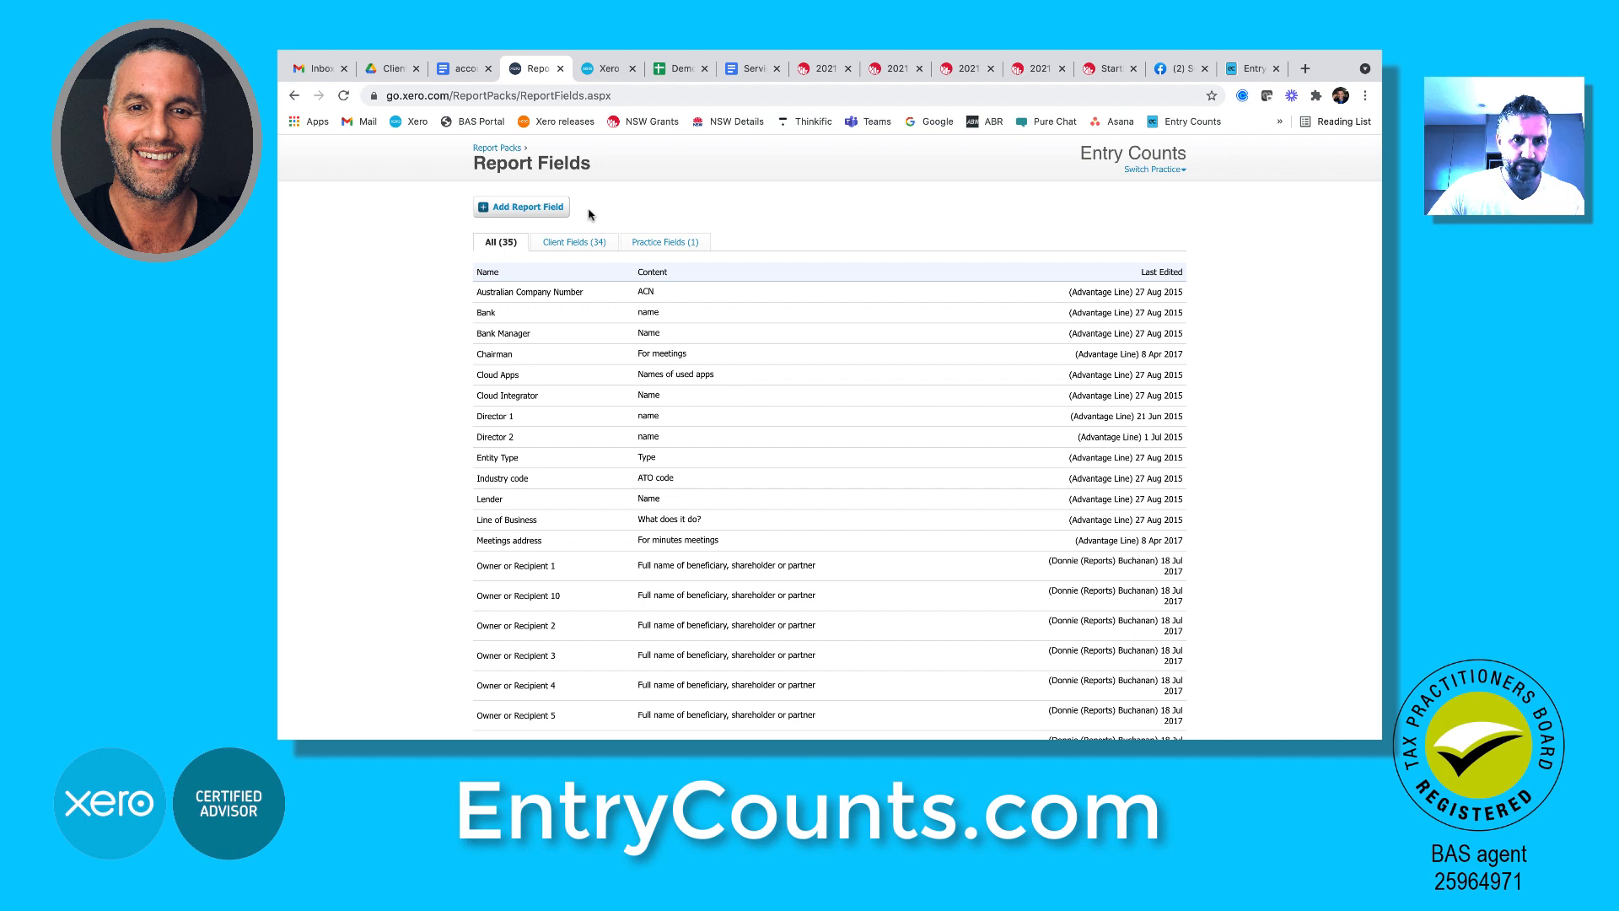
left_click(540, 213)
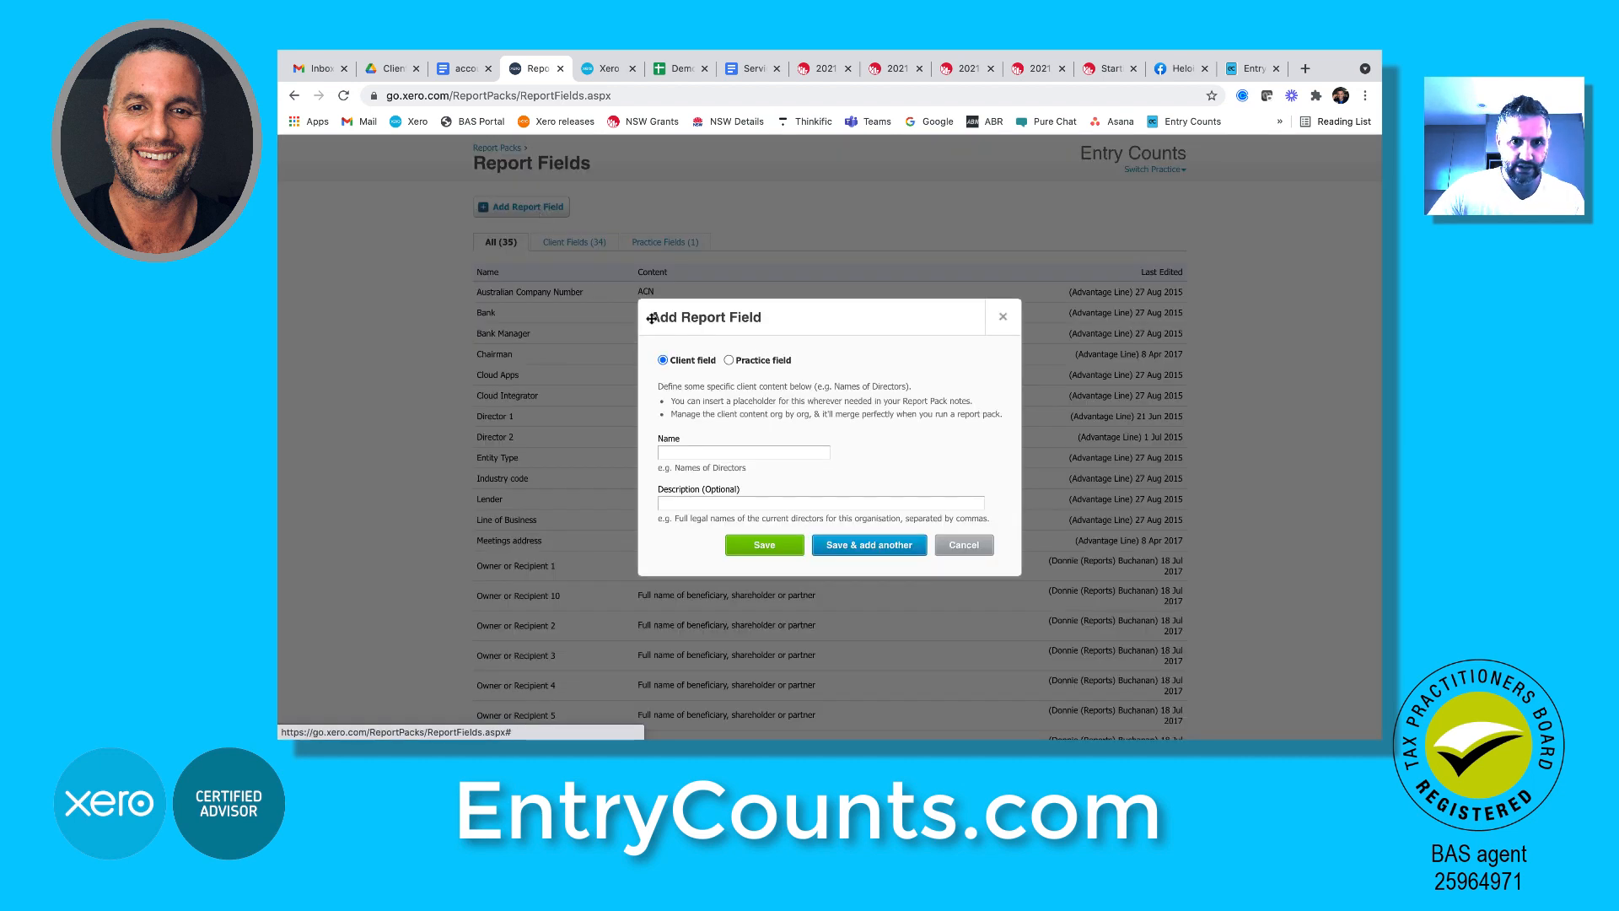
left_click(729, 361)
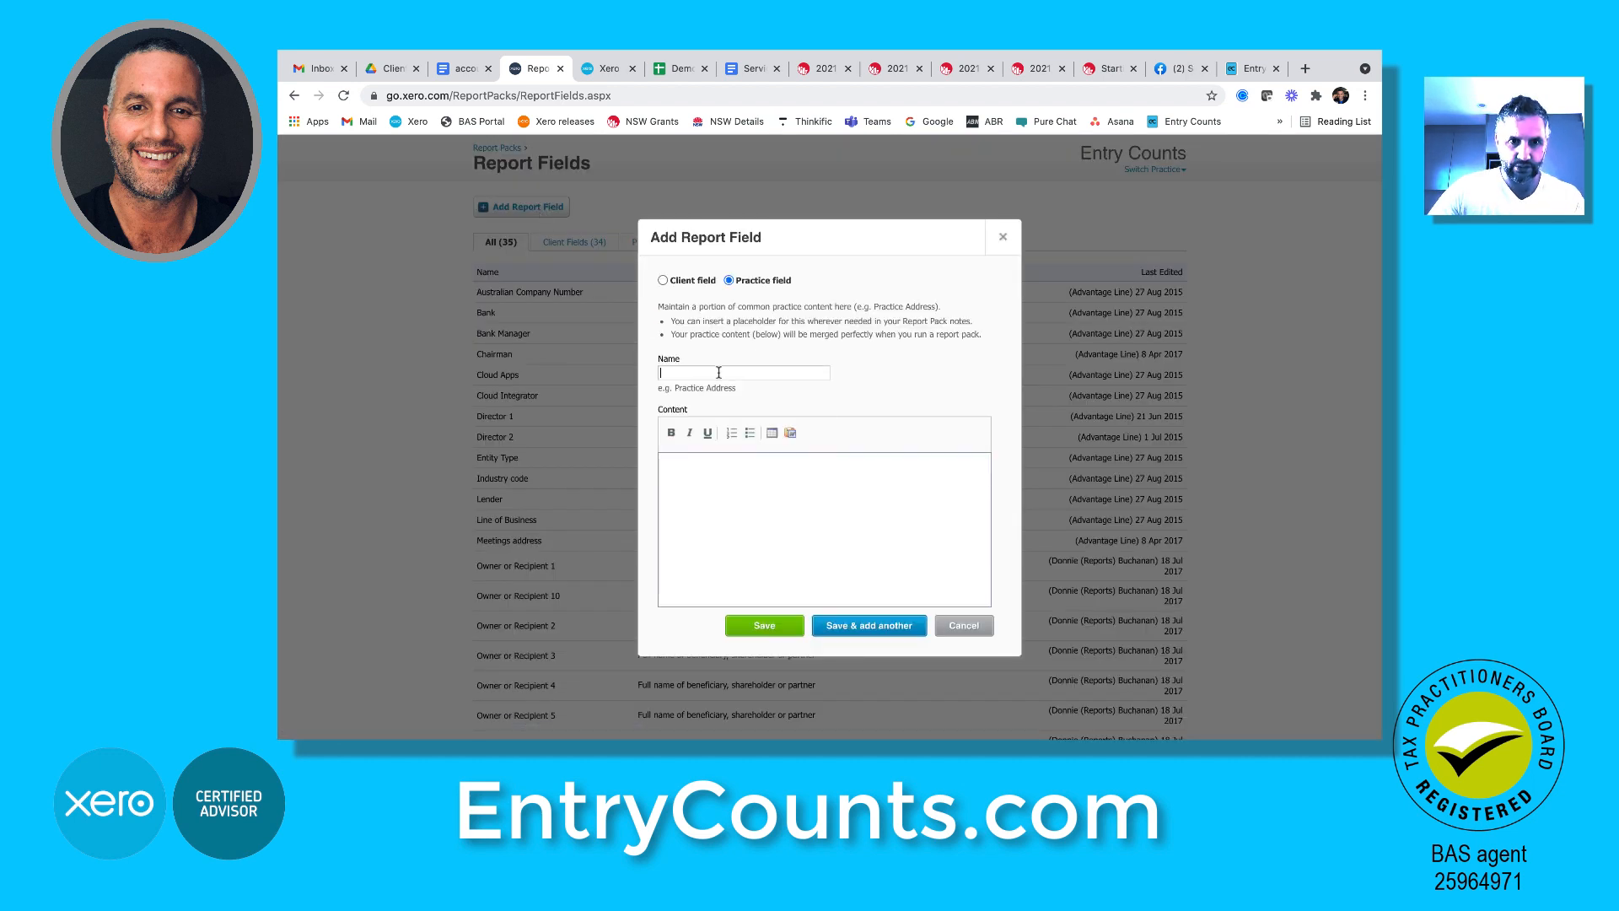
left_click(718, 372)
left_click(718, 400)
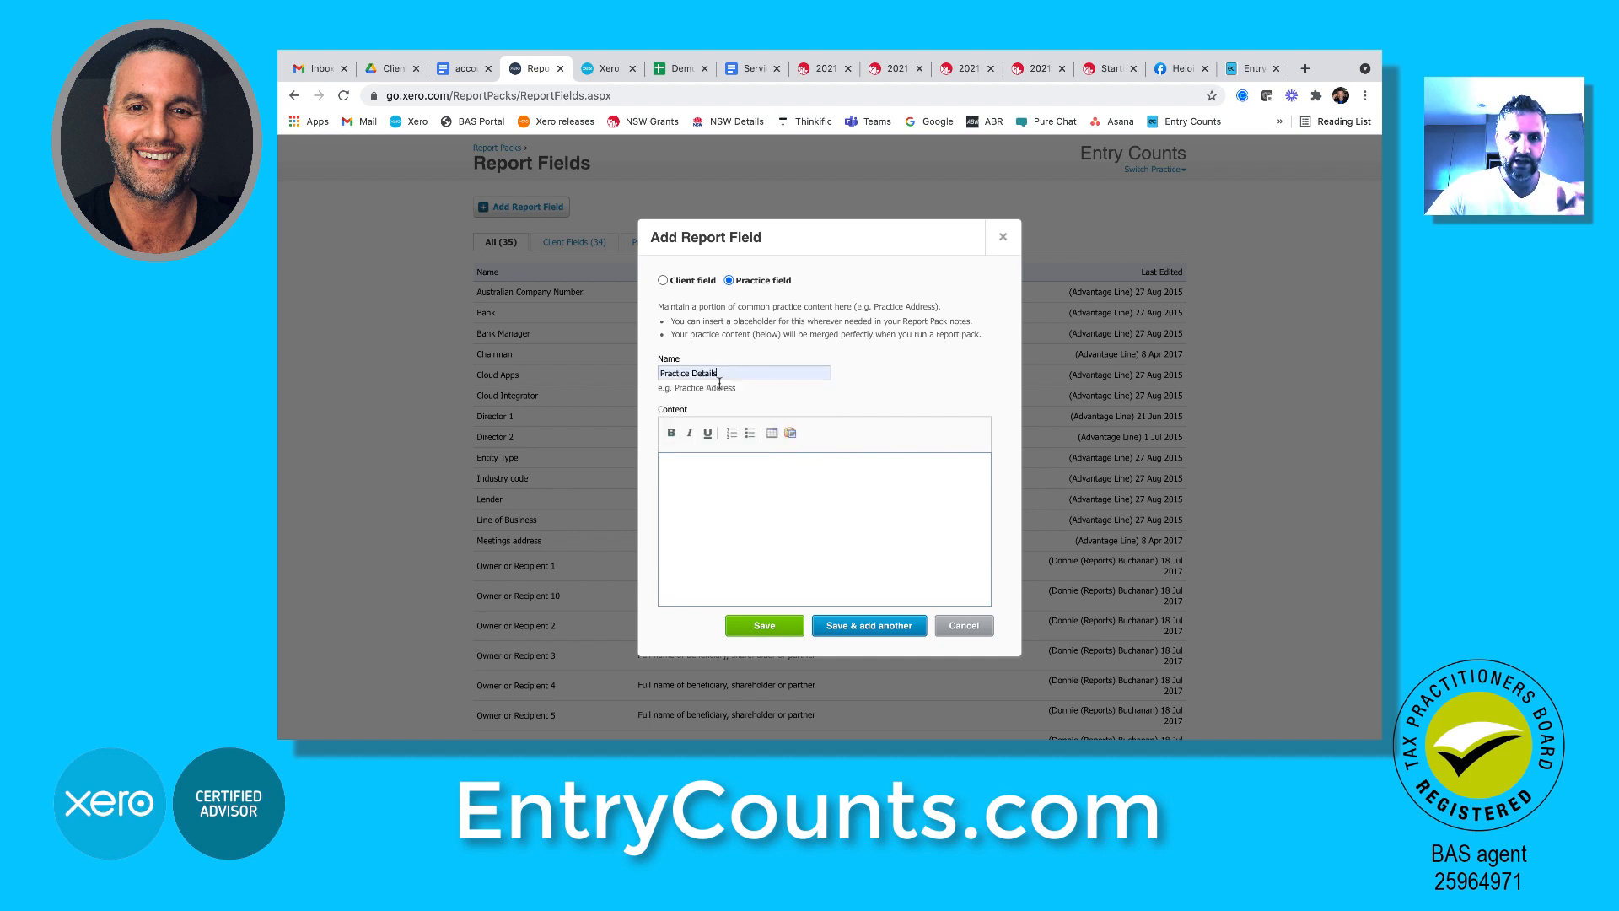
left_click(725, 484)
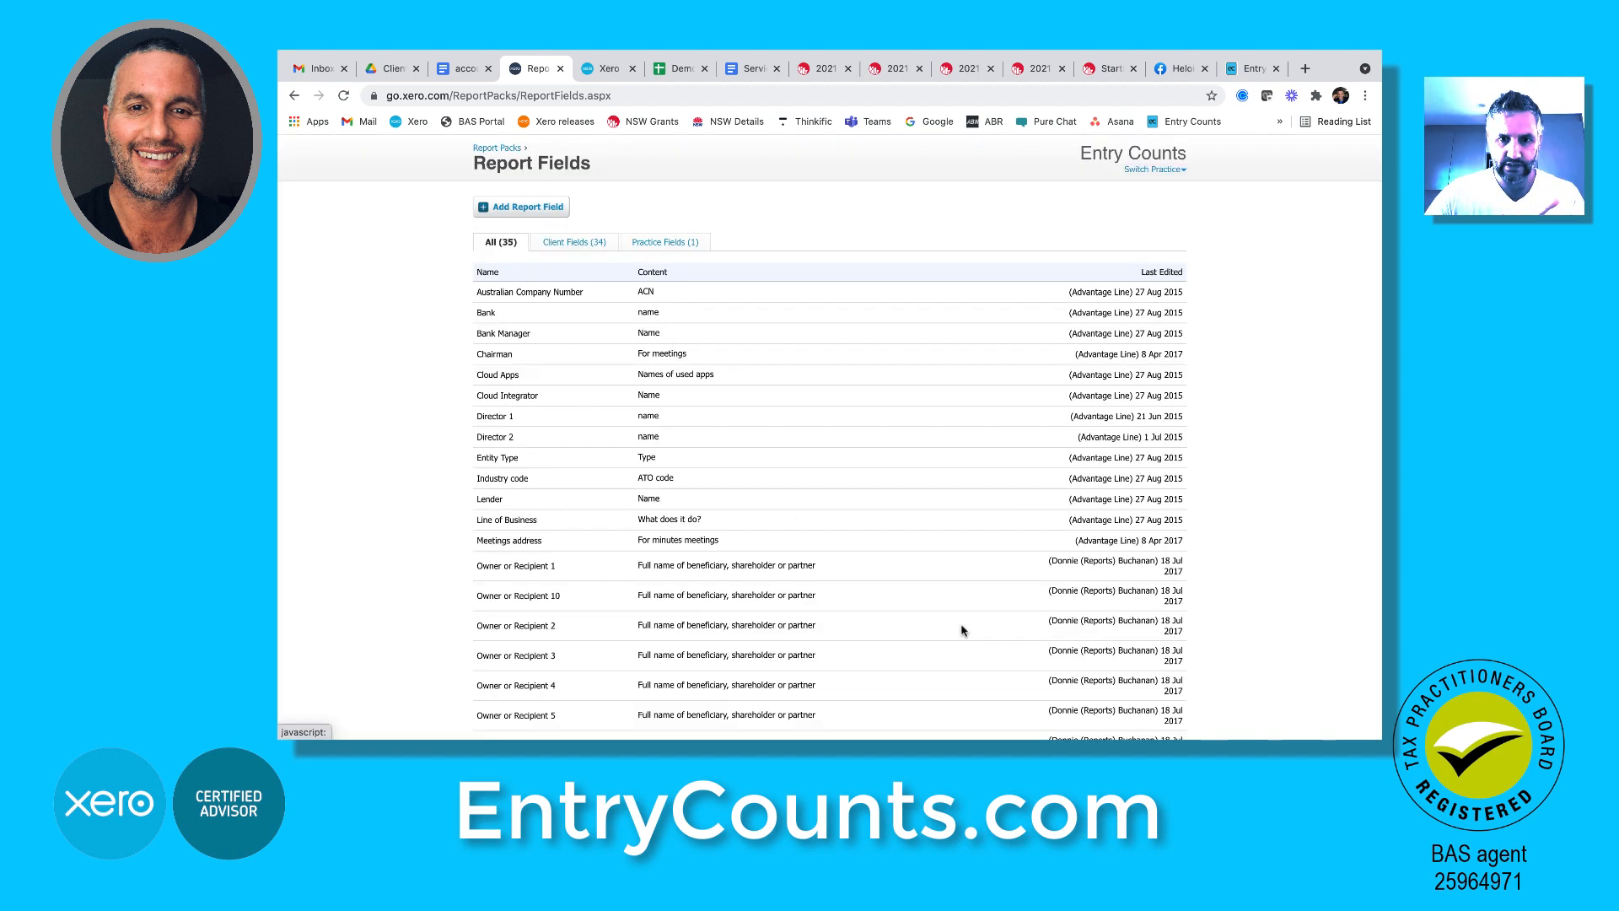
left_click(962, 627)
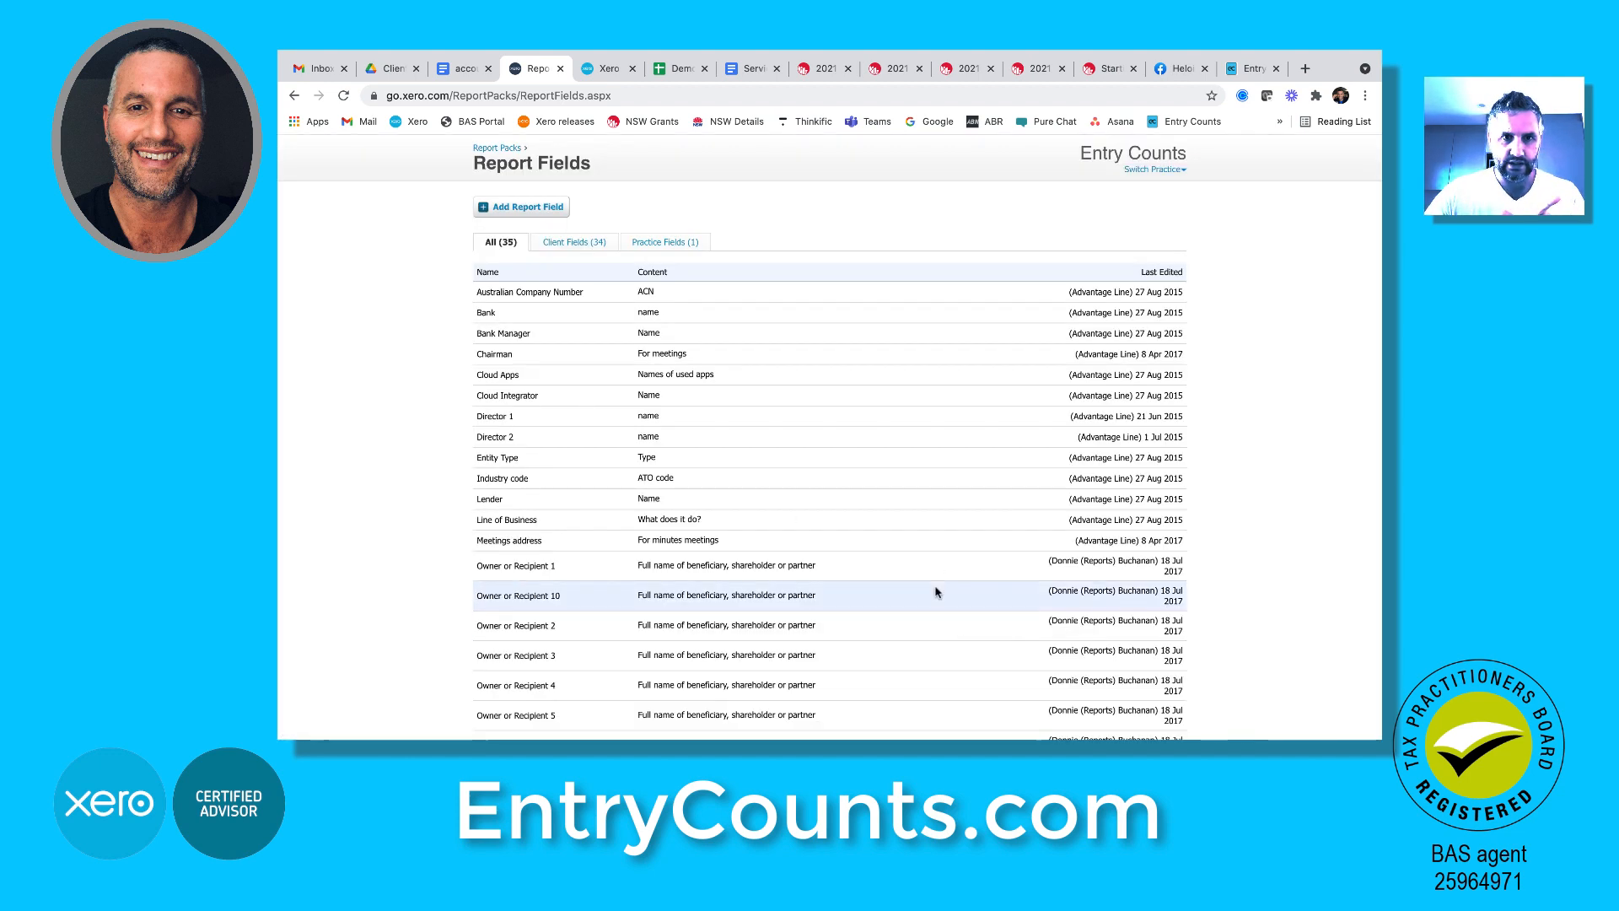
Review the content of the Practice Name and Address field among the practice fields, then close it without saving
left_click(665, 242)
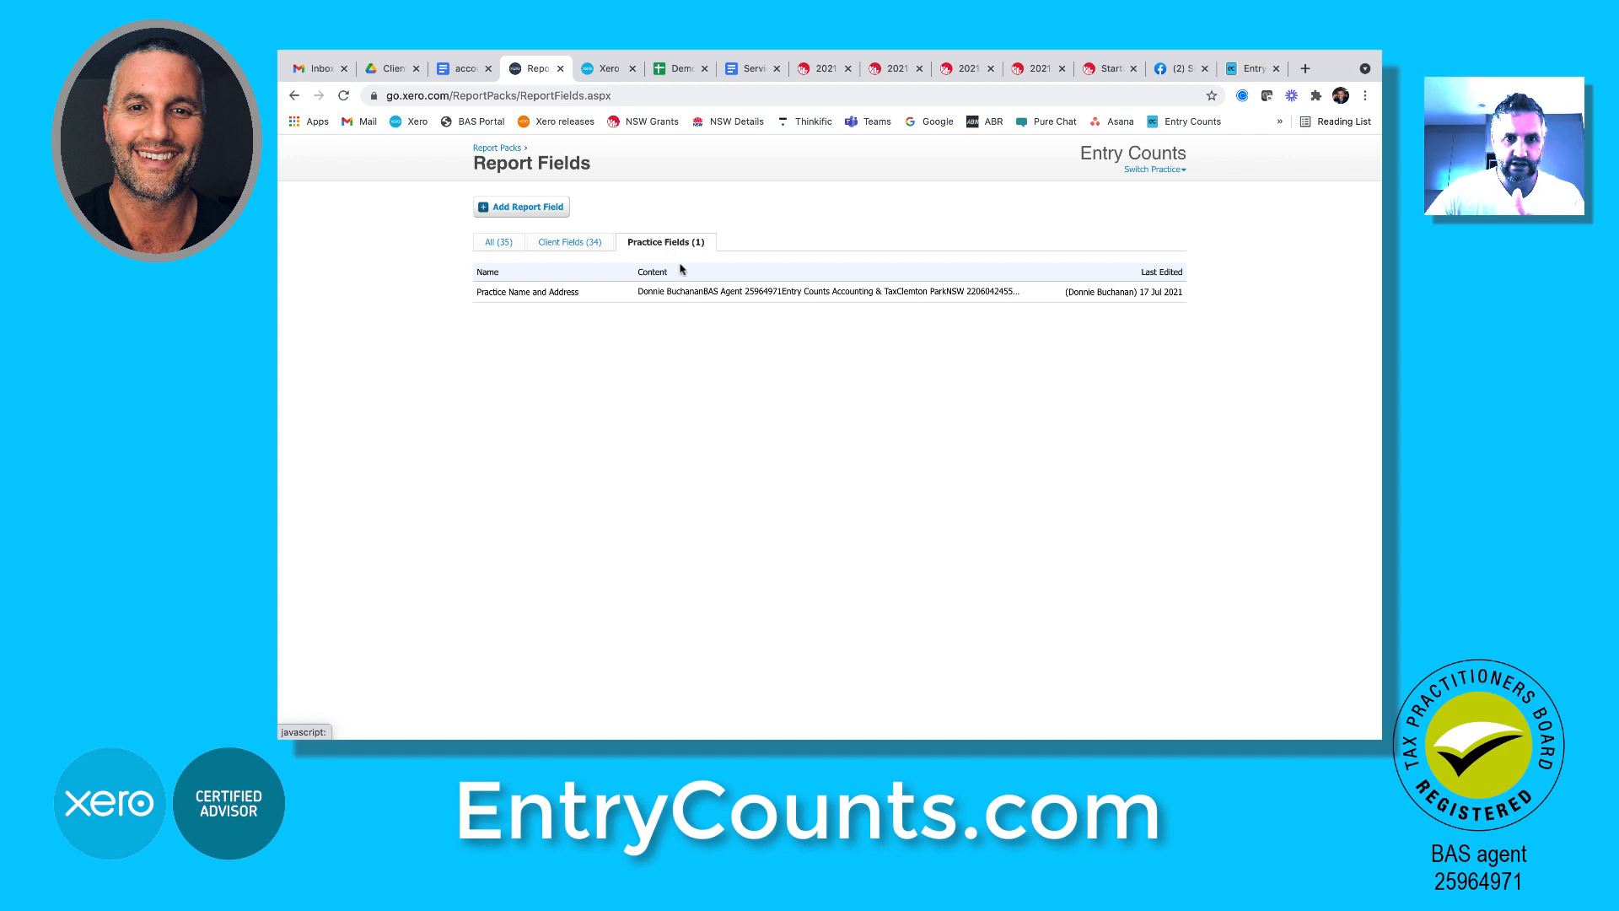
left_click(698, 292)
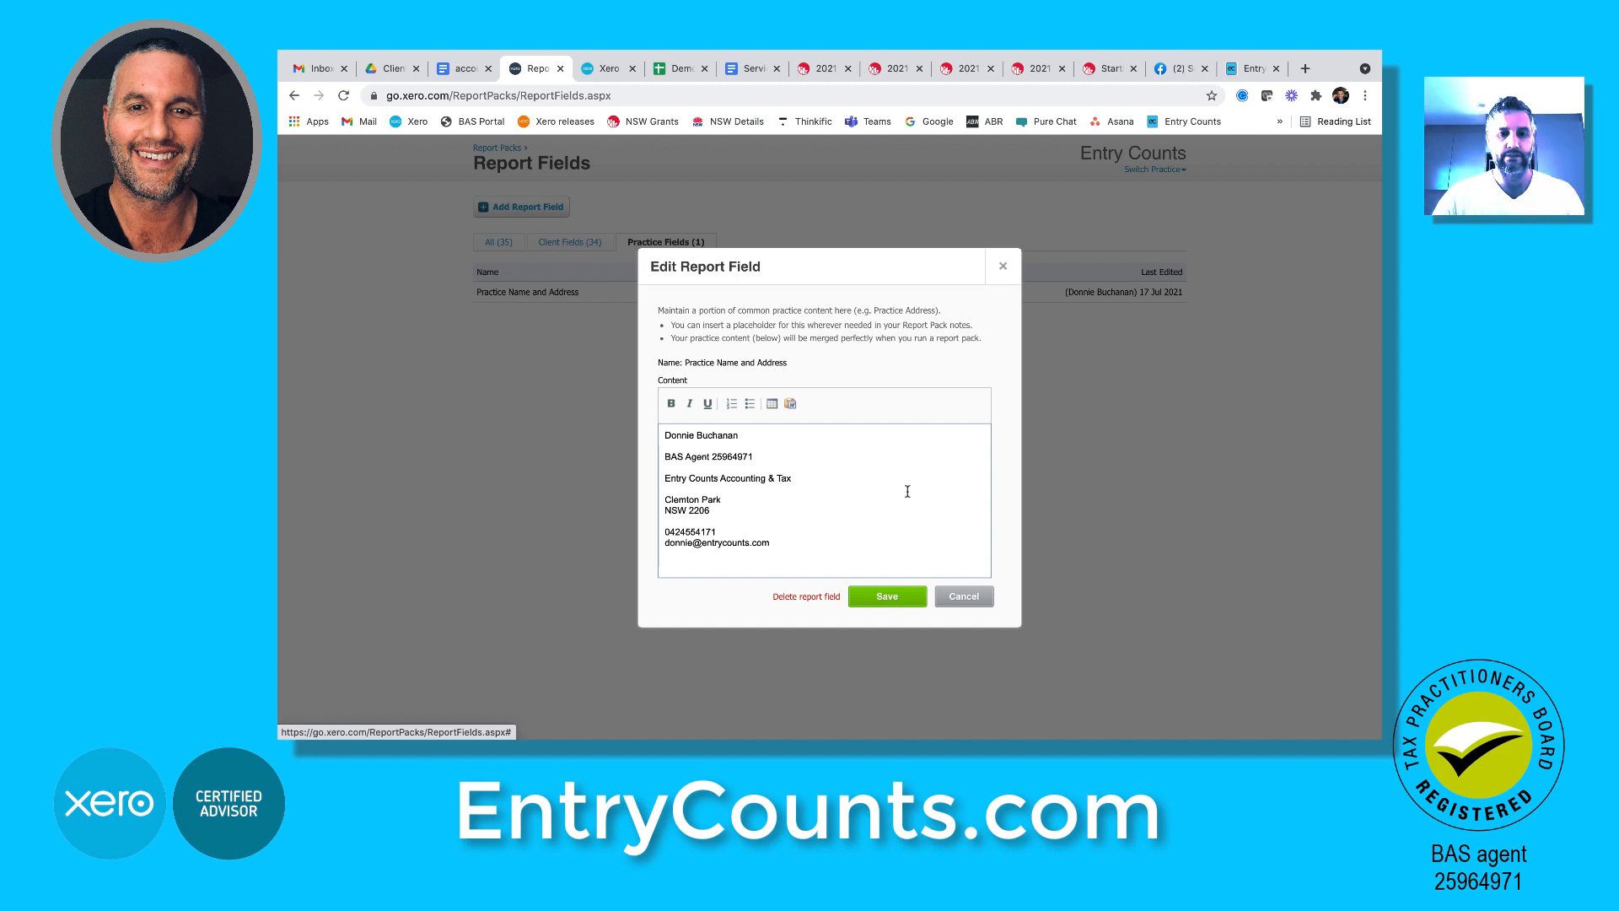
left_click(962, 597)
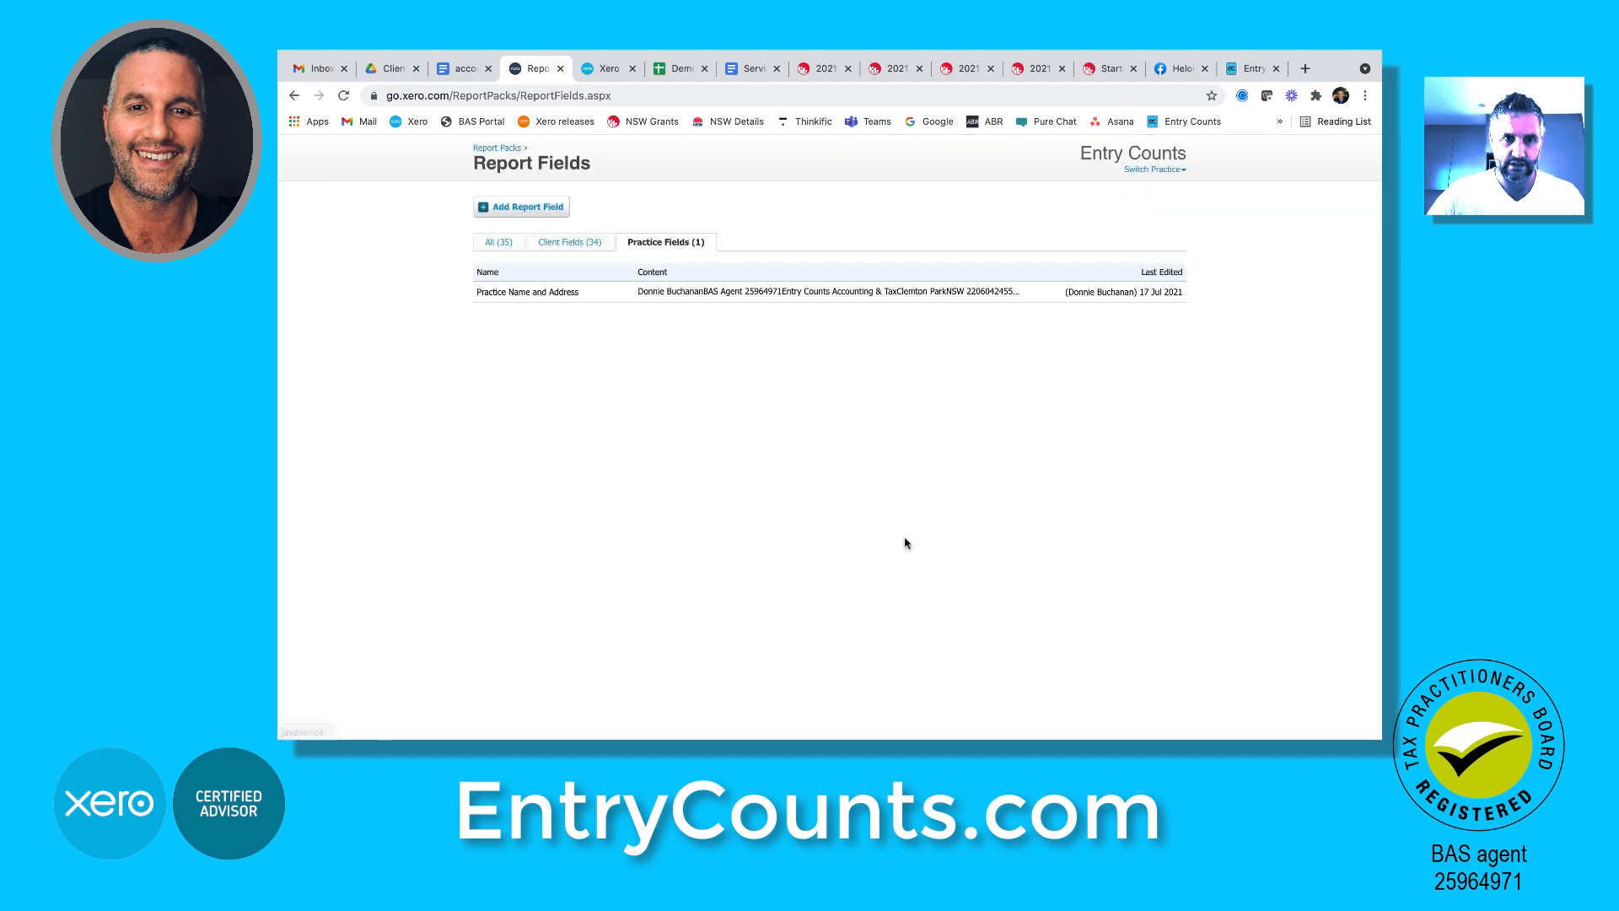
Return from the report fields to the untitled report template and rename it "Accountant Letter for 2021 COVID-19 Business Grant"
left_click(498, 150)
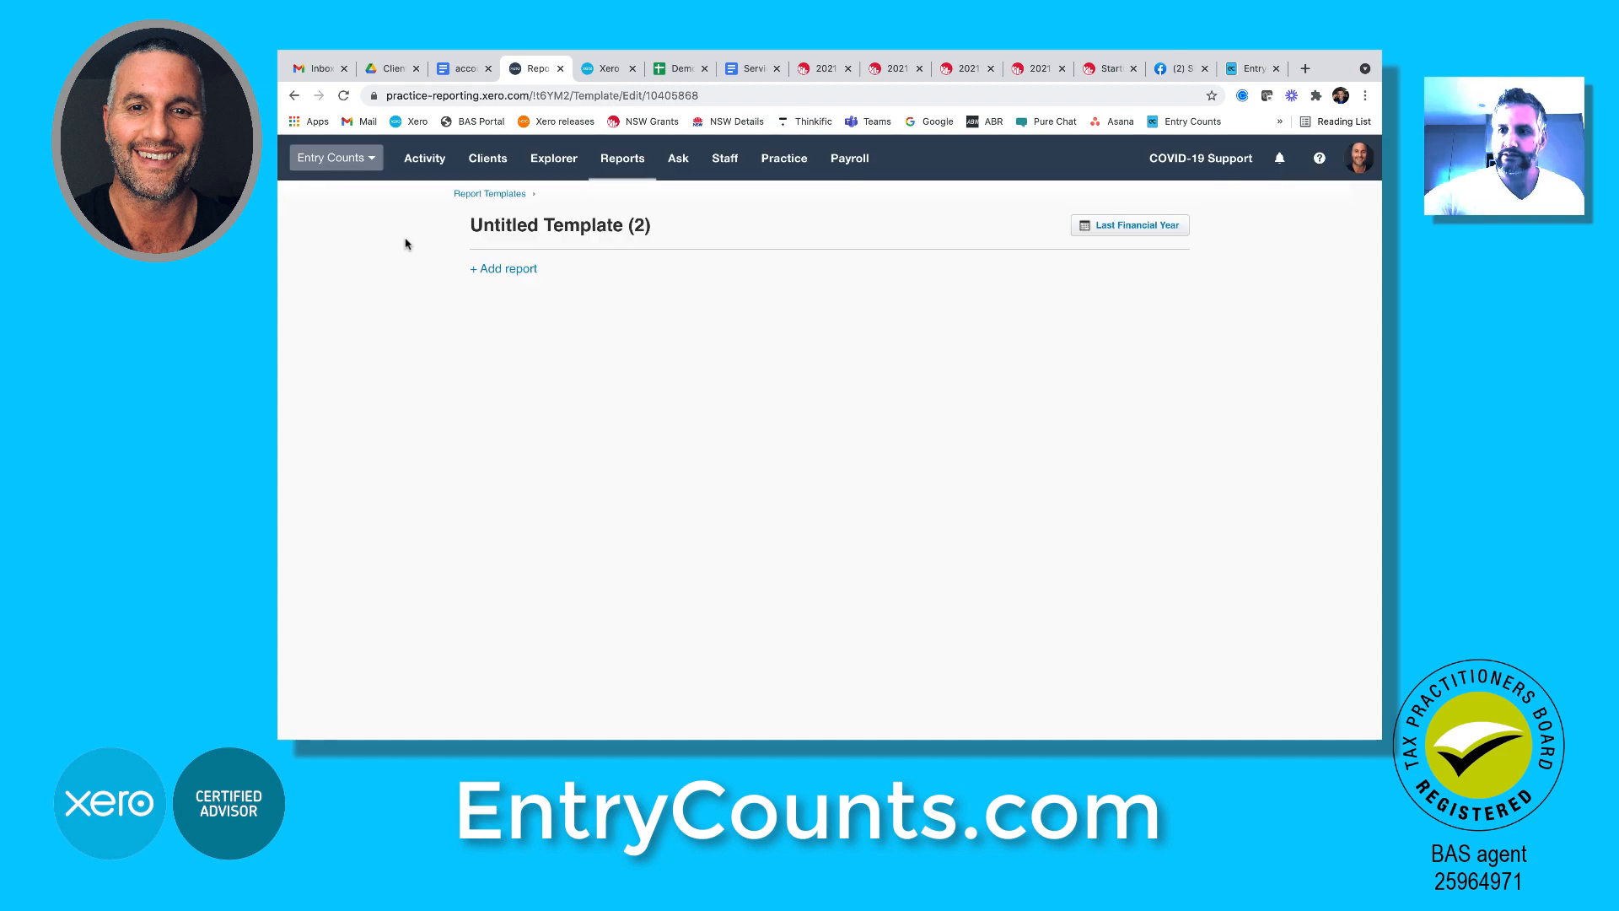
left_click(493, 226)
triple_click(763, 399)
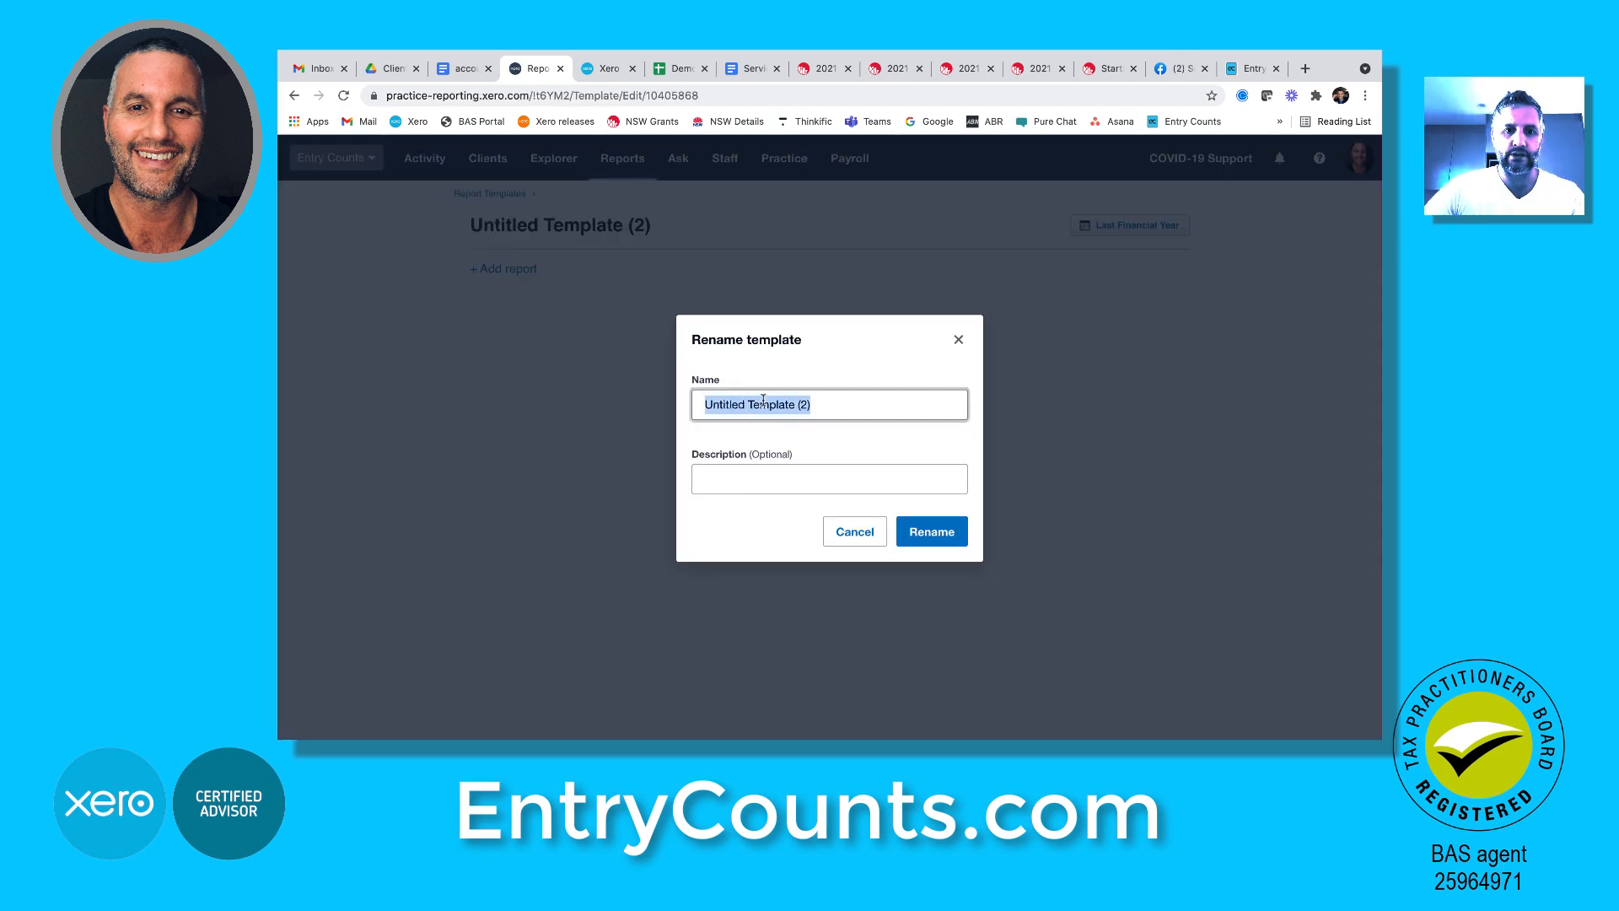
type("Accountant Letter for 2021 COVID-19 Business Grant")
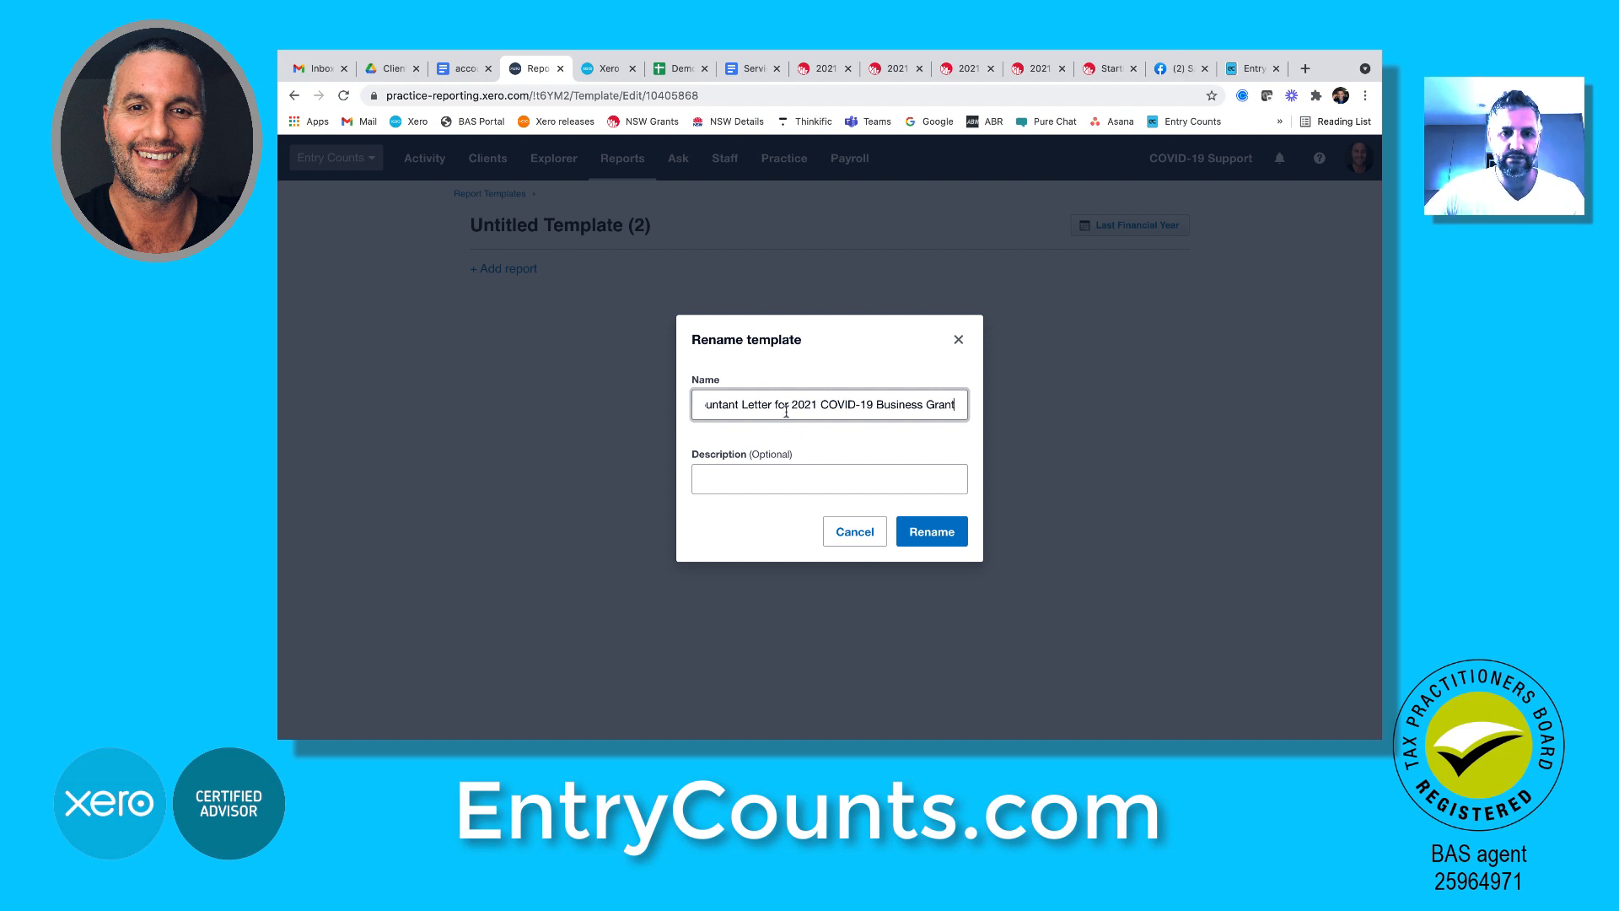
left_click(927, 532)
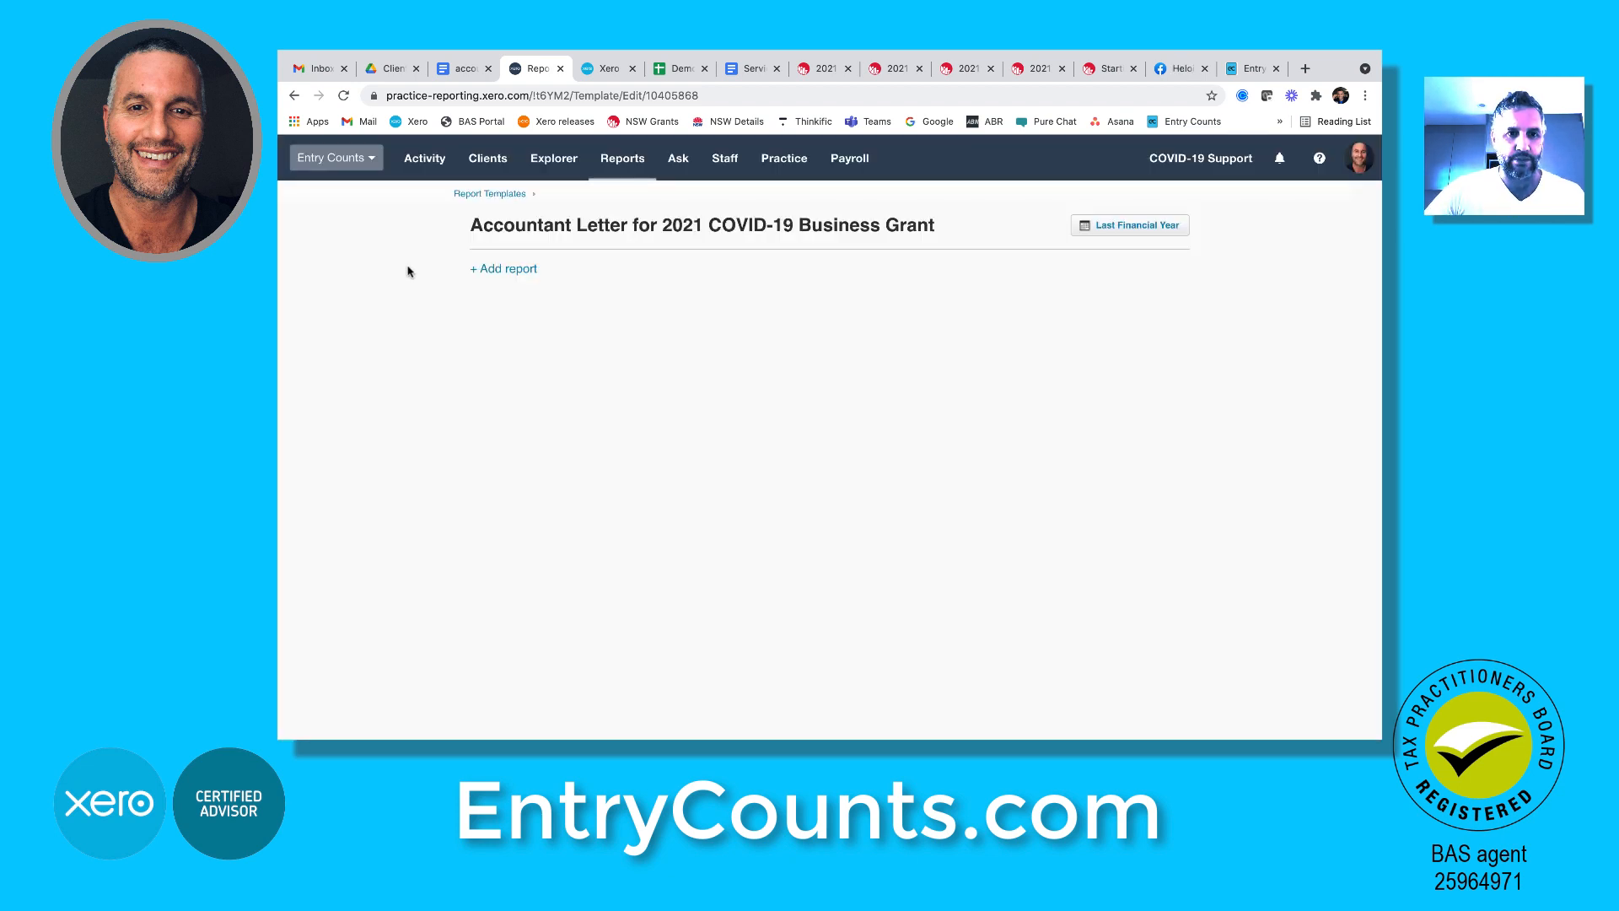
Add a Blank Report to the template and save the draft
left_click(493, 270)
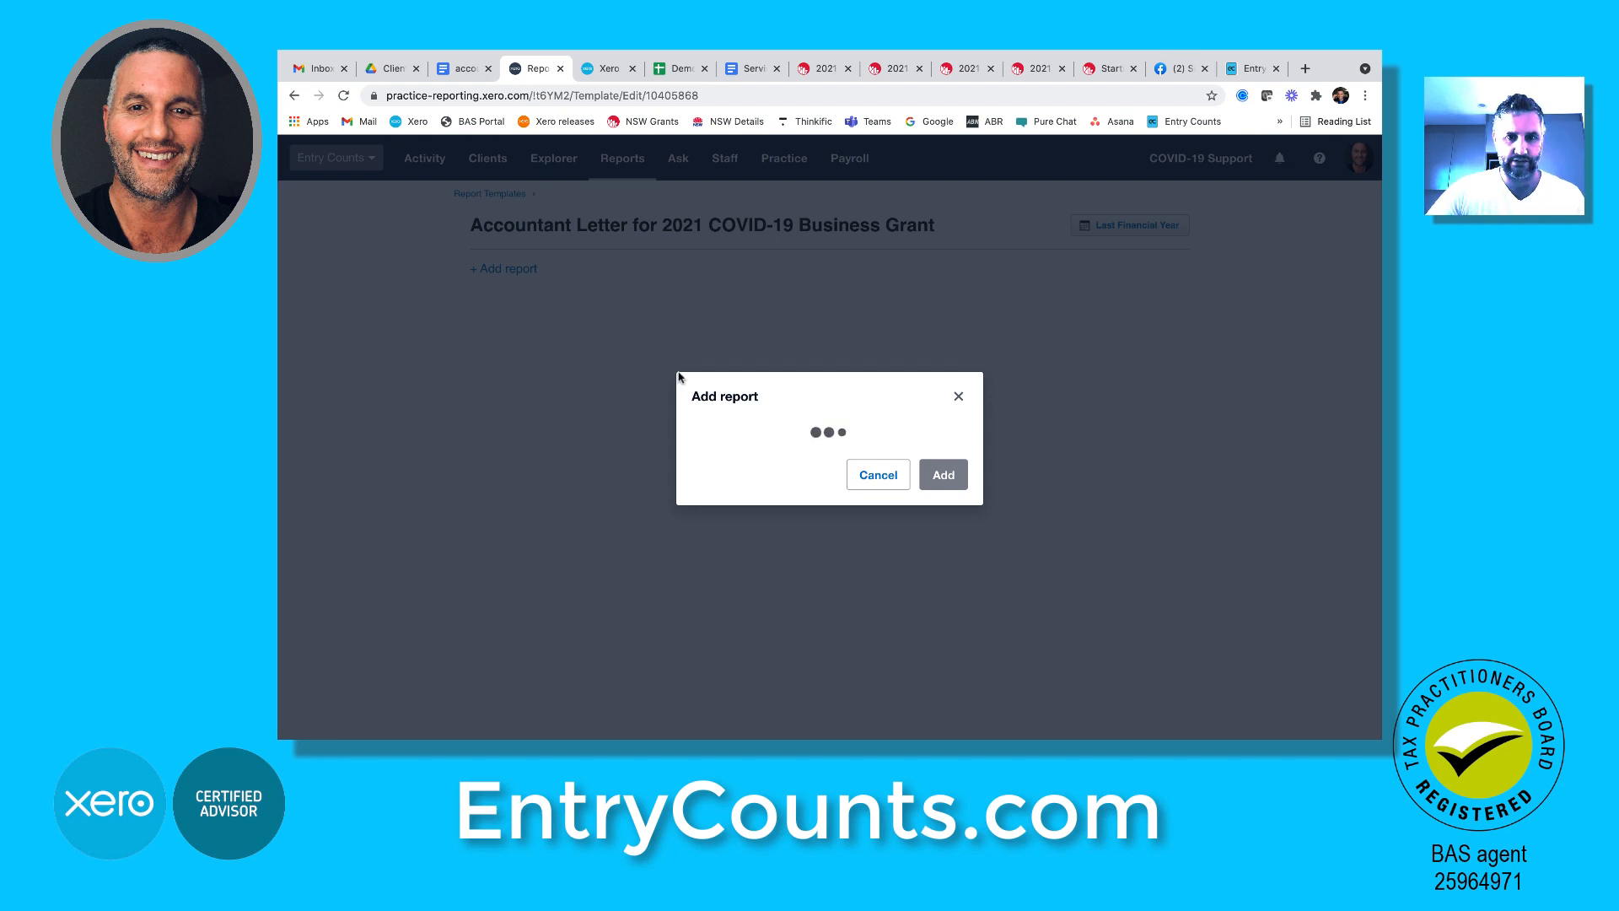
left_click(755, 463)
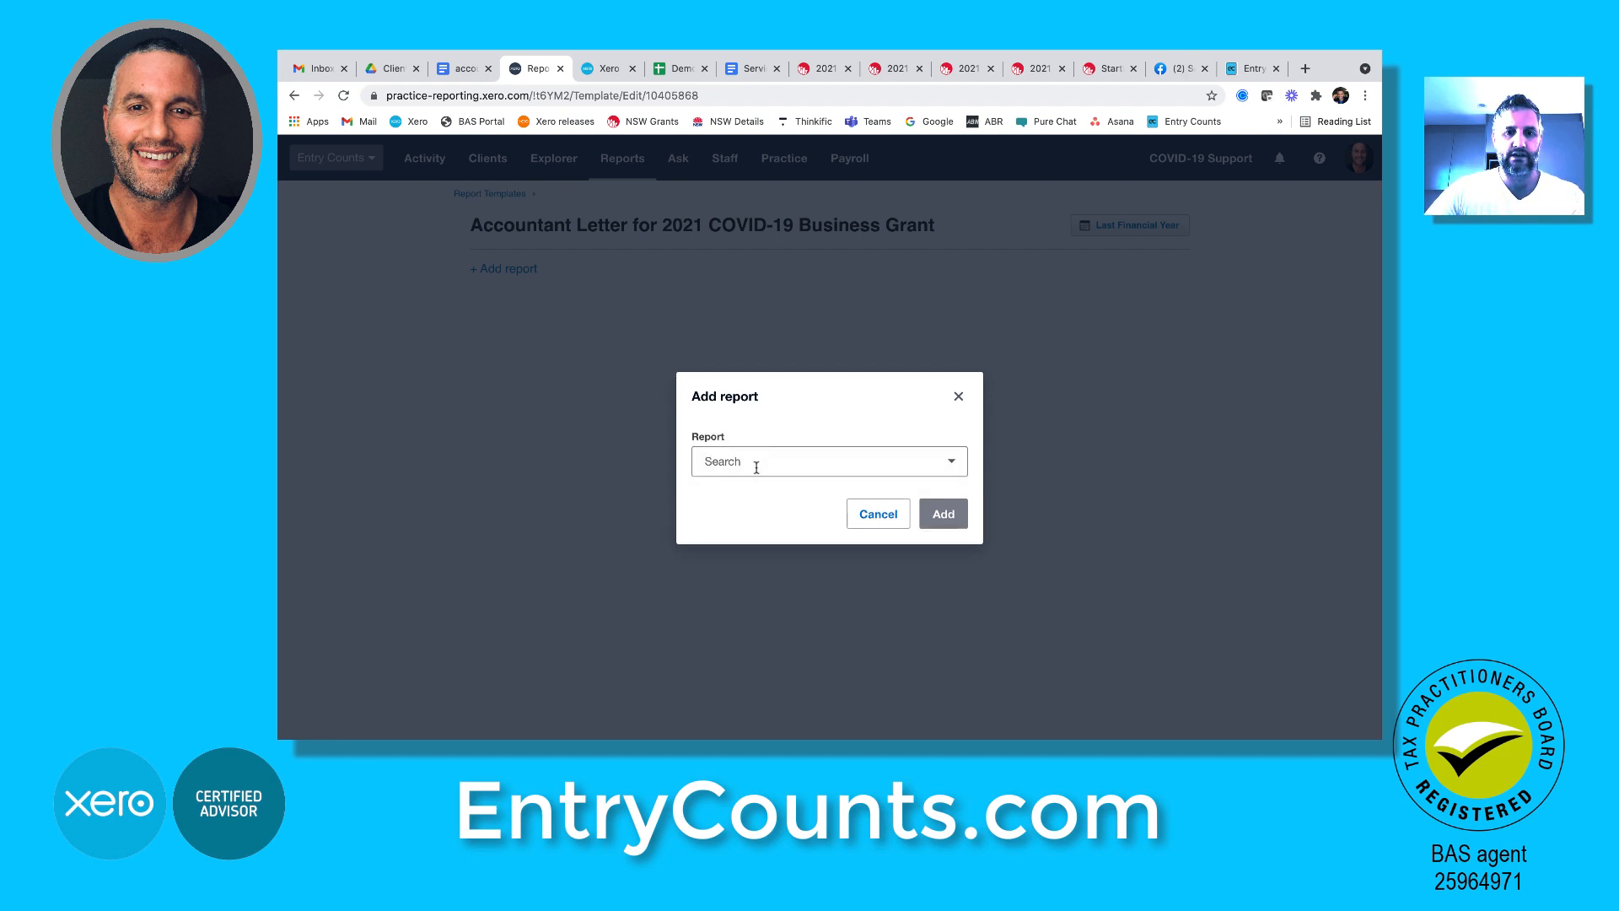
type("bla")
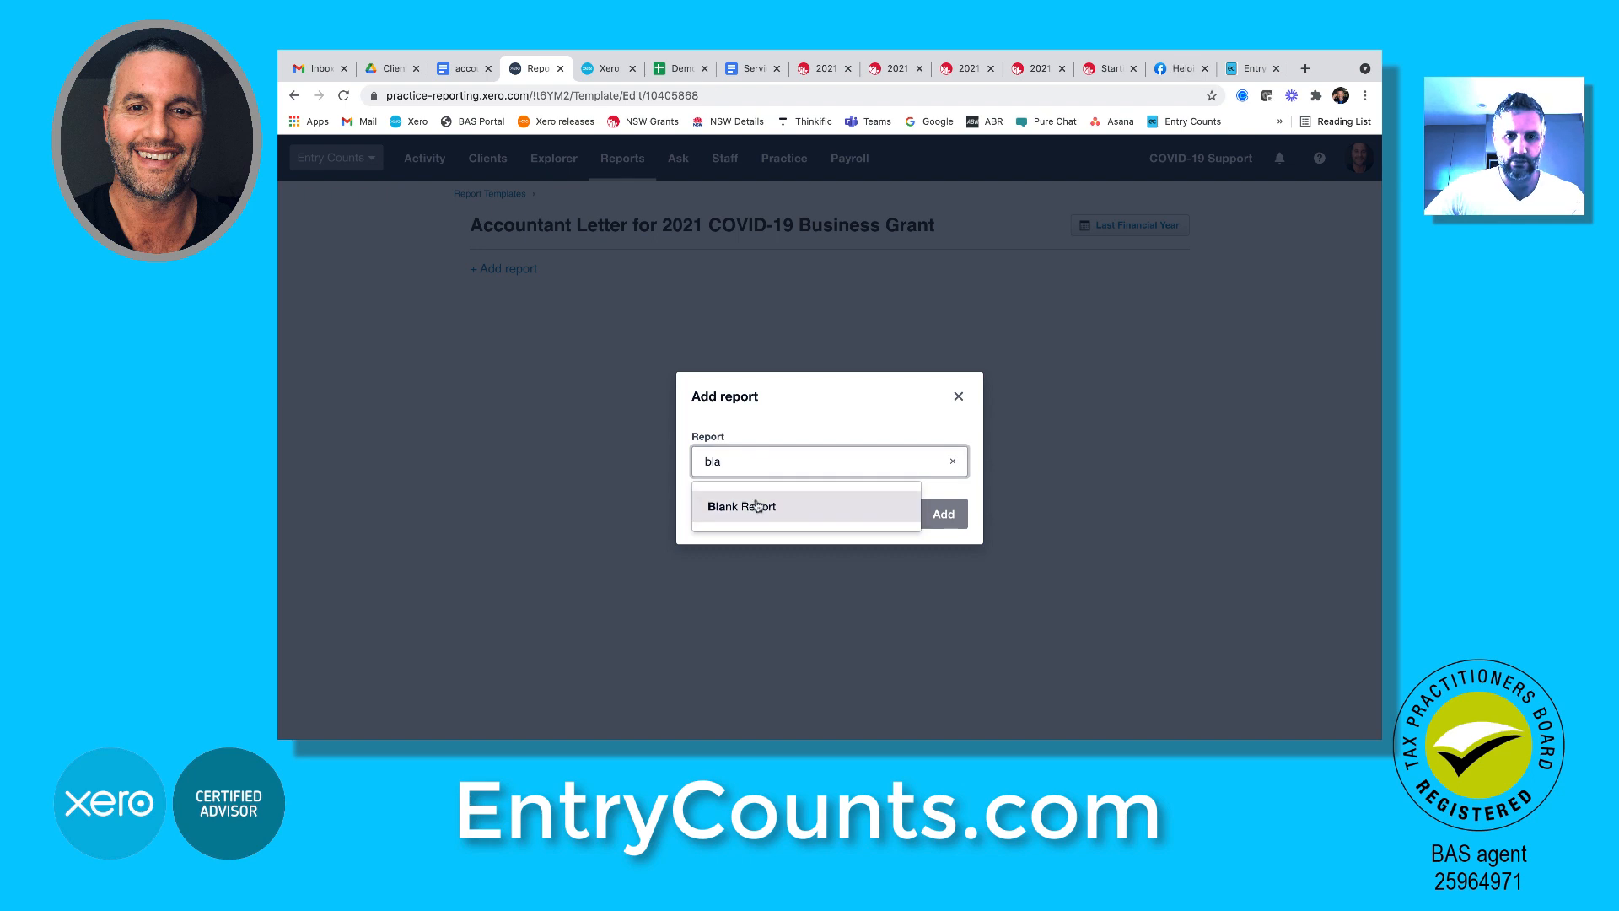
left_click(754, 499)
left_click(941, 516)
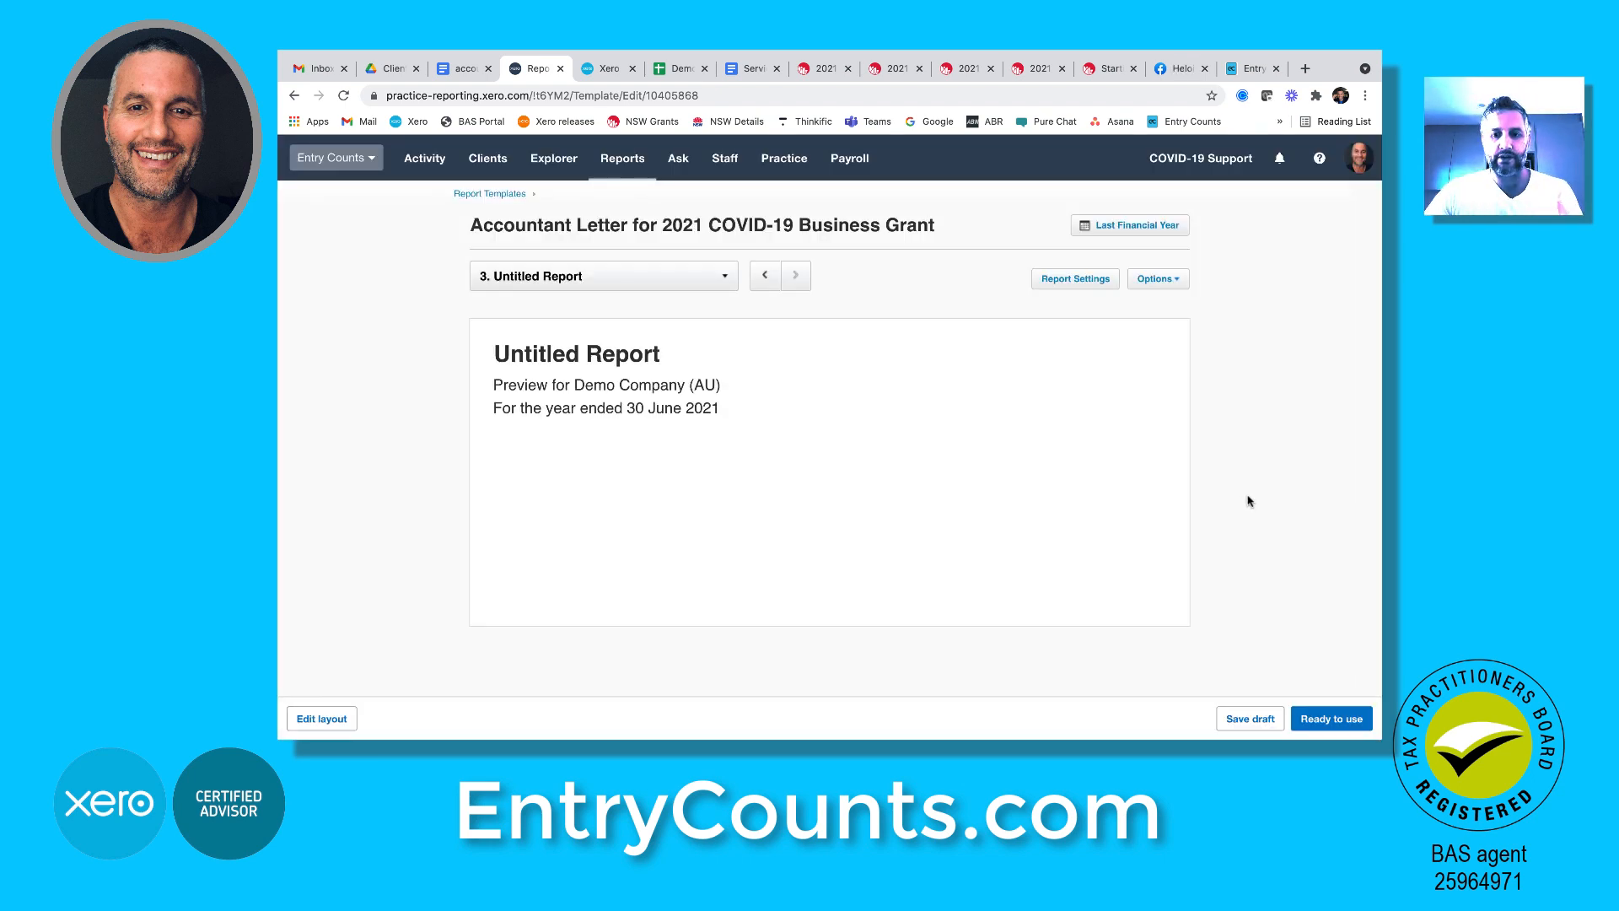
left_click(1251, 720)
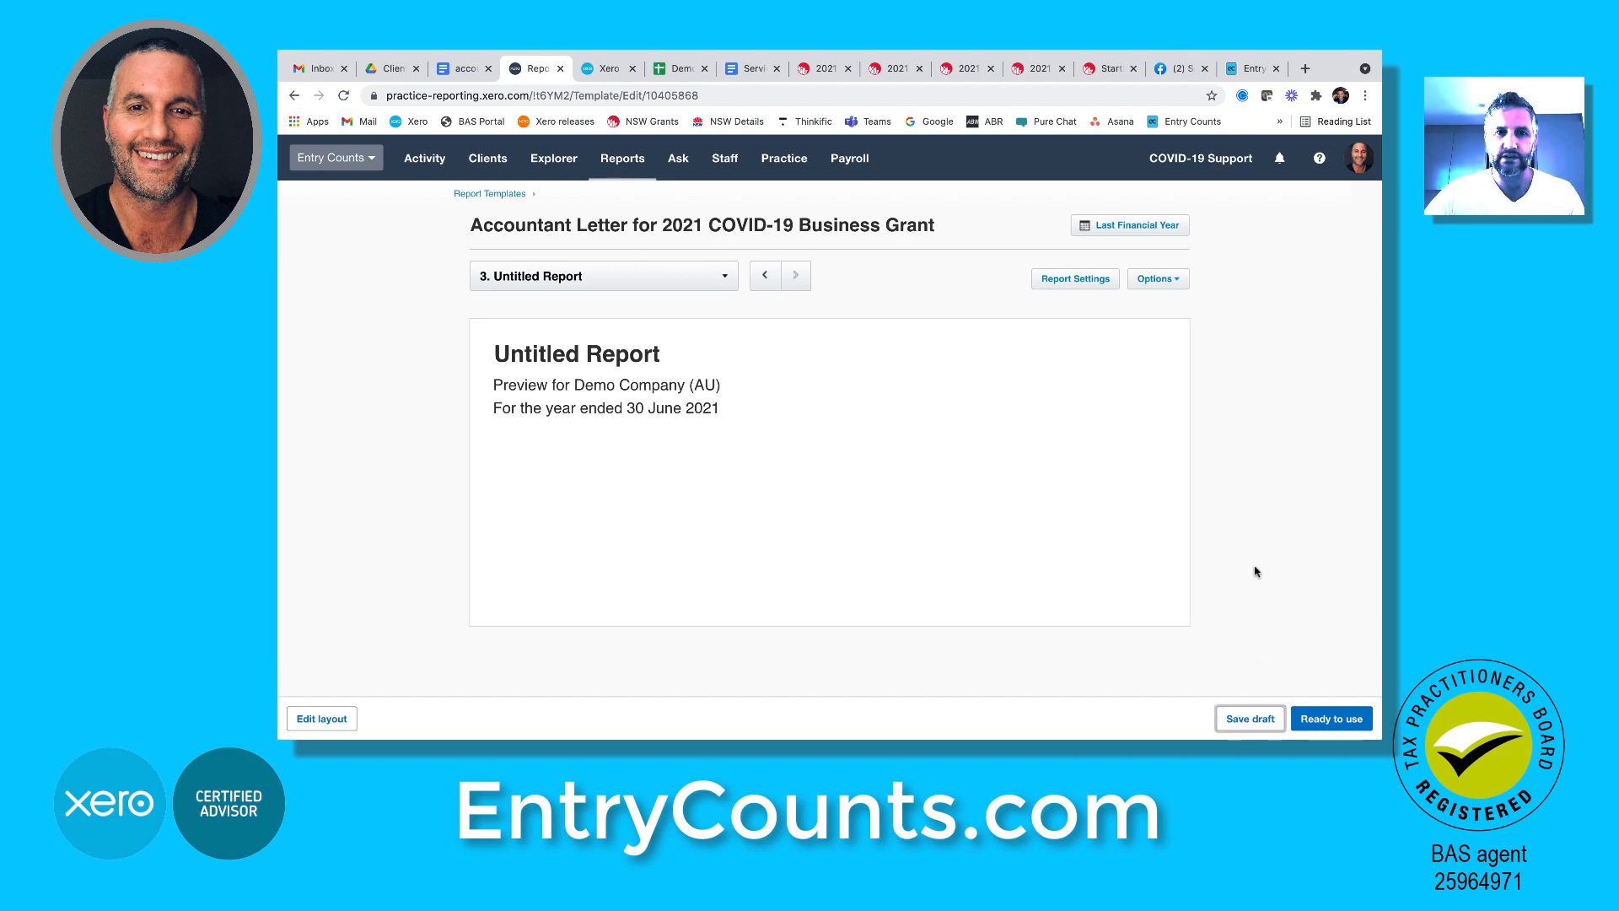
Update the publishing defaults with the title "Accountant Letter for 2021 COVID-19 Business Grant", including the contents page and cover page
left_click(1157, 279)
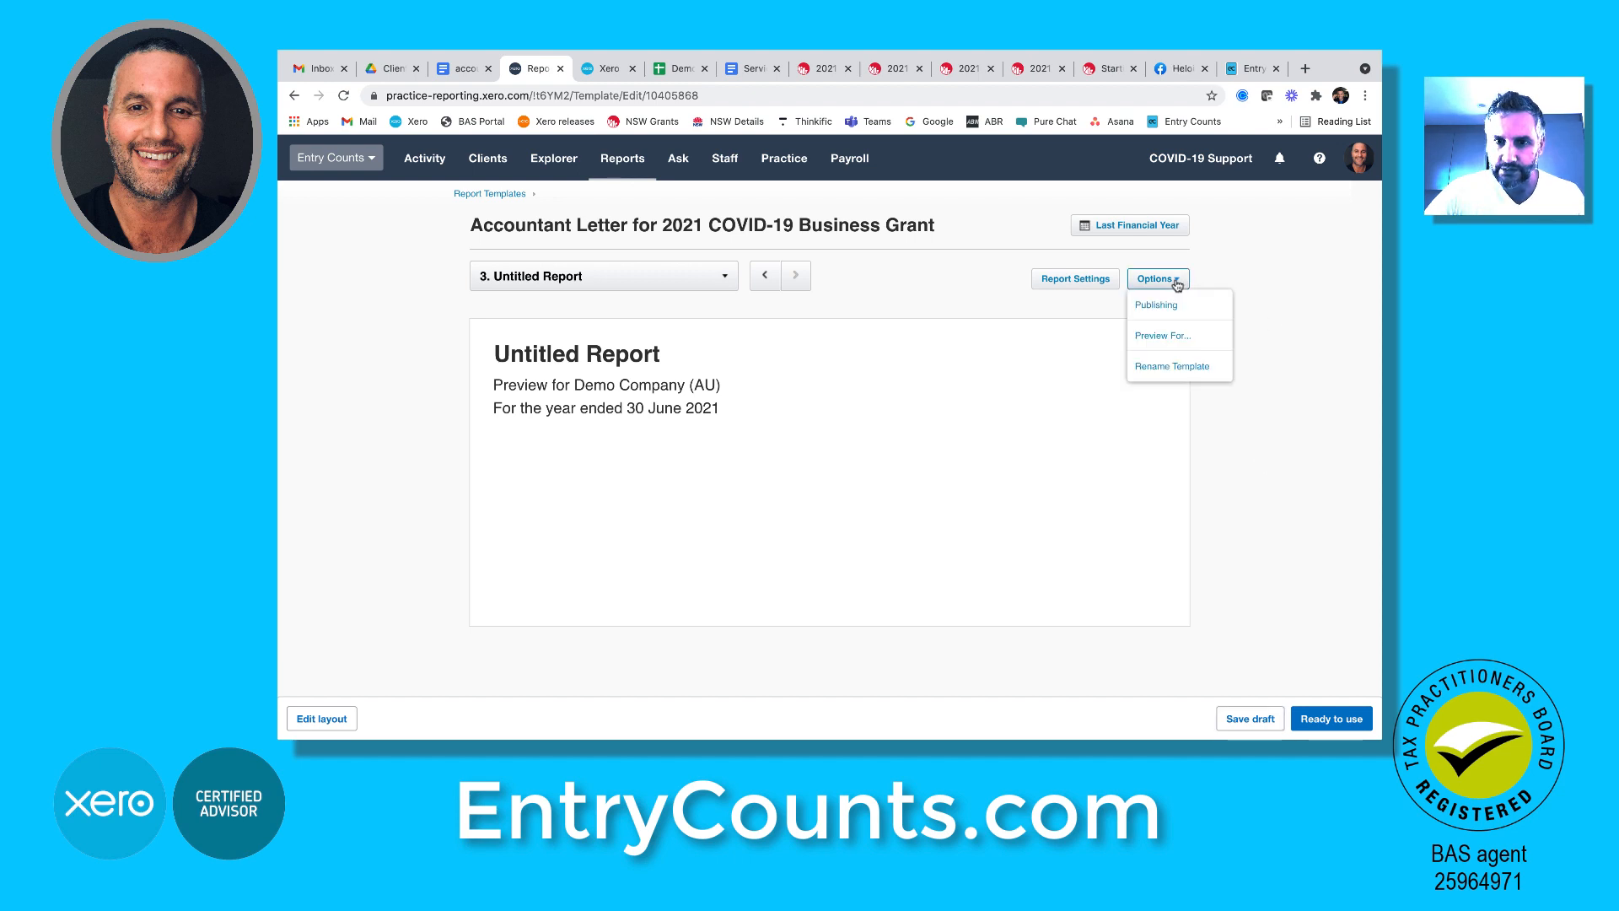
left_click(1166, 305)
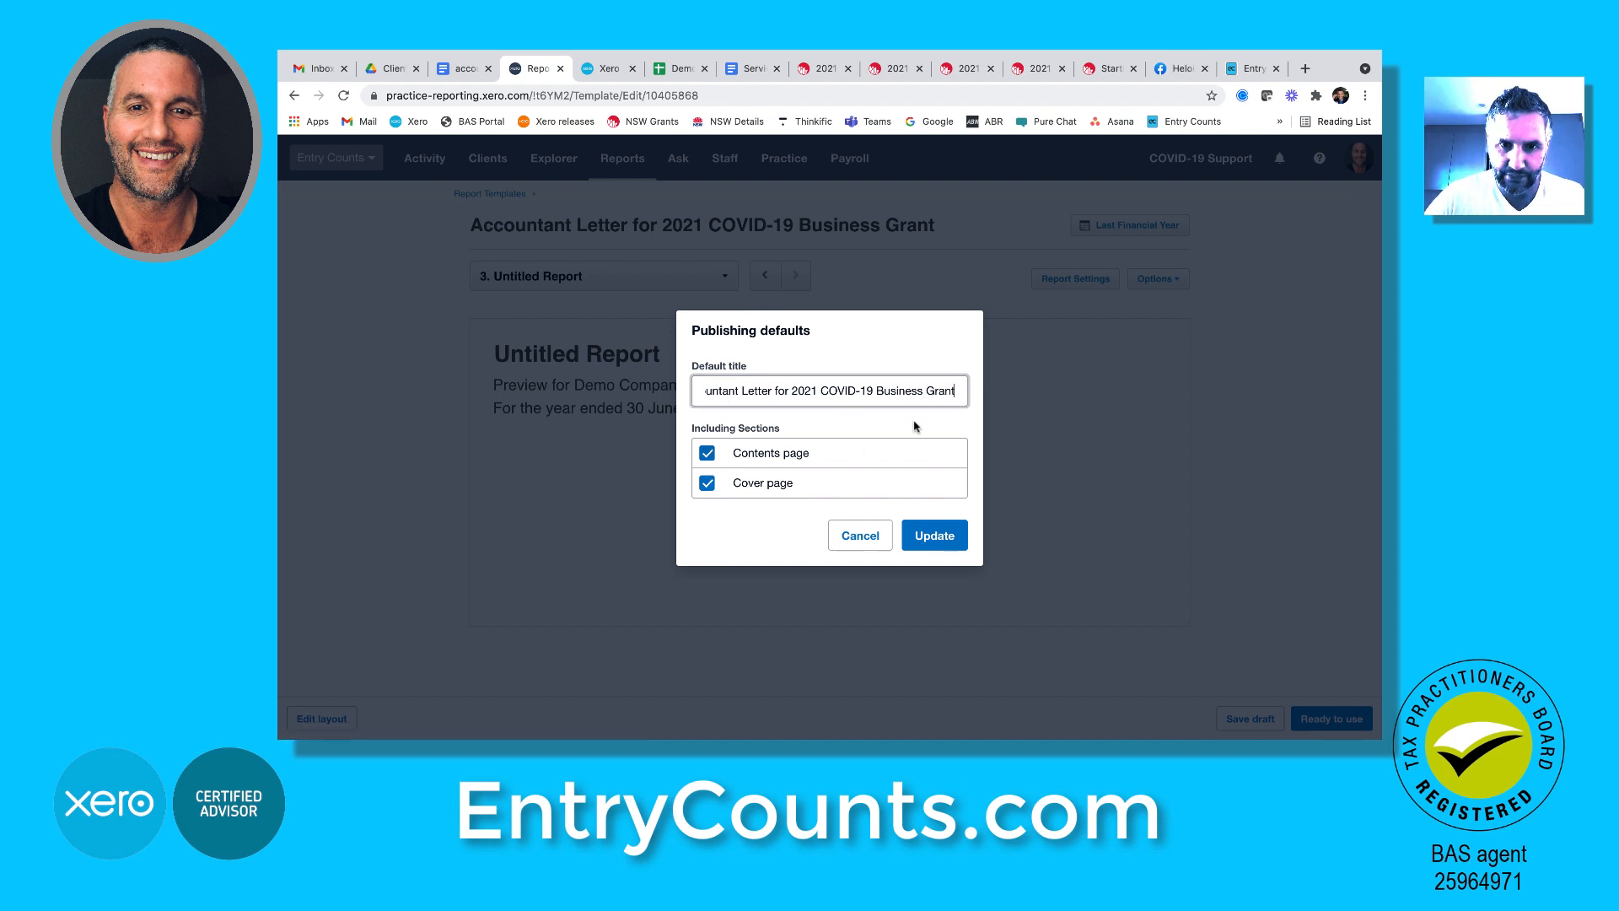
left_click(933, 538)
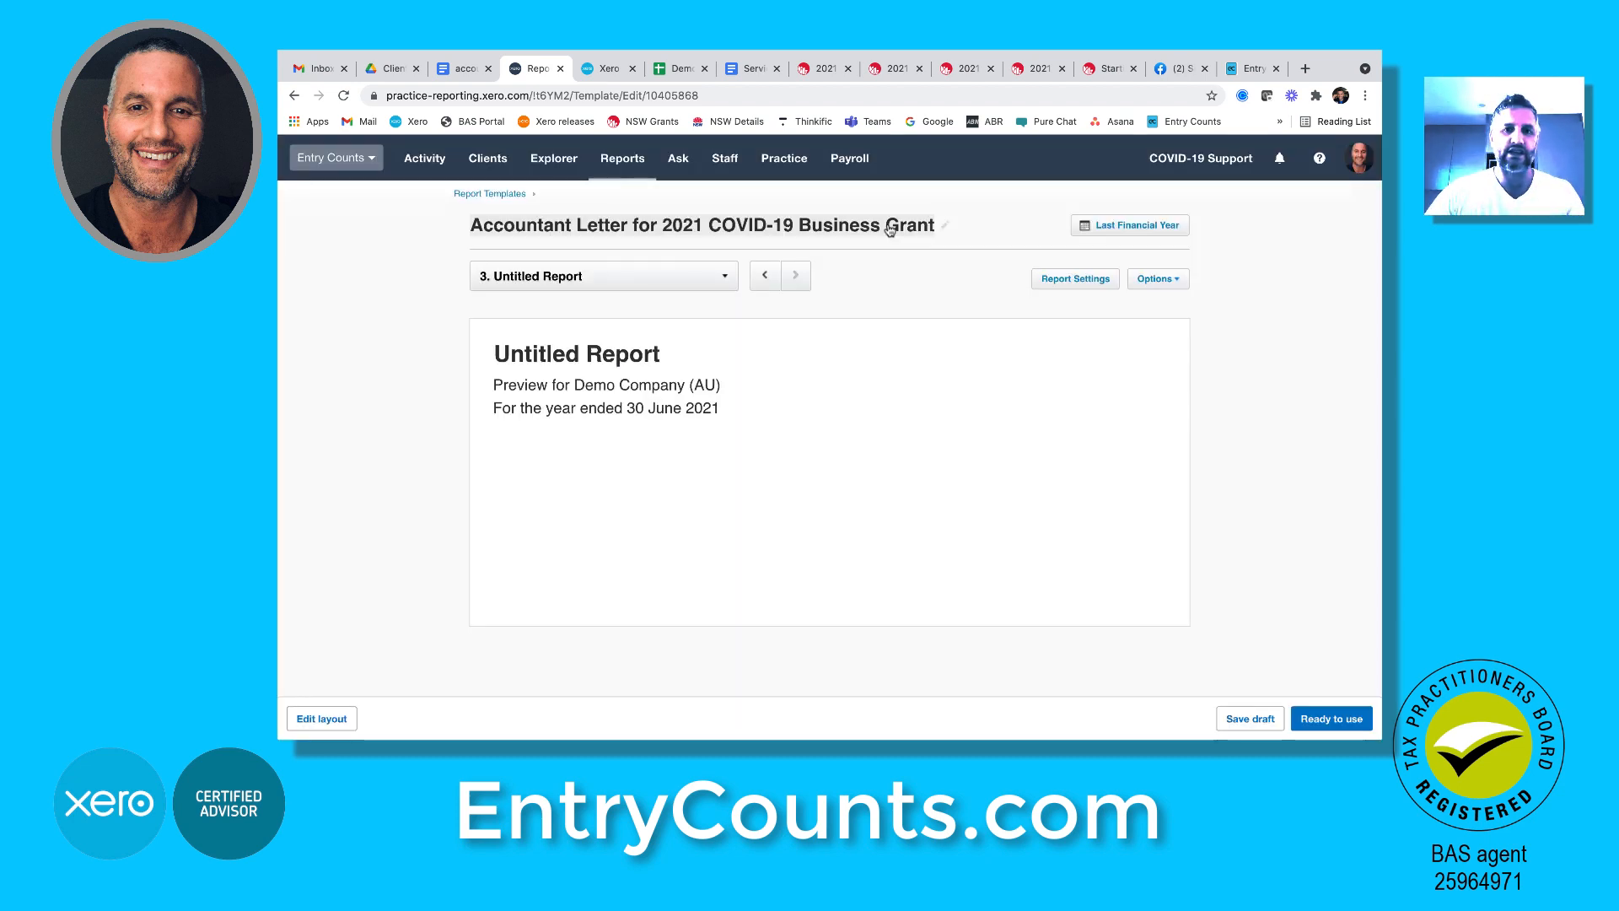
Rename the template "Service NSW Letter Covid"
left_click(829, 229)
triple_click(830, 414)
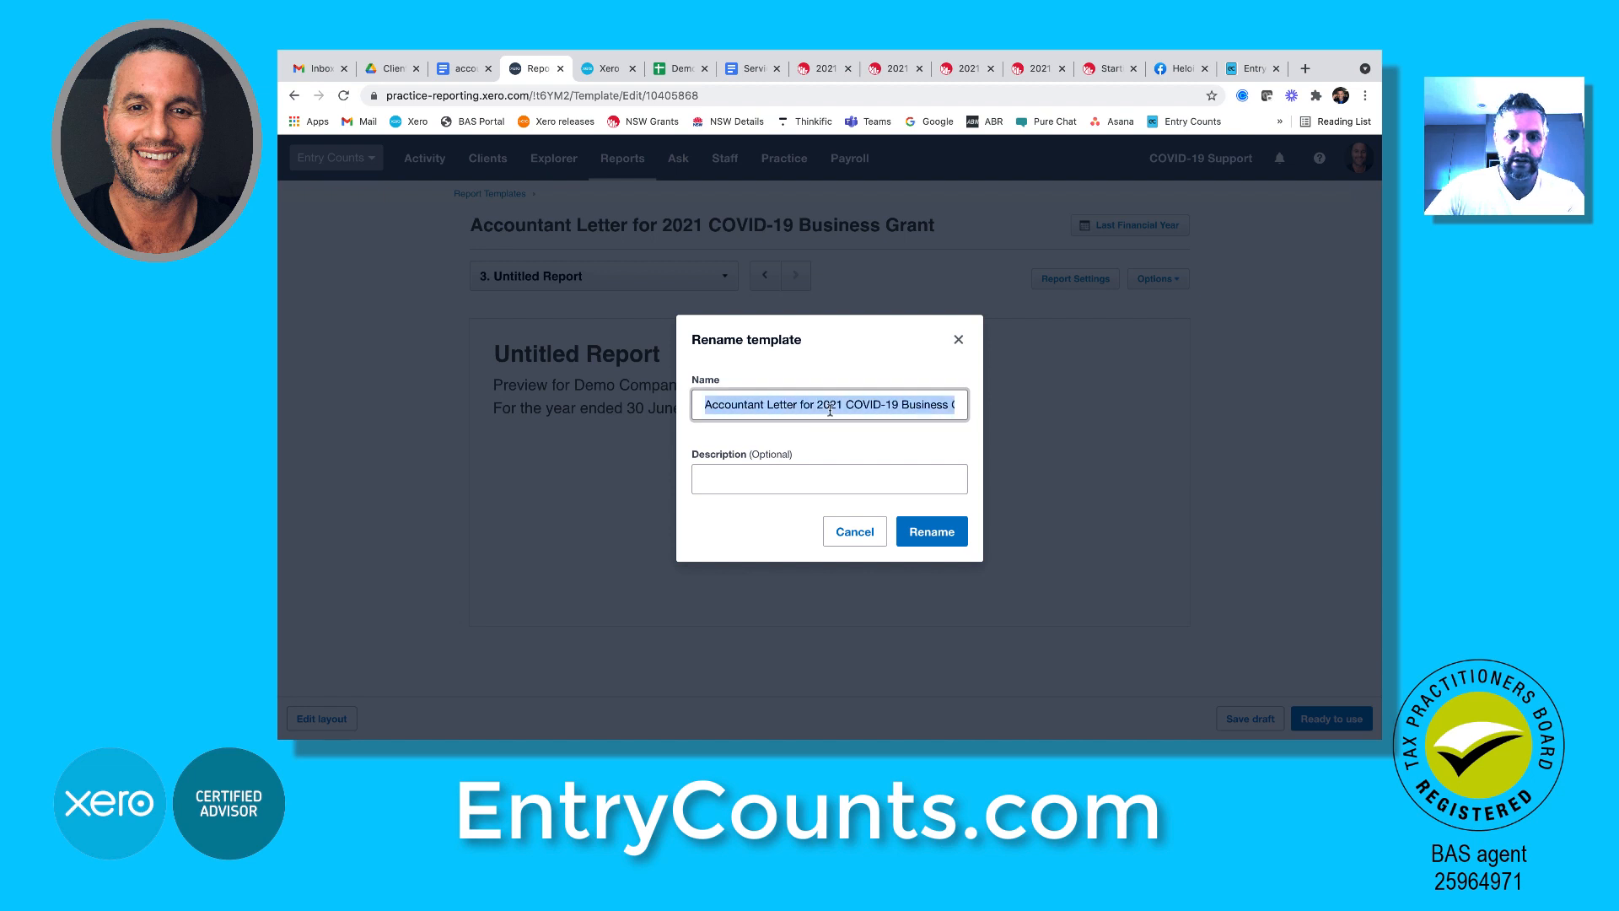
type("Service N")
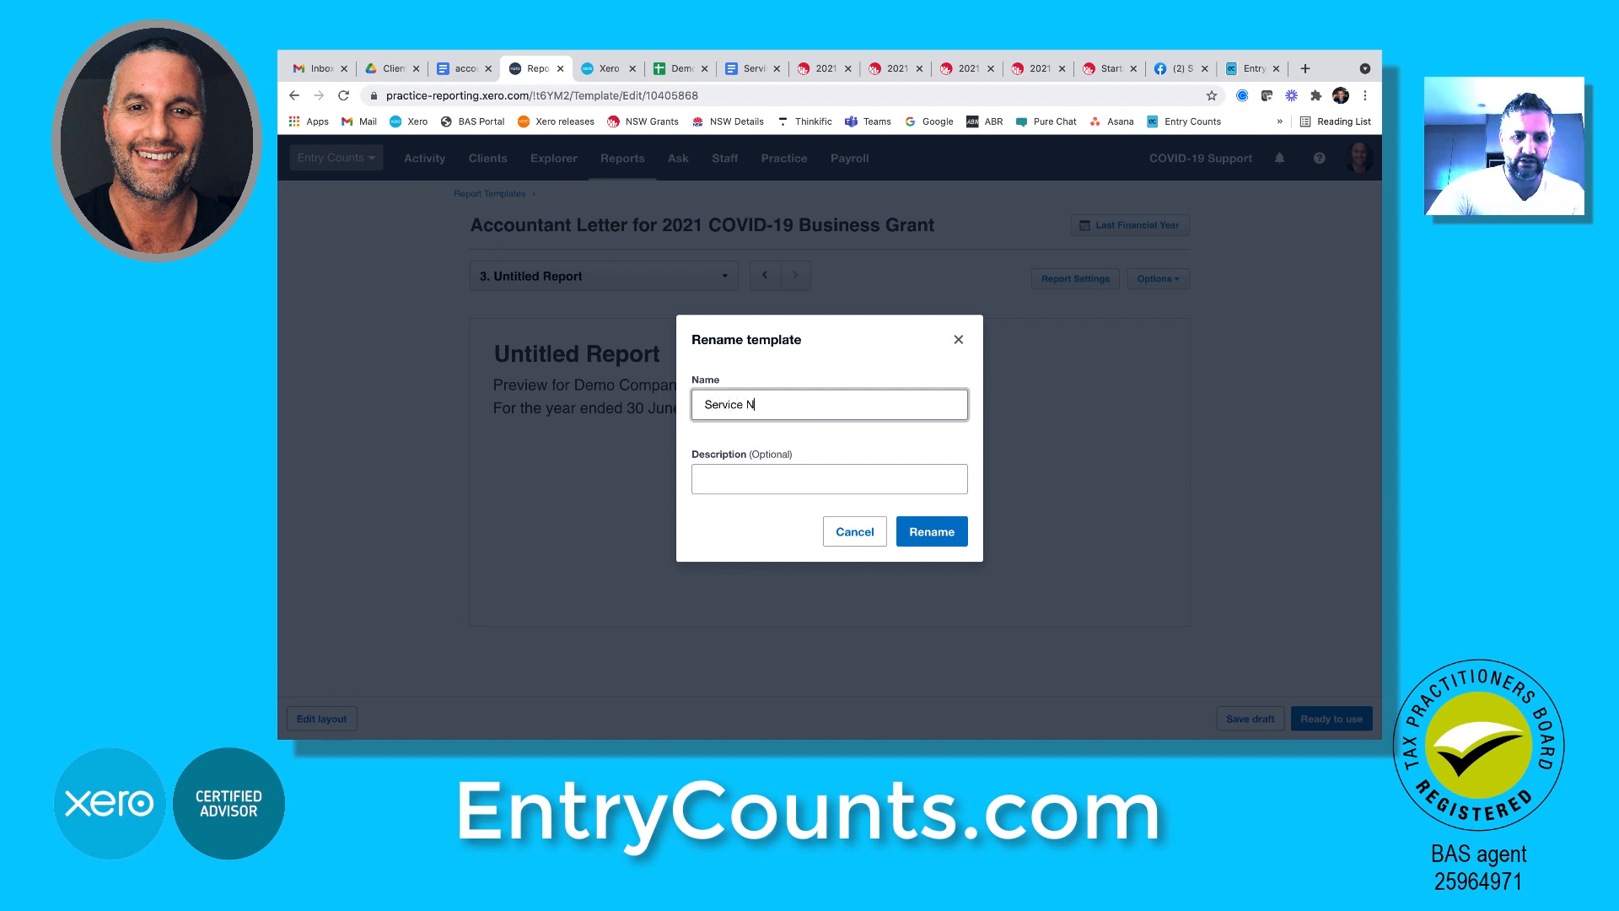
type("SW Letter")
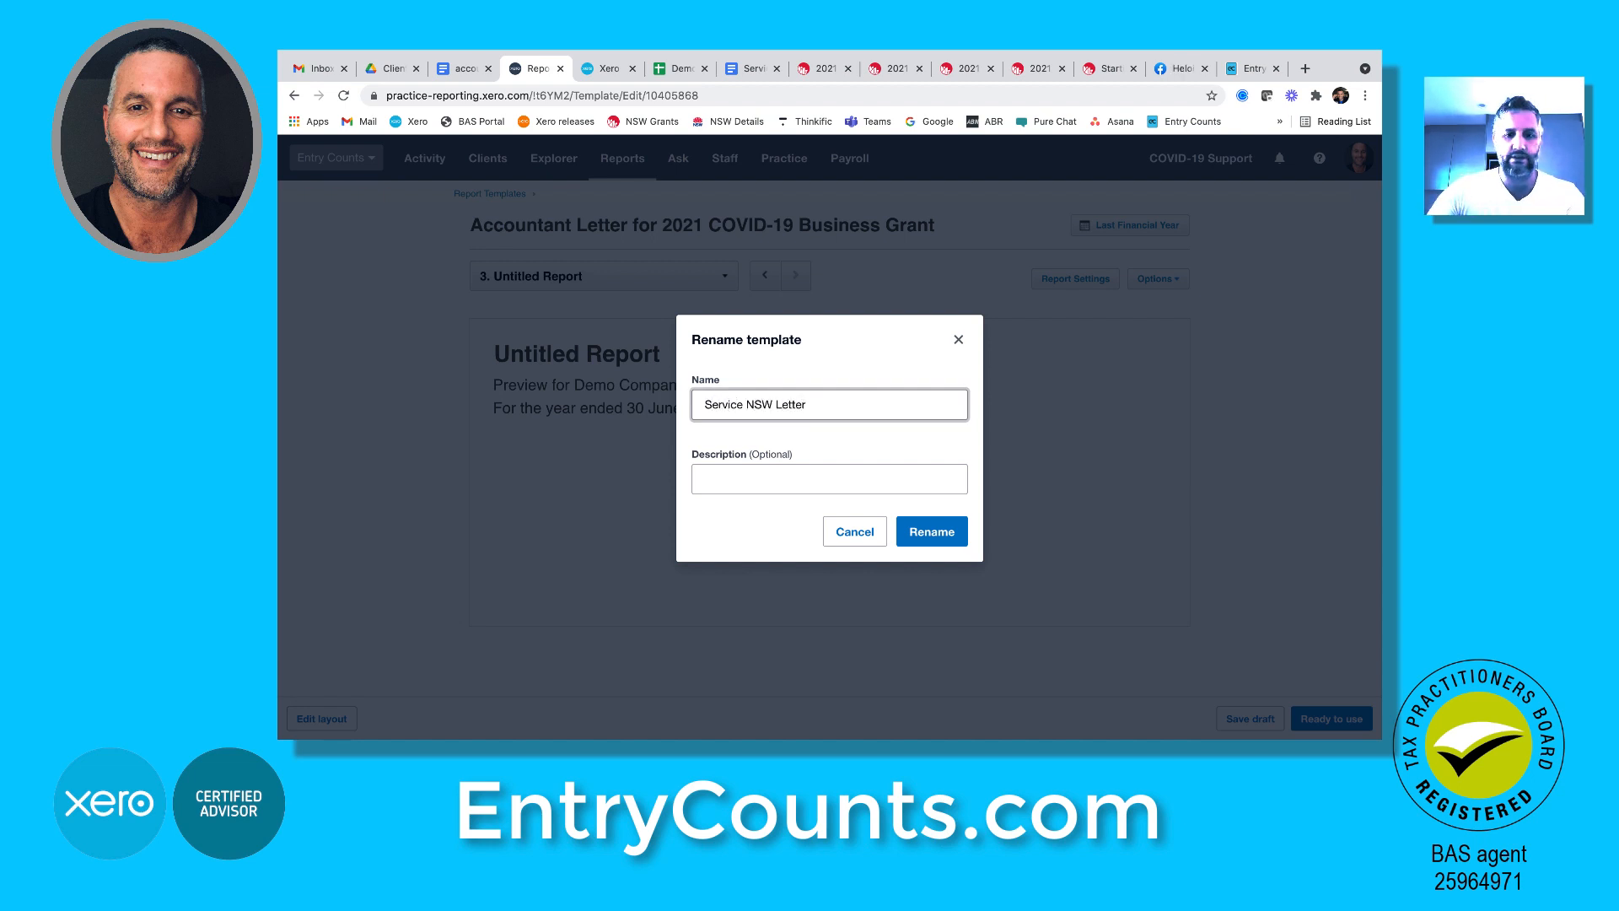
type(" Covid")
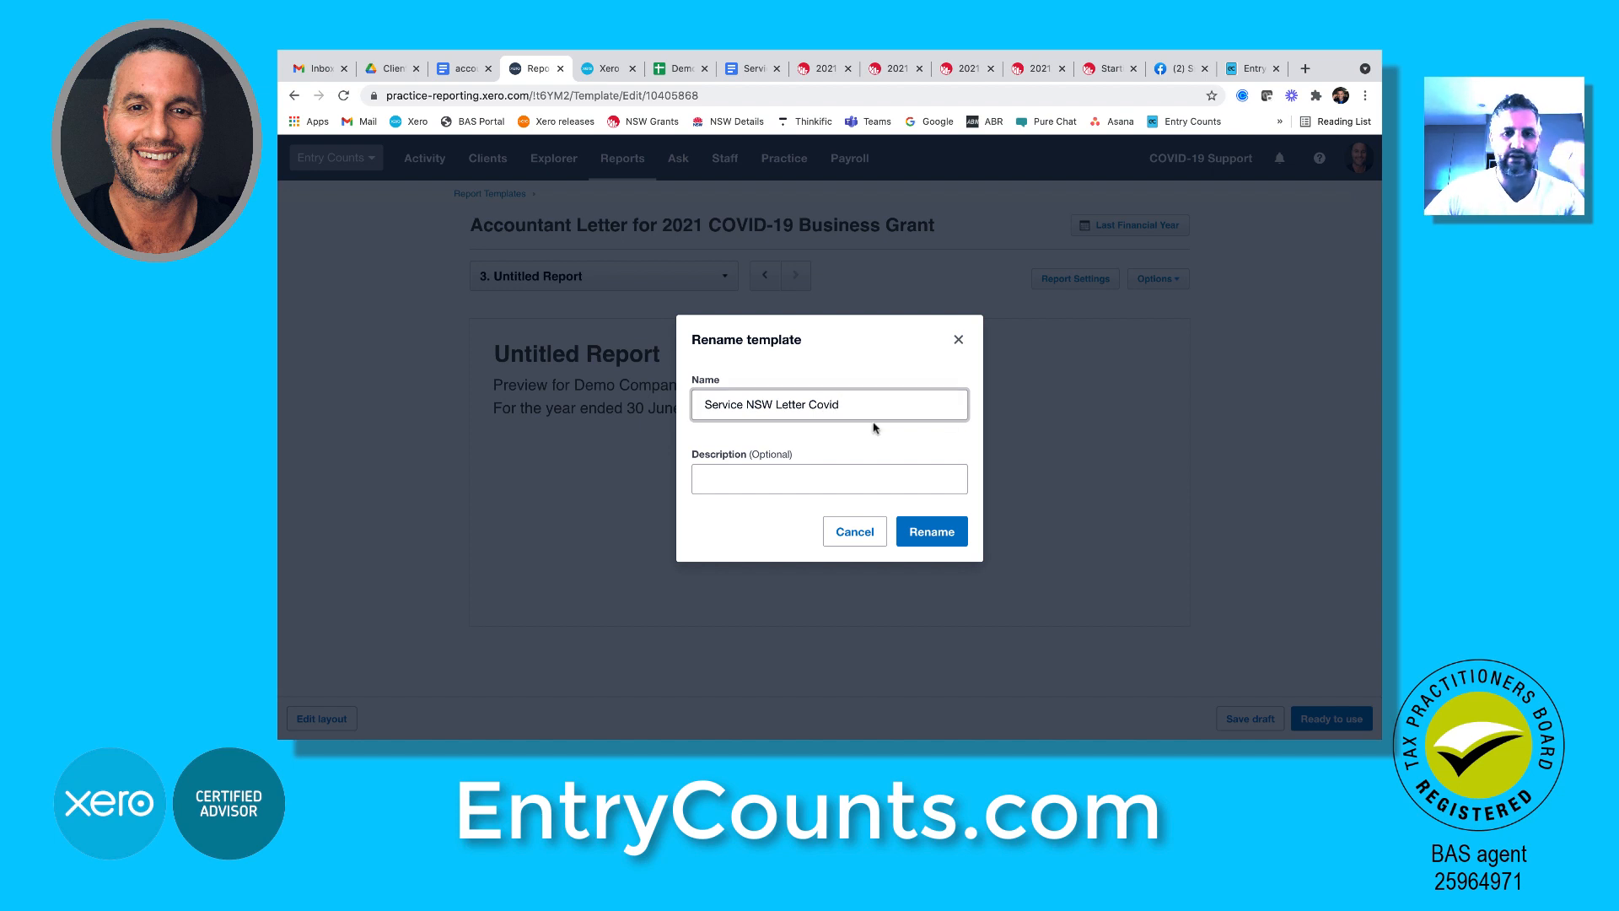
left_click(924, 533)
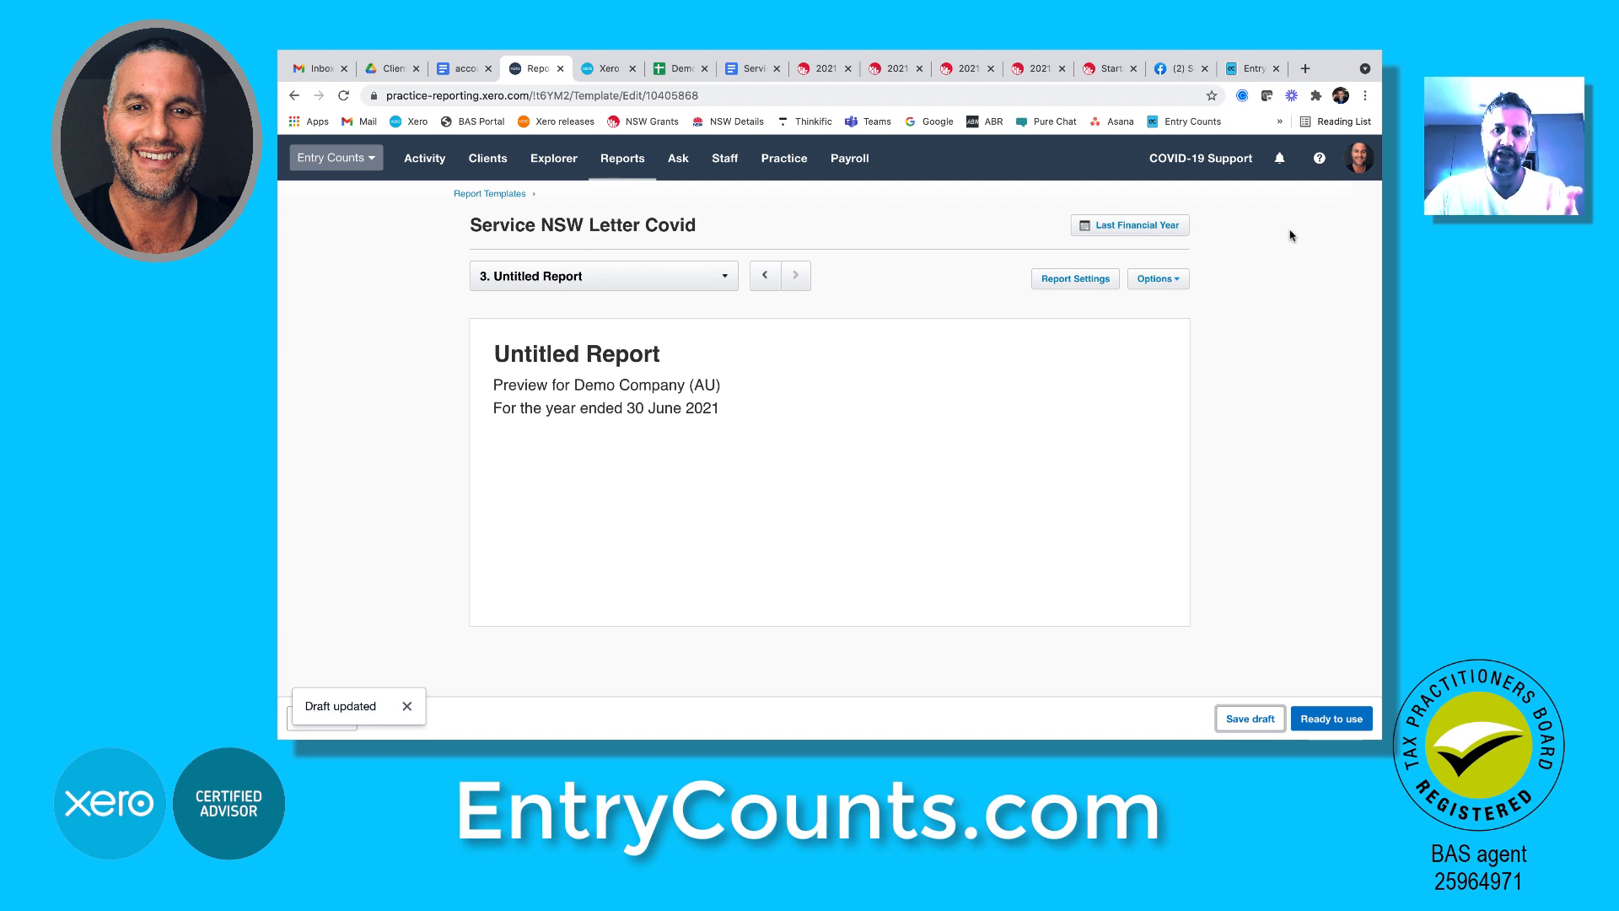
Set the template's date range to a custom period from 26 Jun 2021 to 9 Jul 2021
left_click(1137, 226)
left_click(797, 445)
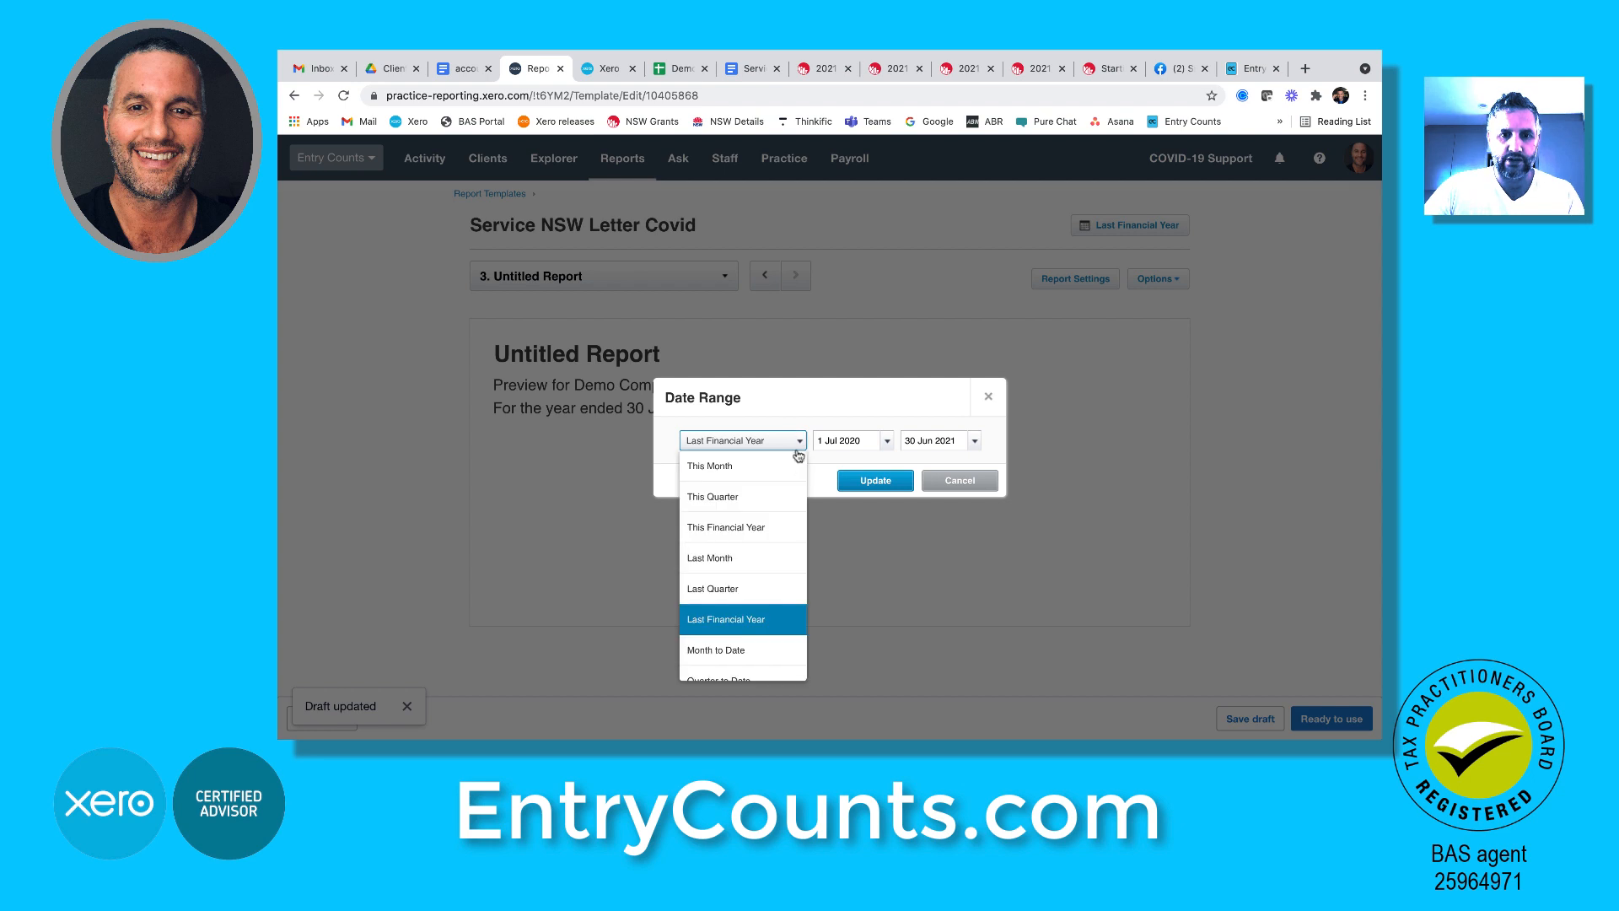
scroll(775, 582, "down", 2)
left_click(772, 662)
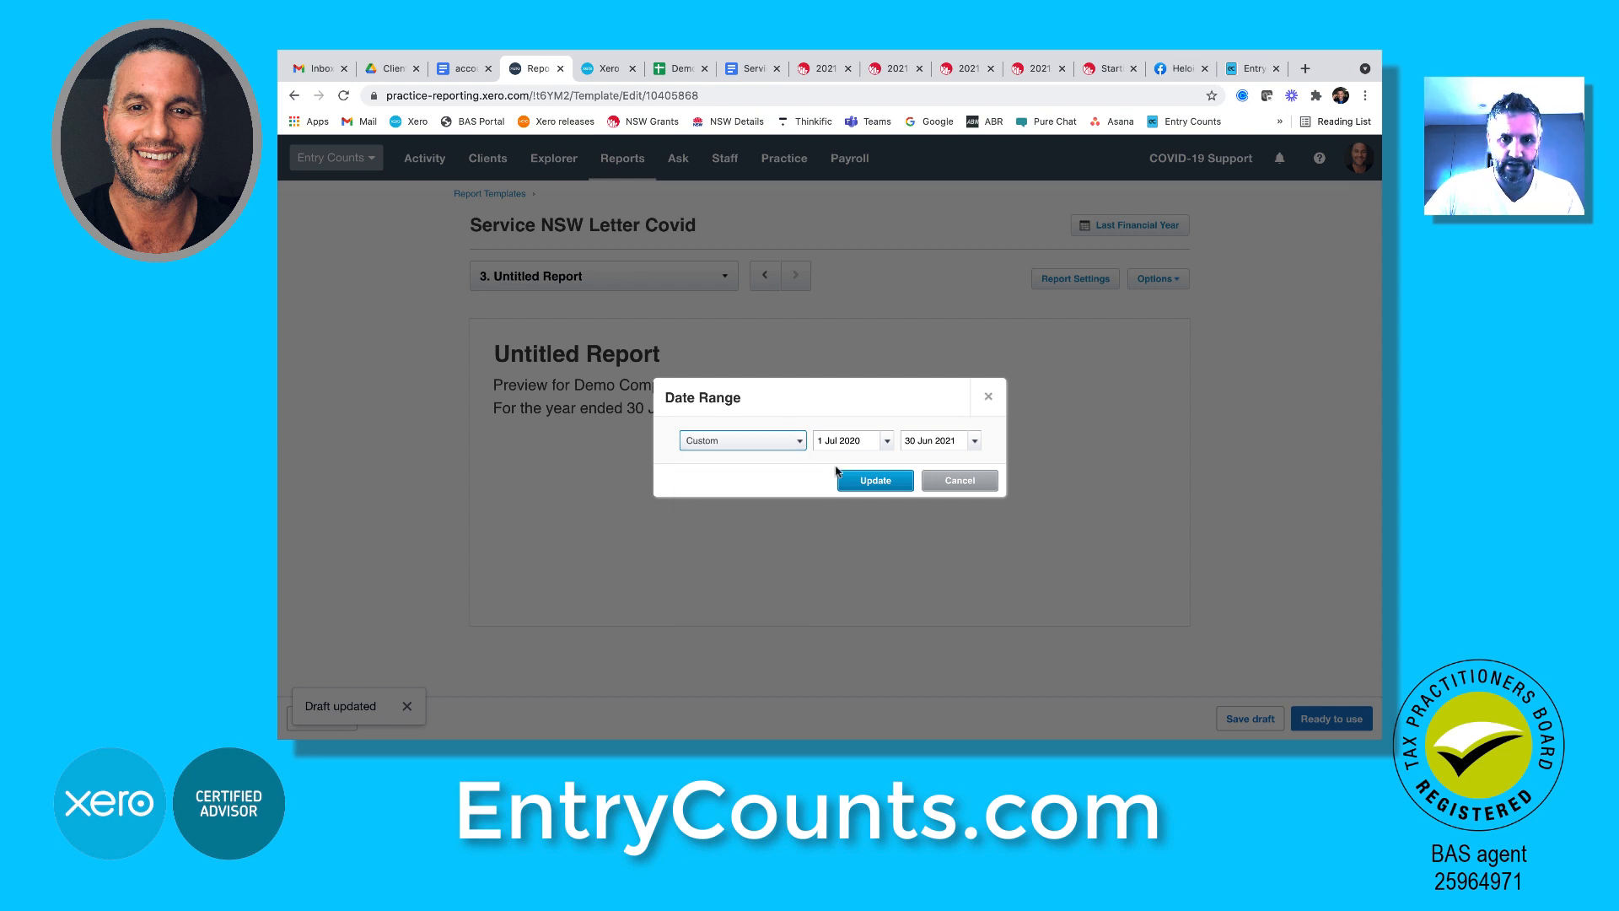
triple_click(839, 439)
type("26")
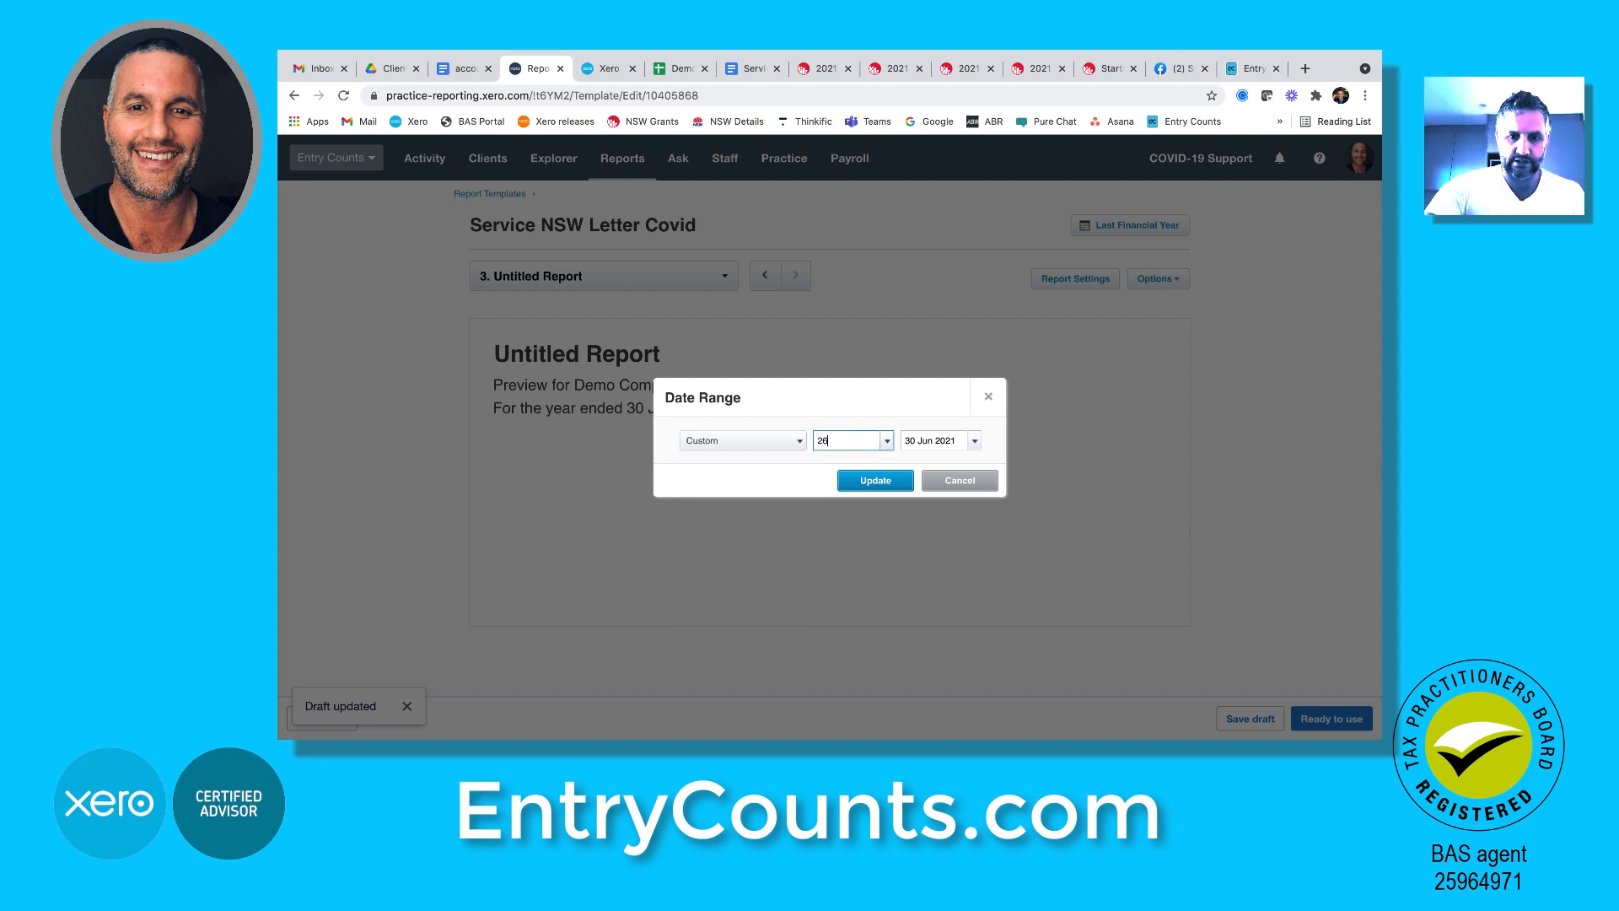
type("/6/21")
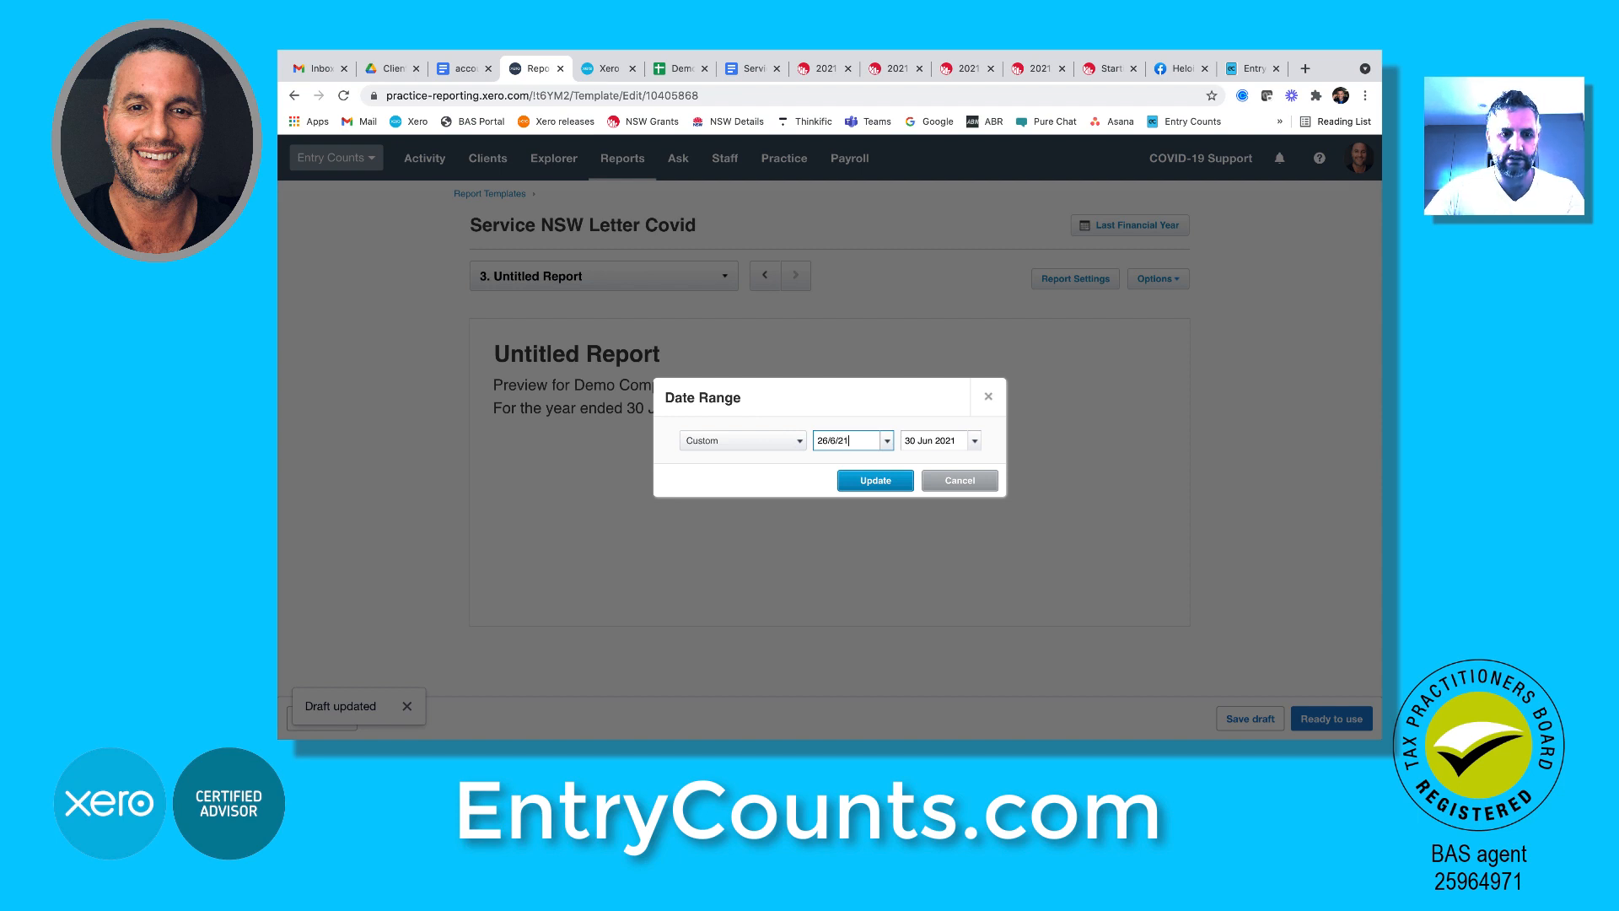
key("Tab")
type("9")
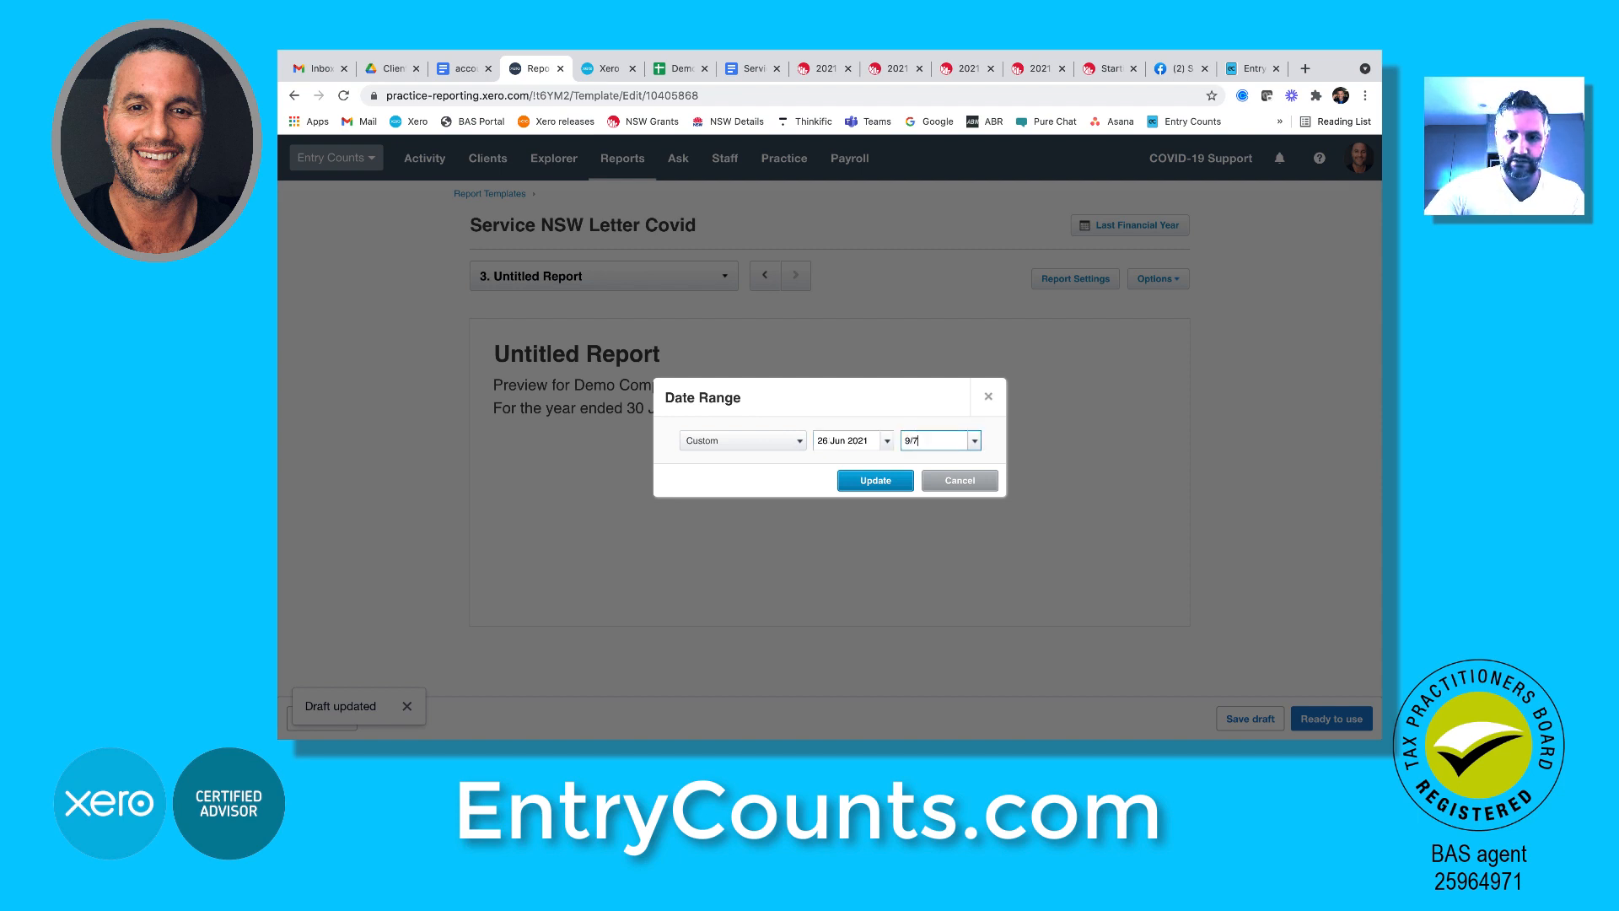
type("/7/21")
left_click(866, 479)
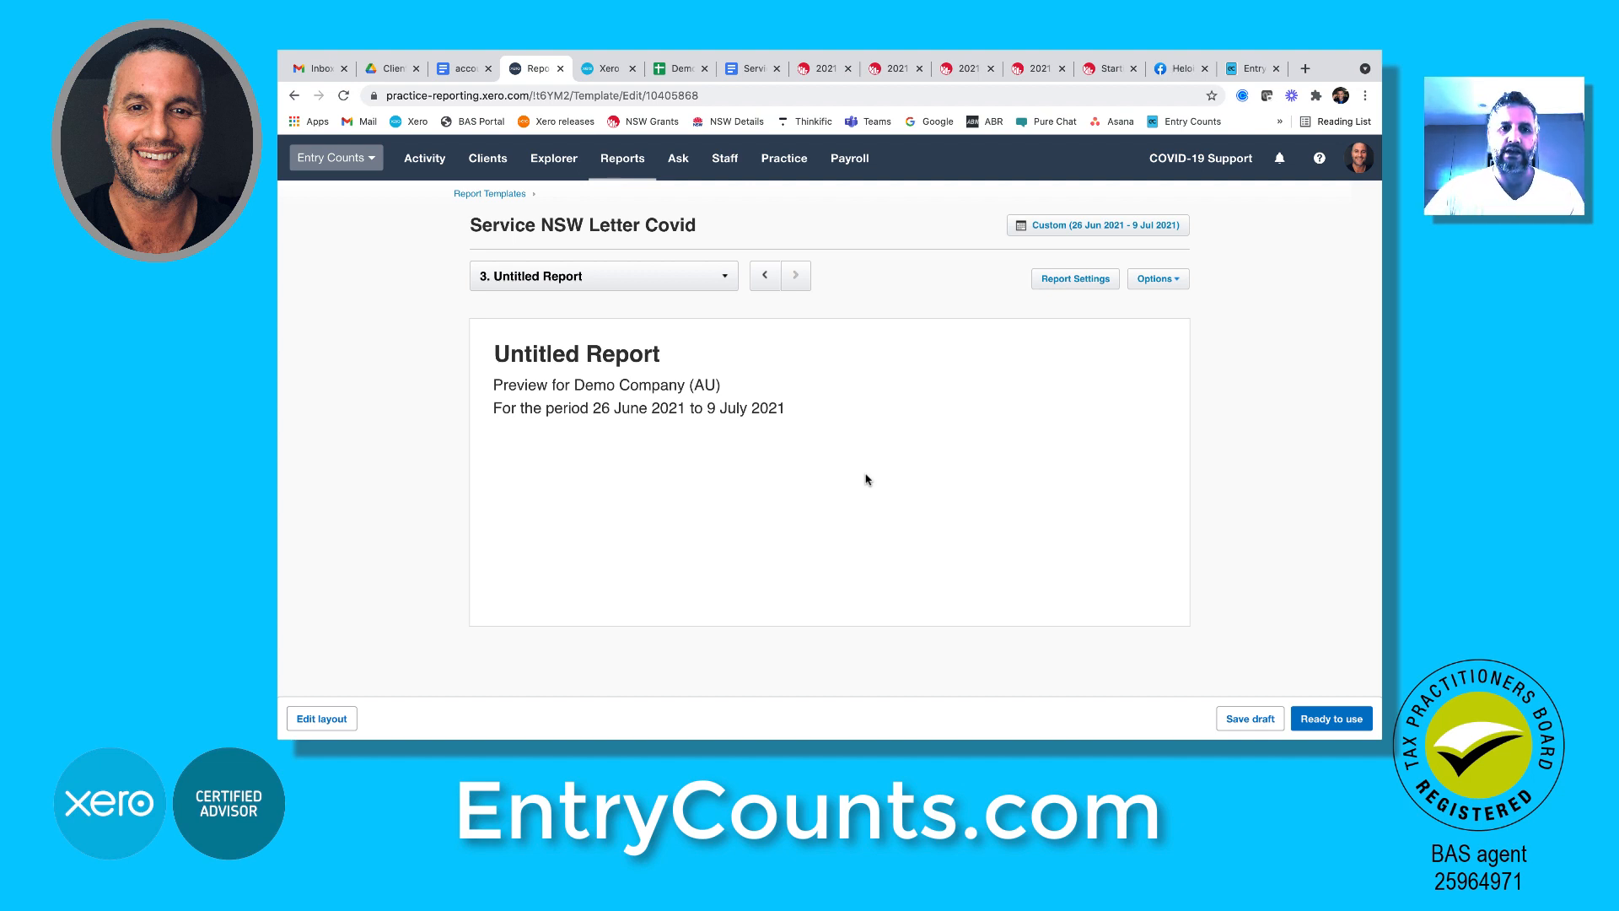
Switch to the first untitled report in the template and change its title to "How to use / instructions"
left_click(697, 278)
left_click(556, 342)
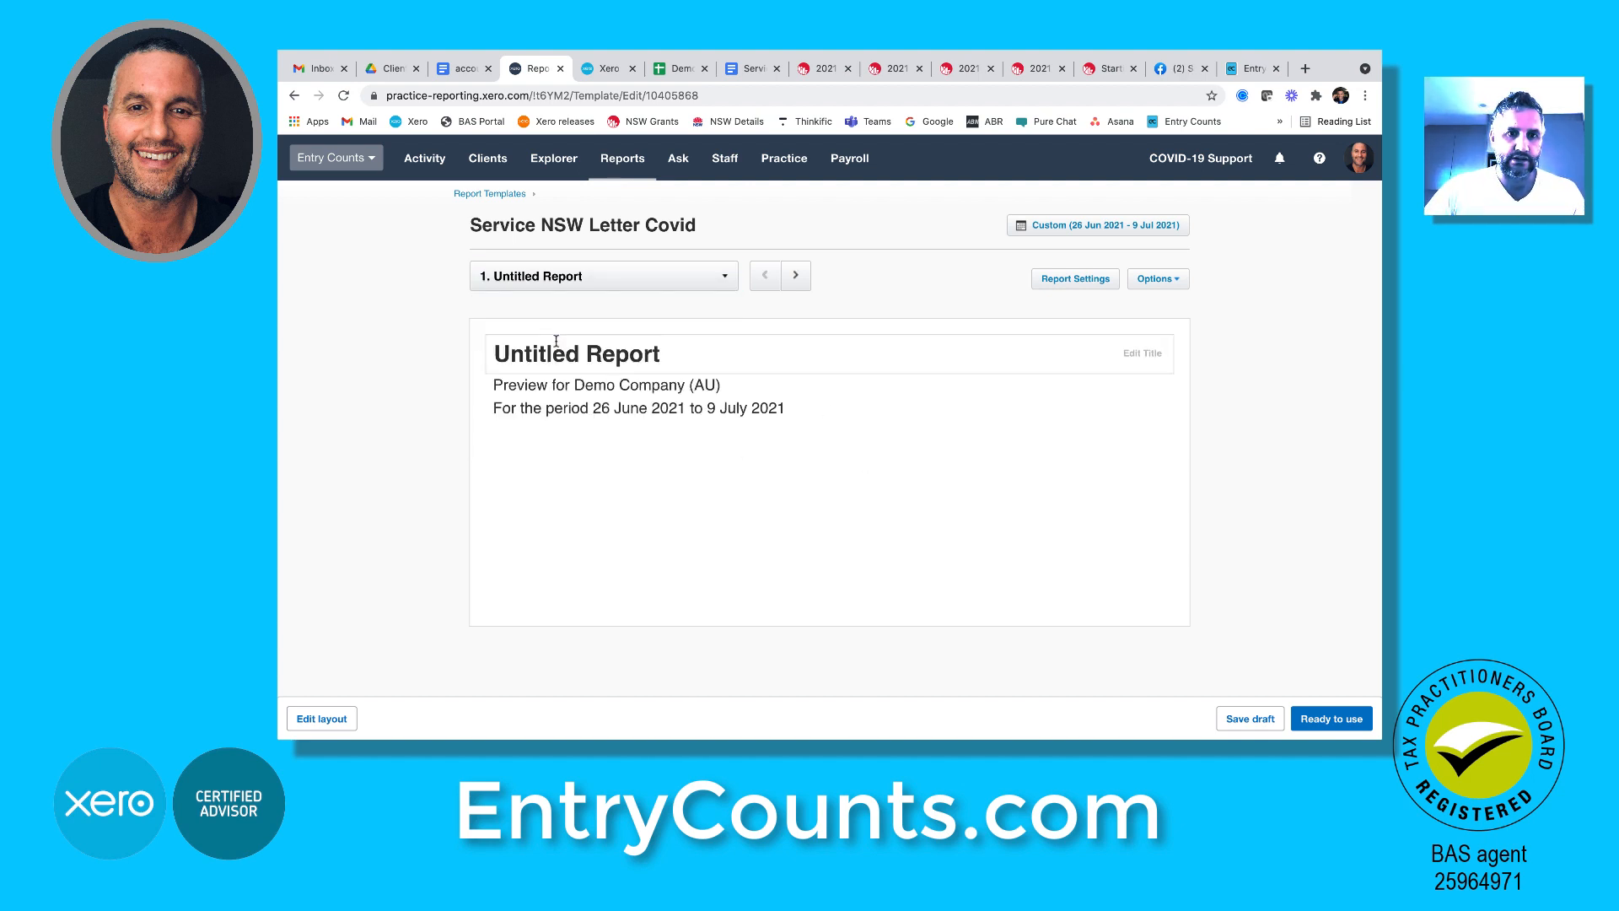
left_click(542, 280)
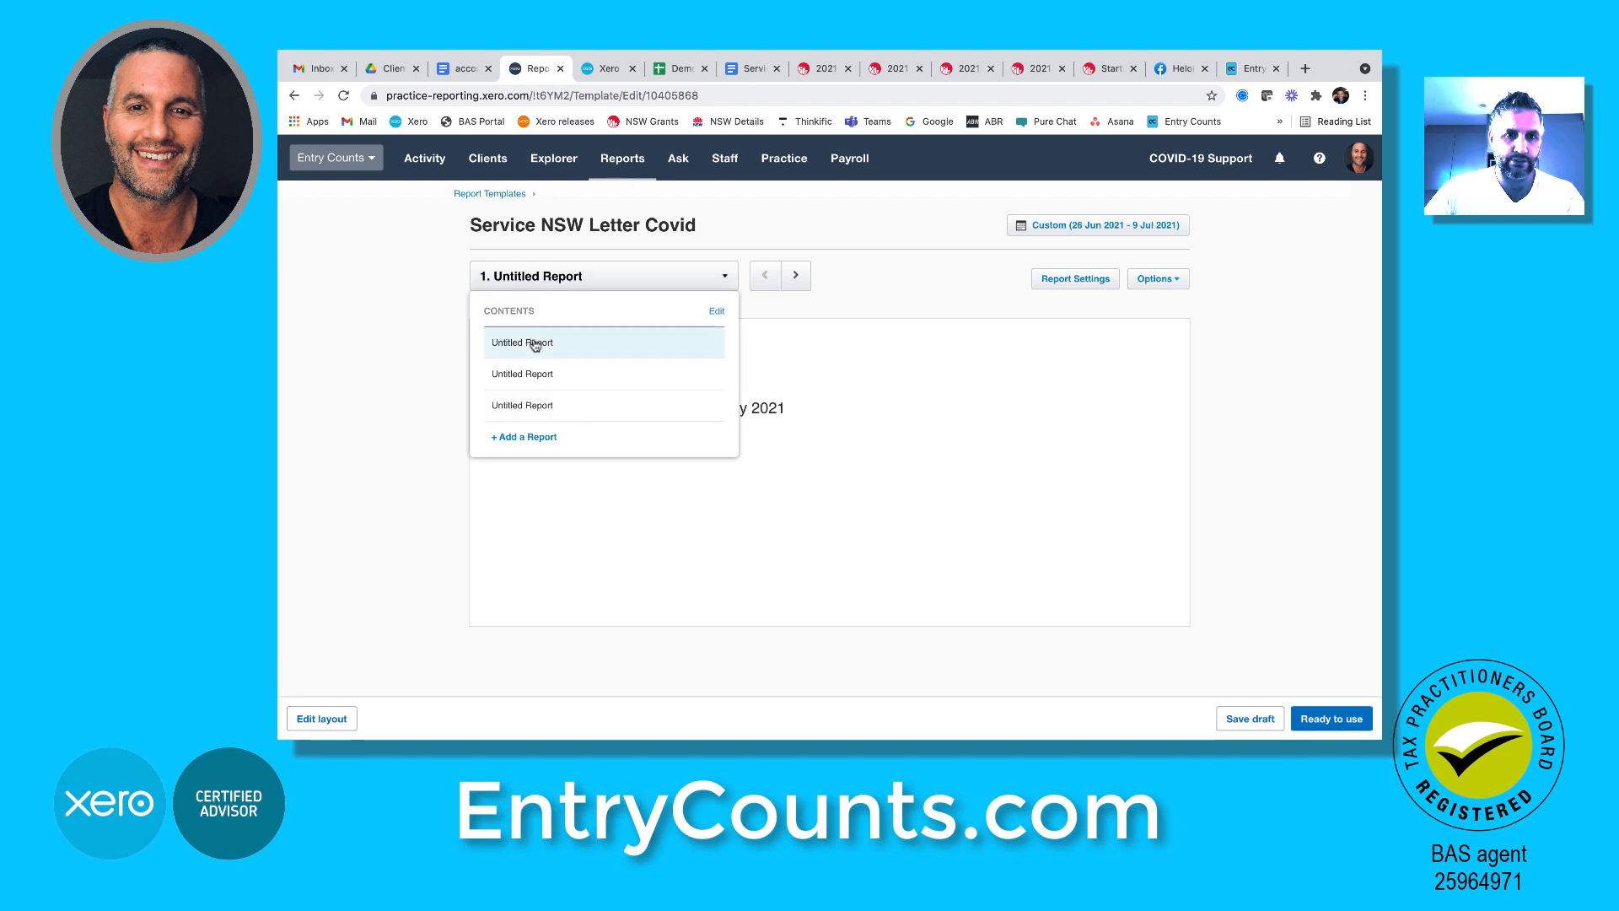
left_click(533, 345)
left_click(582, 353)
key("super+a")
type("h")
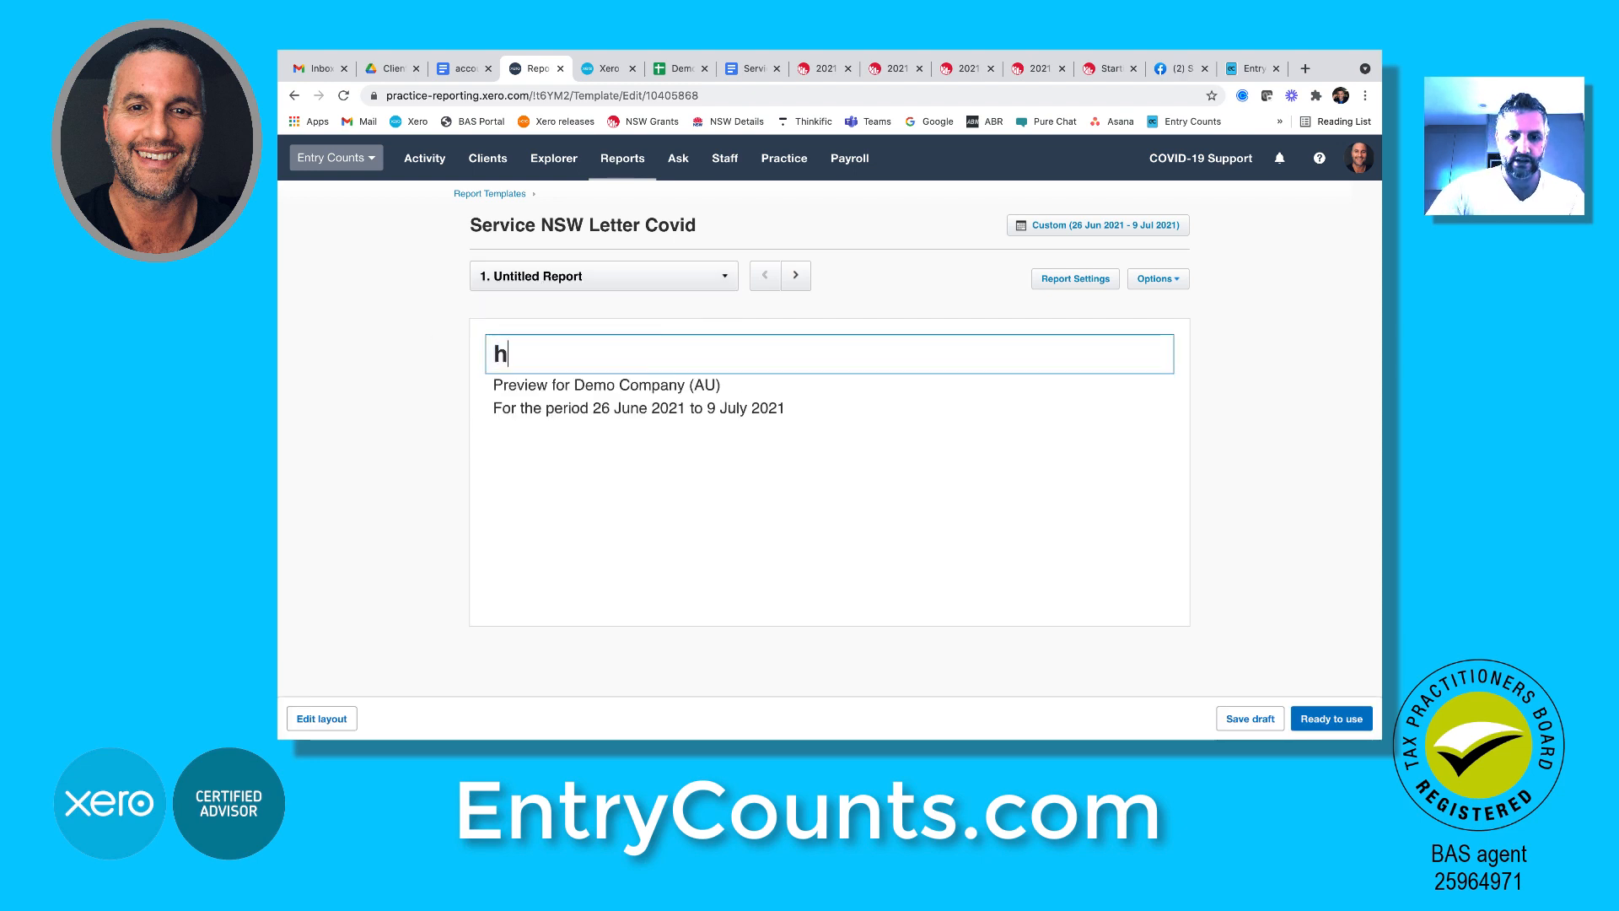
type("ow to use / instructions")
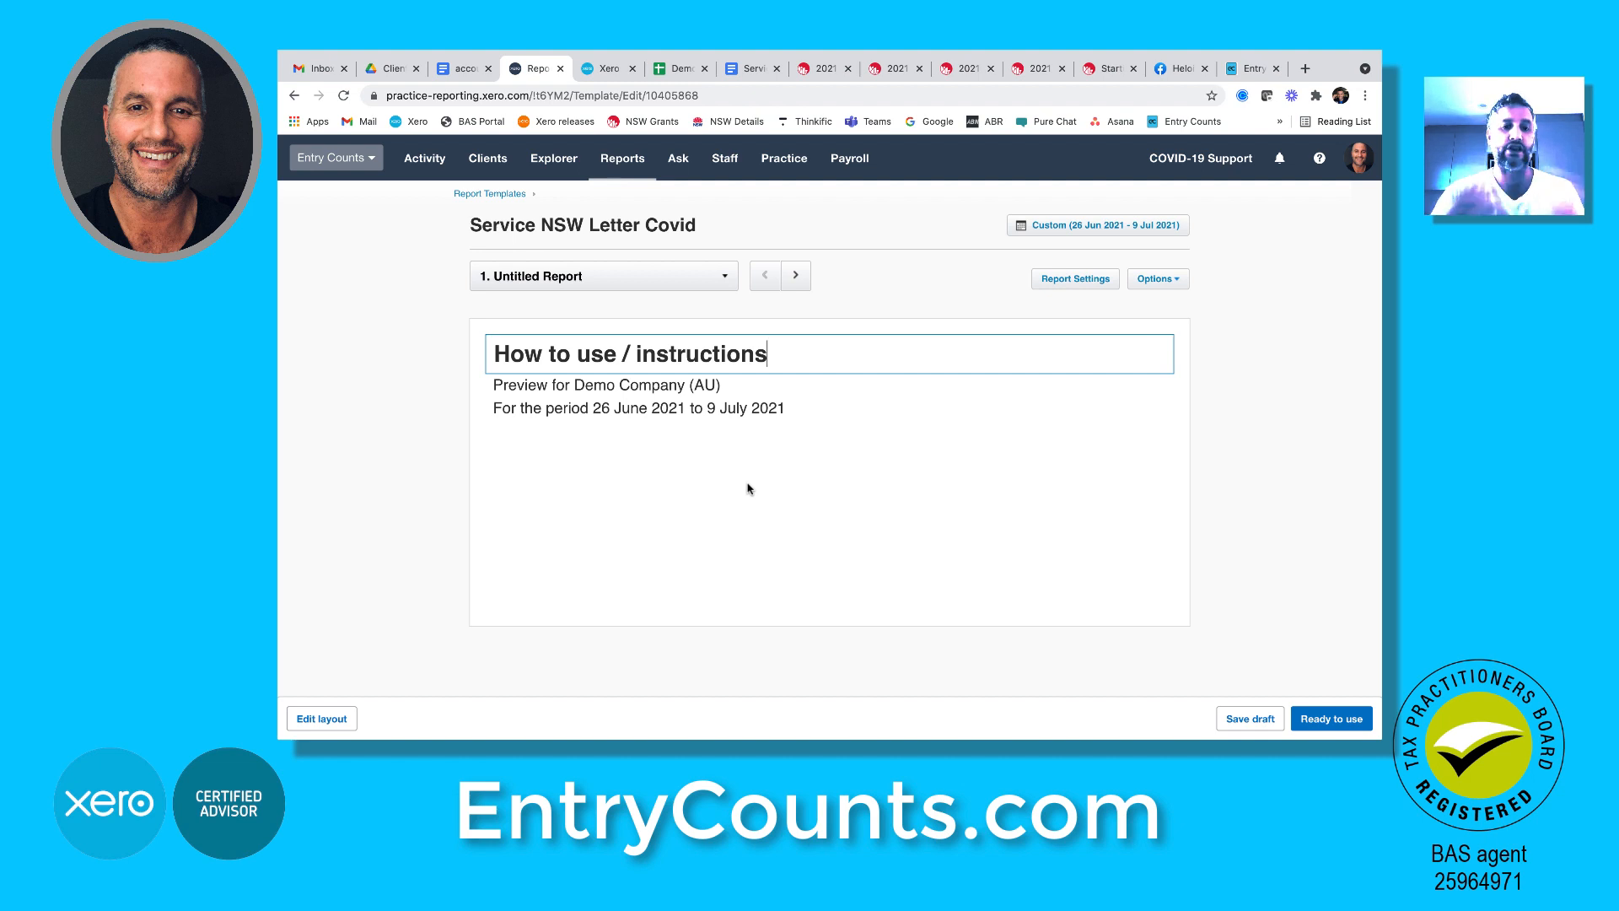
Switch to the second report in the template and change its title to "BAS Agent Letter"
left_click(892, 279)
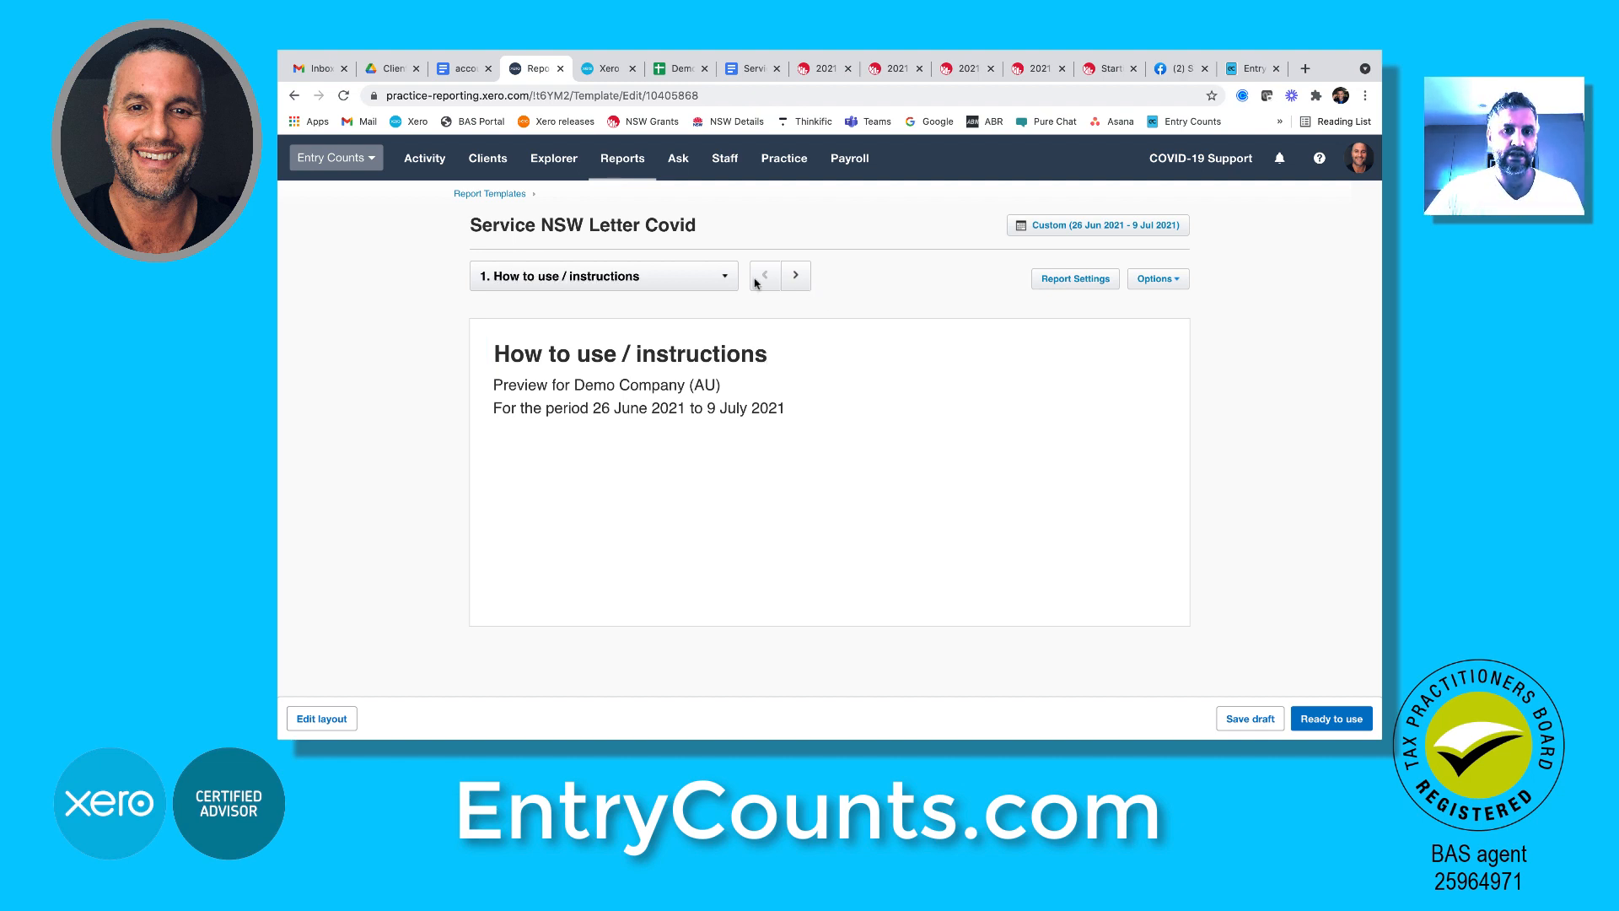
left_click(716, 283)
left_click(563, 376)
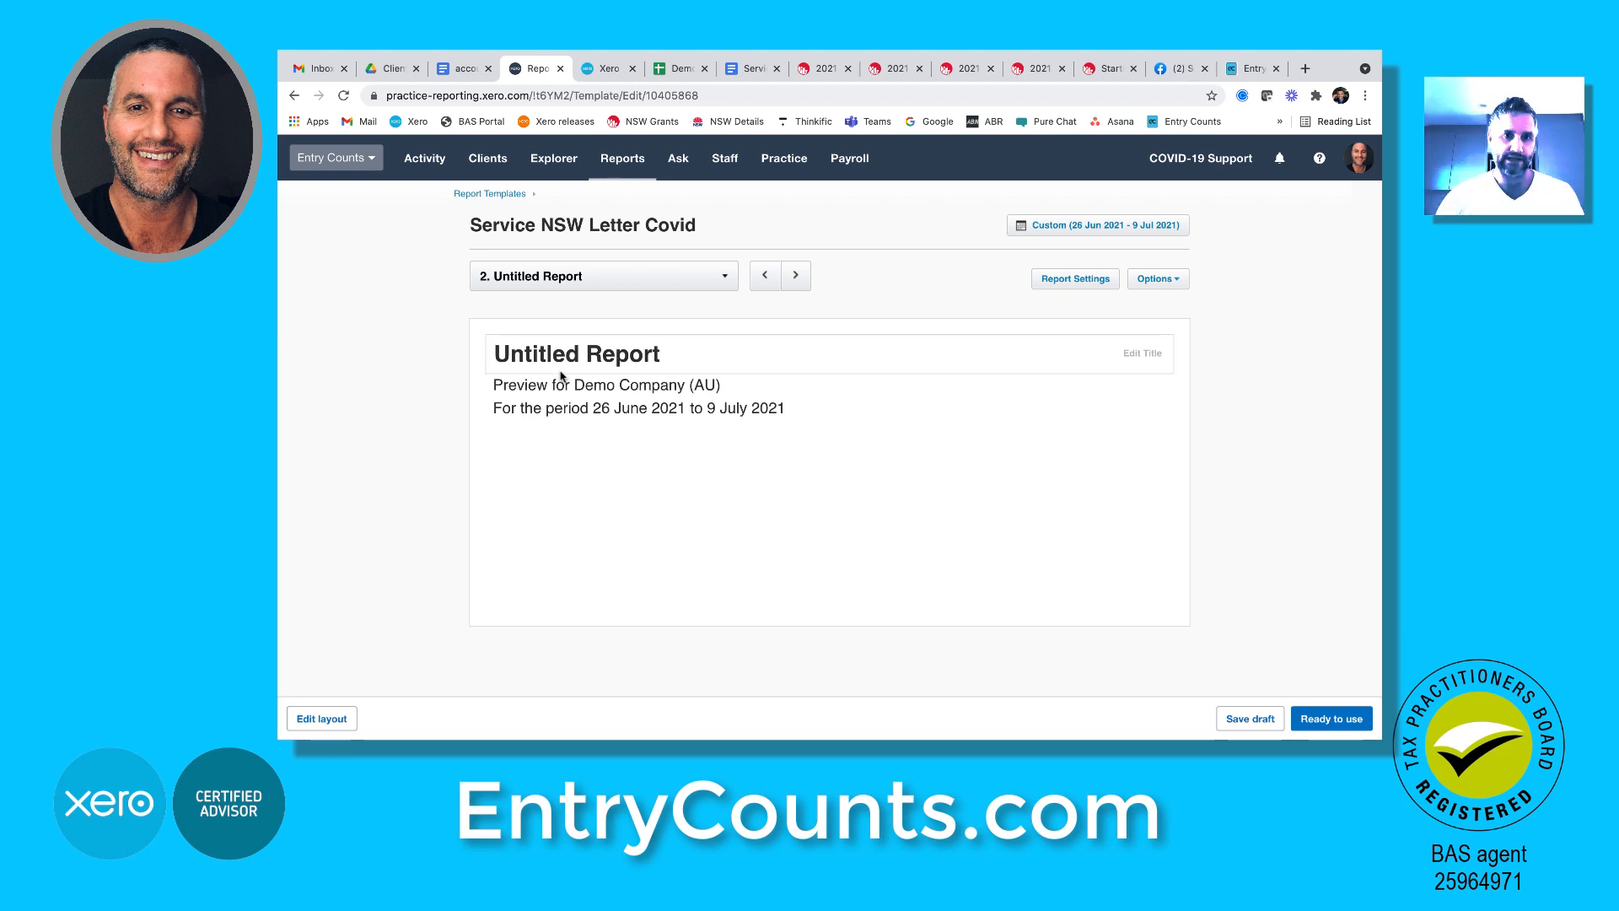
double_click(557, 355)
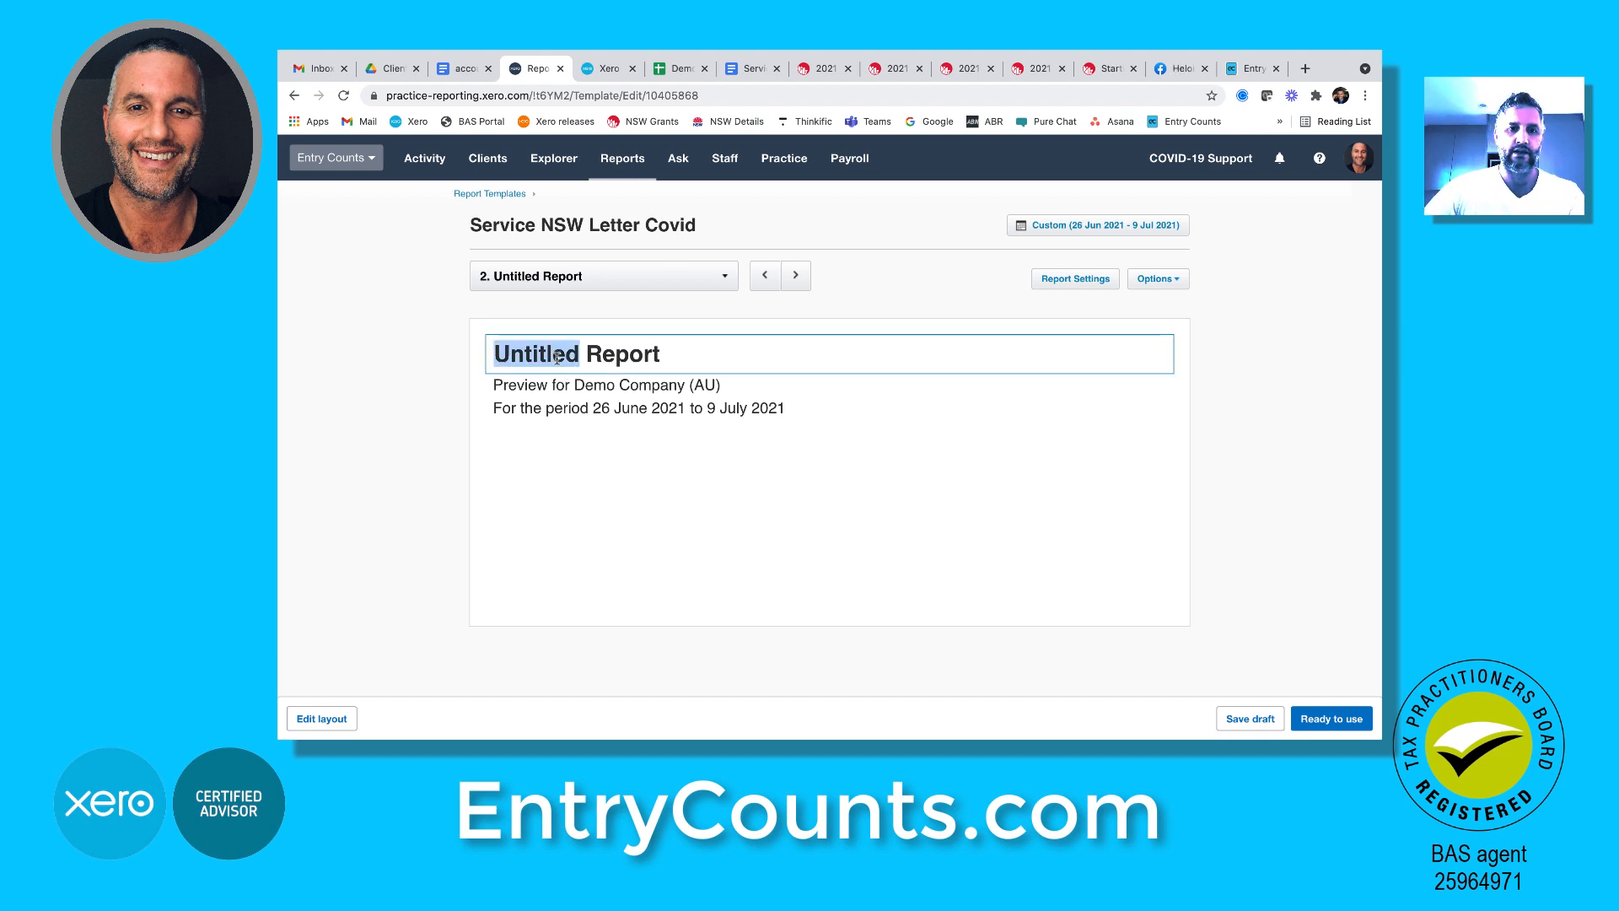
triple_click(557, 355)
type("BAS")
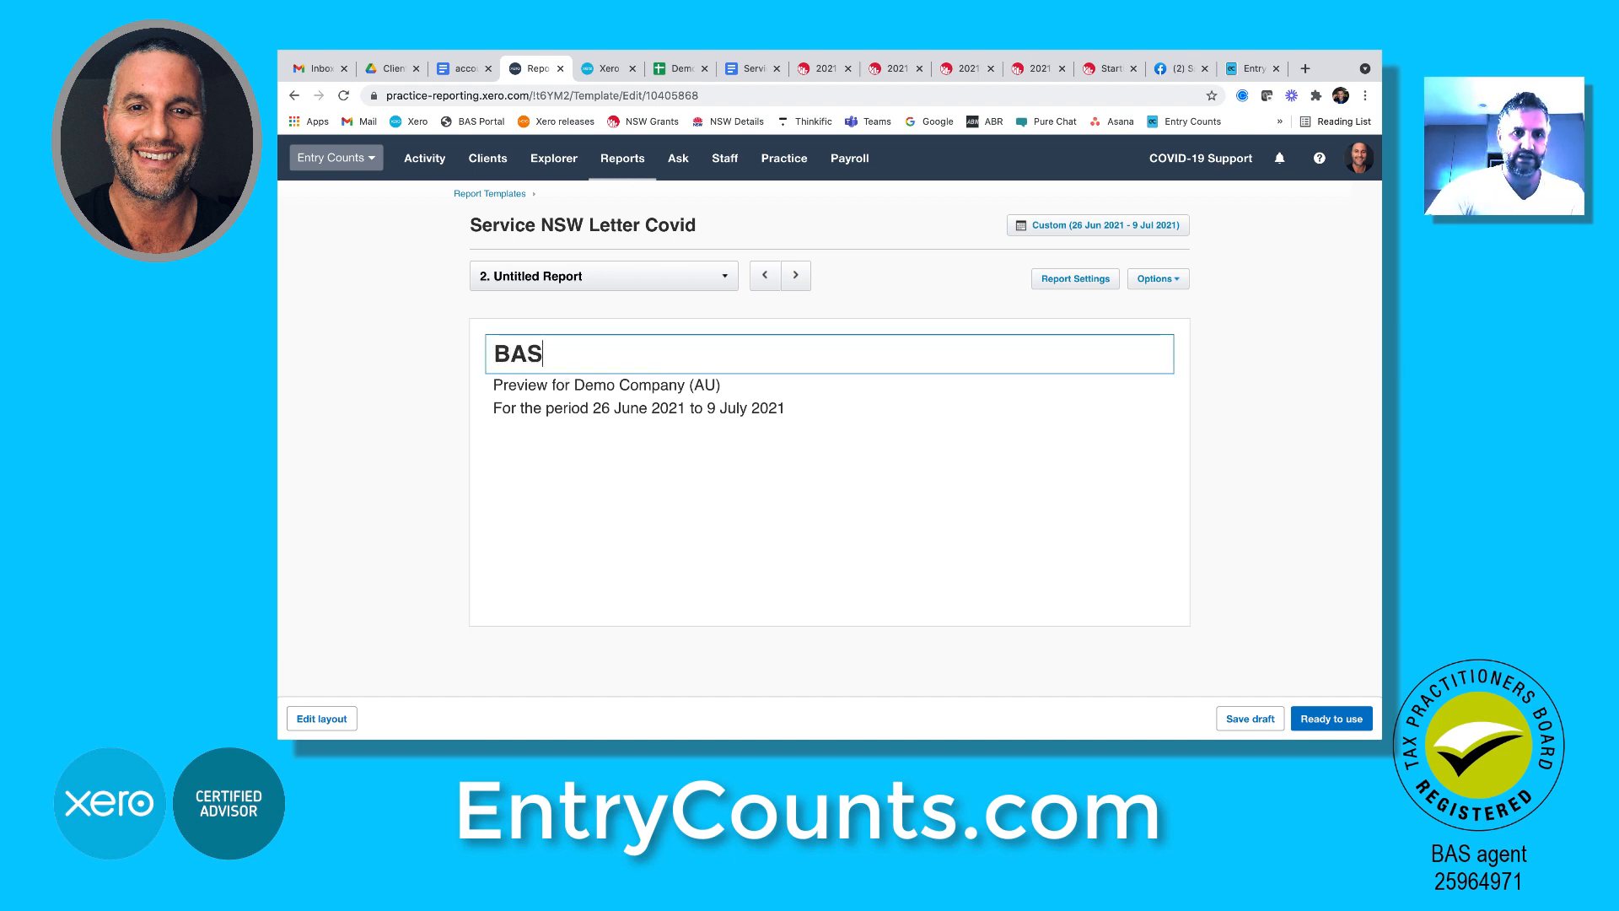
type(" Agent")
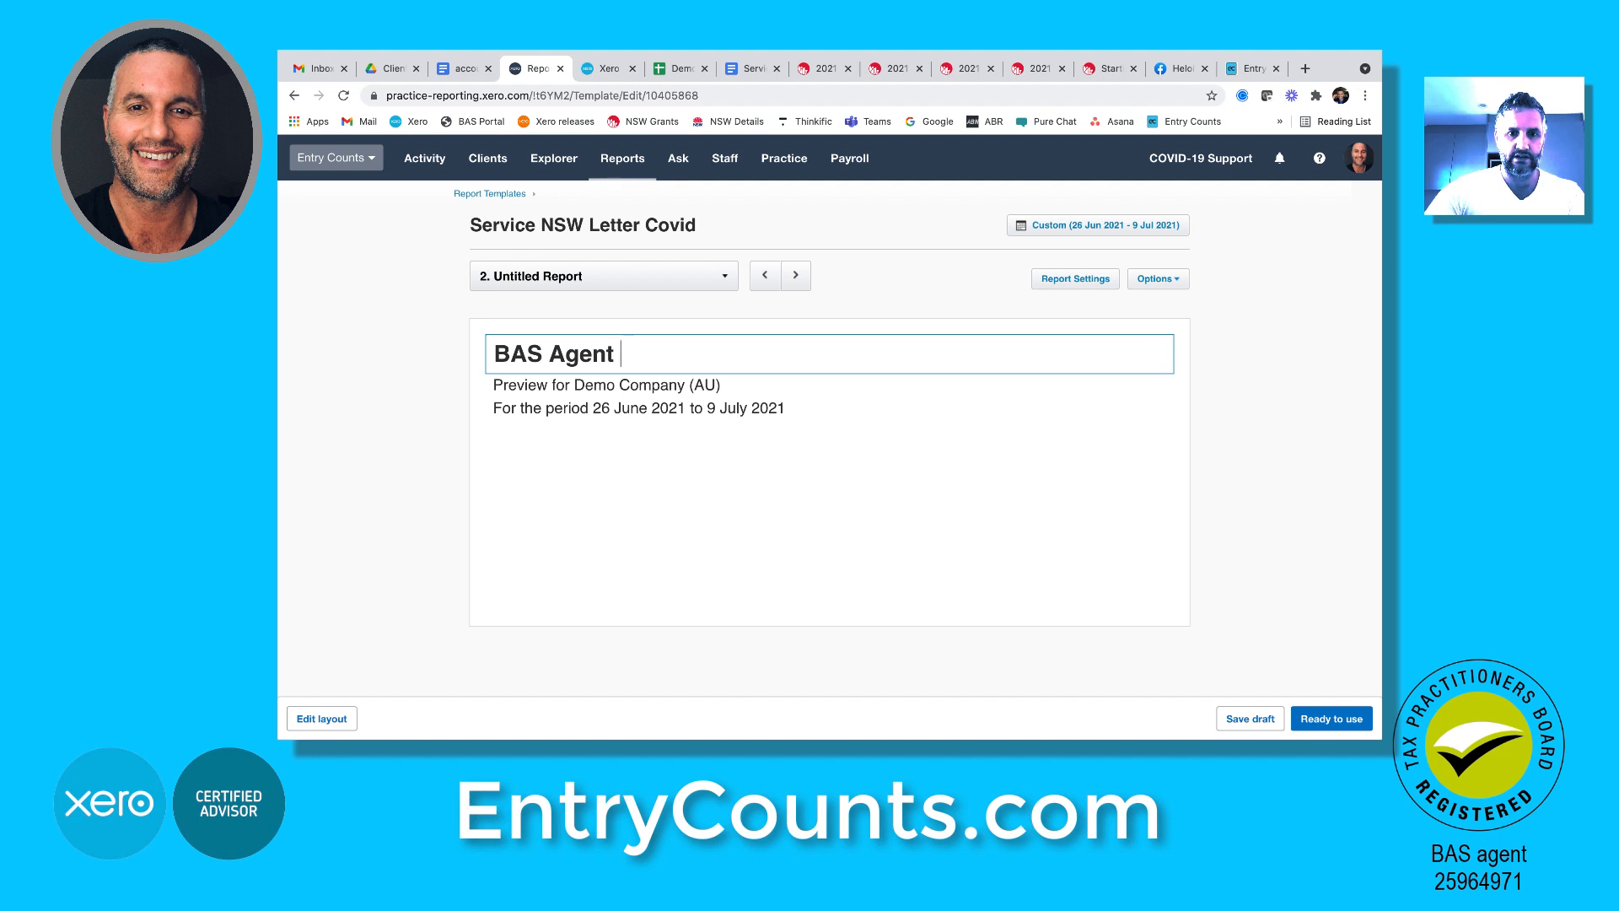
type(" Letter")
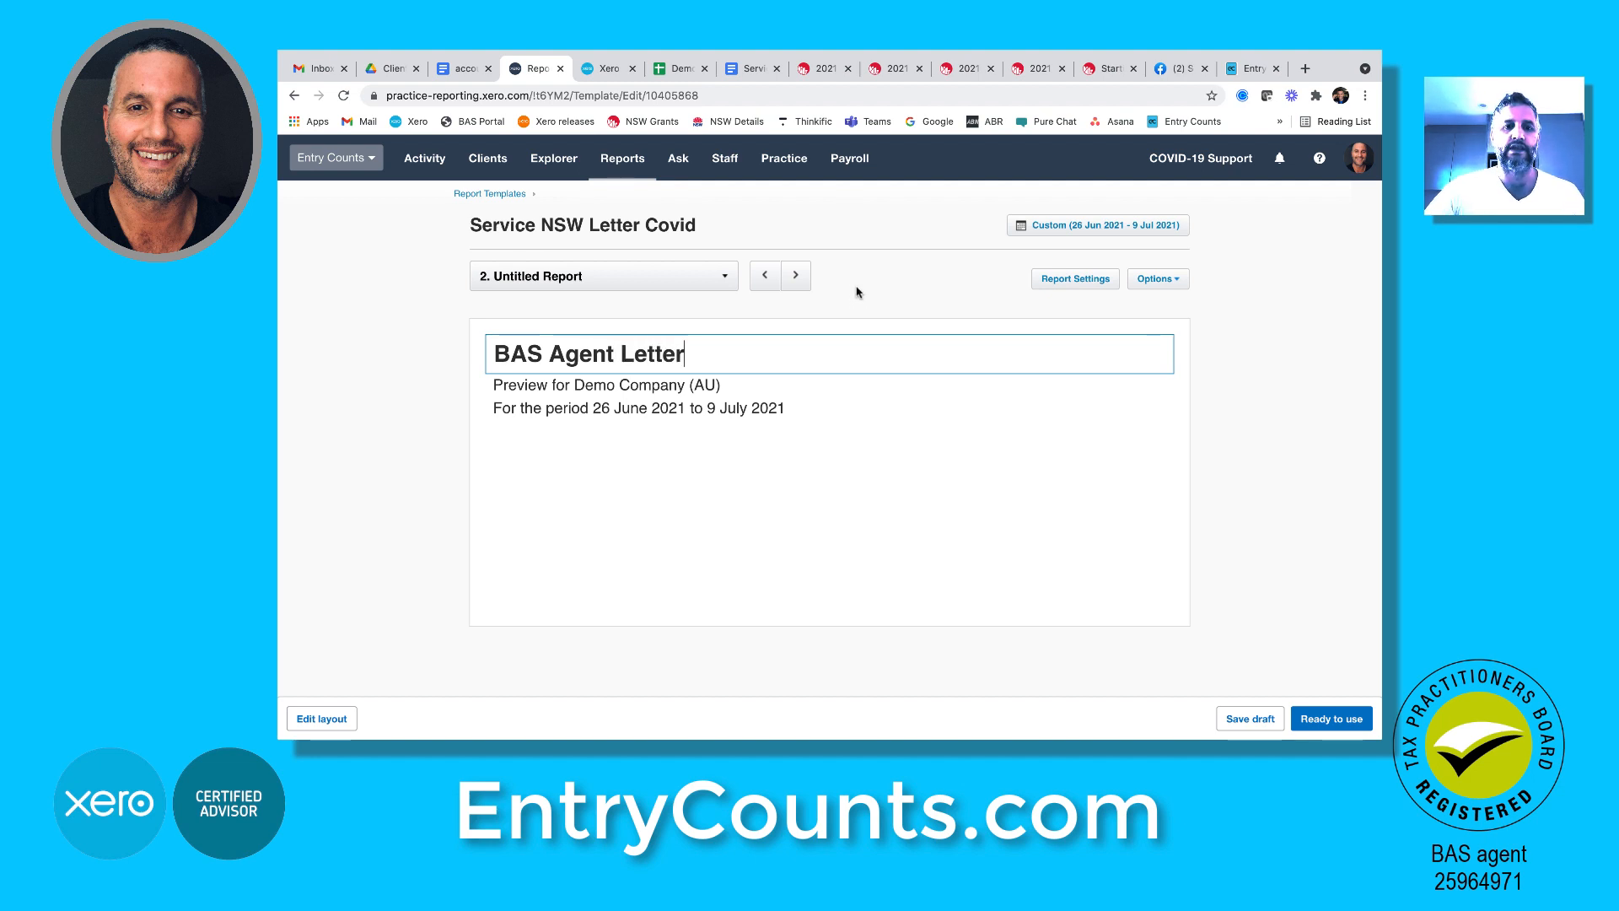
key("Return")
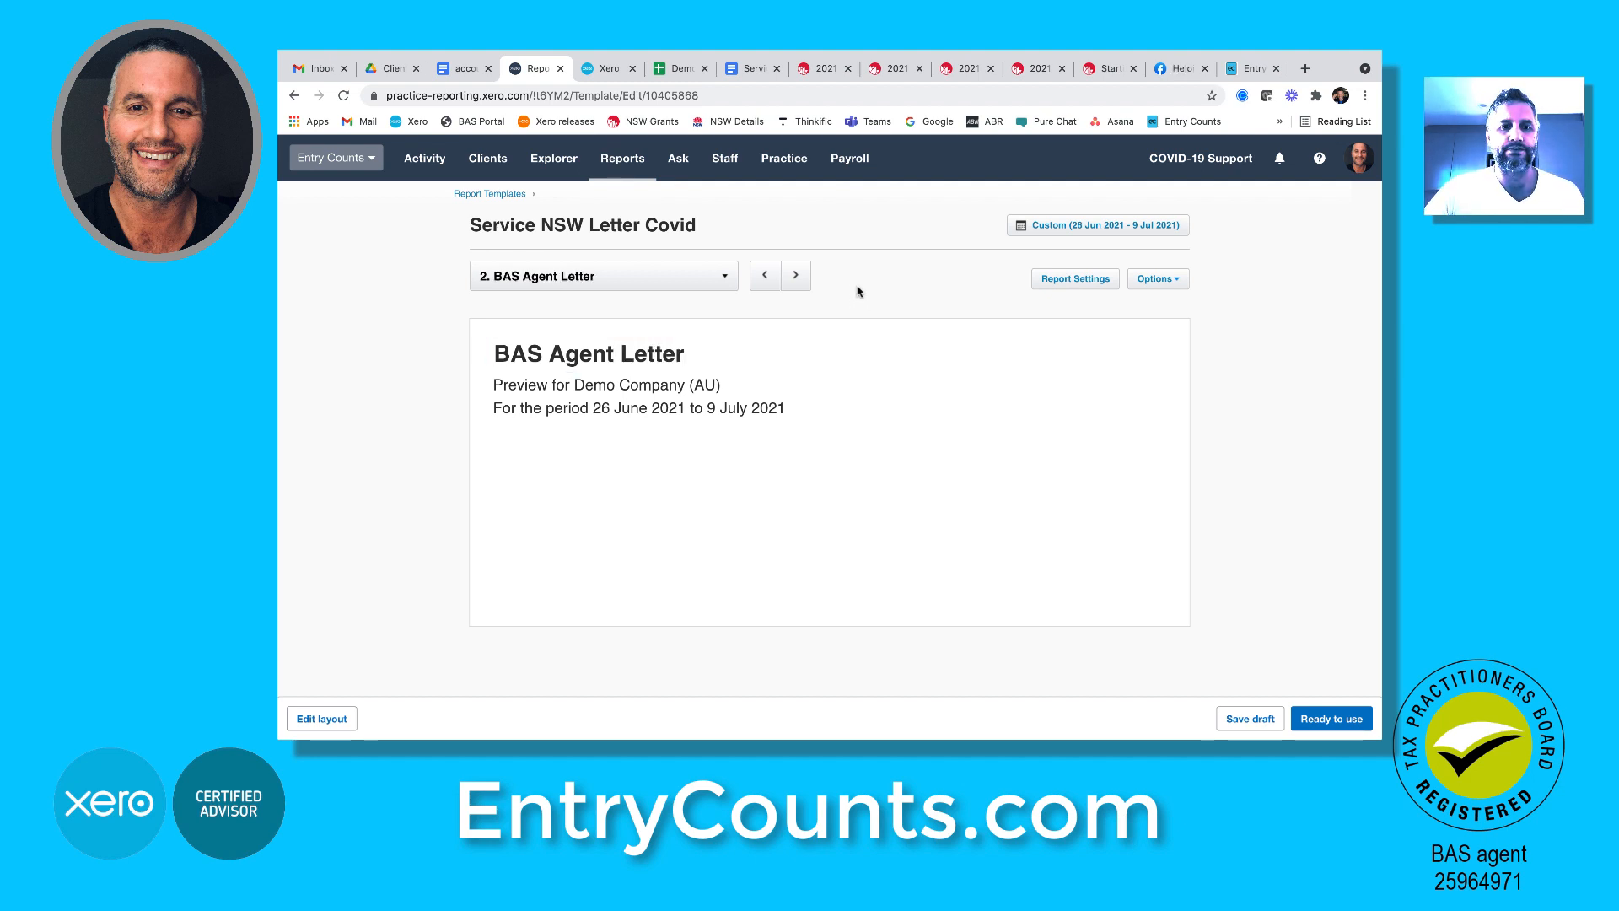
Switch to the remaining untitled report and change its title to "Income Statement"
left_click(723, 279)
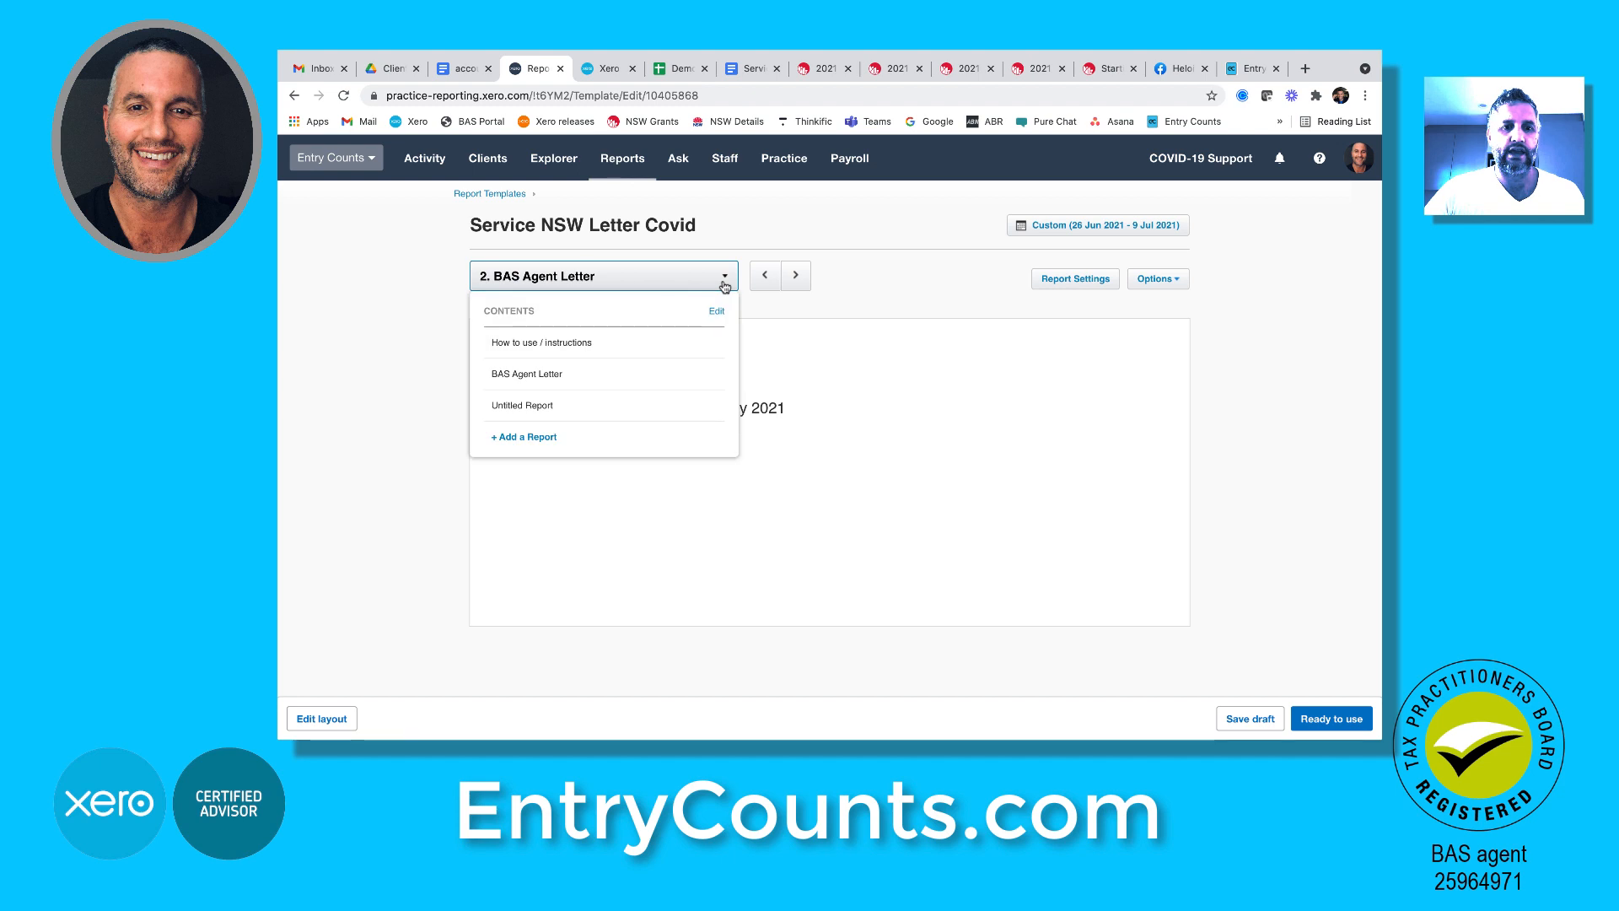
left_click(590, 403)
left_click(577, 356)
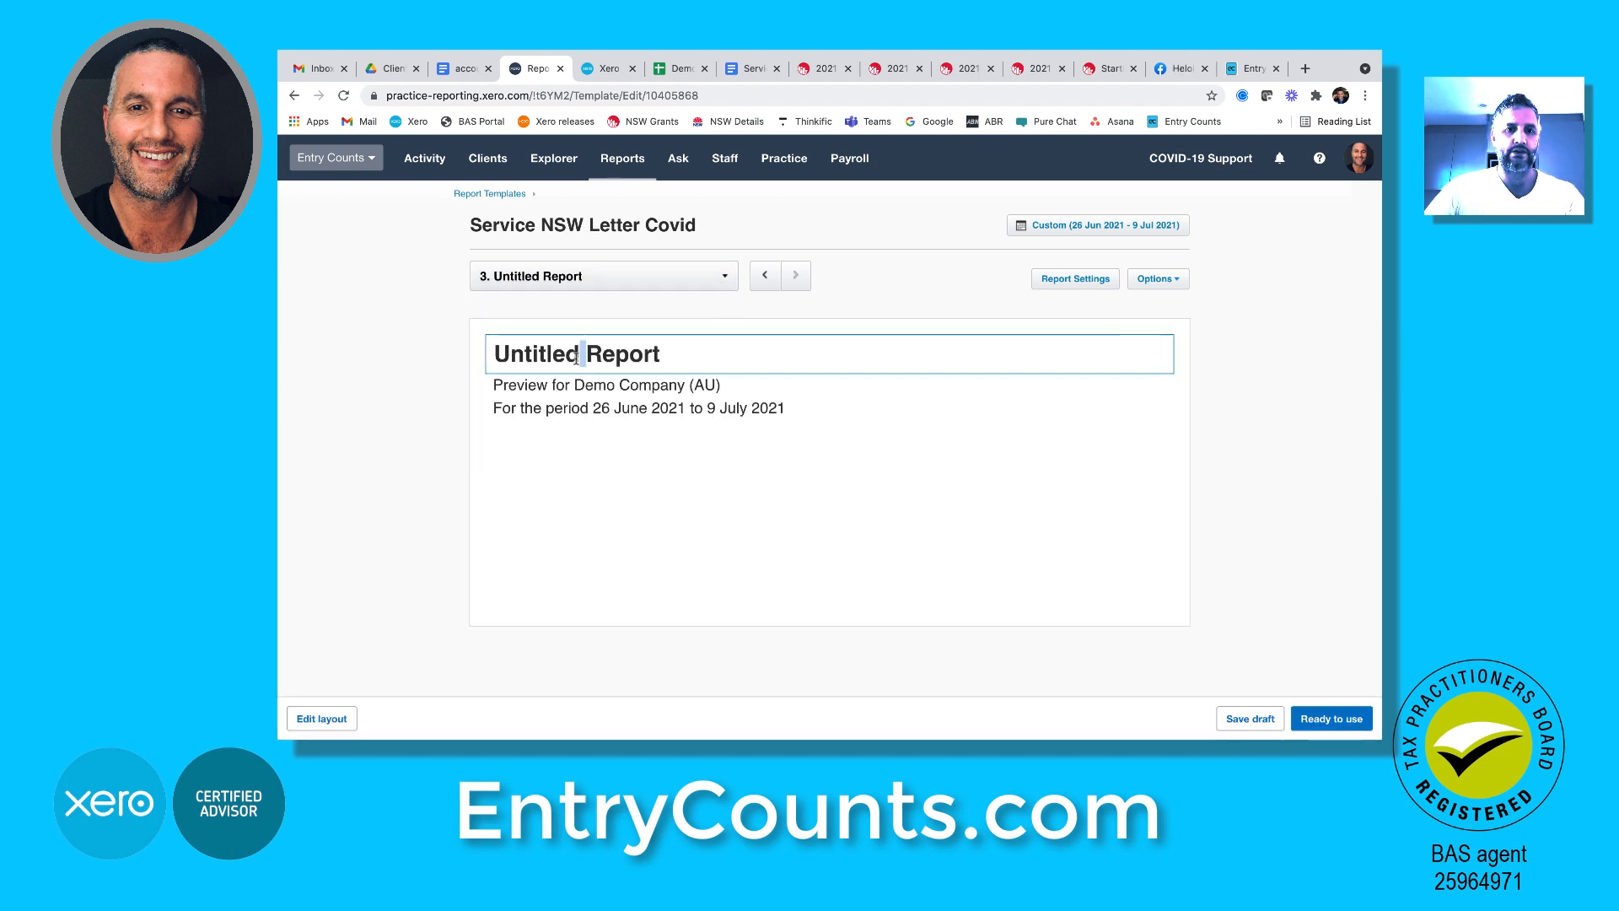
triple_click(577, 356)
type("I")
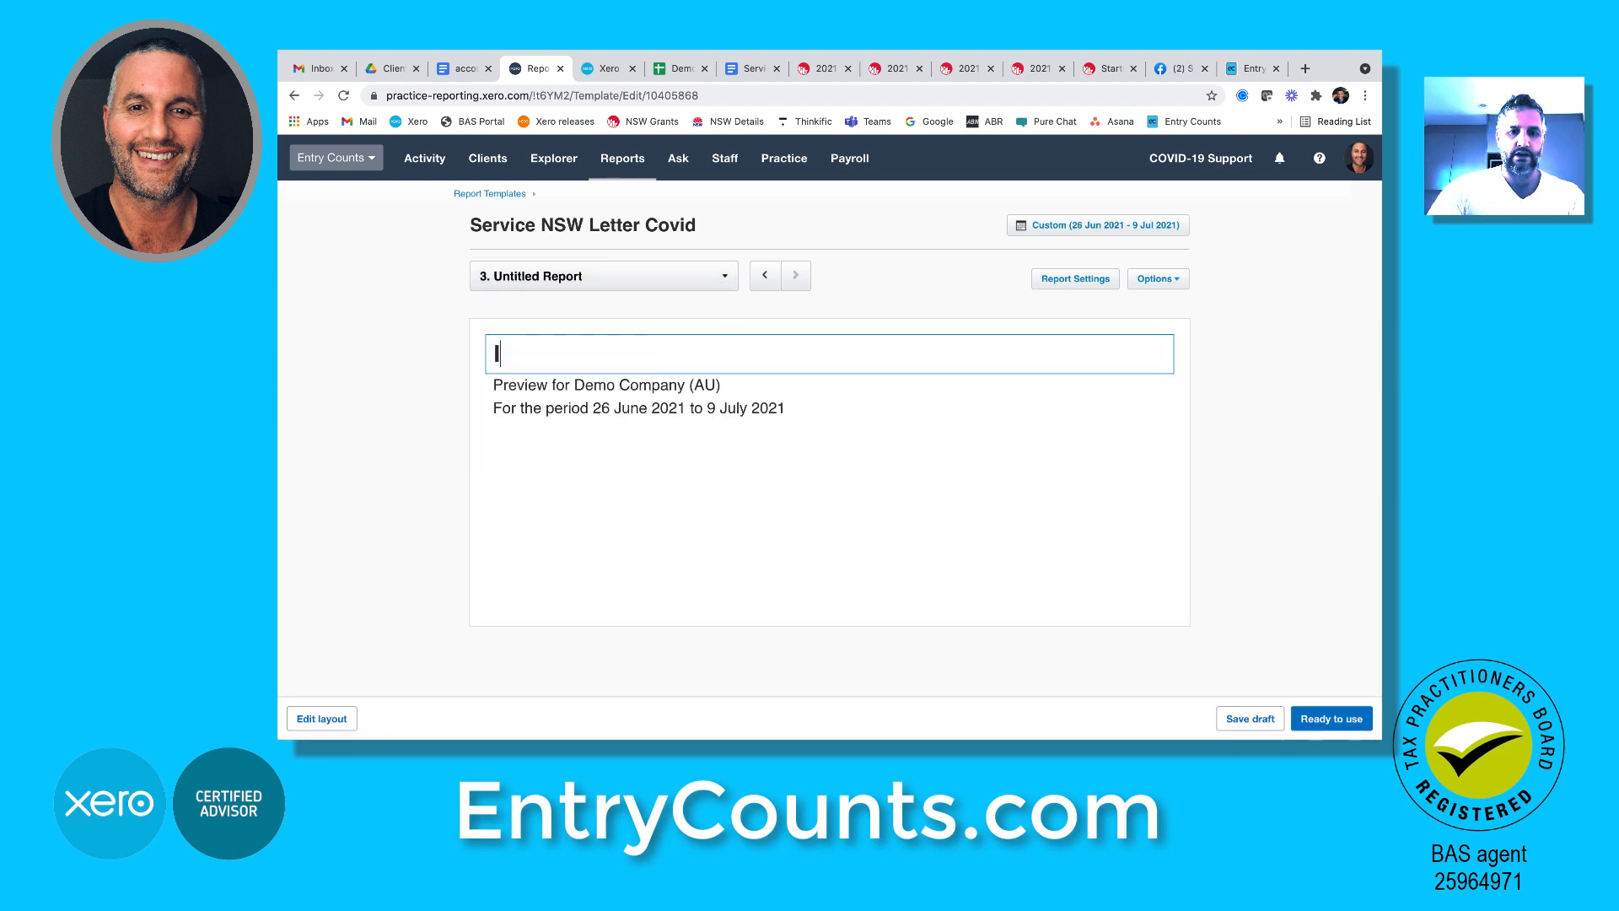
type("ncome Statement")
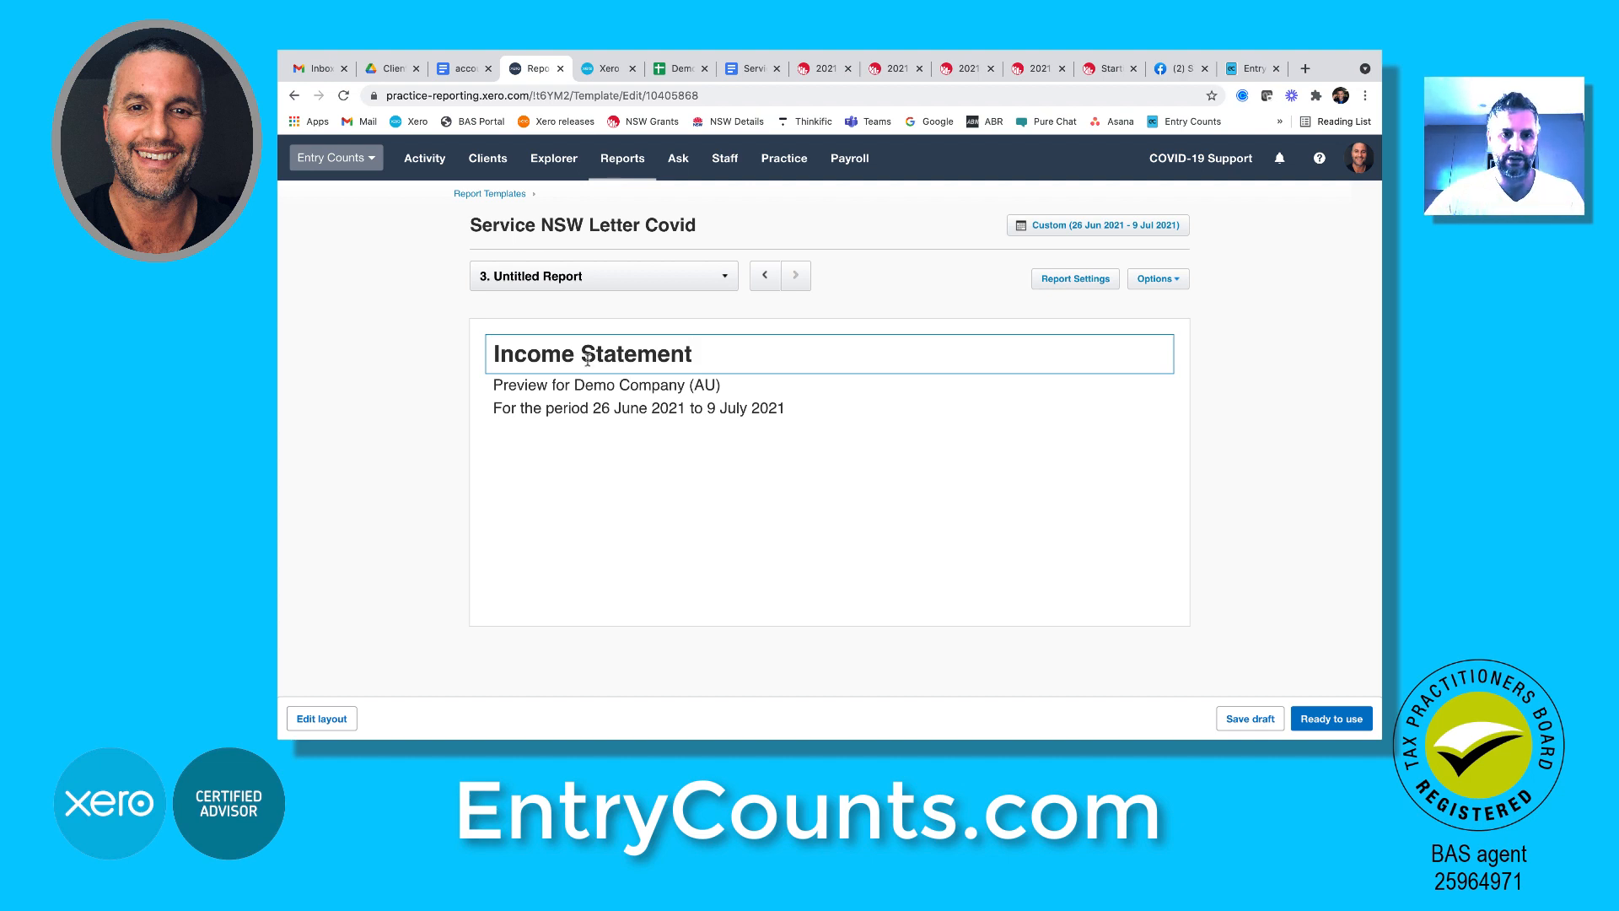
left_click(1248, 378)
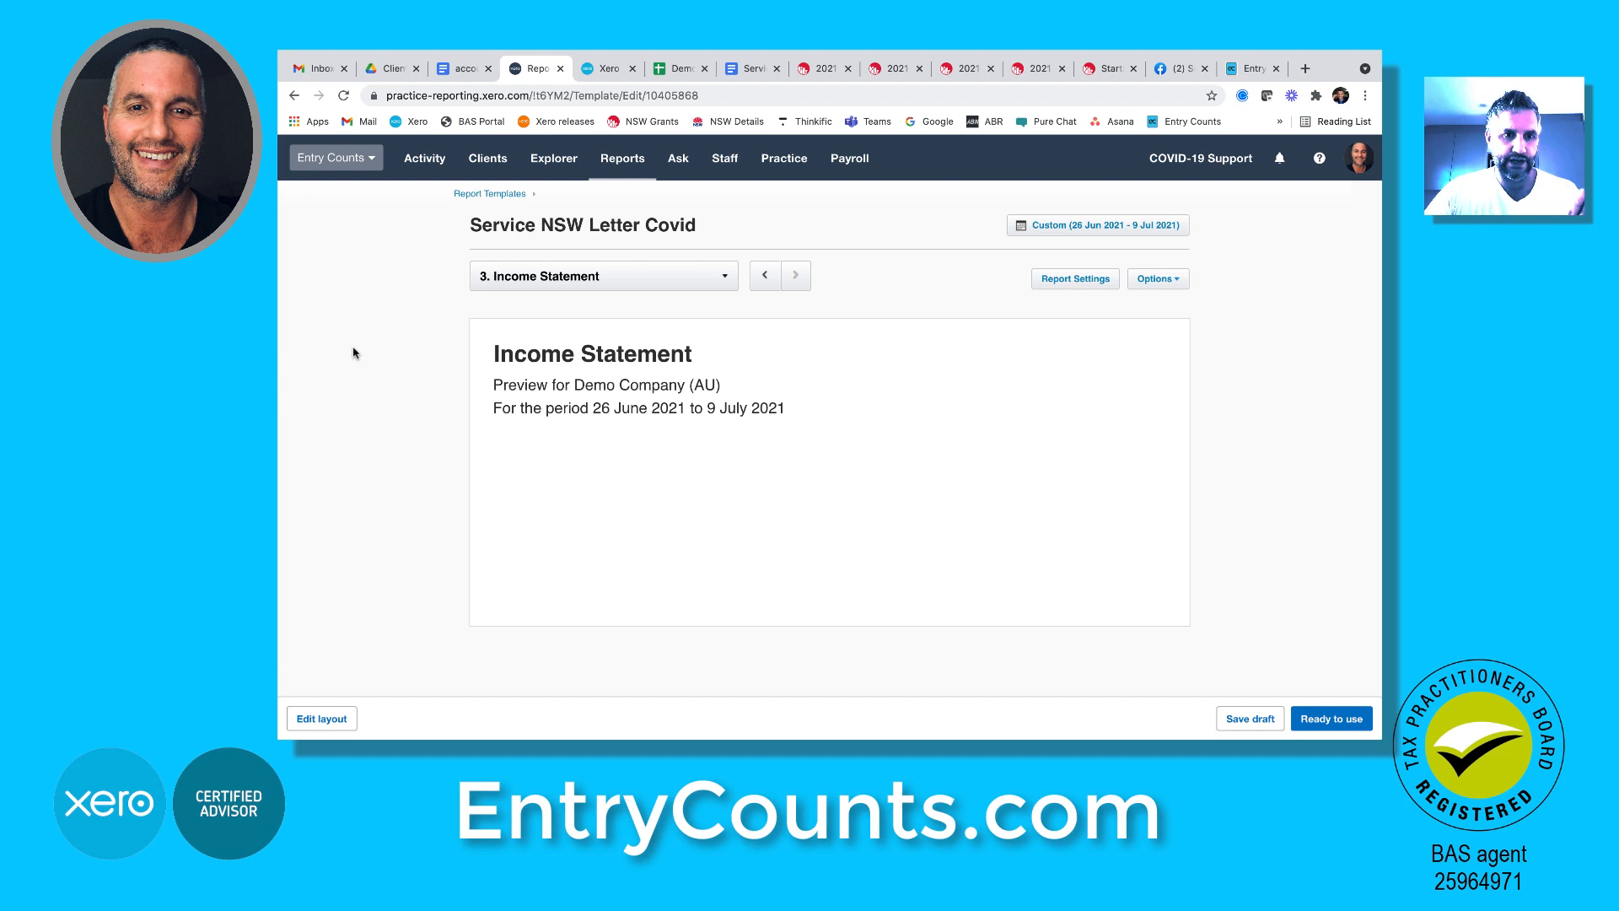
Edit the layout of the "How to use / instructions" report, adding a text block with its heading set to None
left_click(506, 281)
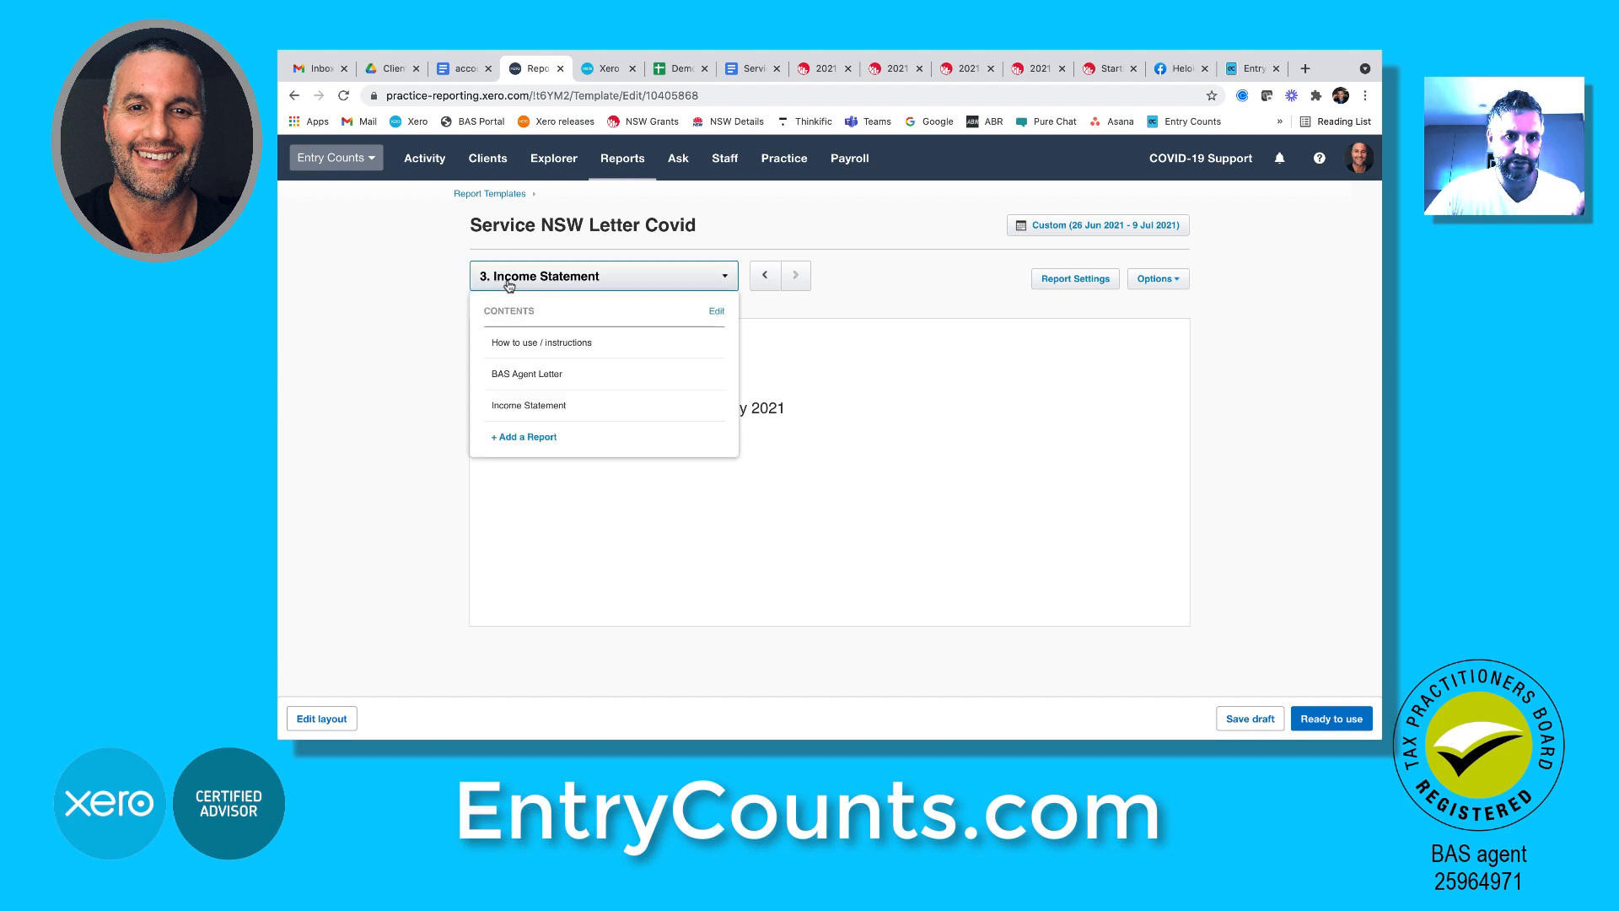
left_click(507, 344)
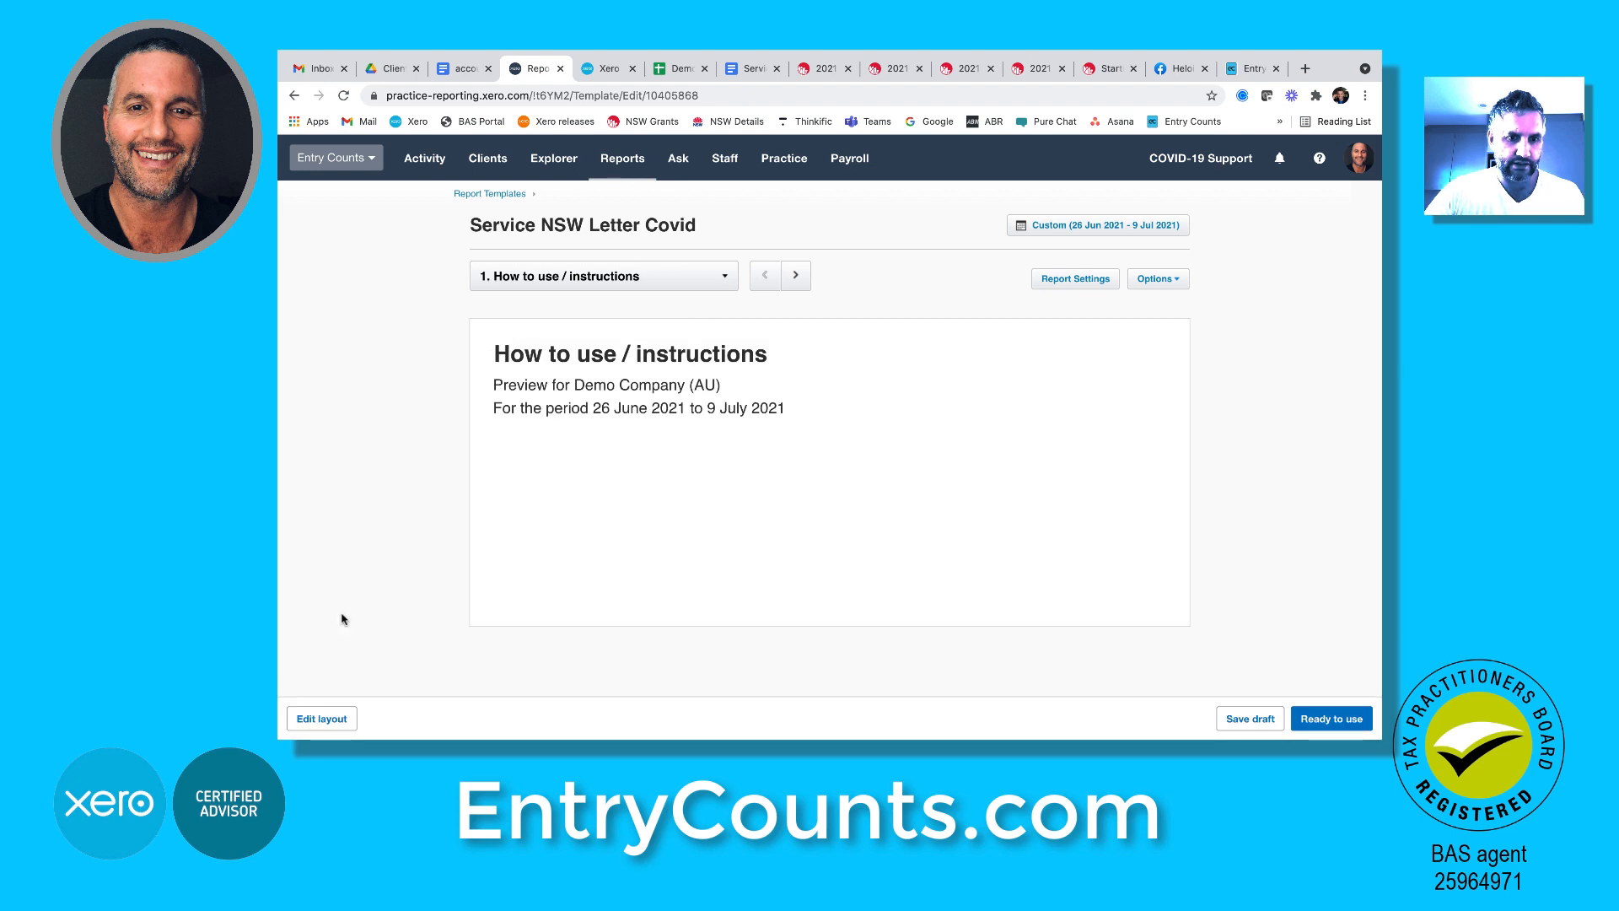
left_click(324, 722)
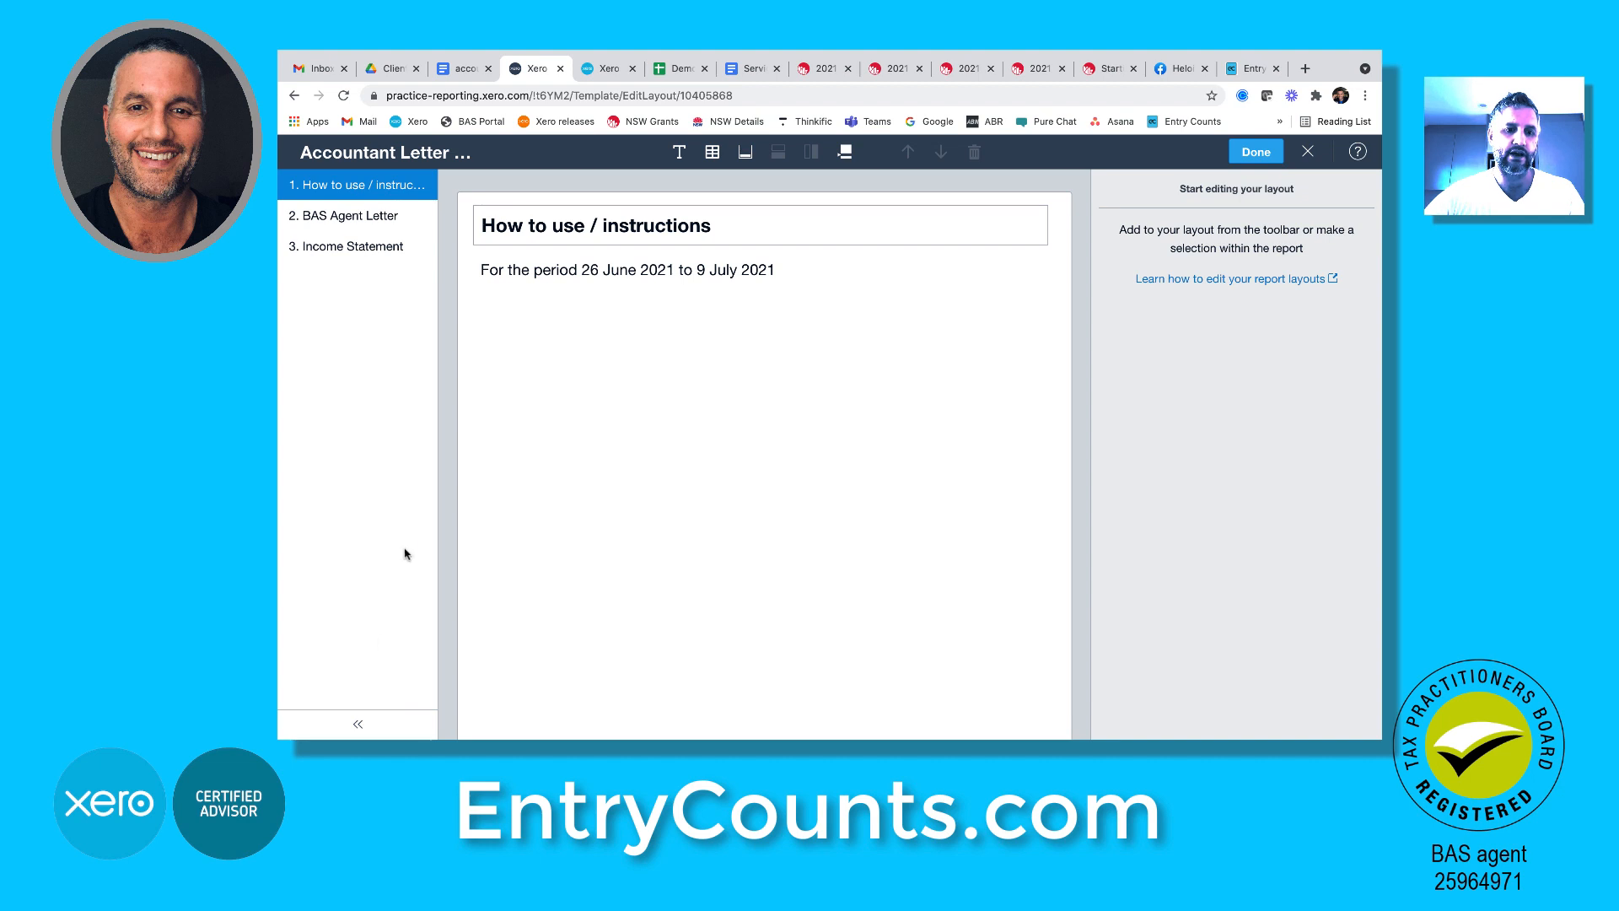
left_click(676, 160)
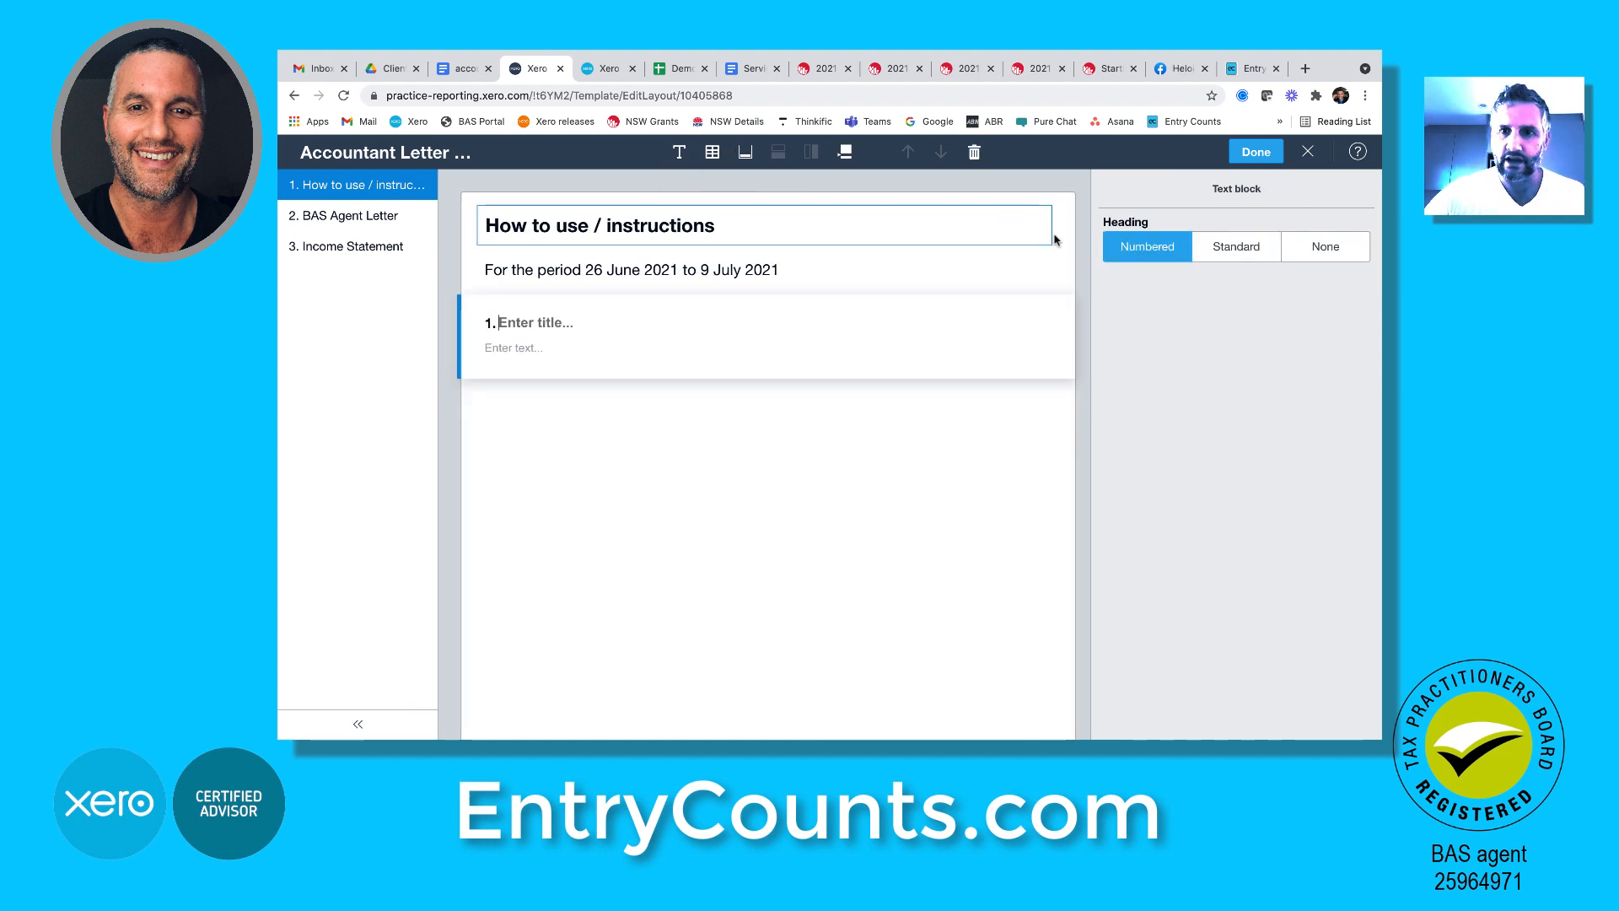
left_click(1320, 249)
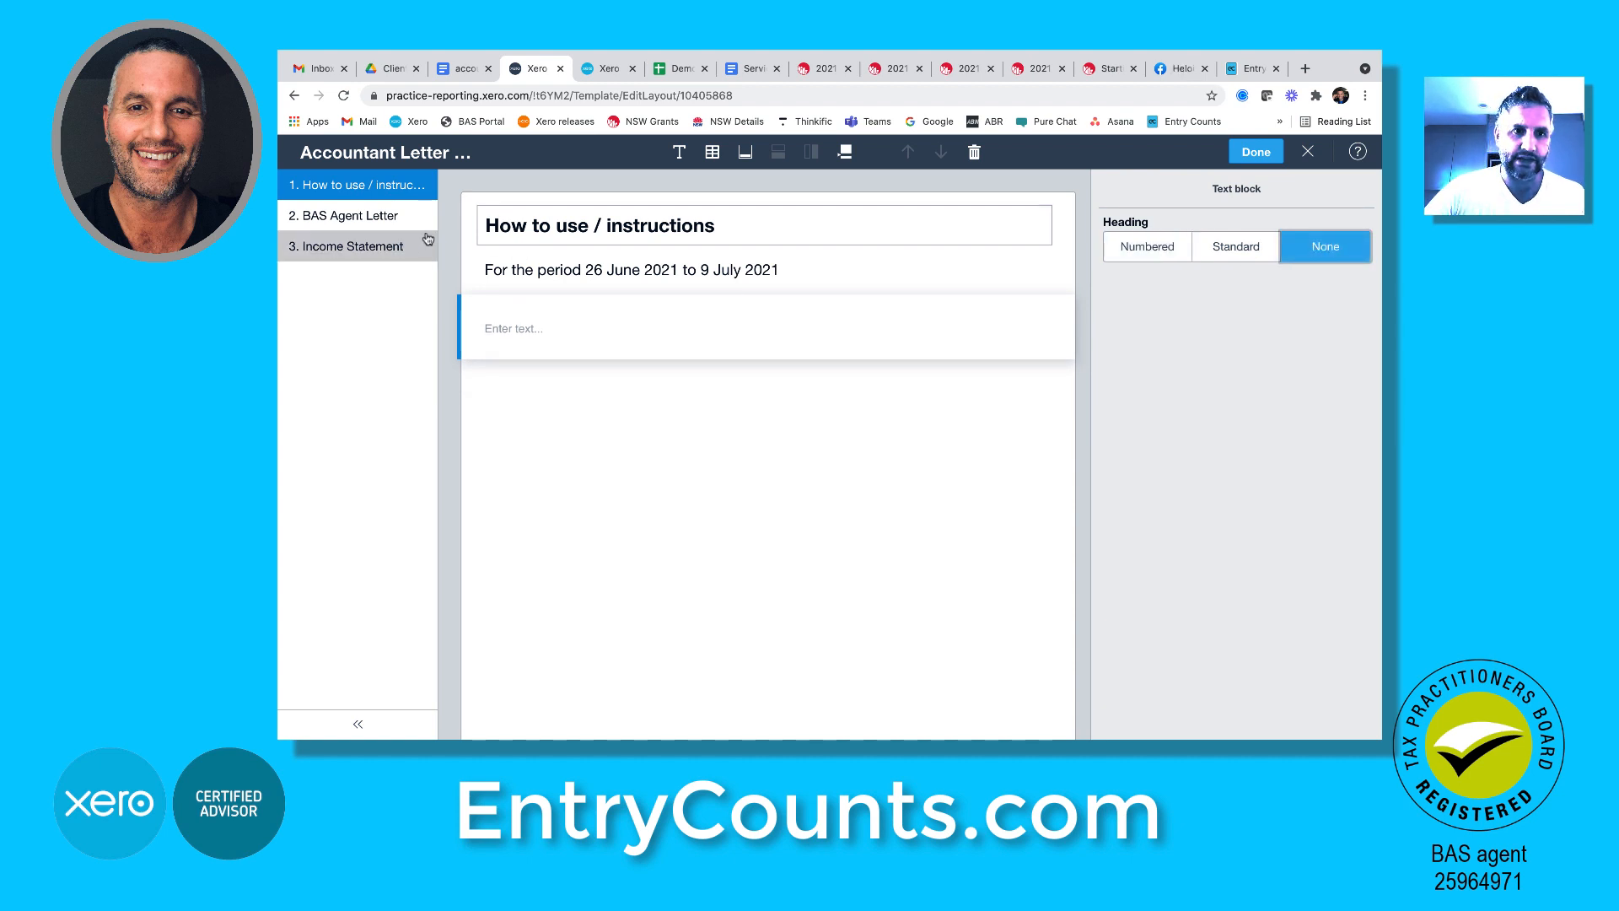
Add a text block with heading None to the BAS Agent Letter report and finish the layout editing
left_click(358, 218)
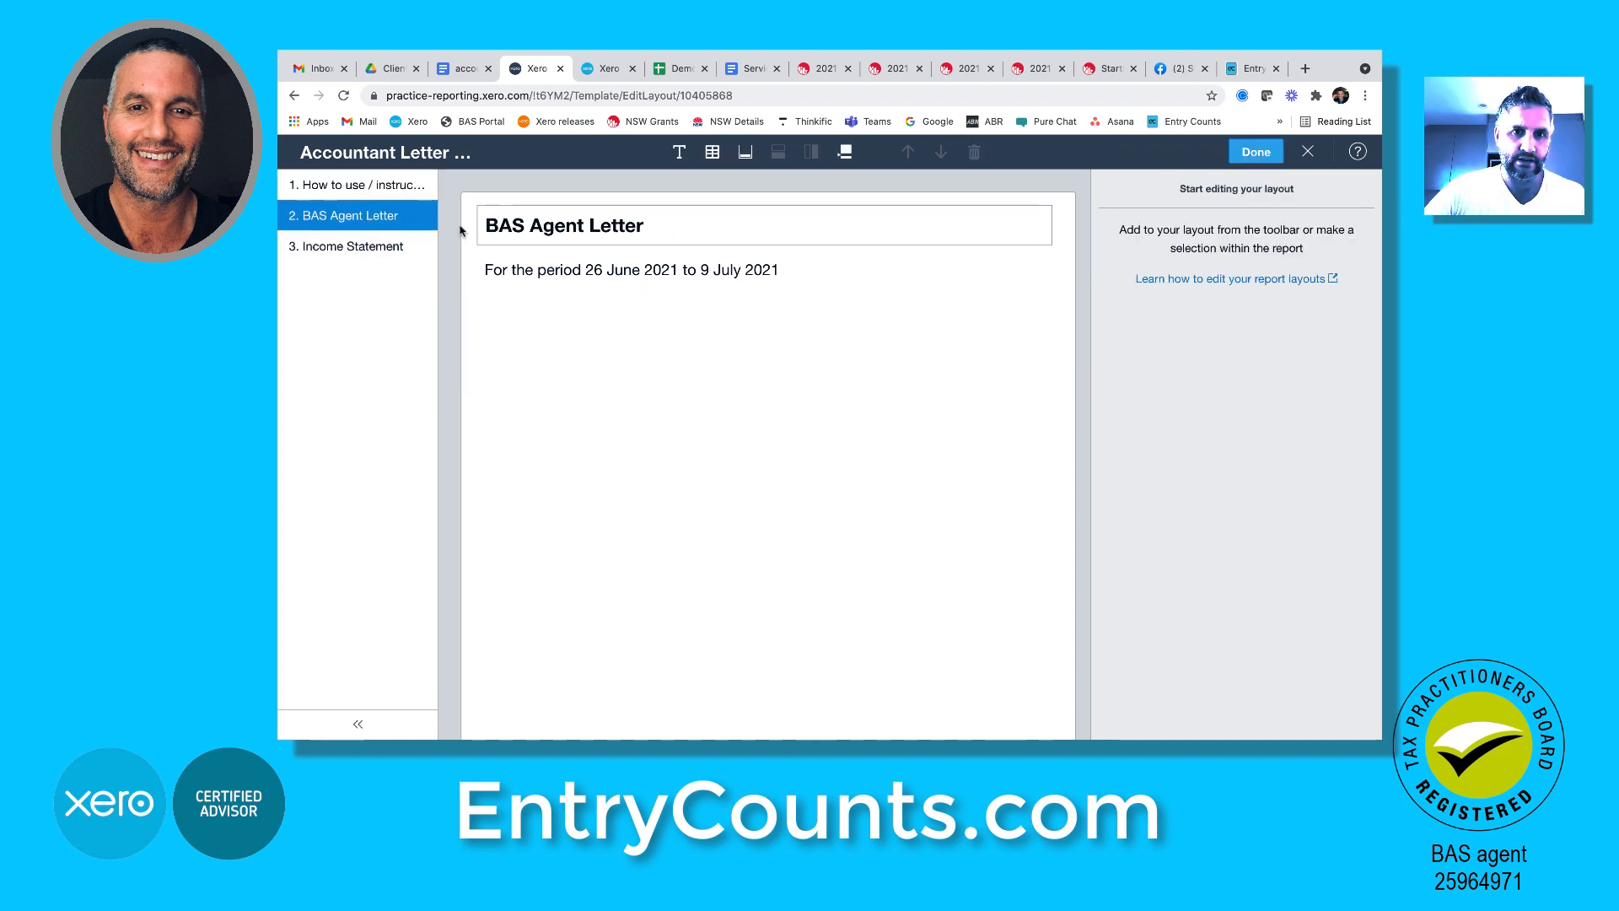
left_click(677, 154)
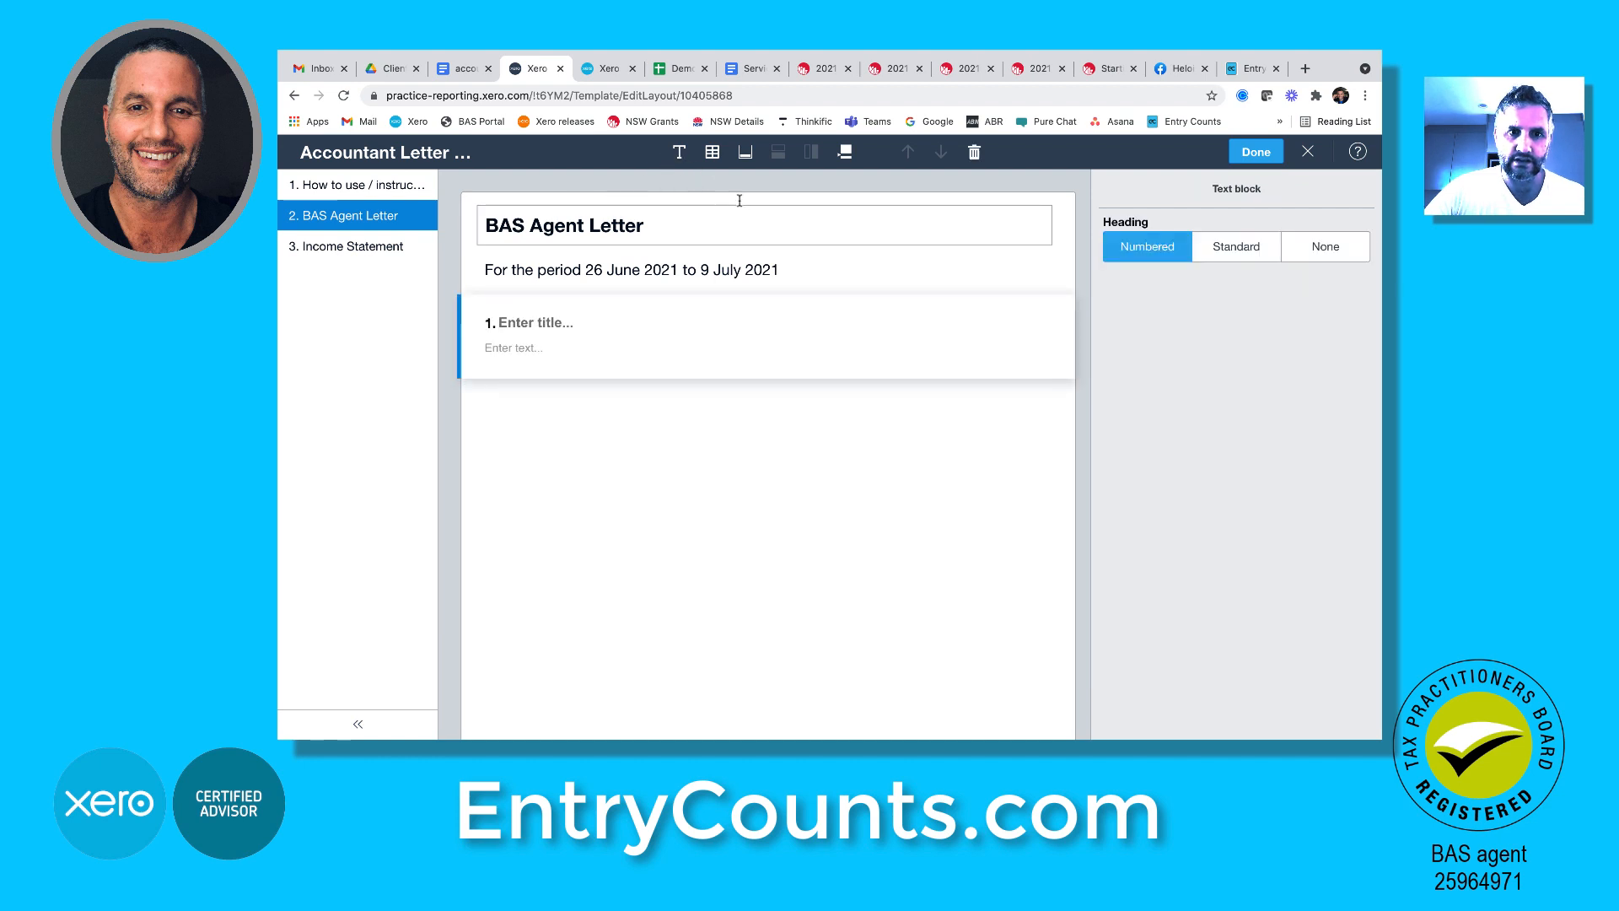
left_click(1334, 253)
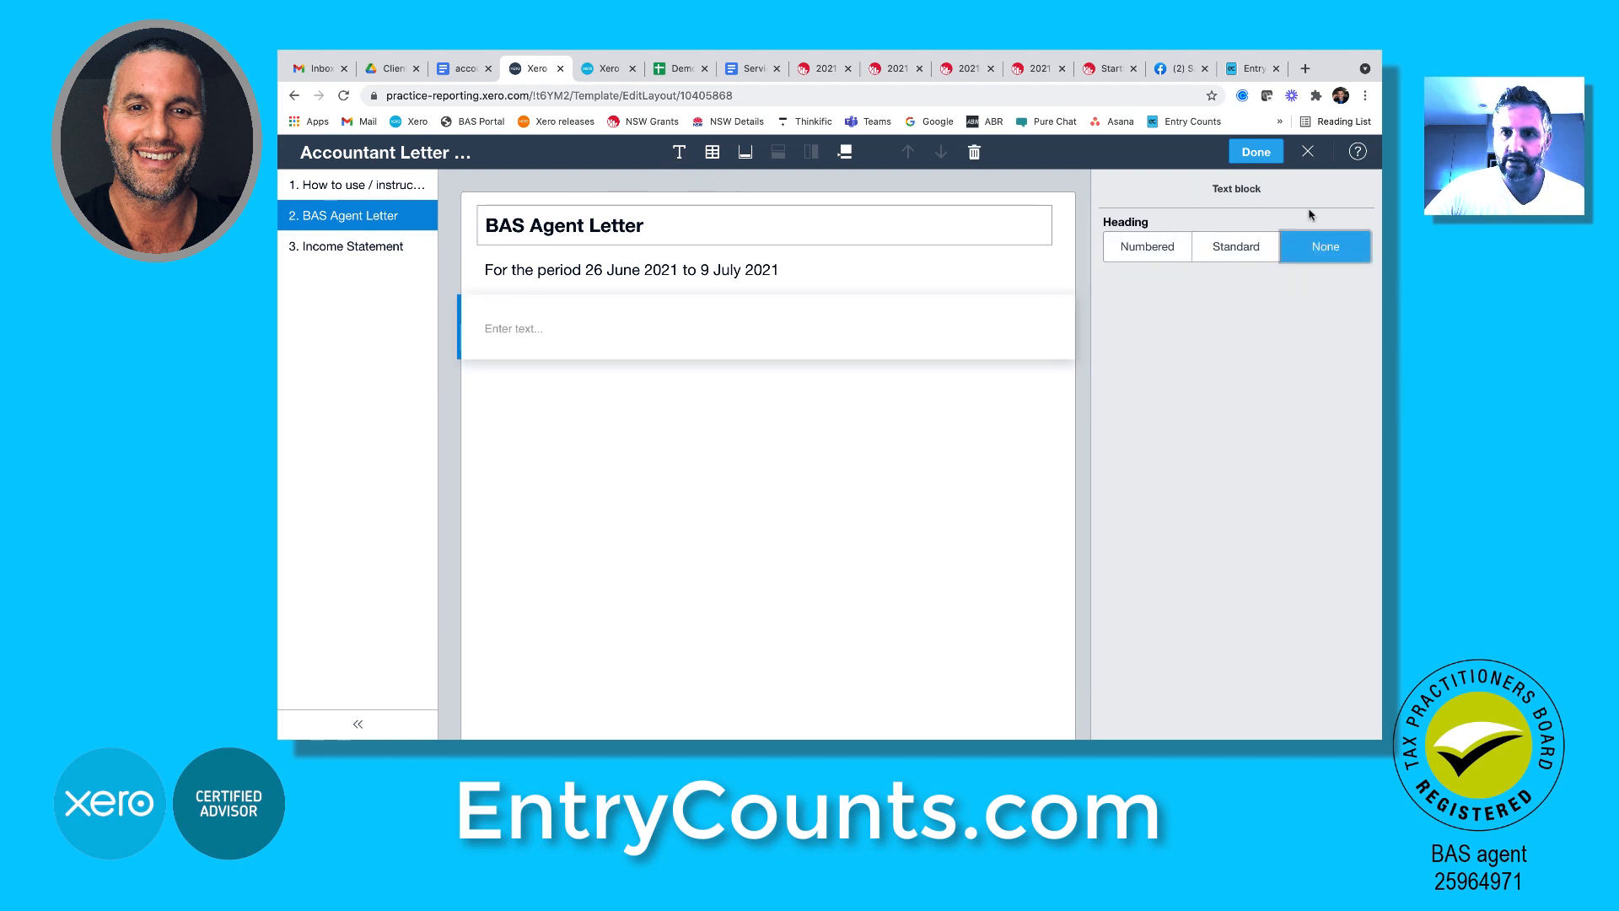
left_click(1253, 154)
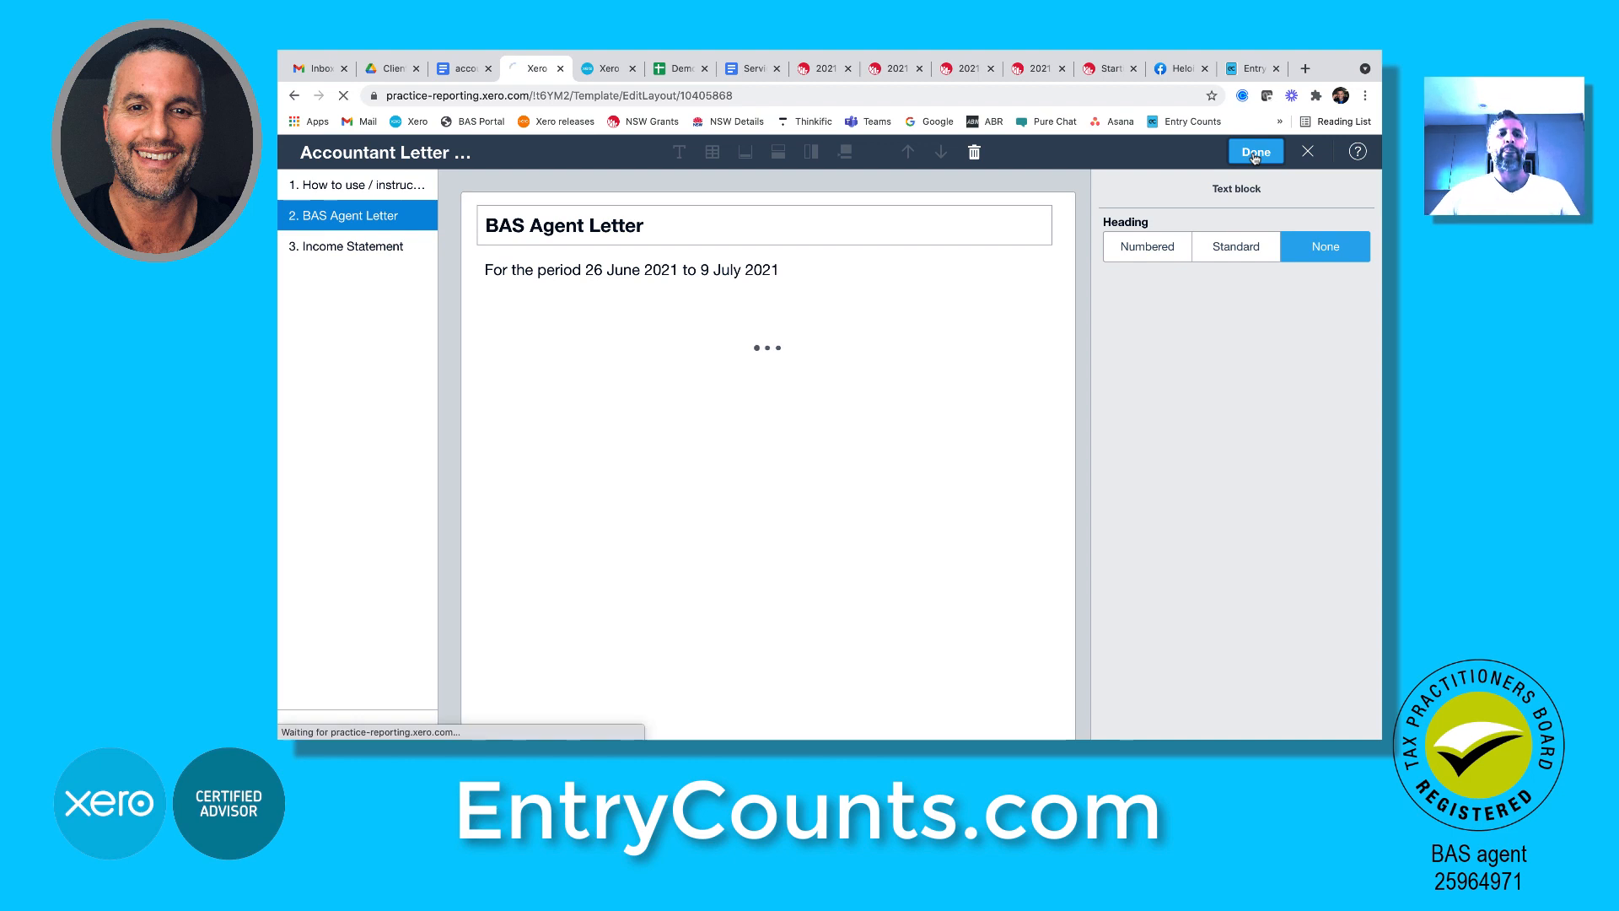
Return to the "How to use / instructions" report and enter "This is how you use it:" in its text block
left_click(696, 278)
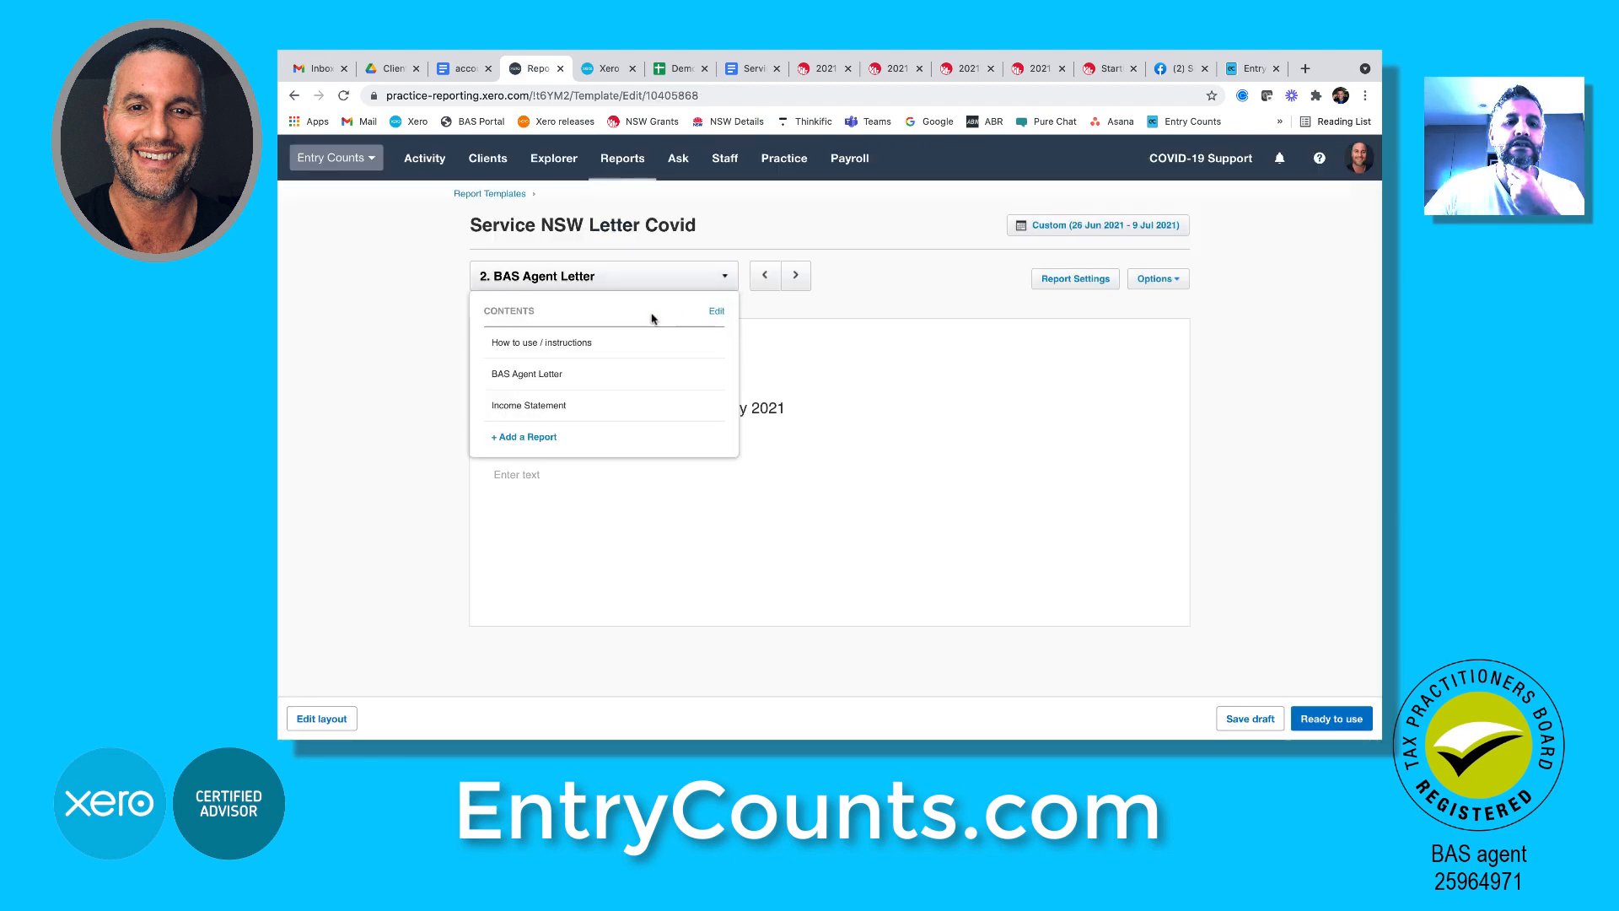
left_click(609, 341)
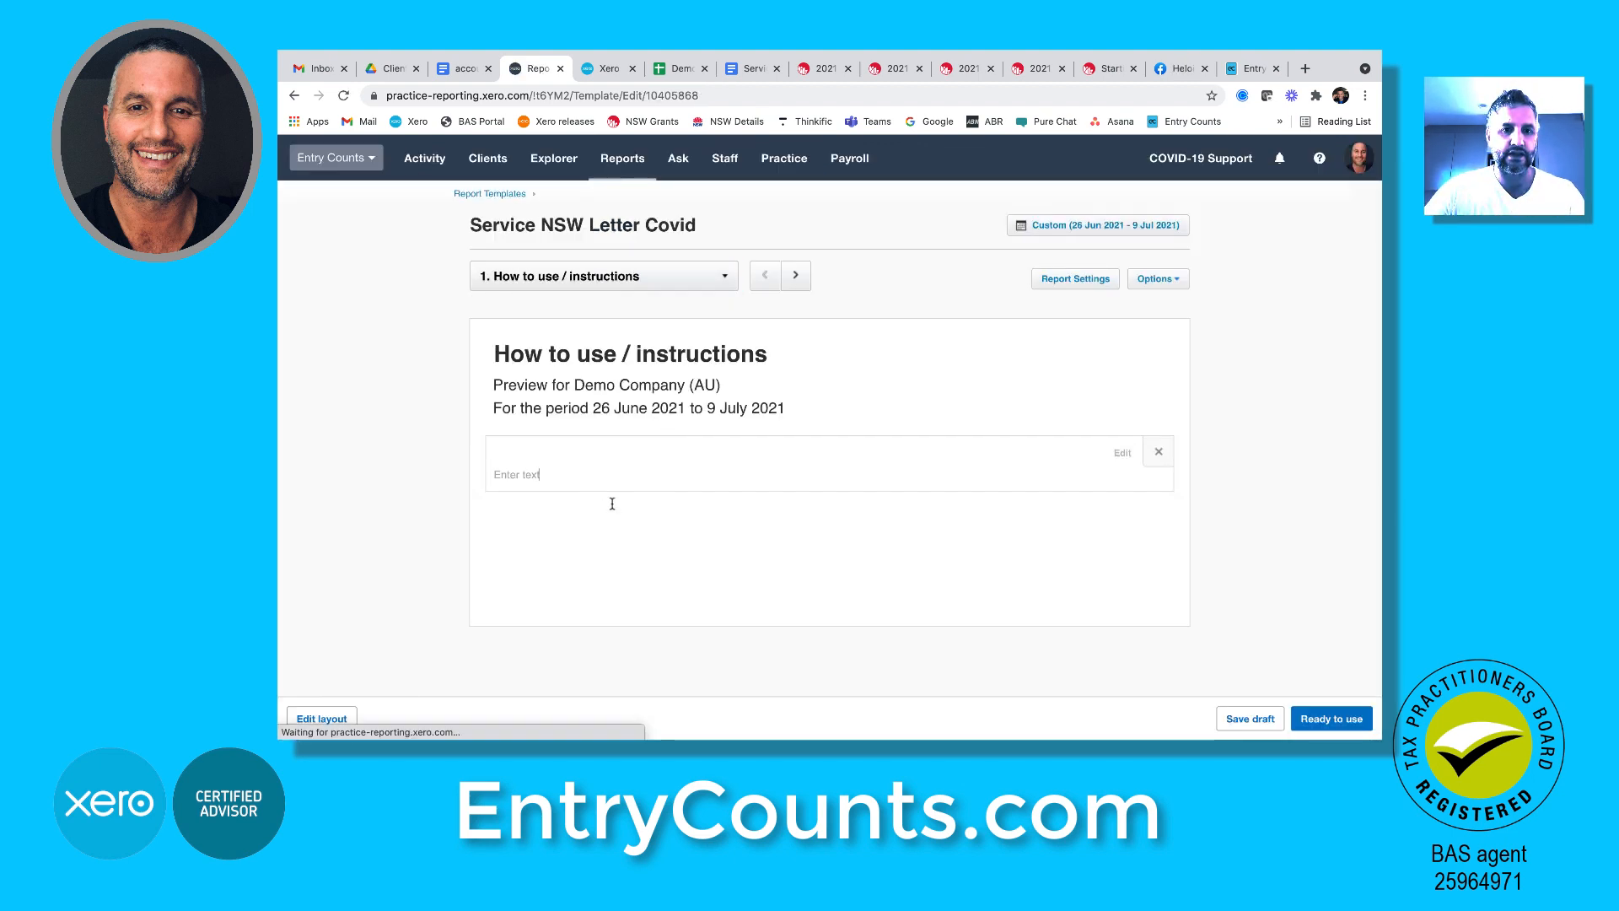
left_click(609, 506)
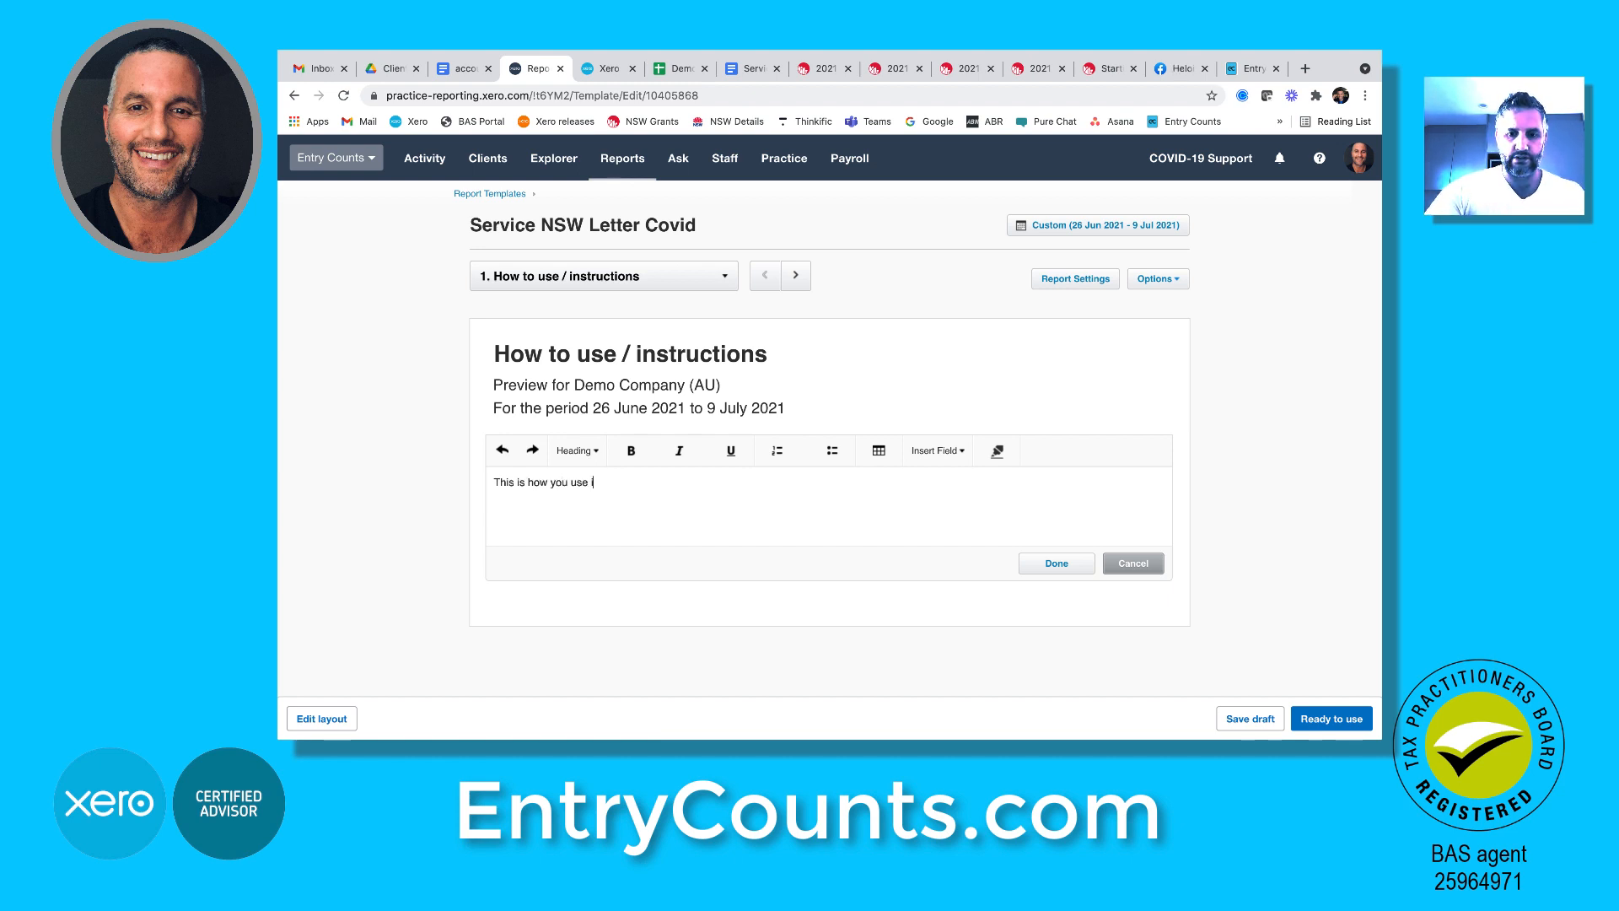
Add a numbered list with "Step A", "Step B" and "Etc etc" below the intro line, and save the template as a draft
left_click(776, 454)
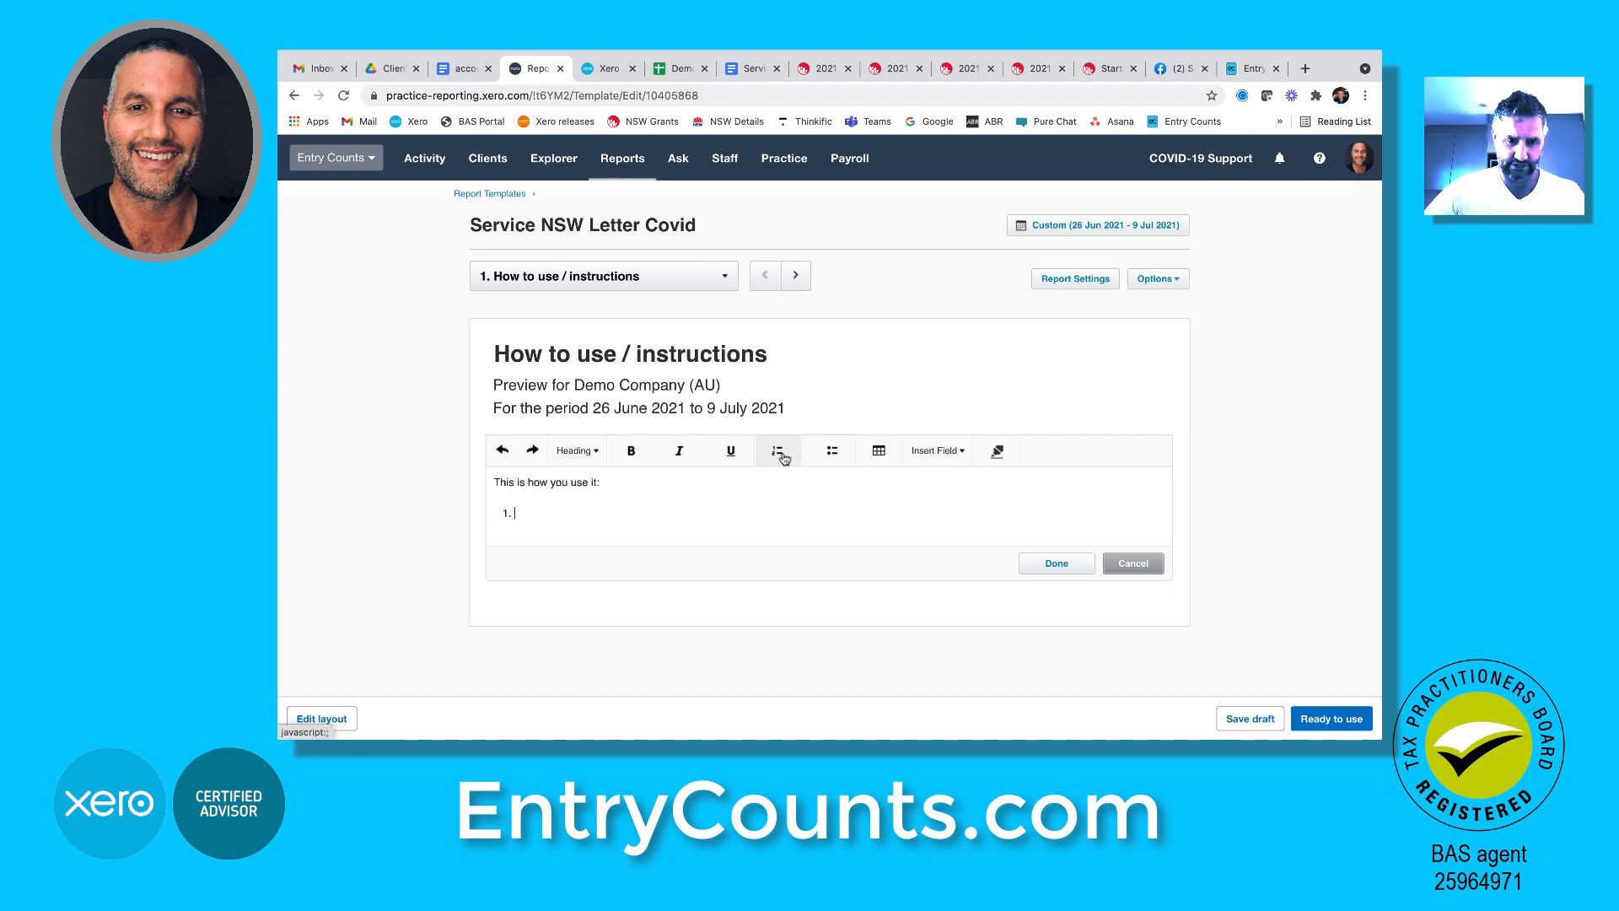
type("S")
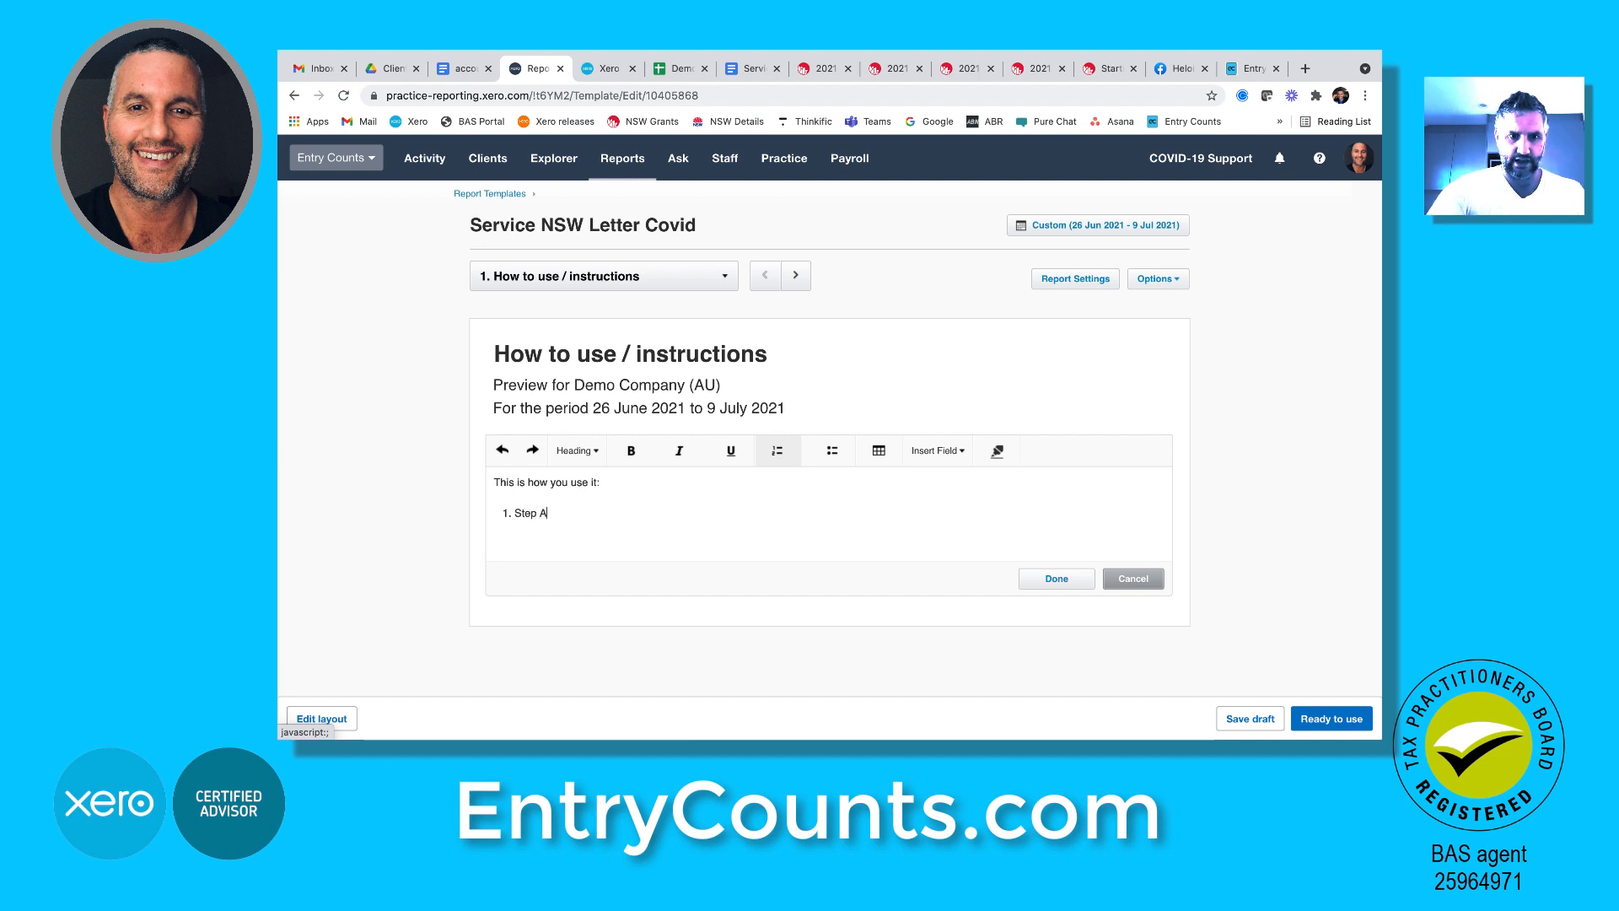
type("tep A")
key("Return")
type("Step B")
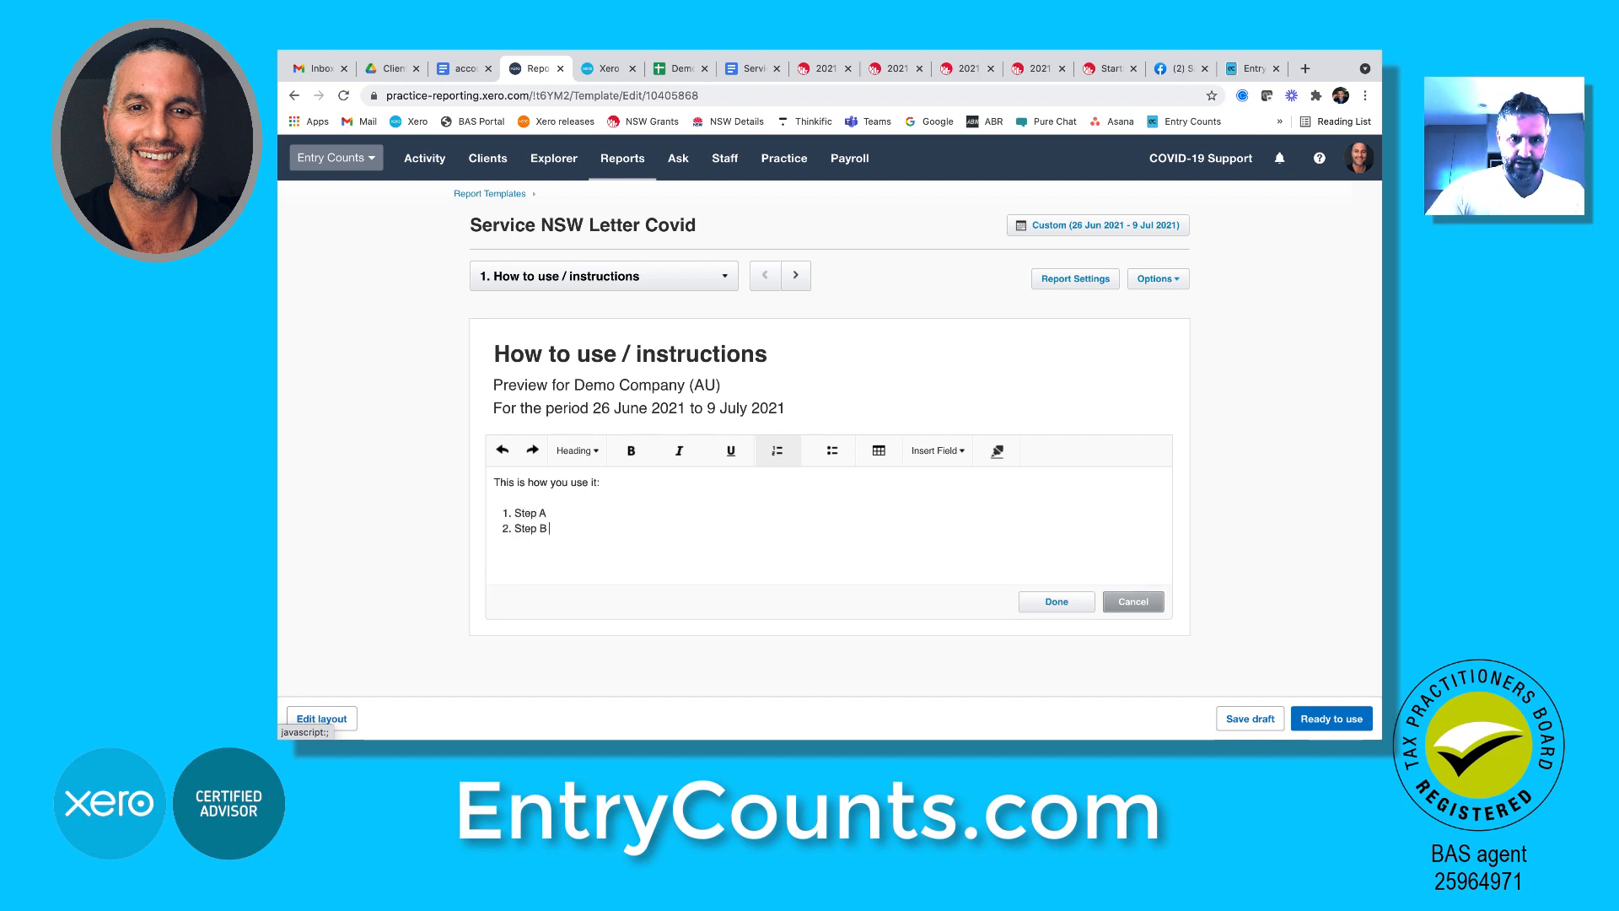
key("Return")
type("Etc etc")
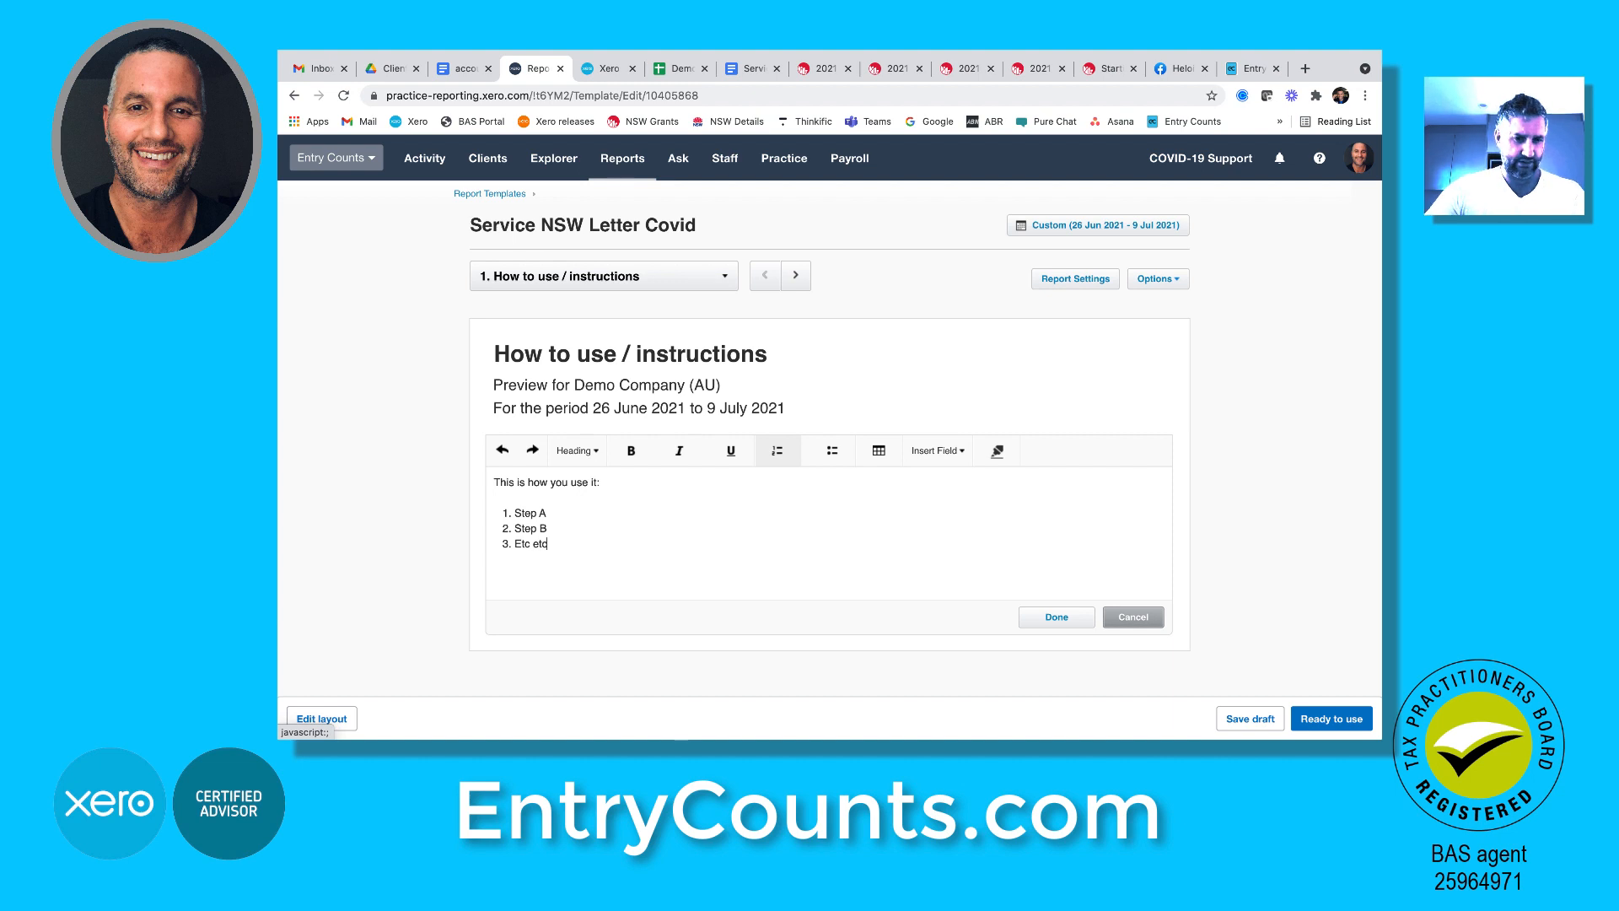
left_click(1057, 617)
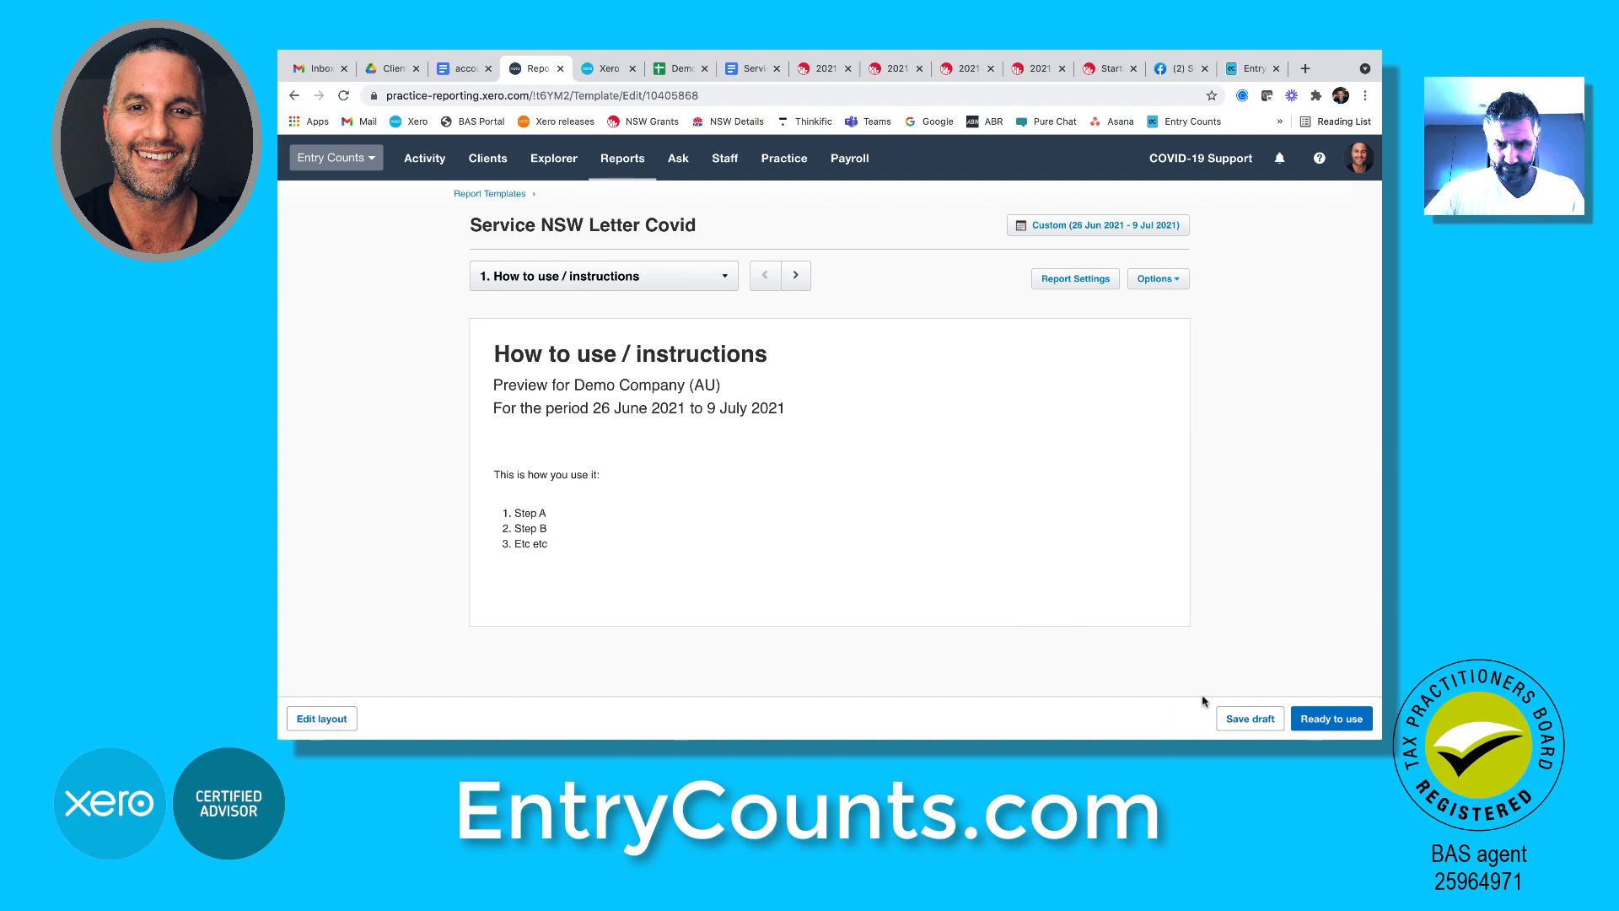
left_click(1239, 718)
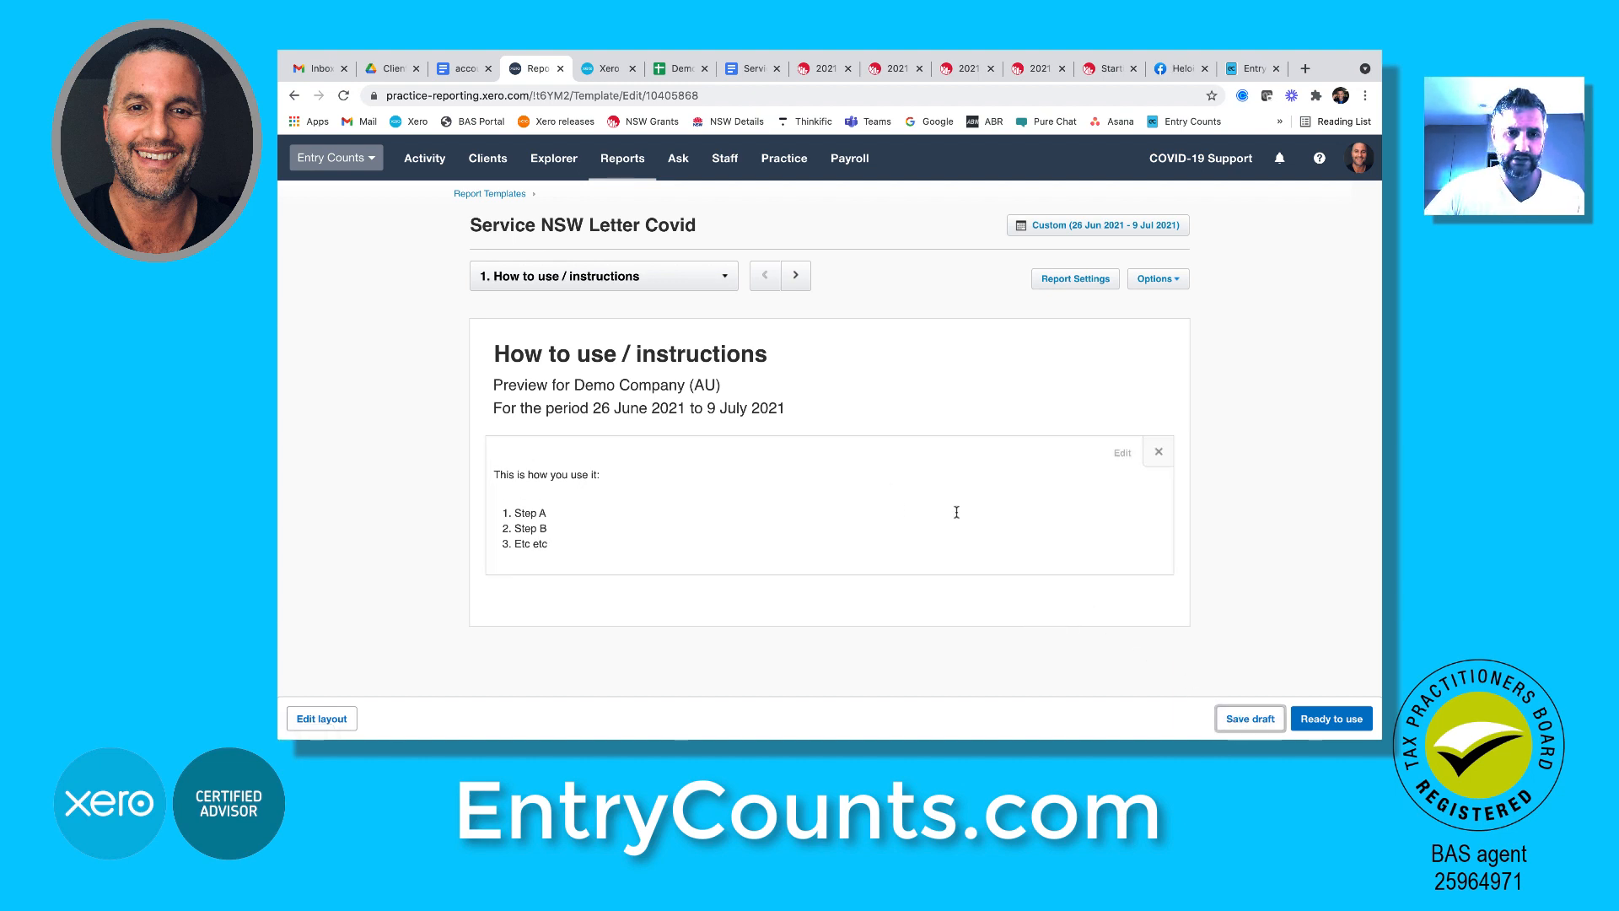
Switch to the BAS Agent Letter report and consult the accountant letter template document in Google Docs
left_click(721, 277)
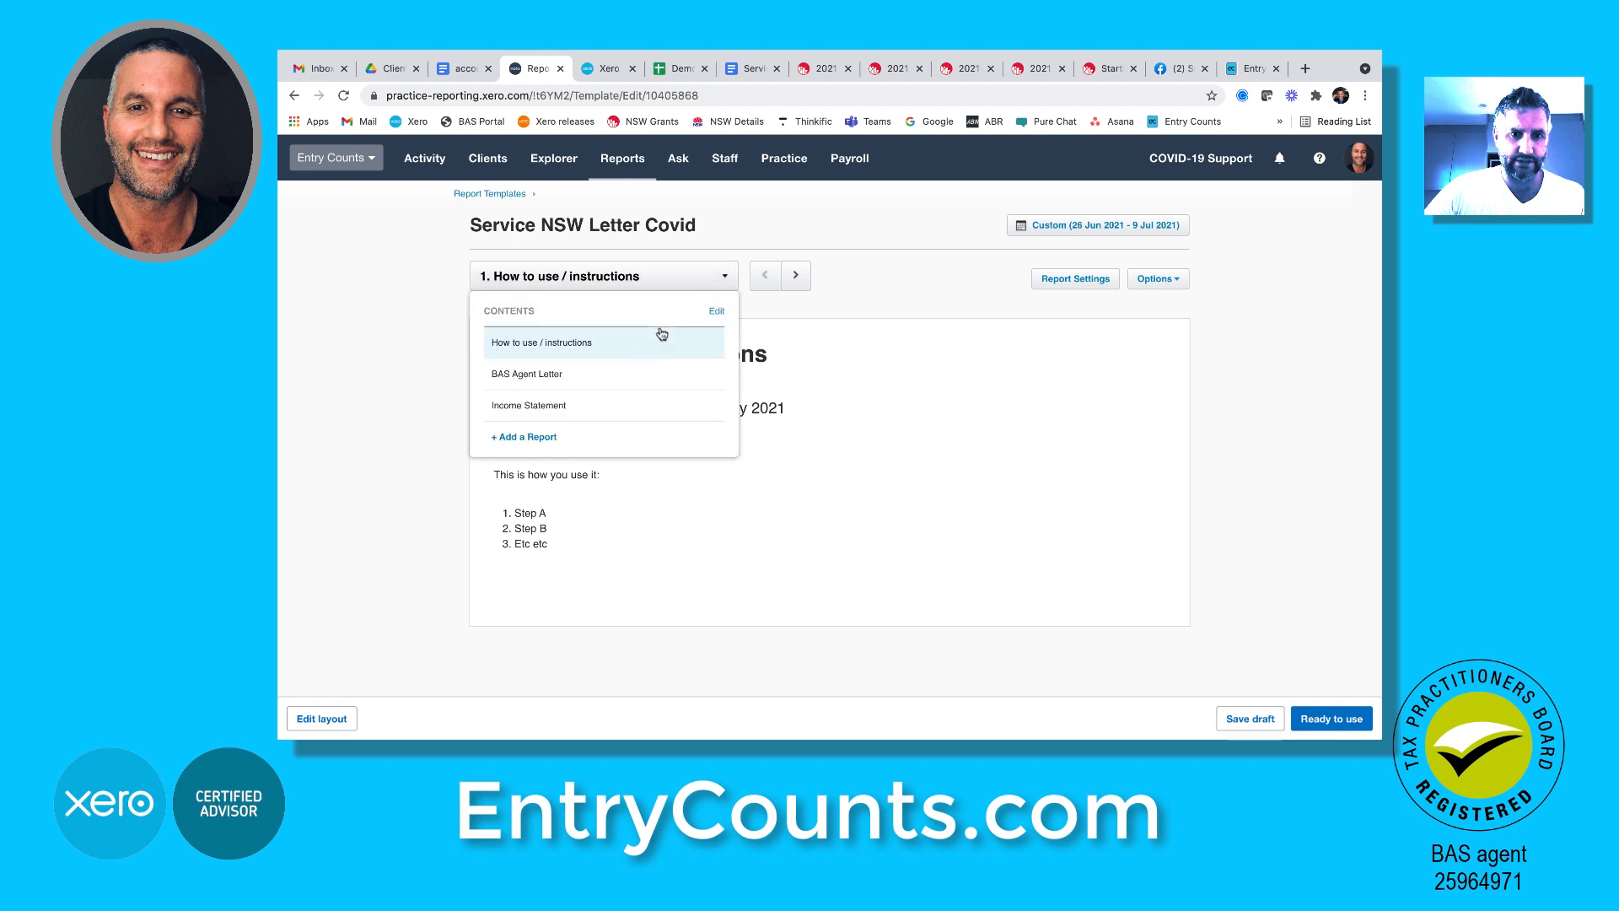
left_click(597, 376)
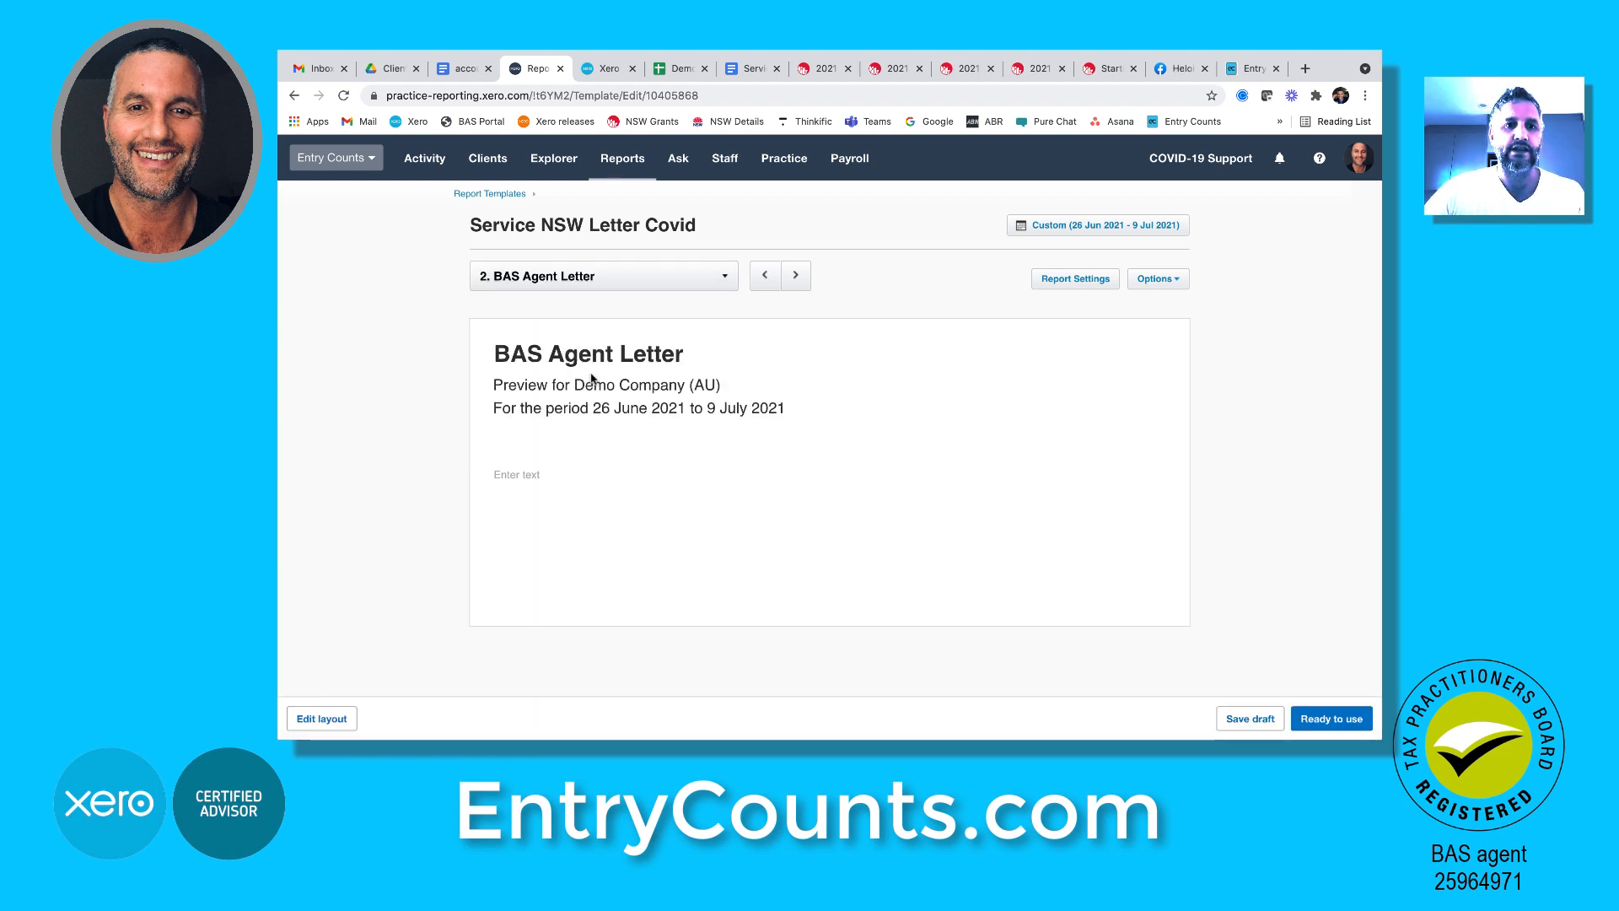
left_click(463, 68)
scroll(690, 393, "up", 10)
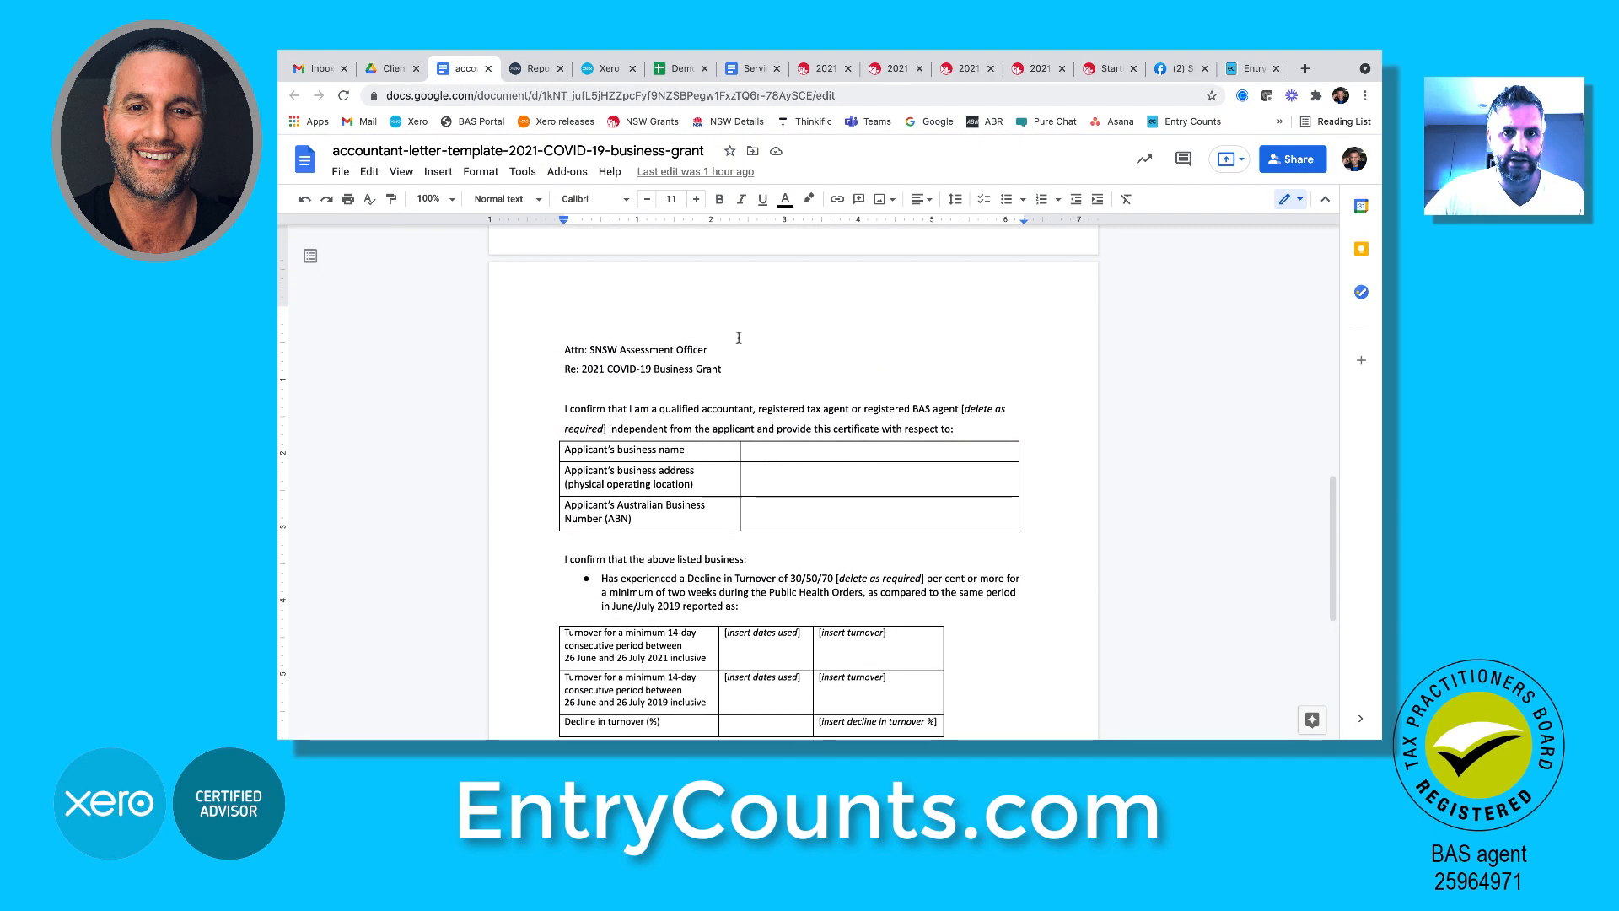
Download the accountant letter template from the evidence section of the Service NSW 2021 COVID-19 business grant page
left_click(822, 68)
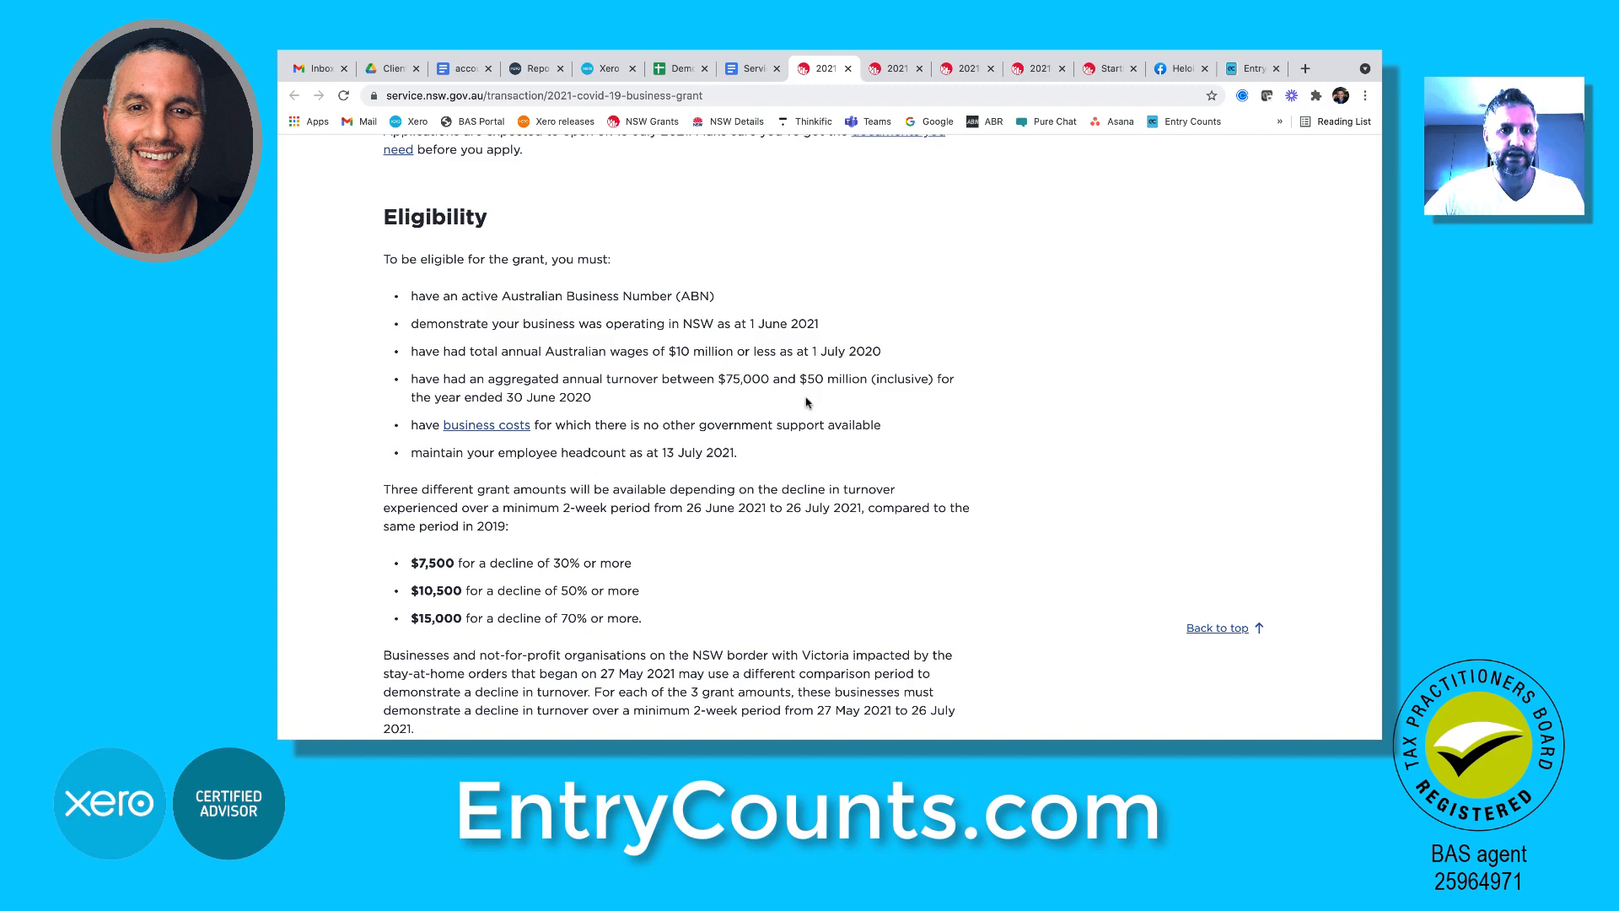
scroll(806, 403, "down", 7)
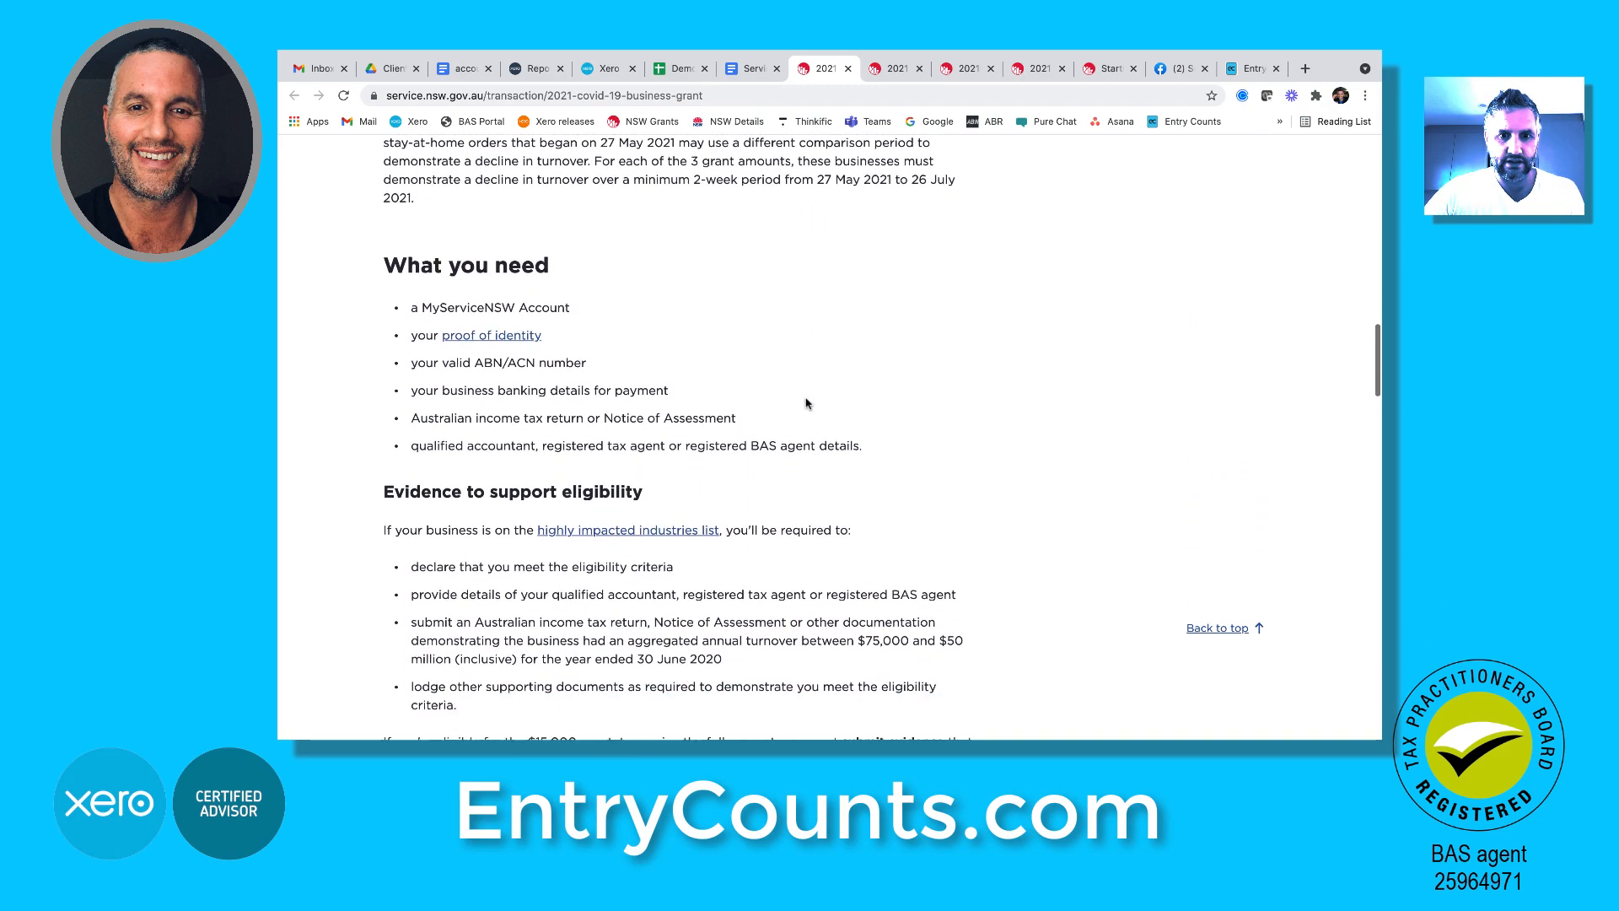
scroll(806, 403, "down", 8)
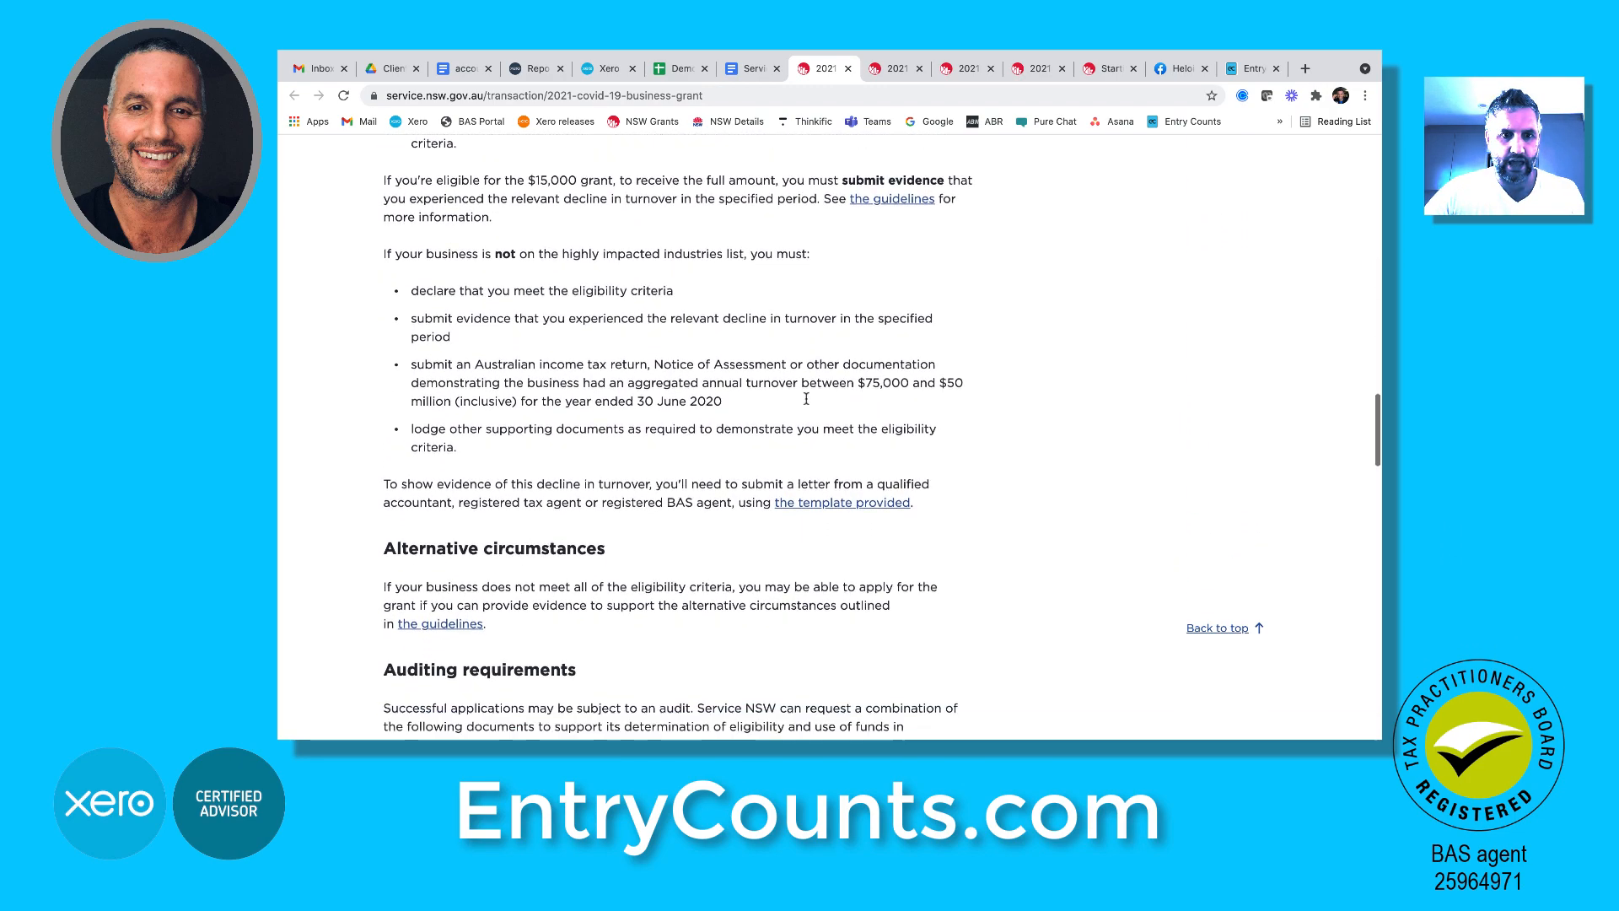
scroll(806, 398, "down", 1)
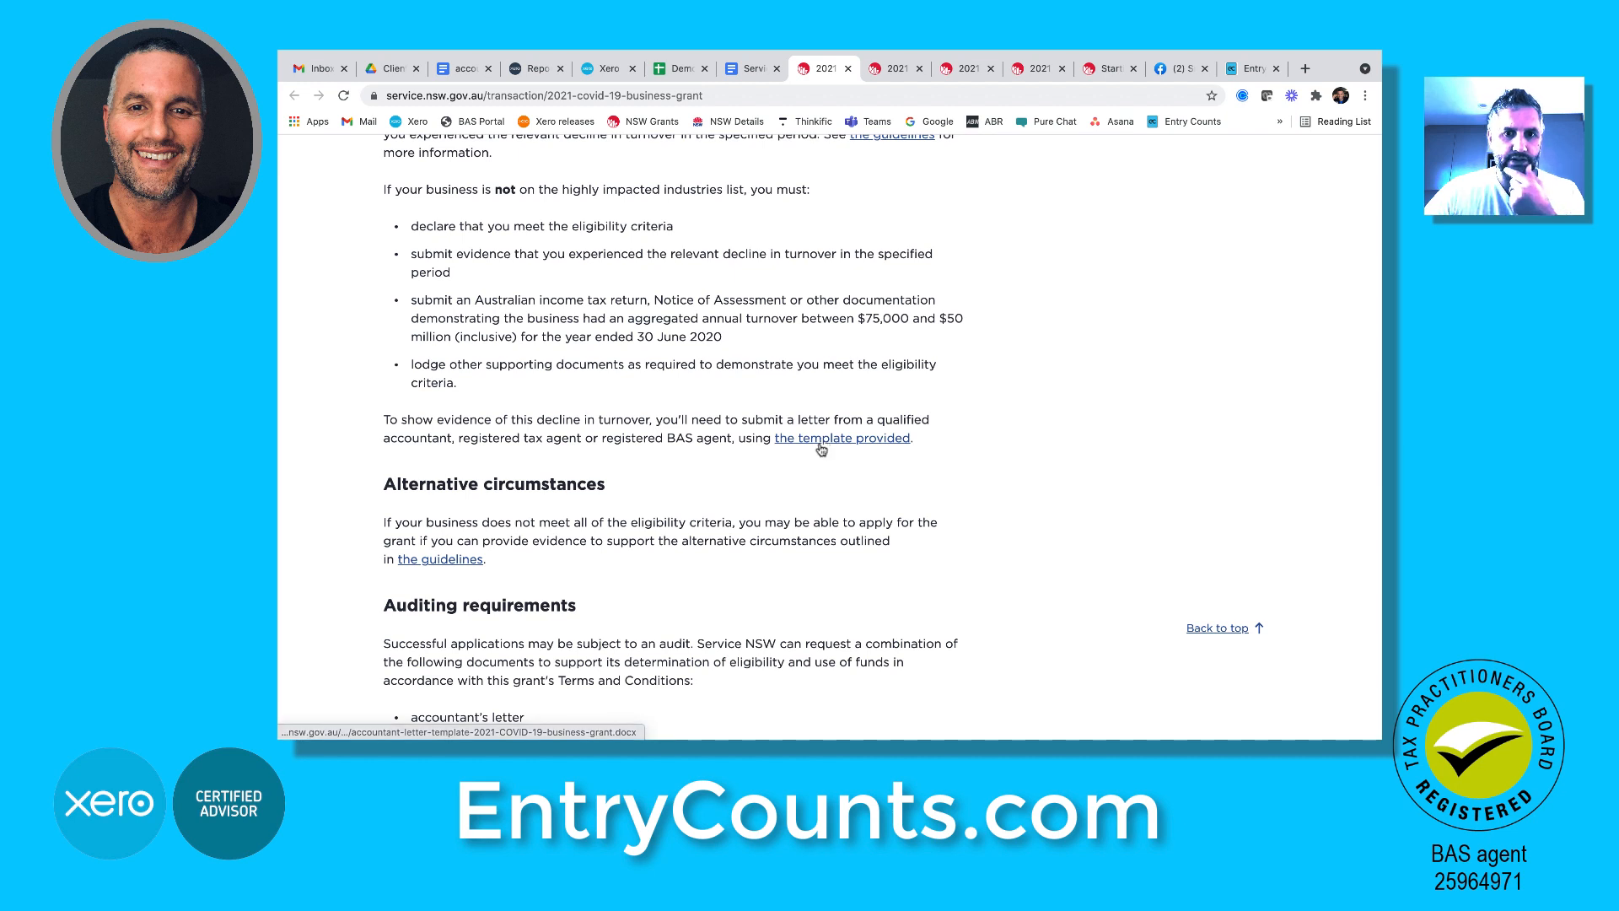
left_click(820, 444)
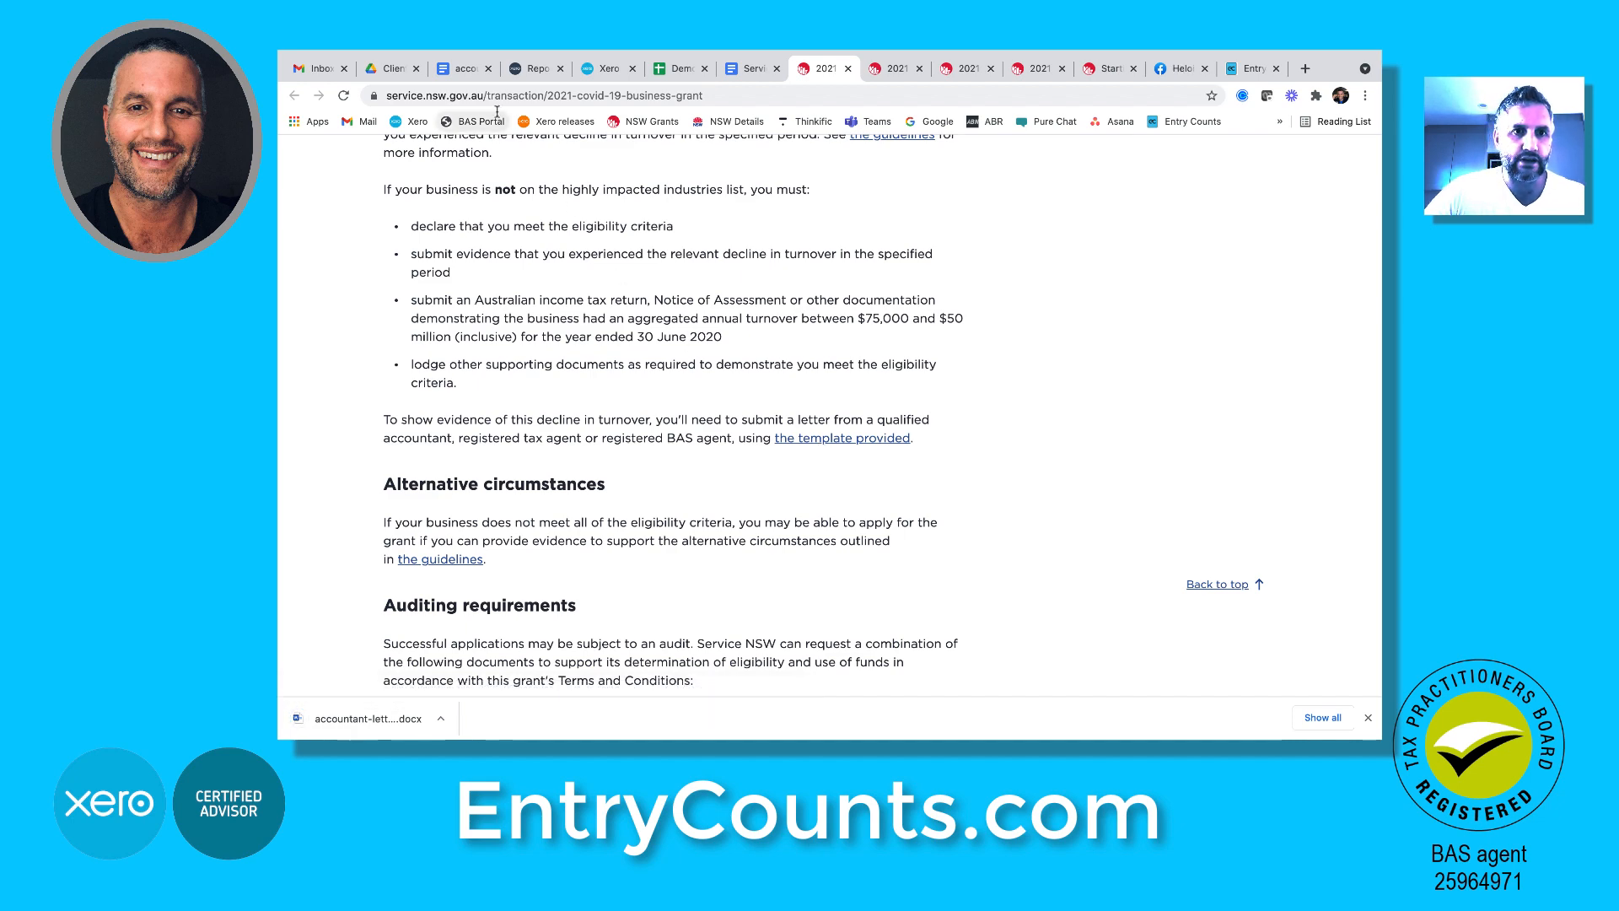
Copy the full letter from the Google Docs accountant template into the BAS Agent Letter text block in Xero, and save the draft
left_click(463, 68)
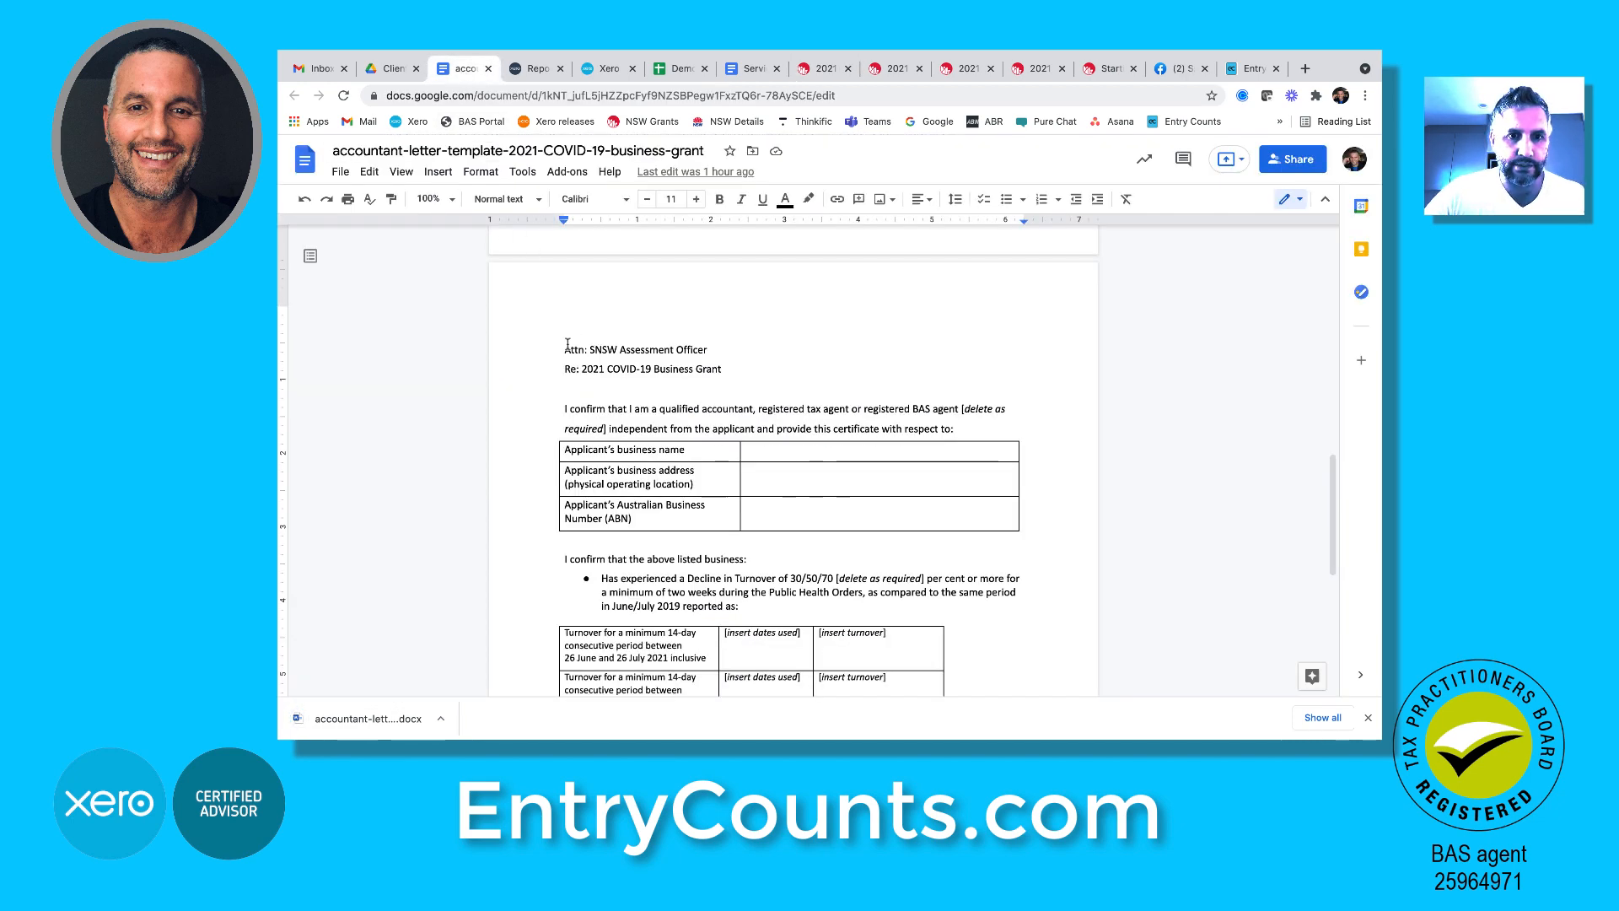
left_click_drag(563, 347, 908, 666)
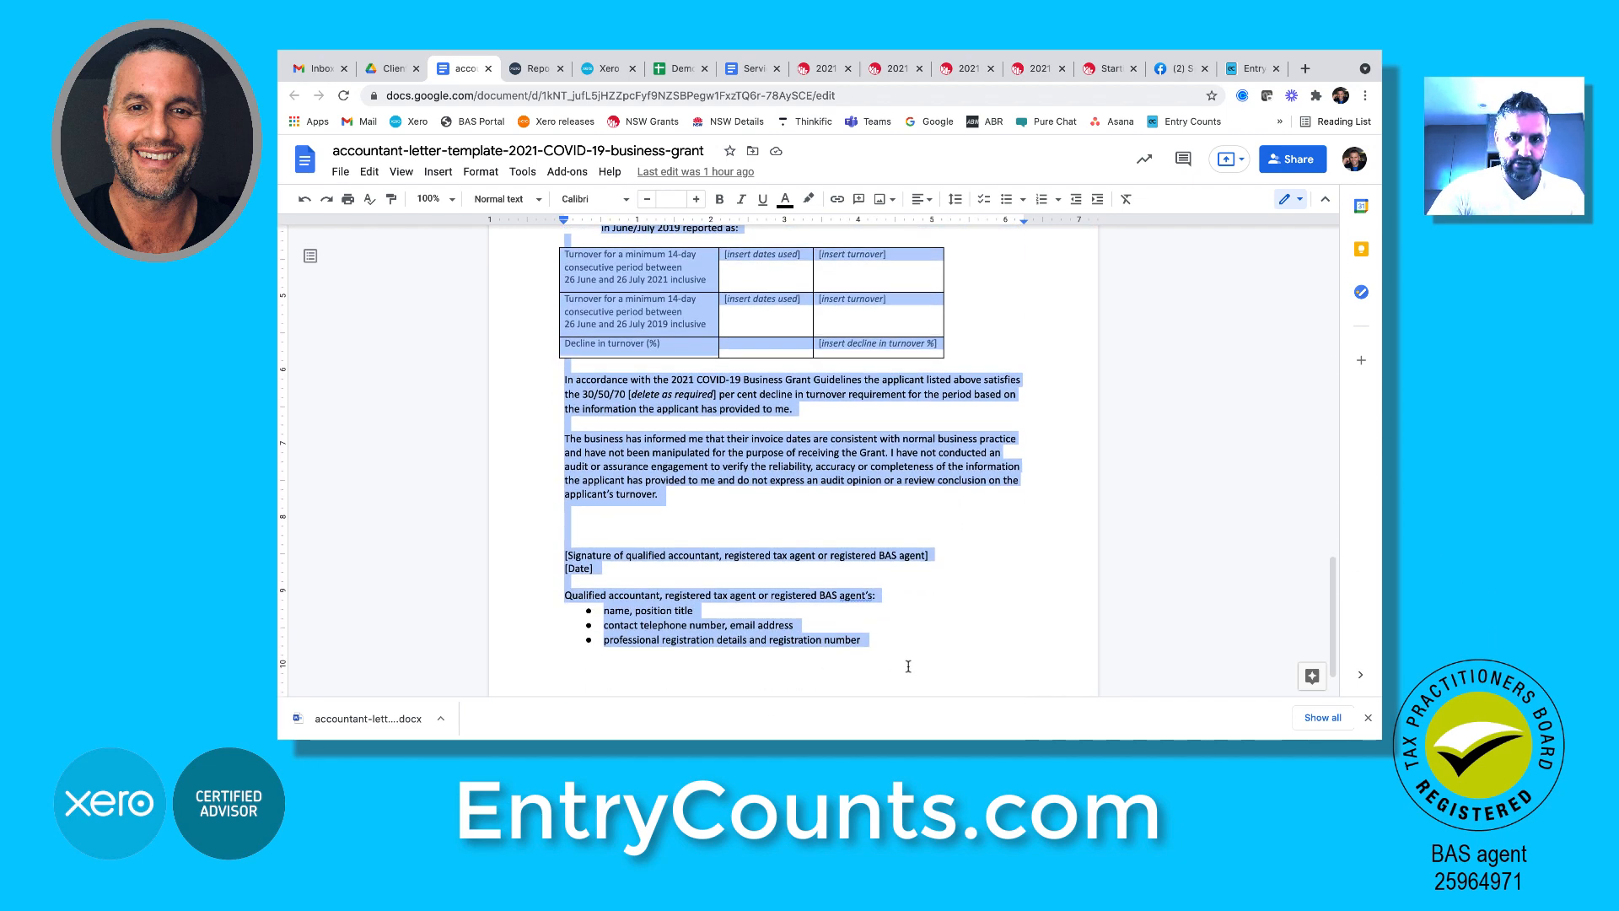
left_click(533, 68)
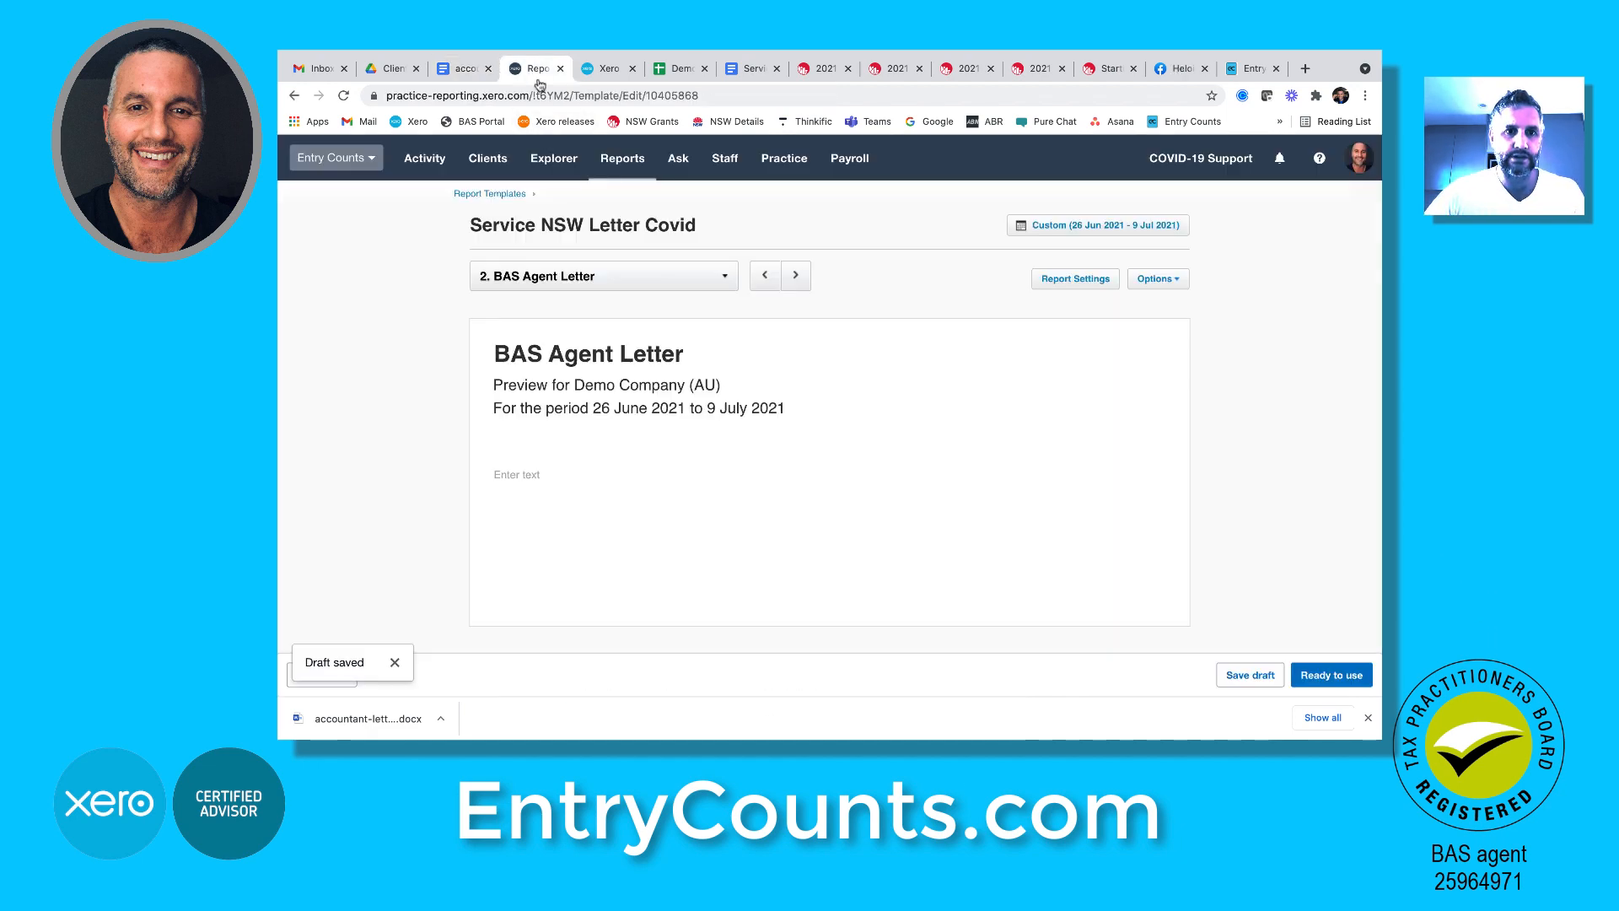
left_click(540, 472)
left_click(536, 478)
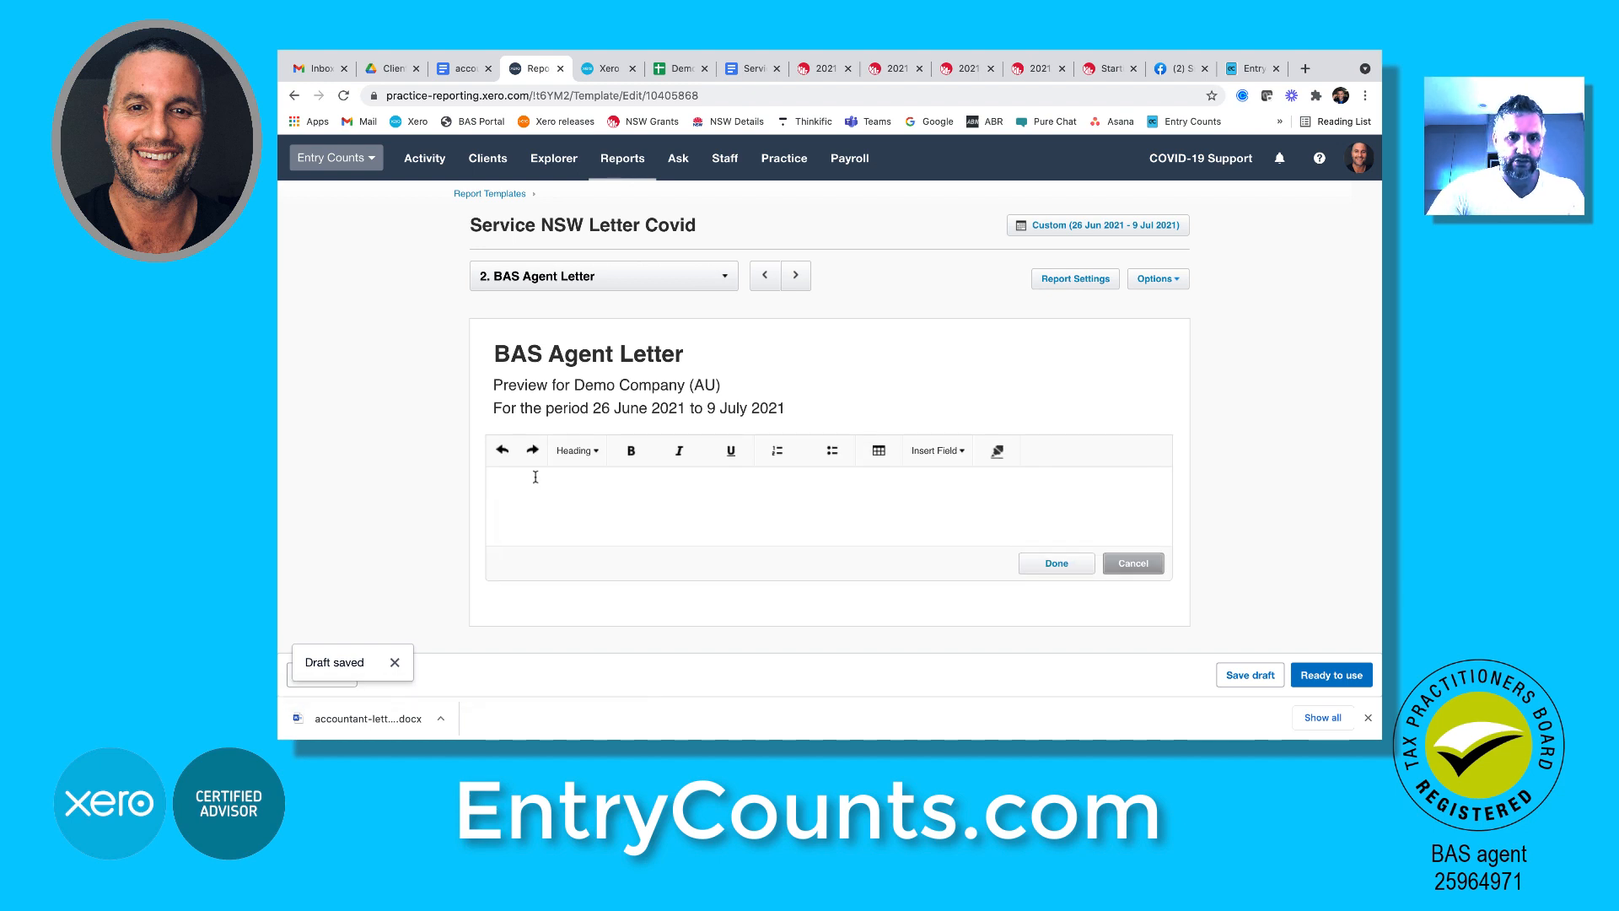
key("super+v")
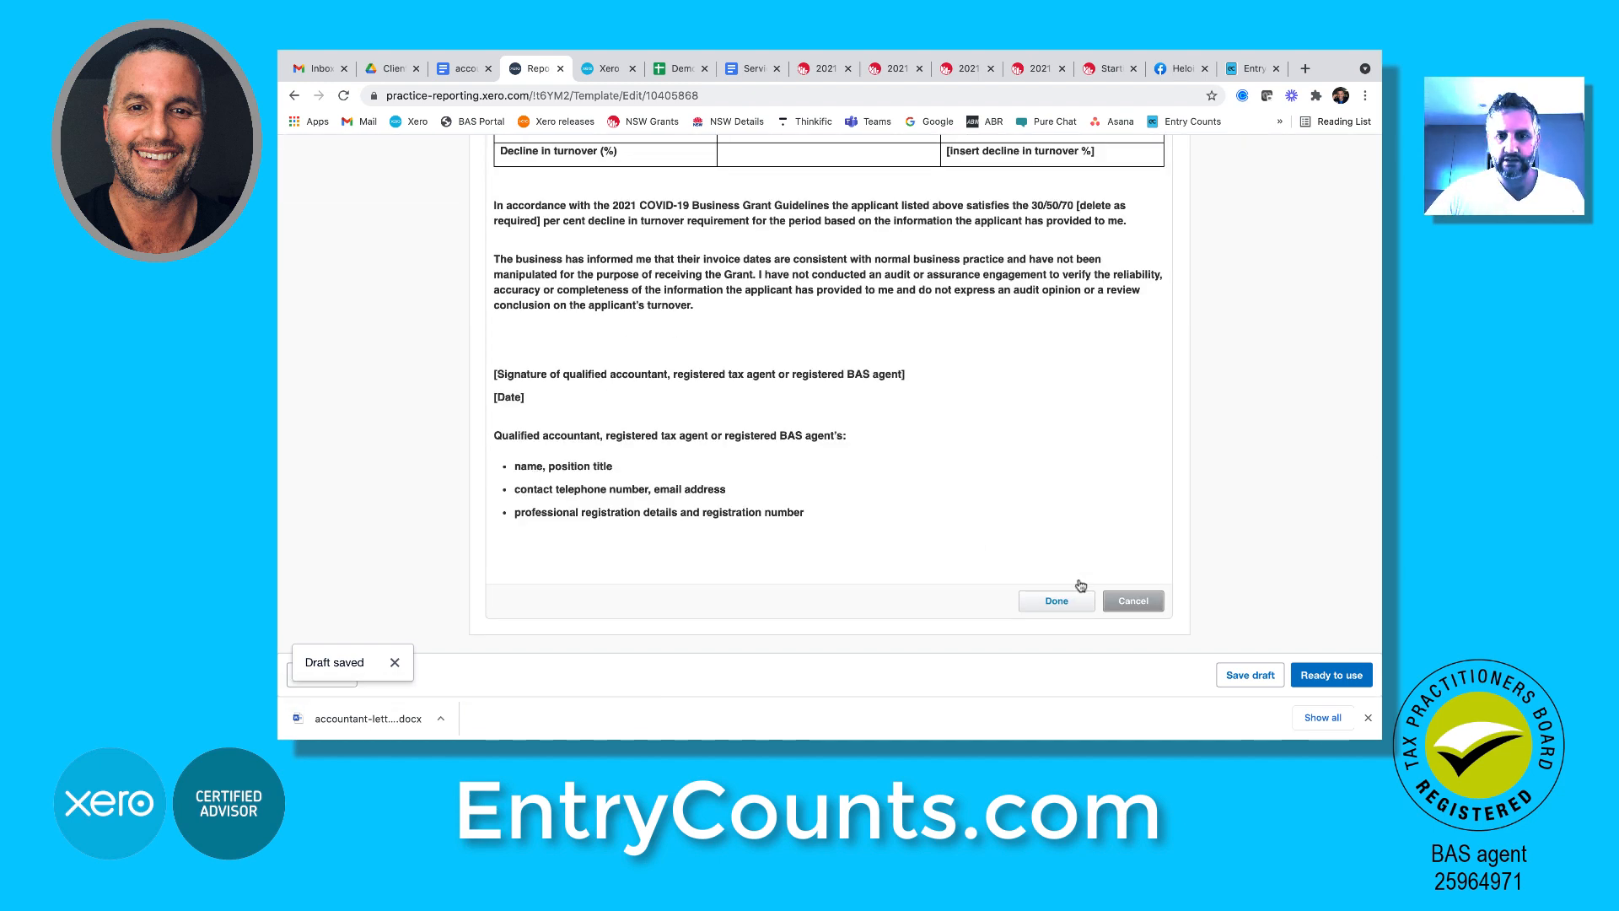
left_click(1056, 600)
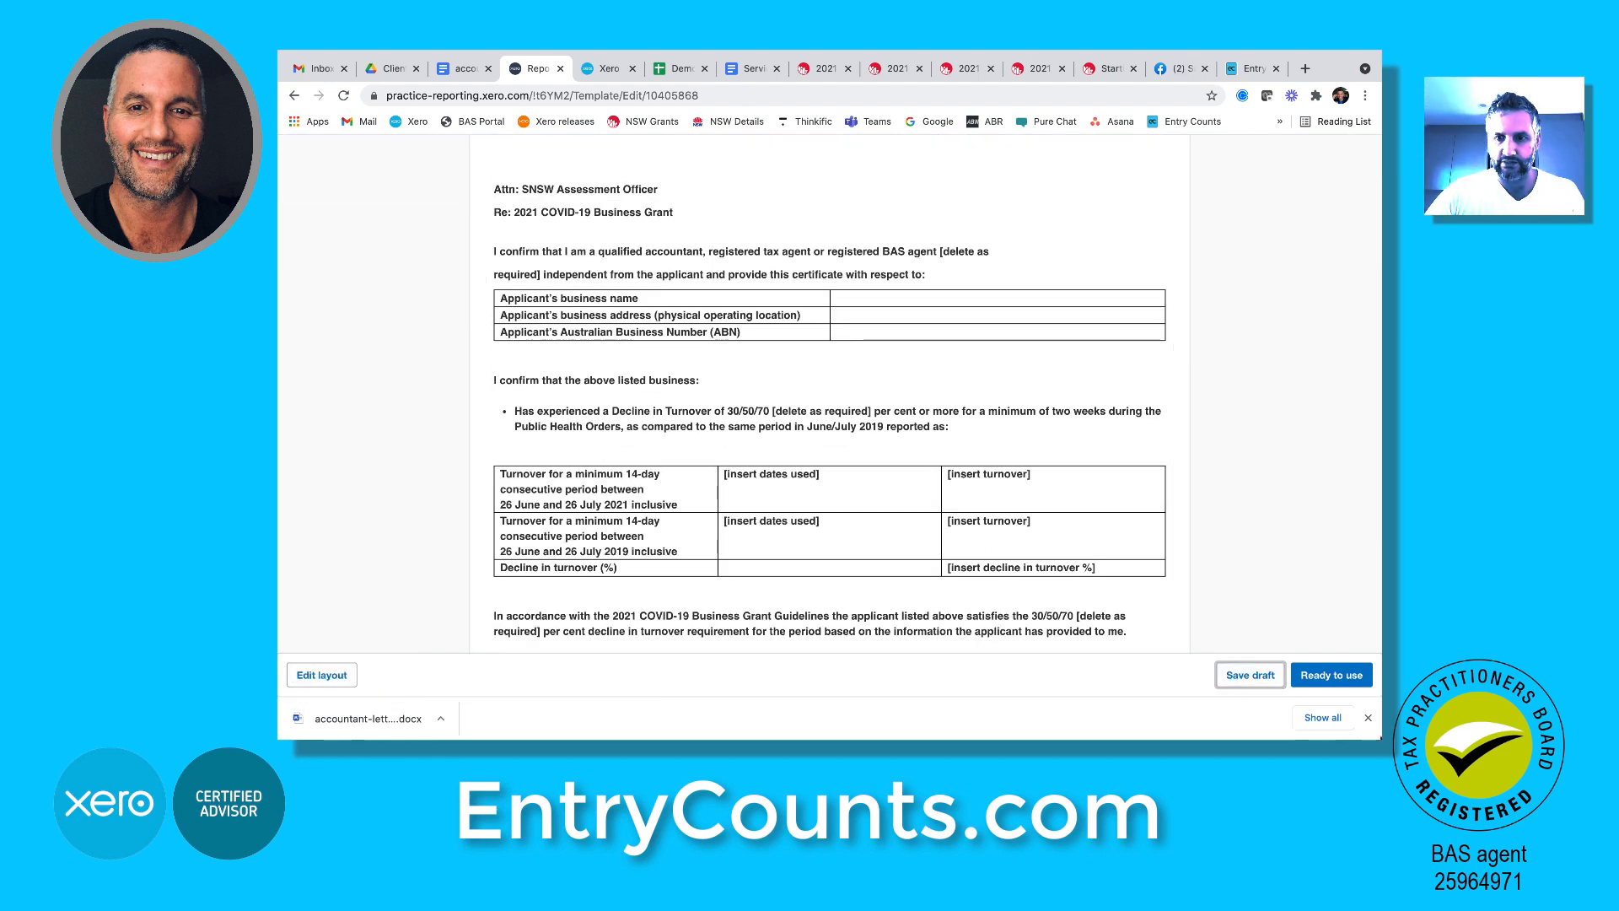
left_click(1367, 717)
scroll(715, 429, "up", 3)
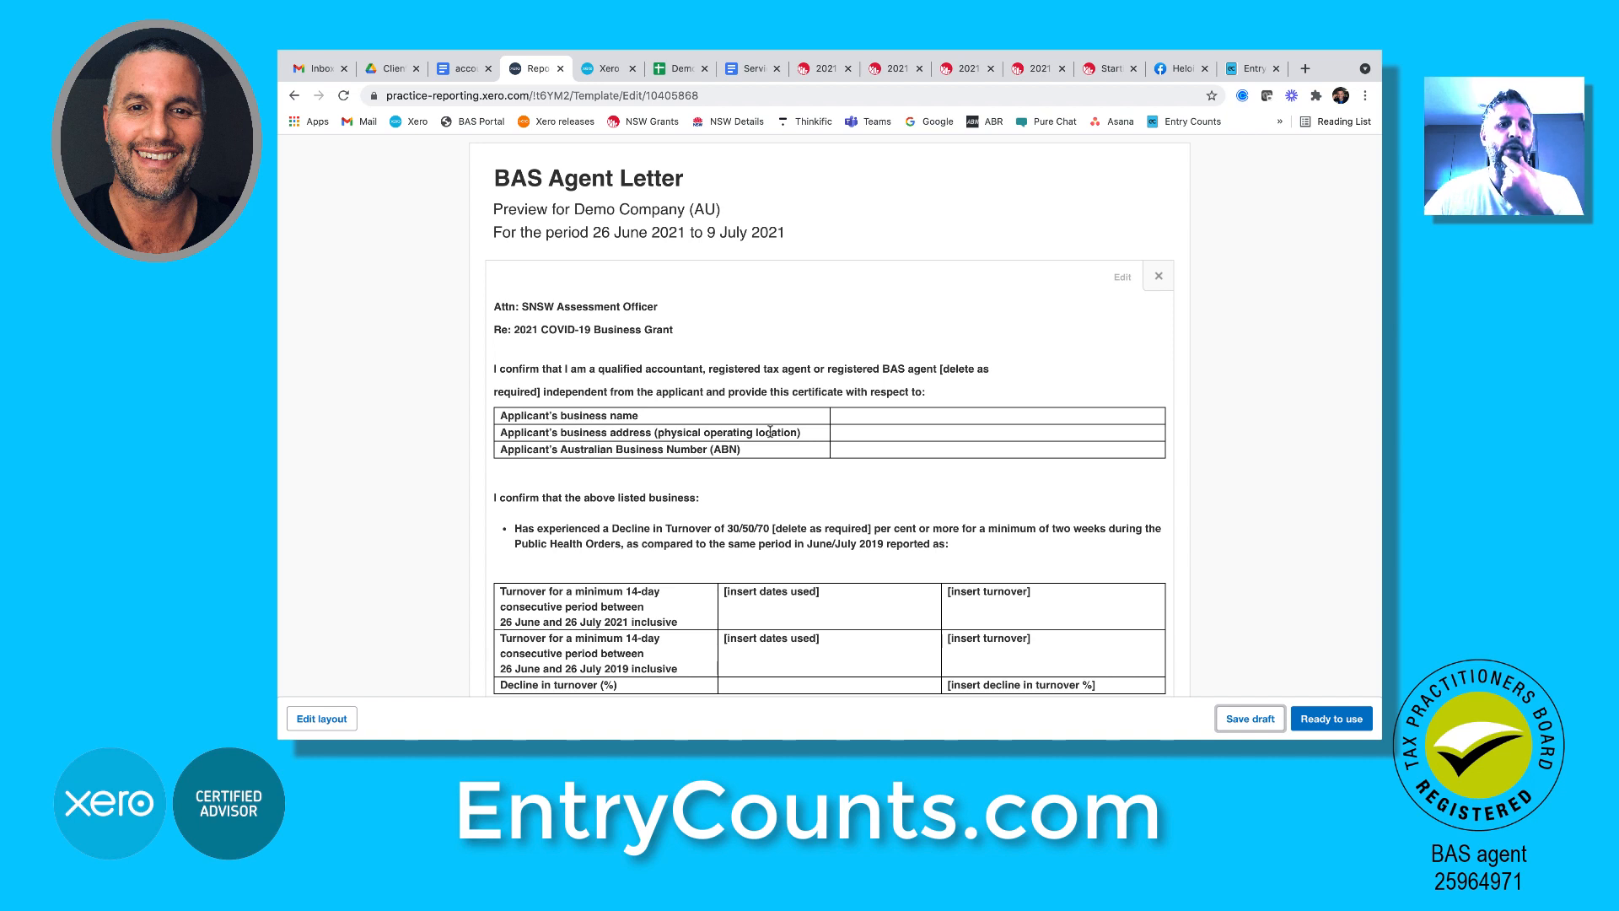
Insert the Legal or Trading Name field beside "Applicant's business name" in the letter's table
left_click(700, 377)
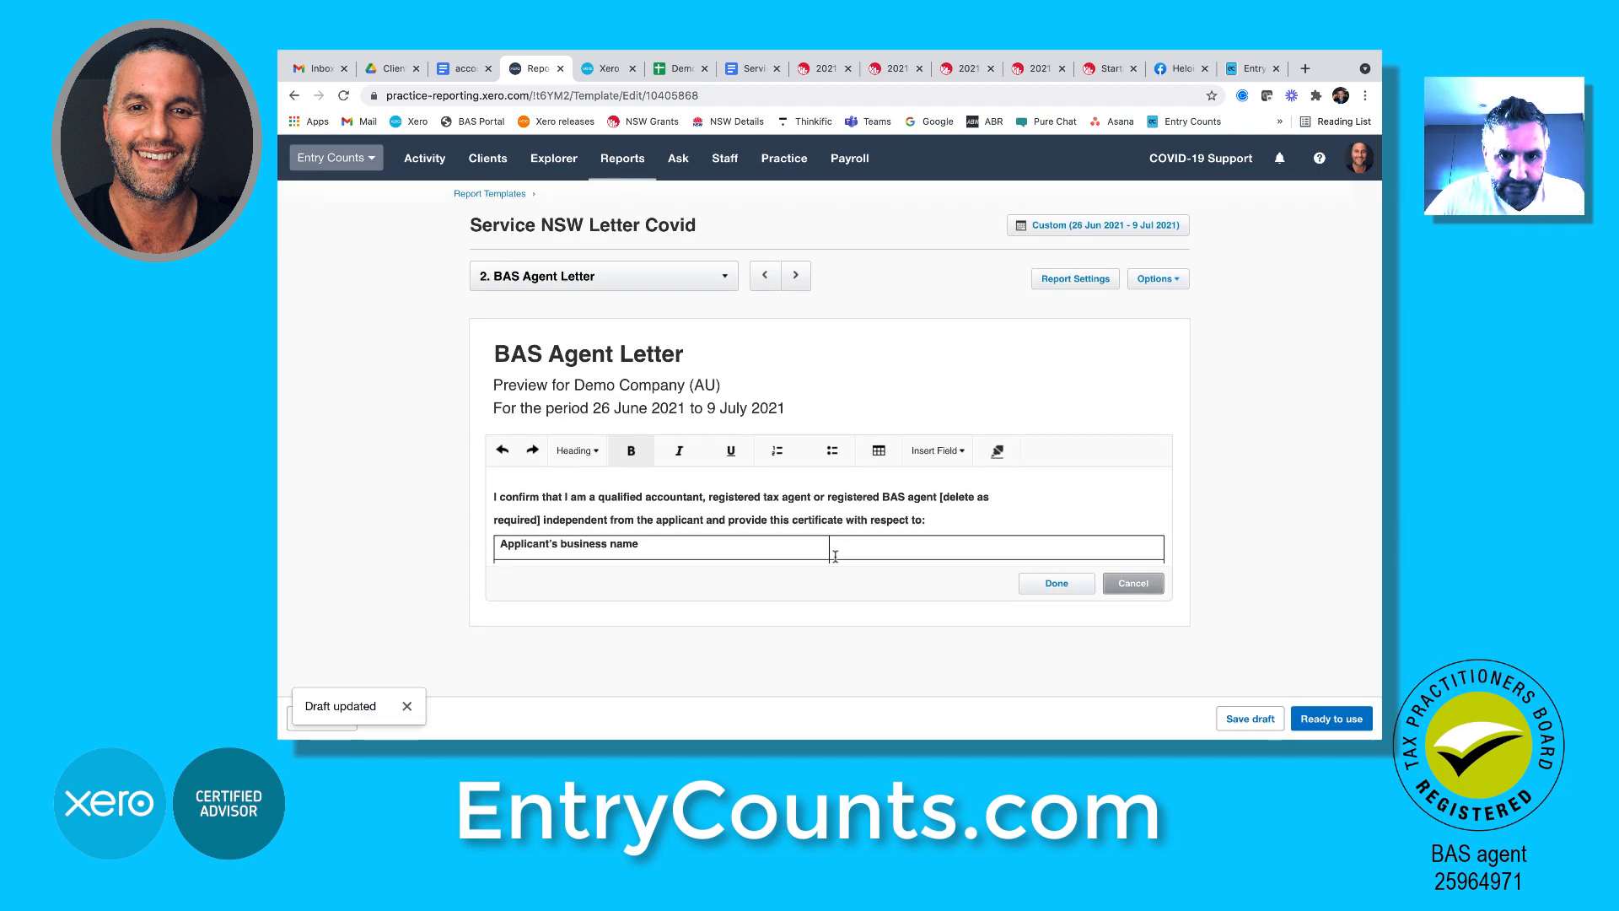
left_click(949, 457)
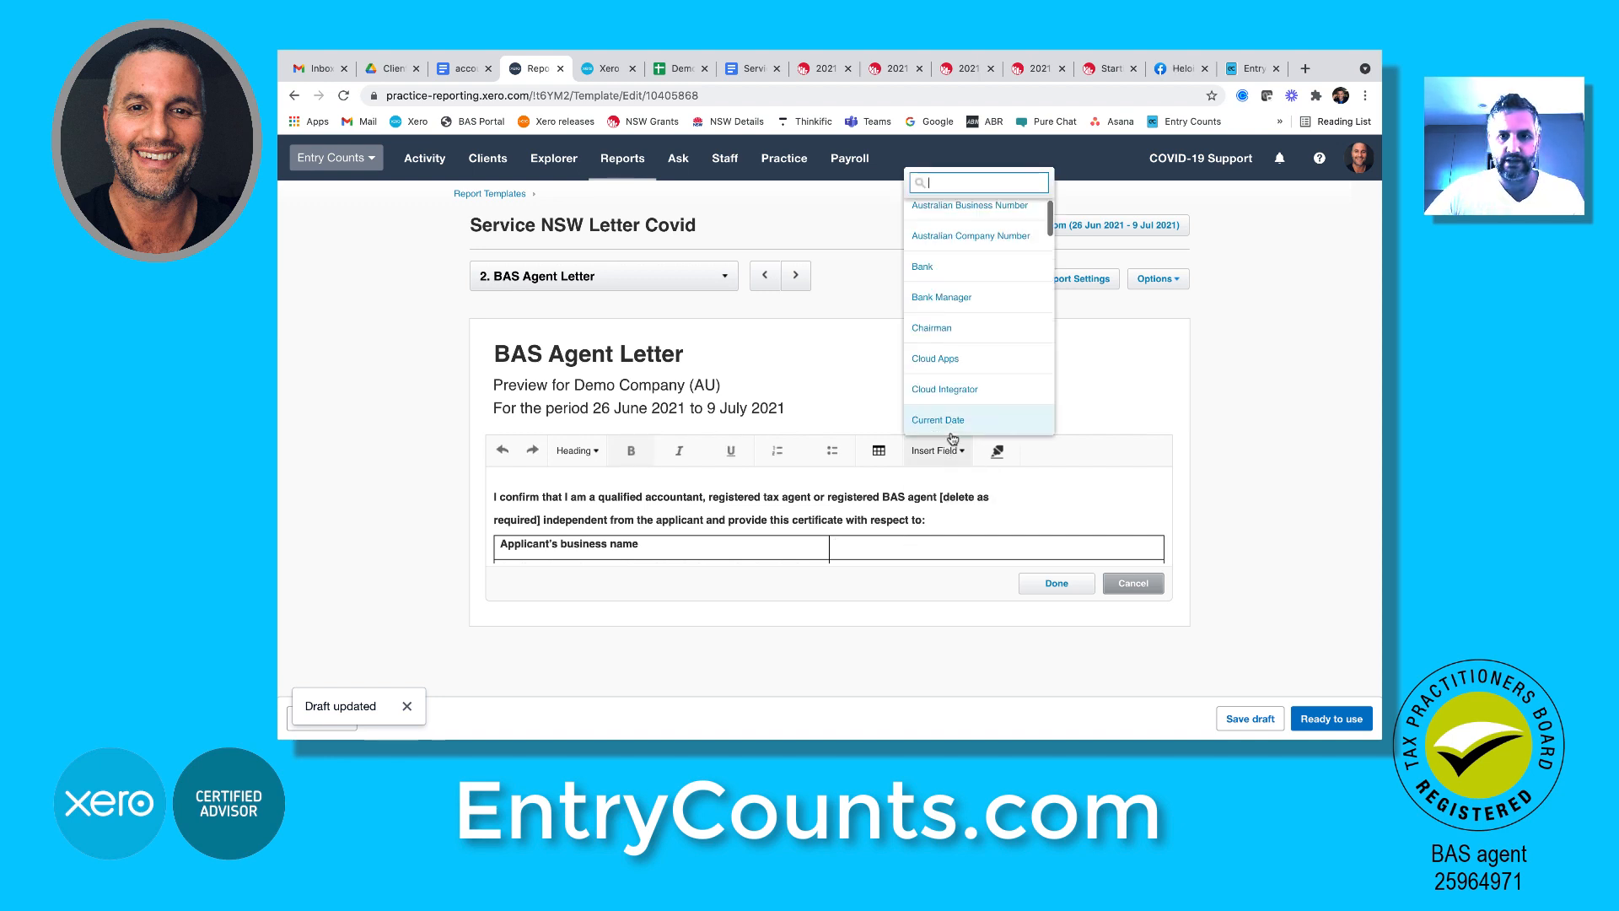
scroll(967, 386, "down", 5)
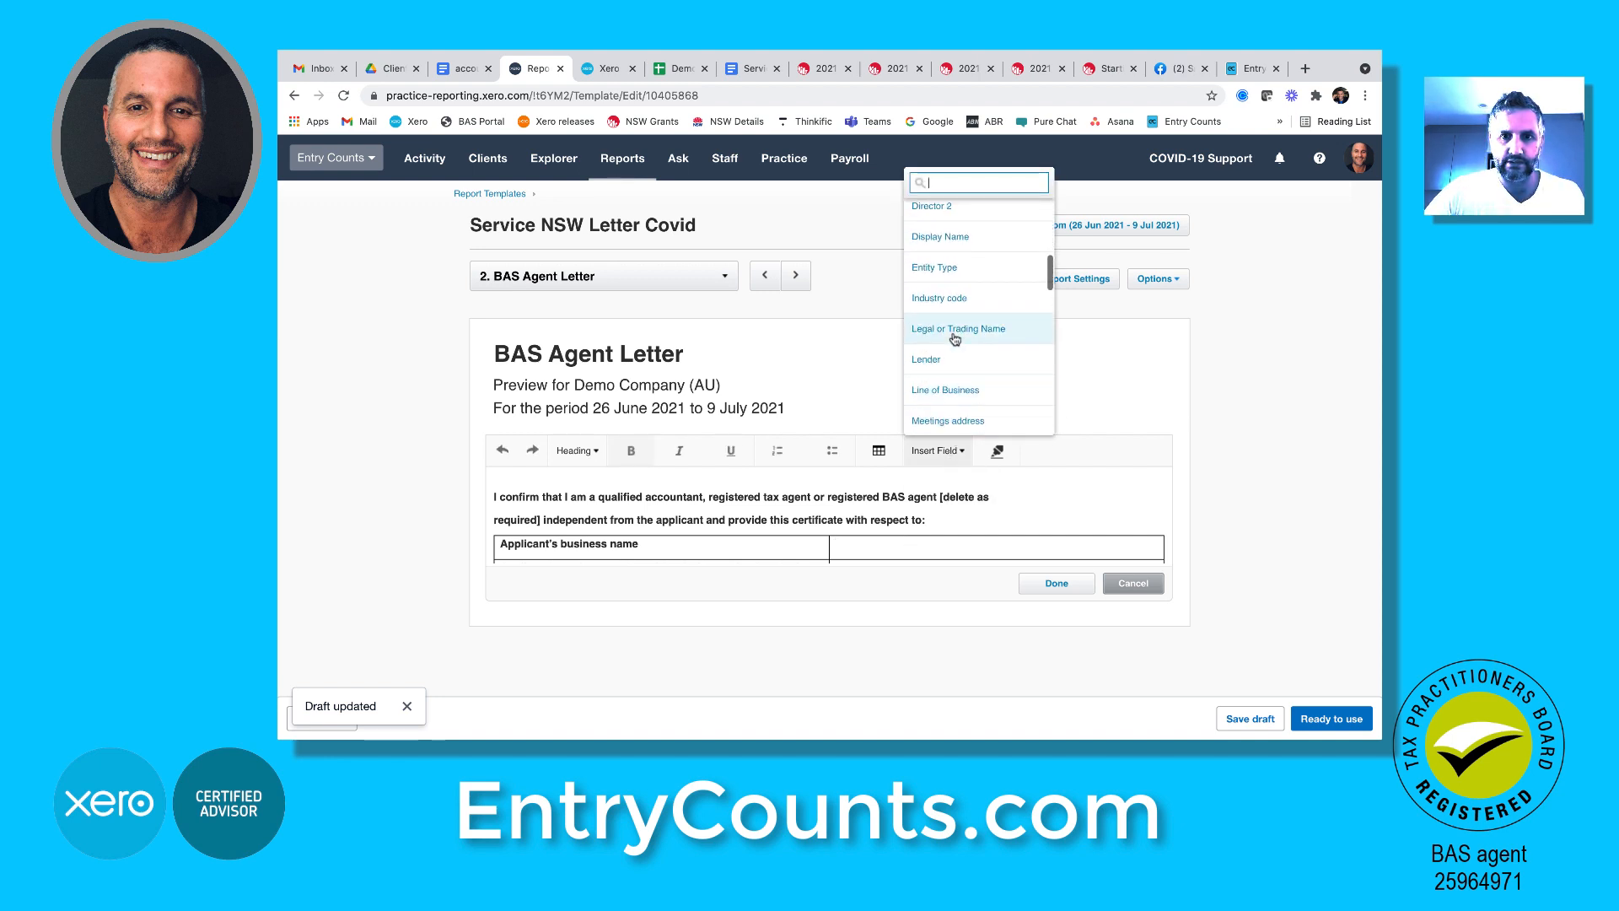
left_click(919, 335)
Insert the Physical Address field beside "Applicant's business address (physical operating location)"
scroll(811, 506, "down", 3)
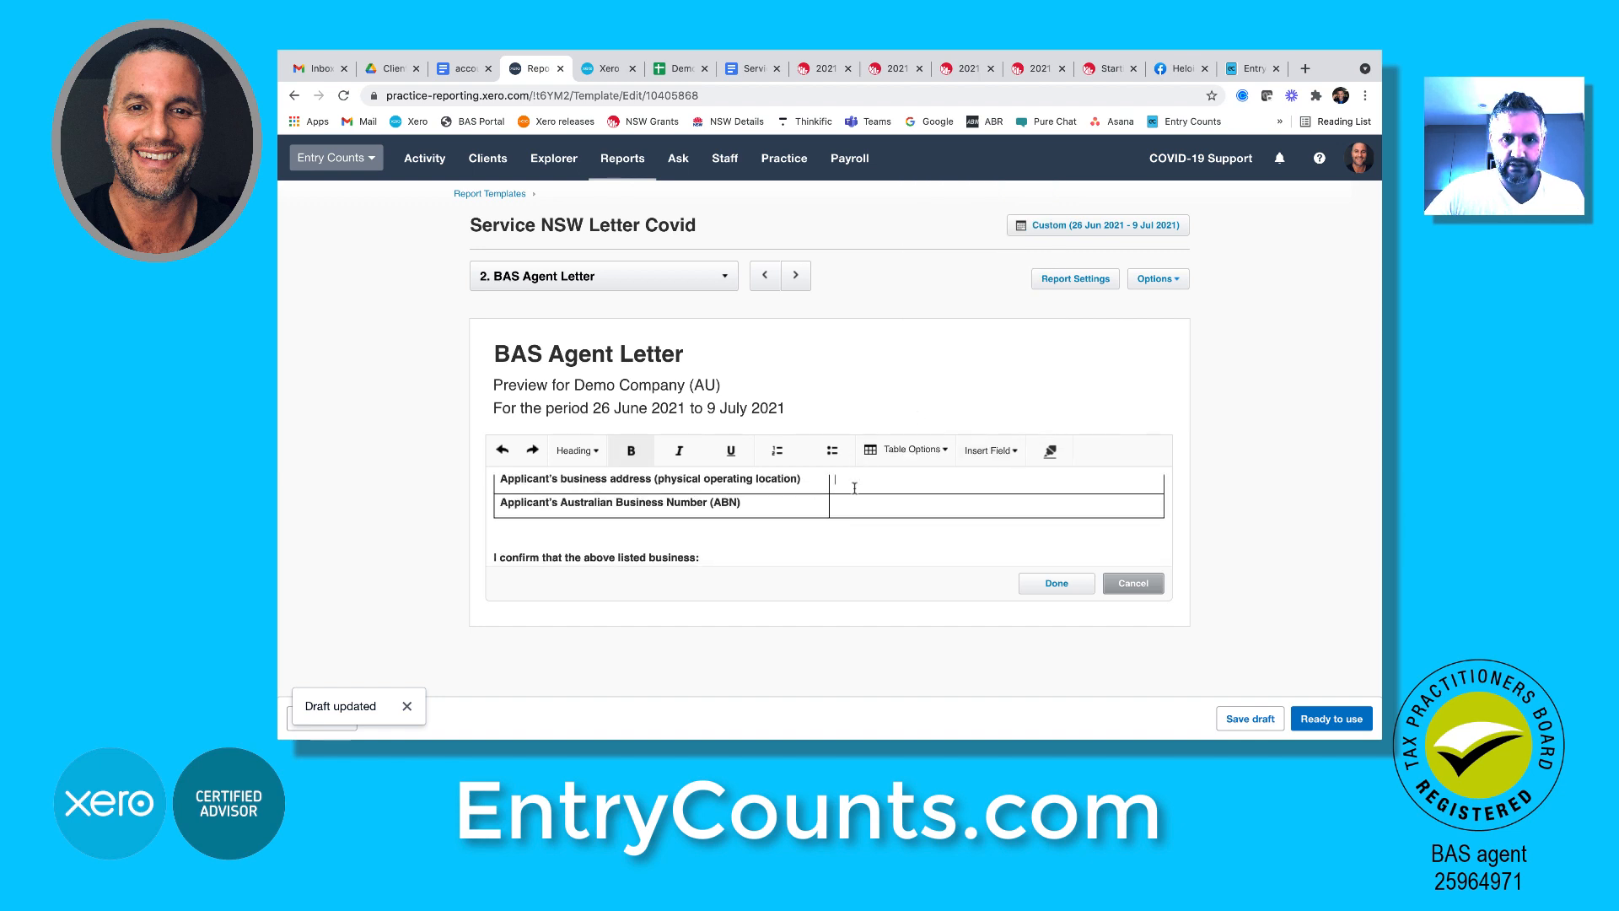
left_click(938, 450)
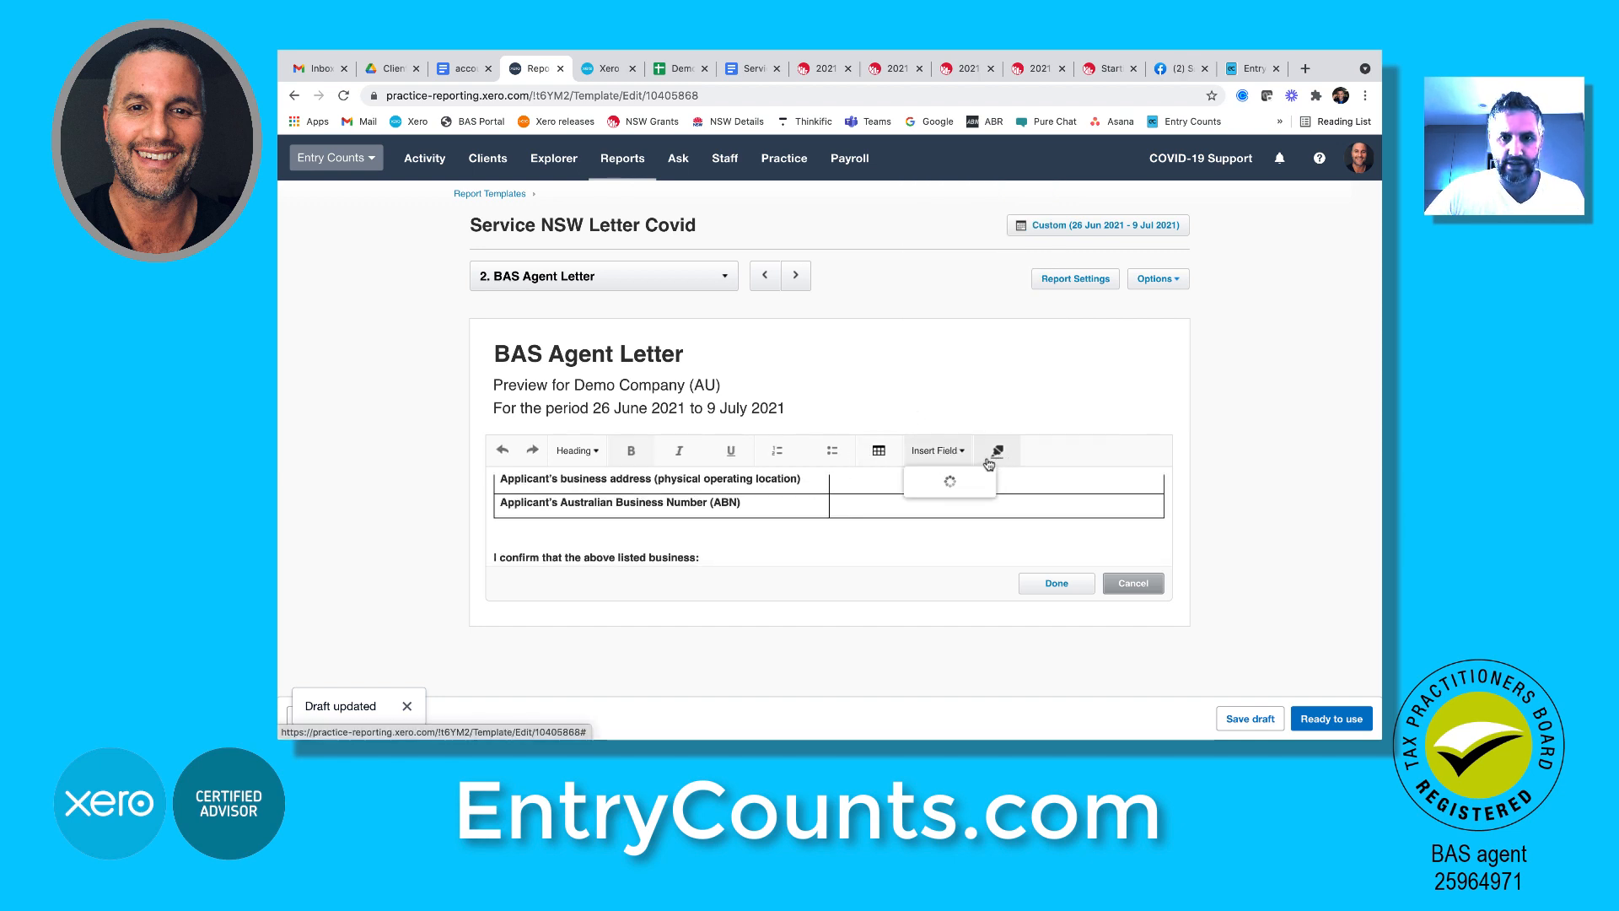
scroll(956, 397, "down", 10)
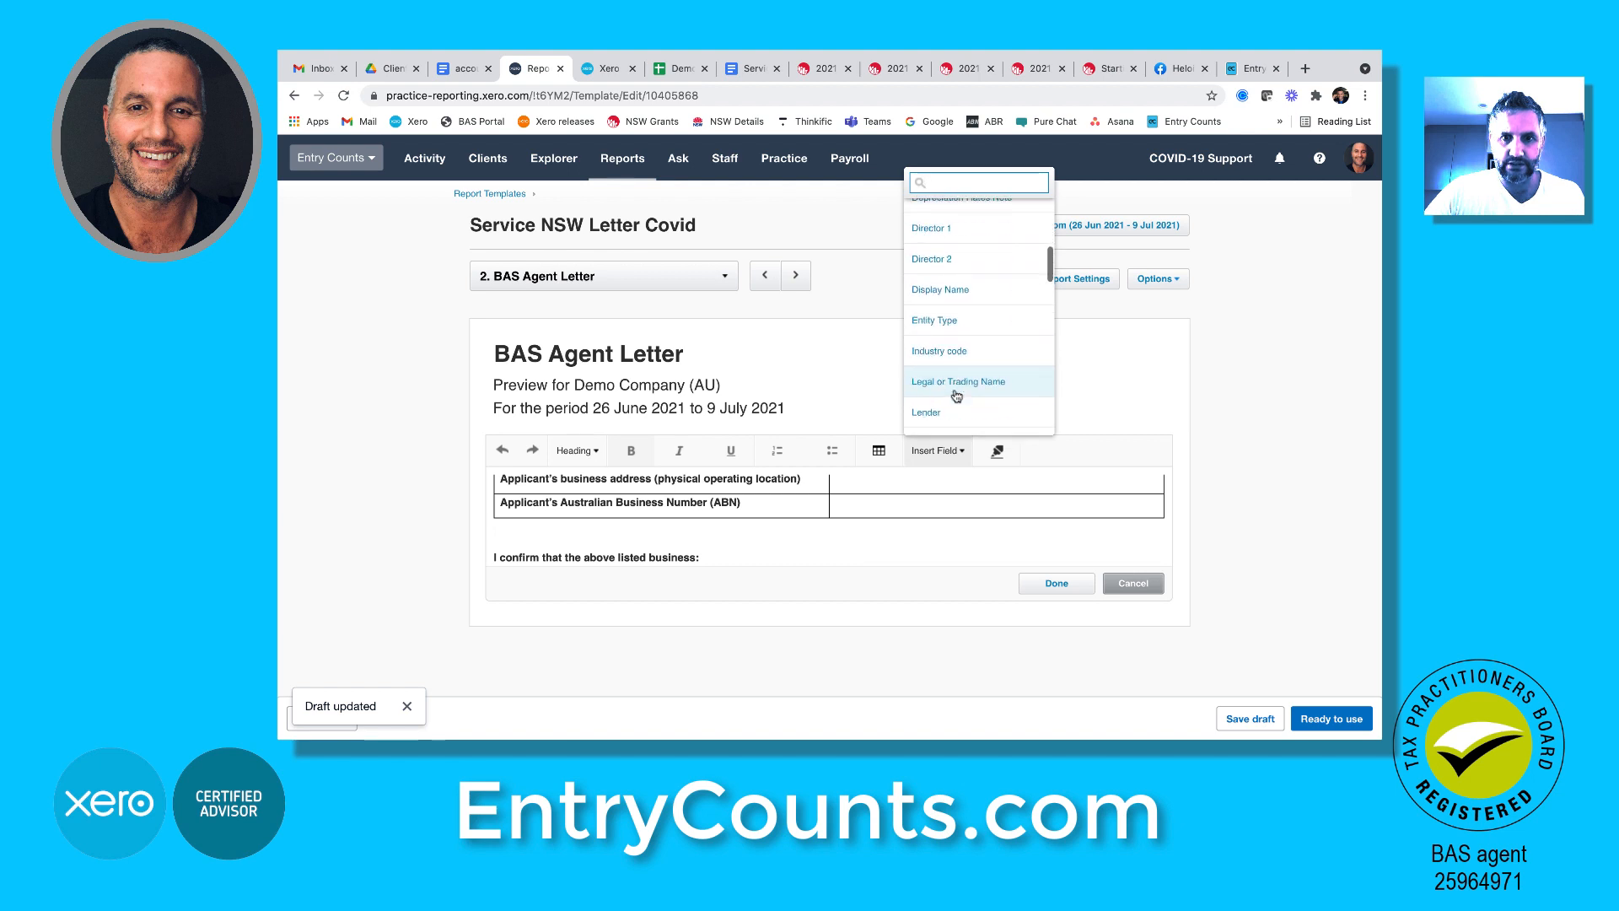
scroll(955, 397, "down", 3)
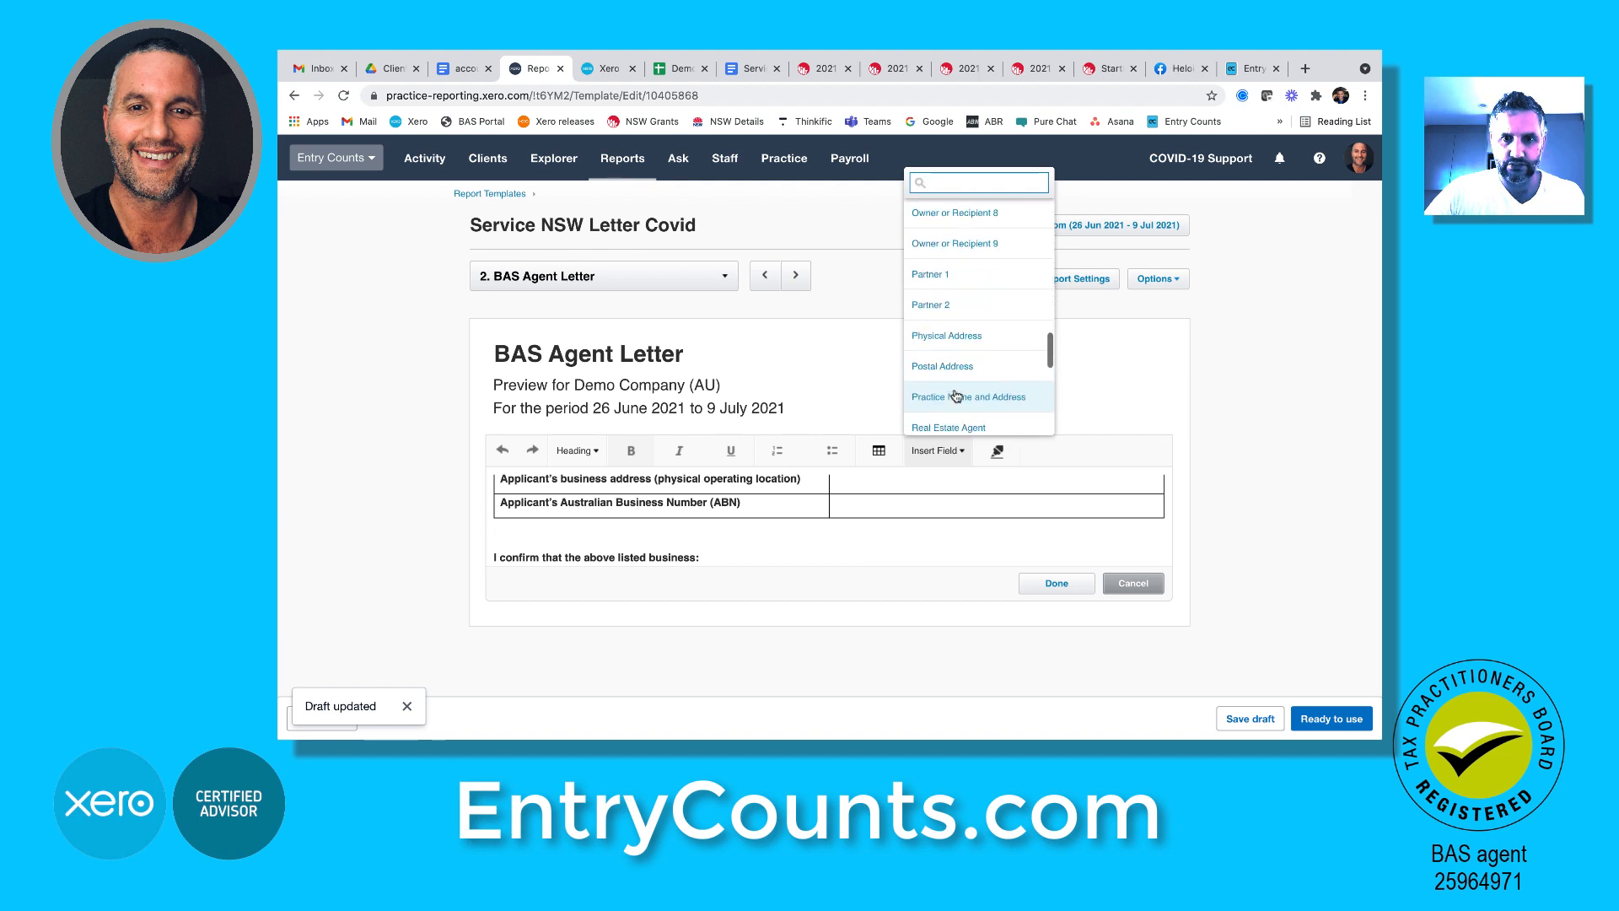
left_click(952, 330)
Insert the Australian Business Number field beside "Applicant's Australian Business Number (ABN)"
left_click(862, 504)
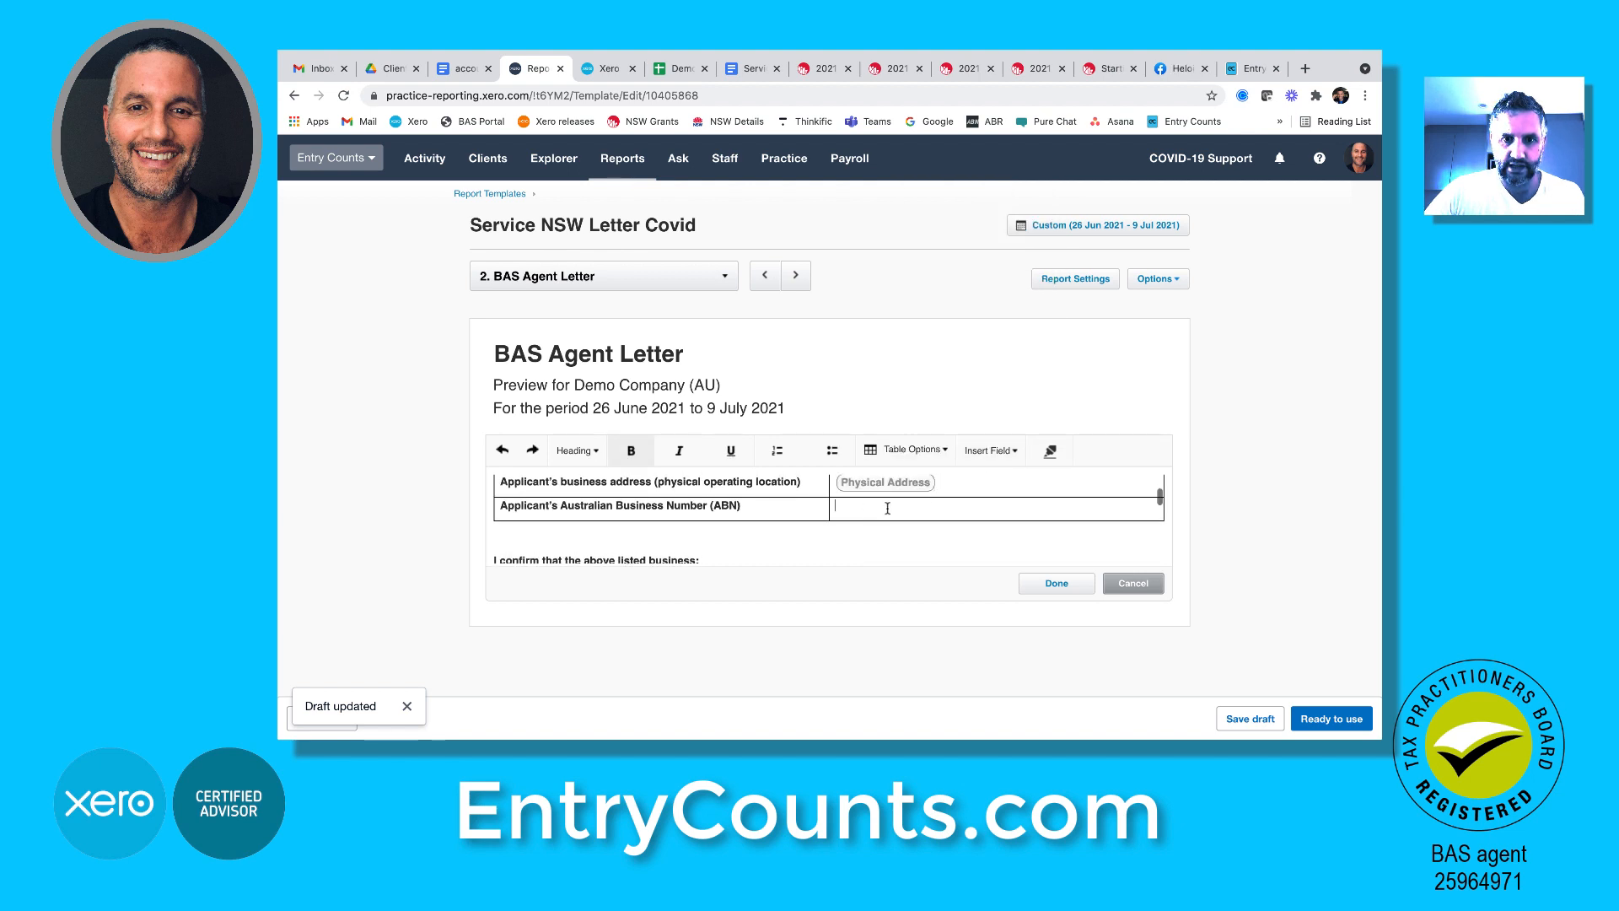
left_click(936, 450)
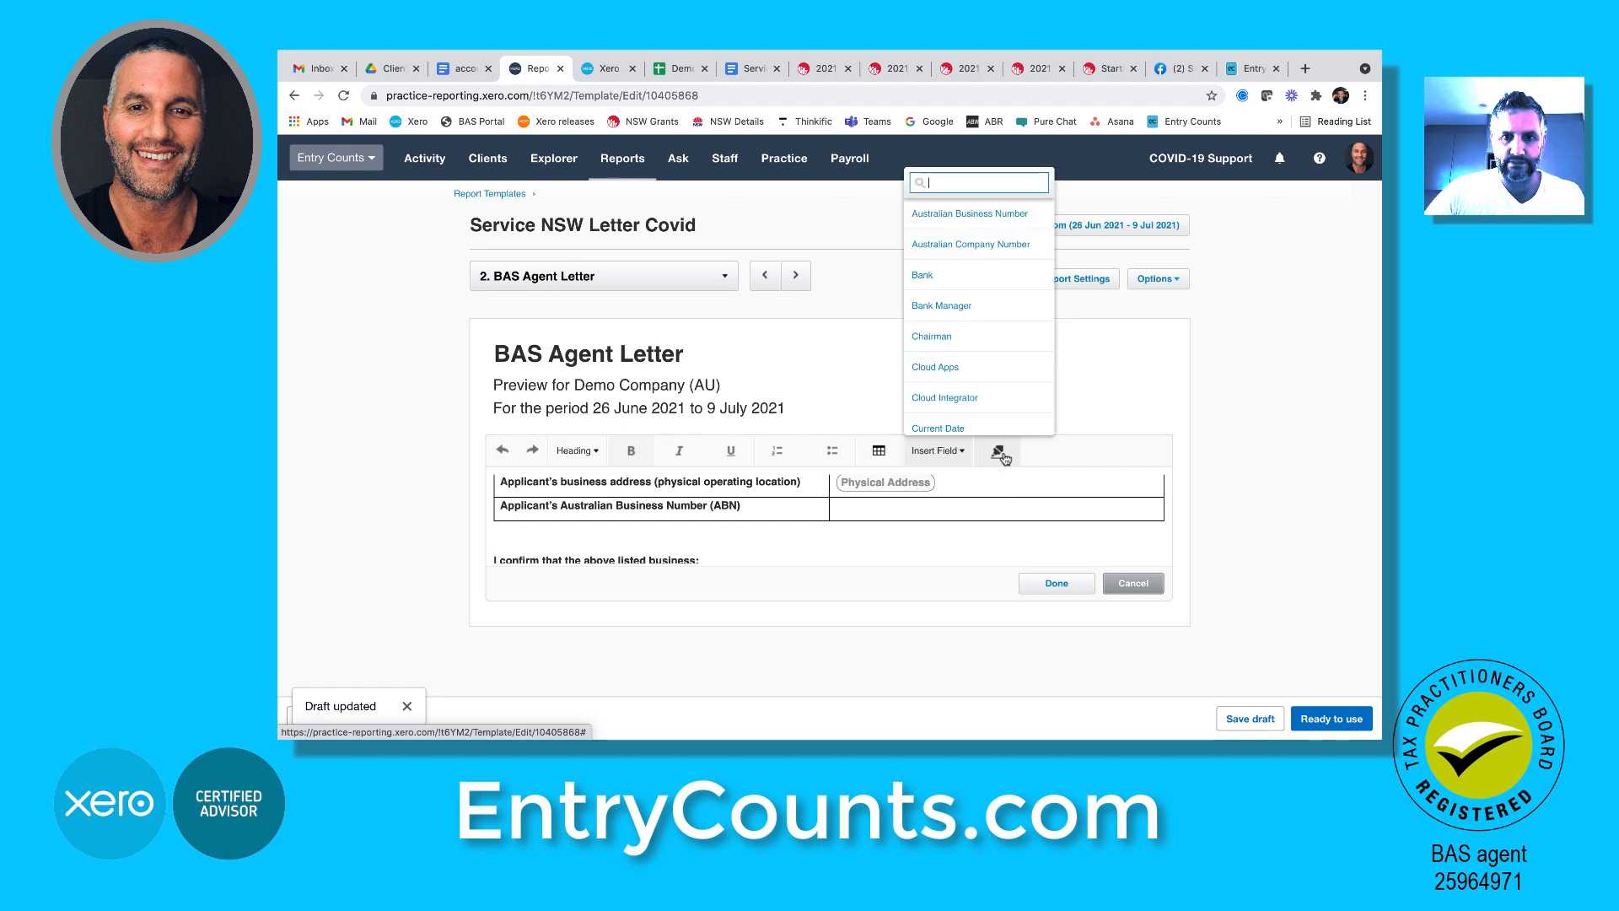
left_click(966, 220)
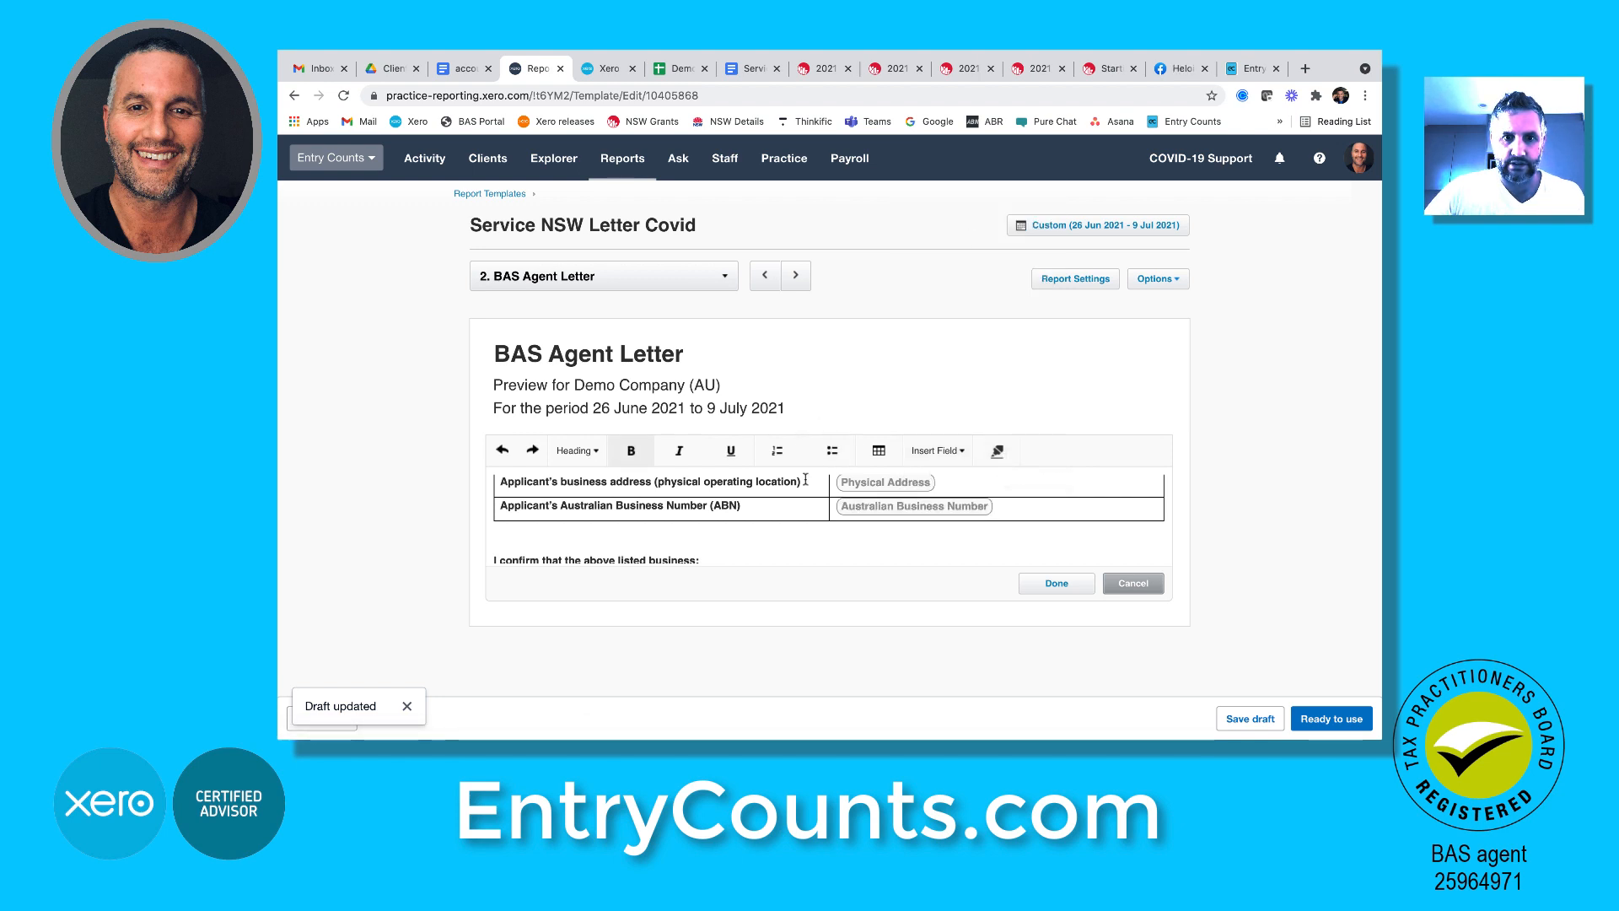
Highlight the "[insert dates used]" and "[insert turnover]" placeholders in yellow in the 2021 turnover row
scroll(796, 533, "up", 2)
scroll(797, 533, "down", 5)
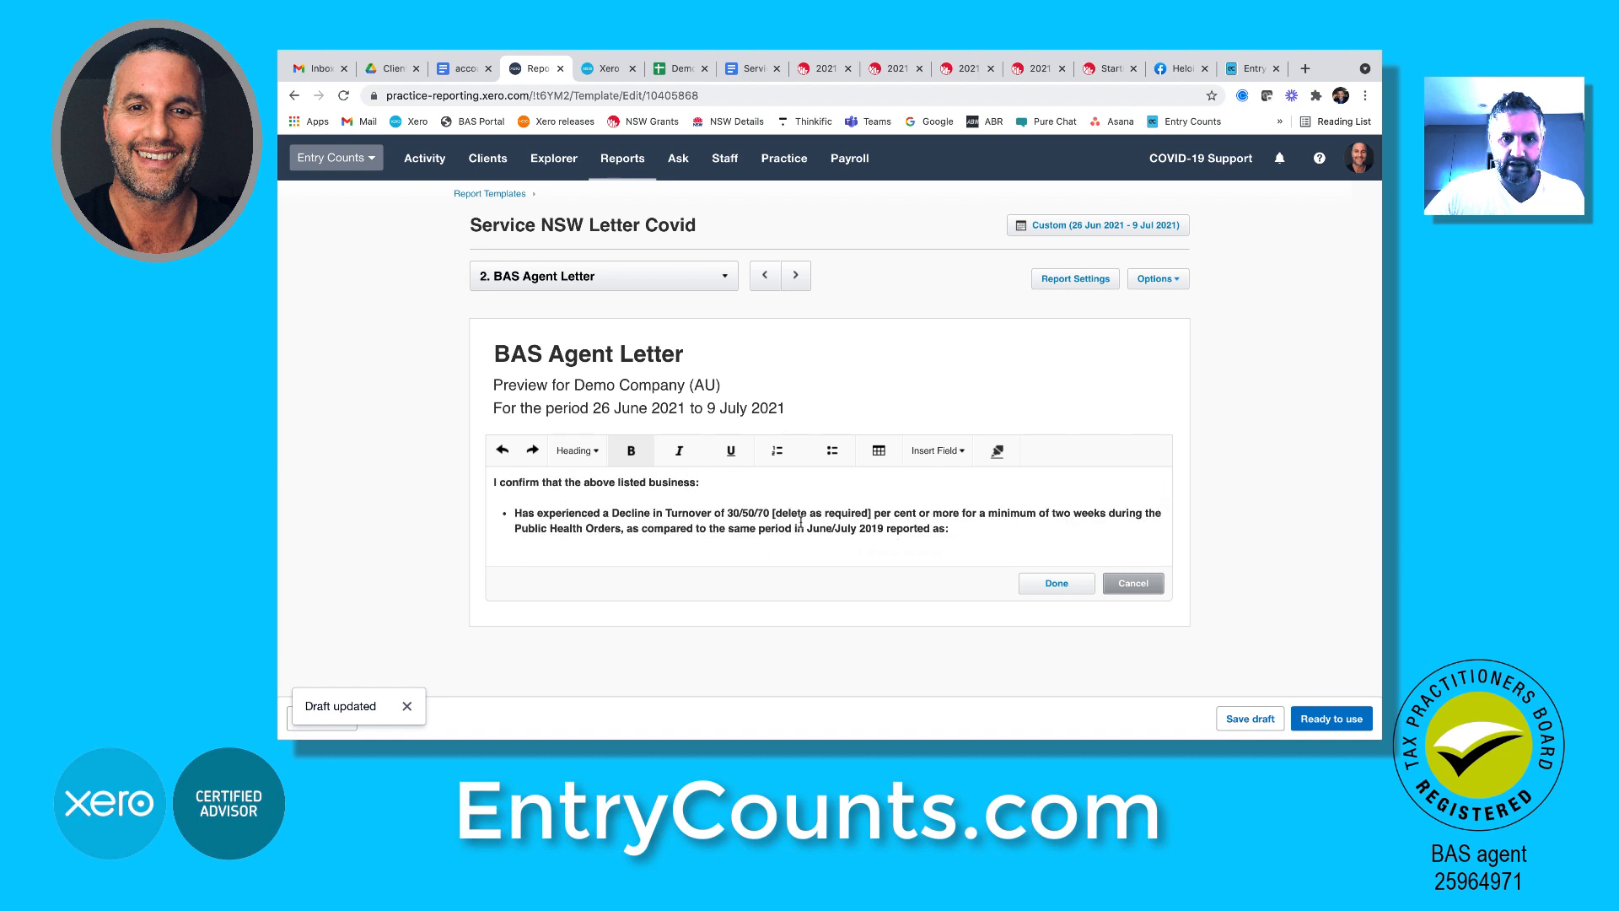
scroll(801, 524, "down", 2)
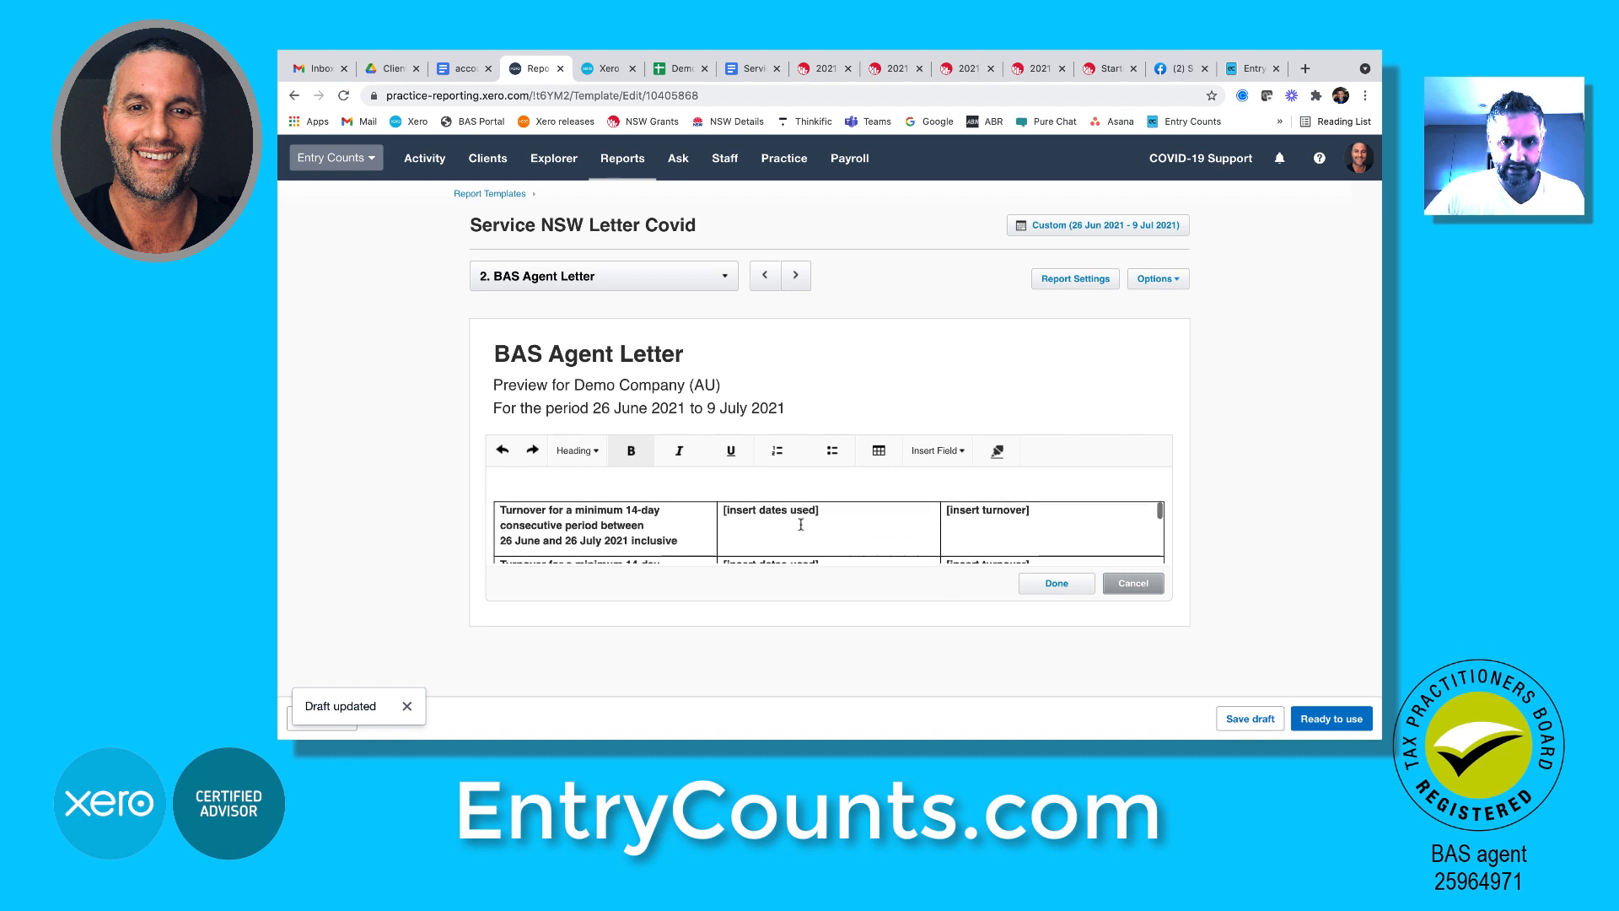
left_click(773, 512)
triple_click(773, 513)
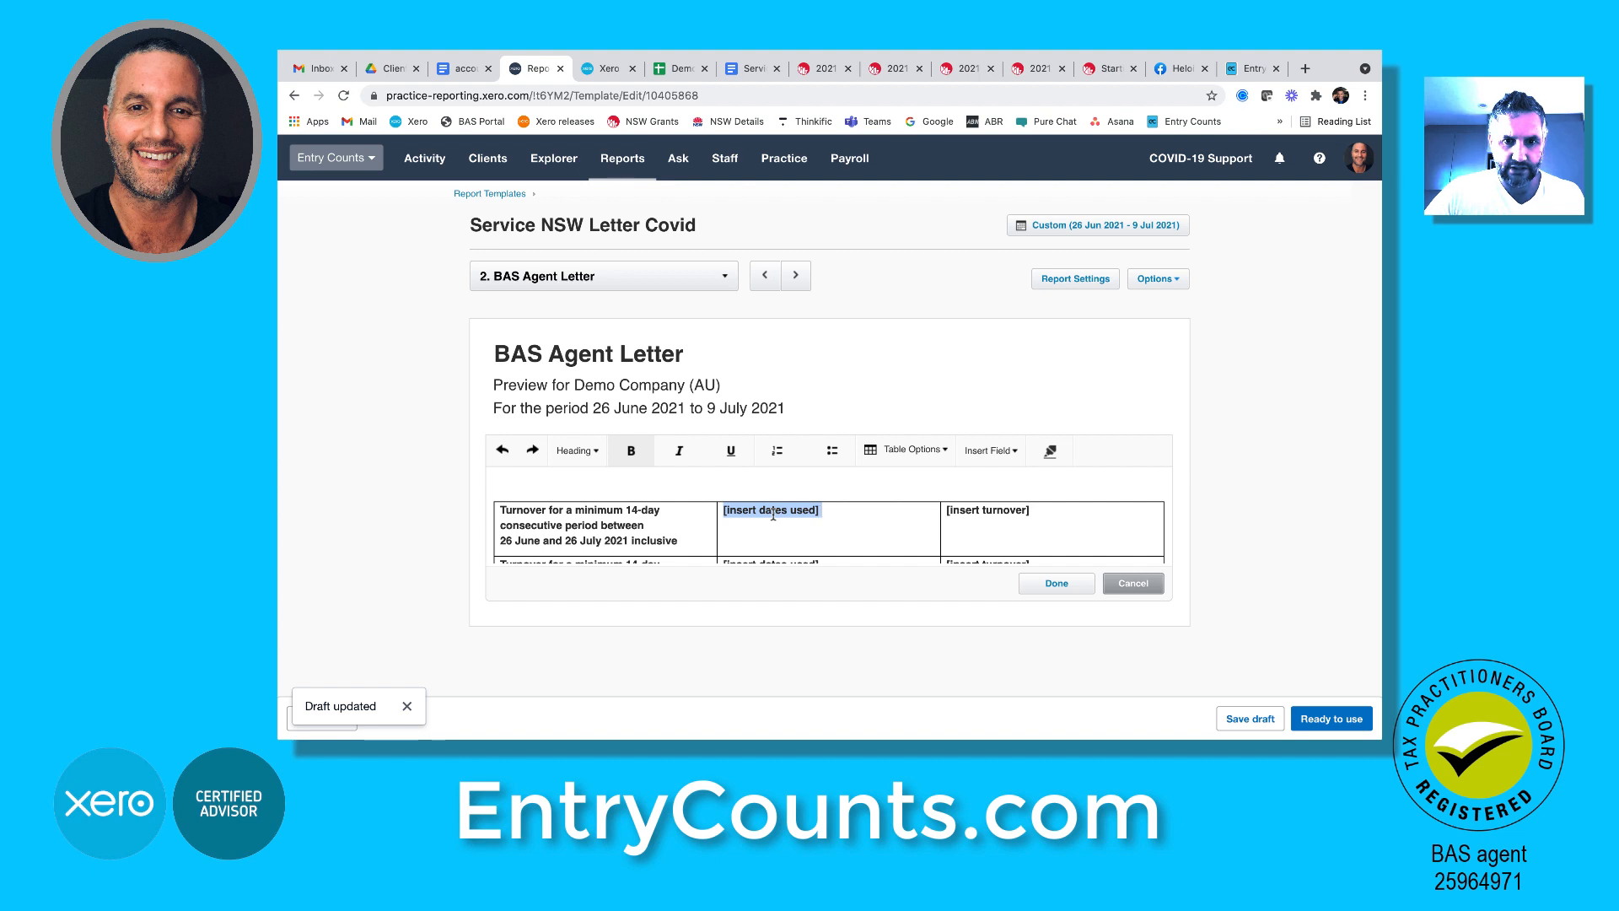
left_click(1050, 451)
double_click(997, 515)
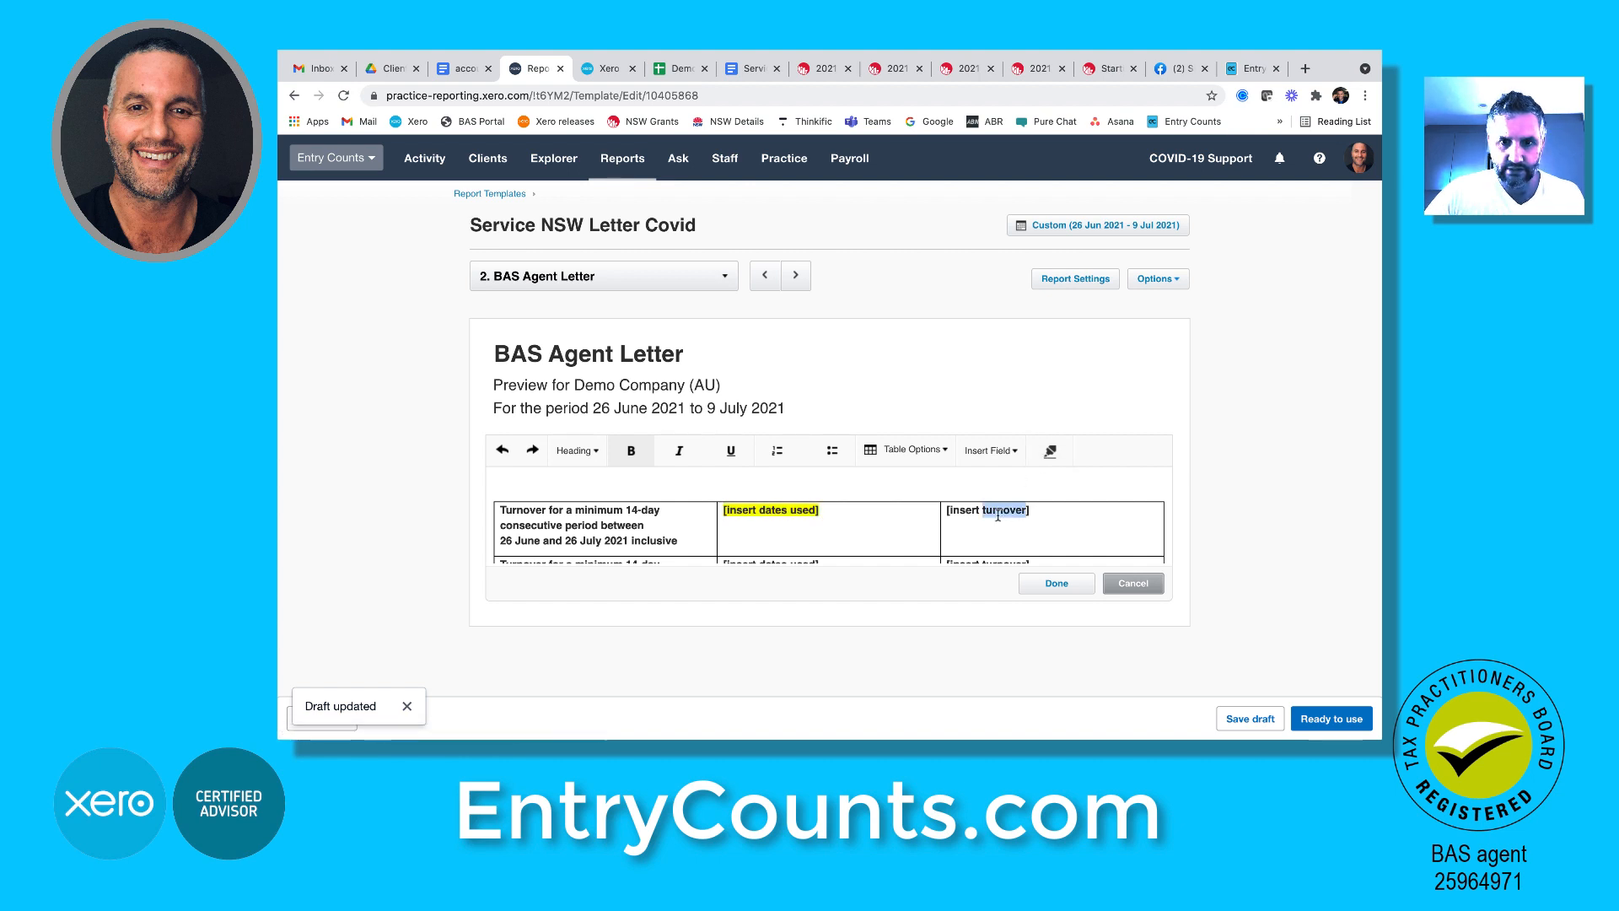
triple_click(998, 514)
left_click_drag(1030, 511, 962, 512)
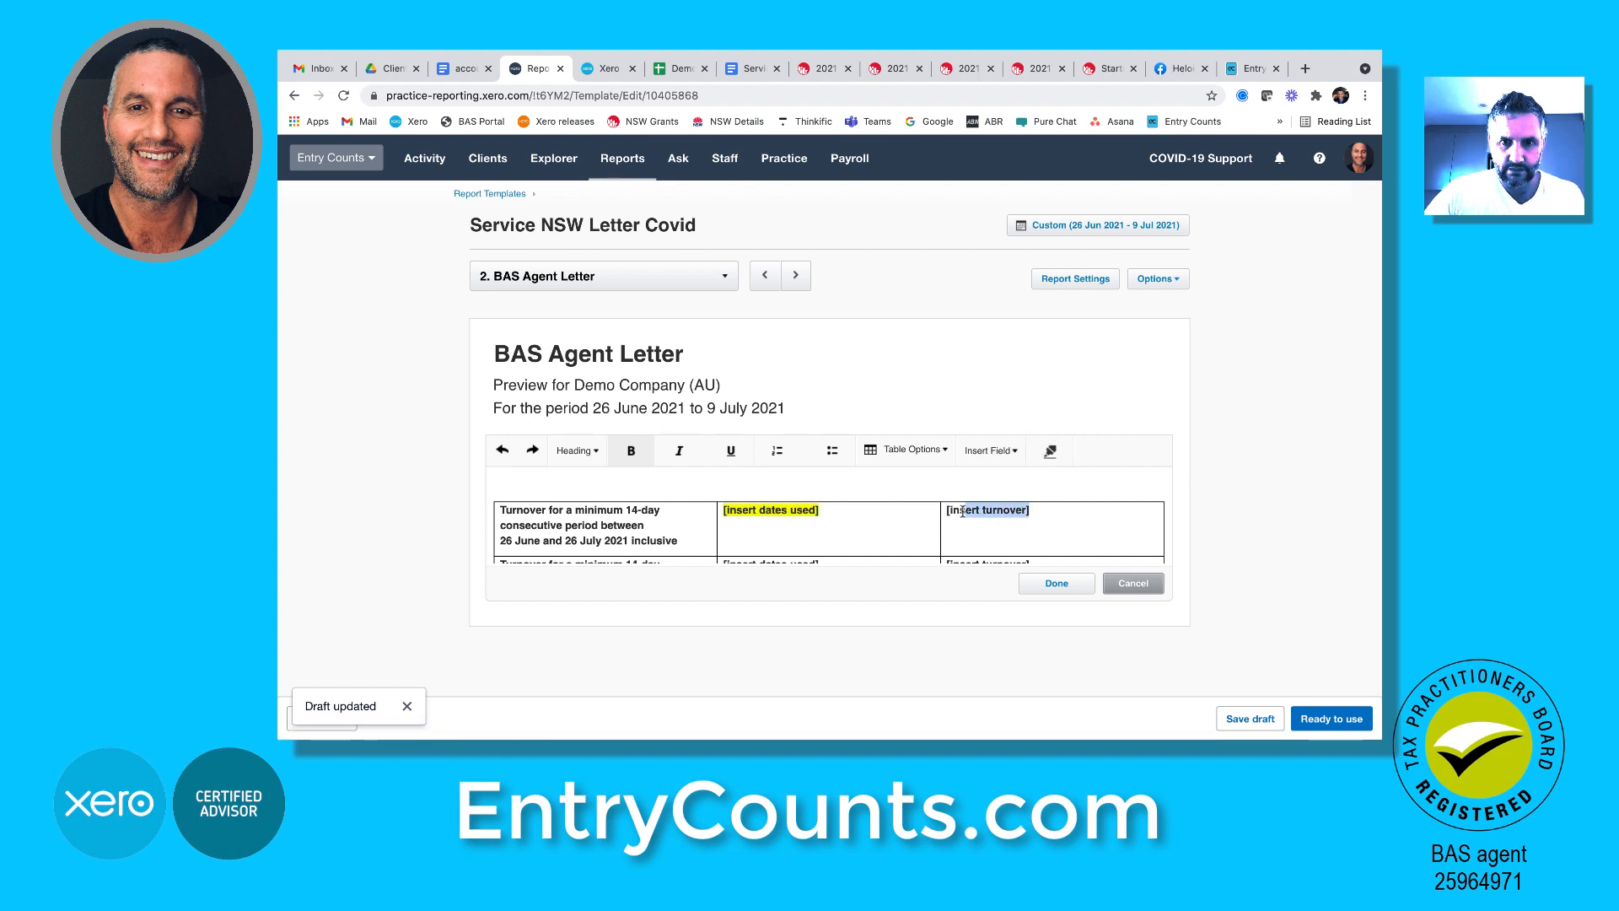
left_click(1049, 451)
Highlight the "[insert dates used]" and "[insert turnover]" placeholders in yellow in the 2019 turnover row
scroll(835, 521, "down", 1)
left_click_drag(823, 525, 726, 529)
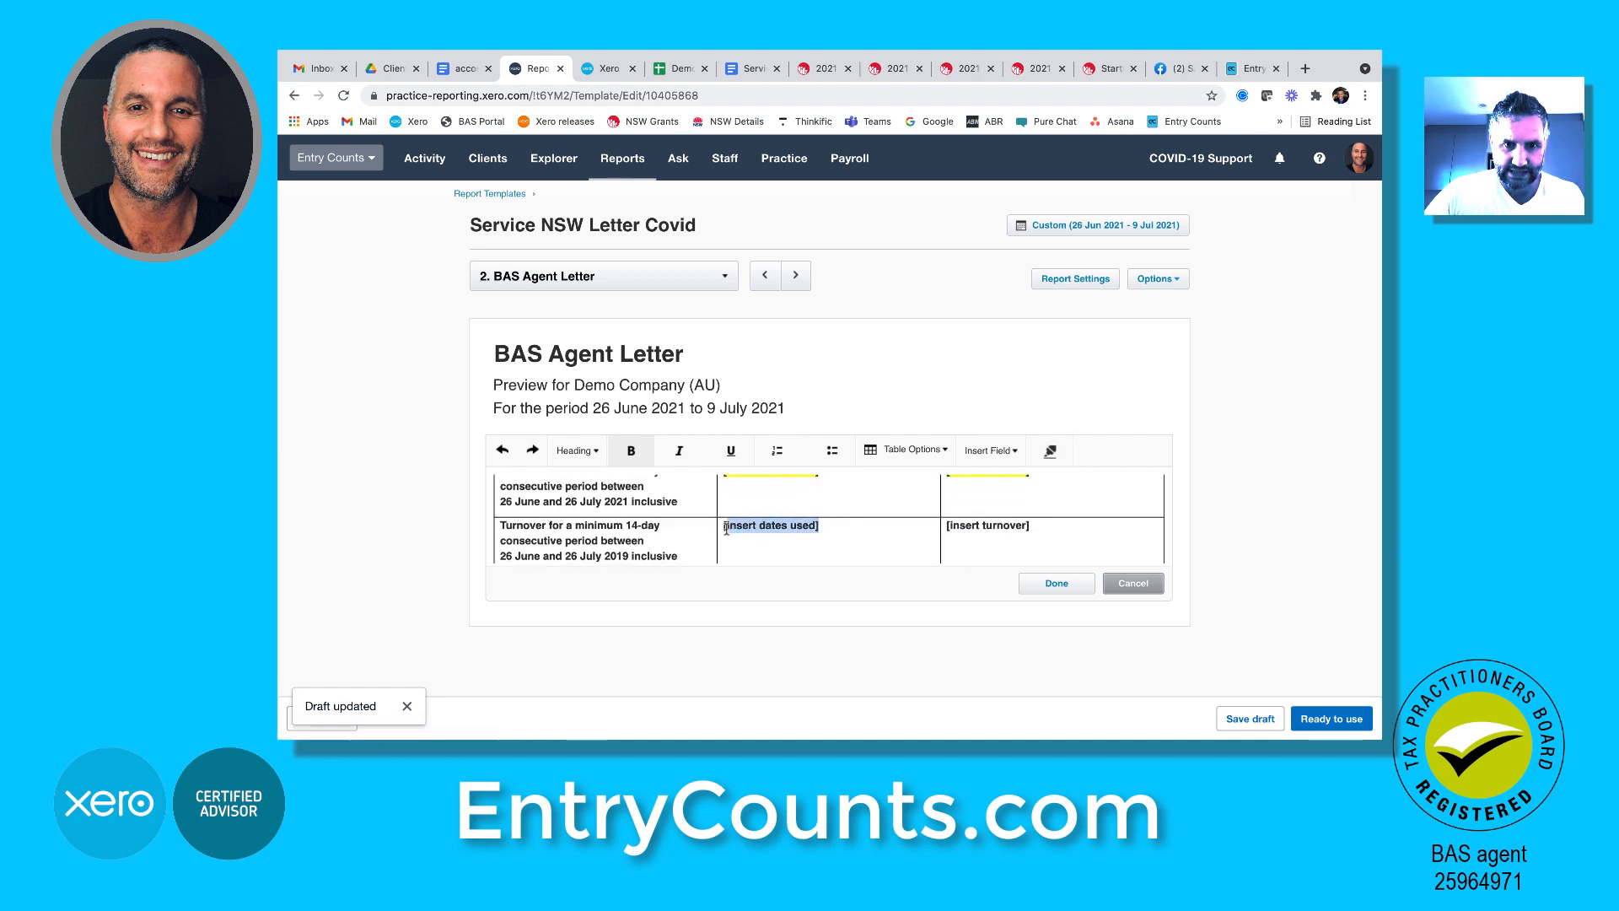
left_click(1050, 451)
left_click_drag(1030, 525, 948, 529)
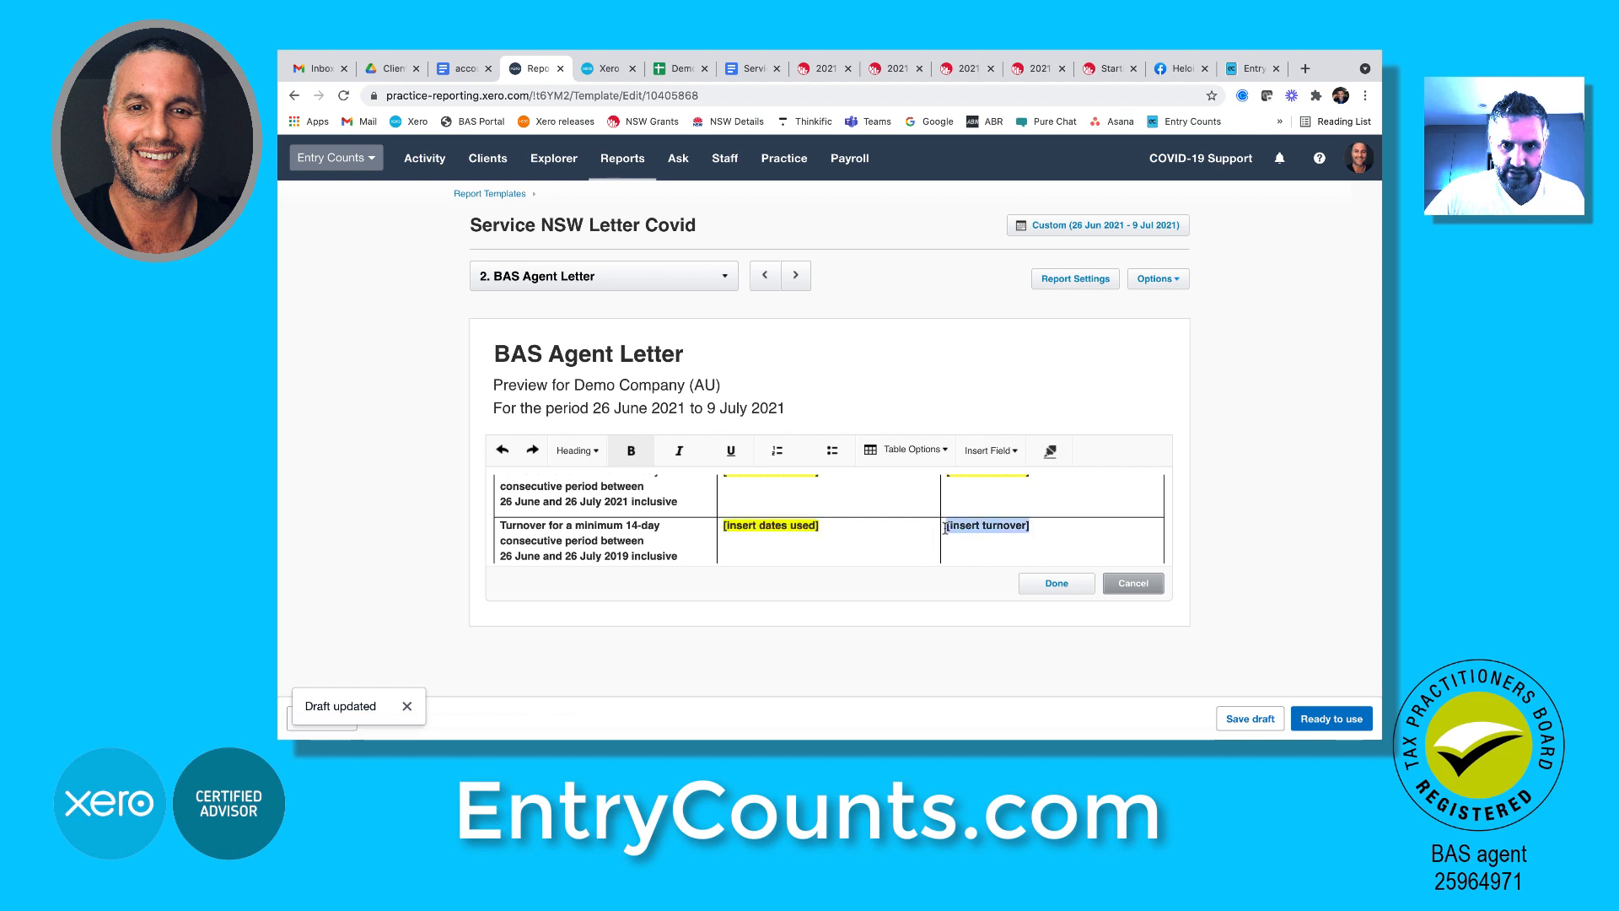
left_click(1049, 451)
Highlight the "[insert decline in turnover %]" placeholder in yellow, finish editing the text block and review the letter
scroll(1054, 518, "down", 1)
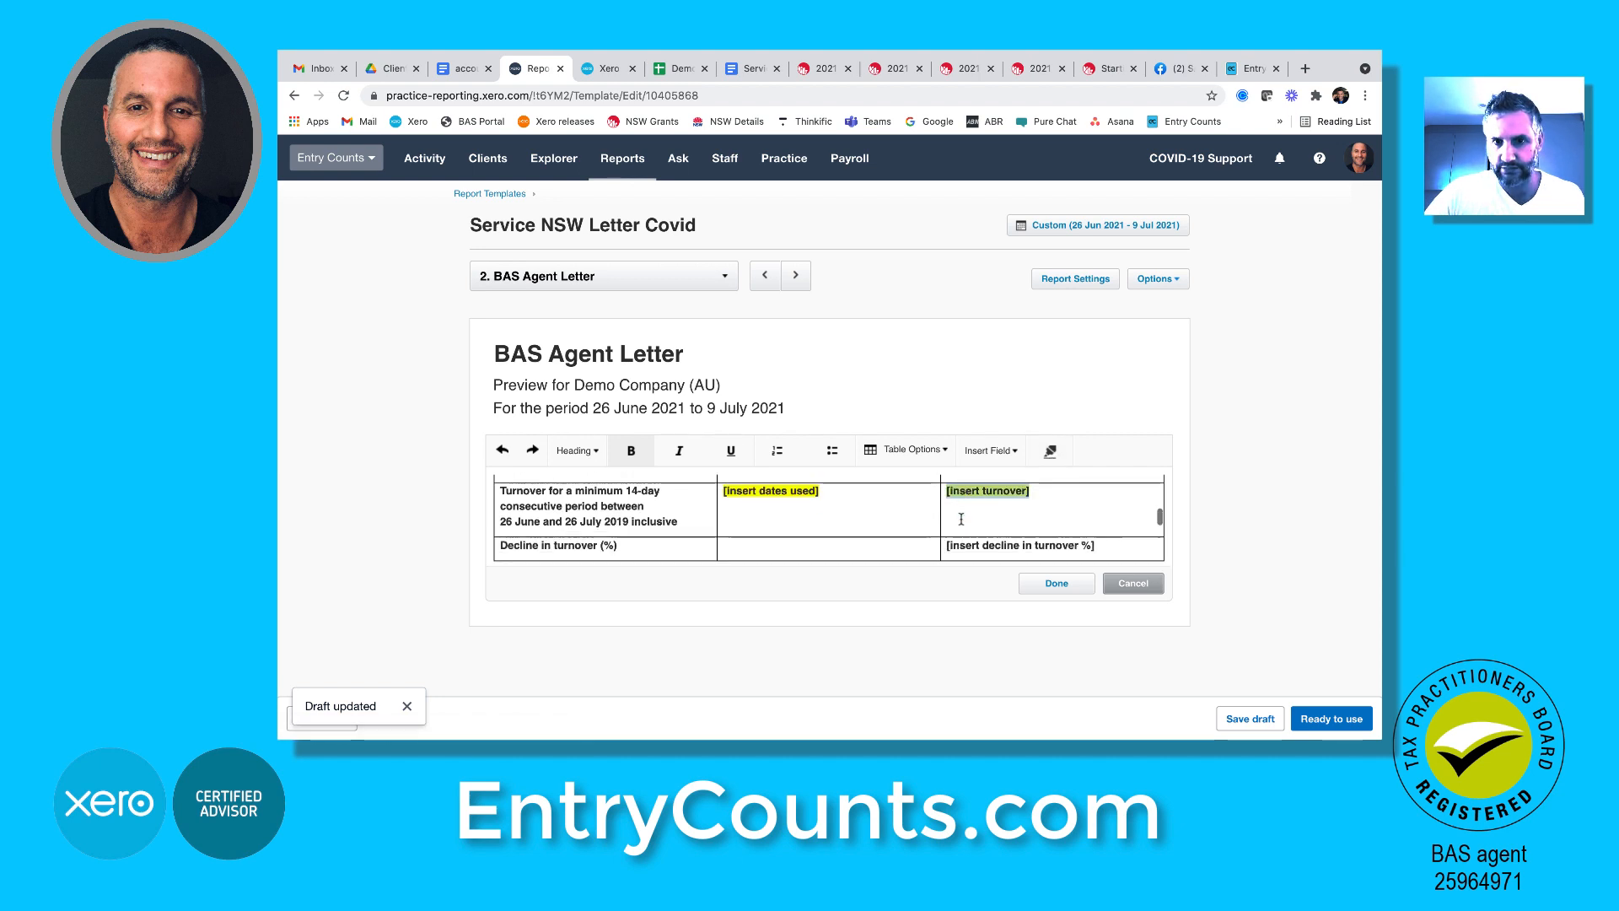
left_click(1129, 541)
scroll(1096, 523, "down", 1)
left_click_drag(1134, 511, 945, 510)
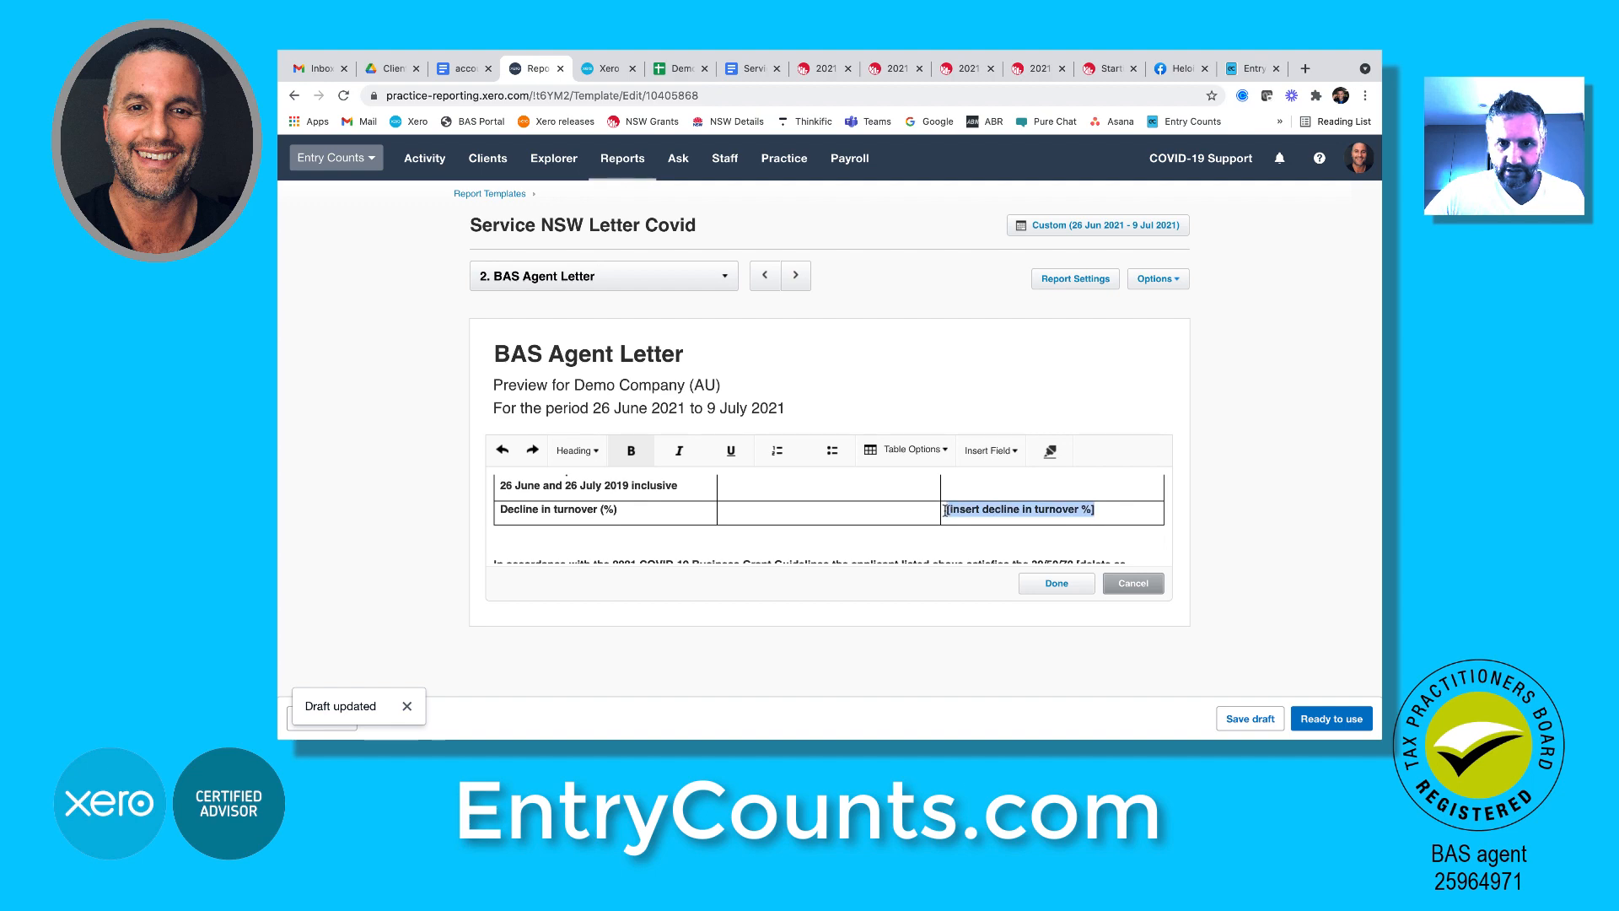
left_click(1050, 451)
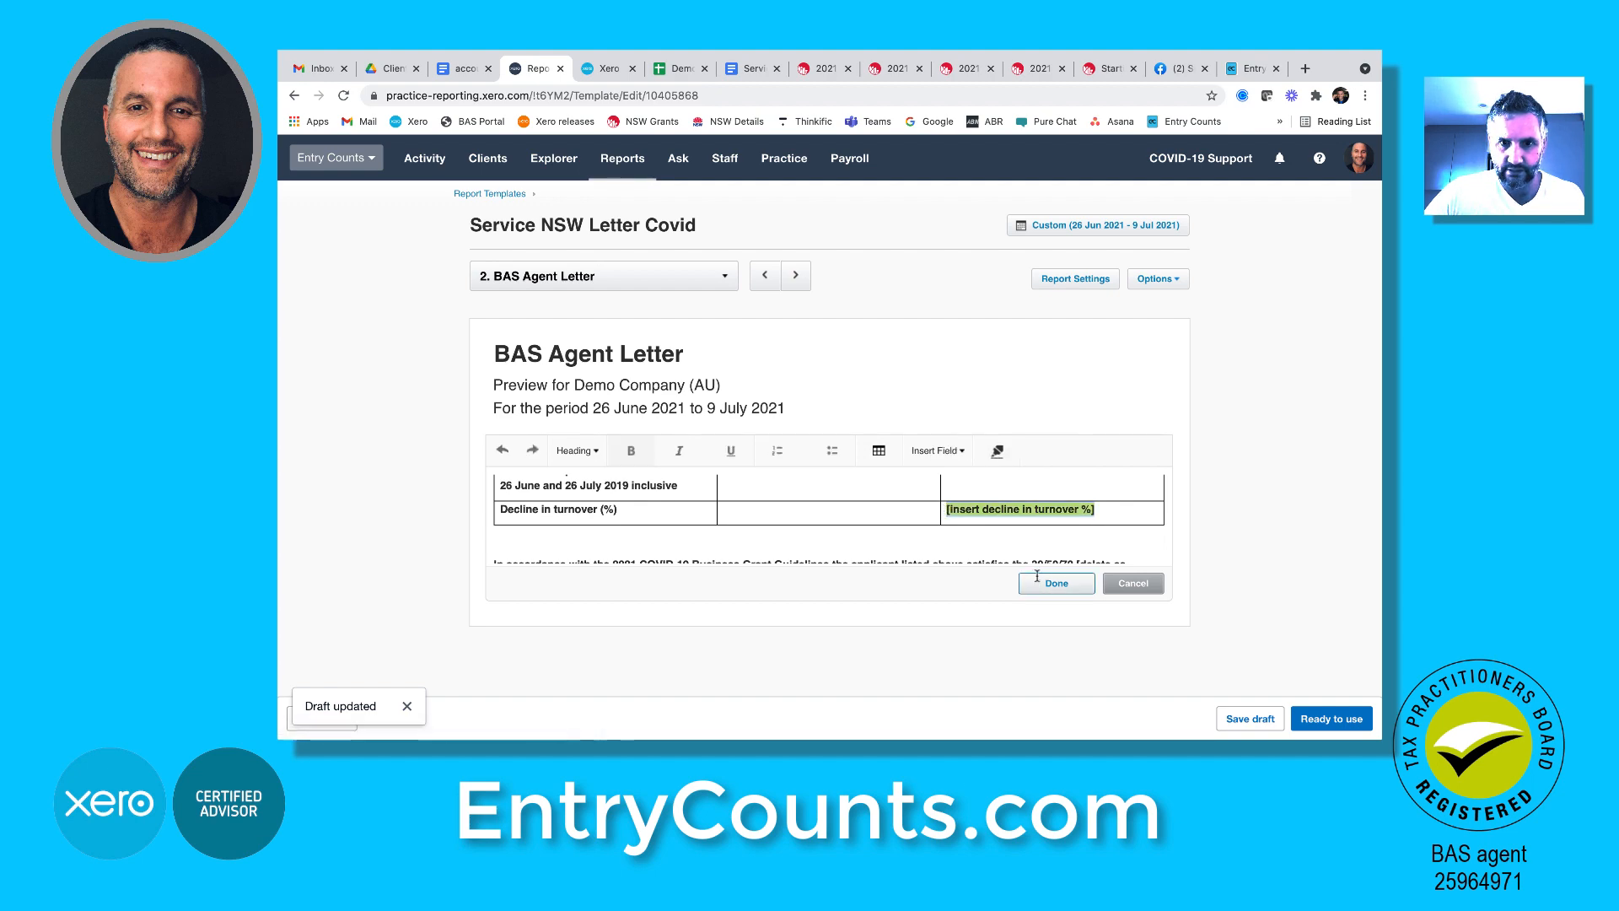
left_click(1057, 583)
scroll(784, 489, "down", 5)
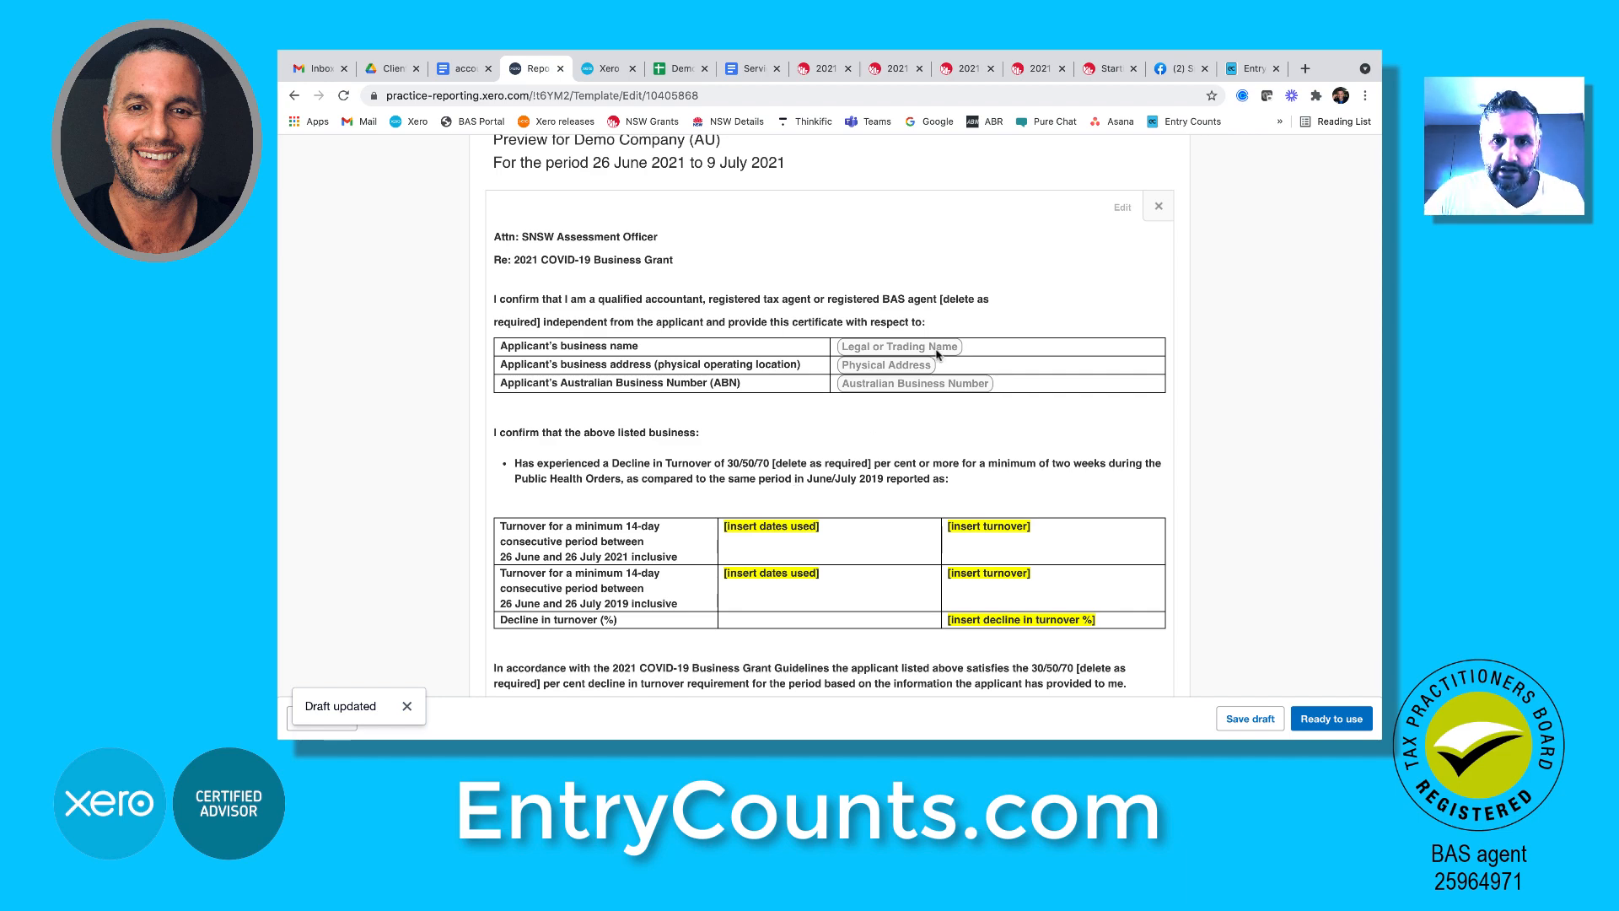
scroll(920, 465, "down", 1)
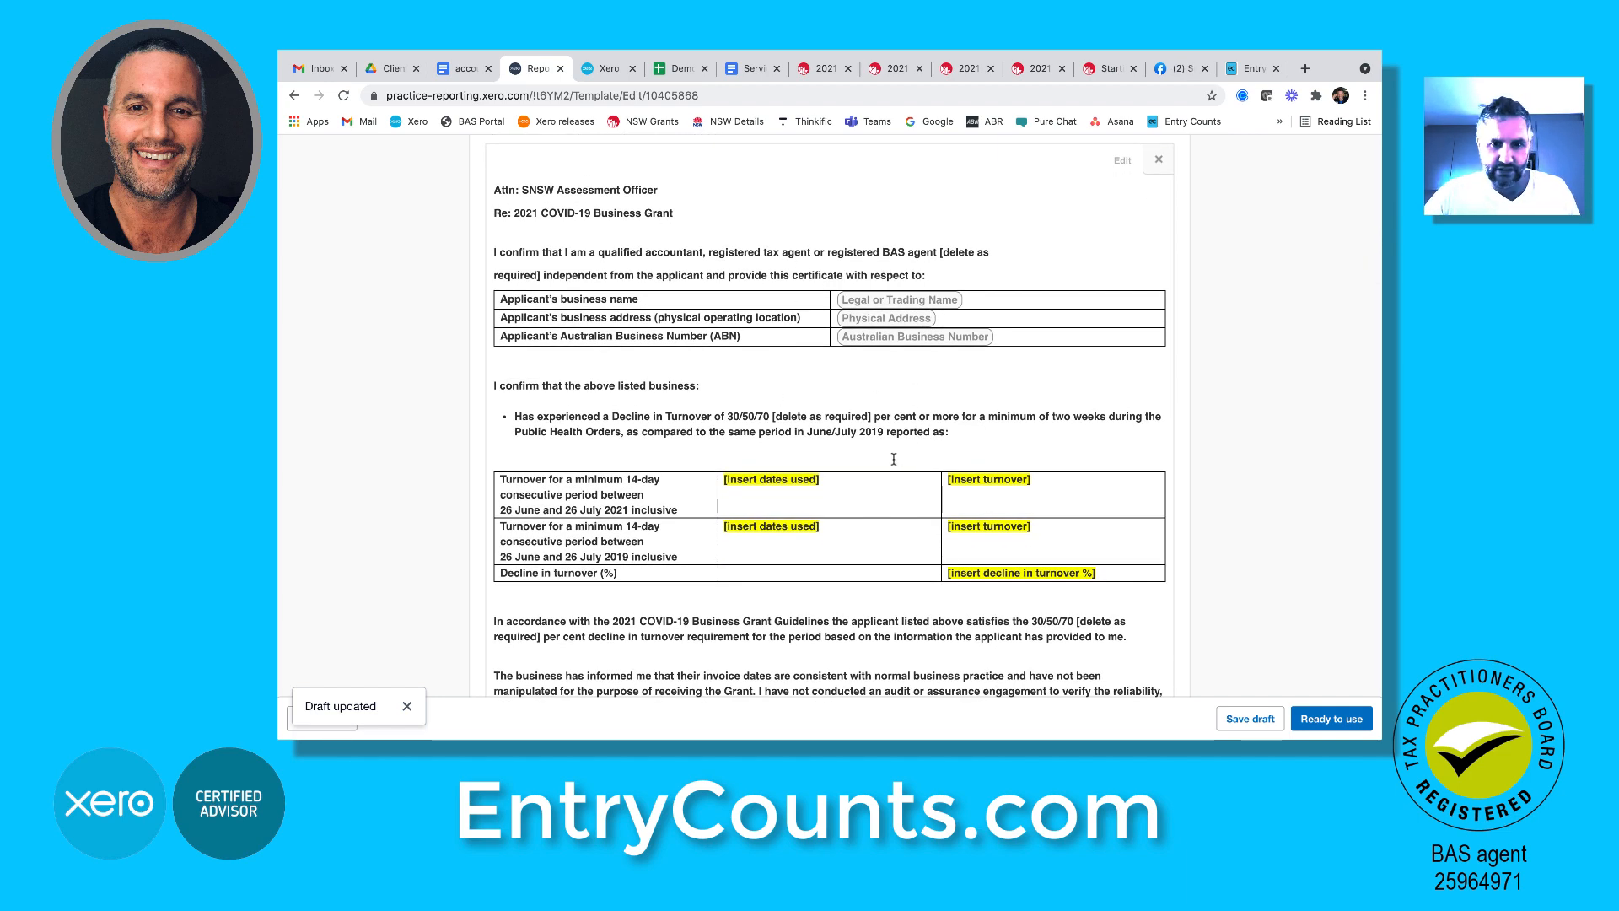
scroll(893, 458, "down", 1)
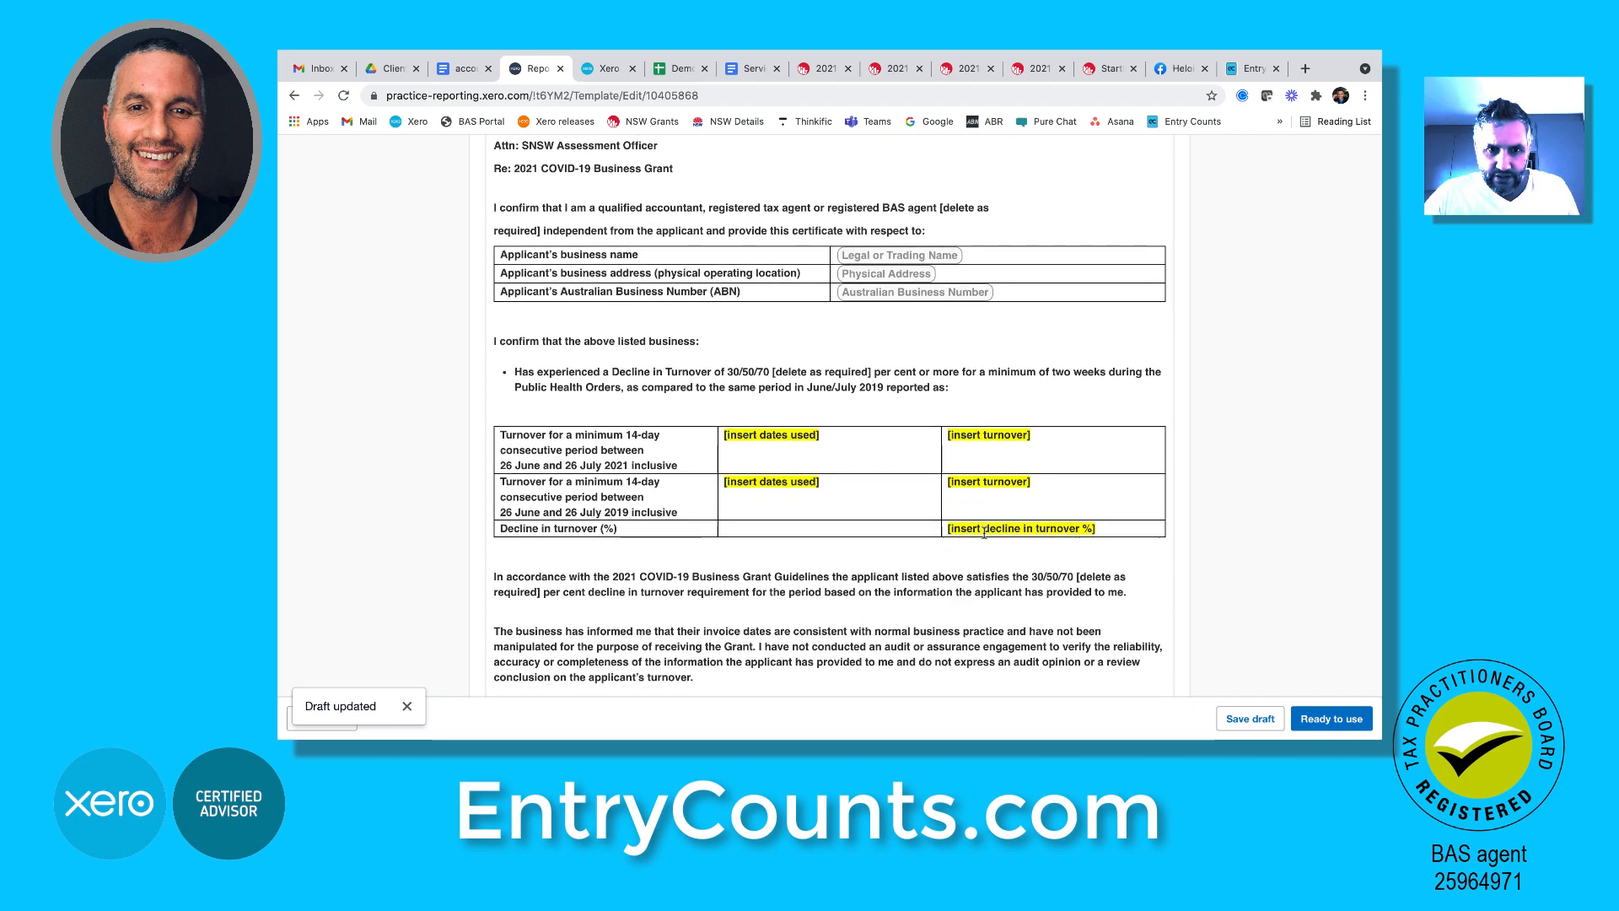
Reopen the letter text for editing and add an underlined signature line above the "[Signature of qualified accountant, registered tax agent or registered BAS agent]" placeholder
scroll(984, 531, "down", 1)
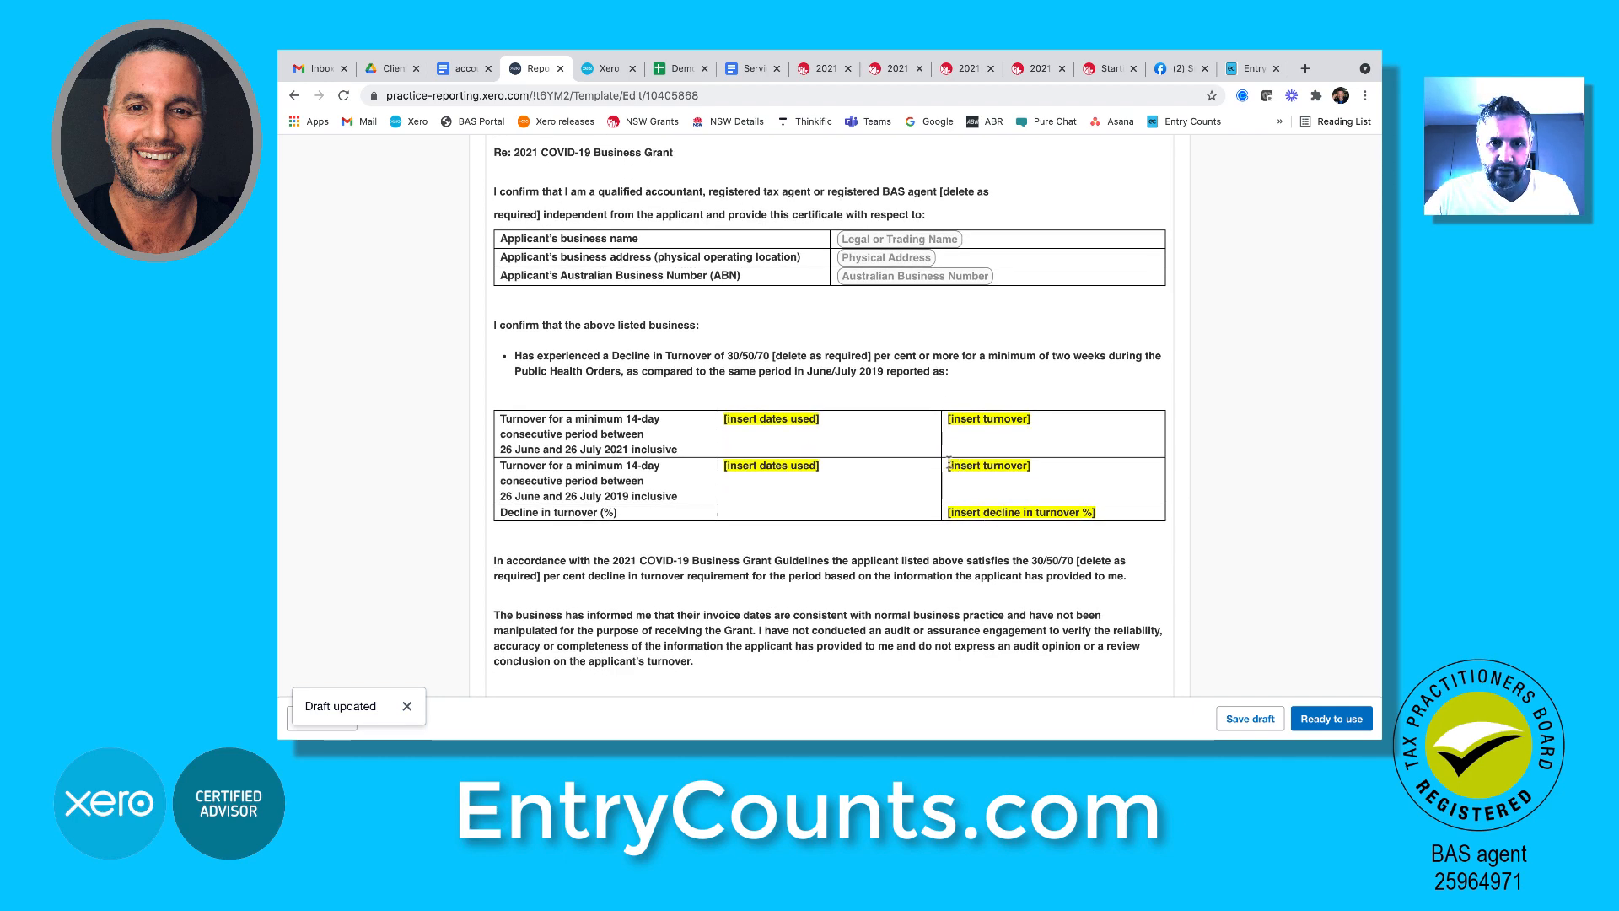
scroll(823, 458, "down", 1)
scroll(898, 459, "down", 4)
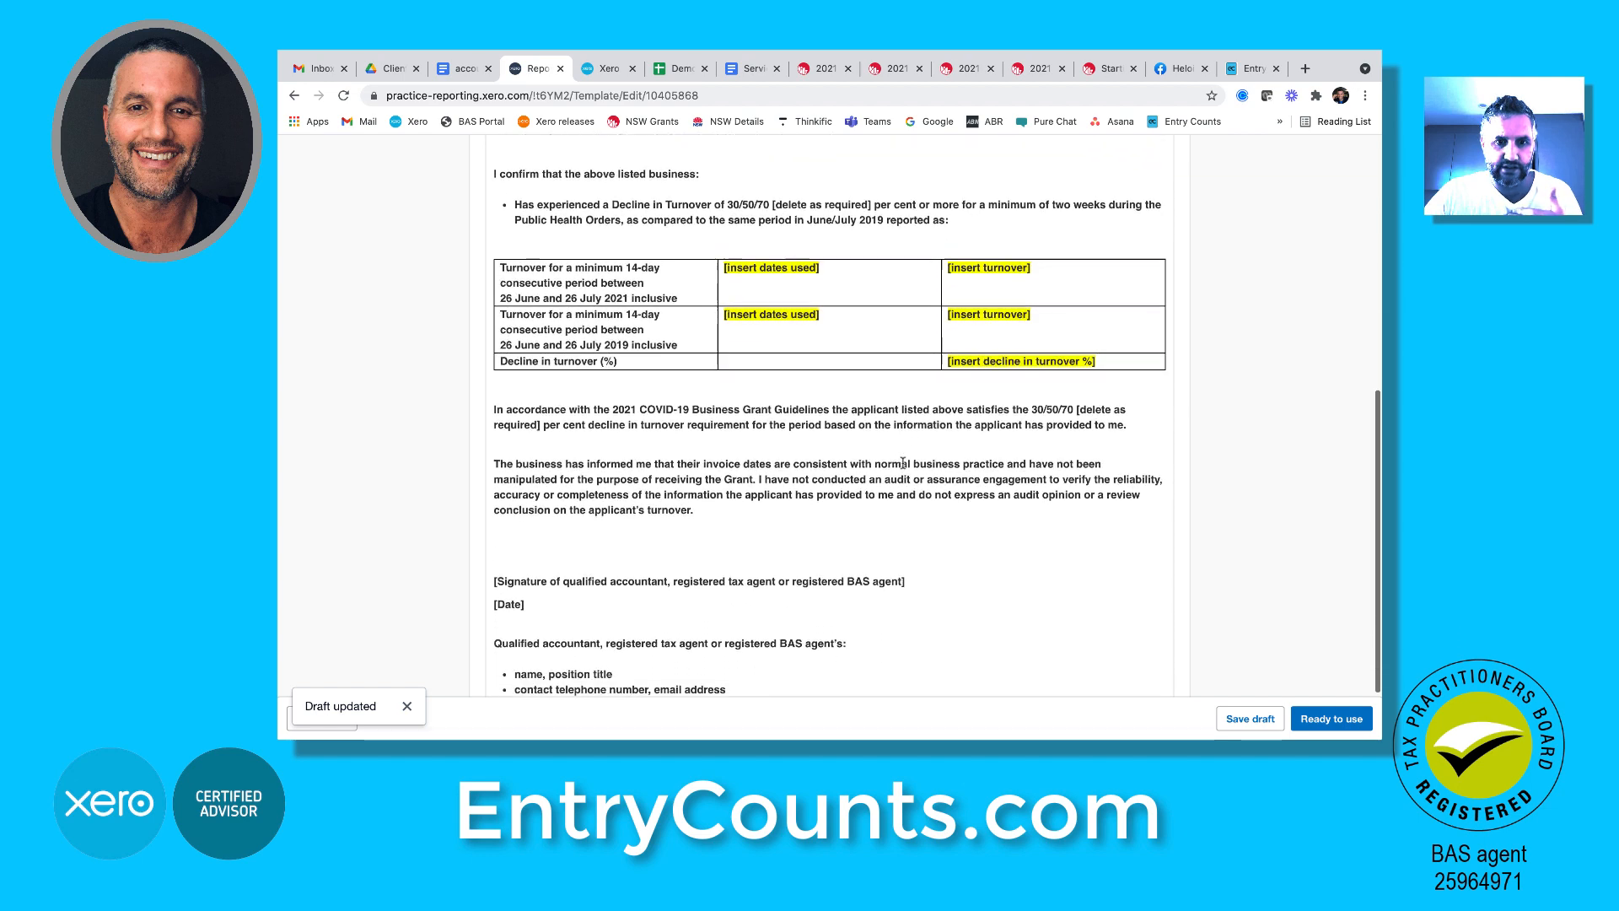
left_click(808, 470)
scroll(808, 486, "down", 5)
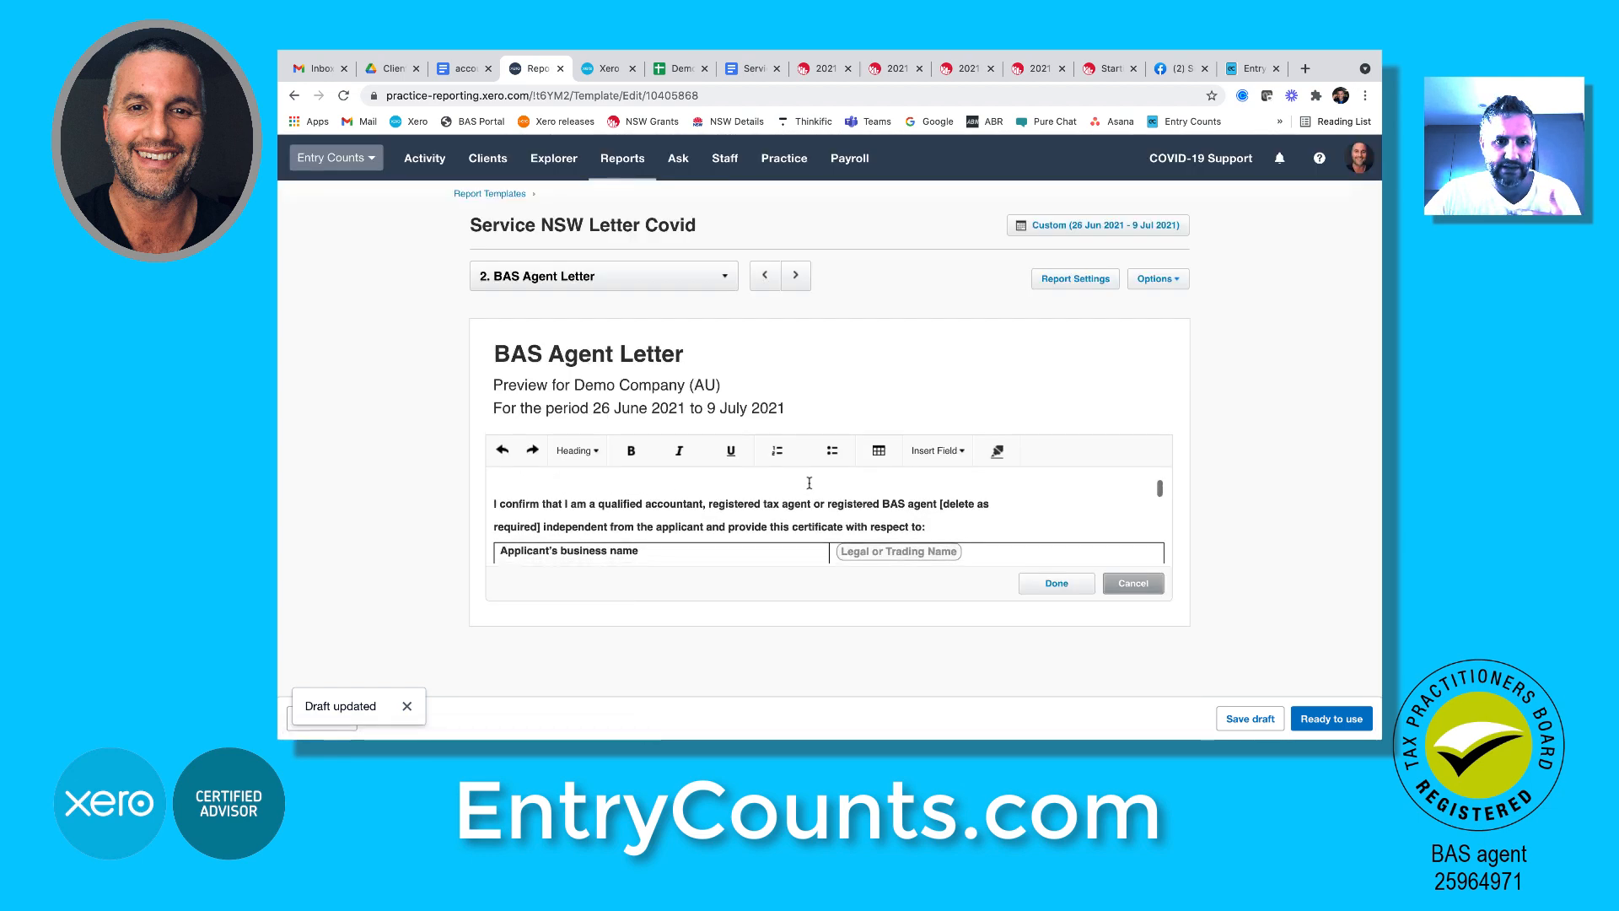
scroll(808, 486, "down", 8)
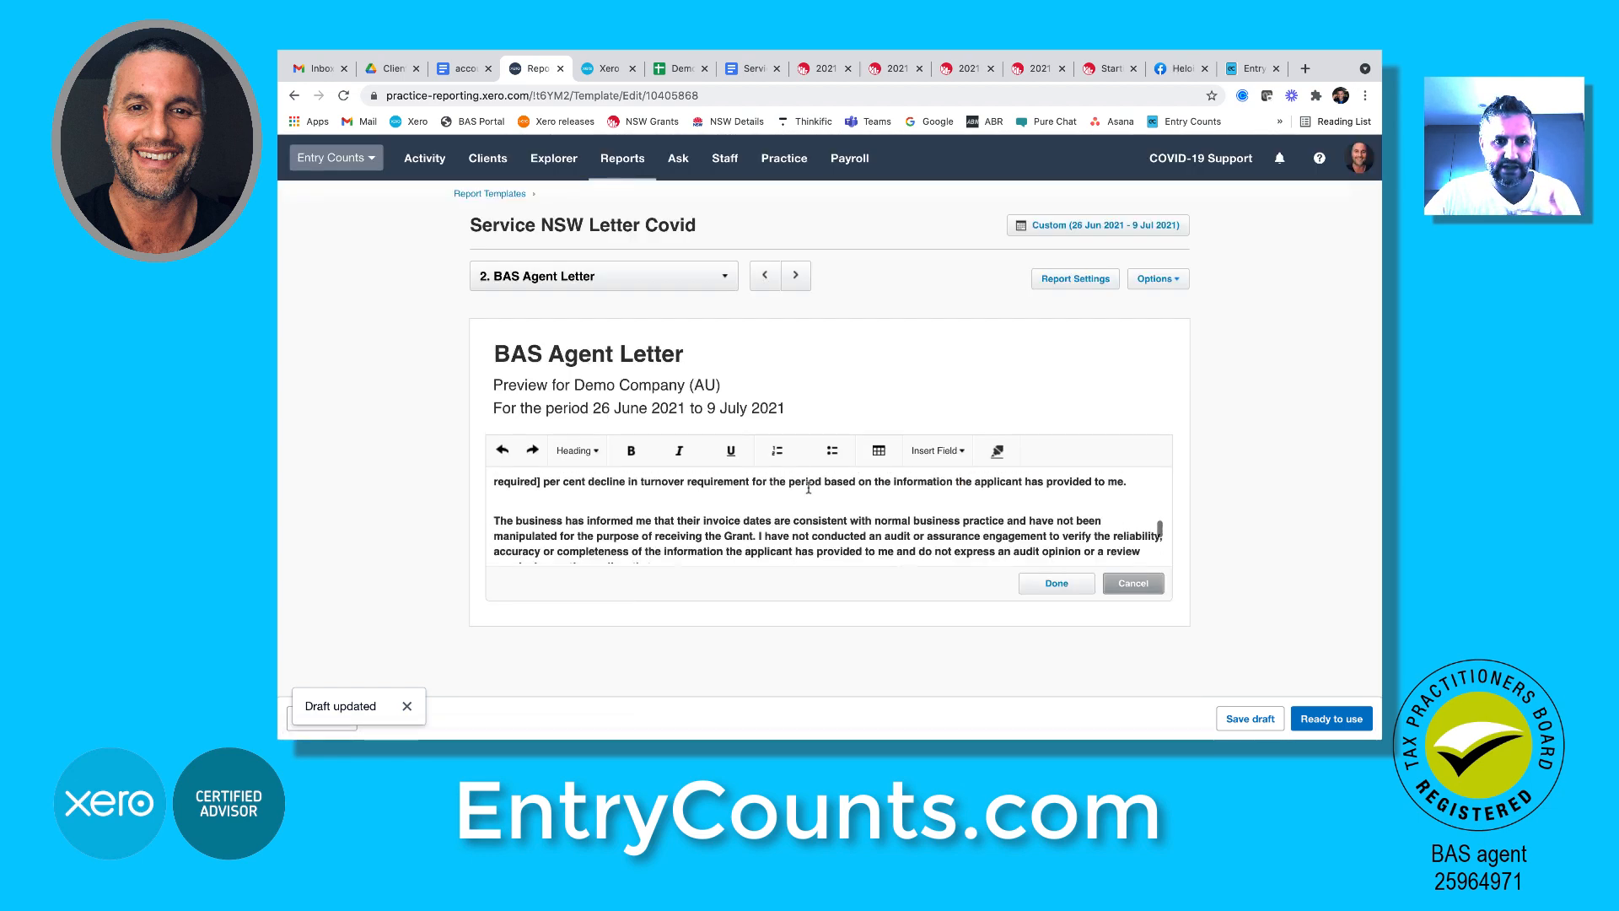
left_click(743, 493)
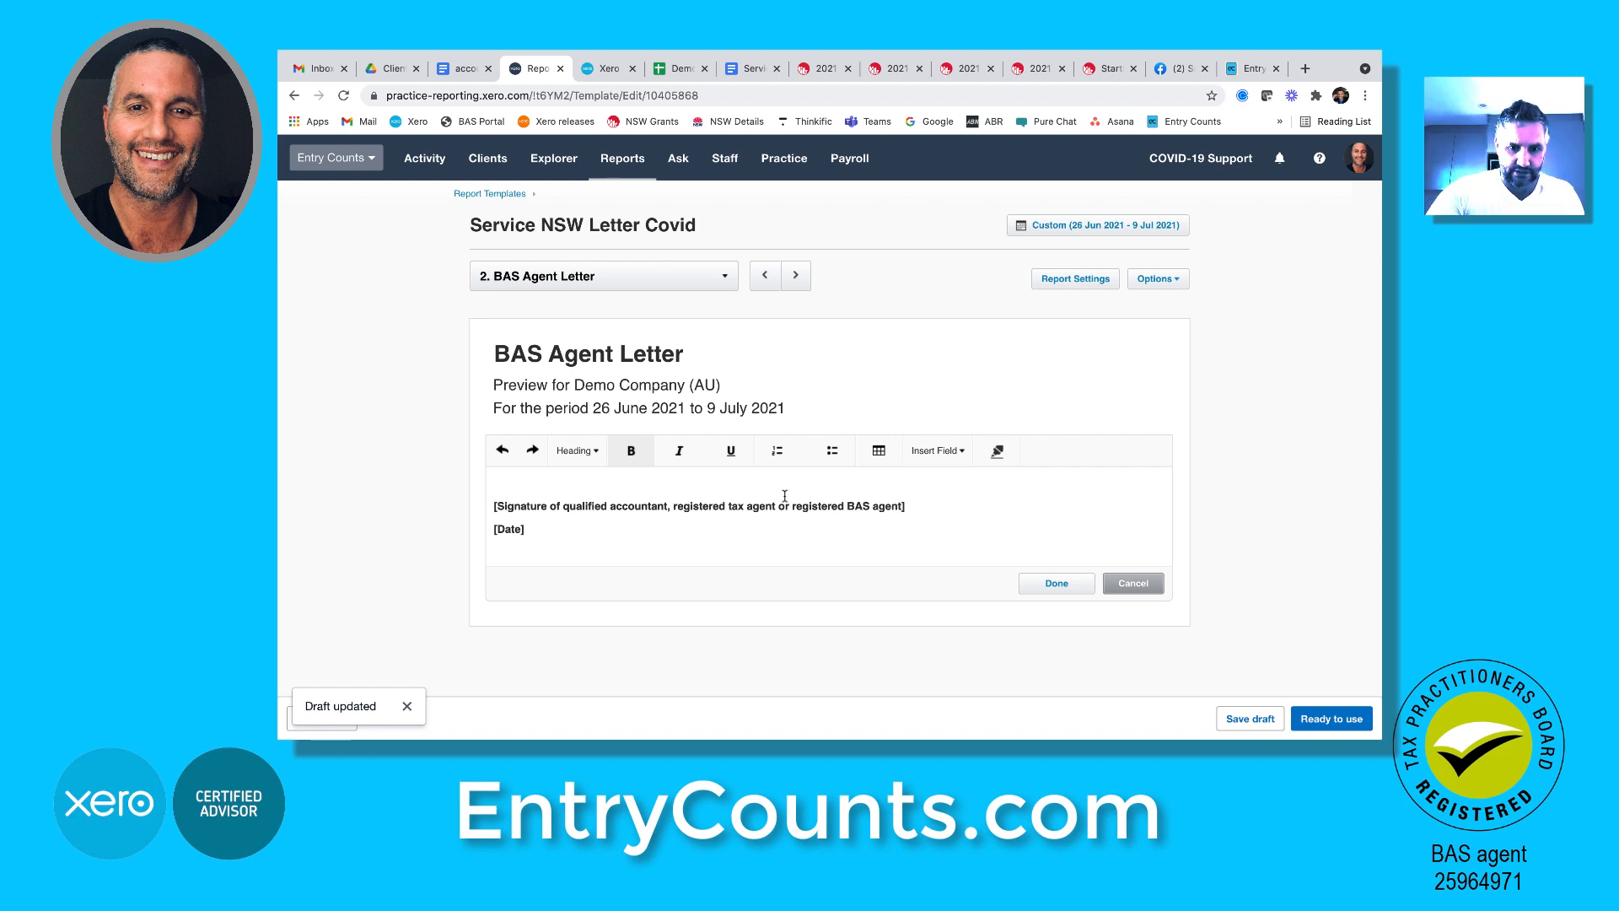
key("super+u")
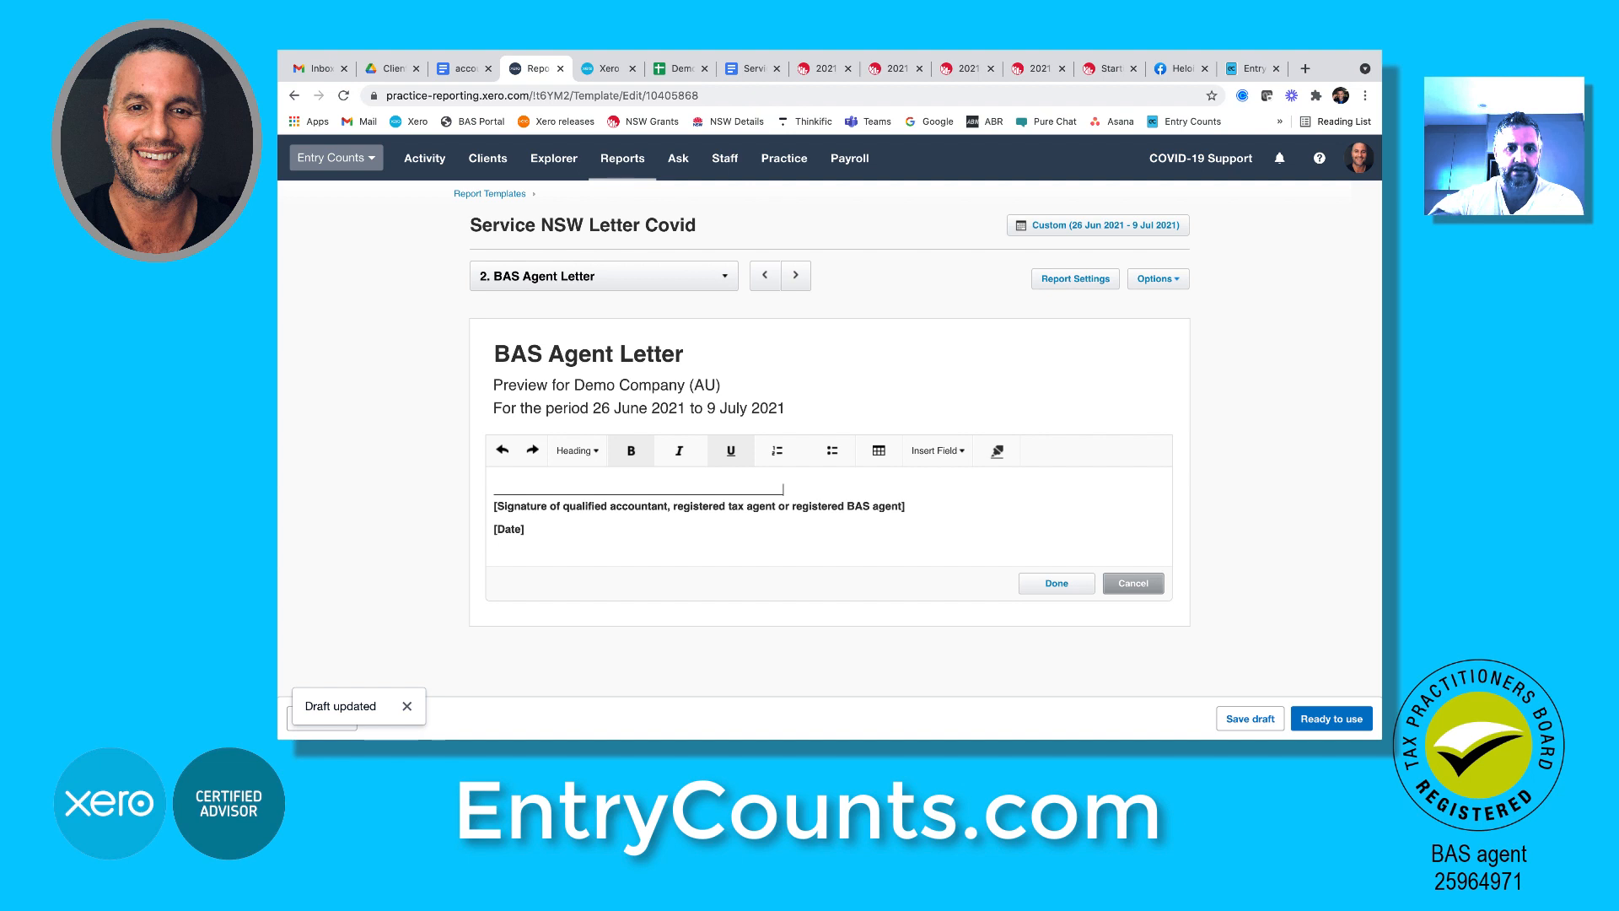
Remove the signature placeholder text, replace "[Date]" with "Date:" and add a blank line below it
triple_click(787, 508)
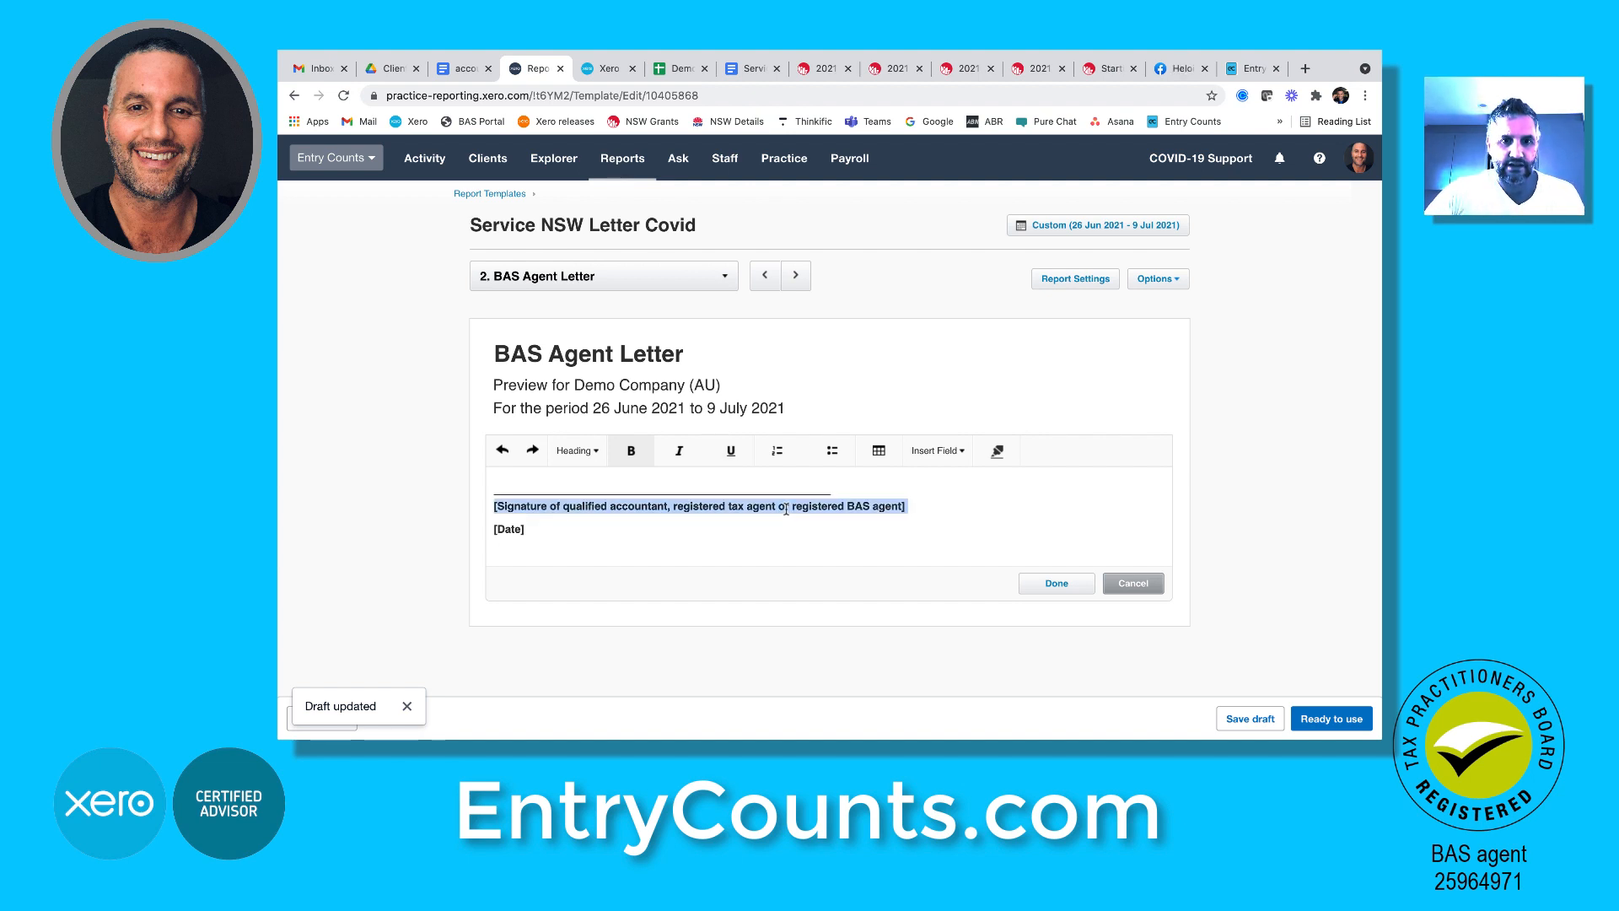
key("BackSpace")
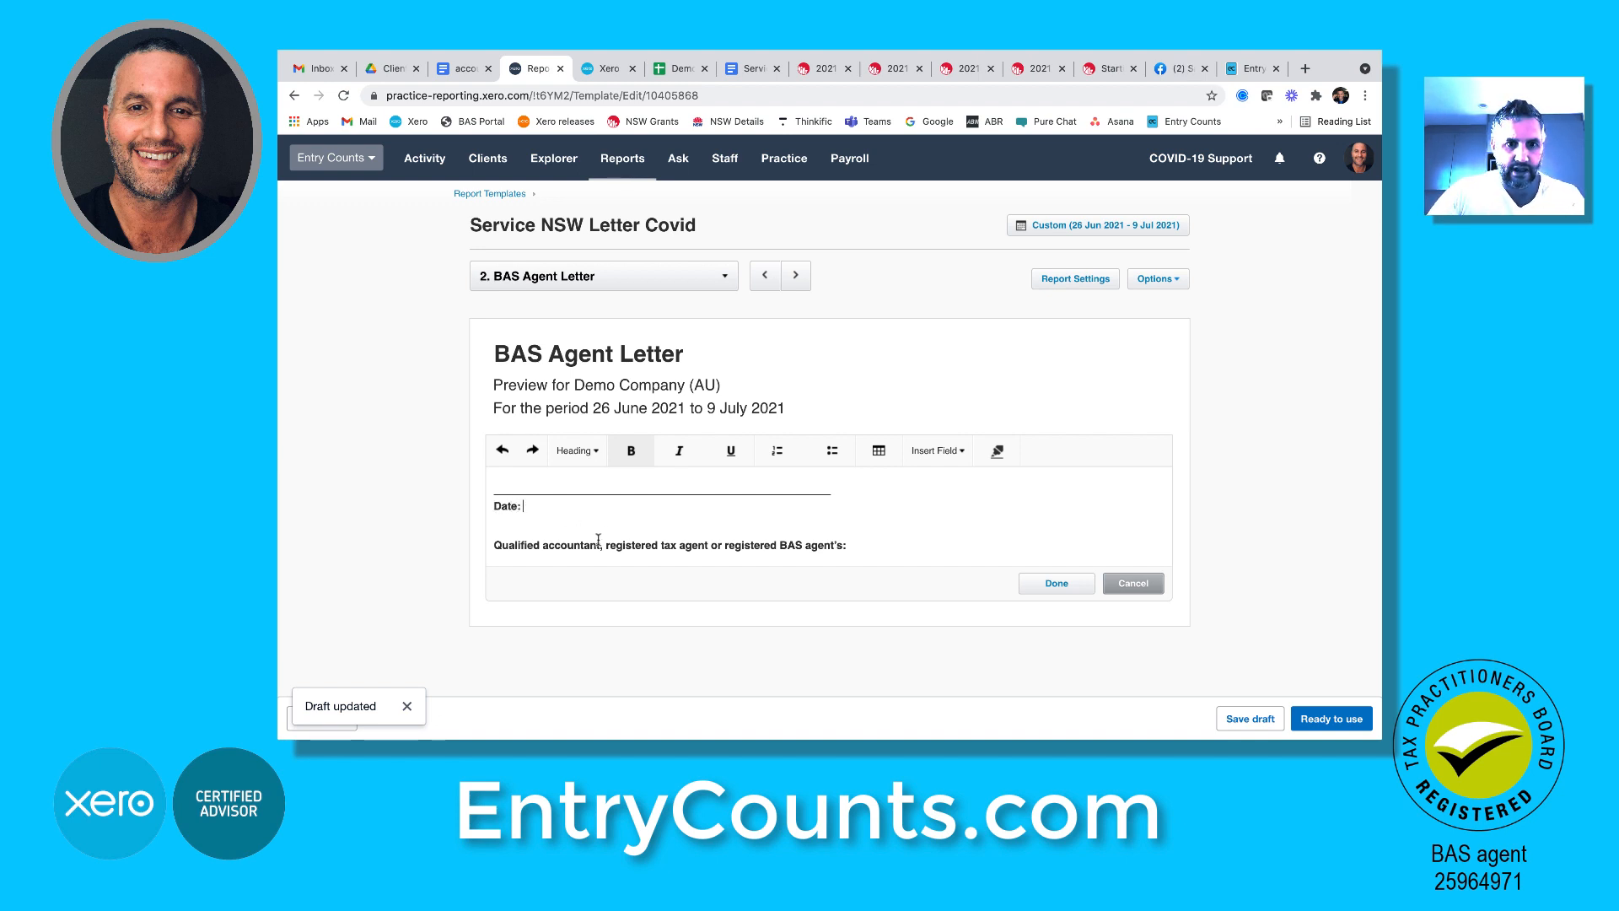
key("Return")
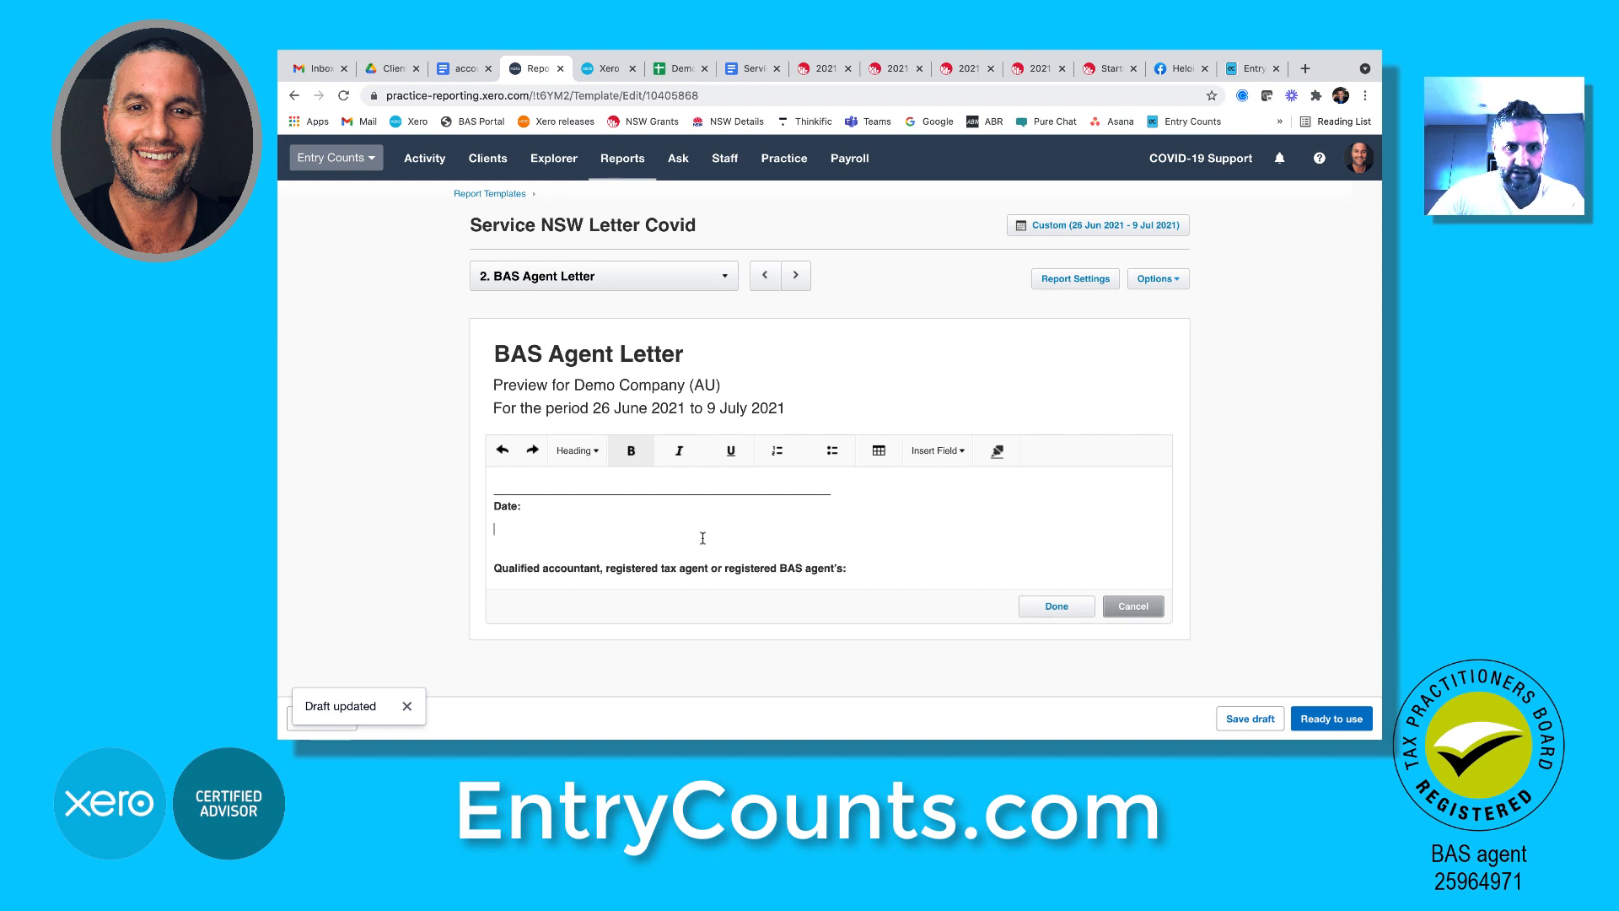
Insert the Practice Name and Address field on the line below "Date:"
left_click(941, 455)
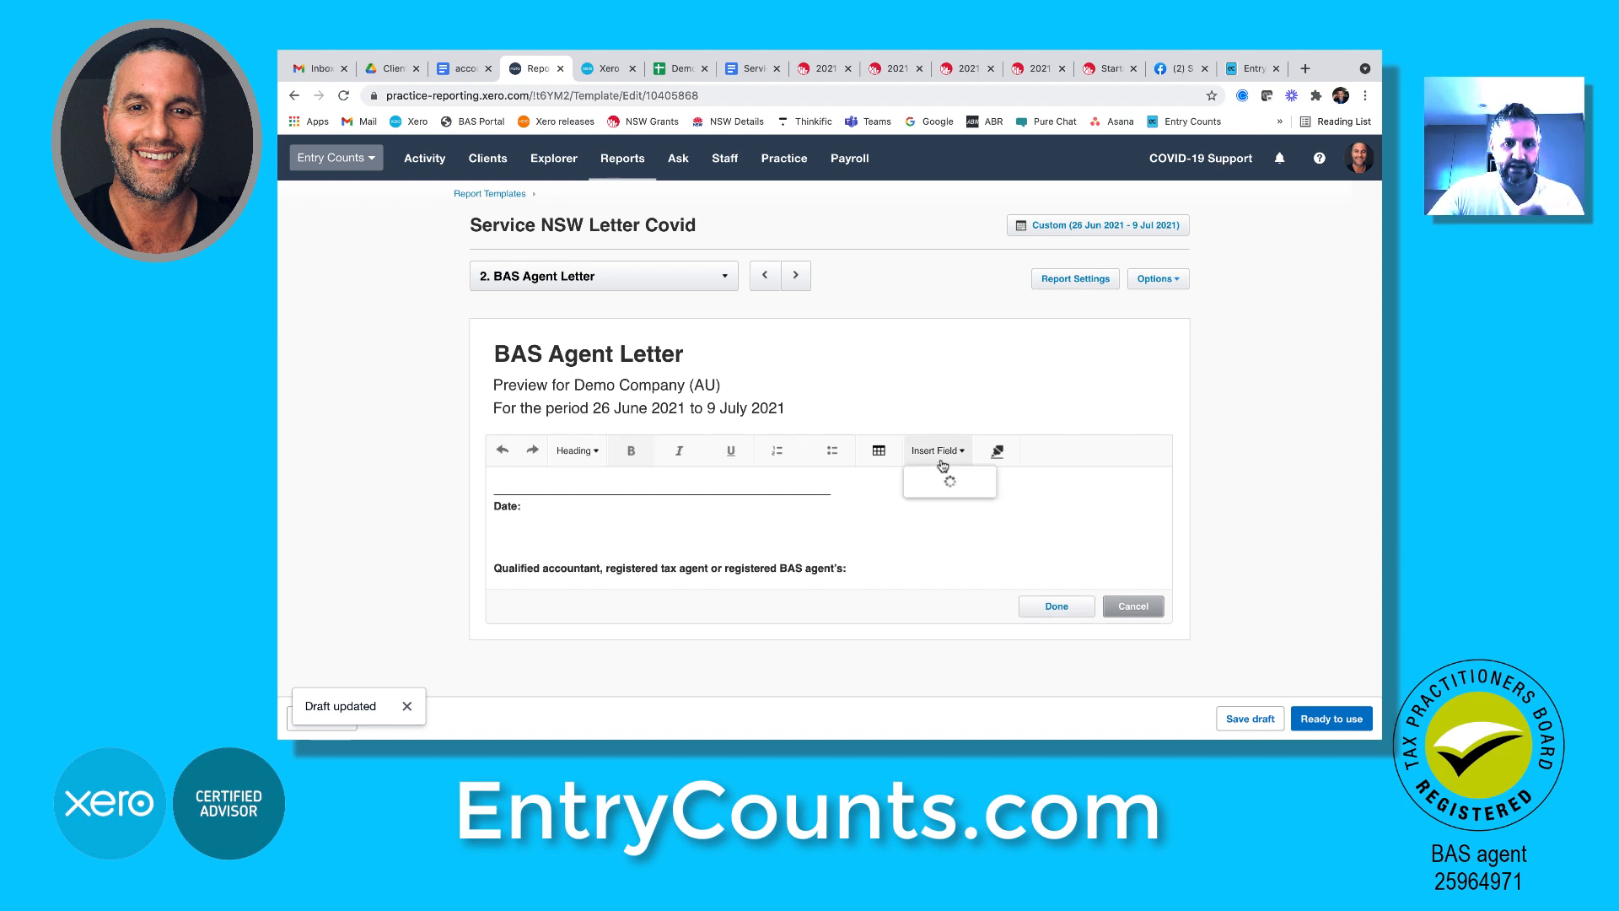
scroll(944, 421, "down", 2)
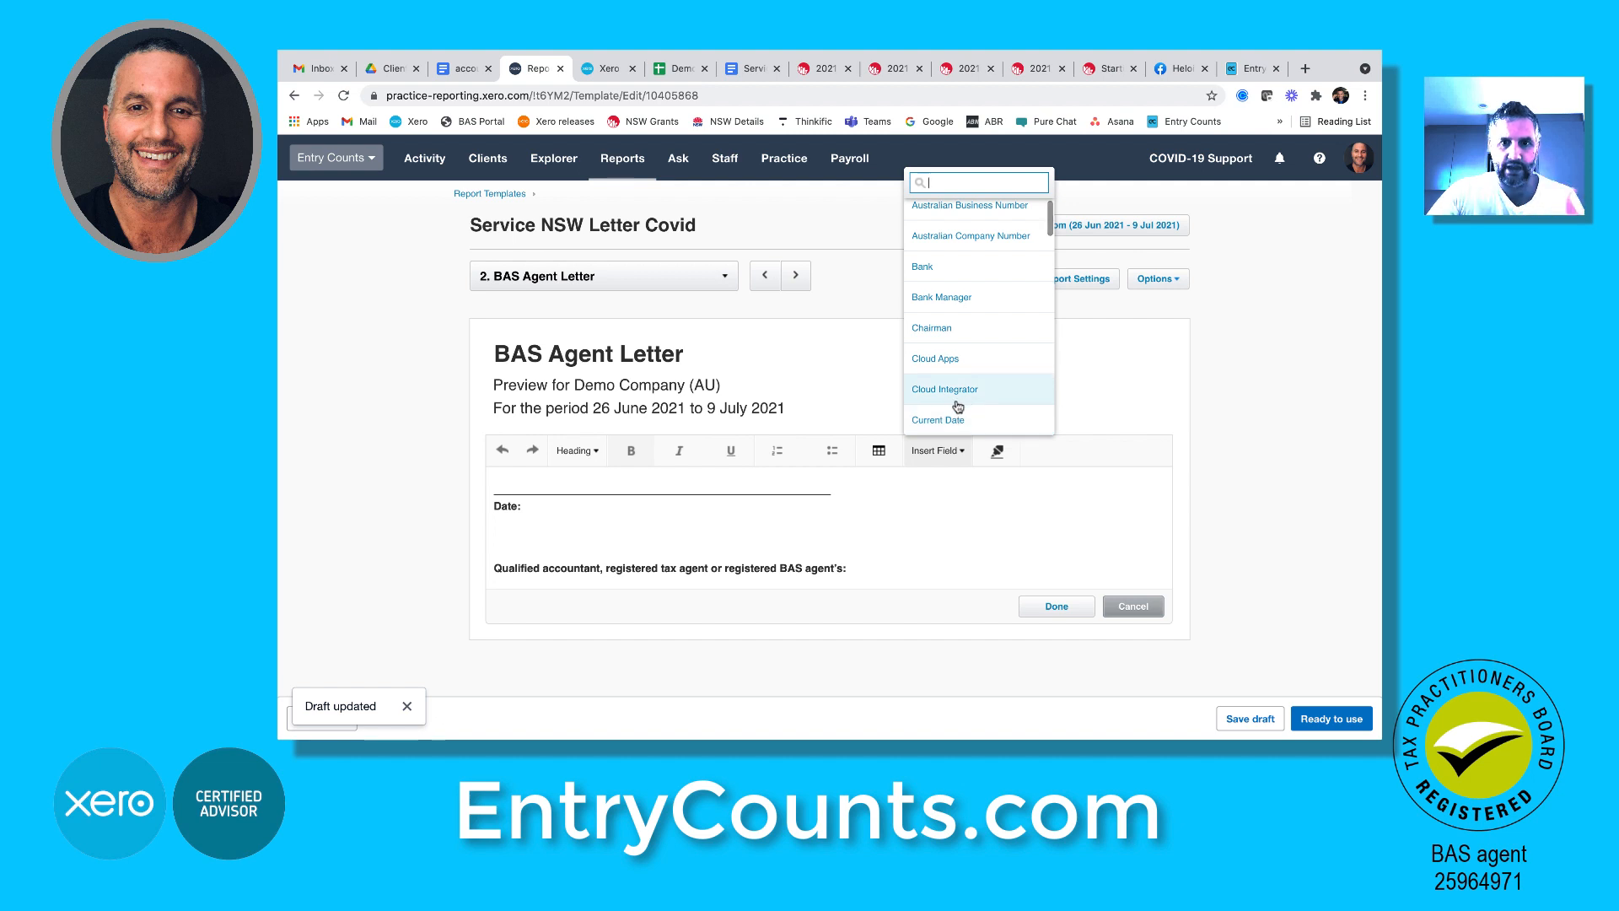
scroll(964, 405, "down", 10)
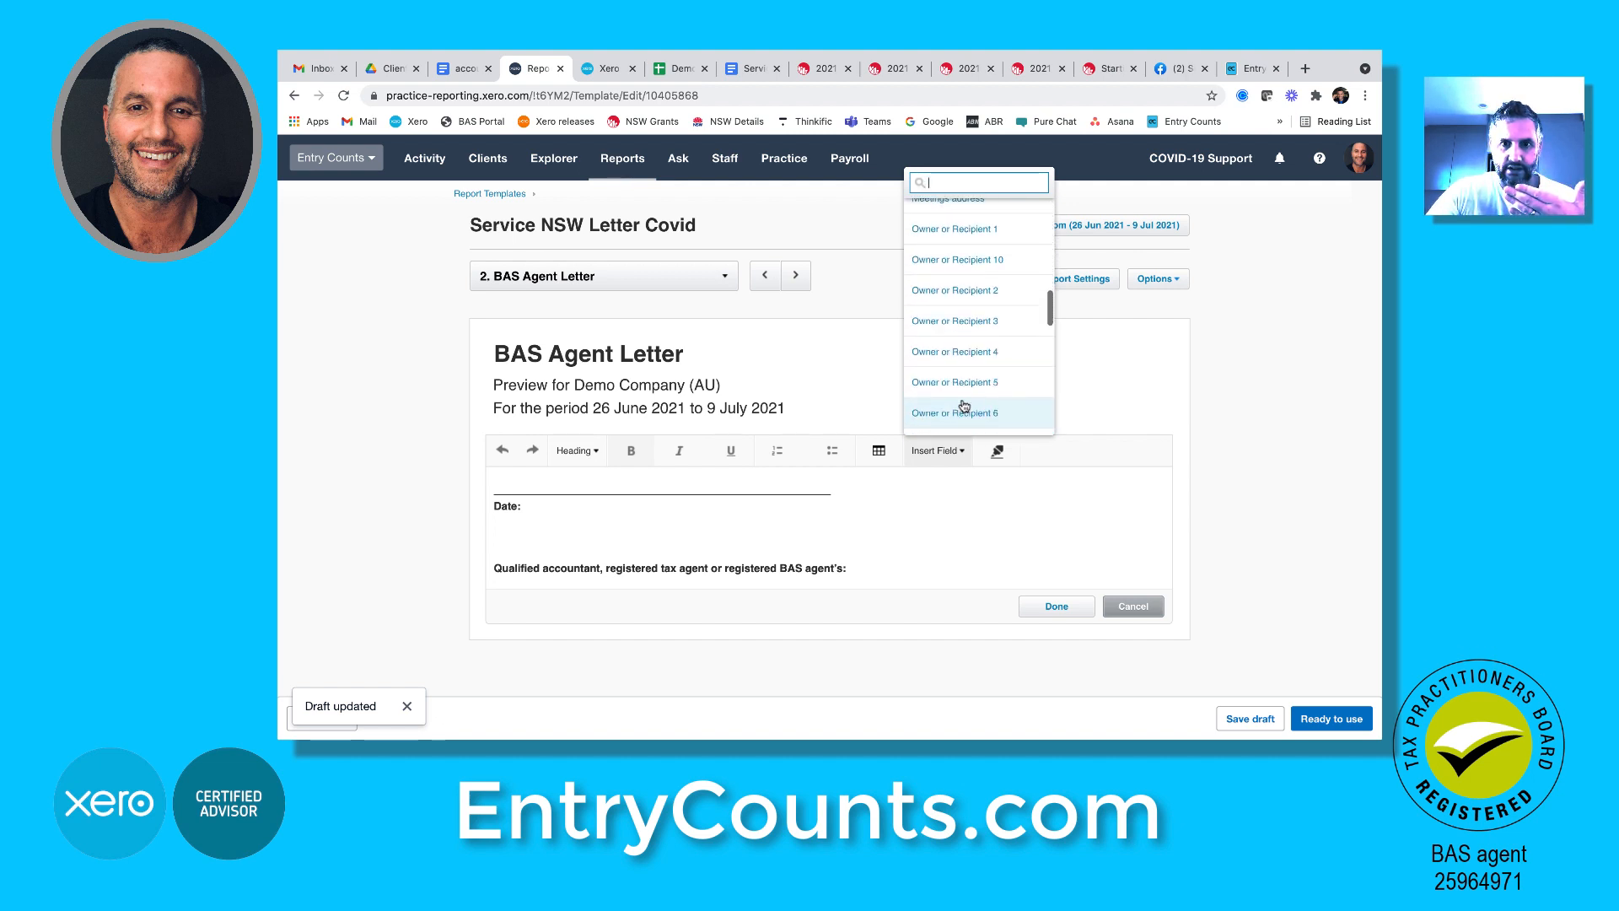
scroll(963, 406, "down", 3)
scroll(964, 406, "down", 2)
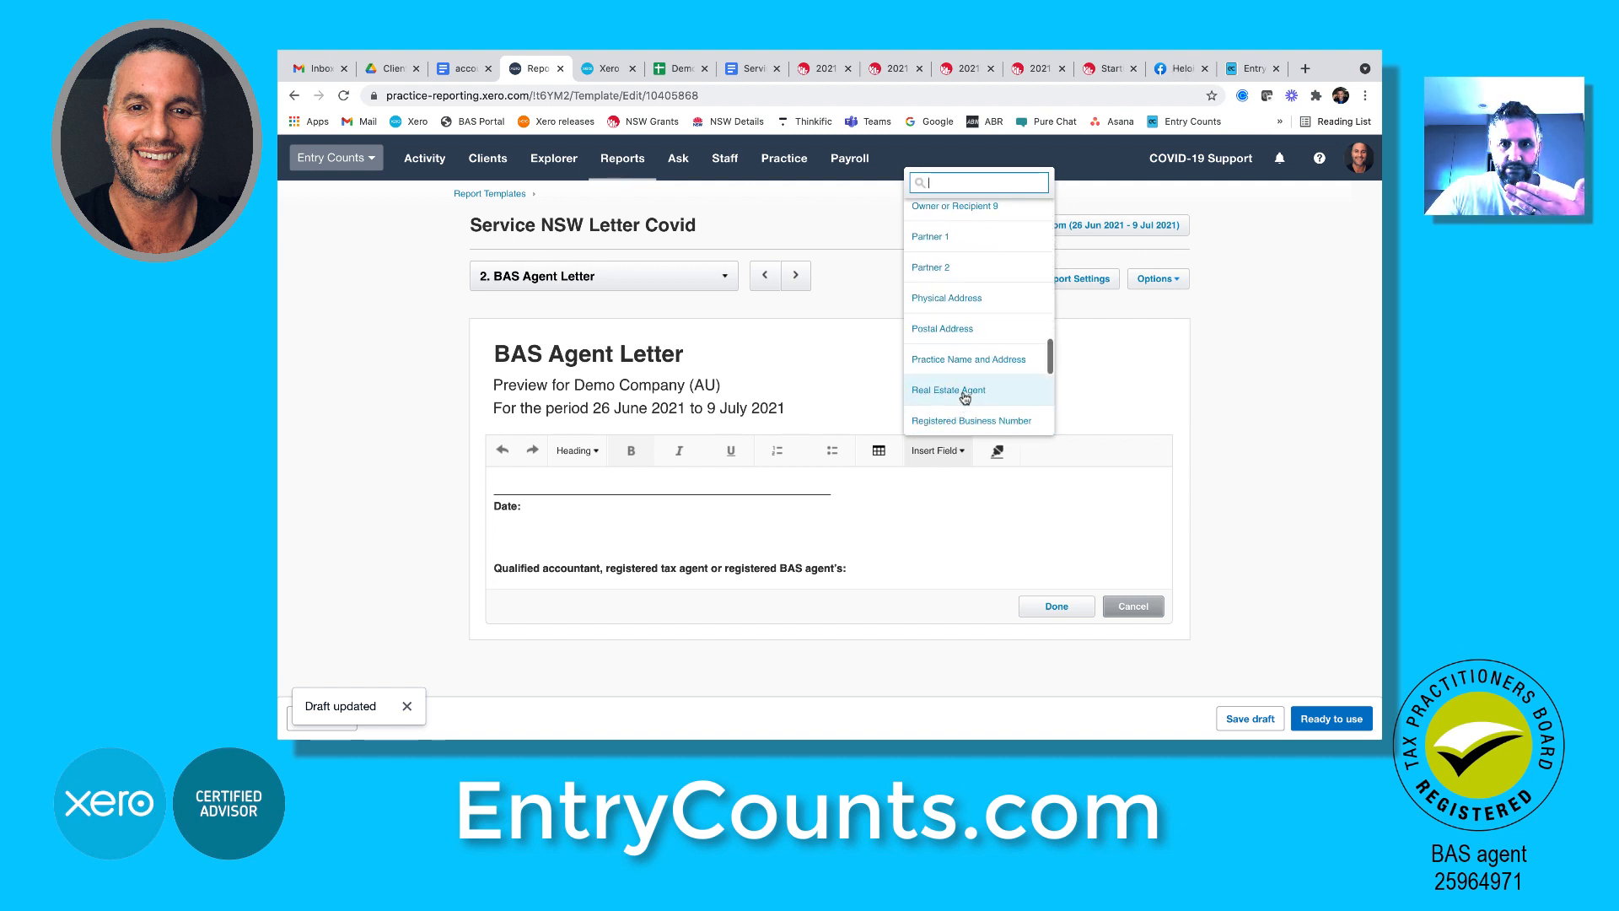
left_click(963, 368)
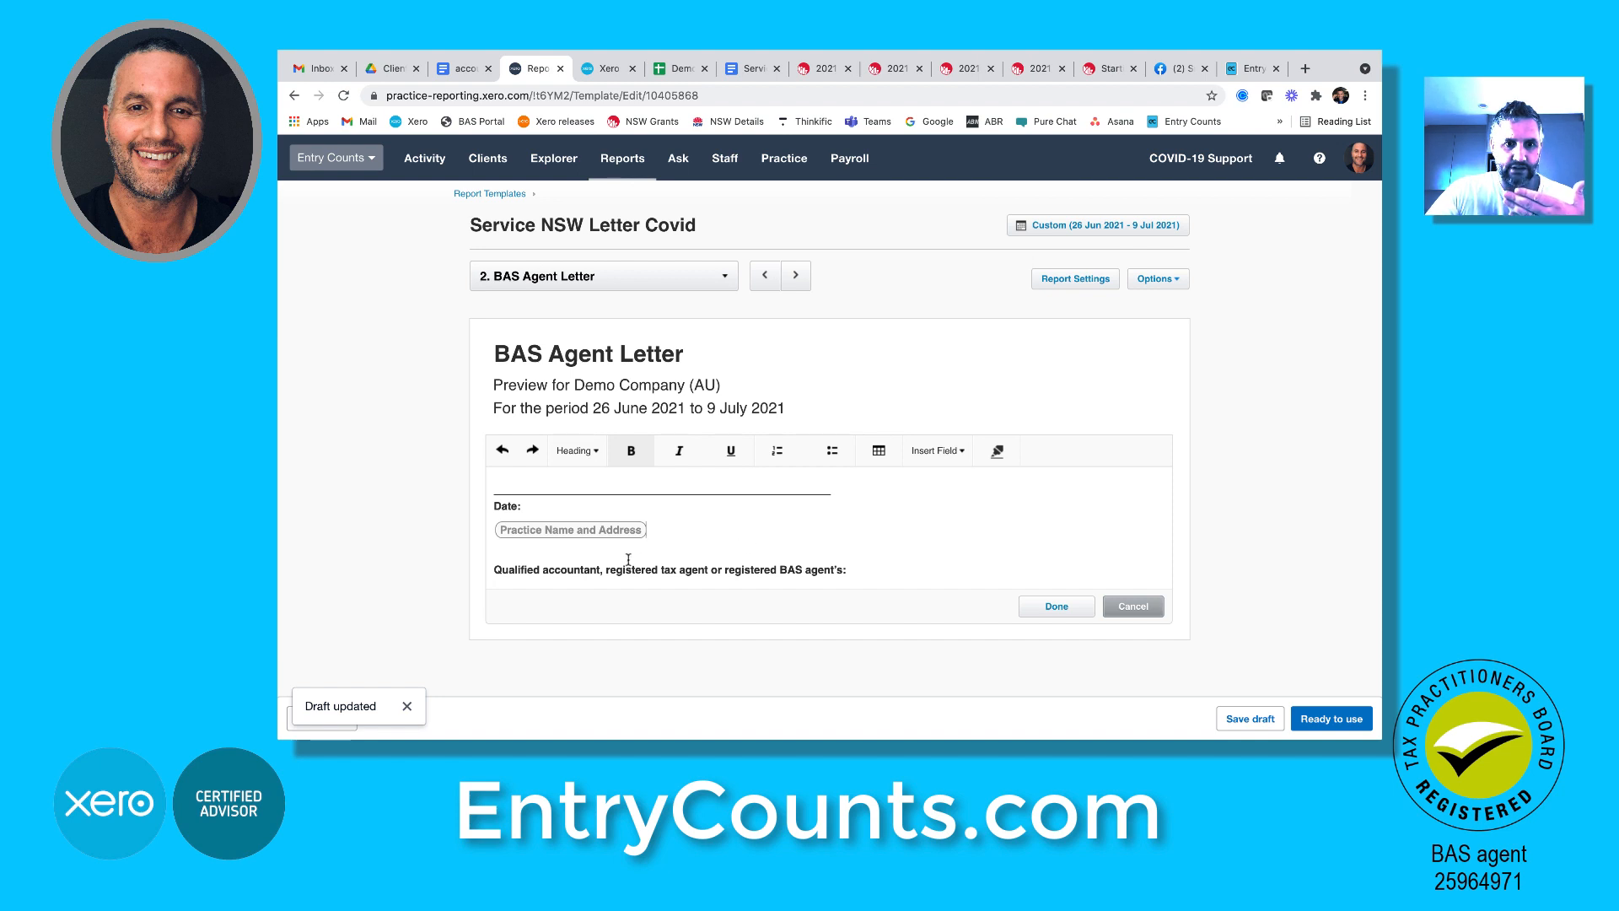
Delete the "Qualified accountant, registered tax agent or registered BAS agent's:" heading with its bullet points and finish editing the text block
scroll(628, 559, "down", 2)
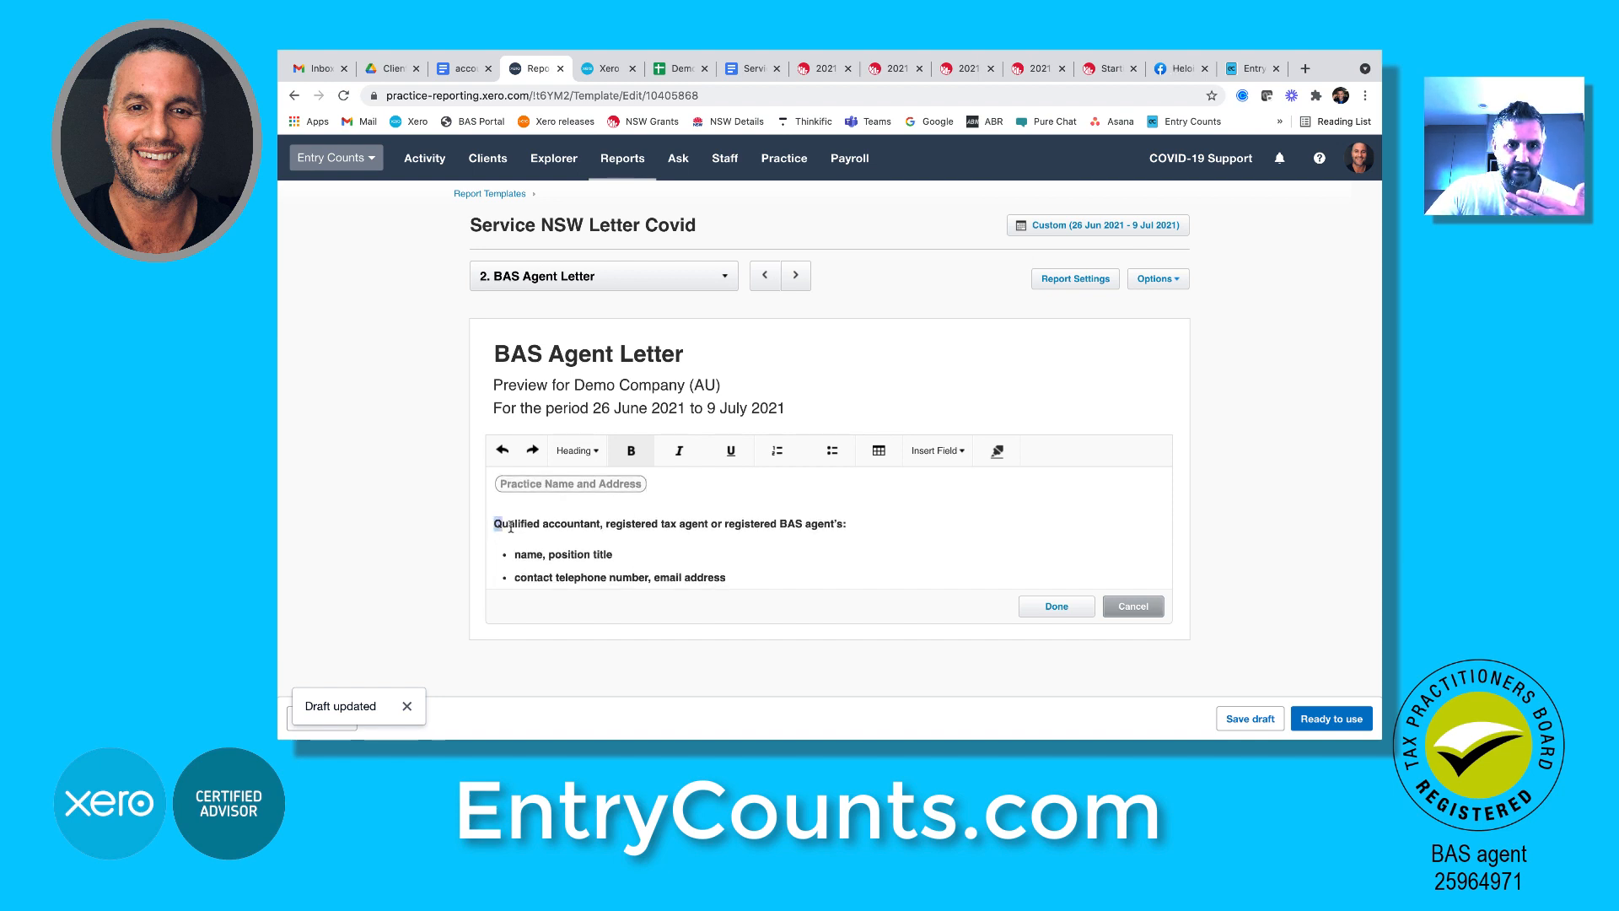
left_click_drag(510, 526, 705, 605)
key("BackSpace")
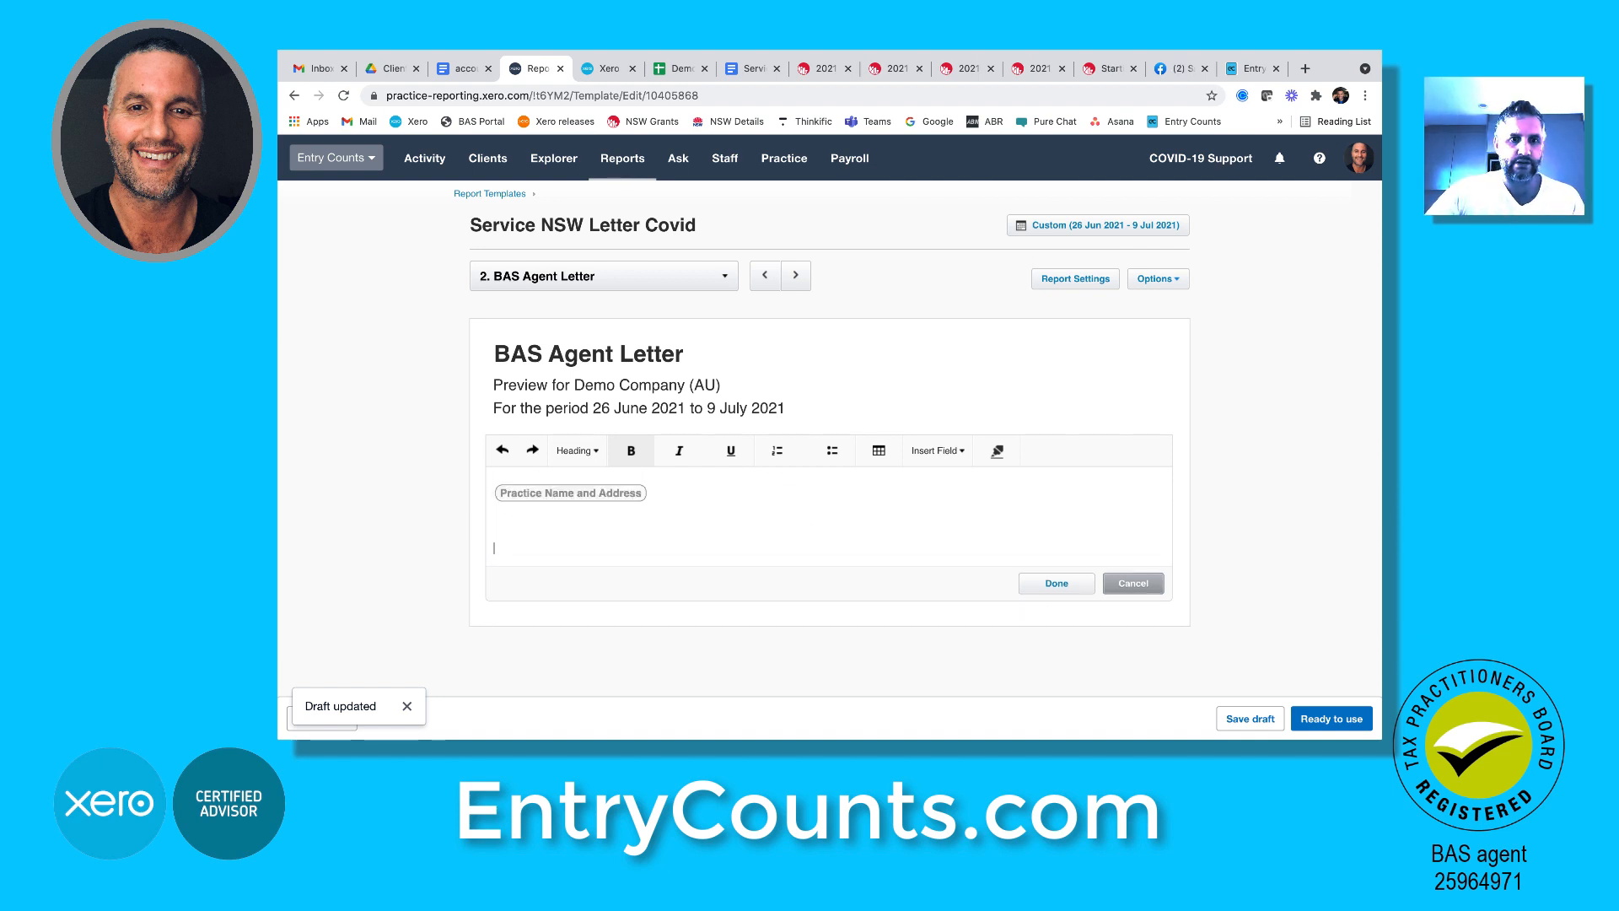
left_click(1049, 584)
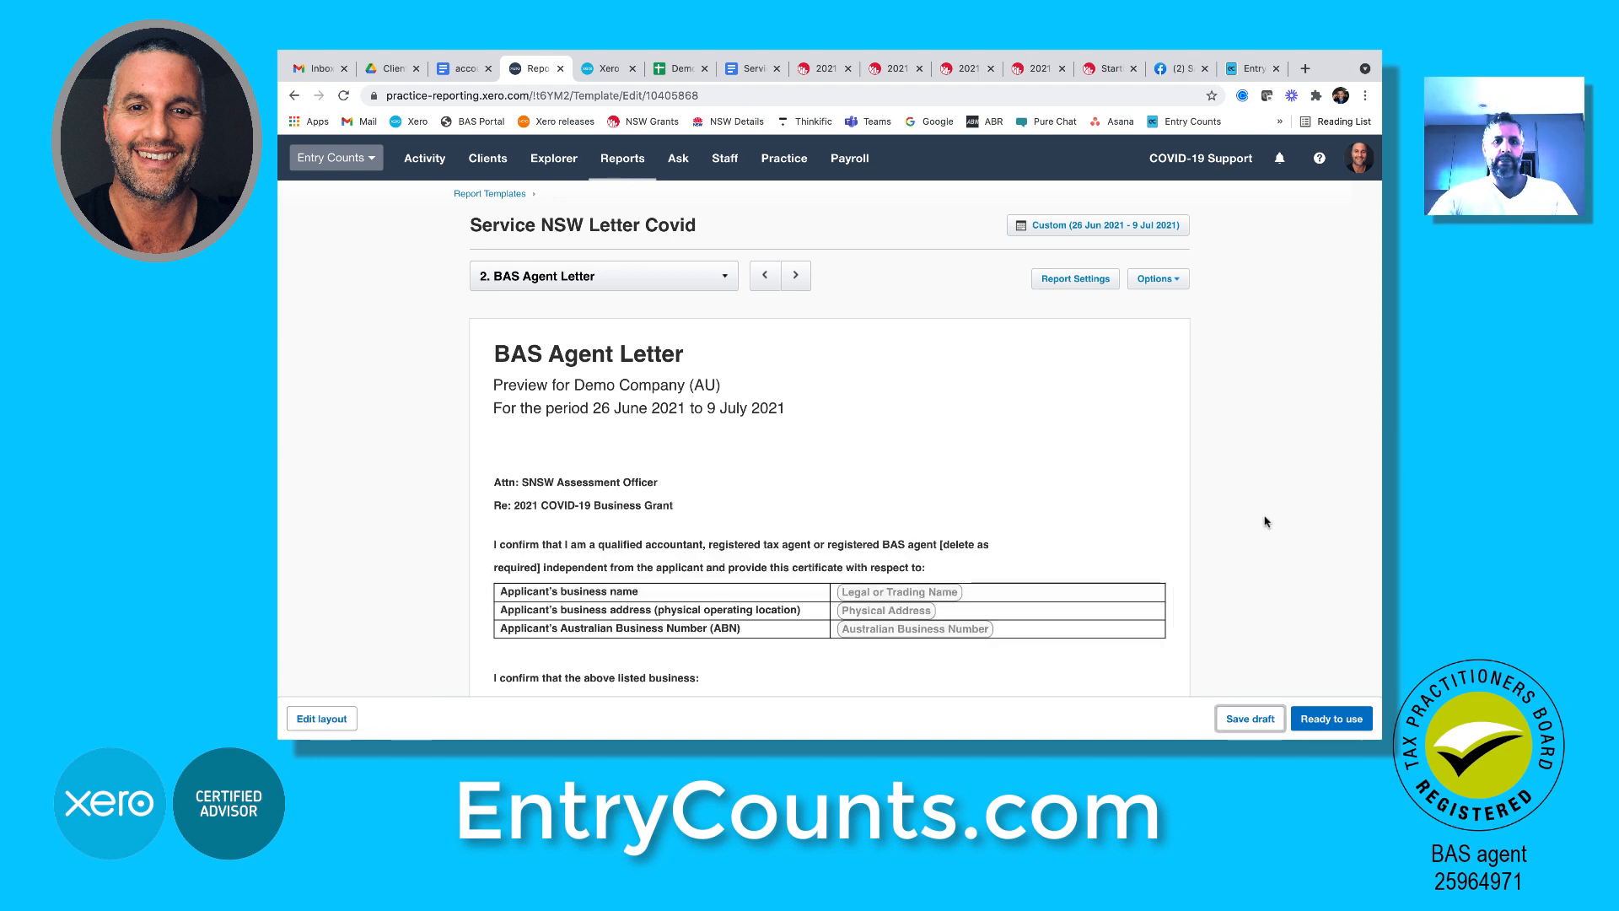
Review the BAS Agent Letter from the addressee line through the turnover table to the signature block
scroll(990, 485, "down", 3)
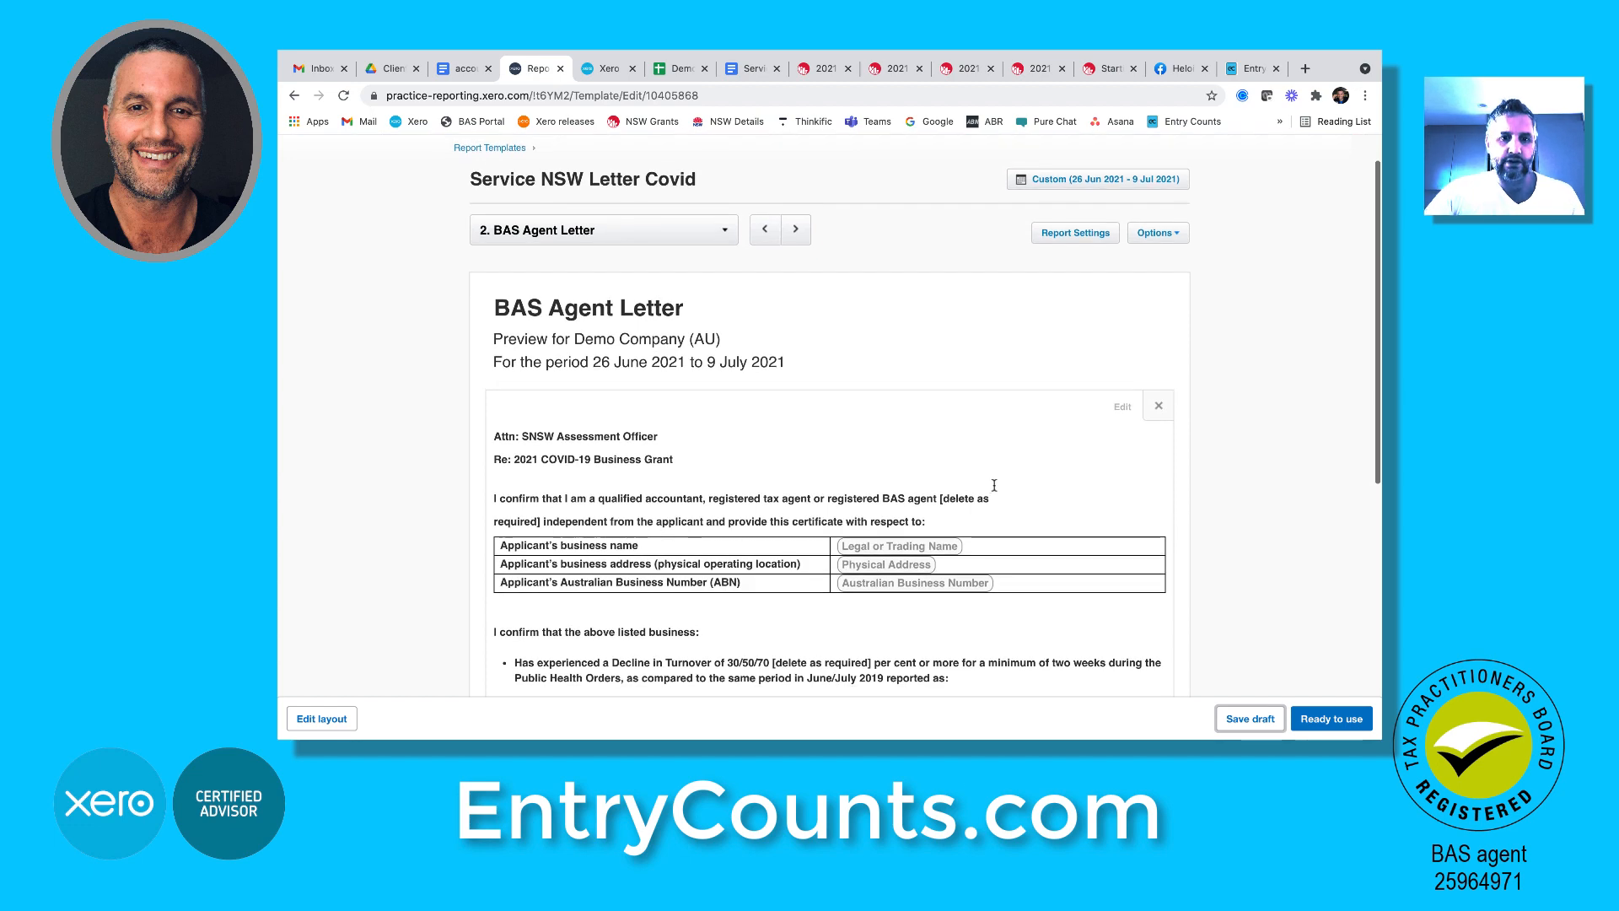
scroll(989, 483, "down", 1)
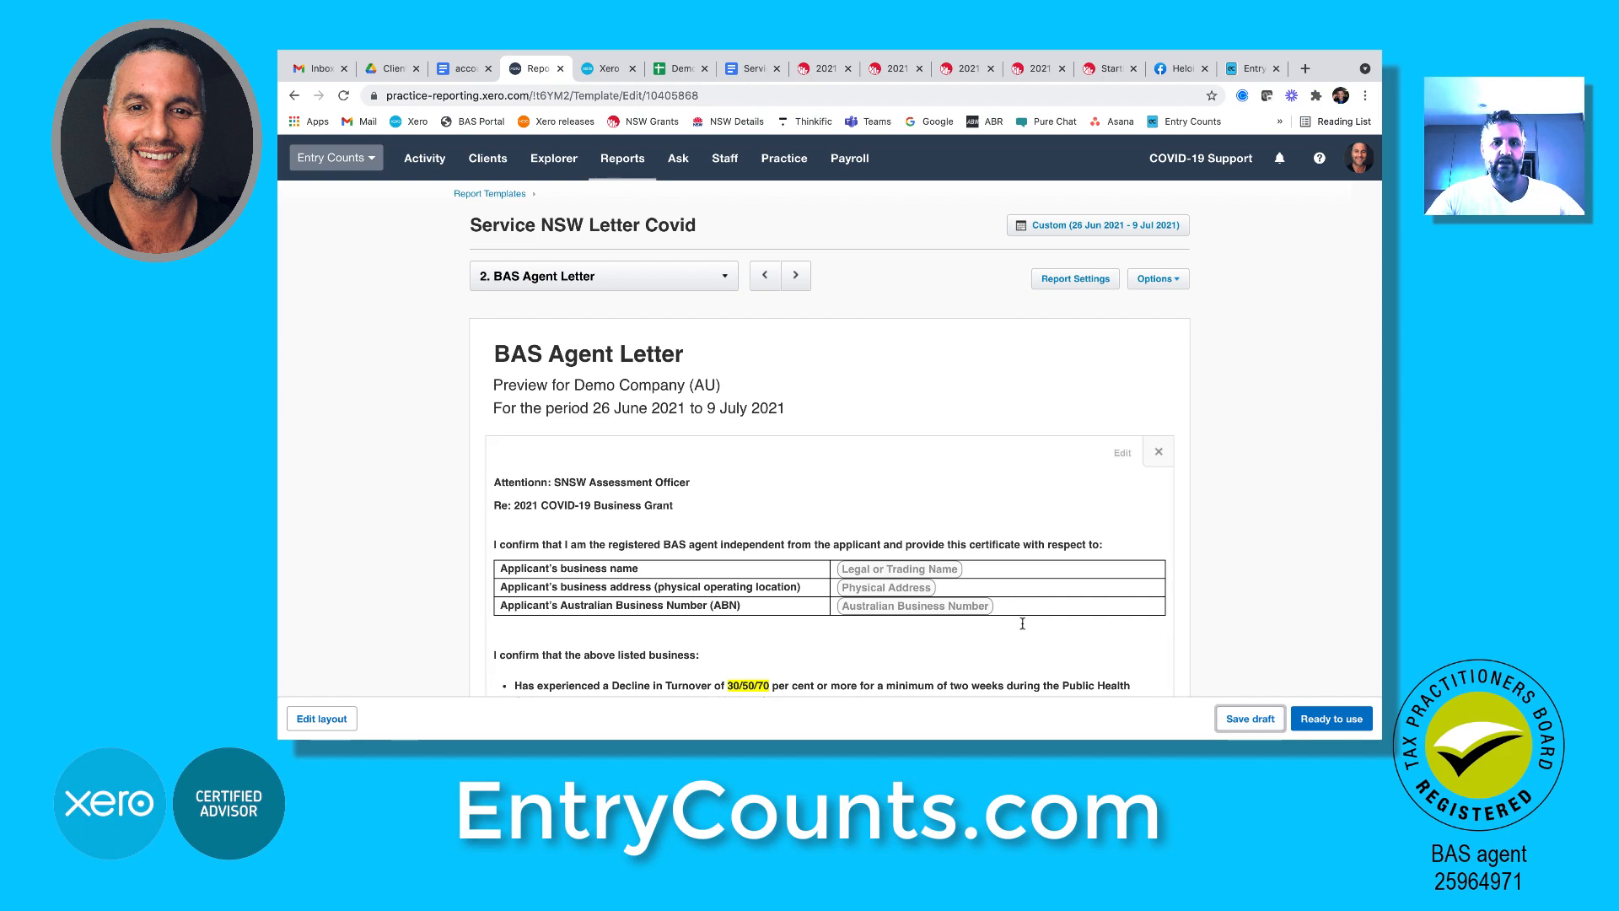
scroll(1022, 623, "down", 5)
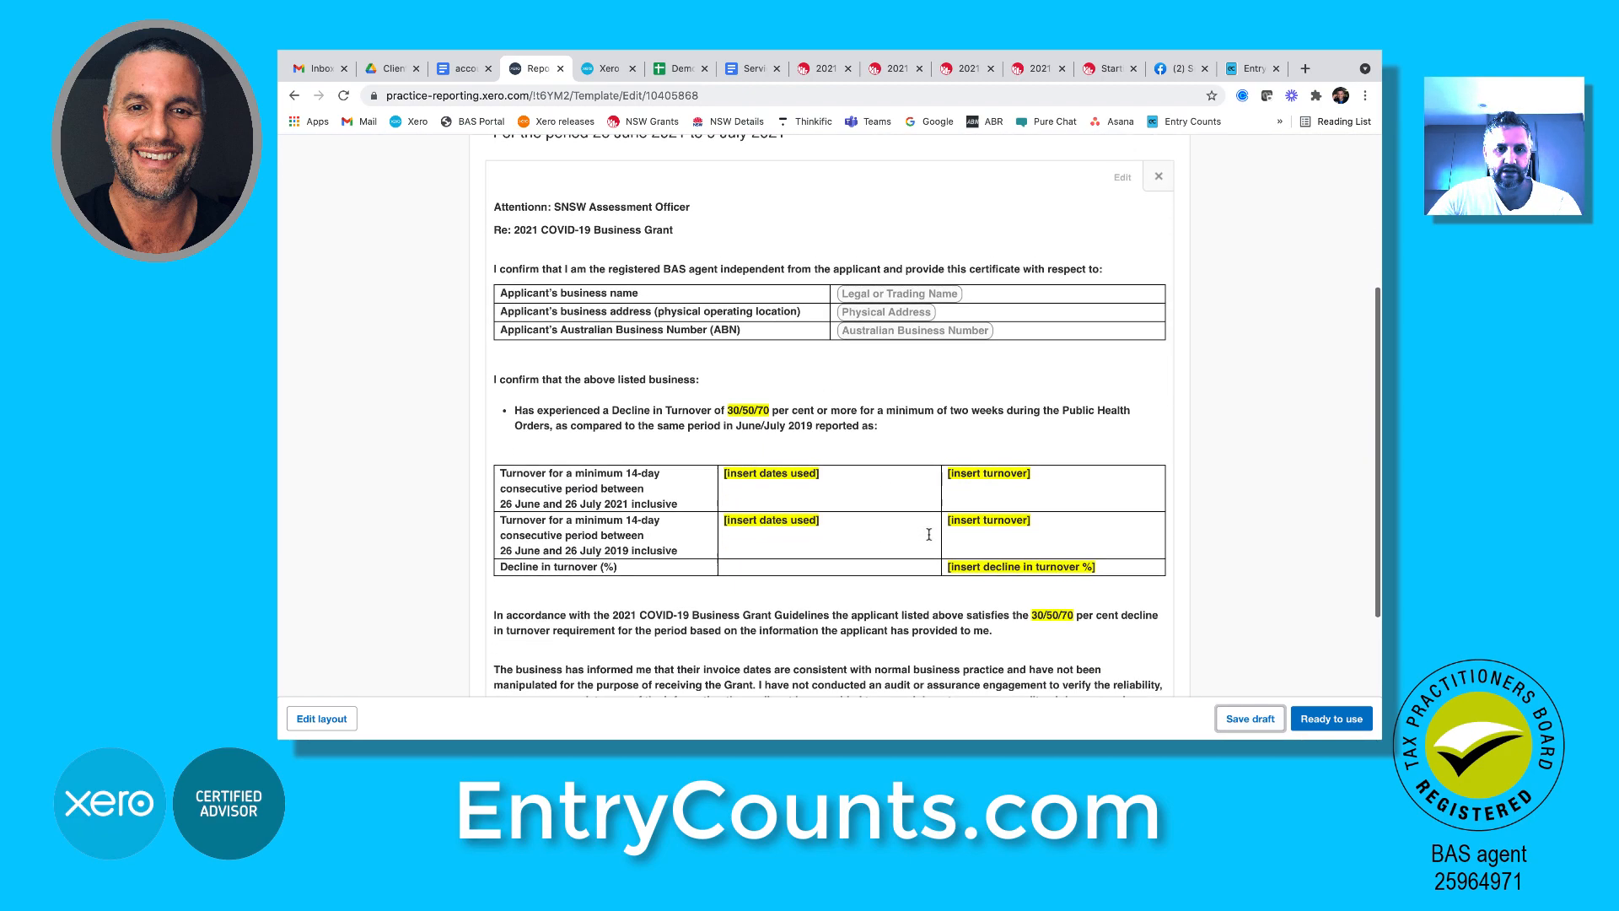
scroll(928, 533, "down", 4)
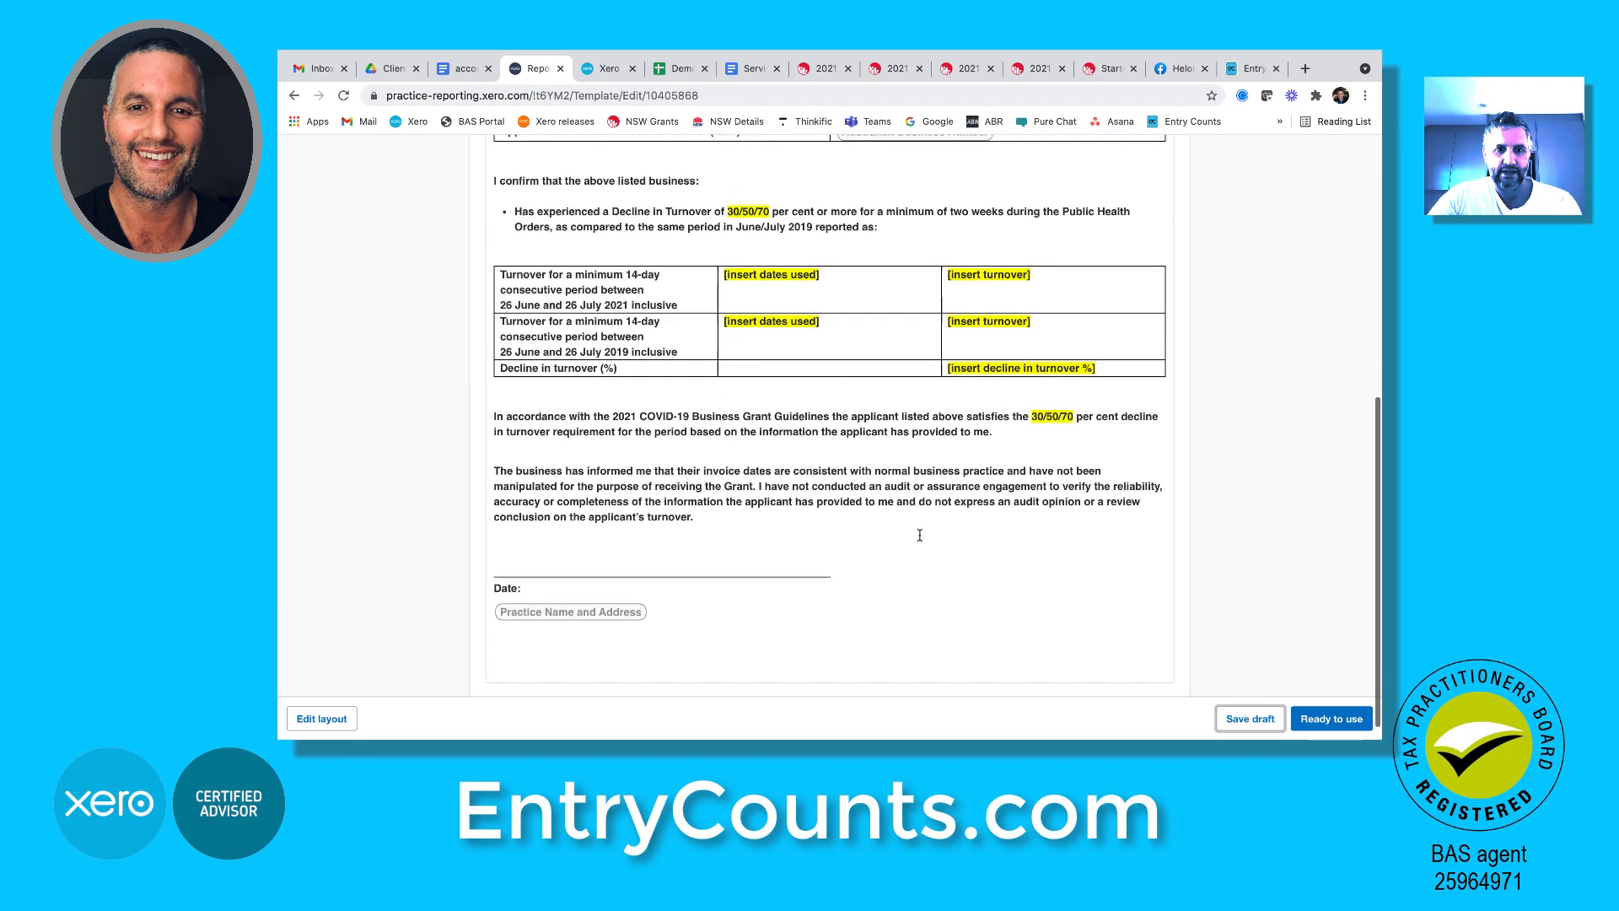
scroll(919, 534, "down", 1)
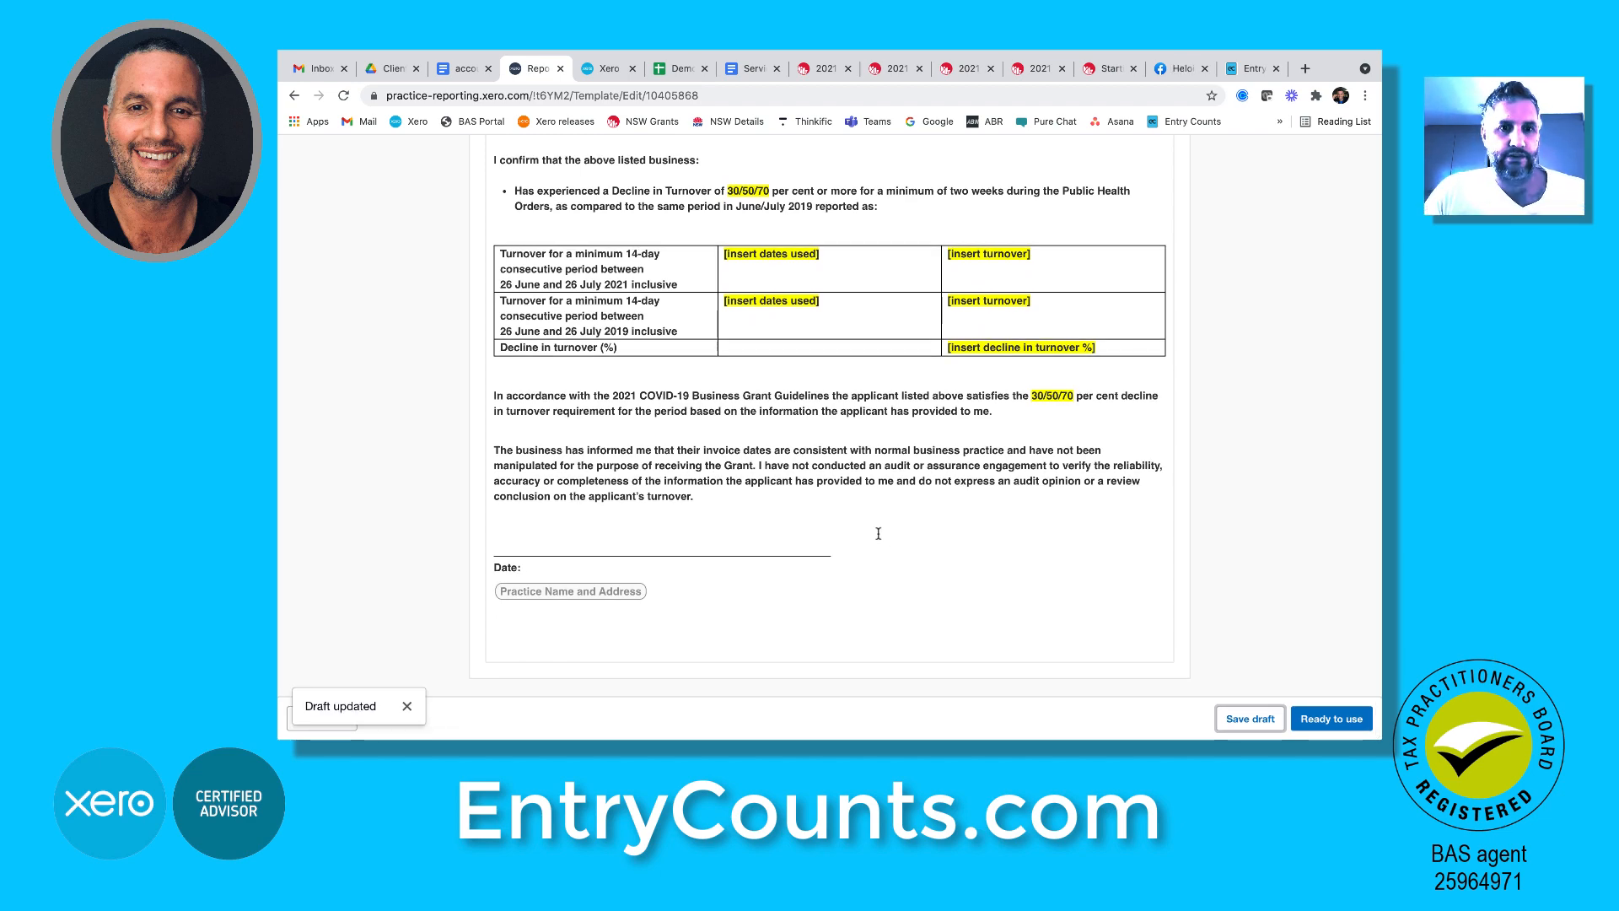
scroll(878, 532, "up", 3)
scroll(878, 532, "up", 5)
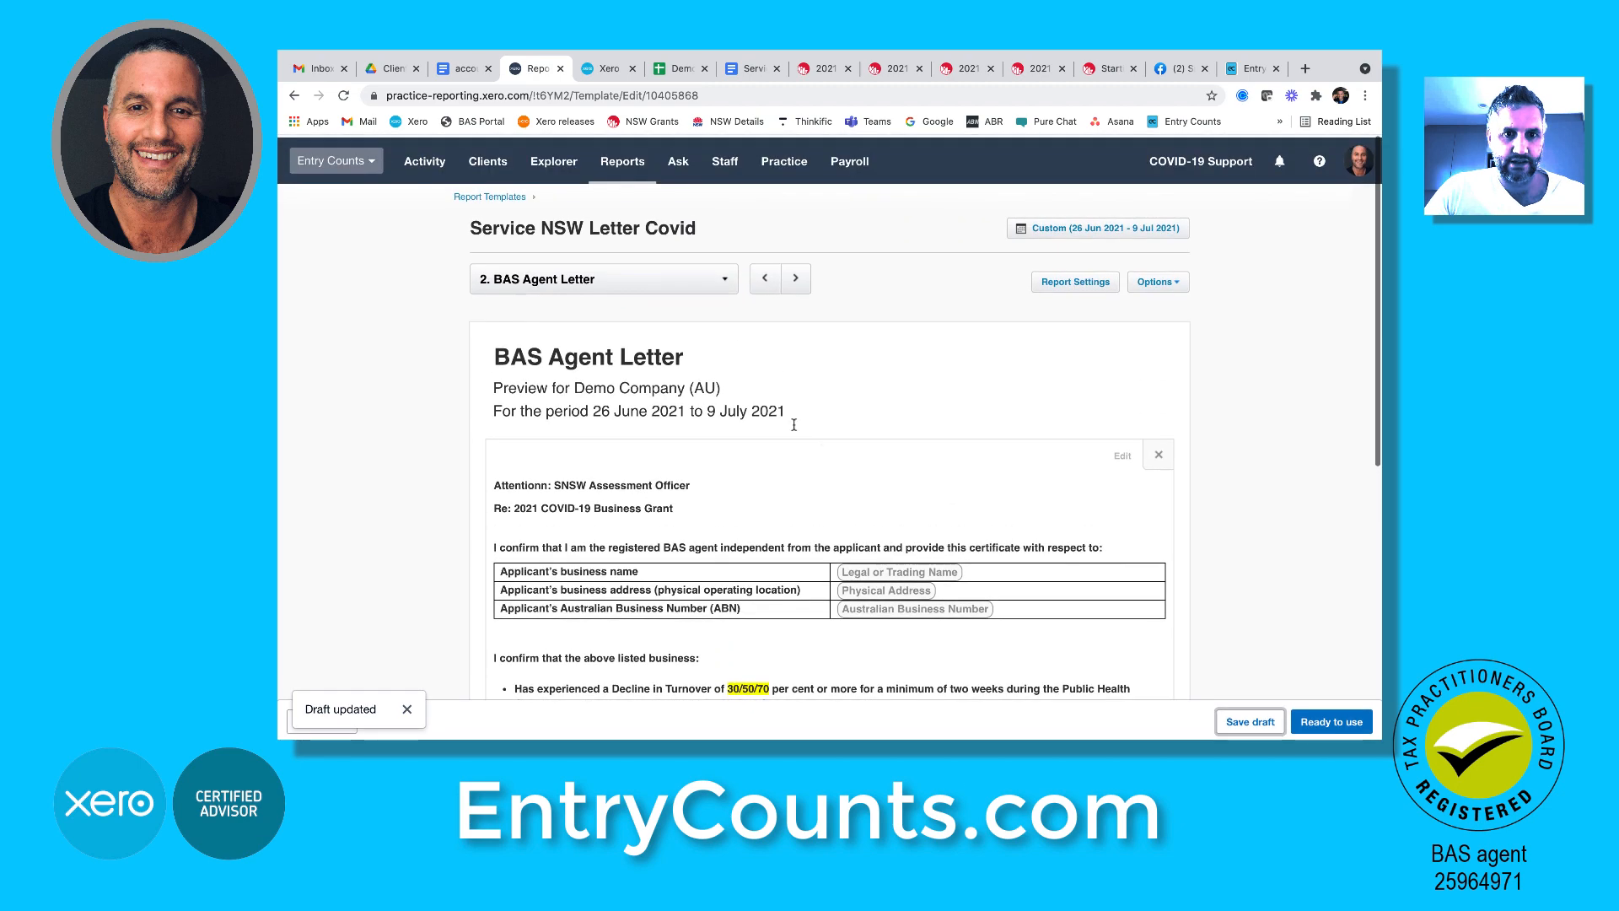
Open the Income Statement report's layout for editing and add a schedule table
left_click(590, 275)
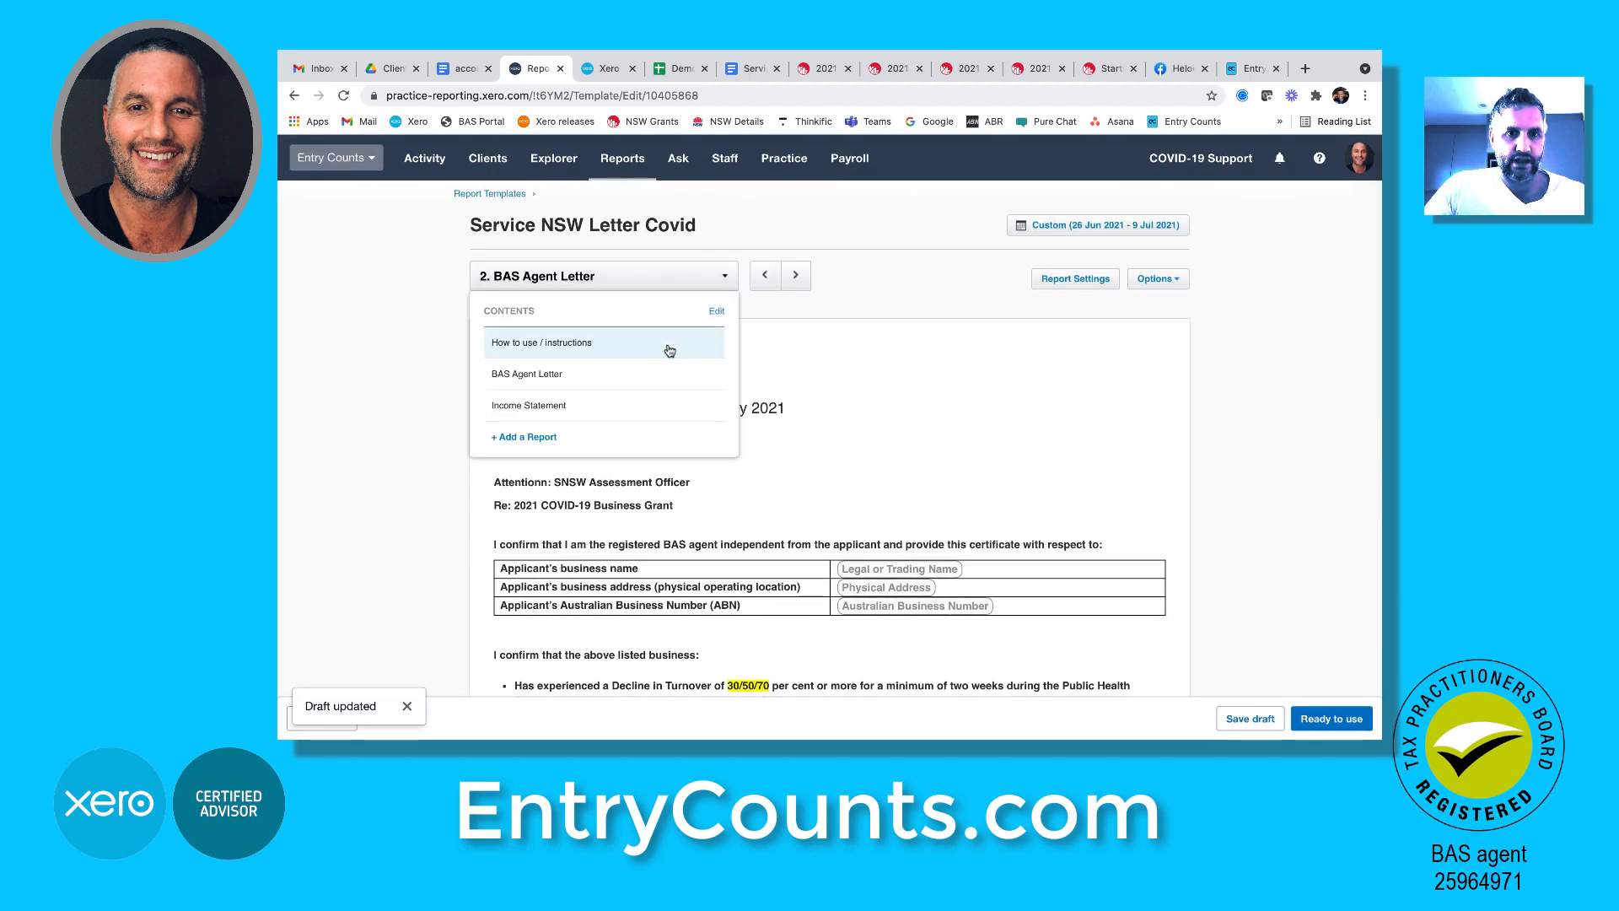
left_click(615, 407)
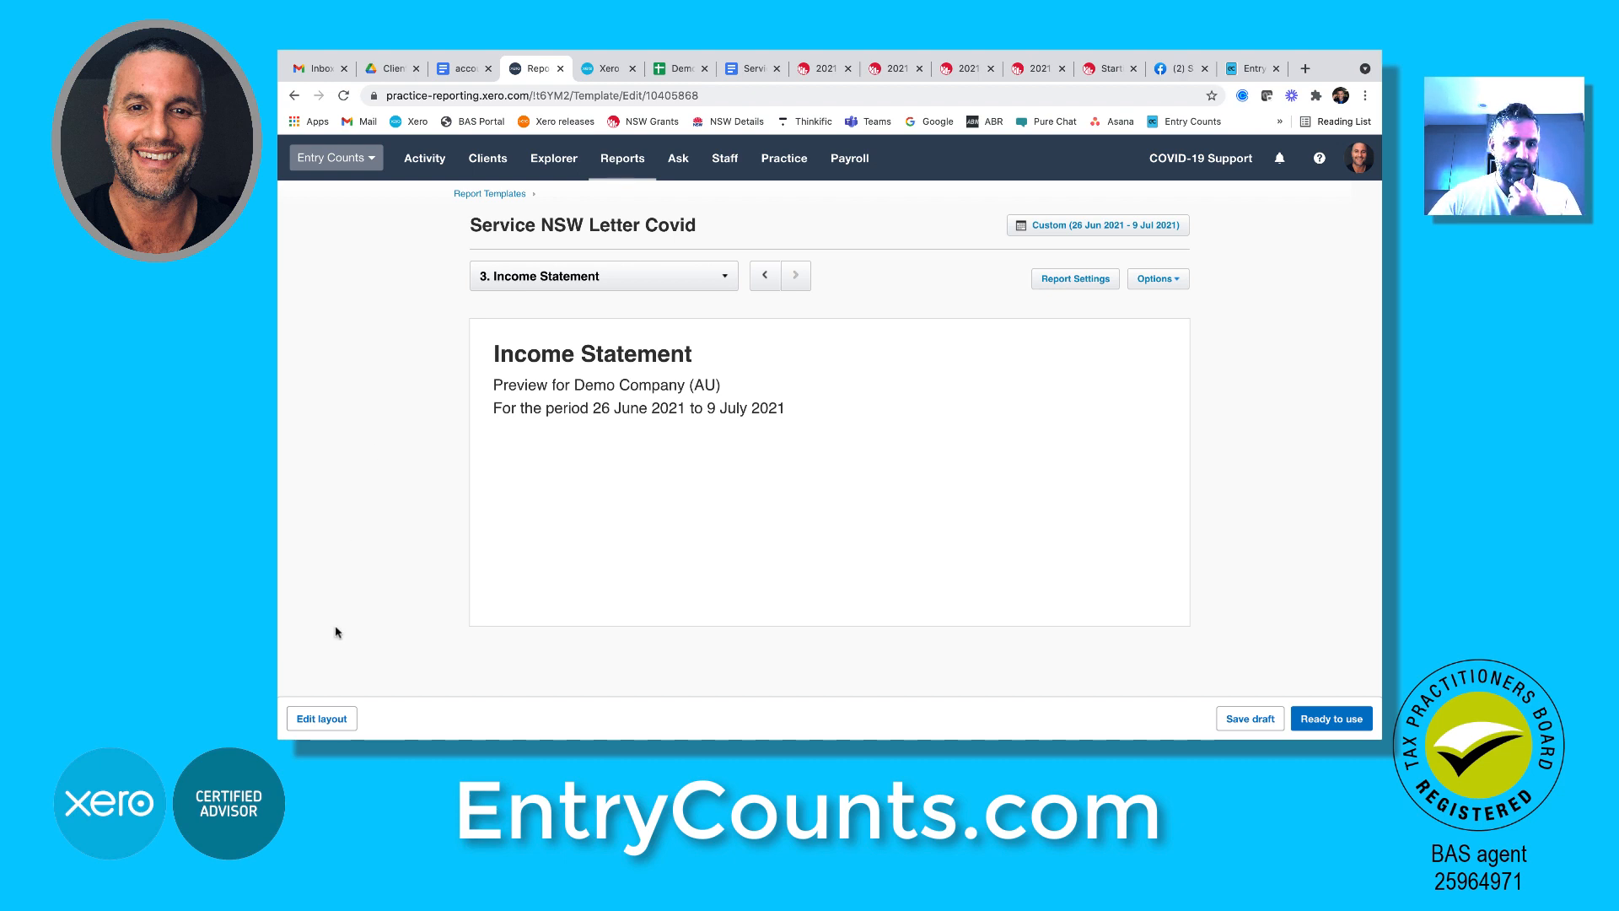
left_click(334, 725)
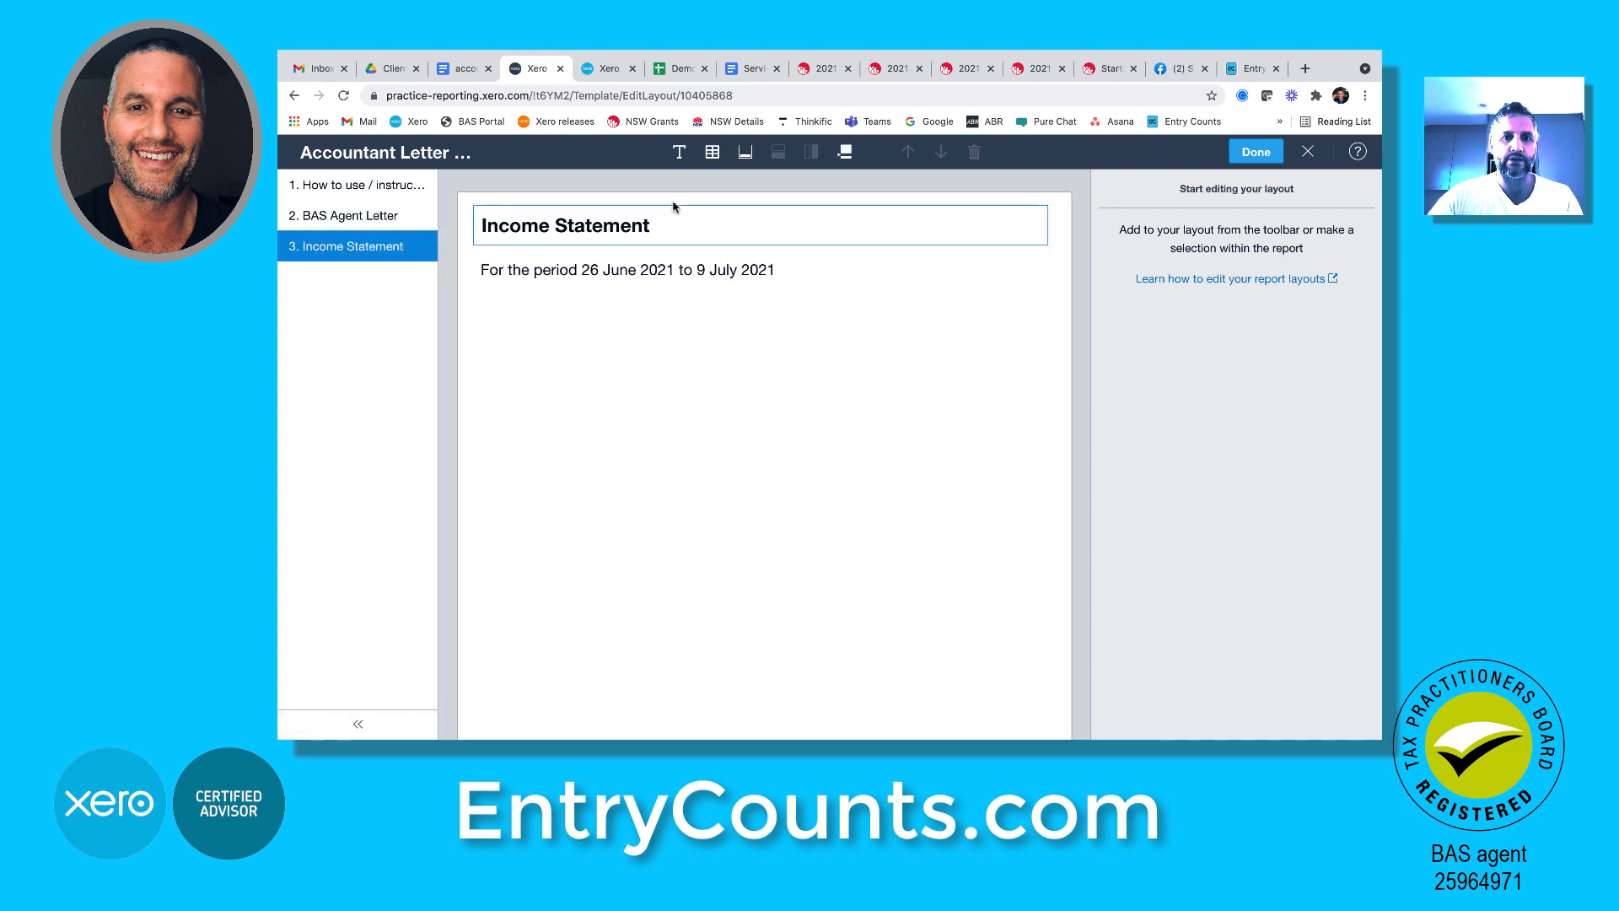
left_click(712, 153)
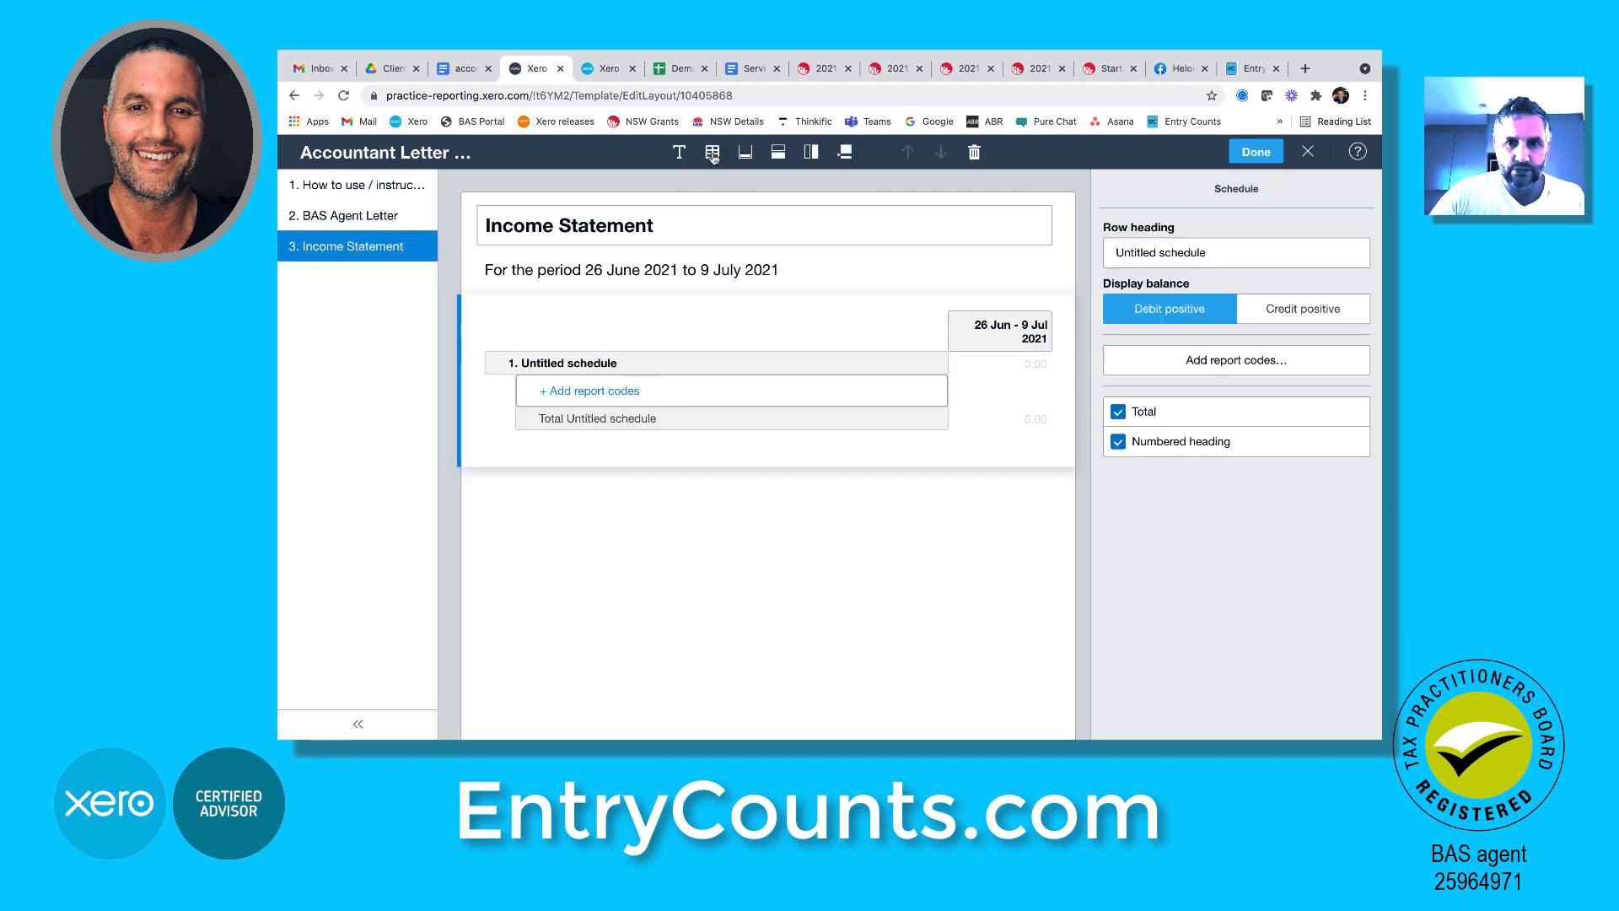
Set the schedule's row heading to "Income Statement", its display balance to credit positive, and turn off the numbered heading
triple_click(1131, 252)
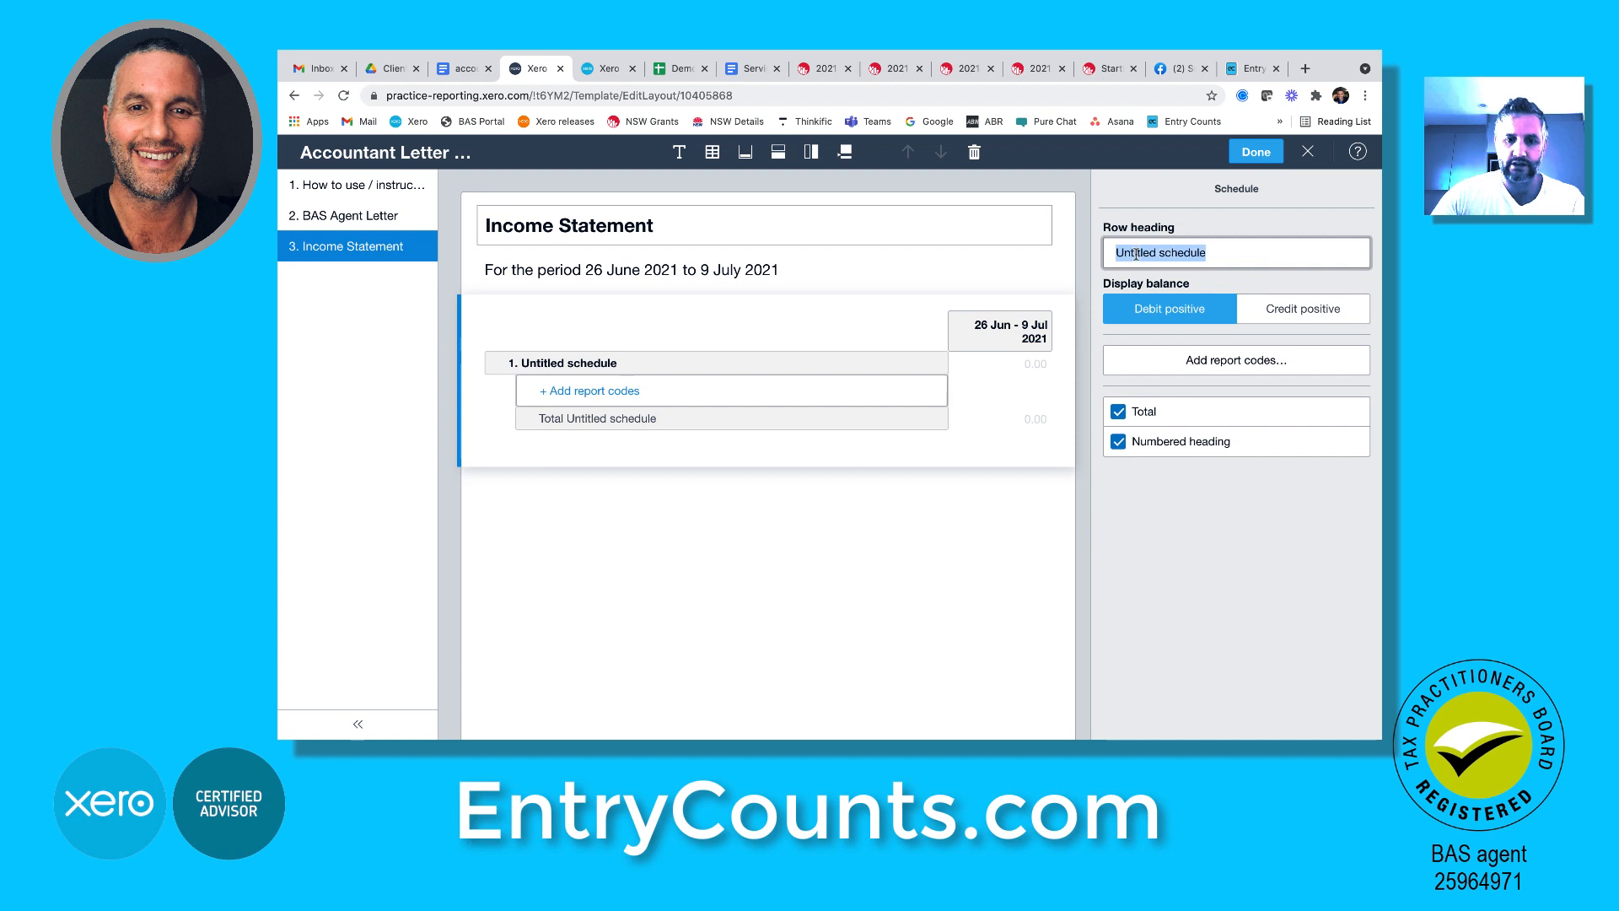
type("Income S")
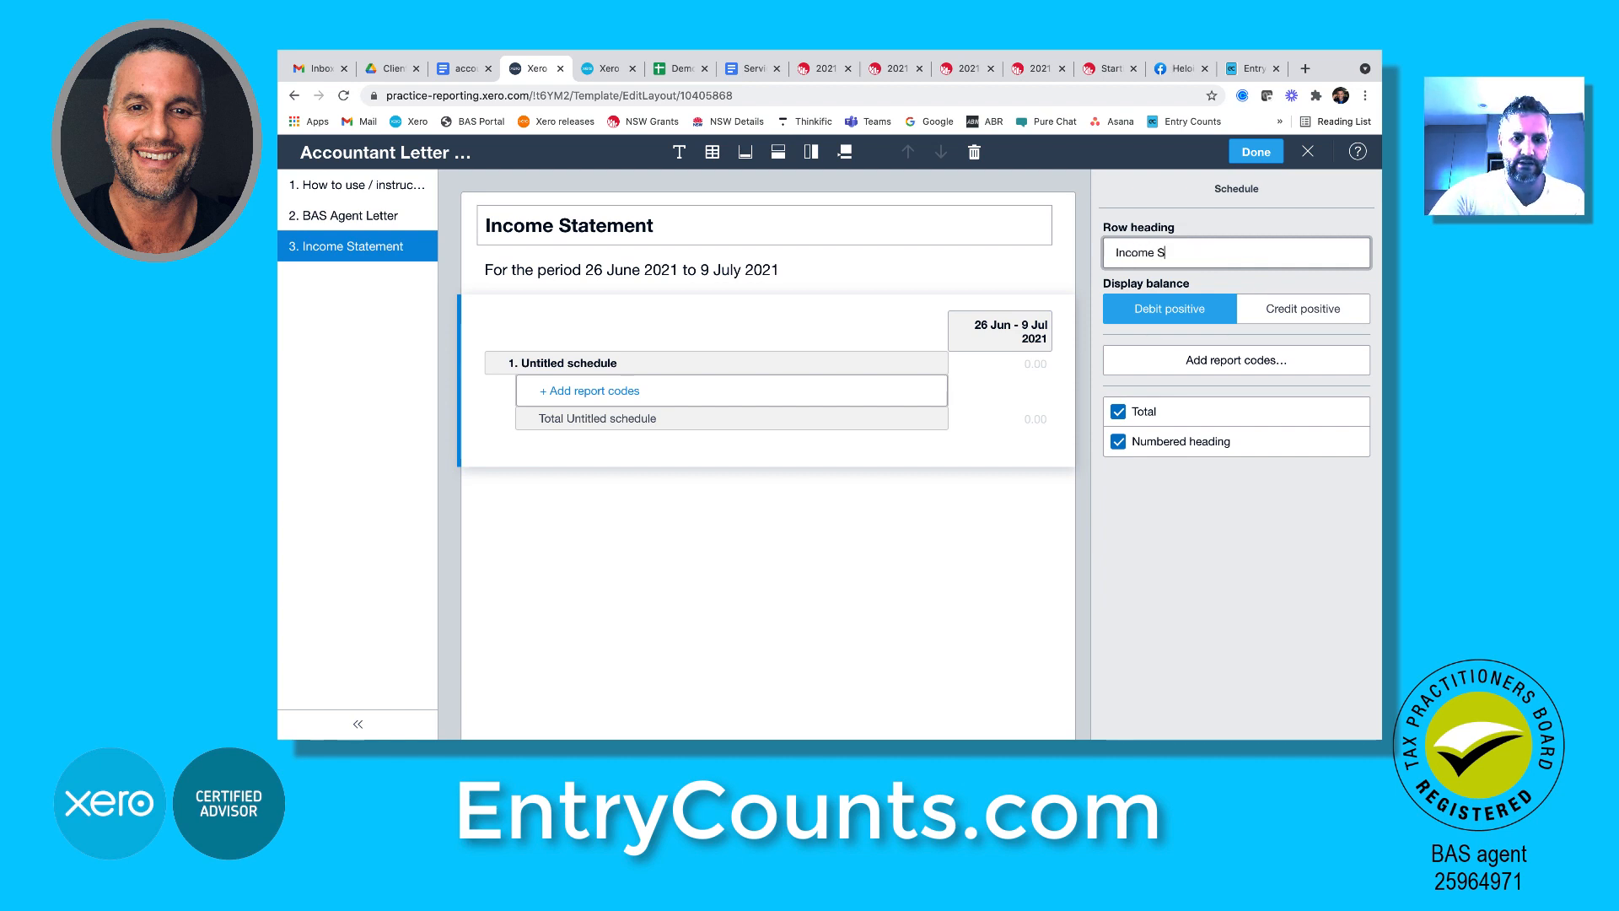
type("tatement")
key("Tab")
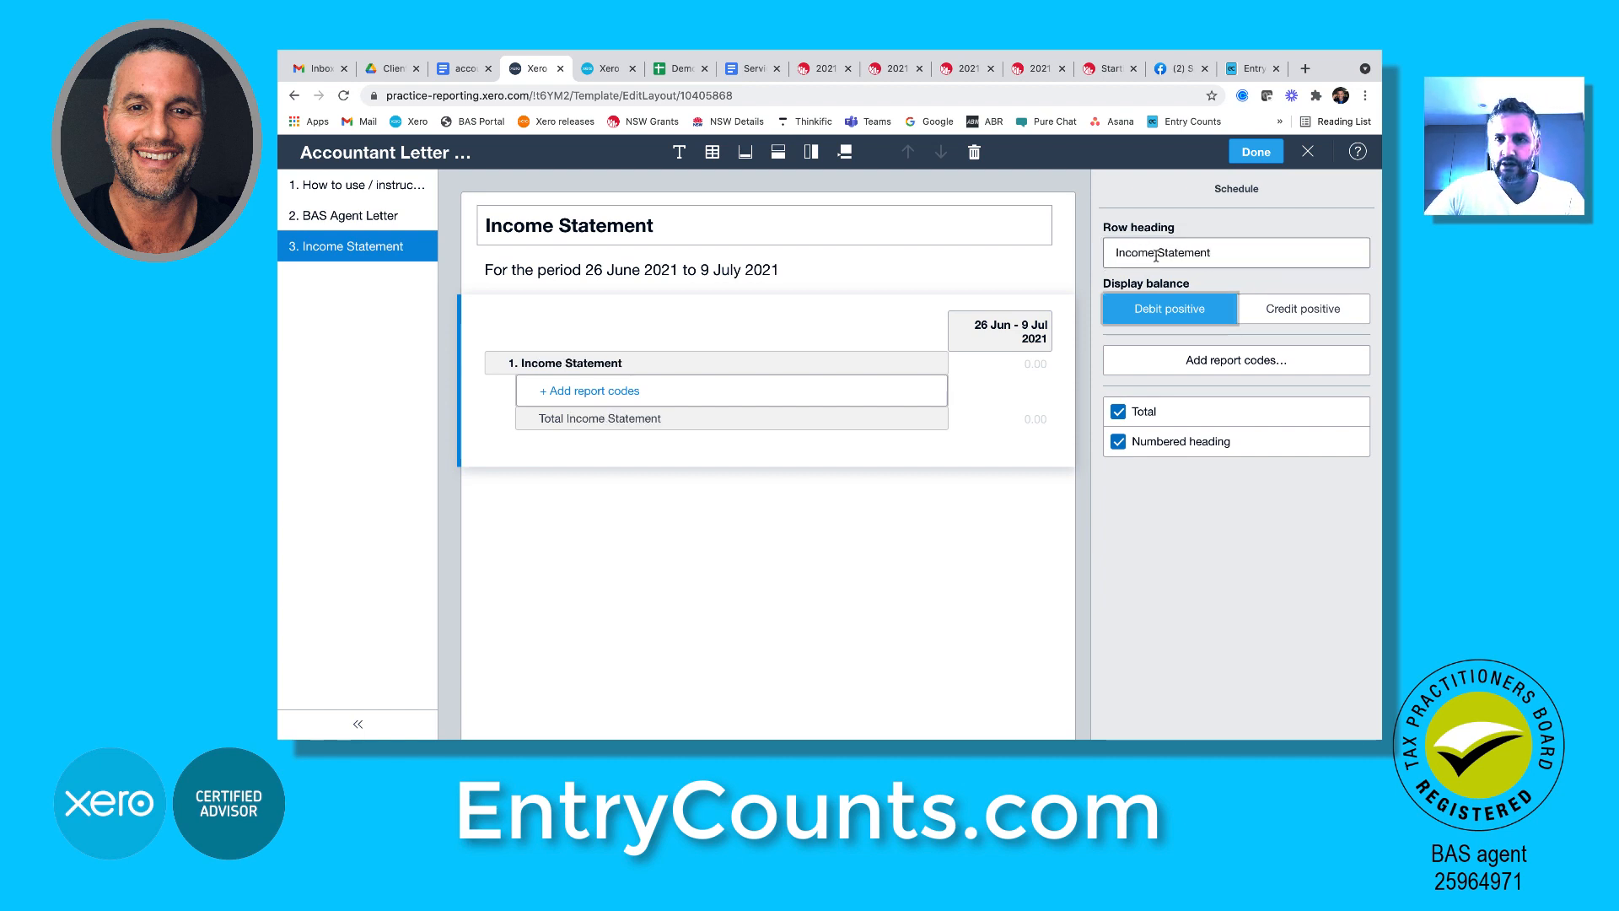
left_click(1286, 311)
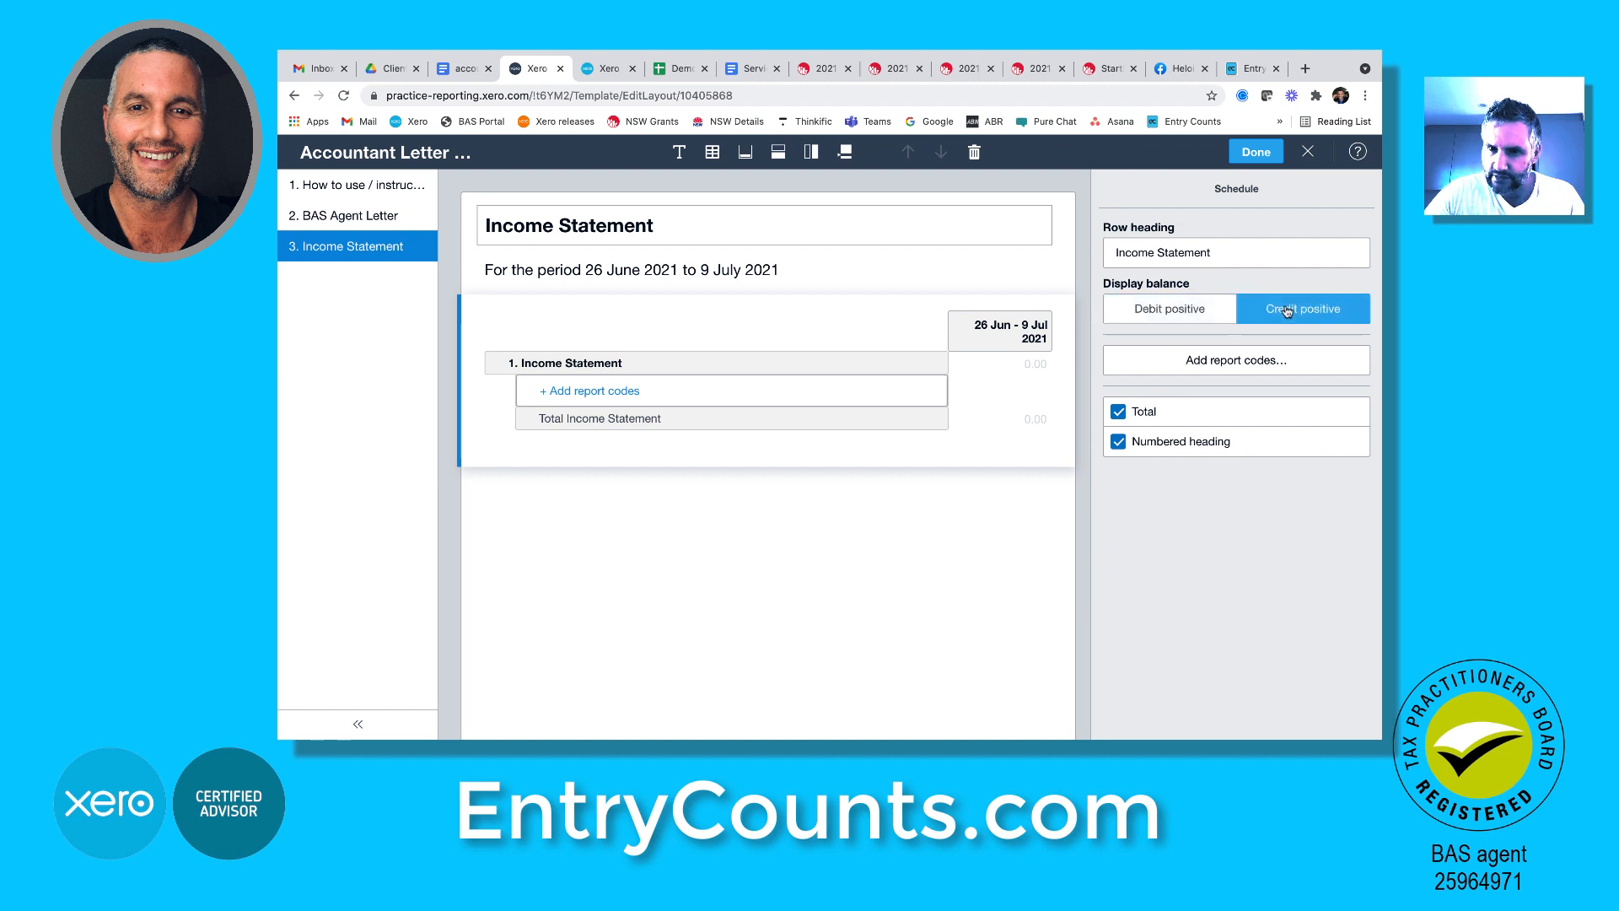
left_click(1181, 446)
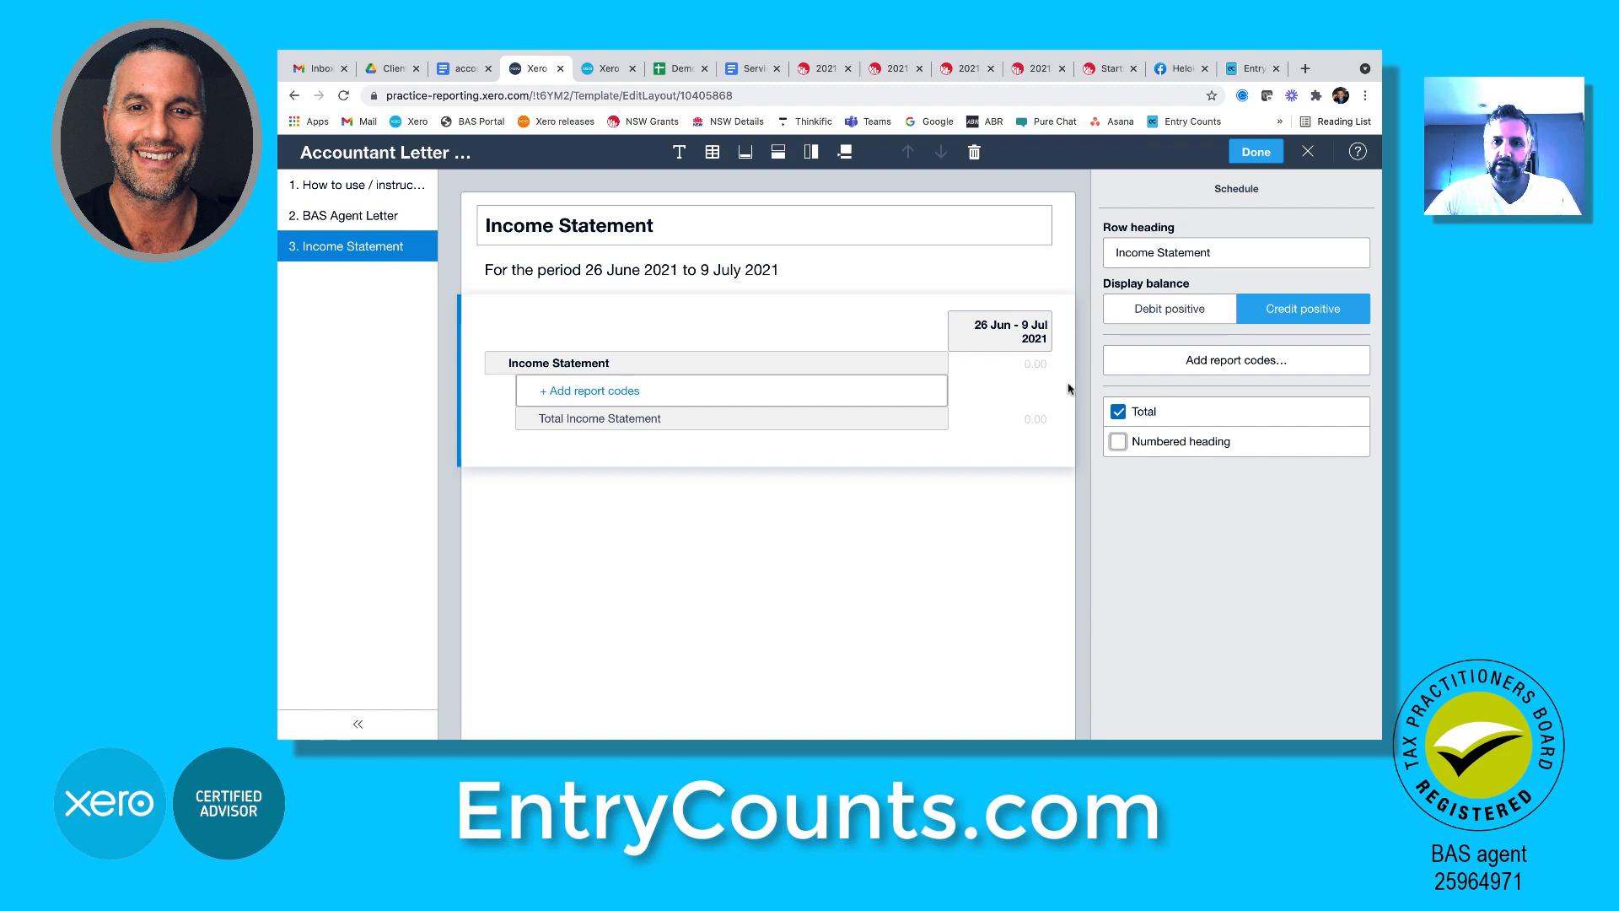
Add a second date column to the Income Statement schedule with a custom range of 26 June to 9 July 2019
left_click(999, 331)
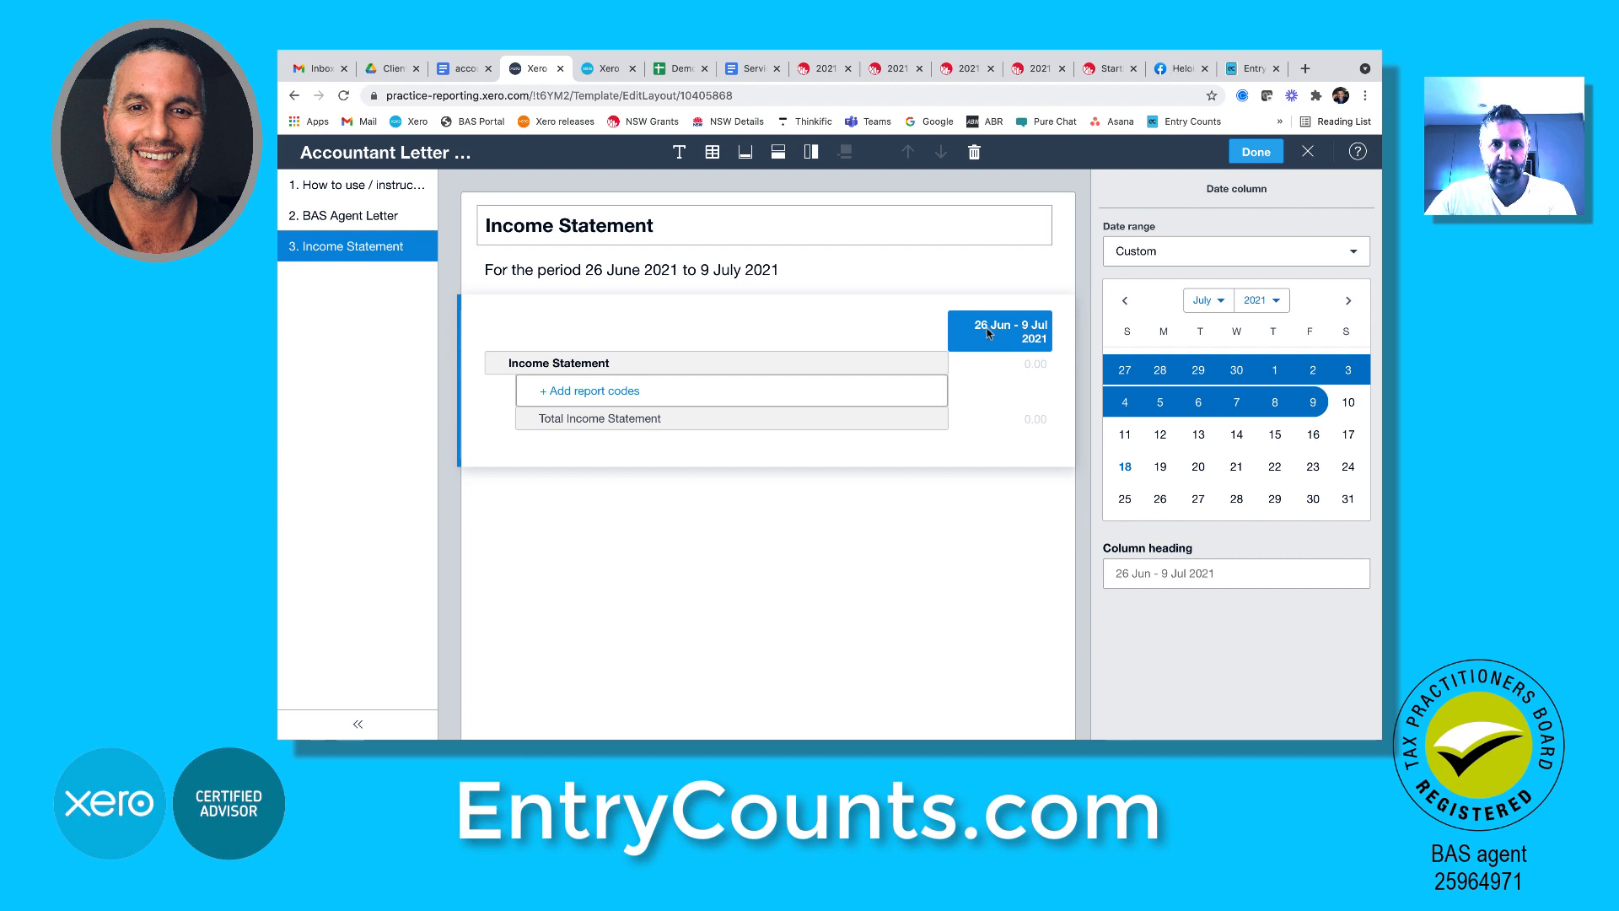
left_click(810, 153)
left_click(818, 203)
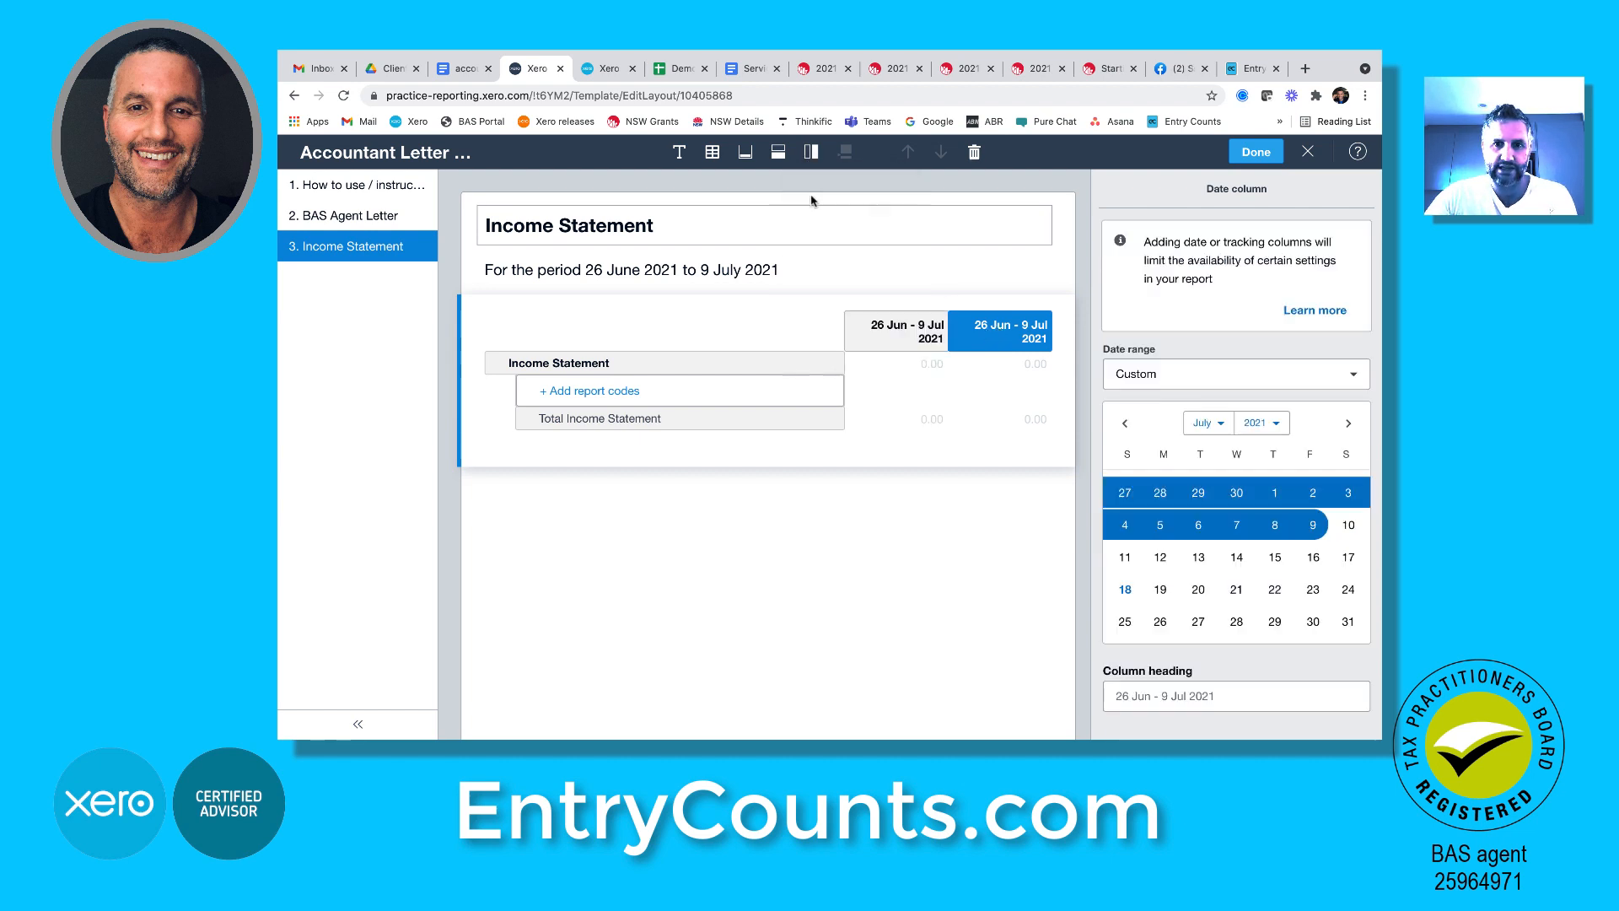
left_click(1265, 424)
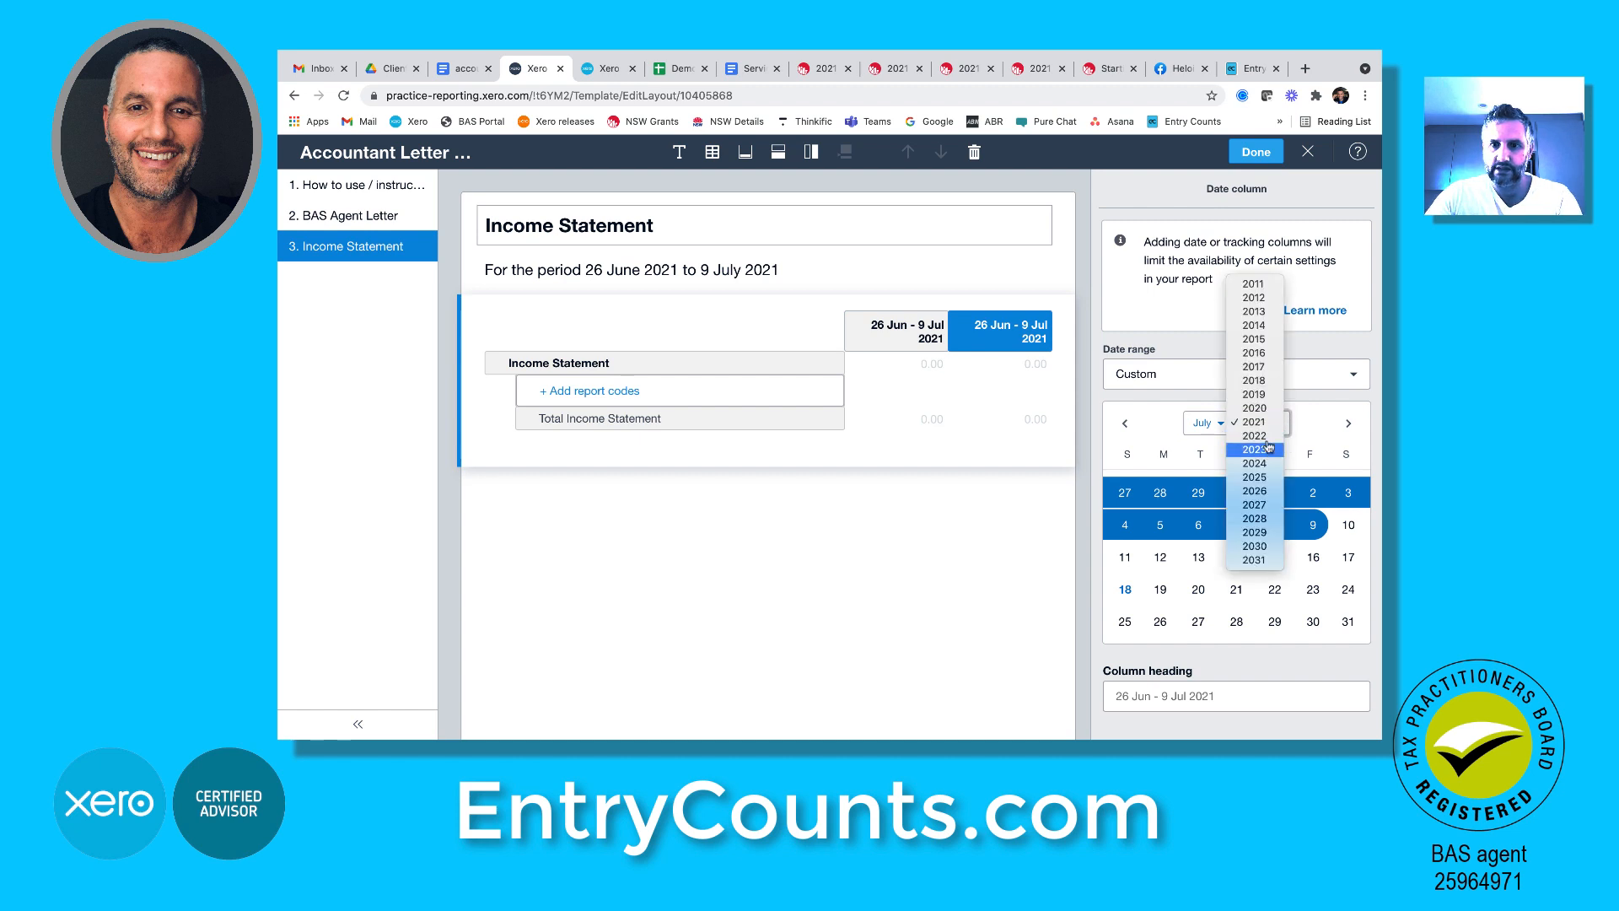
left_click(1258, 401)
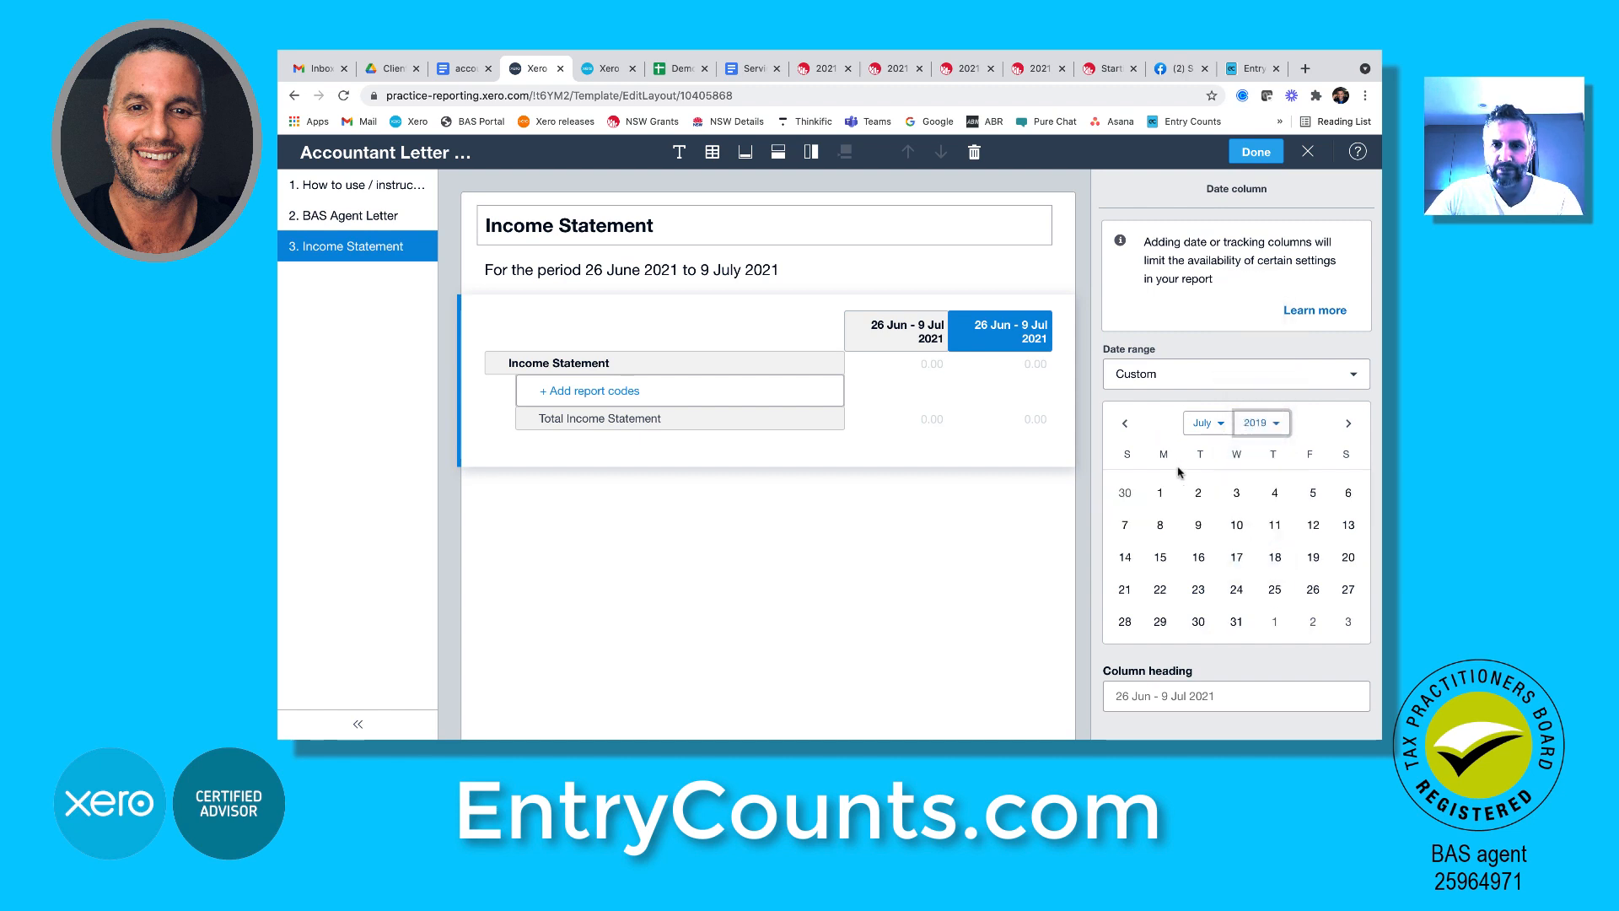
left_click(1125, 424)
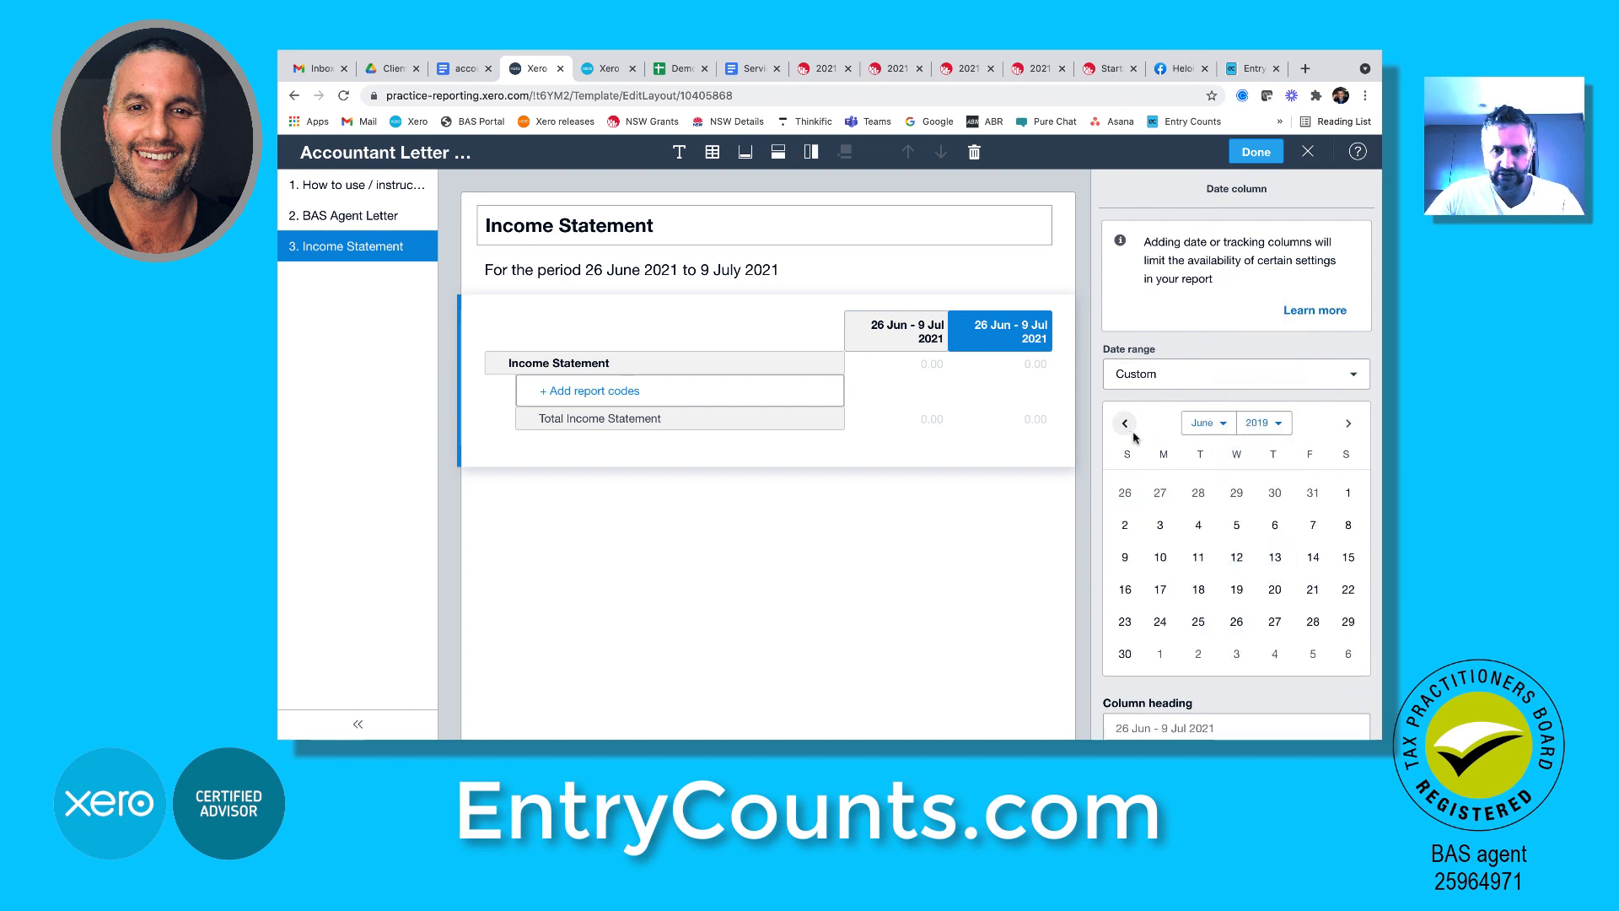
left_click(1236, 622)
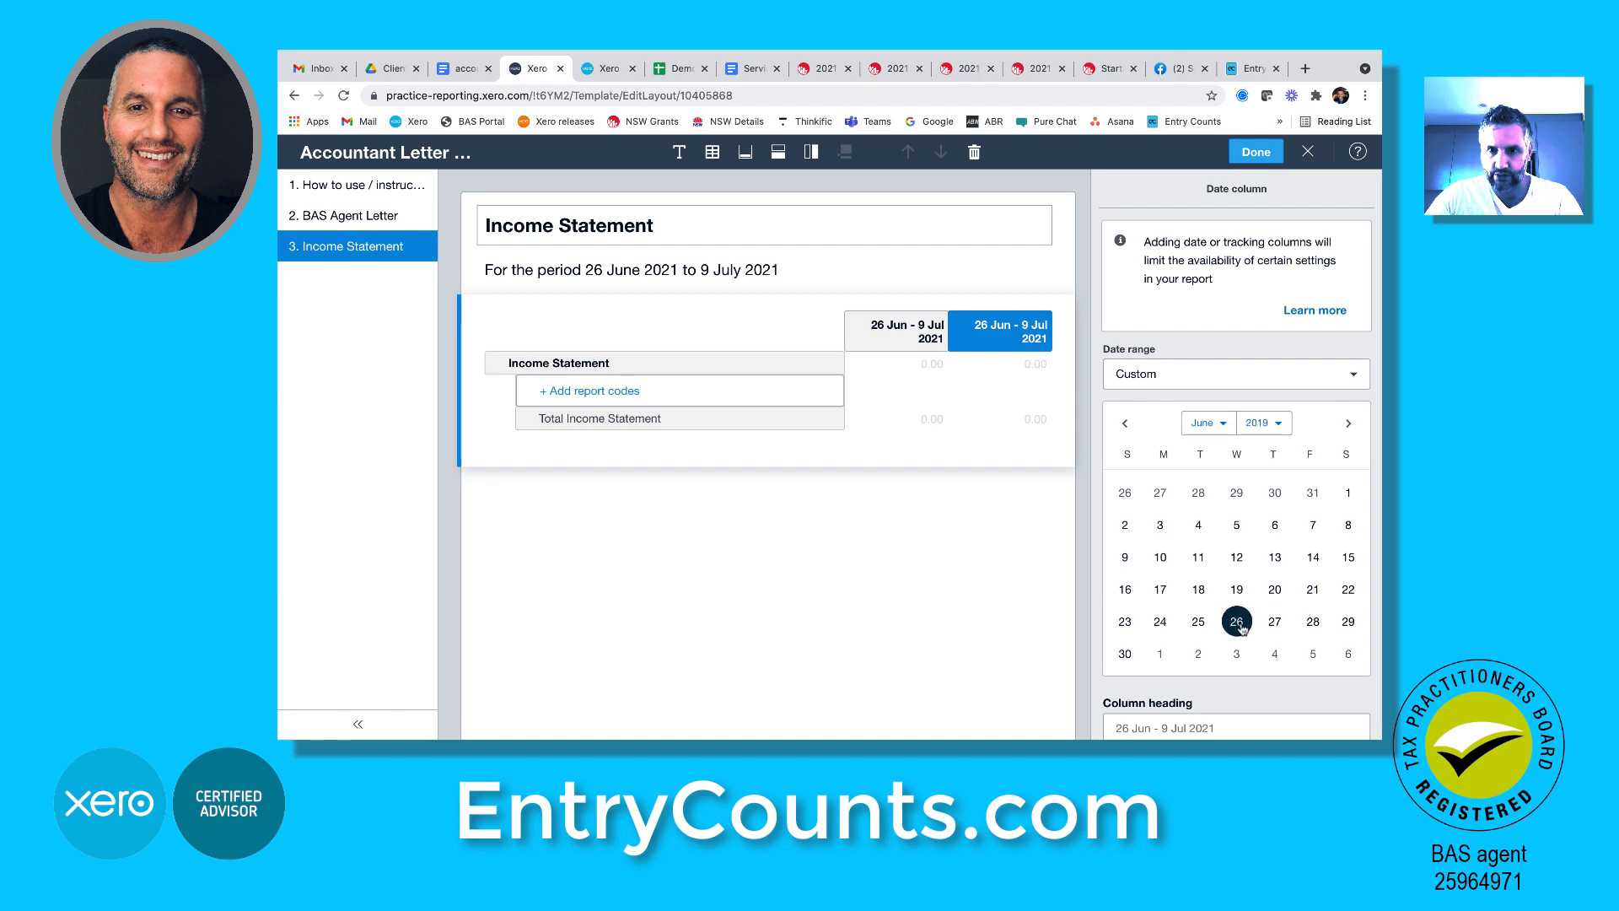
left_click(1348, 423)
left_click(1197, 524)
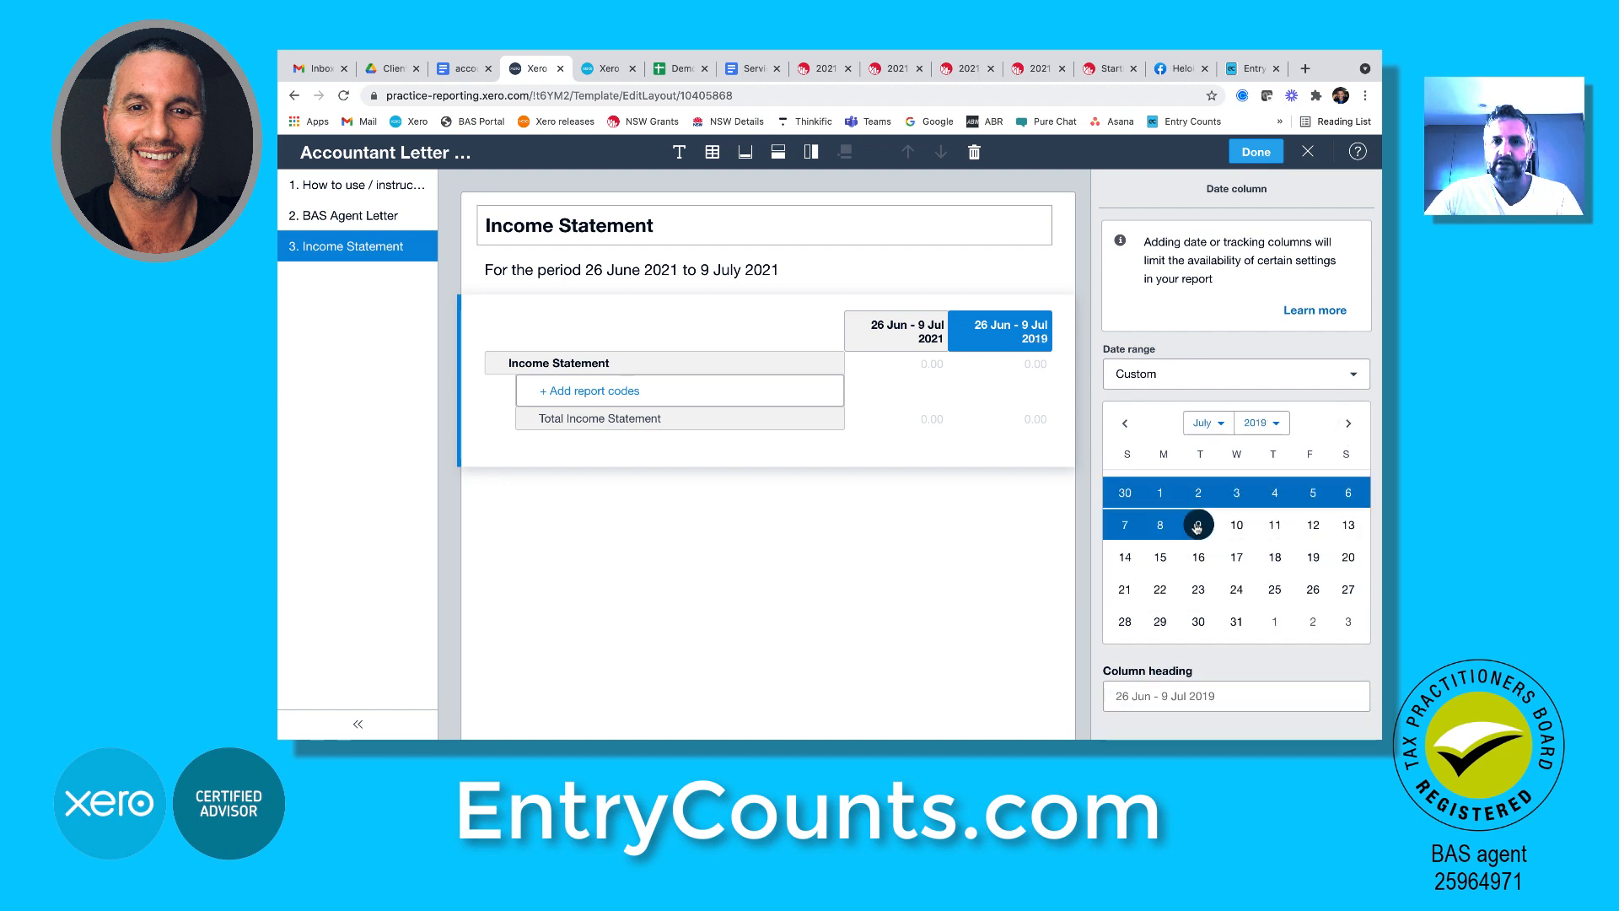
left_click(909, 337)
left_click(976, 338)
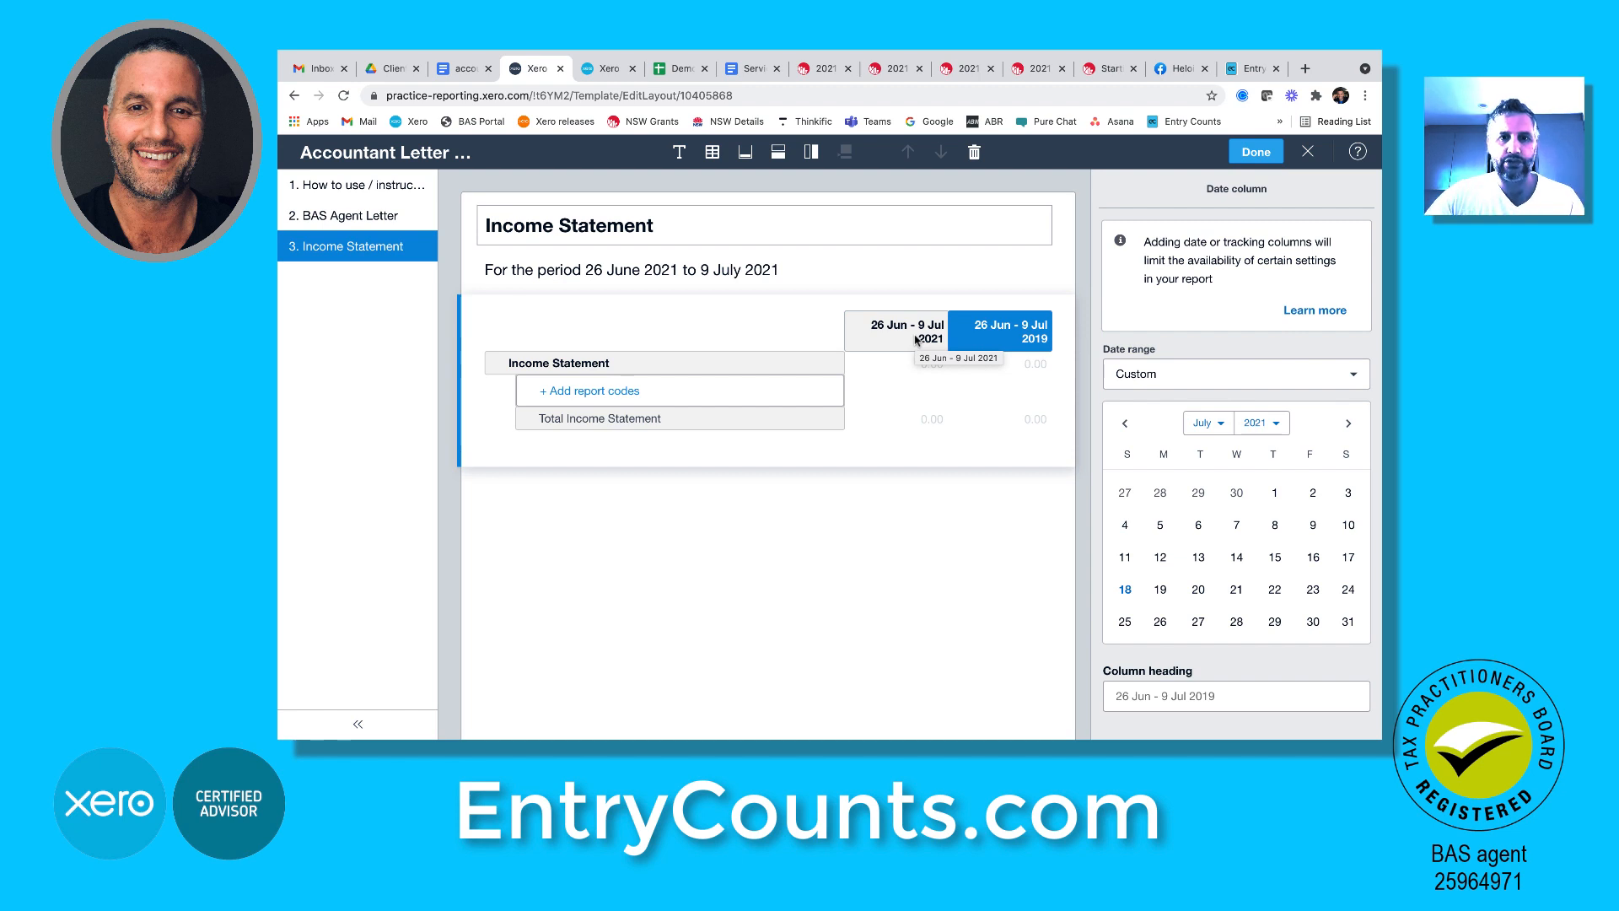
Add a formula column headed "Decline" that subtracts 26 Jun - 9 Jul 2019 from 26 Jun - 9 Jul 2021
left_click(813, 156)
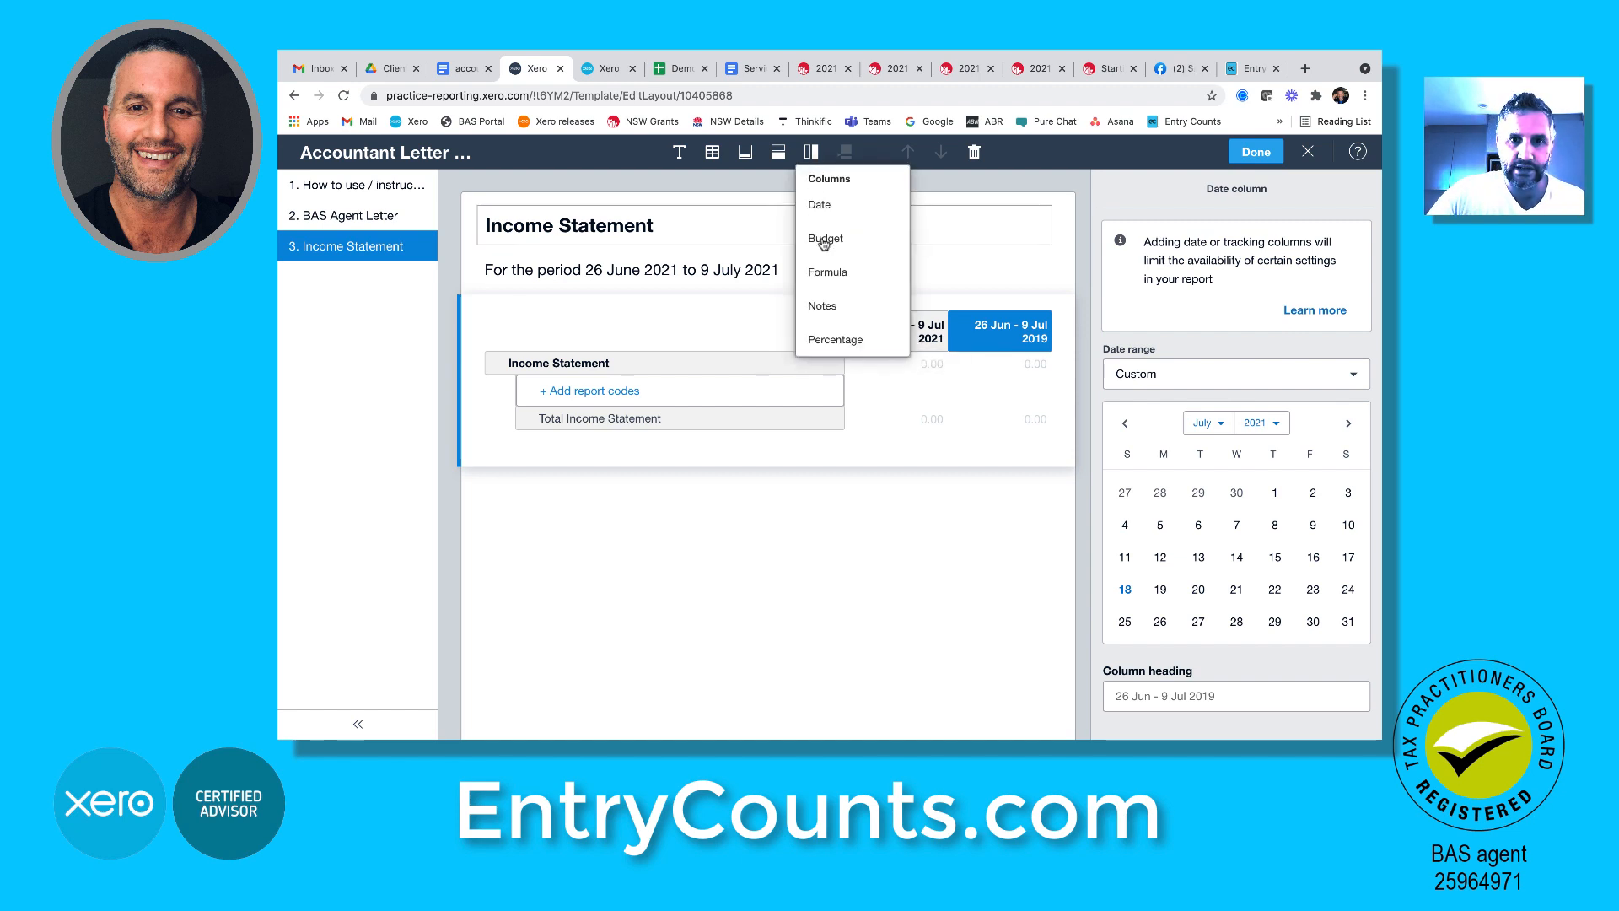
left_click(831, 272)
left_click(1136, 270)
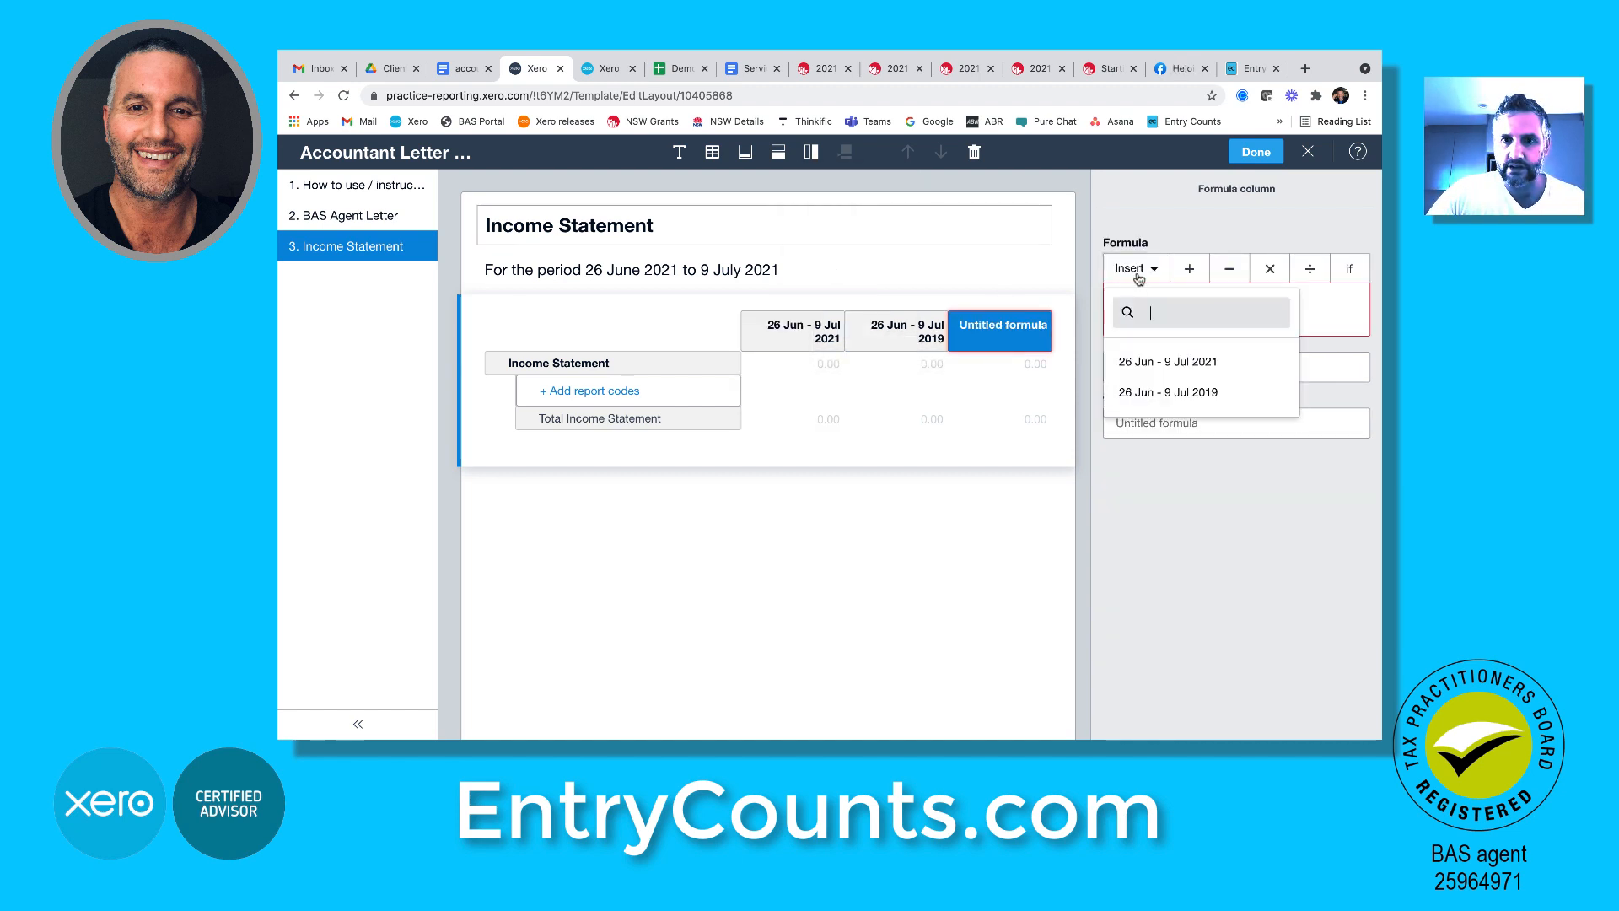
left_click(1146, 361)
left_click(1228, 268)
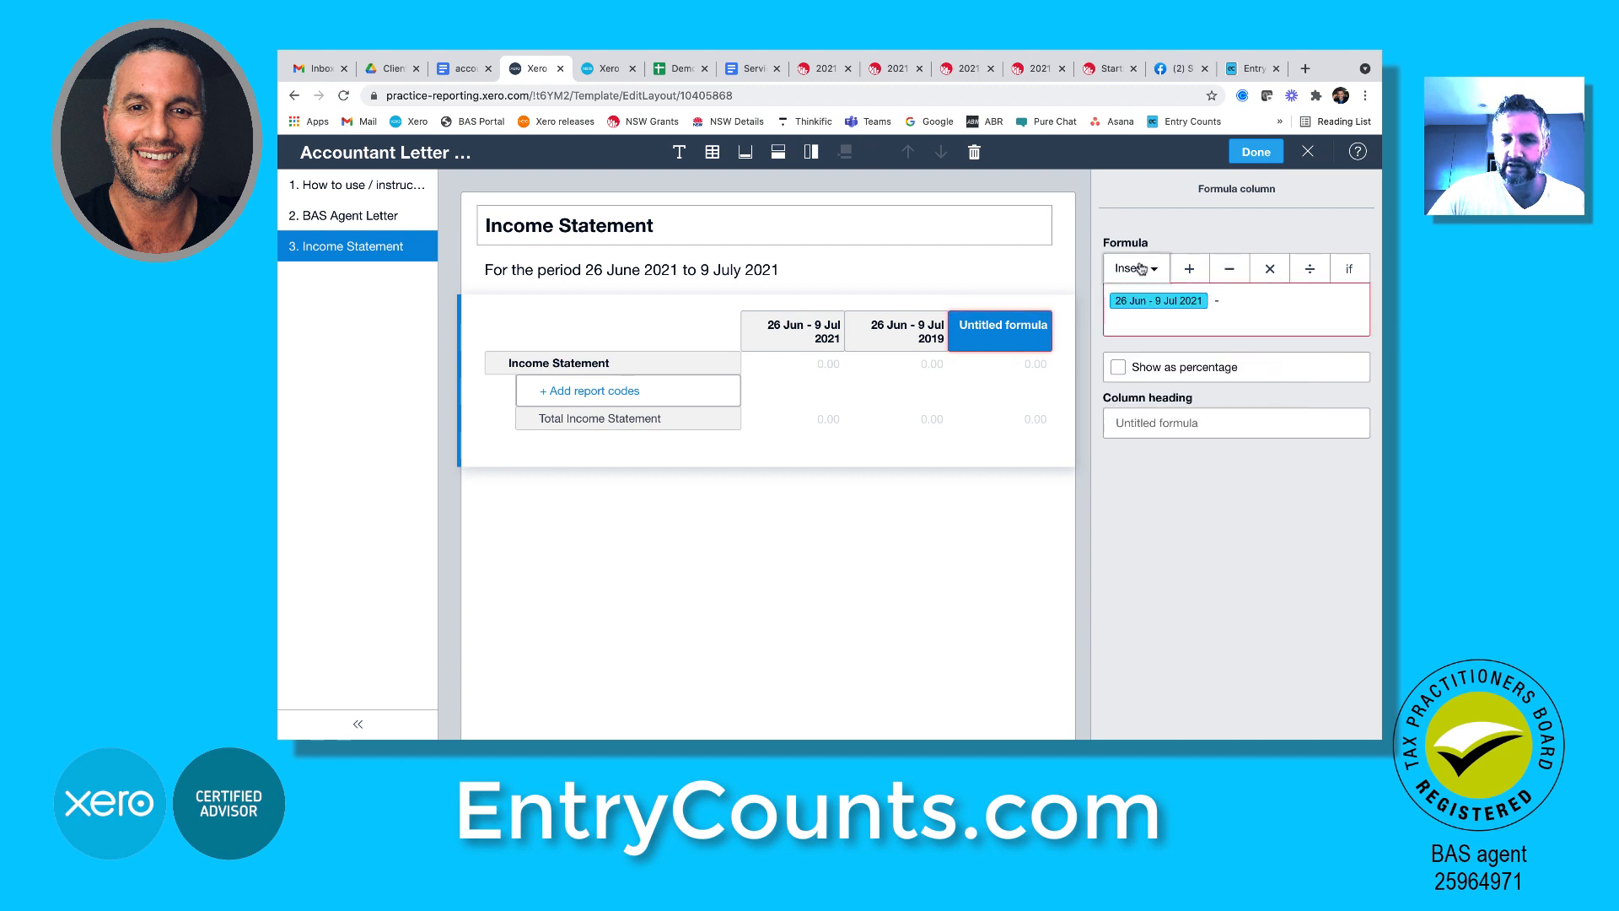
left_click(1140, 268)
left_click(1146, 391)
left_click(1142, 420)
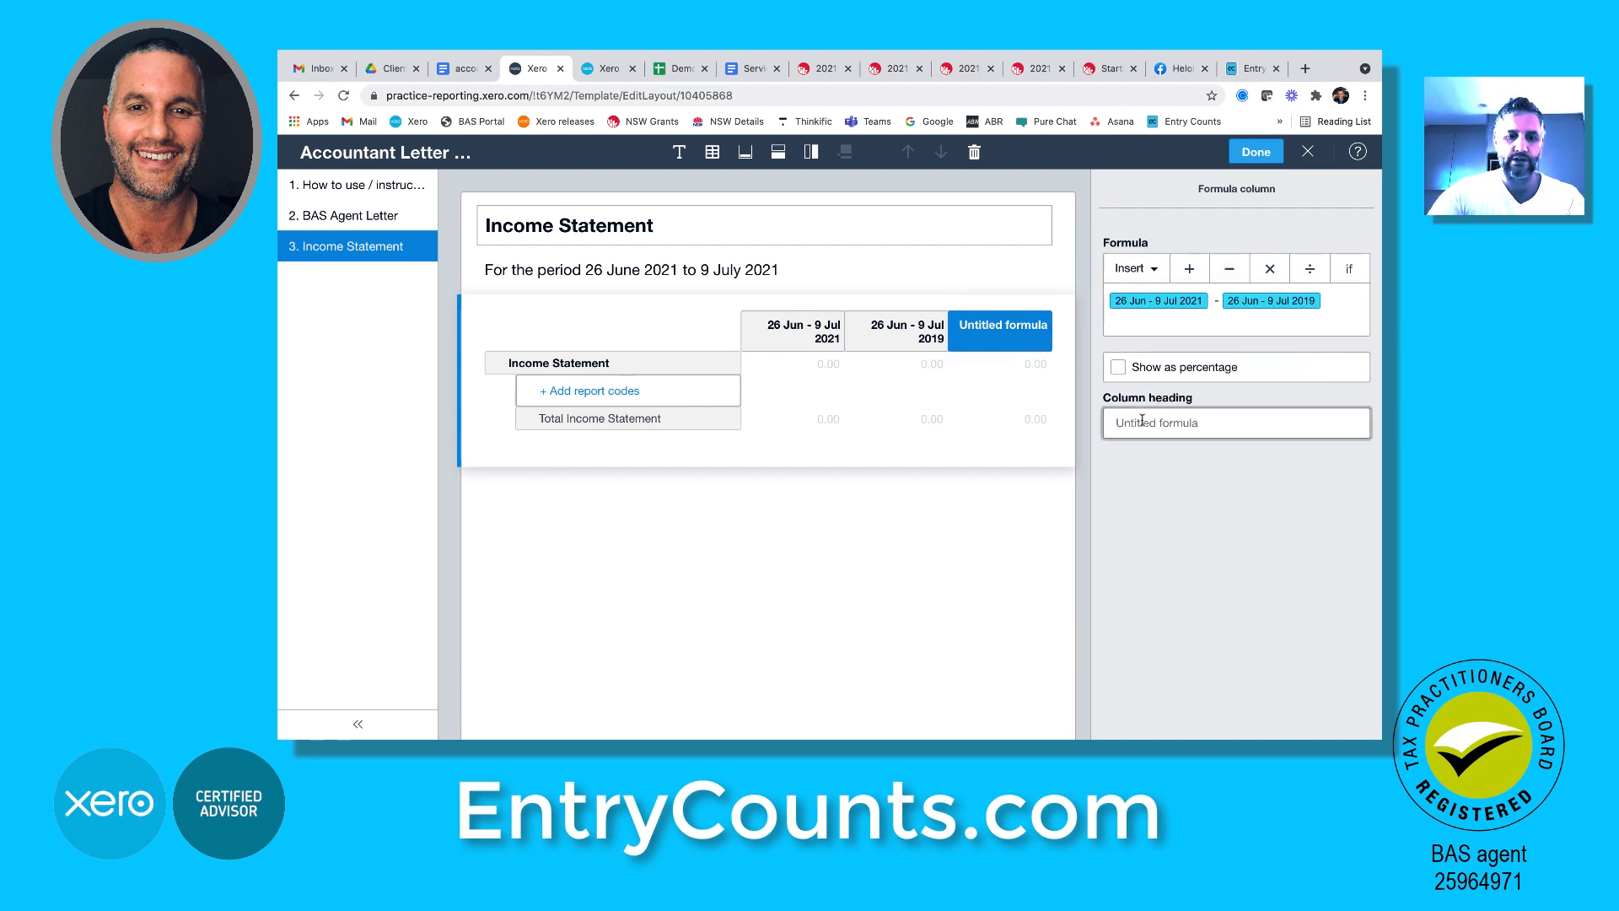
type("Decline")
key("Tab")
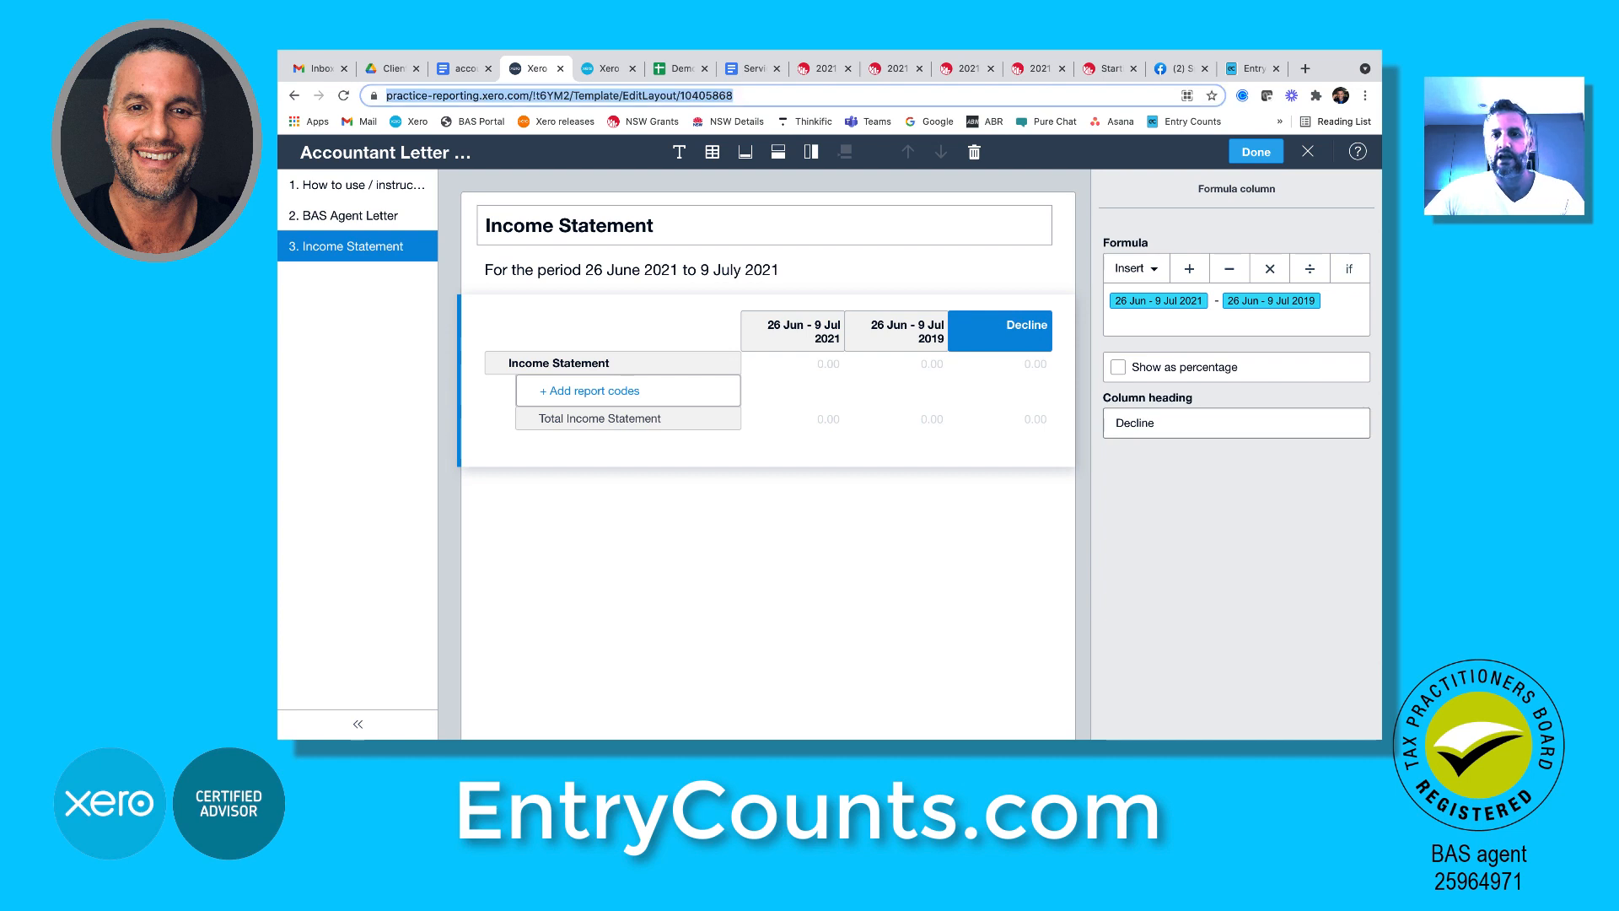
Move the 26 Jun - 9 Jul 2019 column ahead of the 2021 column
left_click(910, 337)
left_click_drag(893, 337, 807, 340)
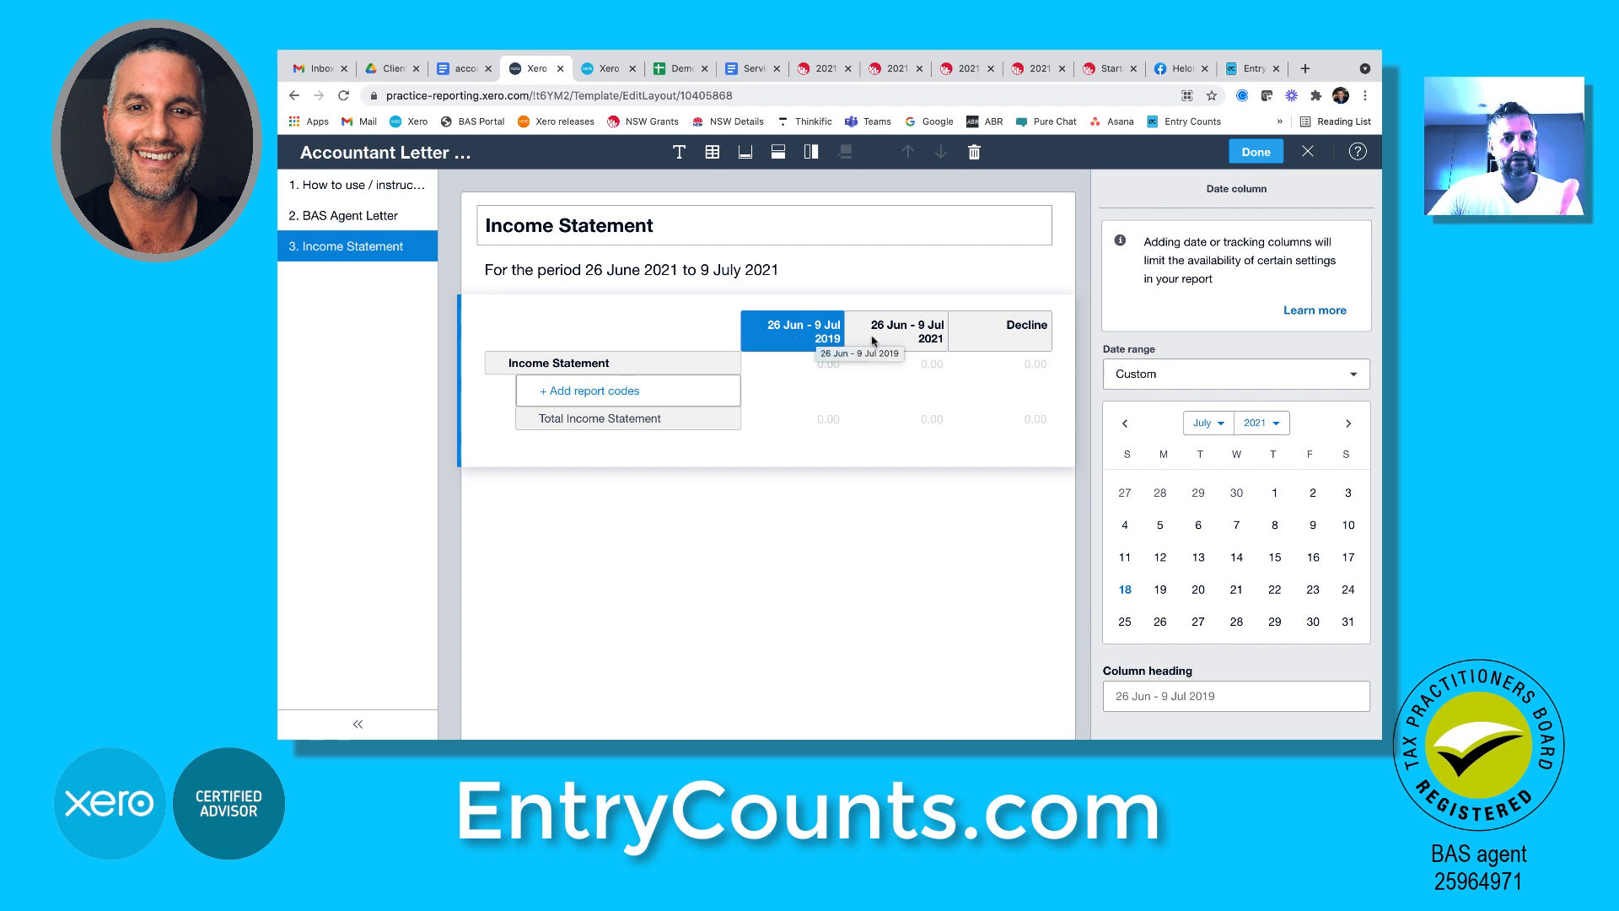
left_click(877, 333)
Rewrite the Decline column's formula as 26 Jun - 9 Jul 2019 minus 26 Jun - 9 Jul 2021
left_click(995, 340)
left_click(1340, 301)
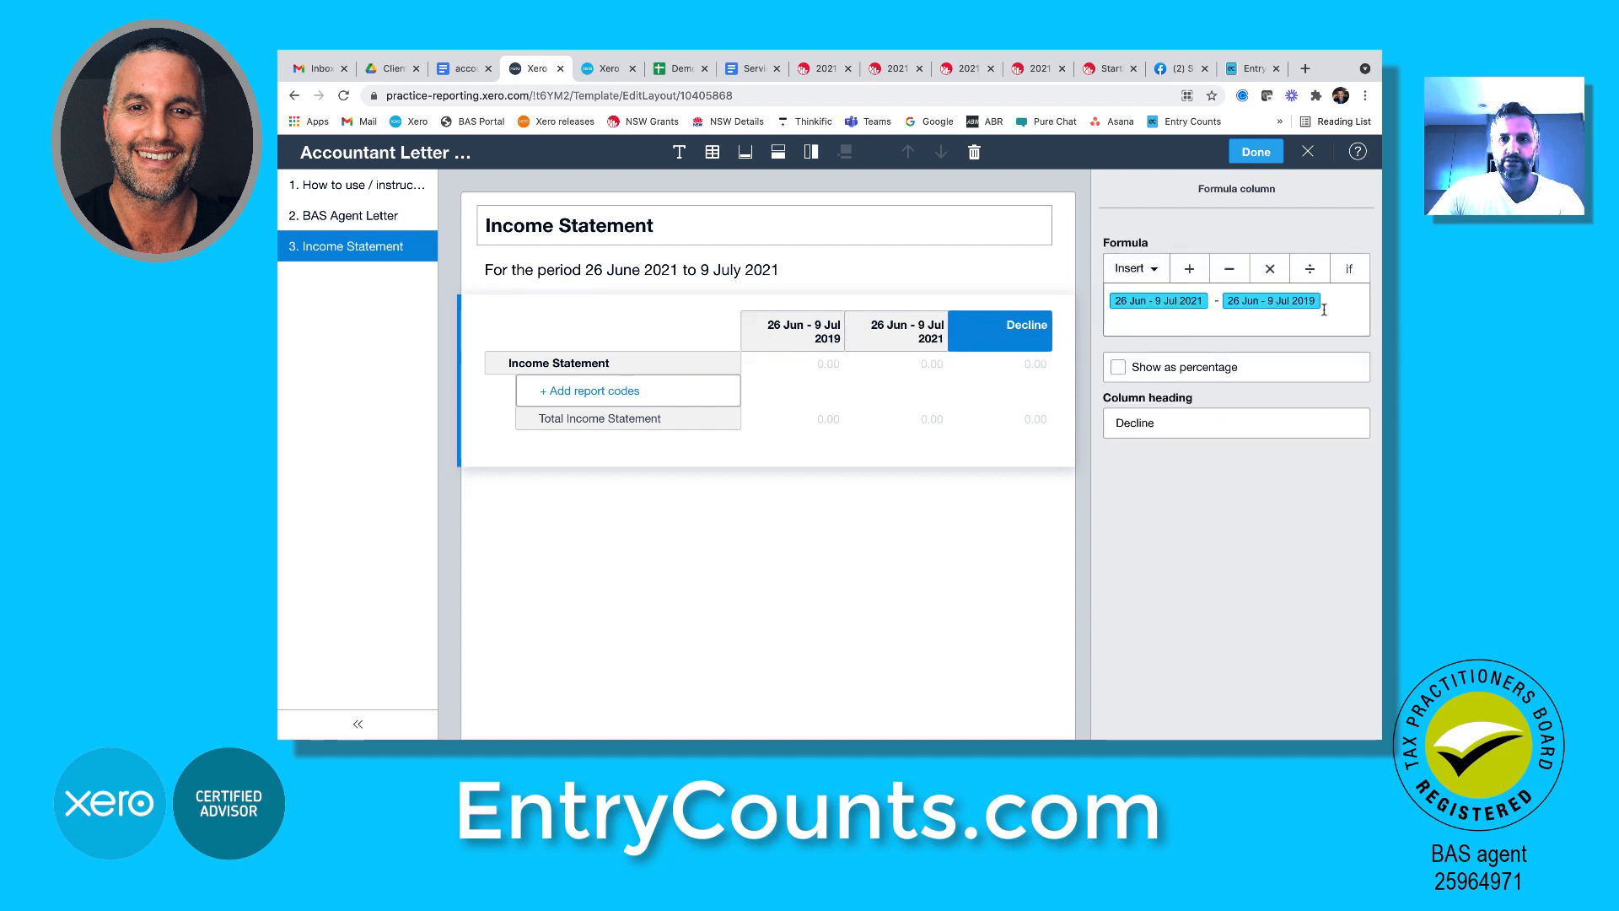
key("BackSpace")
key("BackSpace")
key("BackSpace")
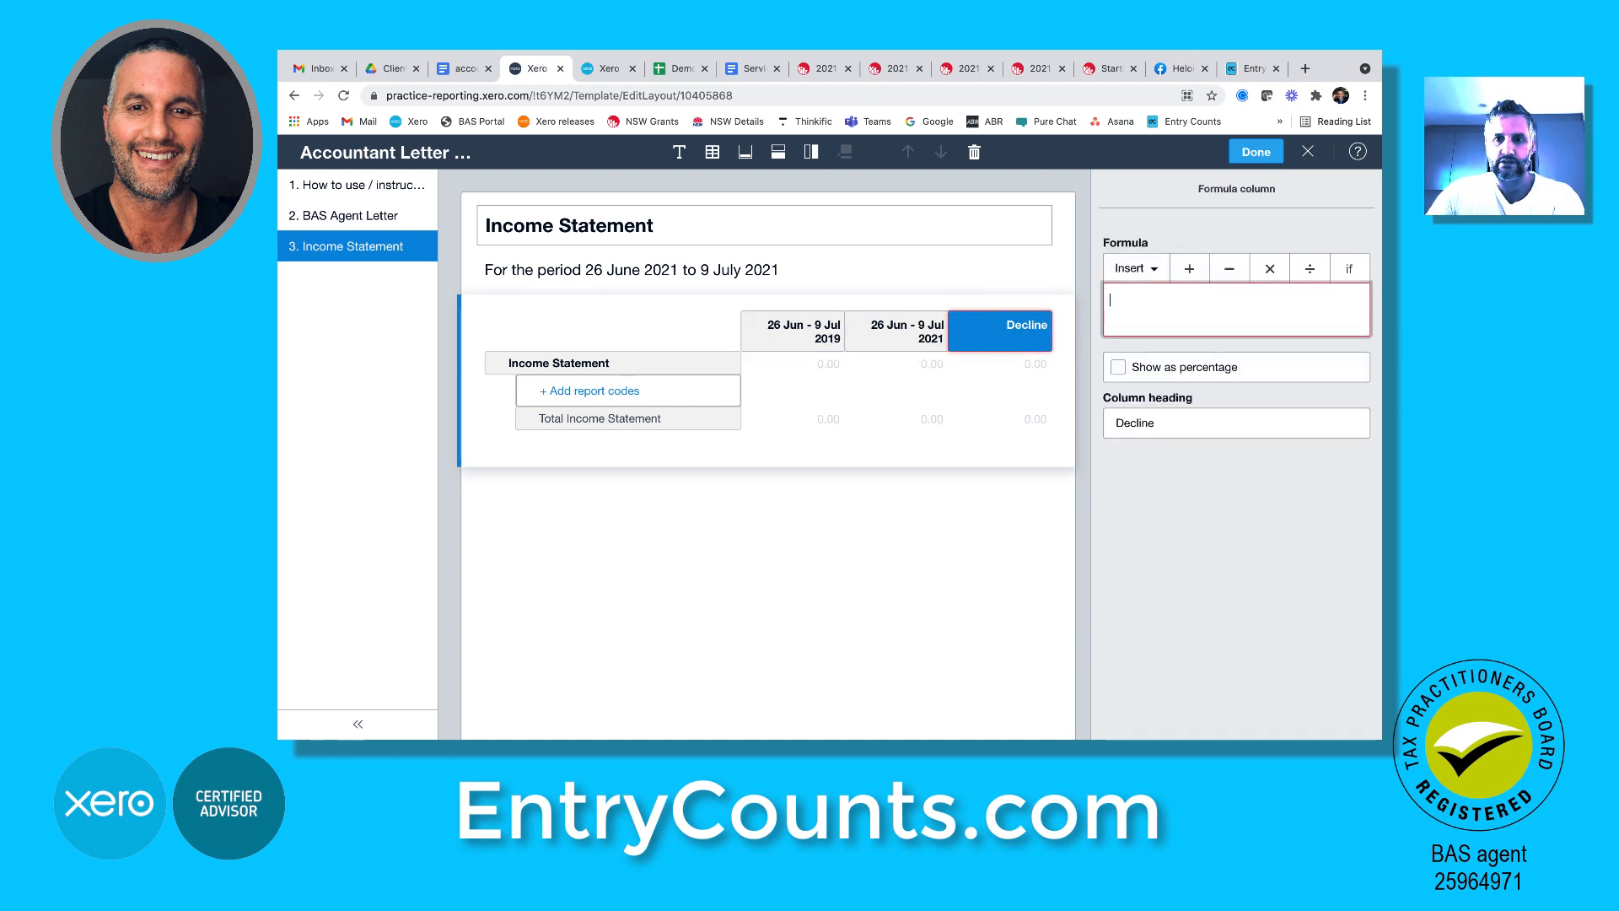
left_click(1152, 269)
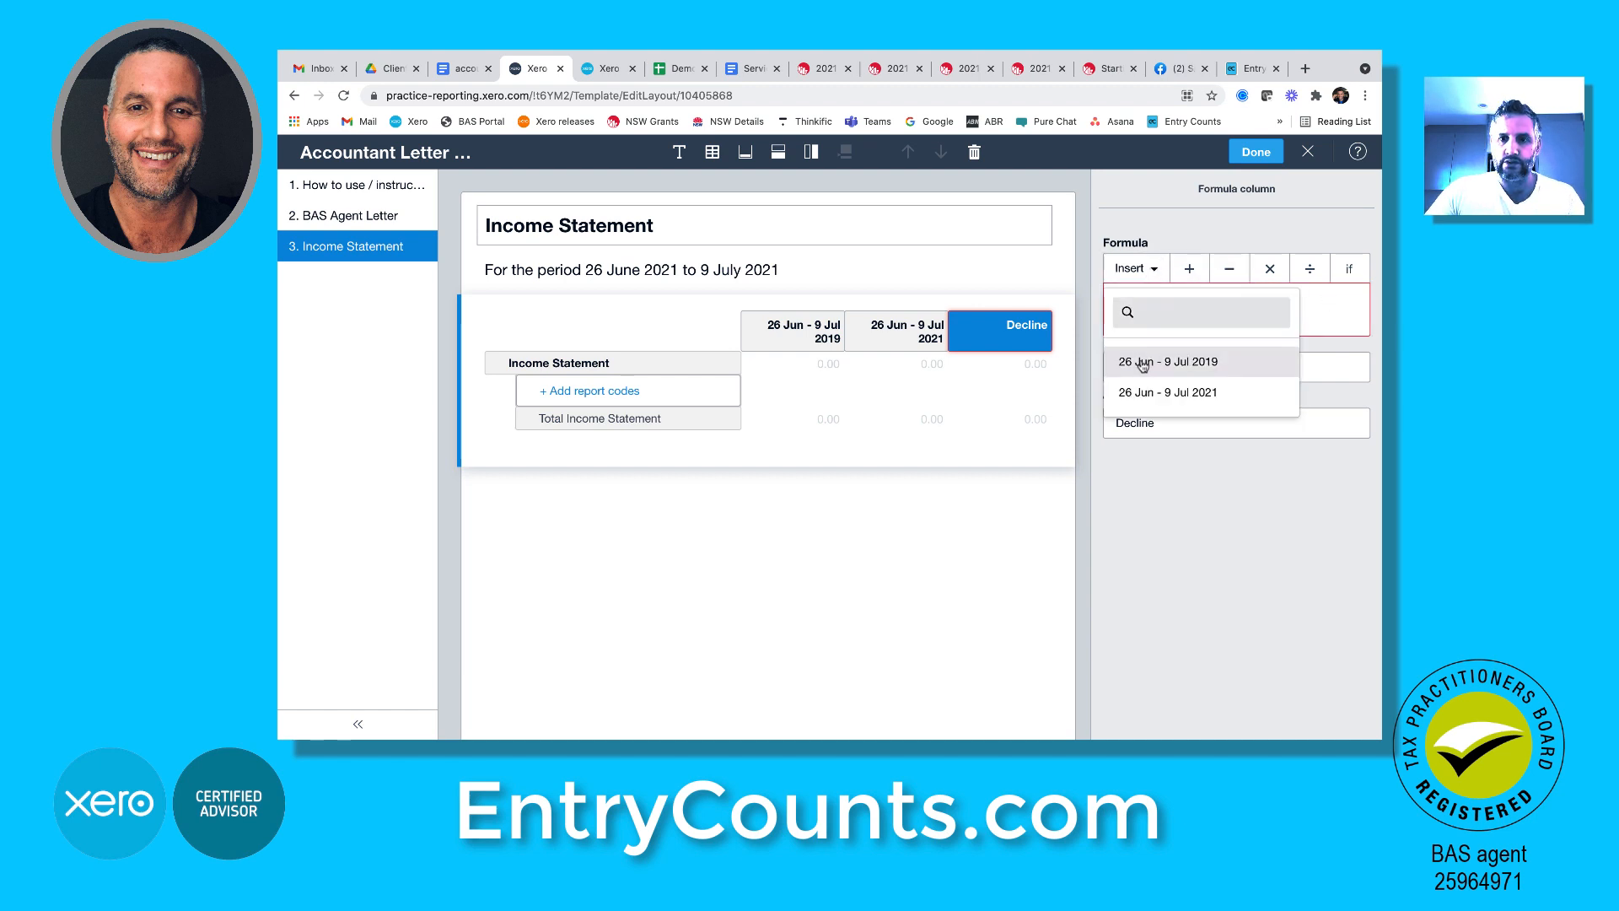
left_click(1144, 362)
left_click(1144, 270)
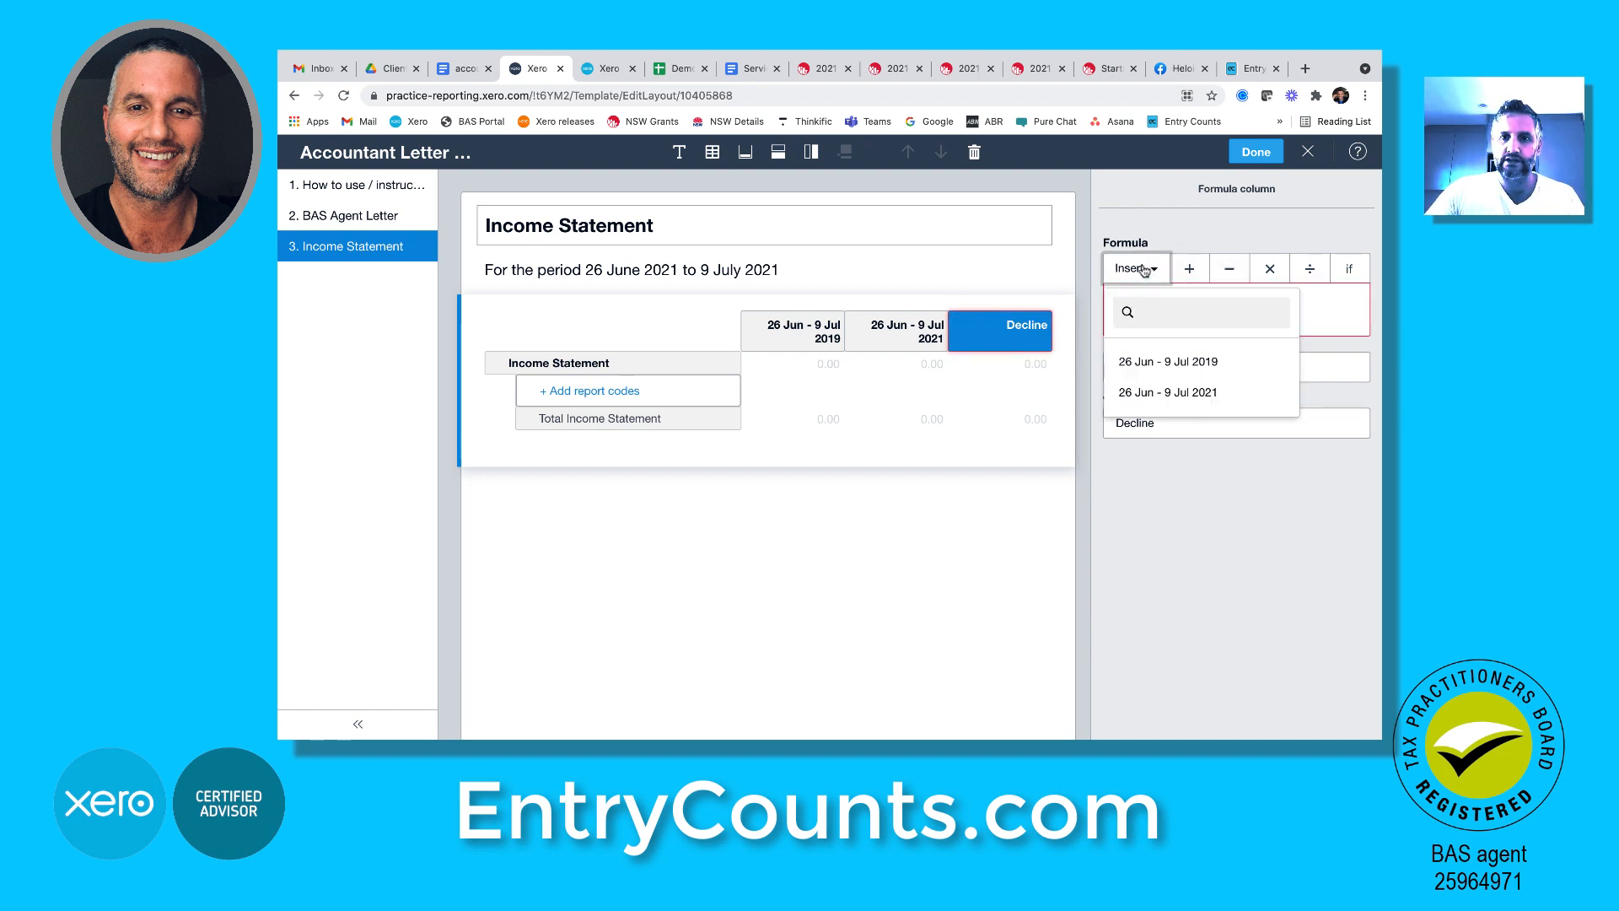
left_click(1174, 394)
left_click(1173, 427)
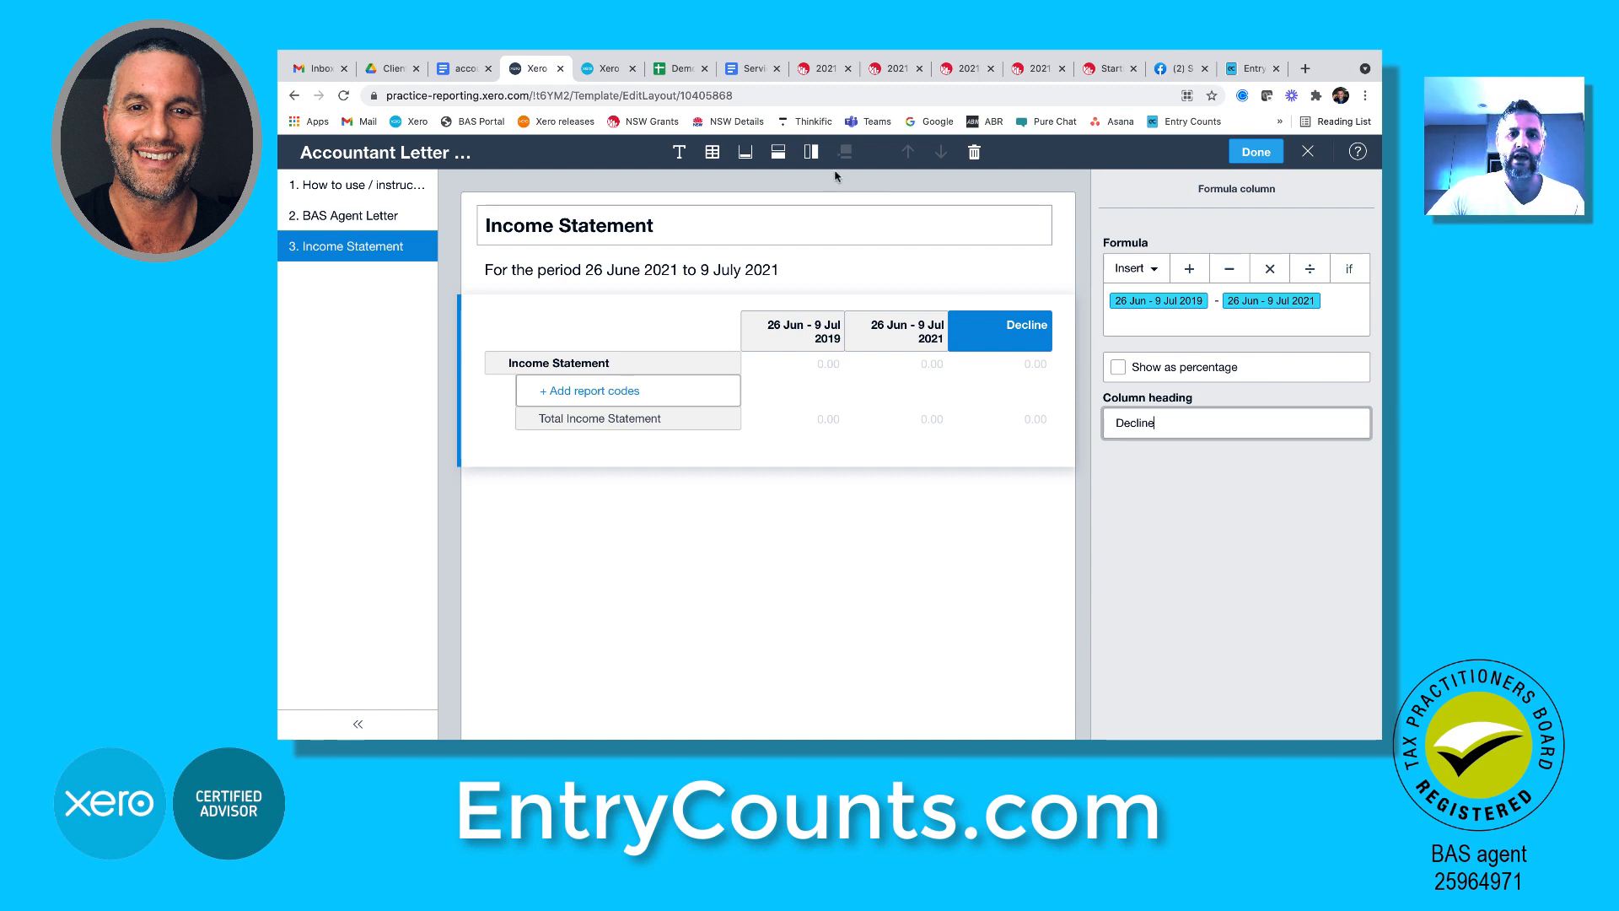
Add another formula column that divides Decline by 26 Jun - 9 Jul 2019
left_click(811, 154)
left_click(839, 273)
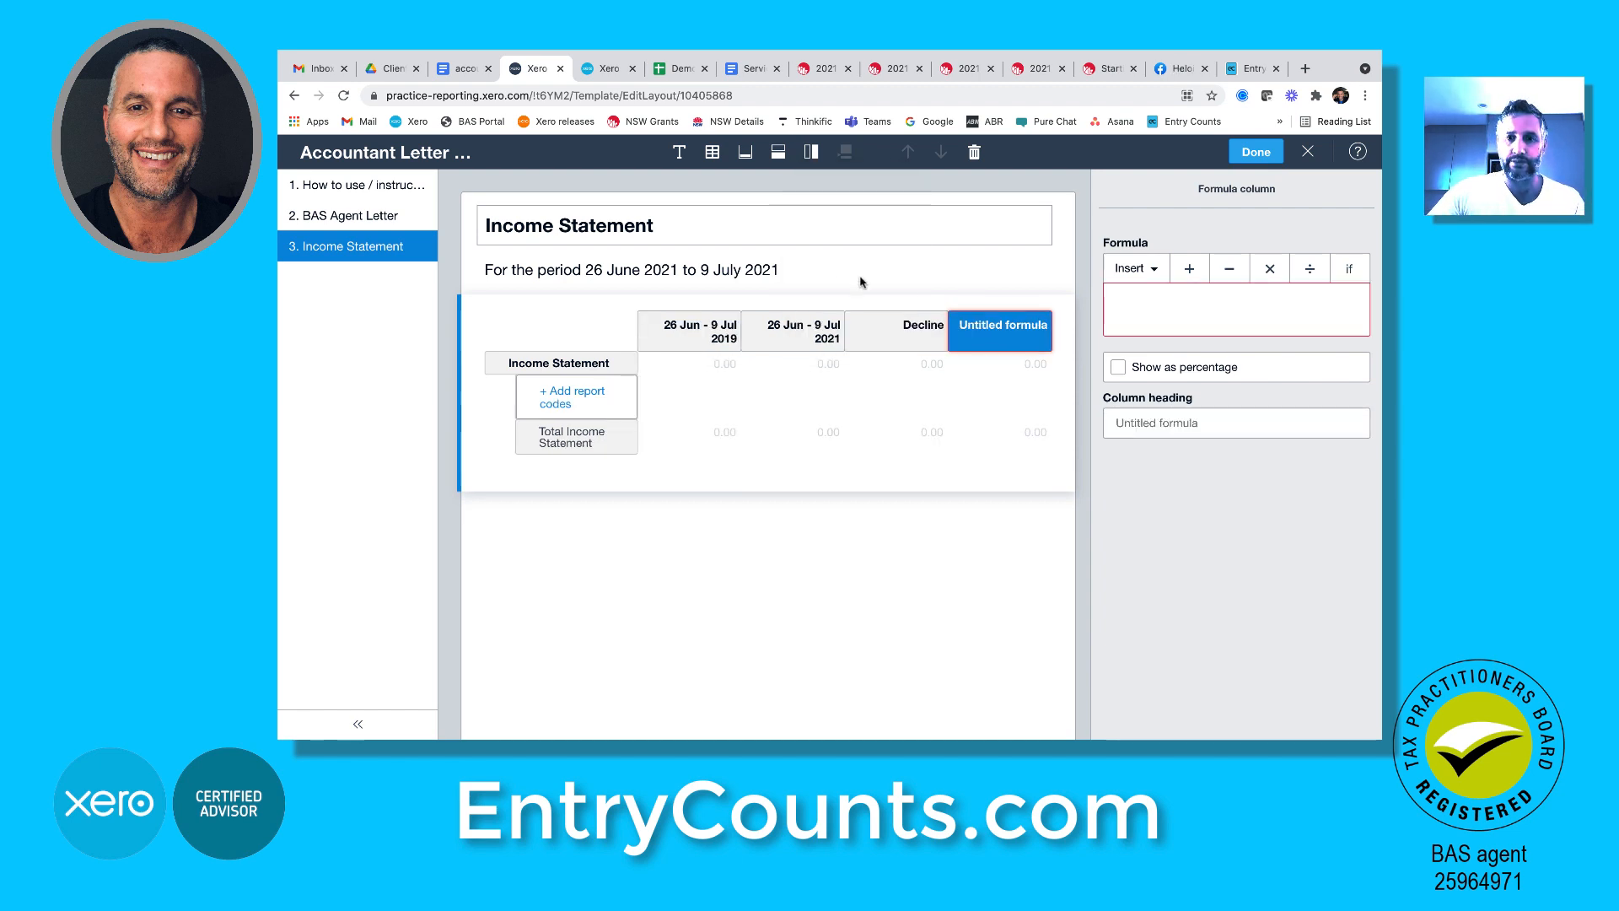
left_click(1133, 275)
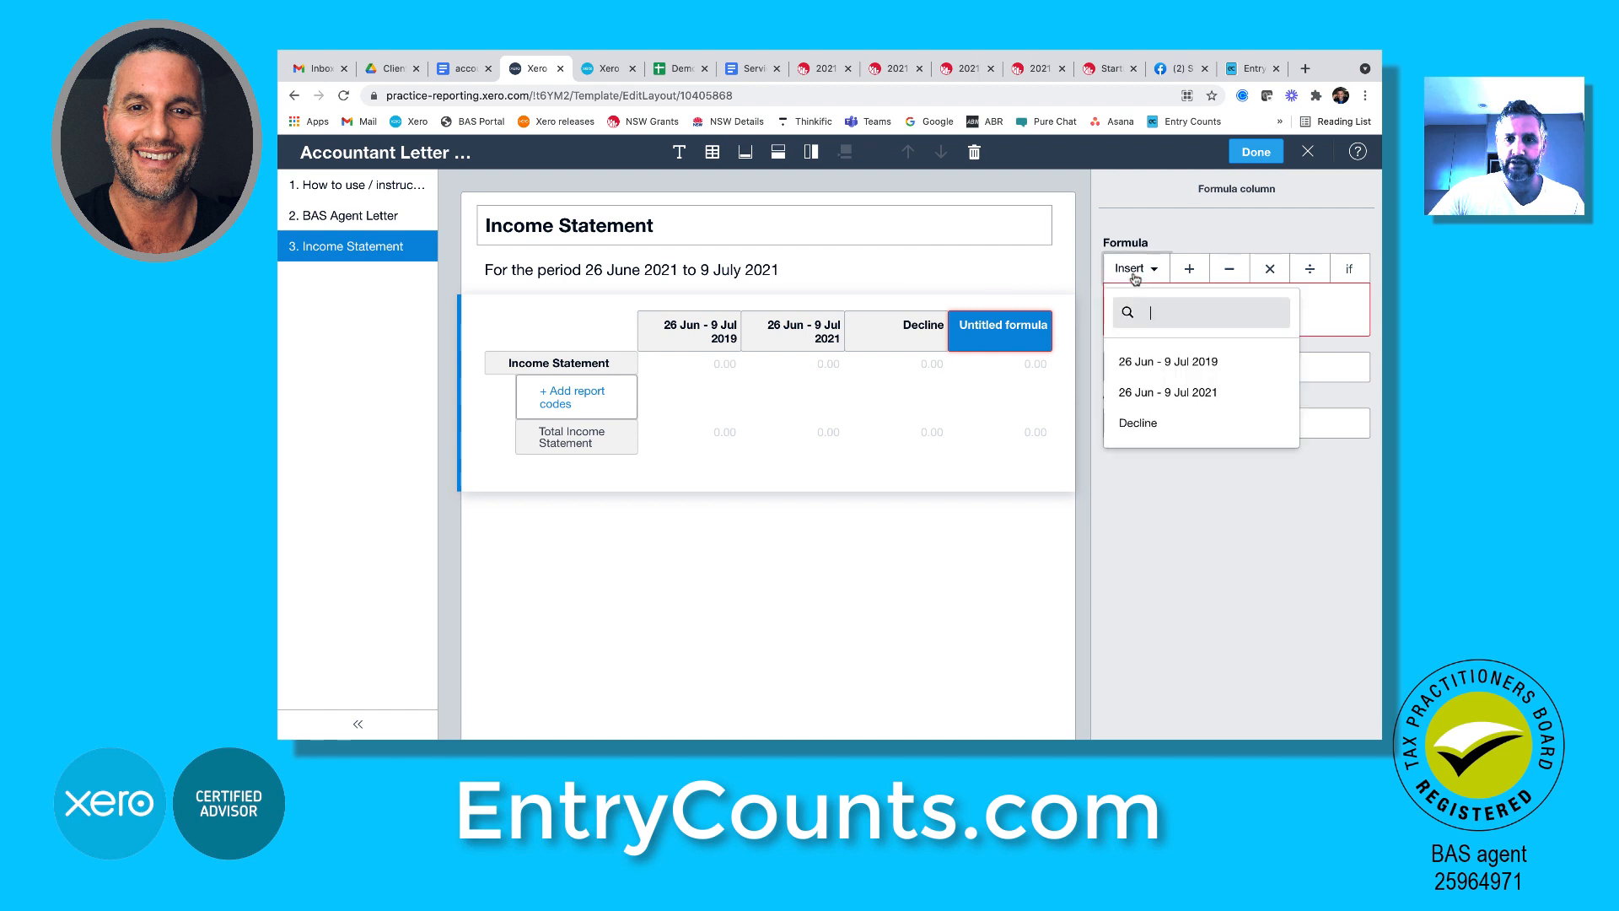
left_click(1134, 423)
left_click(1305, 269)
left_click(1134, 268)
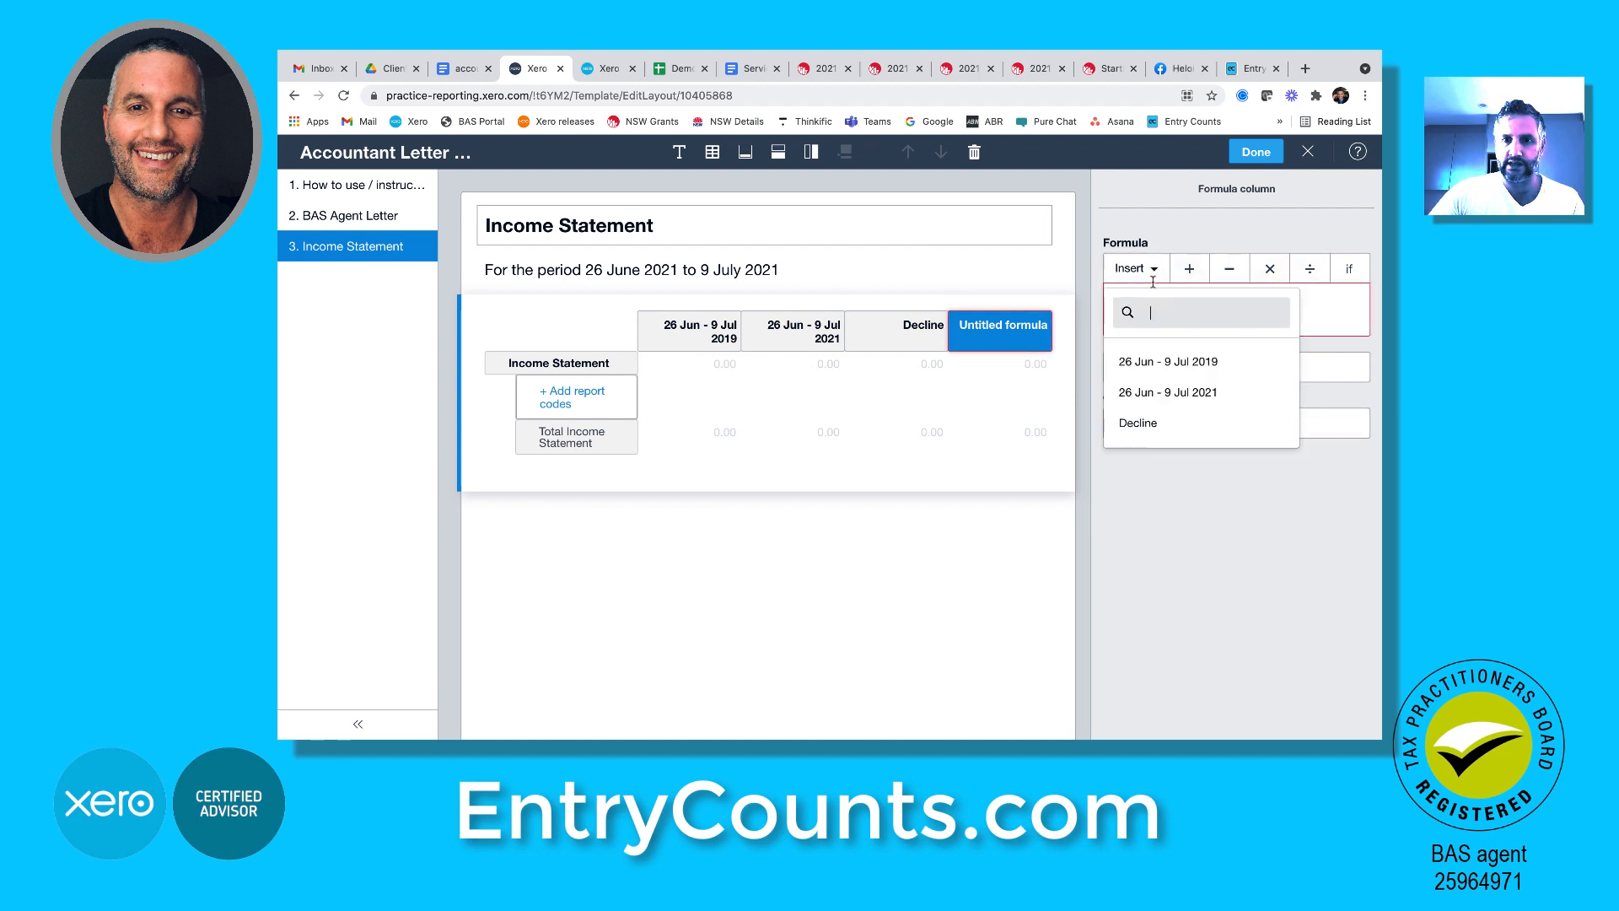
left_click(1184, 364)
Show the new formula column as a percentage, head it "Decline", and finish editing the layout
left_click(1137, 371)
left_click(1145, 424)
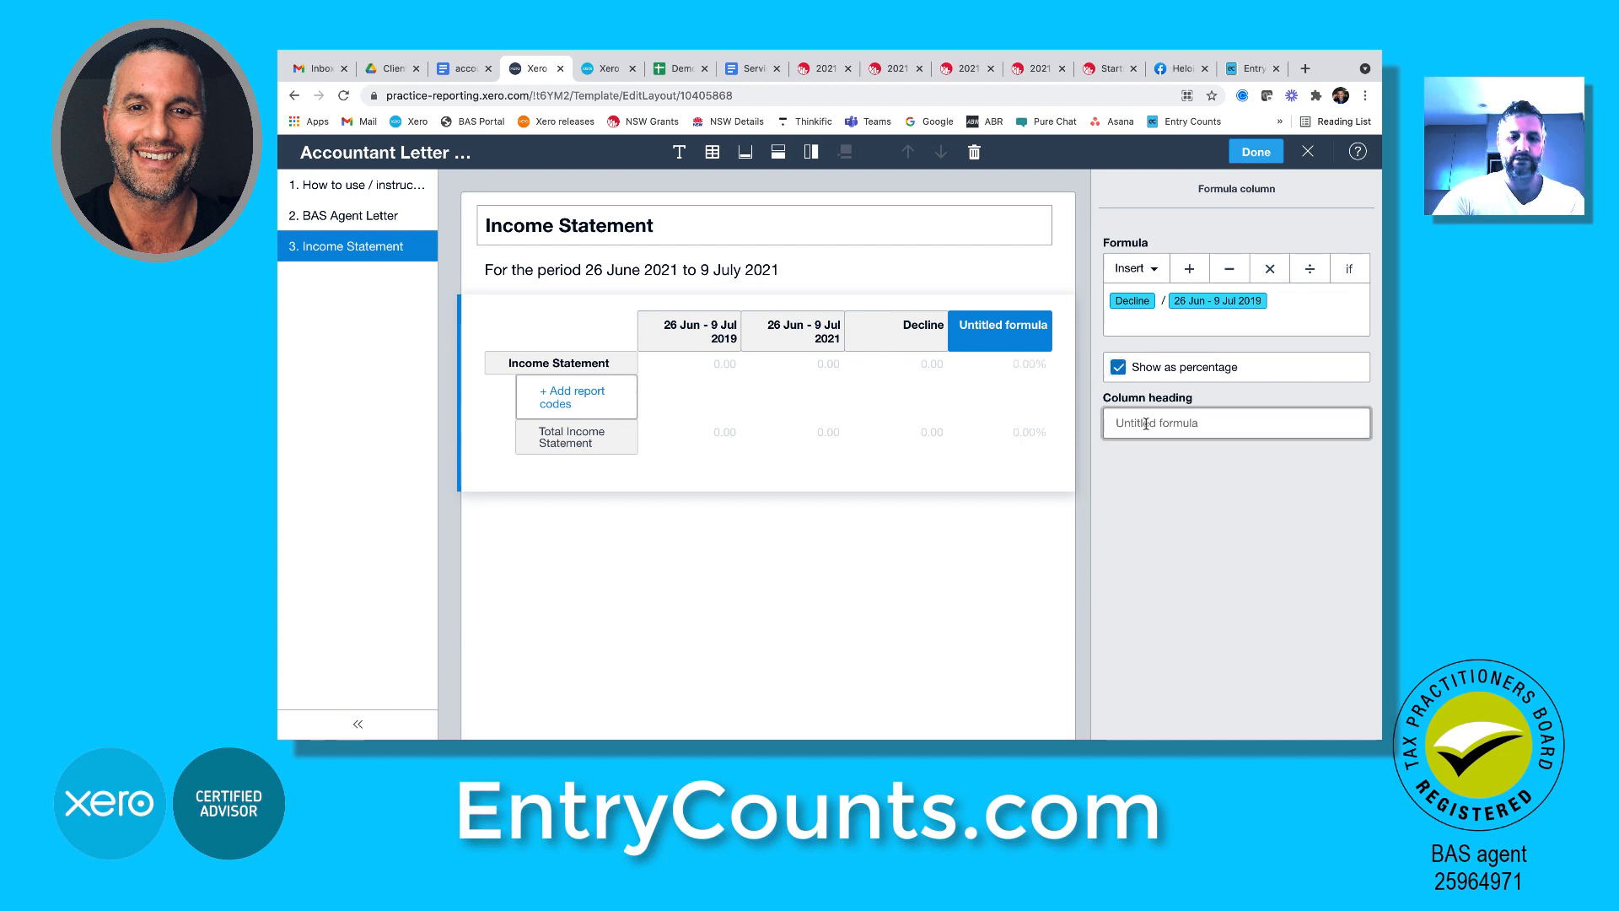
type("Decline")
key("Tab")
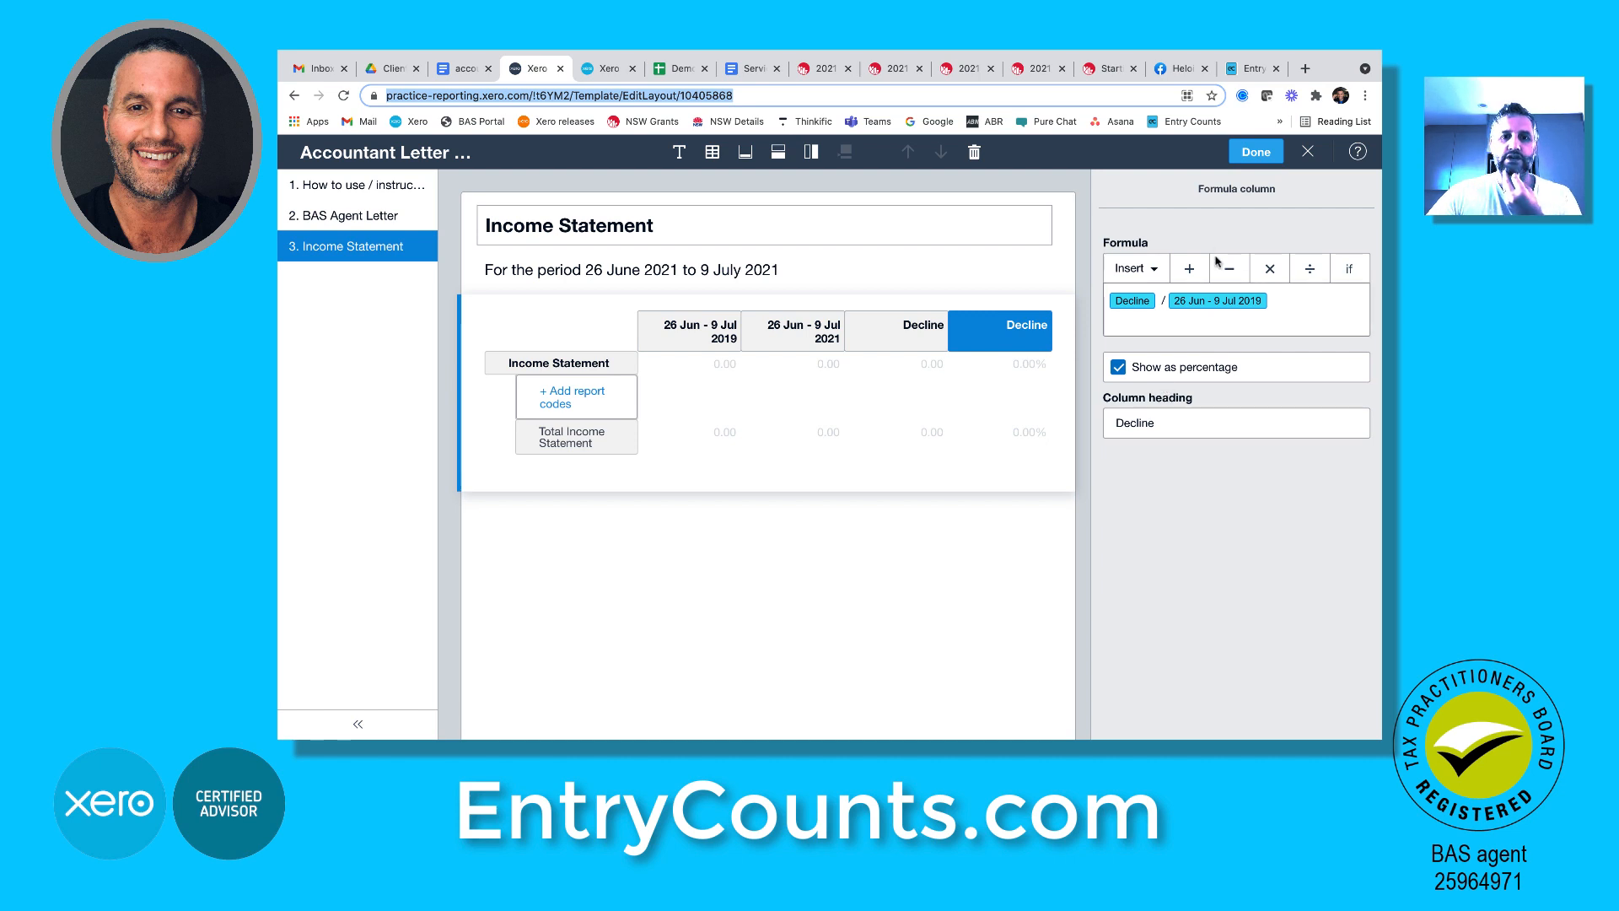
left_click(1256, 154)
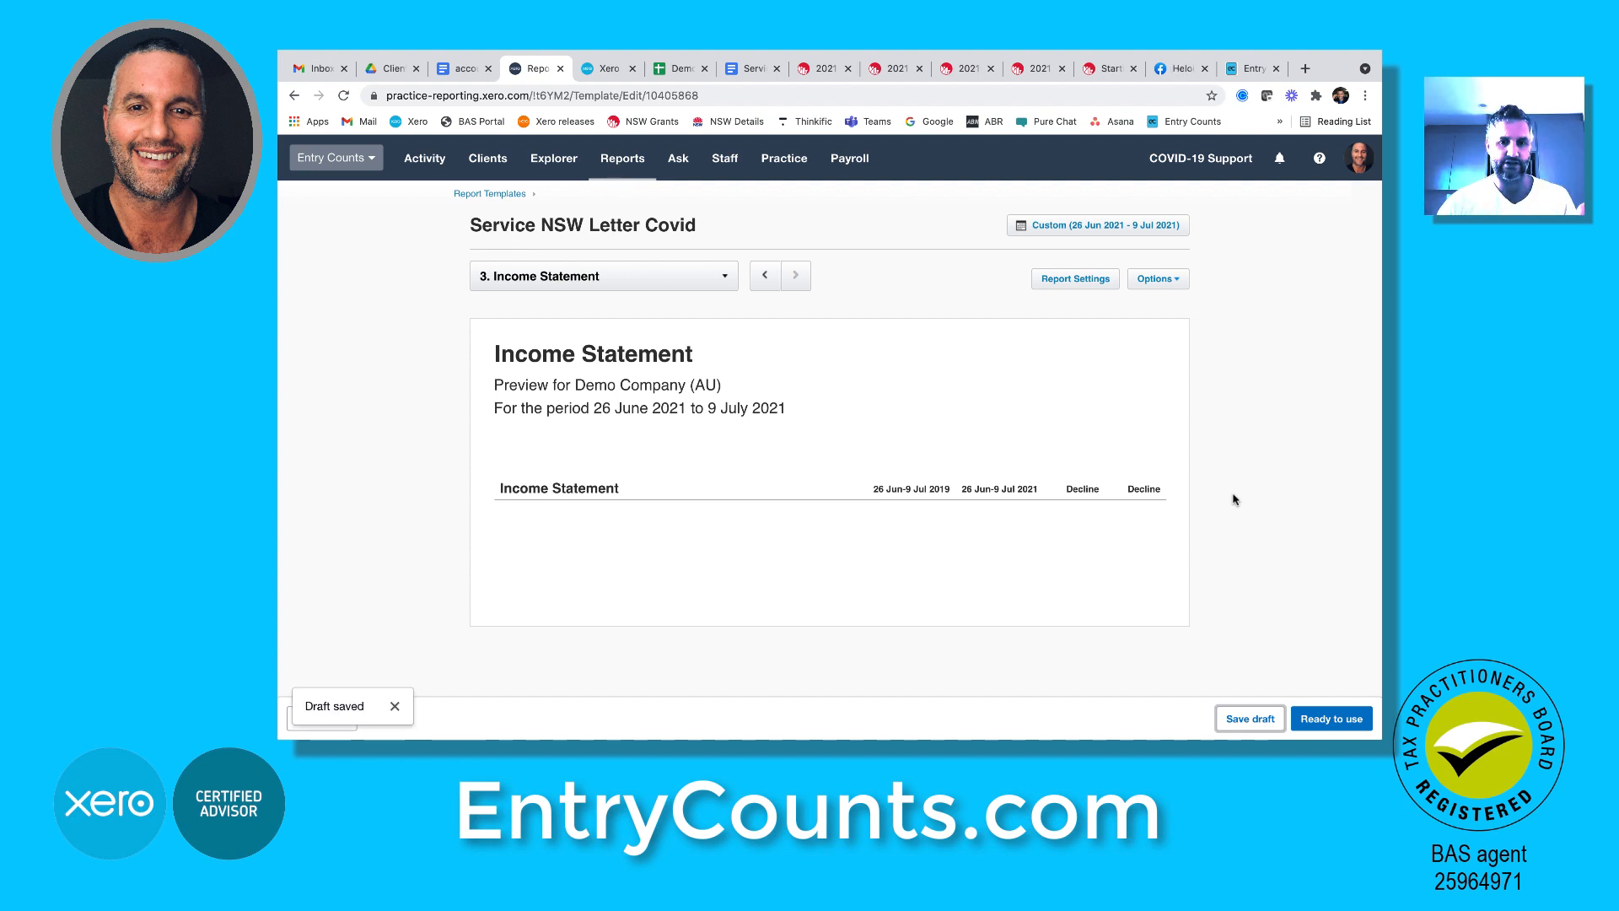
Add a Profit and Loss report to the Service NSW Letter Covid template
left_click(722, 285)
left_click(529, 437)
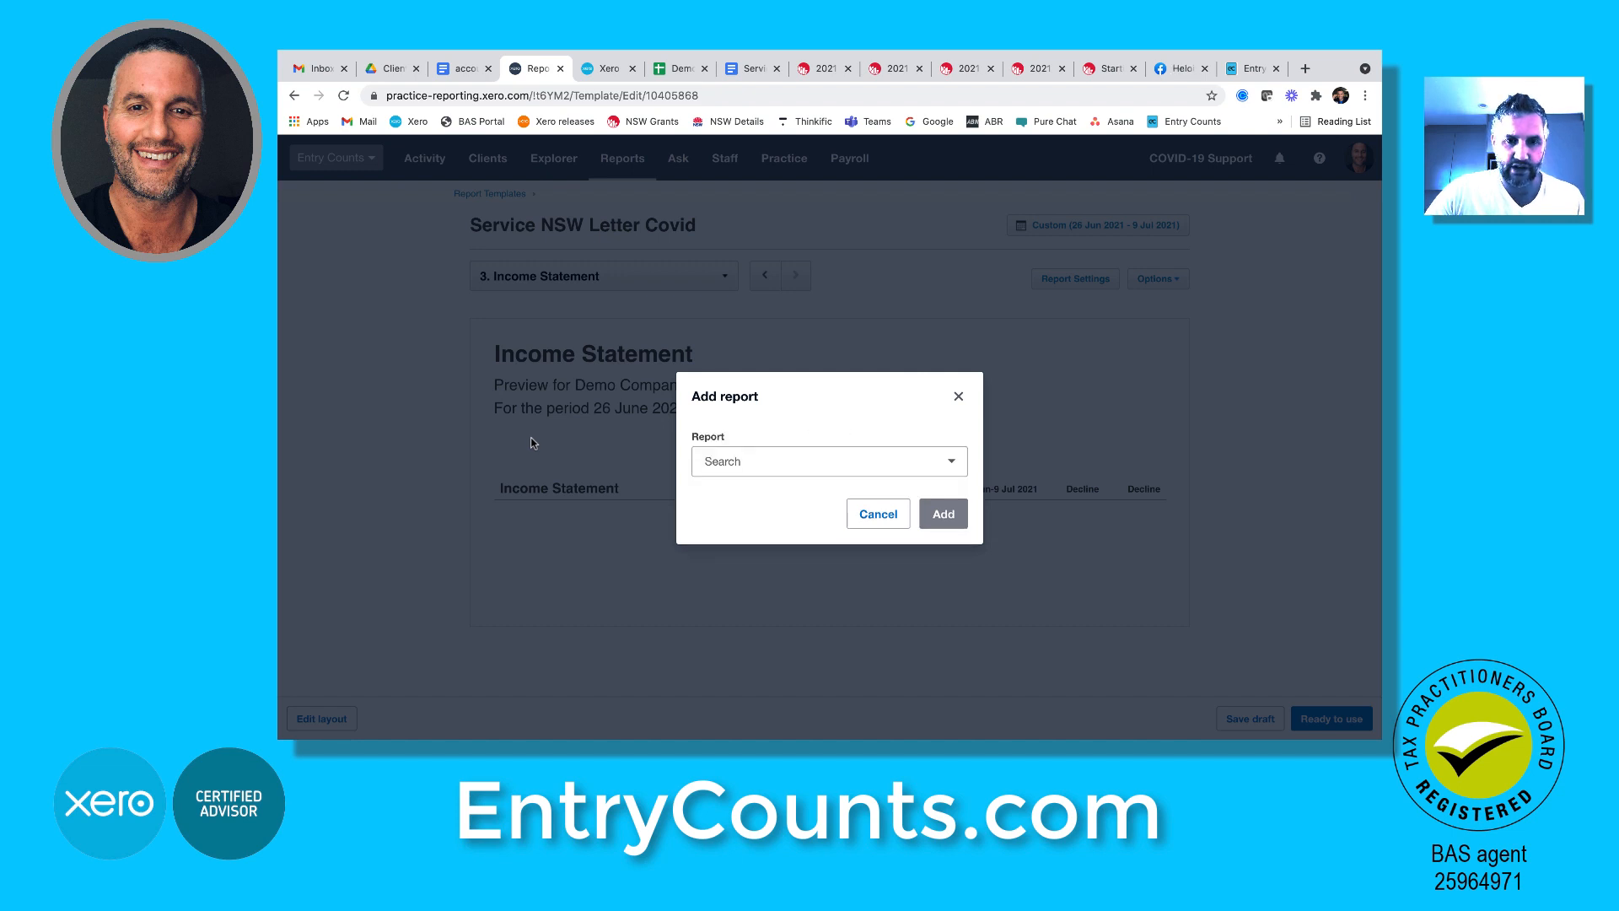
left_click(956, 463)
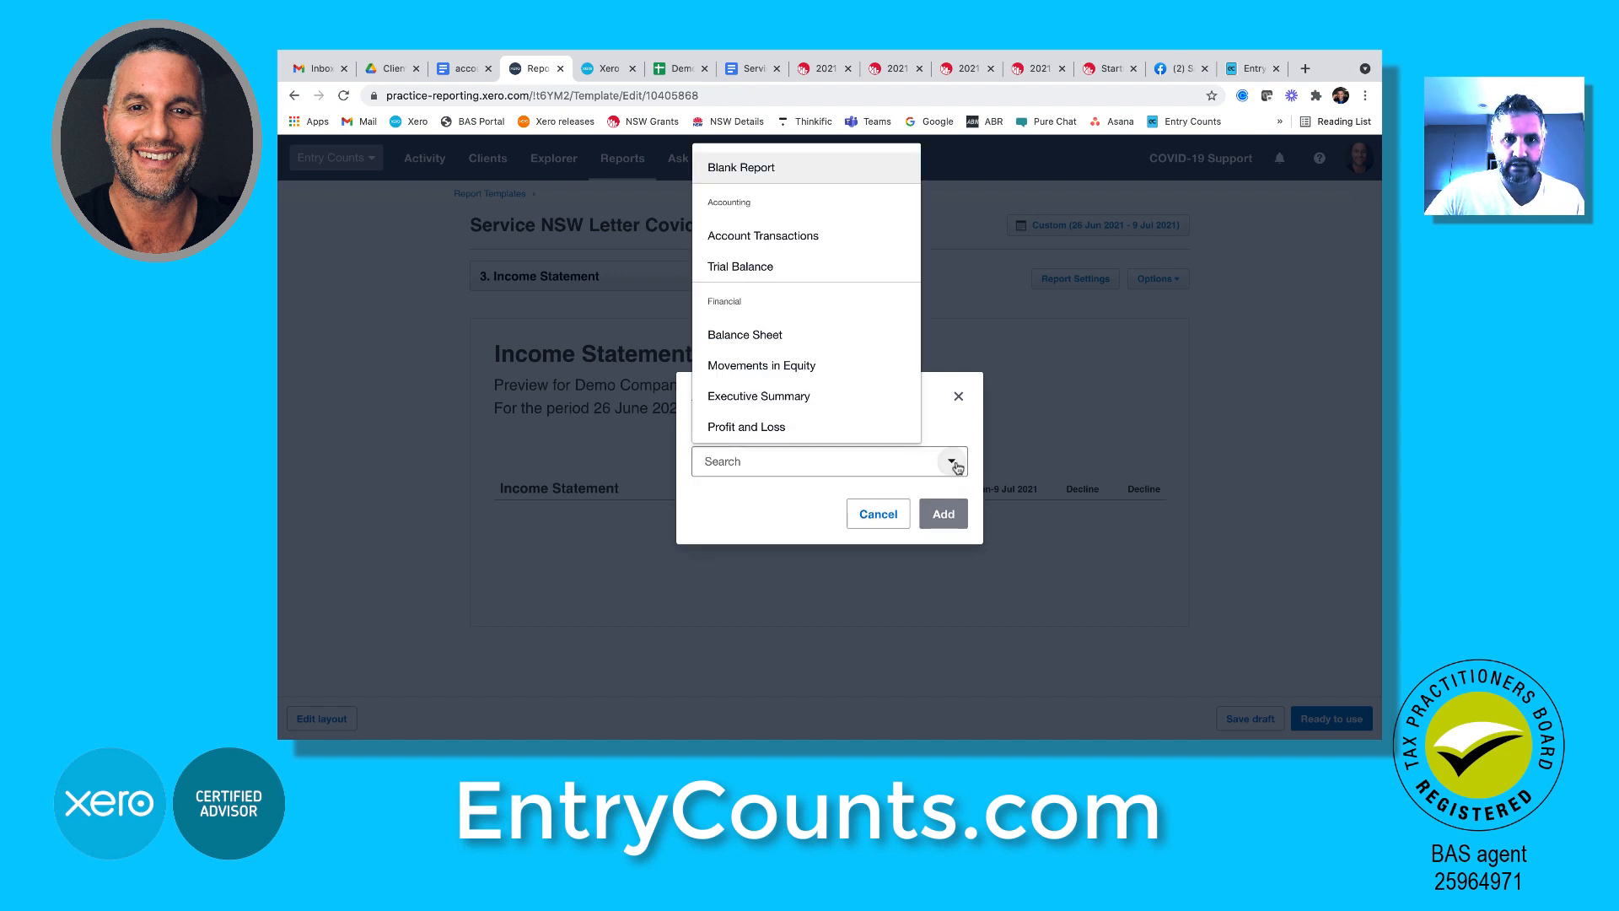
left_click(835, 461)
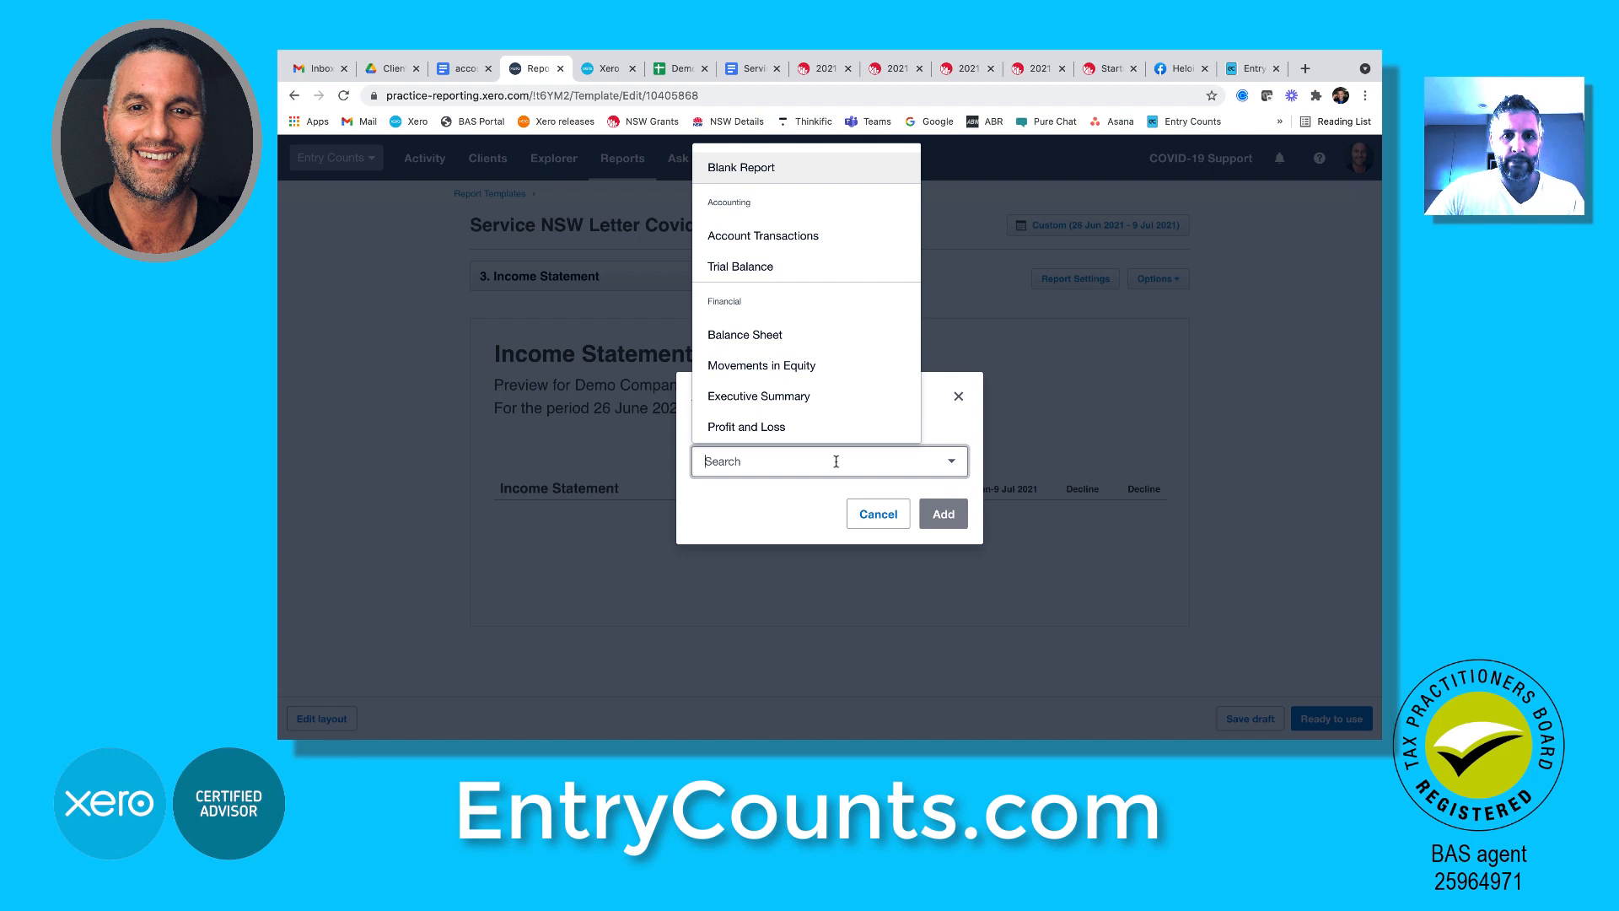
scroll(821, 426, "down", 2)
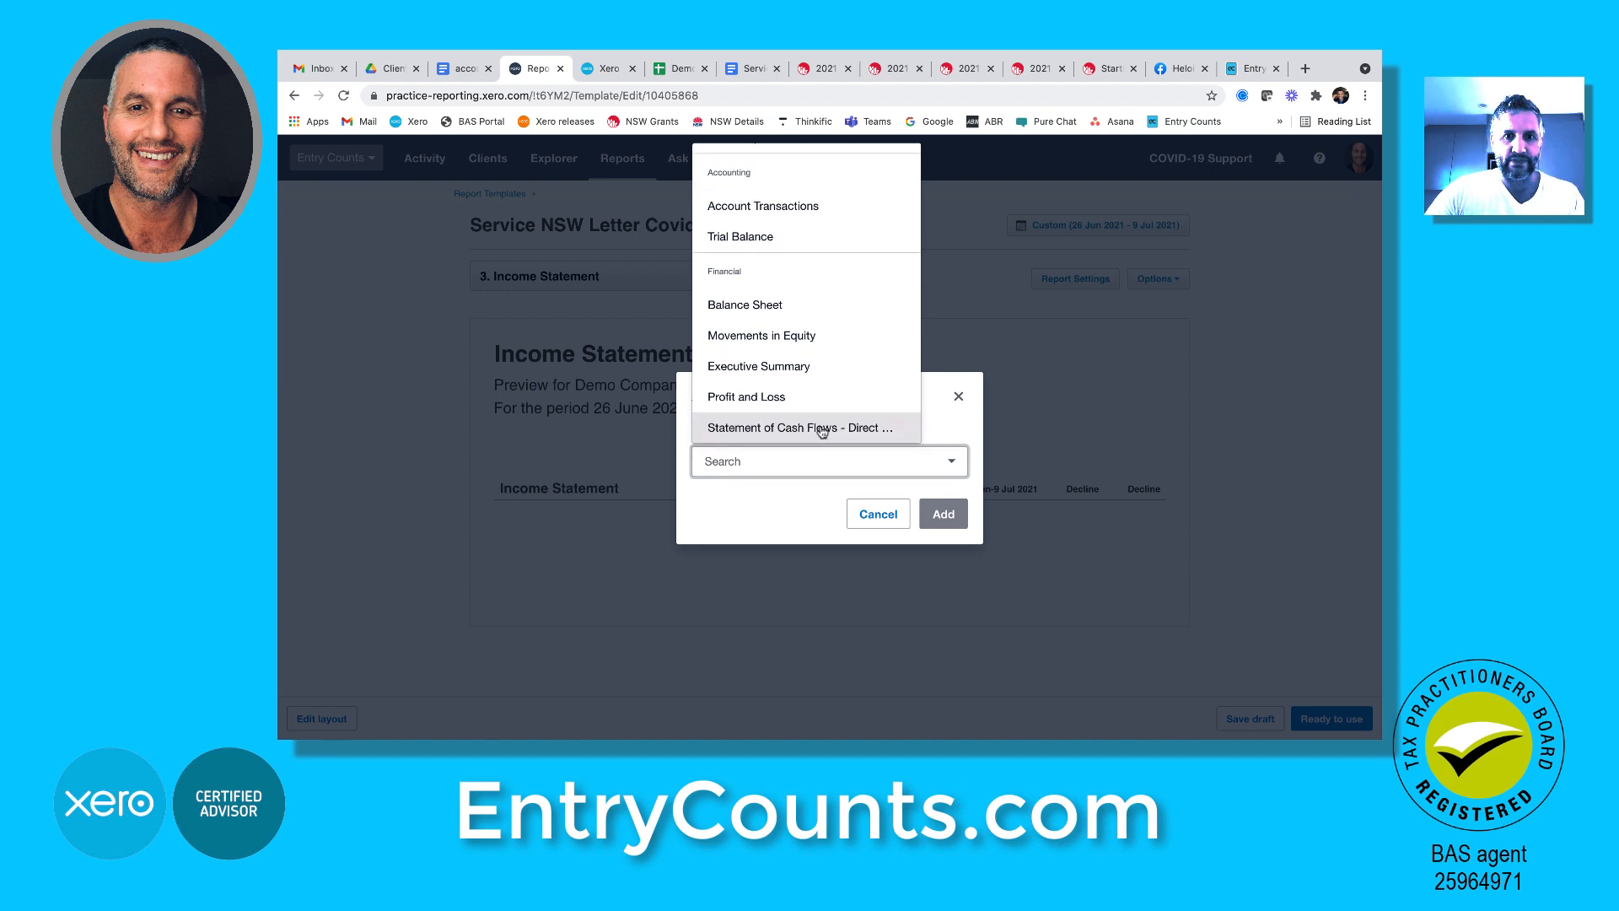
left_click(764, 383)
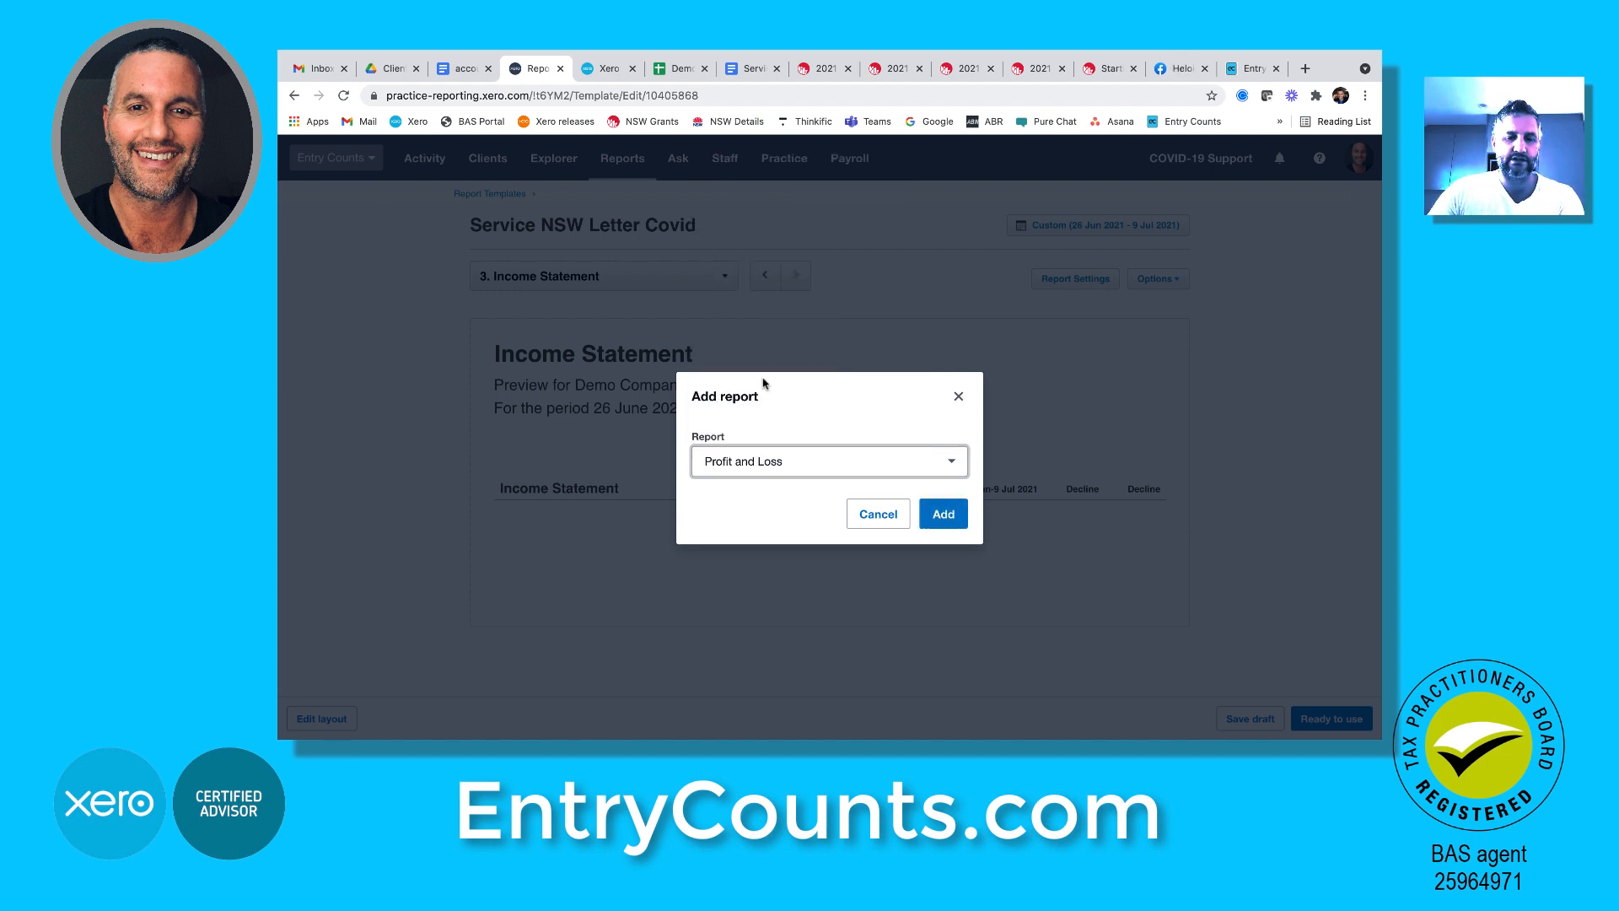
left_click(945, 461)
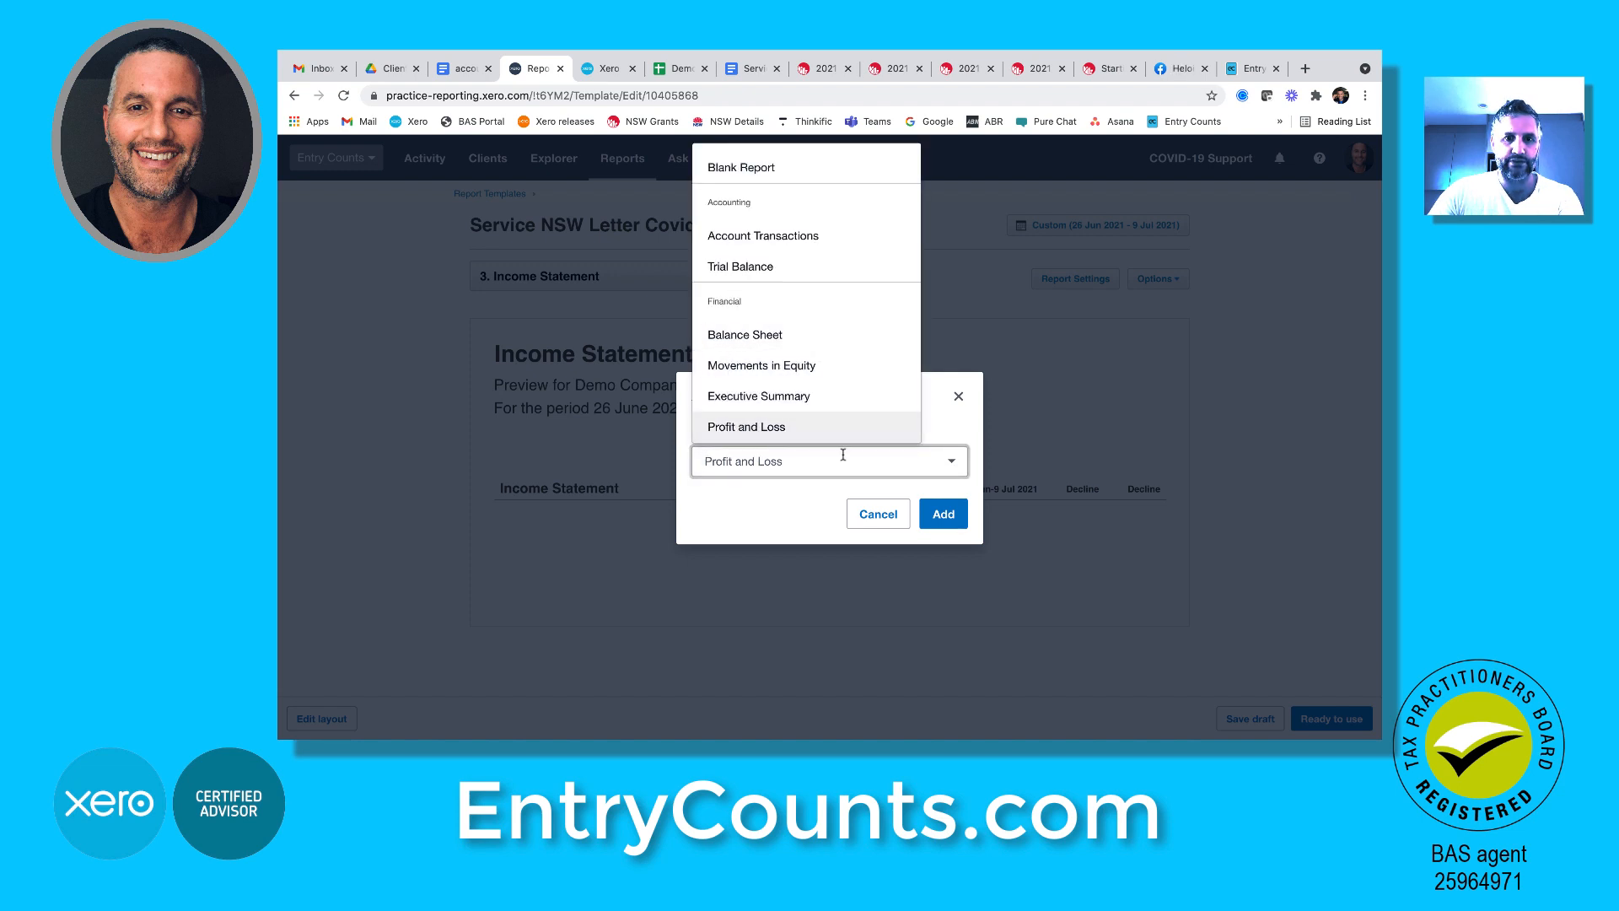
left_click(943, 515)
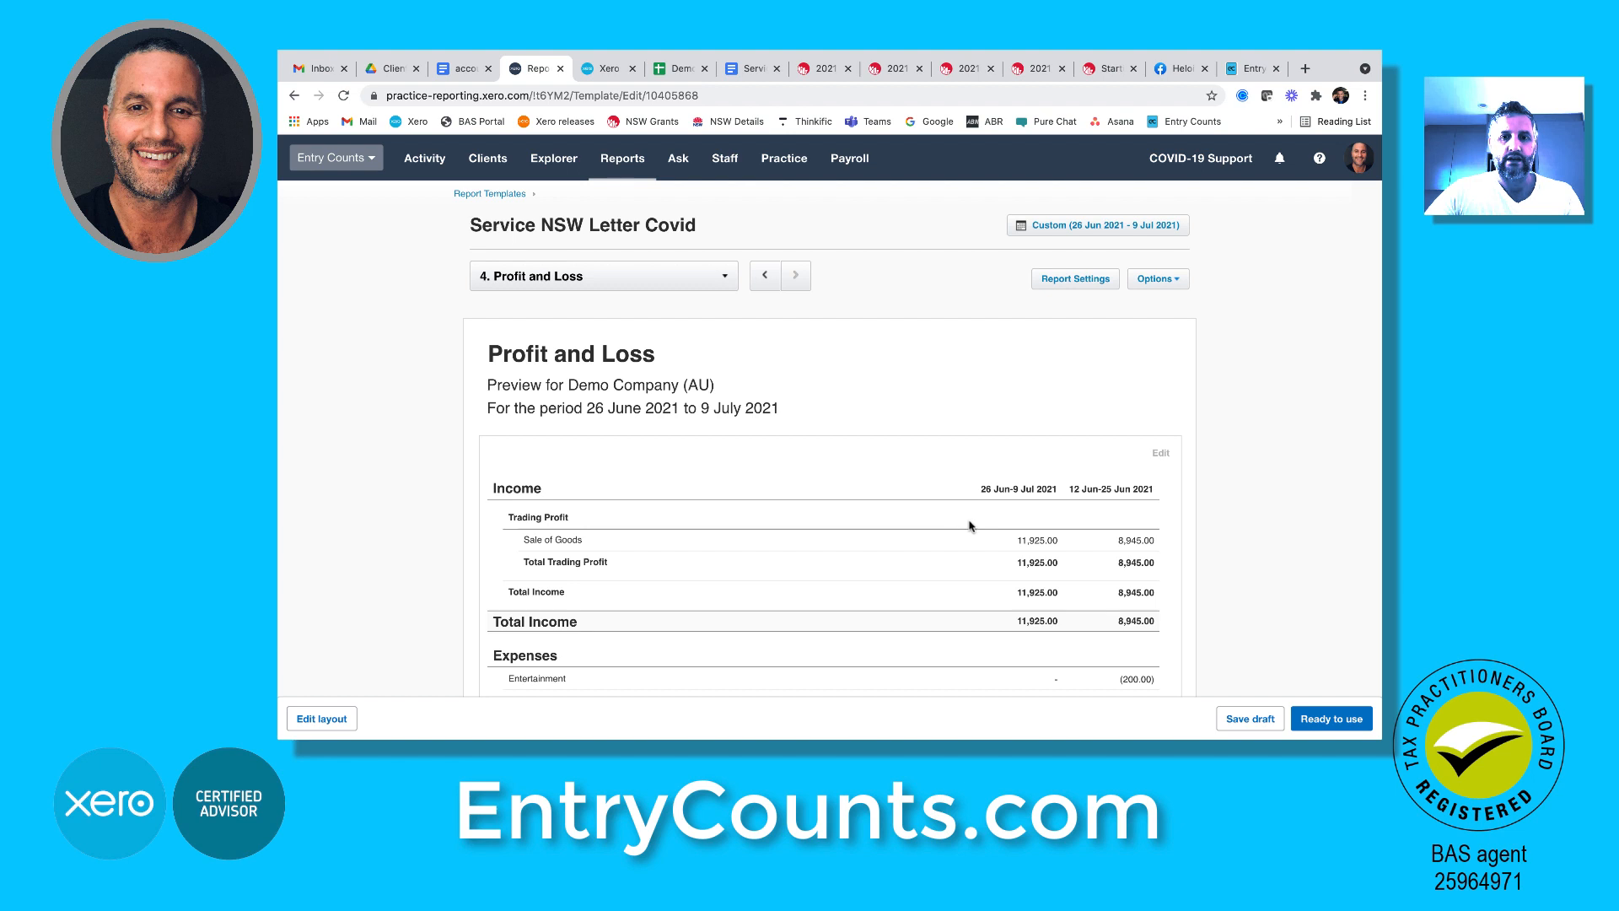
Set the Profit and Loss report to cash basis, compared with 1 previous period
left_click(1079, 278)
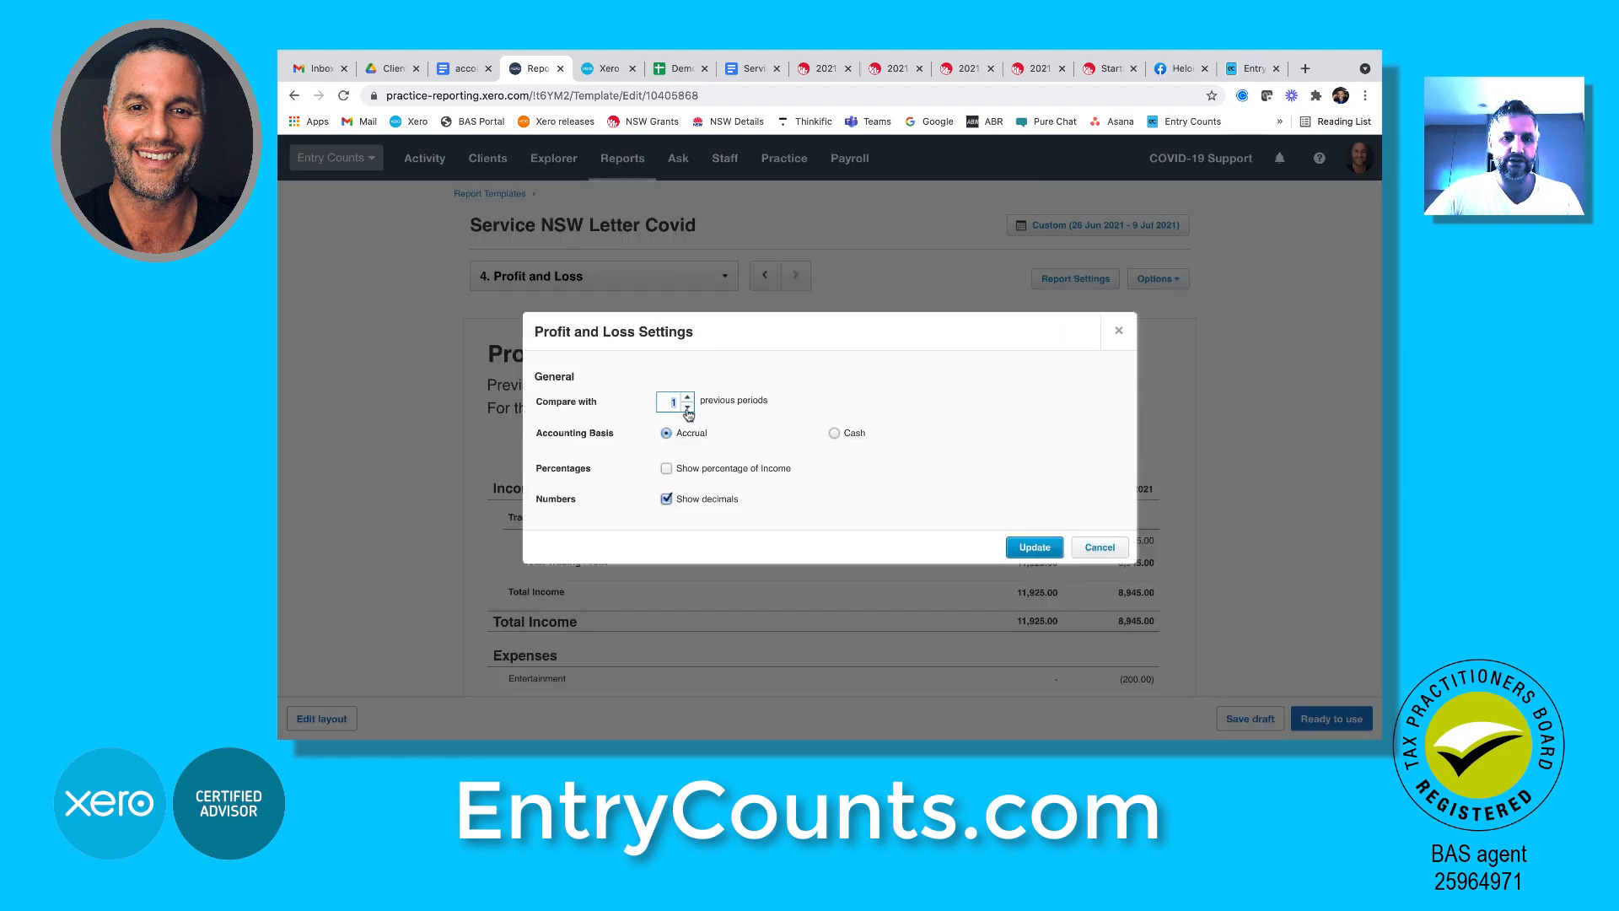
left_click(687, 397)
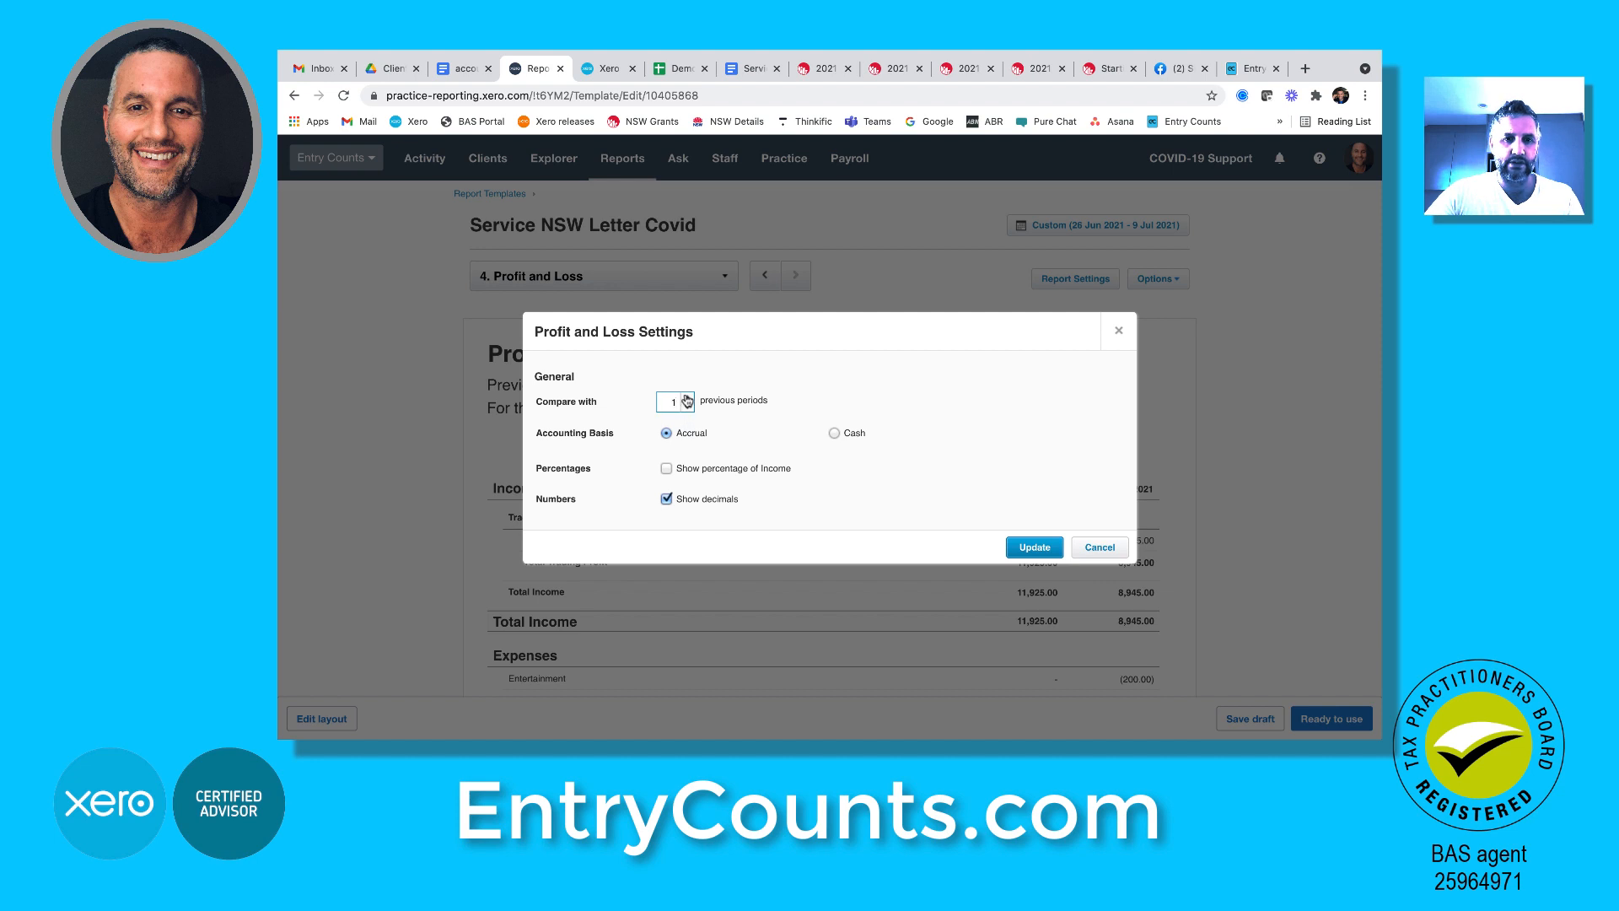
left_click(835, 434)
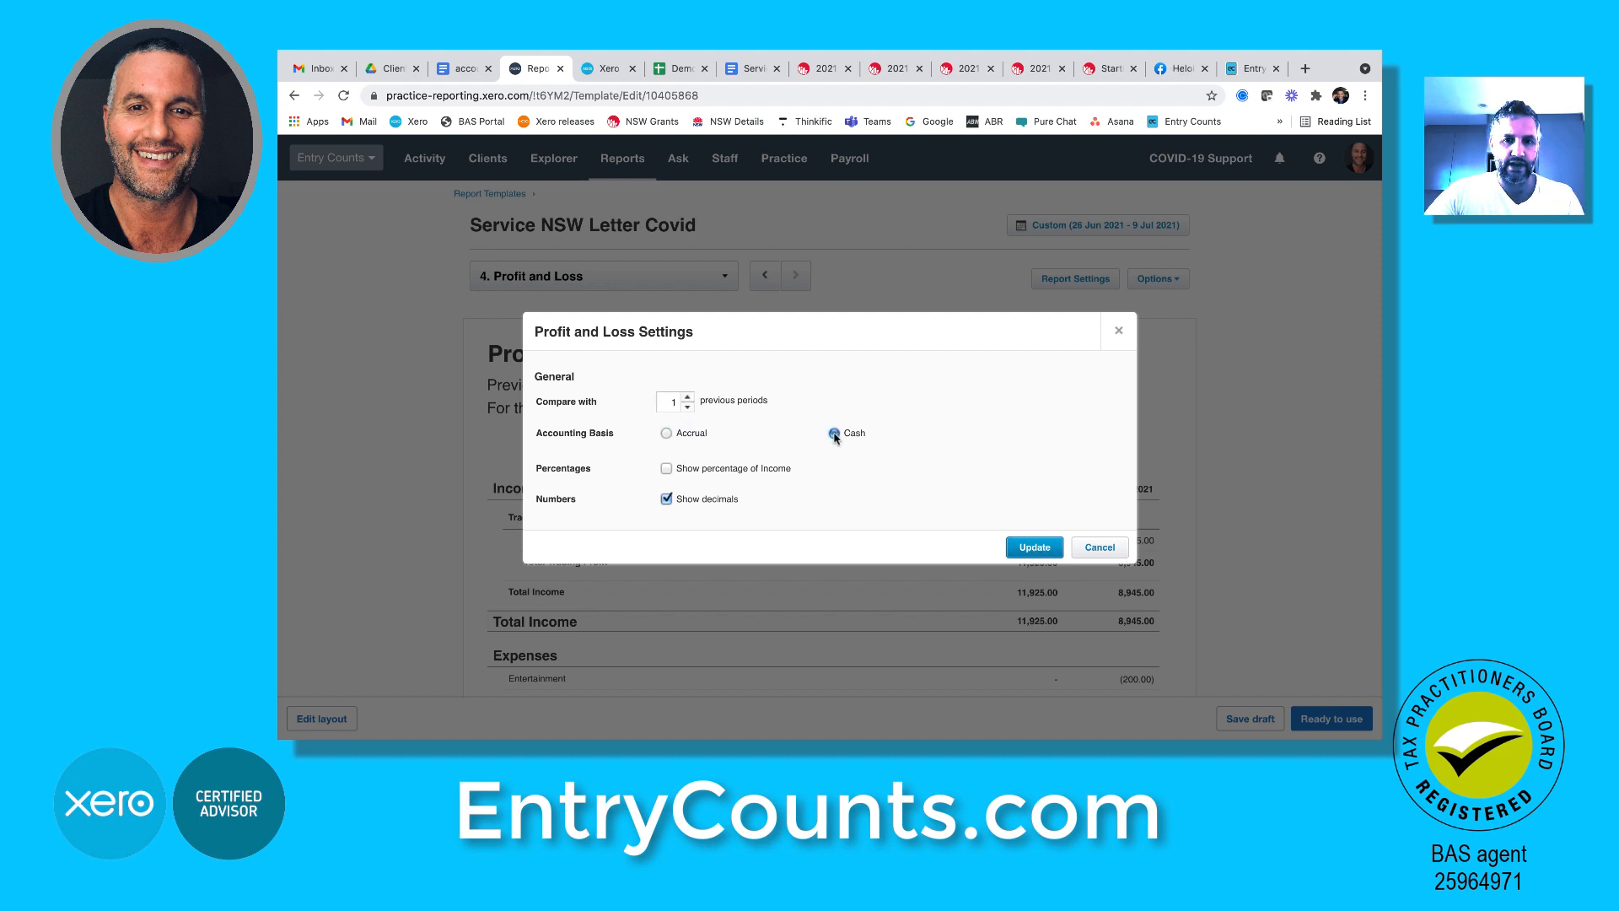
left_click(1035, 548)
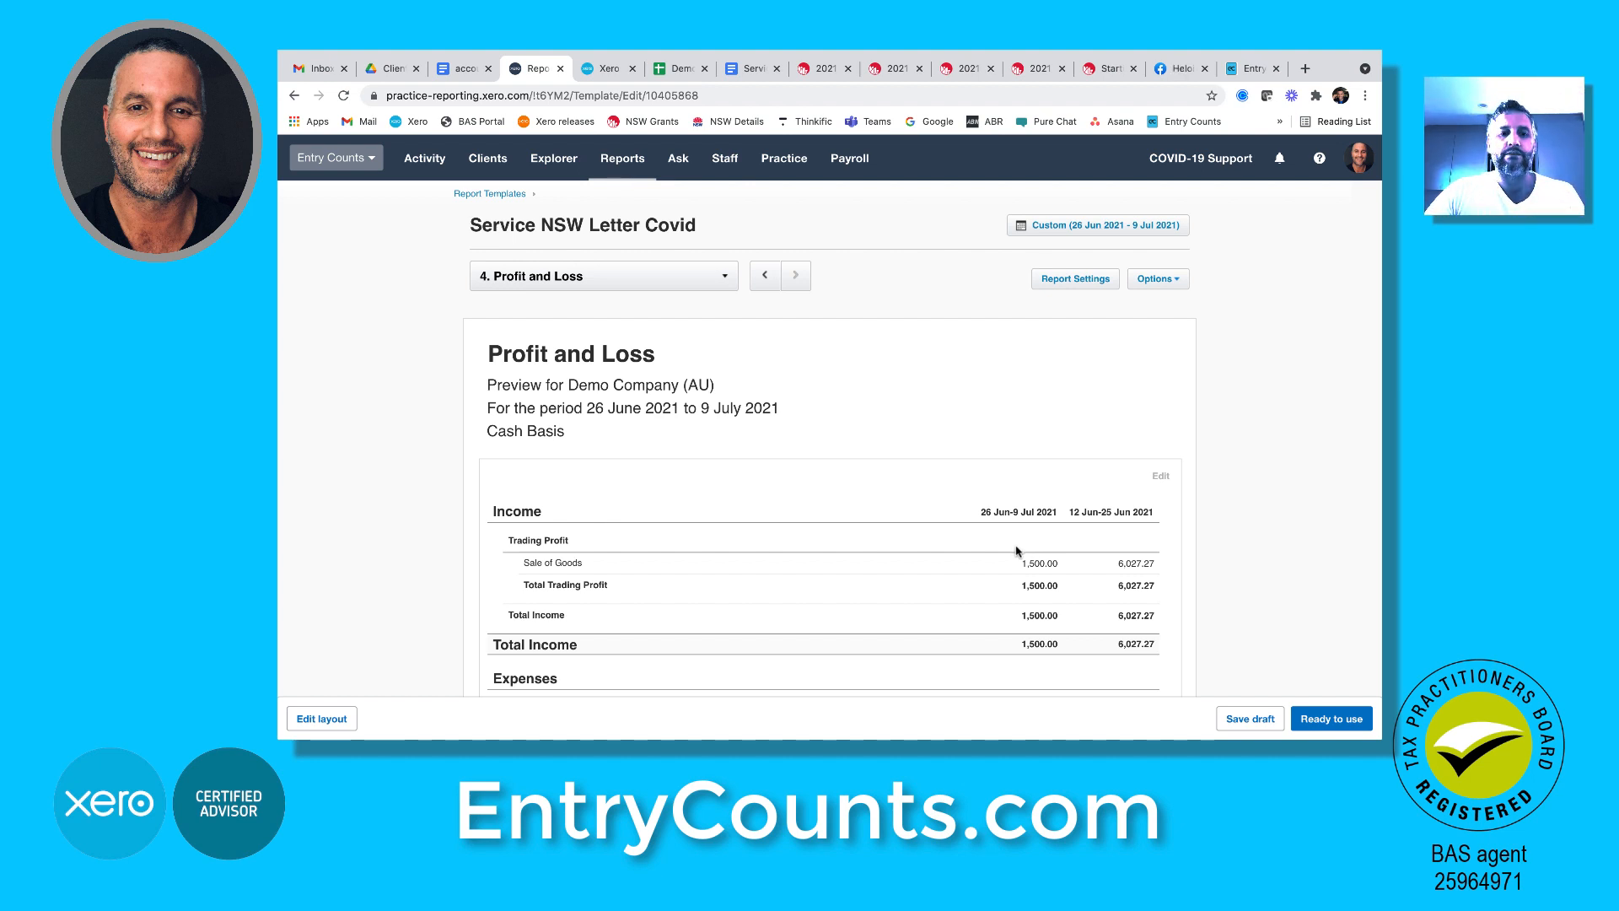
Rename the Profit and Loss report as "Xero Profit and Loss"
left_click(490, 353)
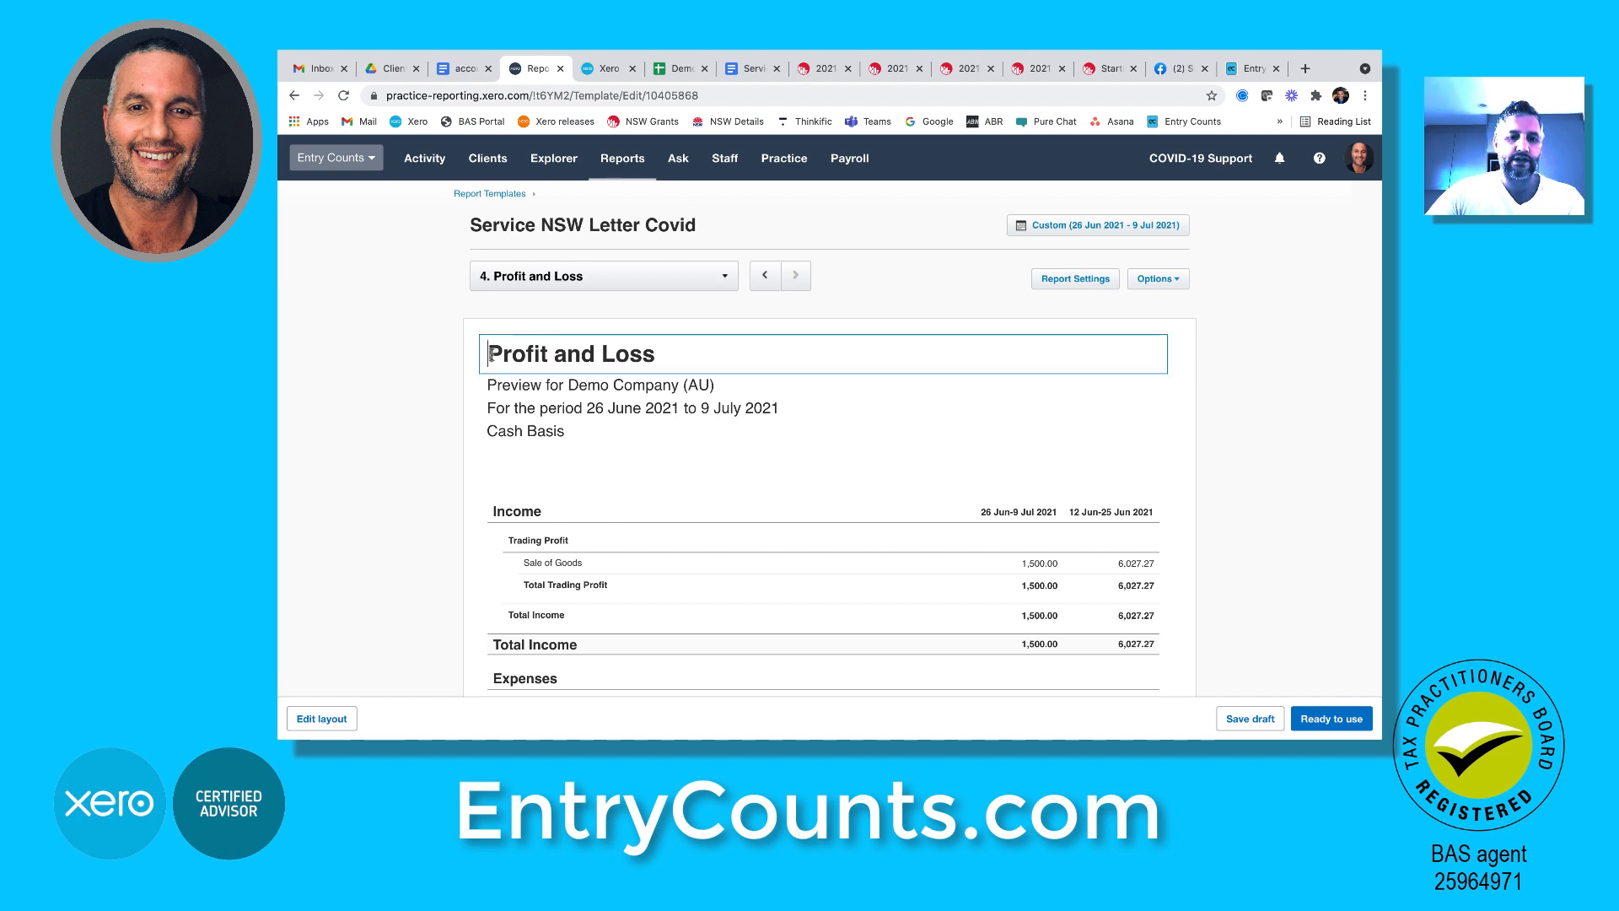
type("Xero")
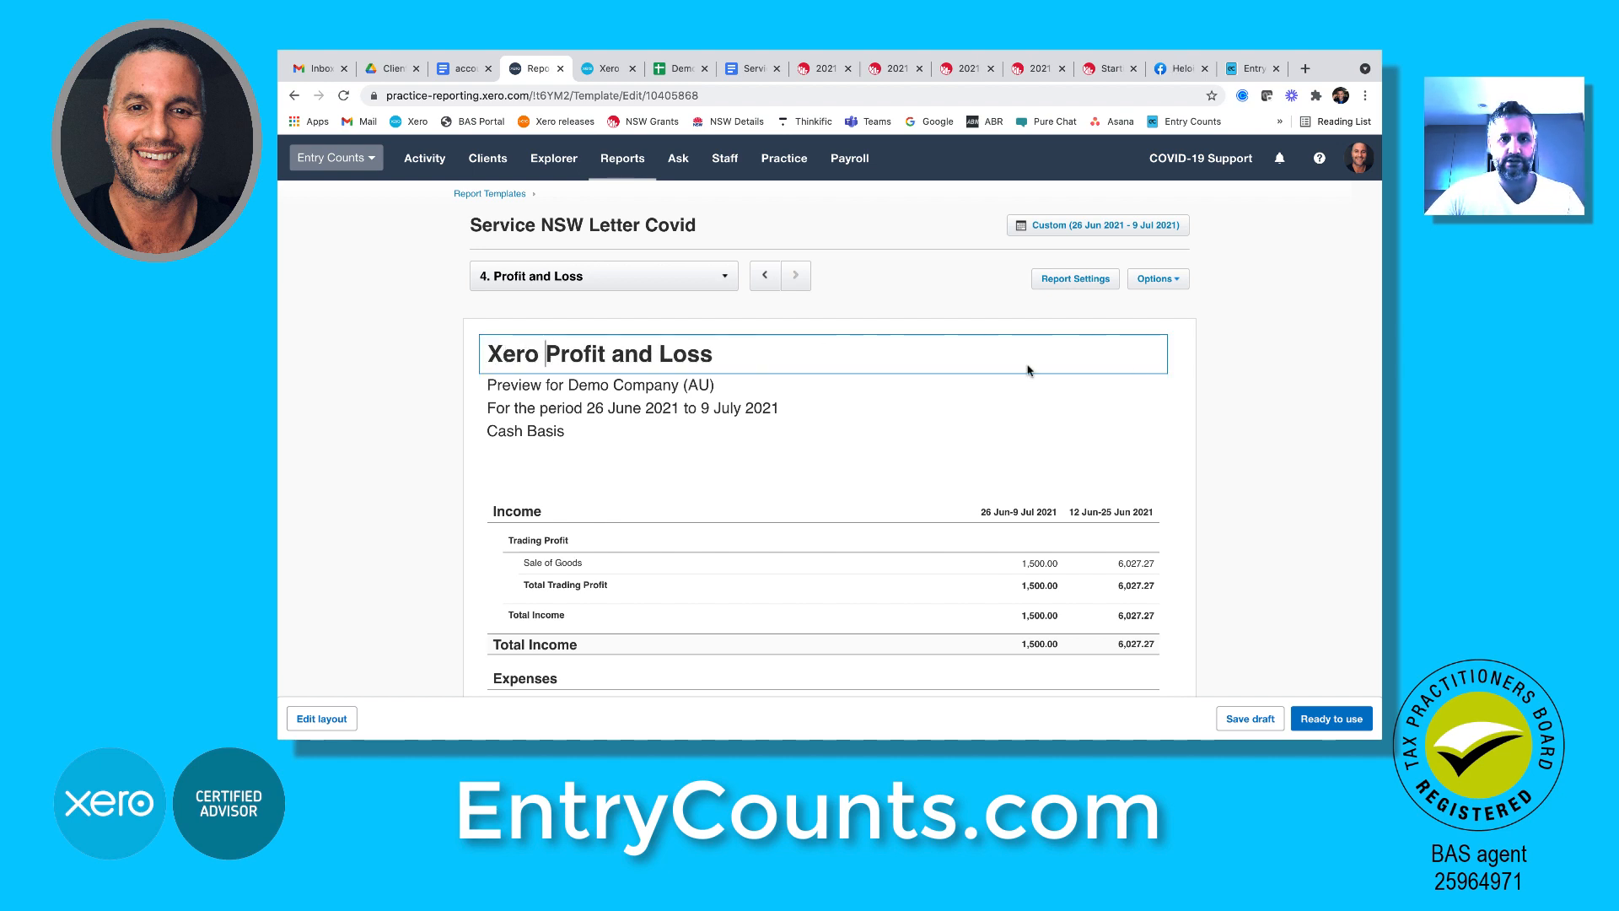
left_click(1268, 375)
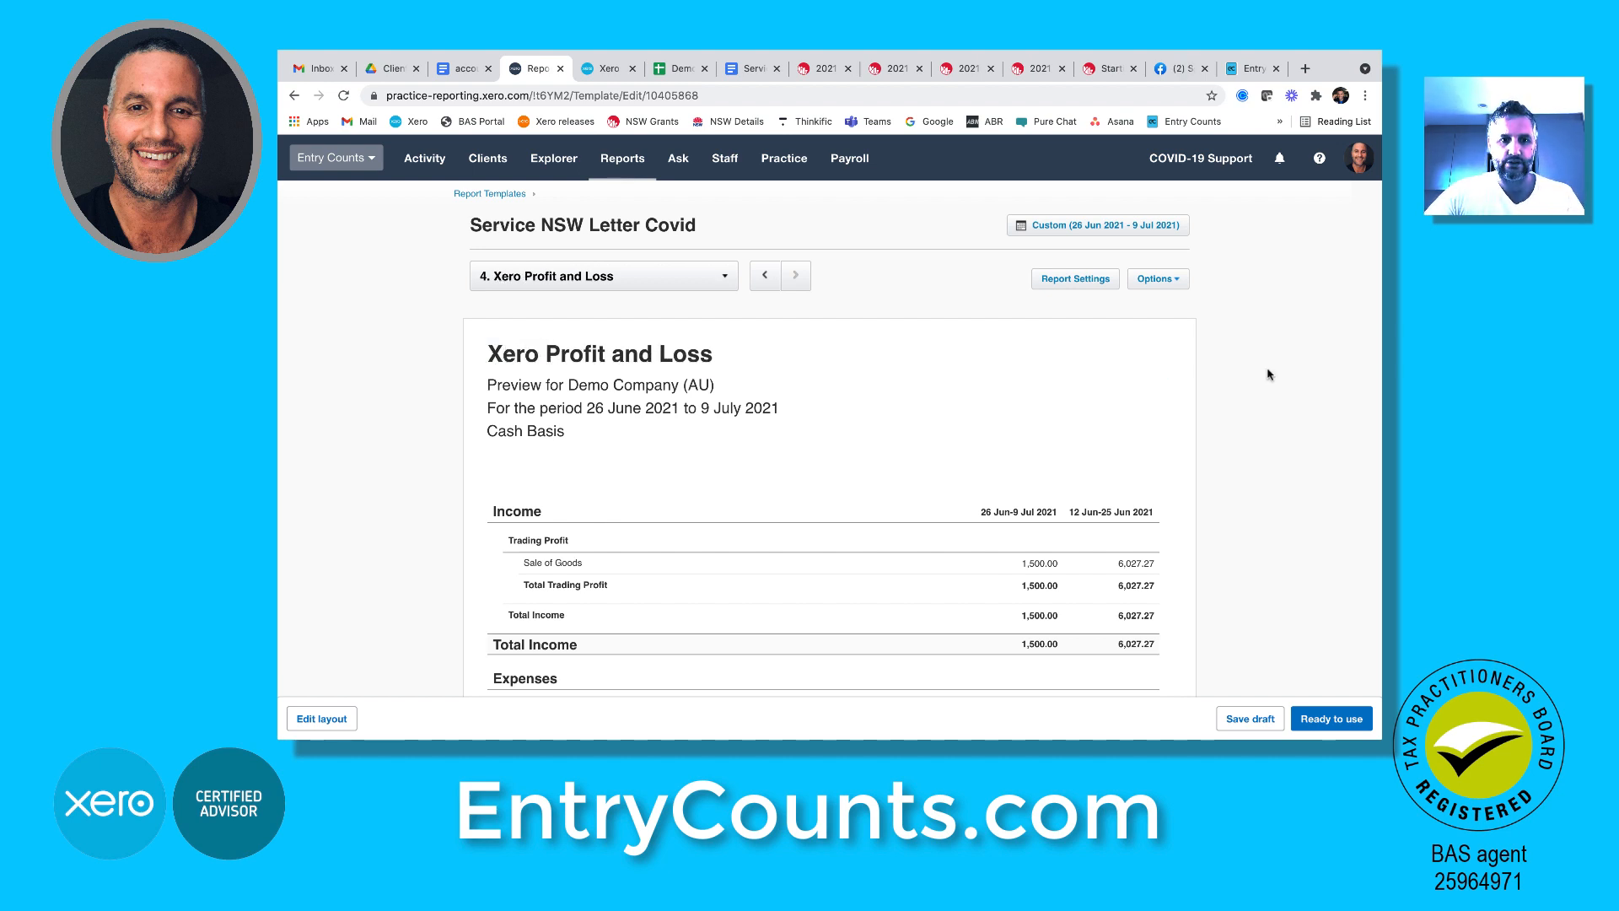
Review the template's How to use / instructions, BAS Agent Letter and Income Statement reports
left_click(715, 283)
left_click(624, 343)
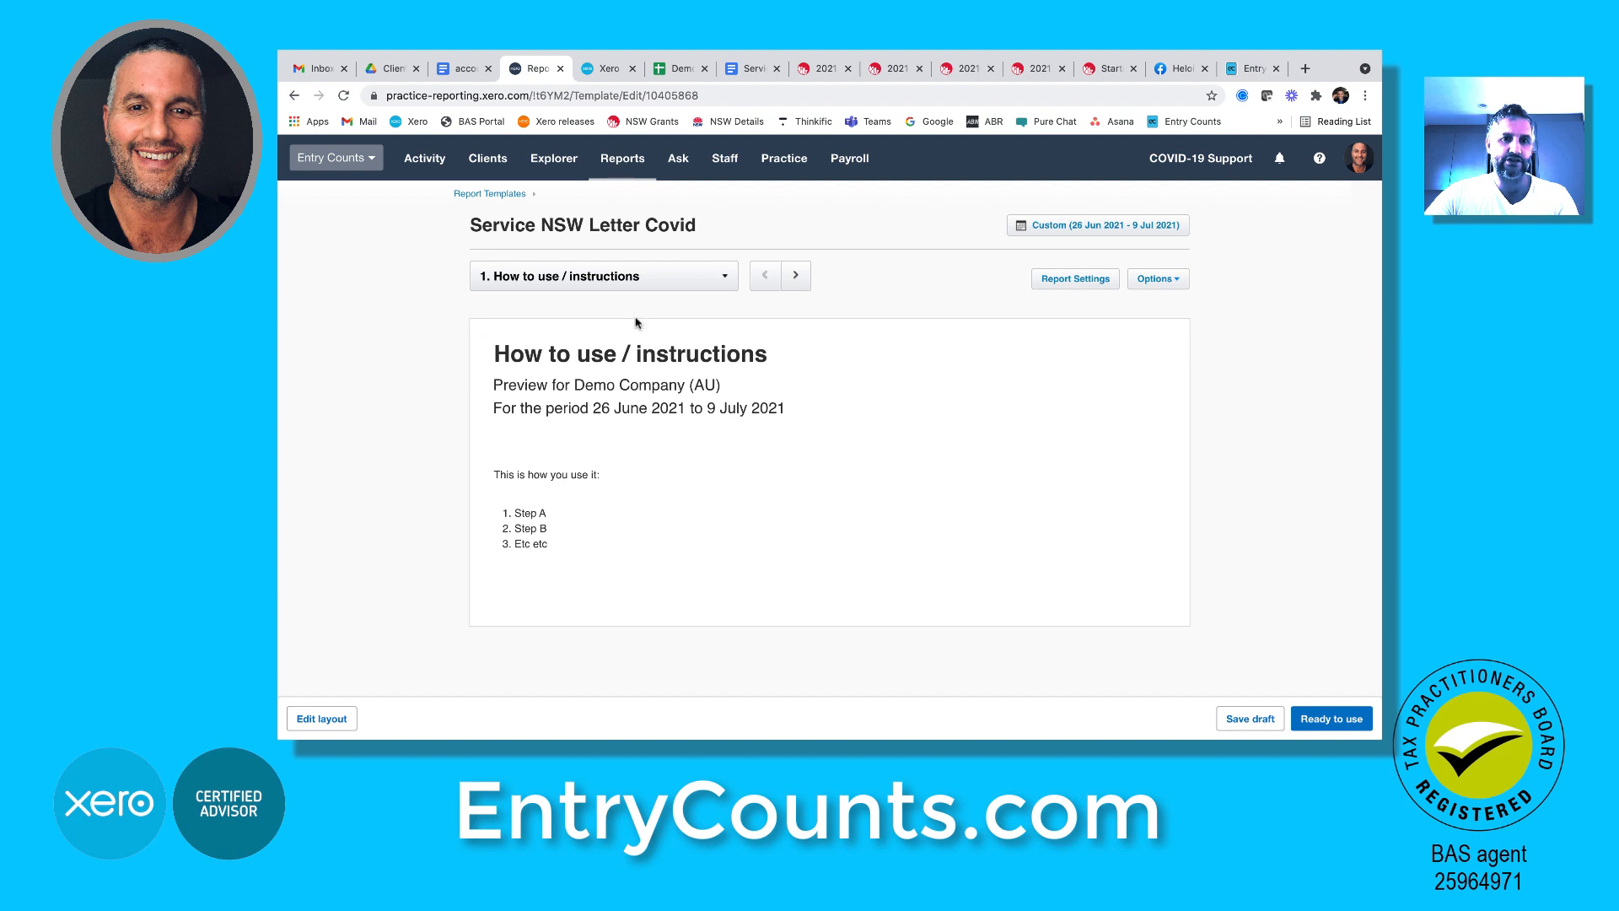
left_click(628, 276)
left_click(587, 370)
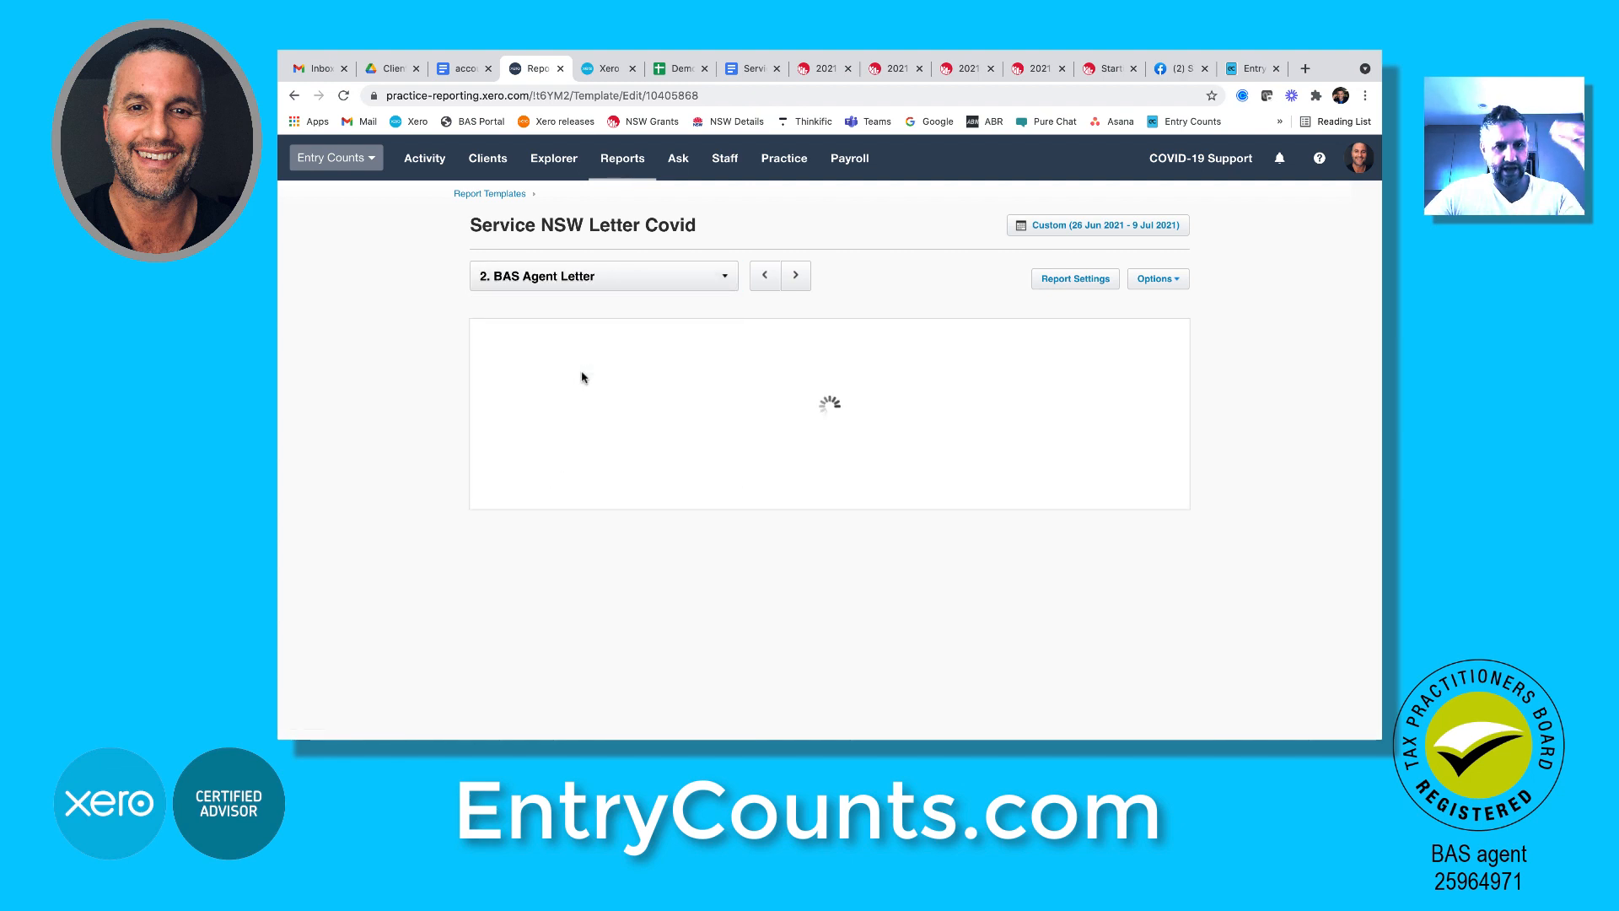
scroll(612, 423, "down", 1)
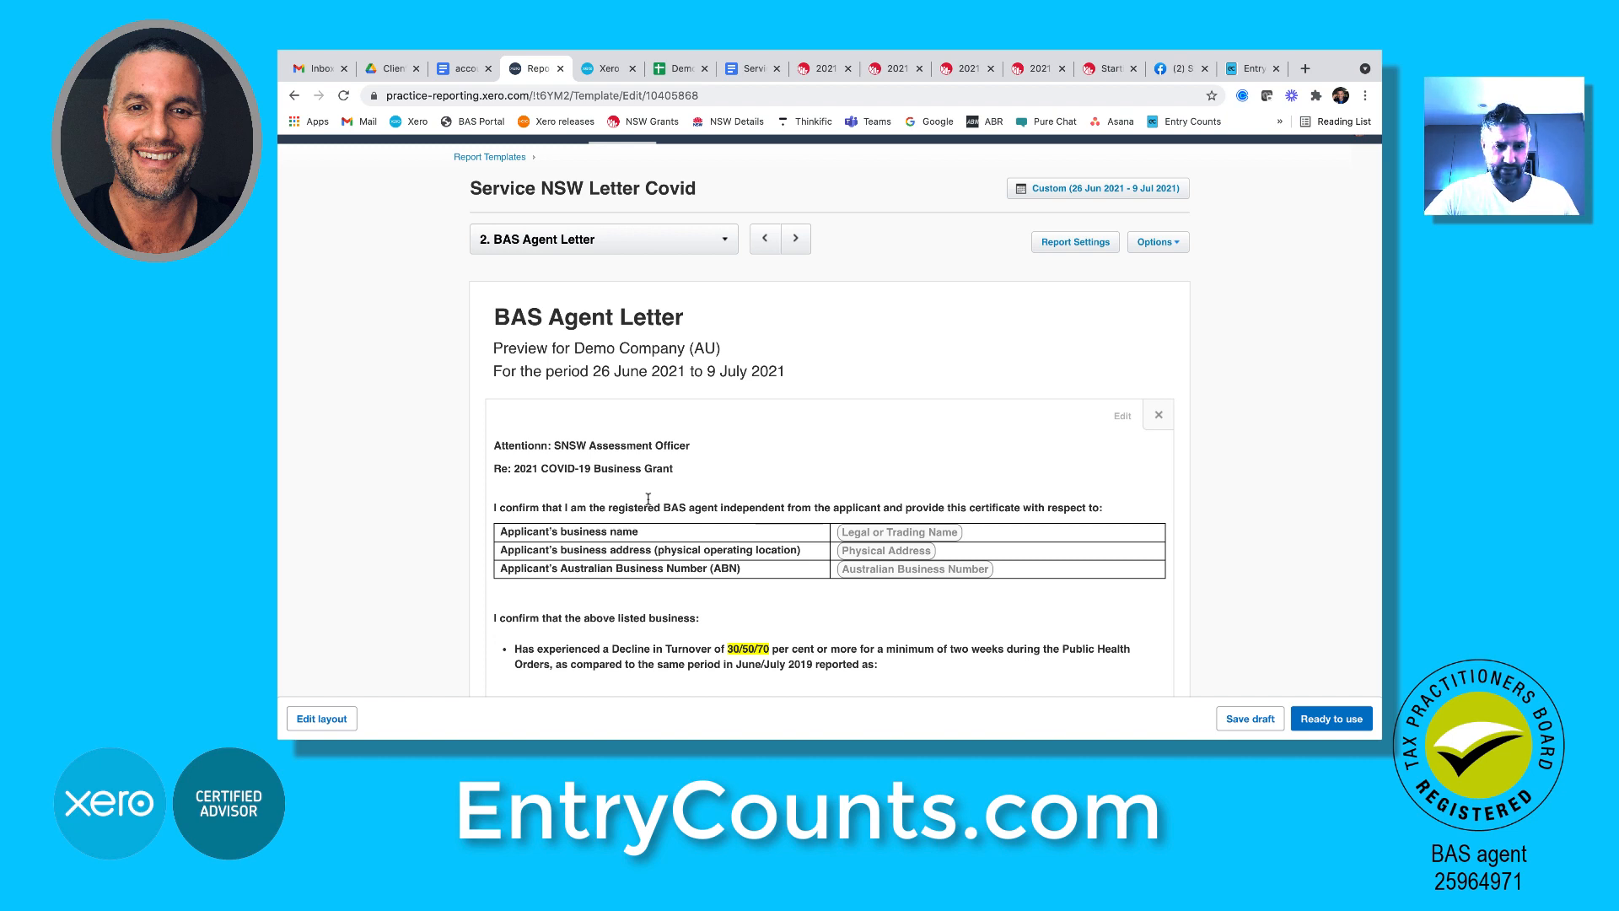
left_click(642, 248)
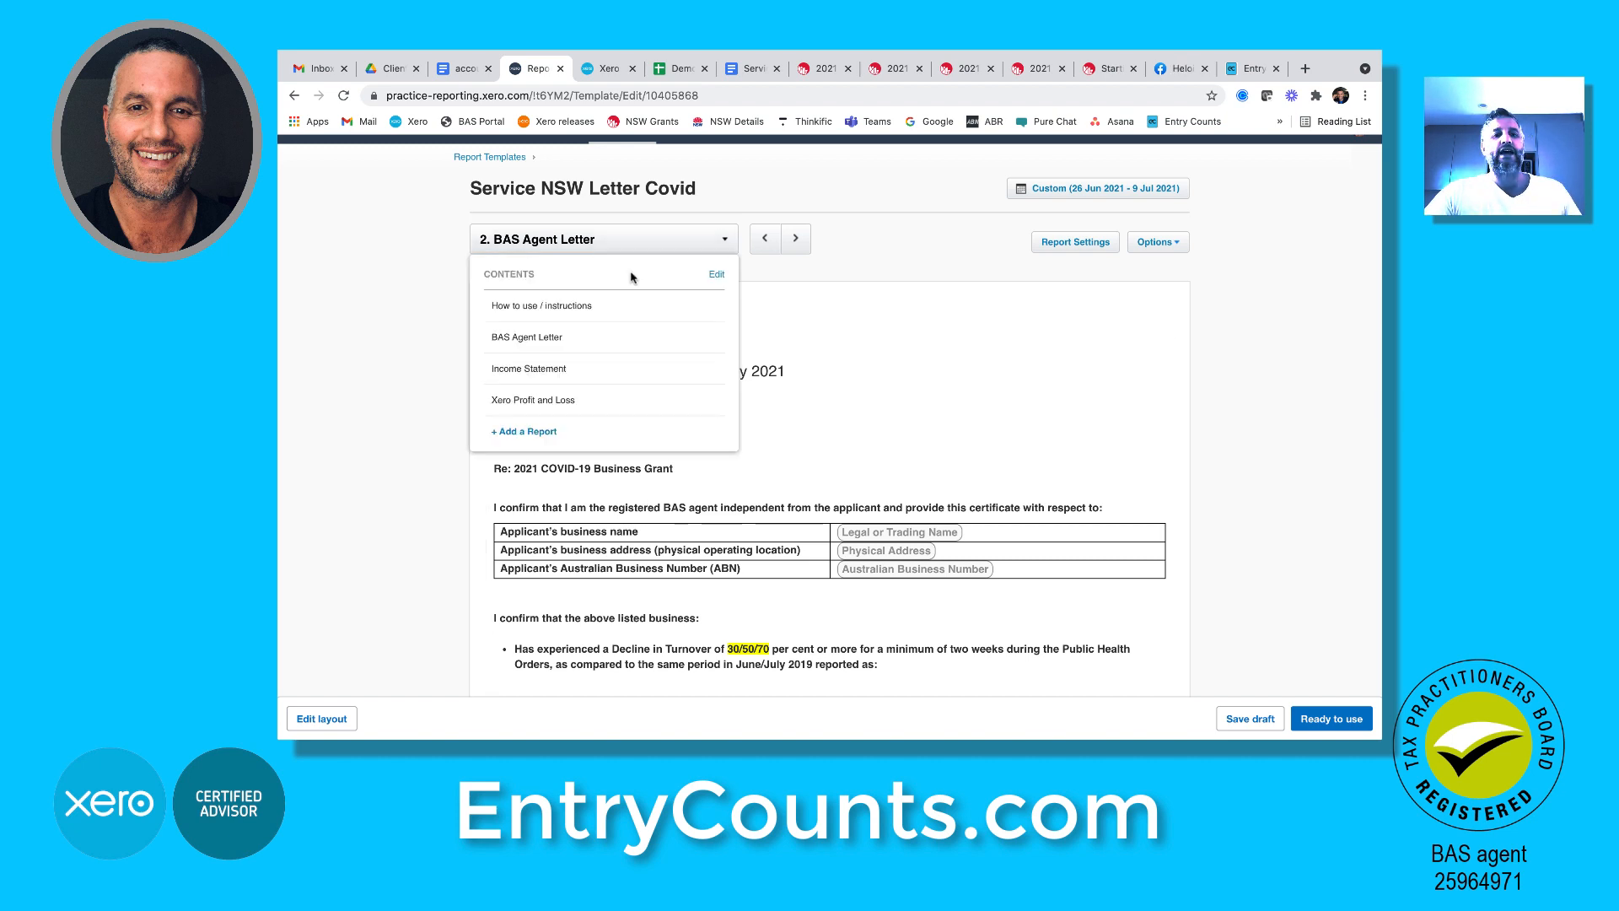
left_click(591, 373)
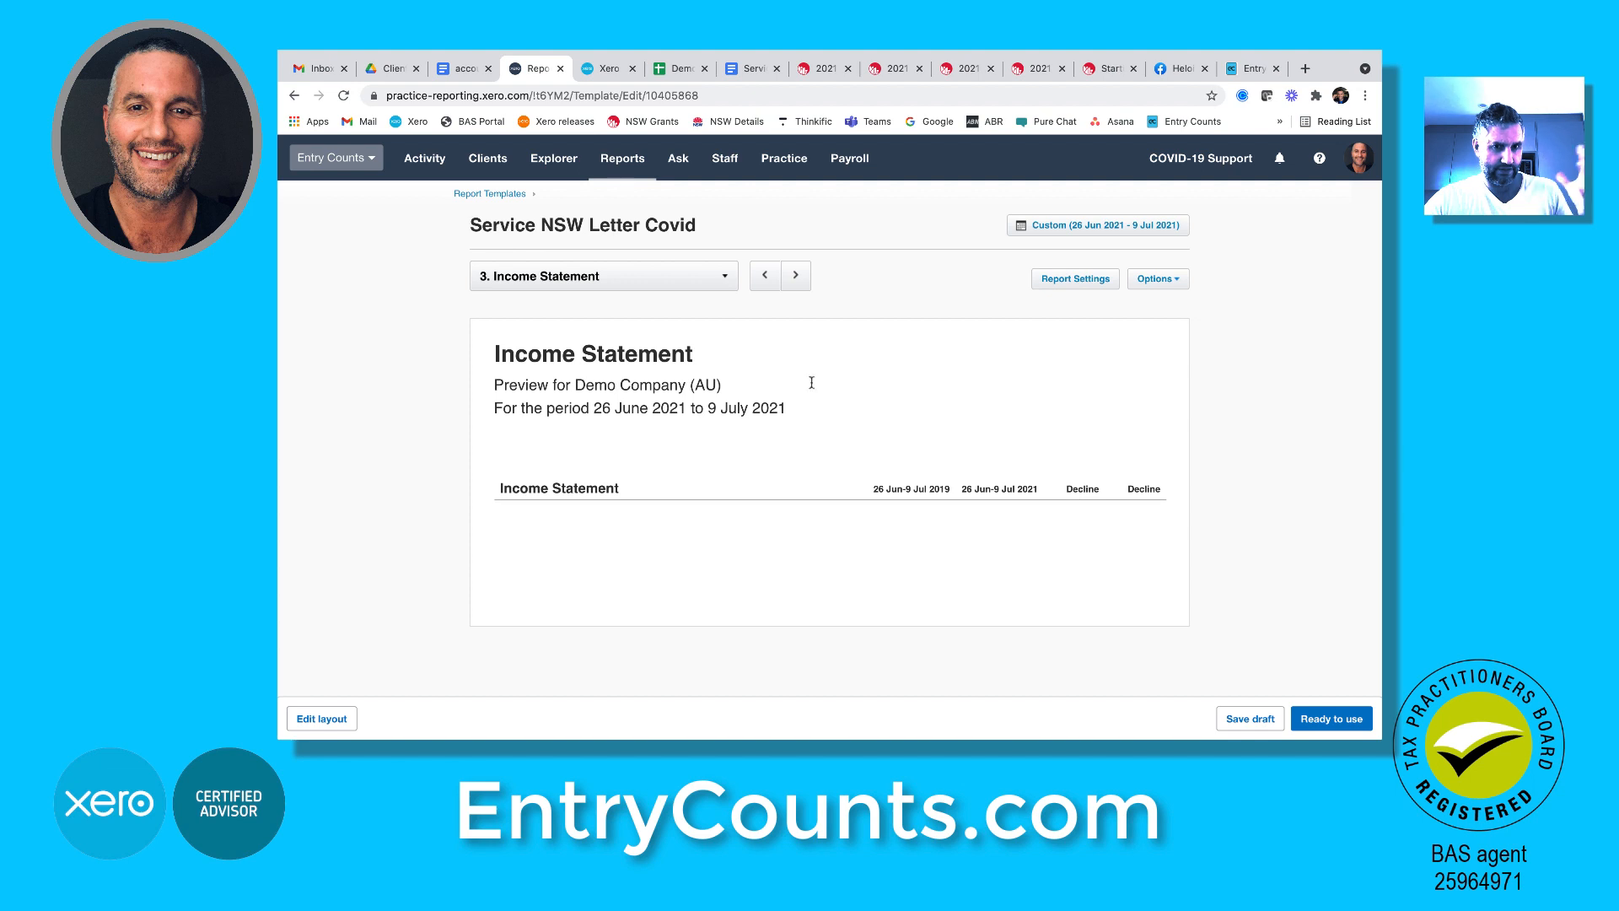
left_click(658, 278)
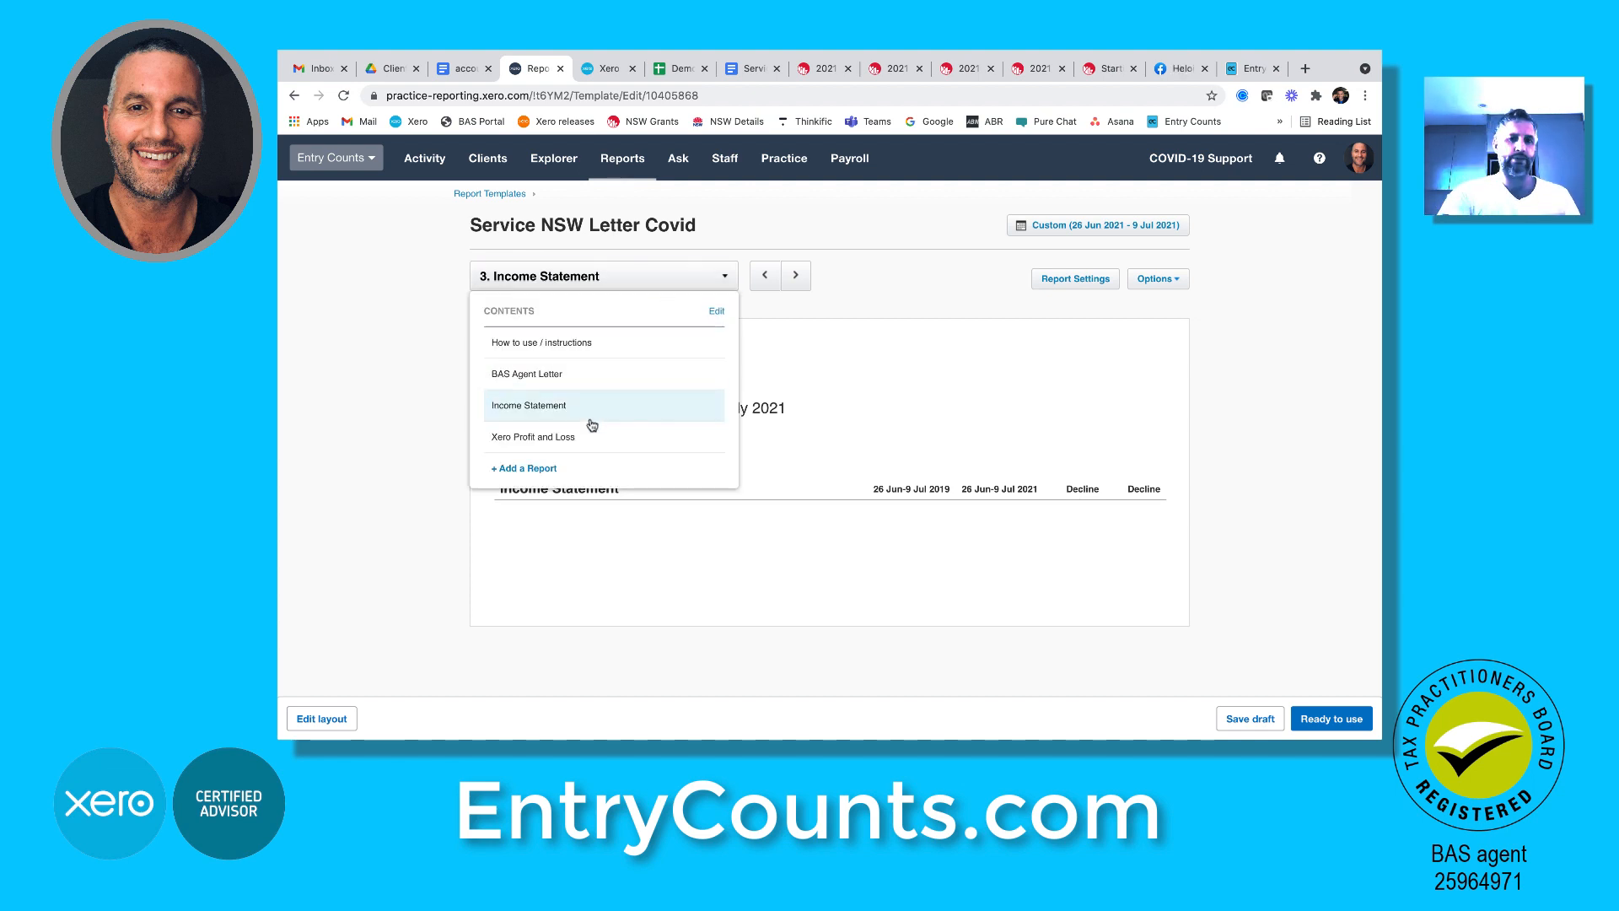
left_click(1303, 429)
Save the Service NSW Letter Covid template as ready to use, leaving the description blank
left_click(1331, 718)
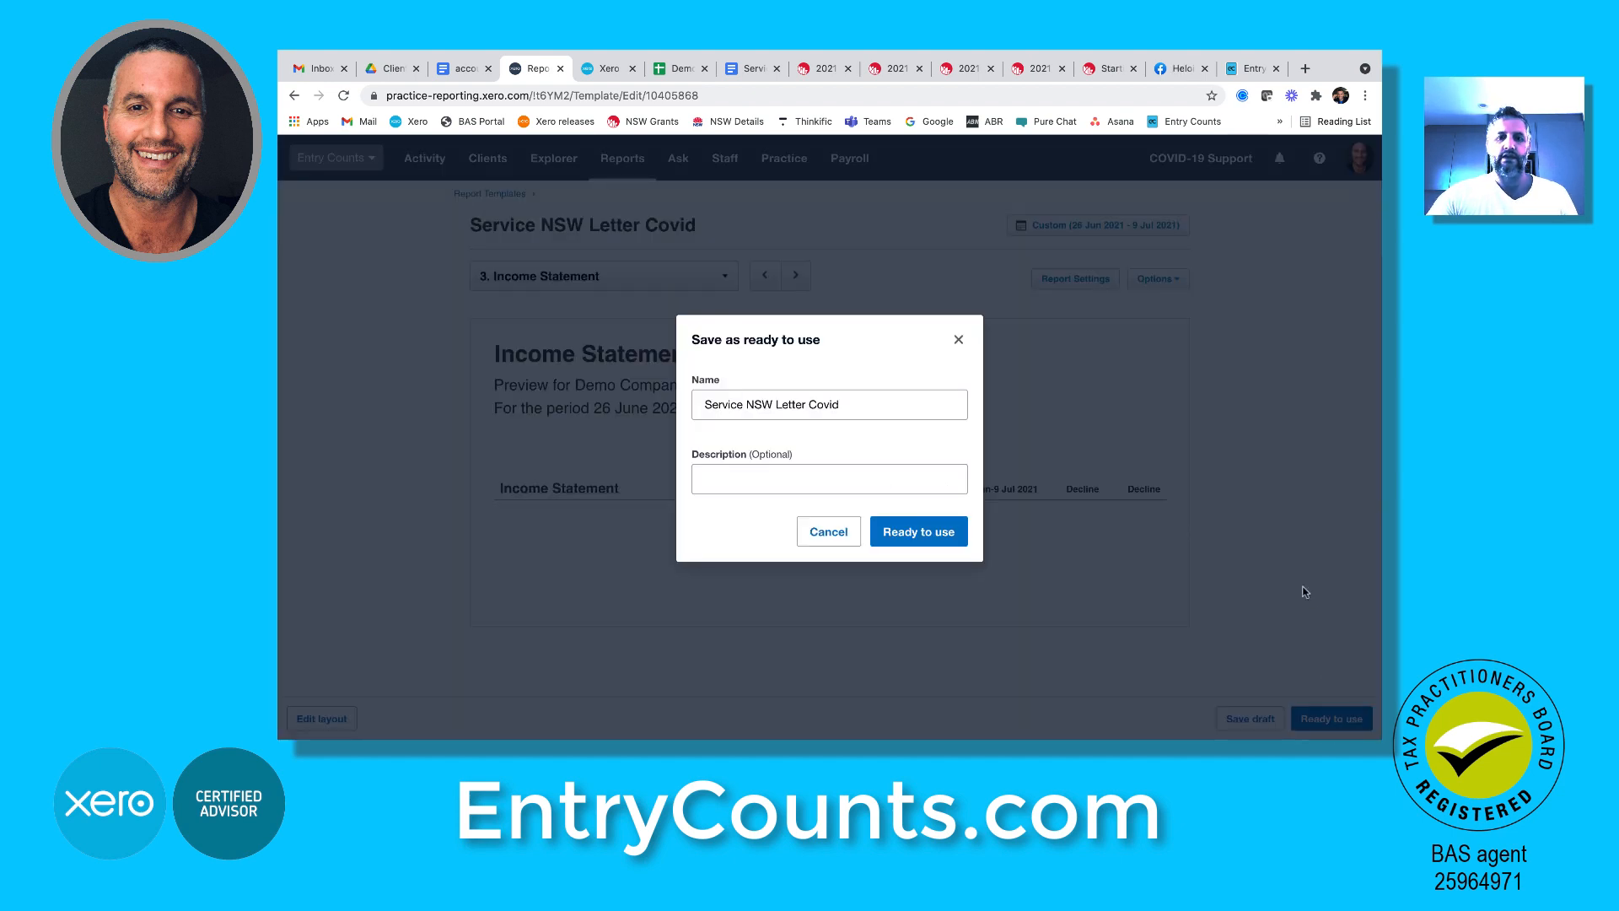
left_click(927, 539)
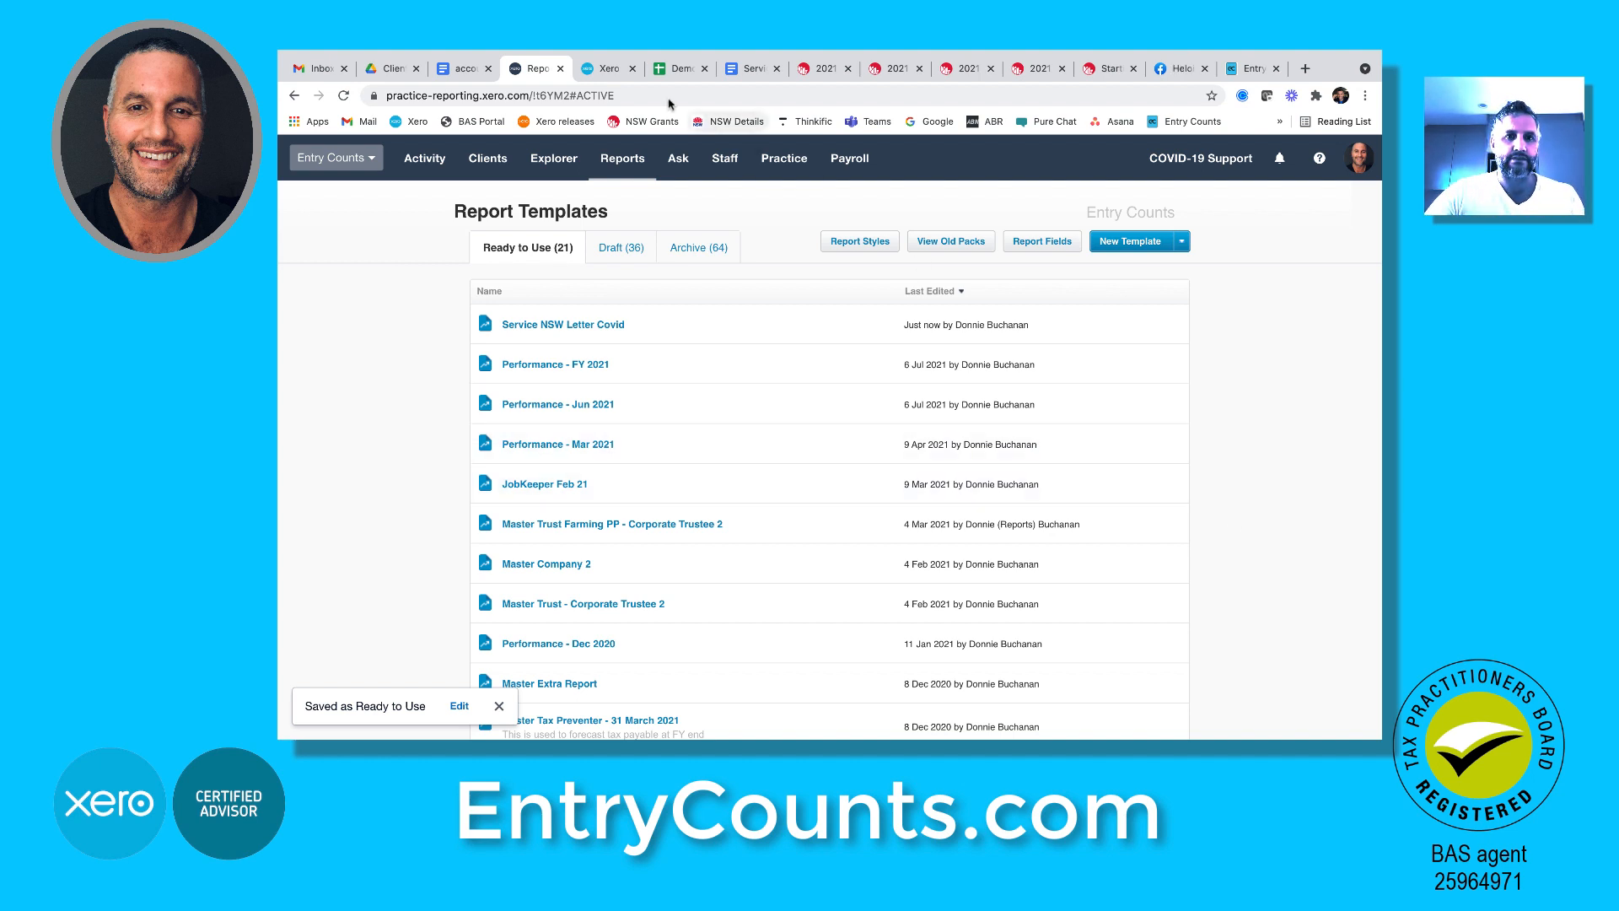
Switch to the Demo Company (AU) organisation and open Service NSW Letter Covid from its adviser reports
left_click(607, 69)
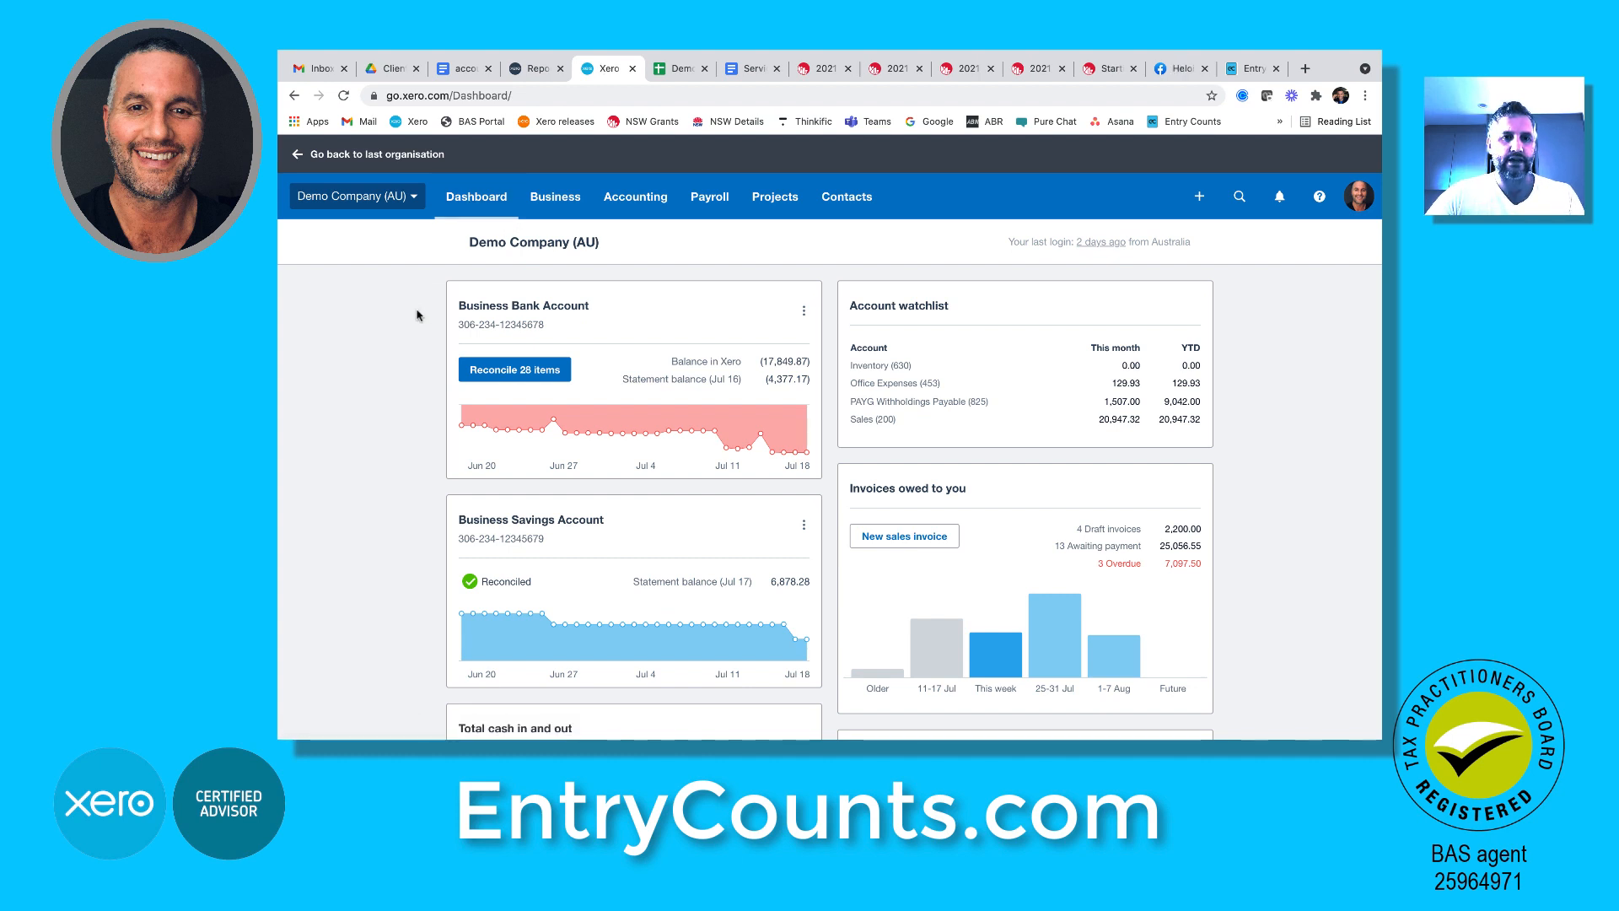
left_click(633, 198)
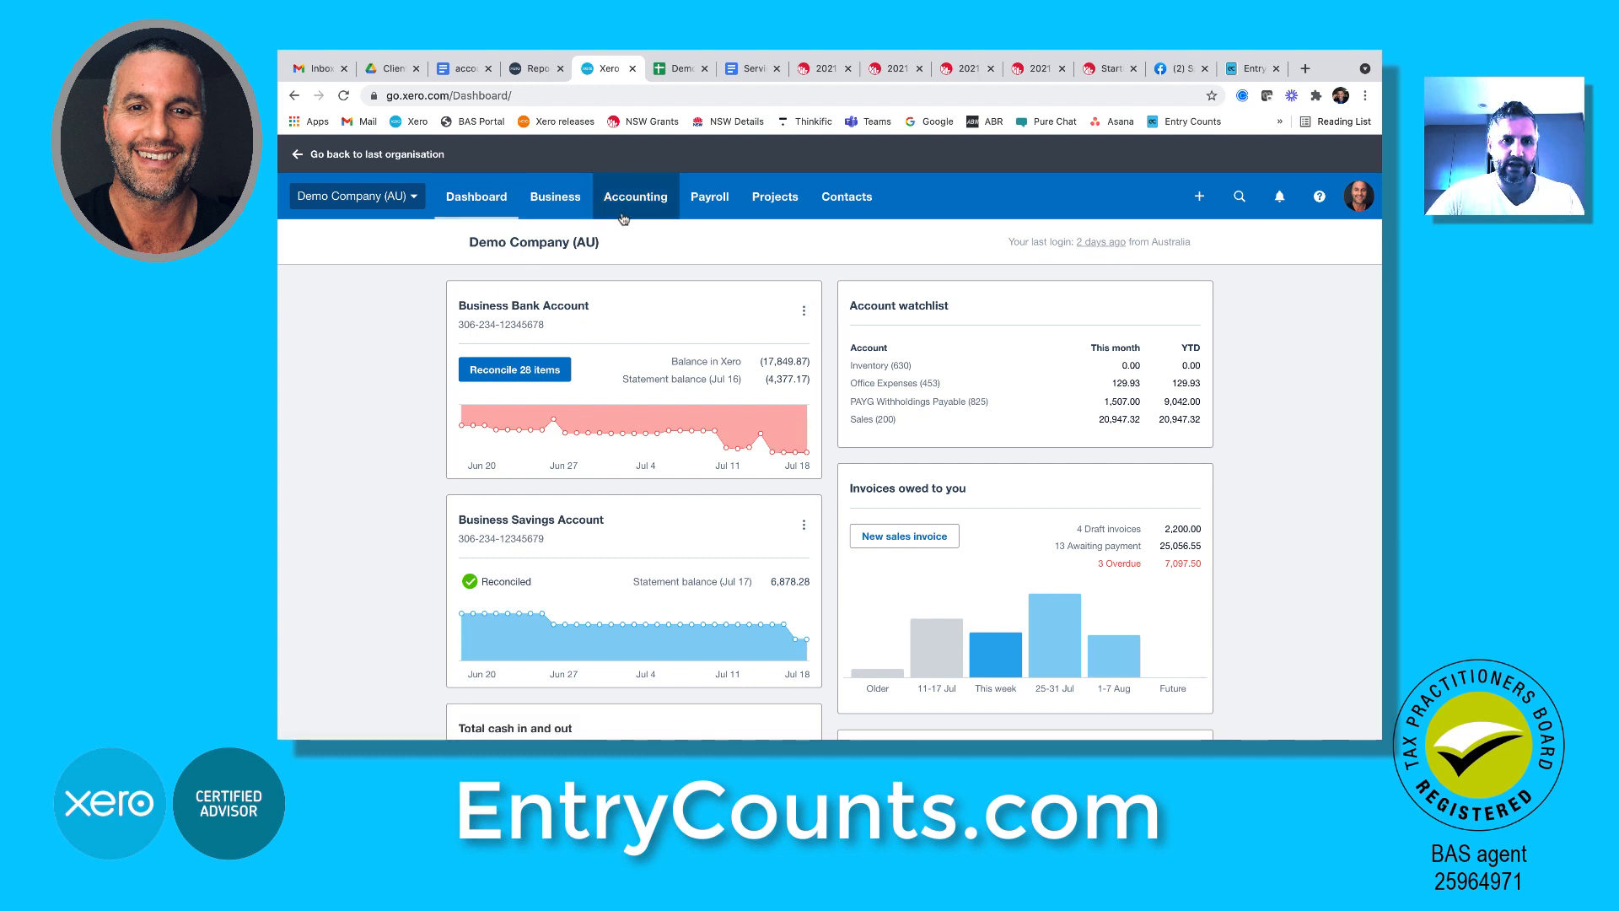
left_click(625, 279)
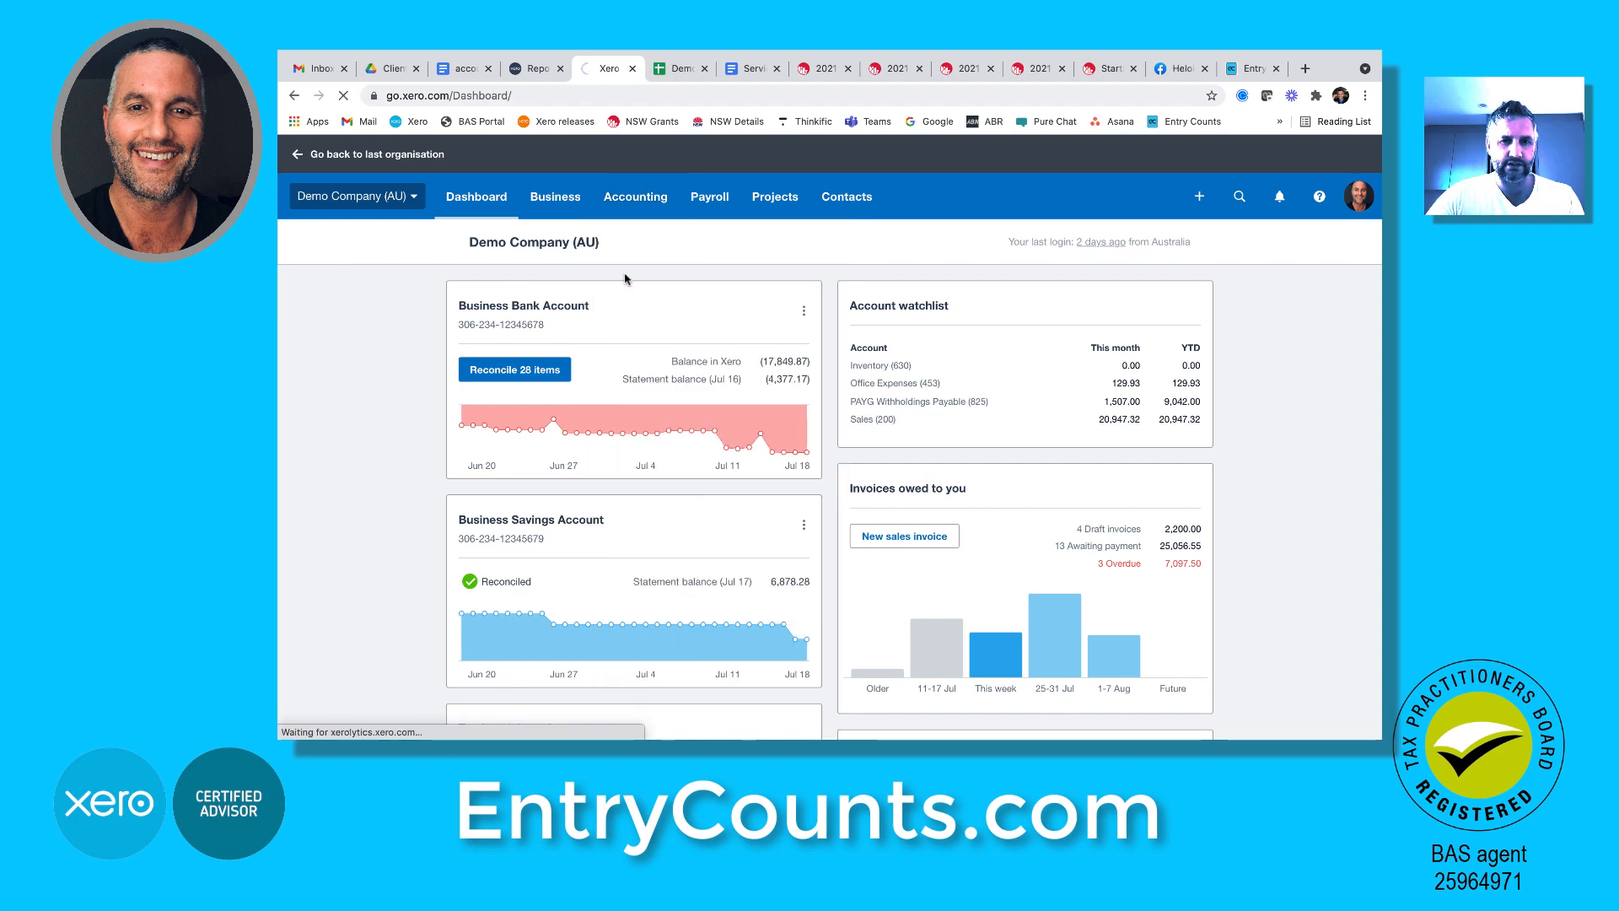
left_click(674, 258)
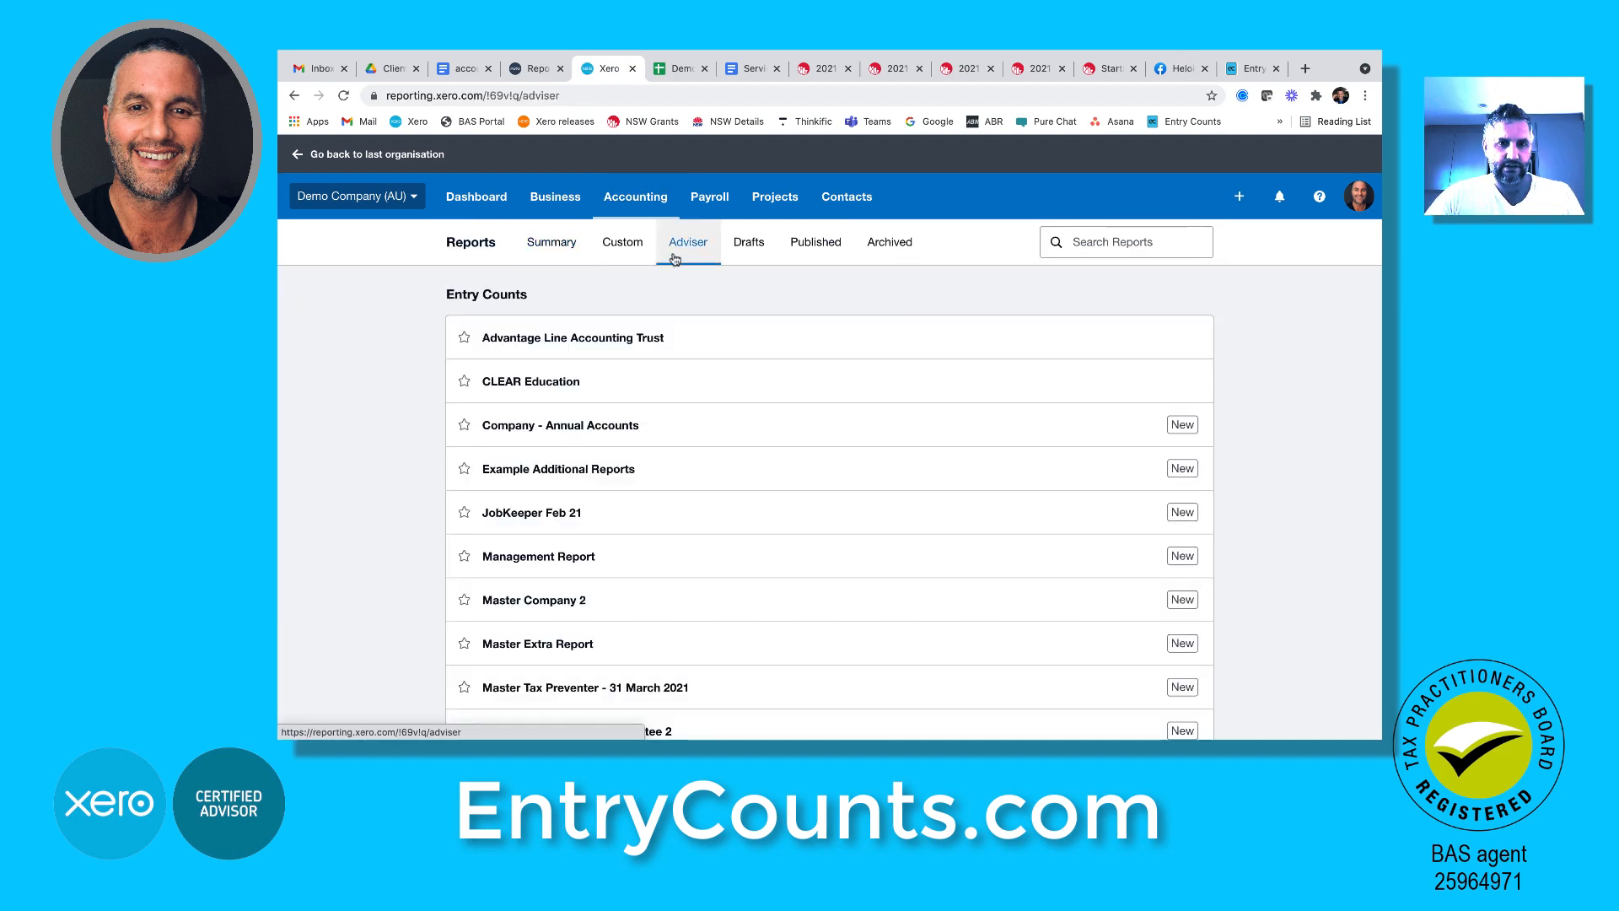
scroll(414, 532, "down", 5)
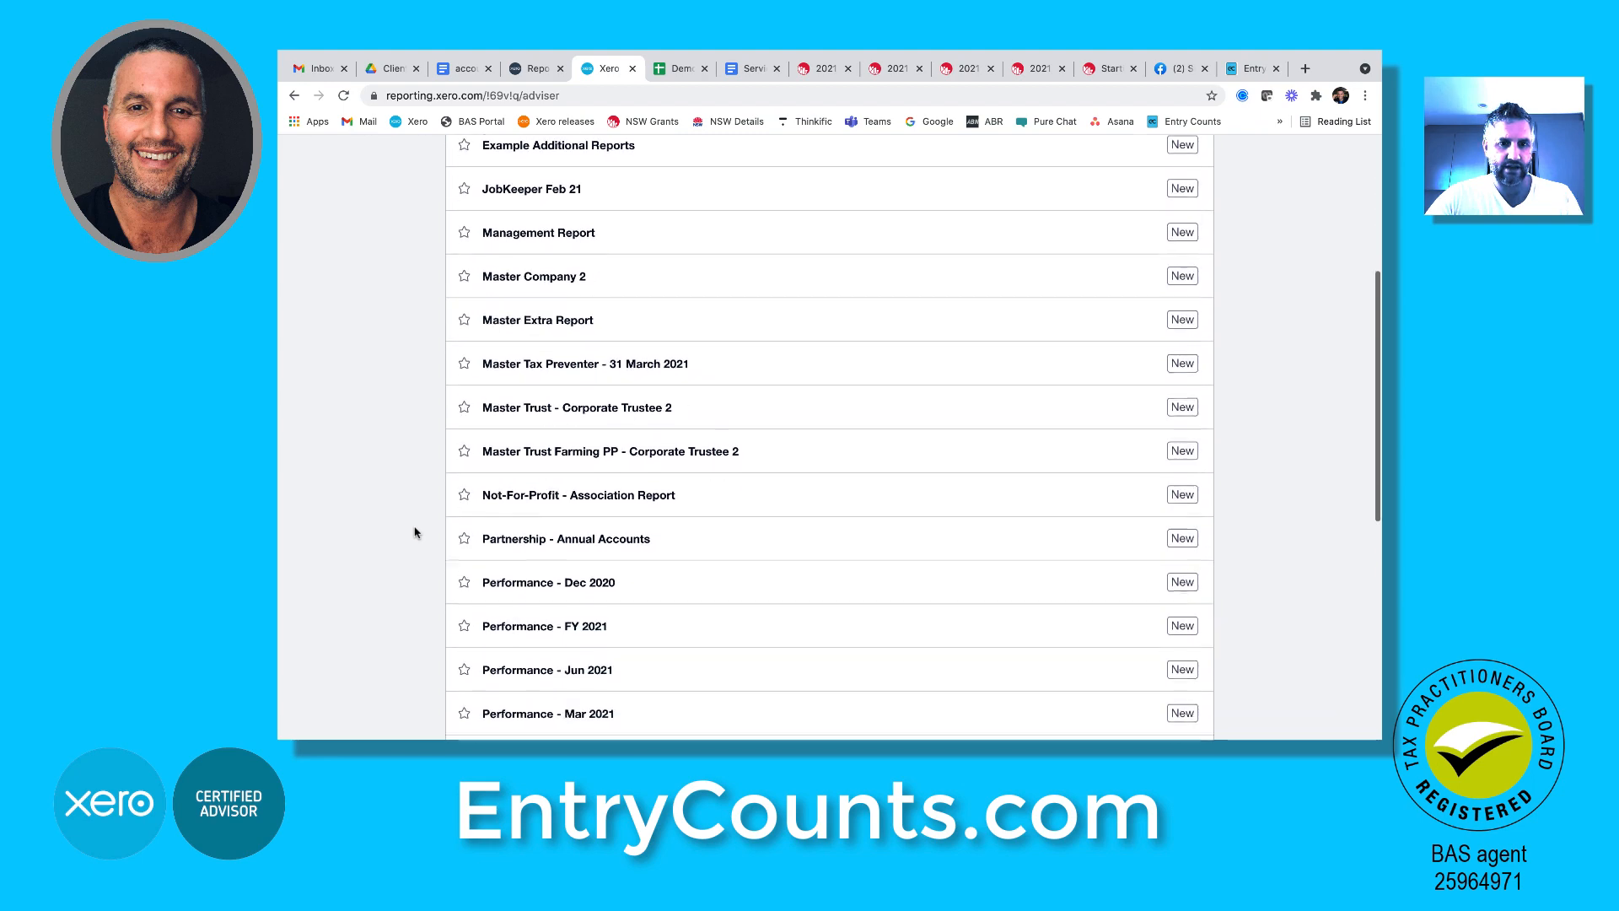
scroll(413, 532, "down", 6)
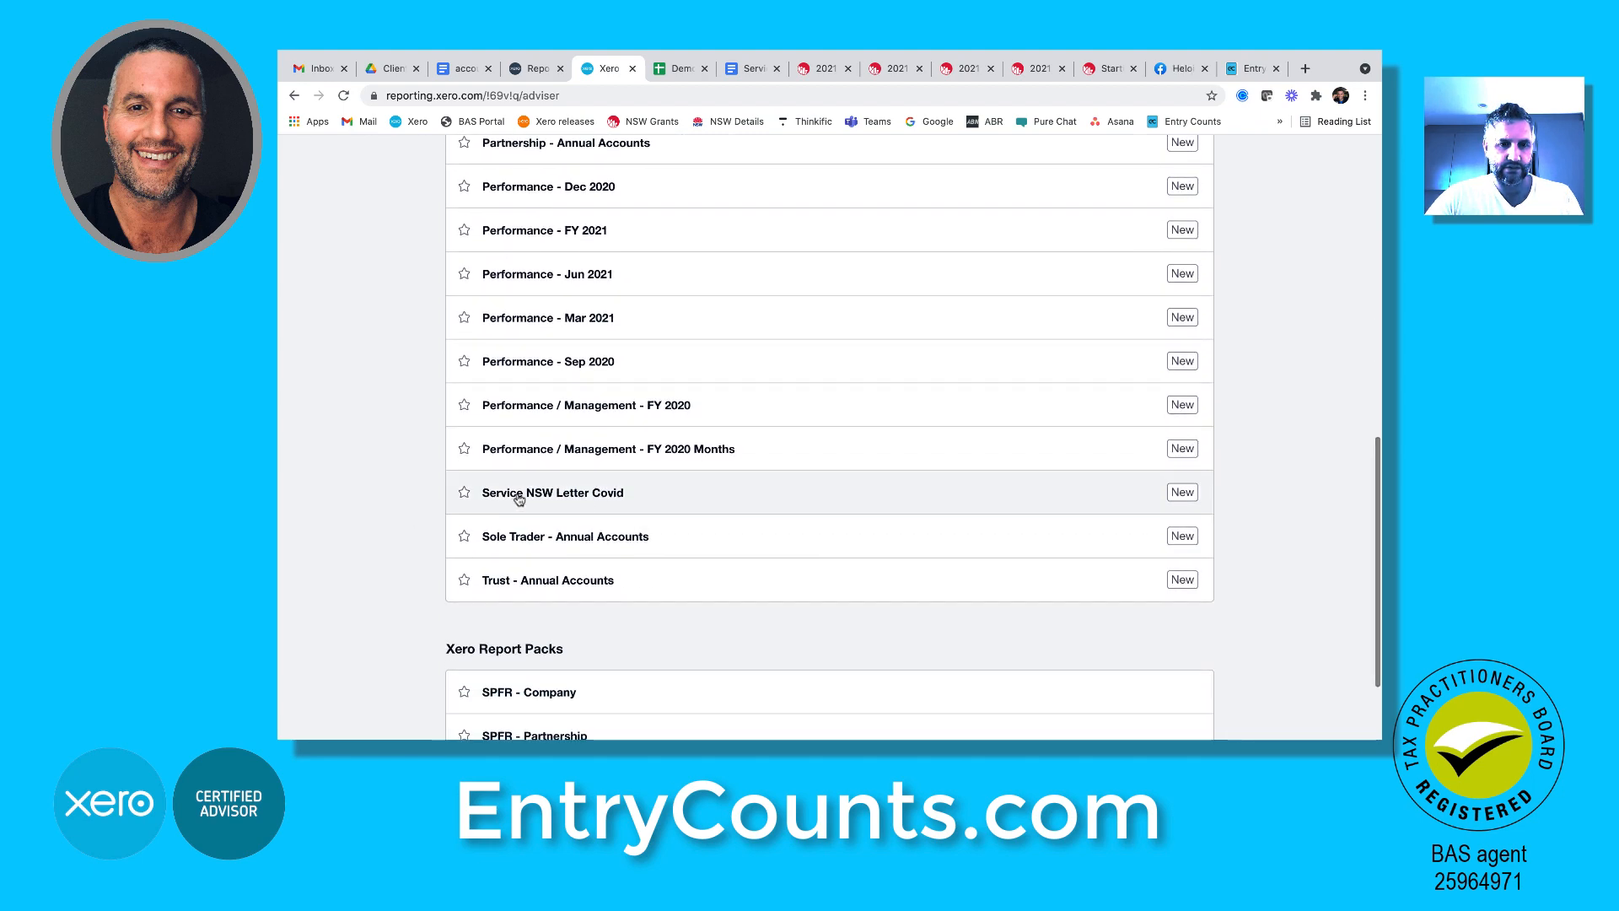
left_click(463, 493)
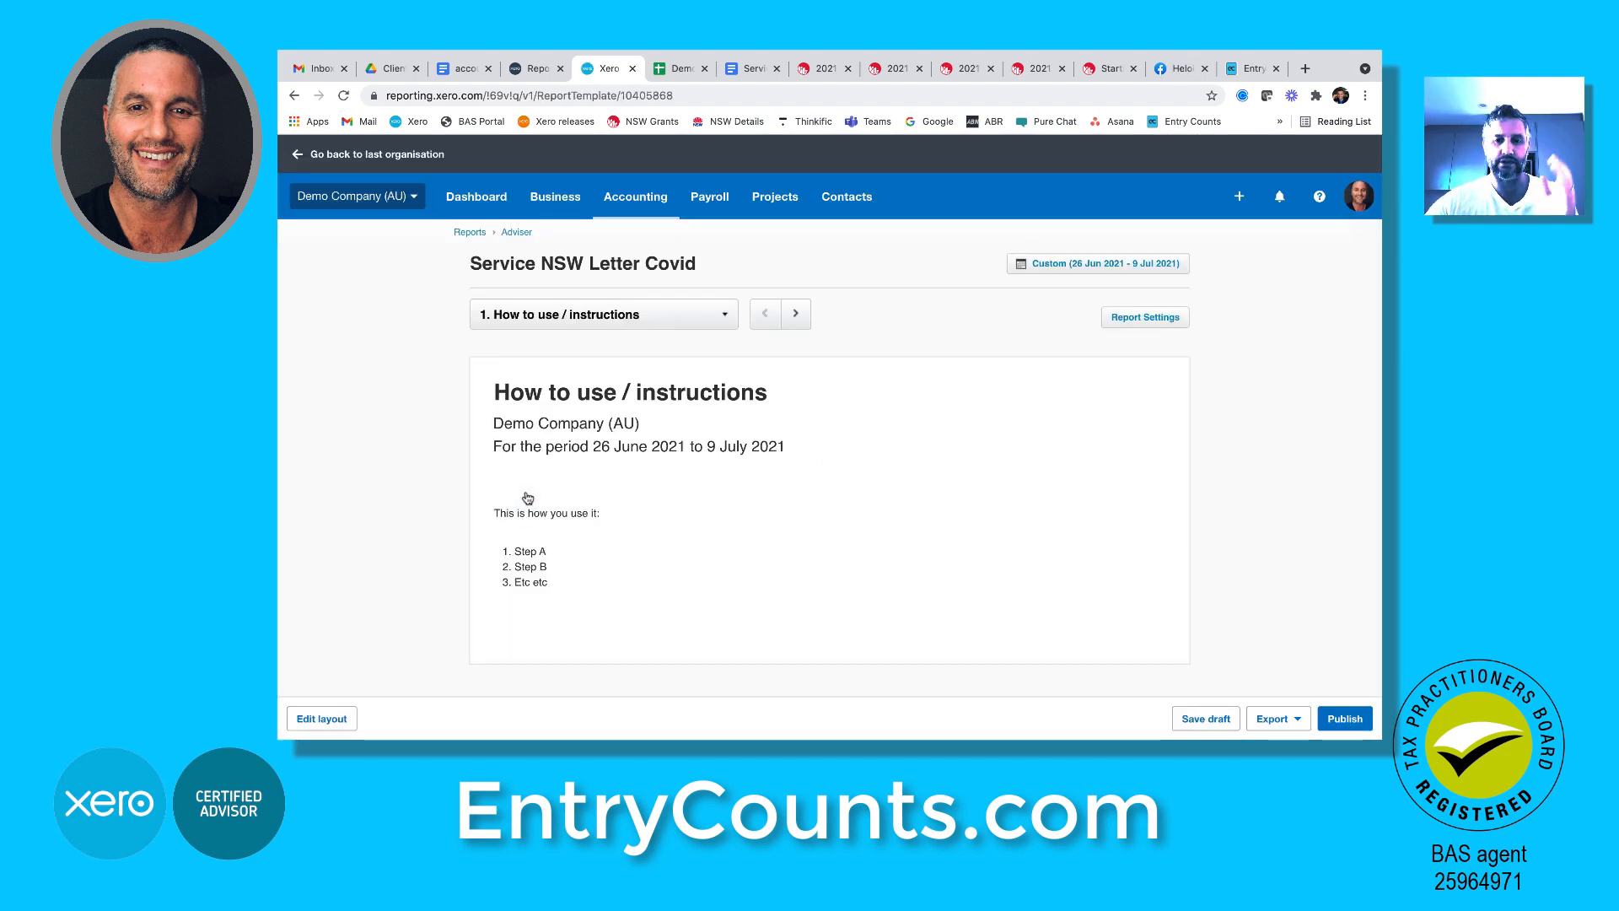
Examine the Demo Company's BAS Agent Letter for the filled-in applicant details, highlighted placeholders and signature block
left_click(650, 324)
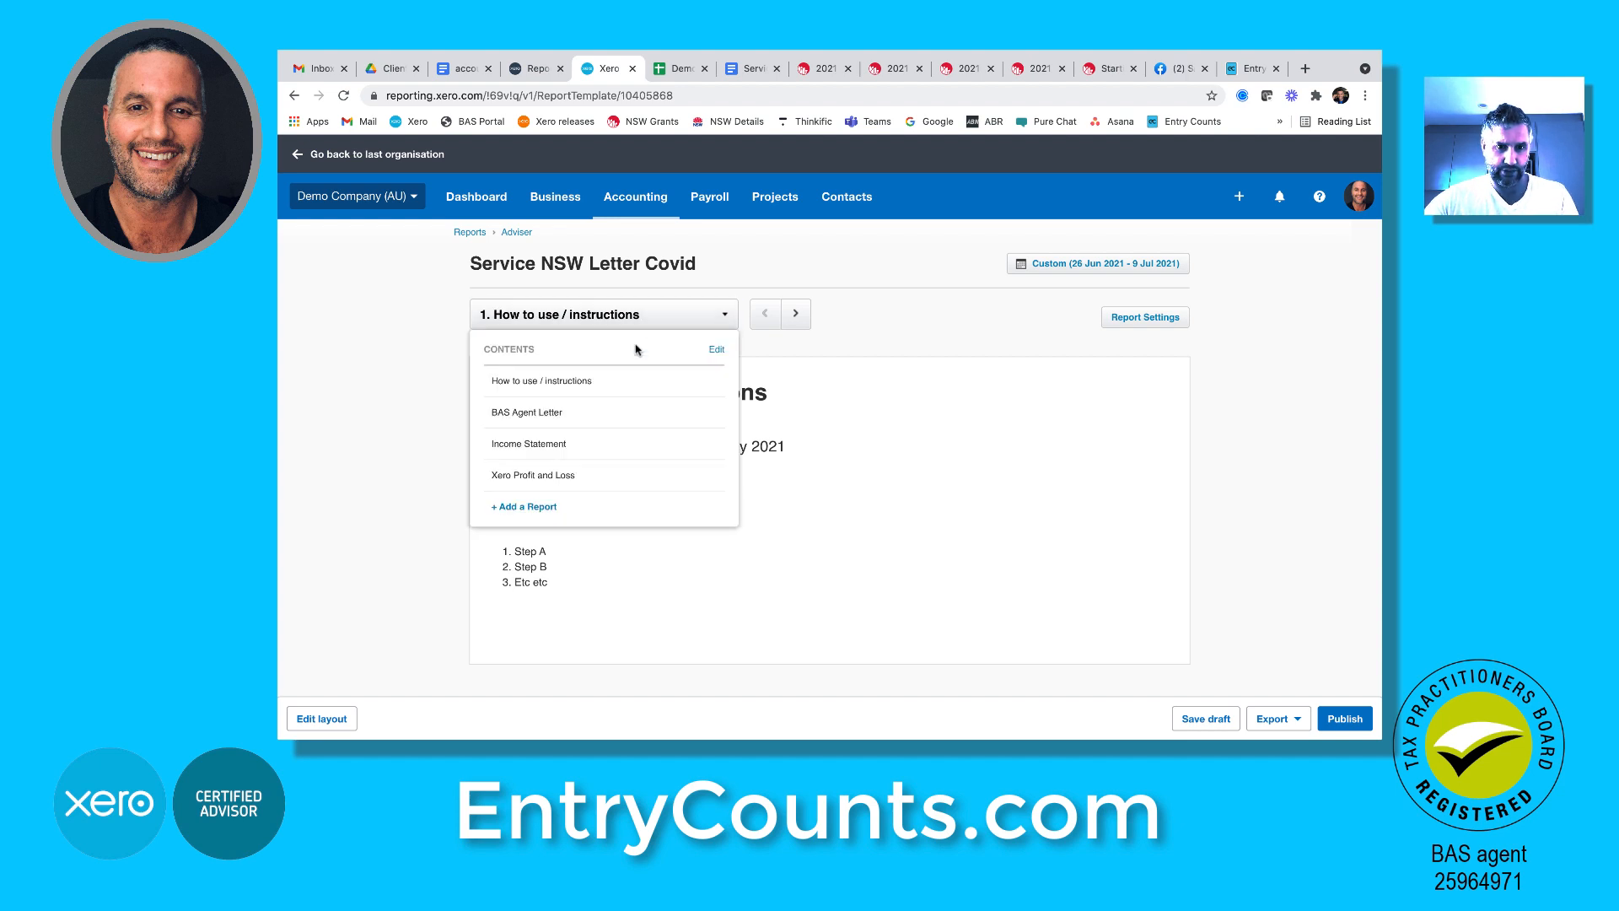
left_click(589, 412)
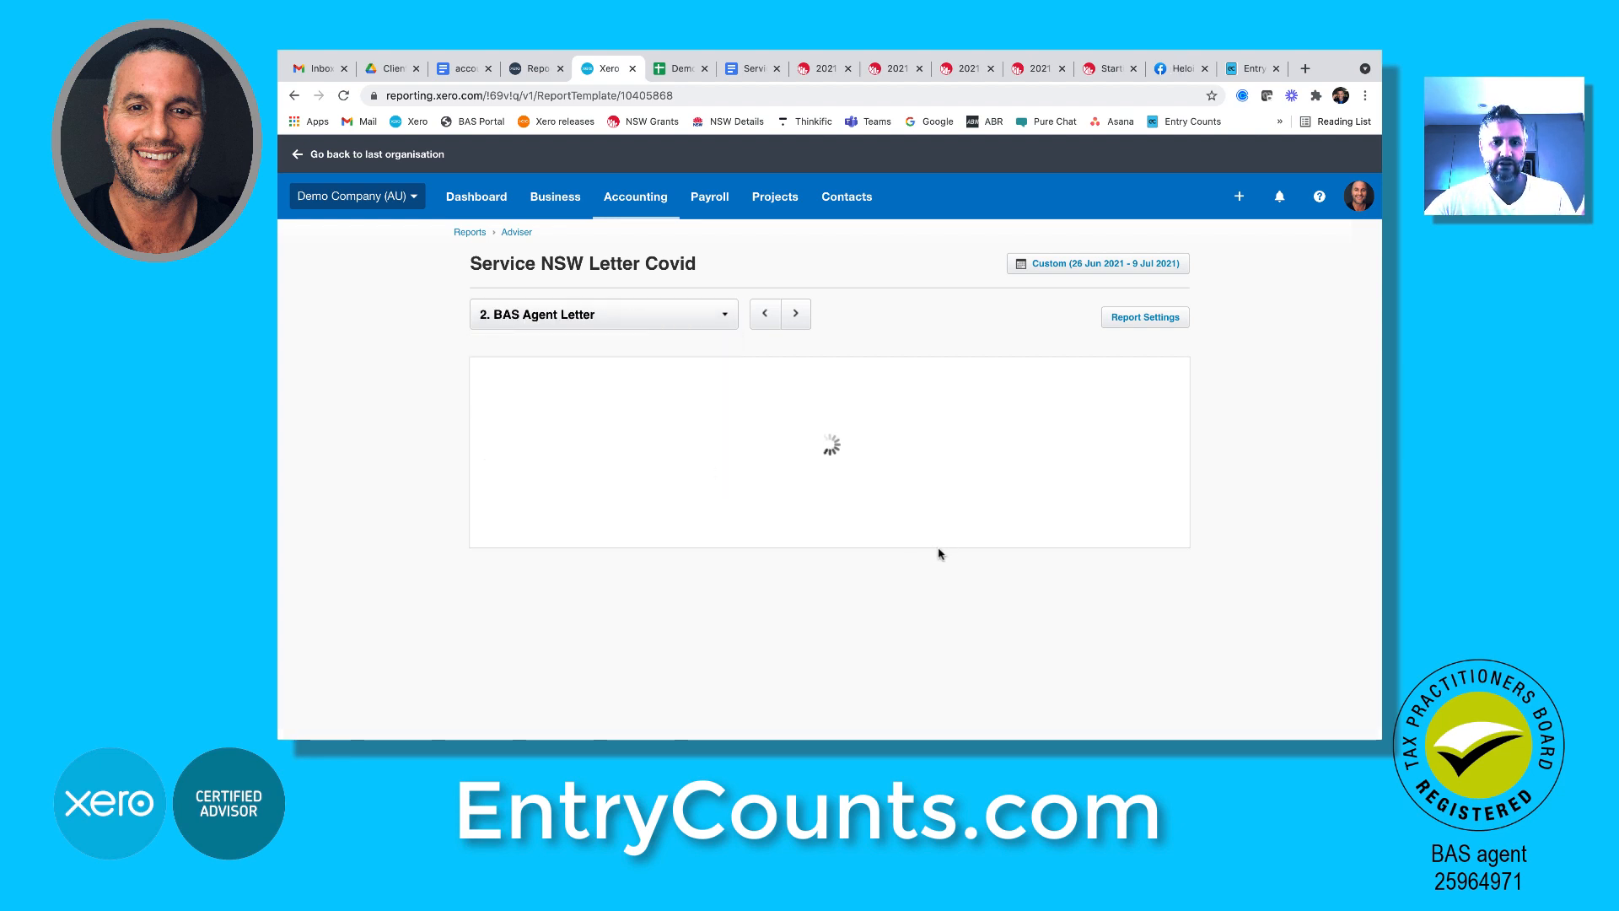
scroll(930, 550, "down", 1)
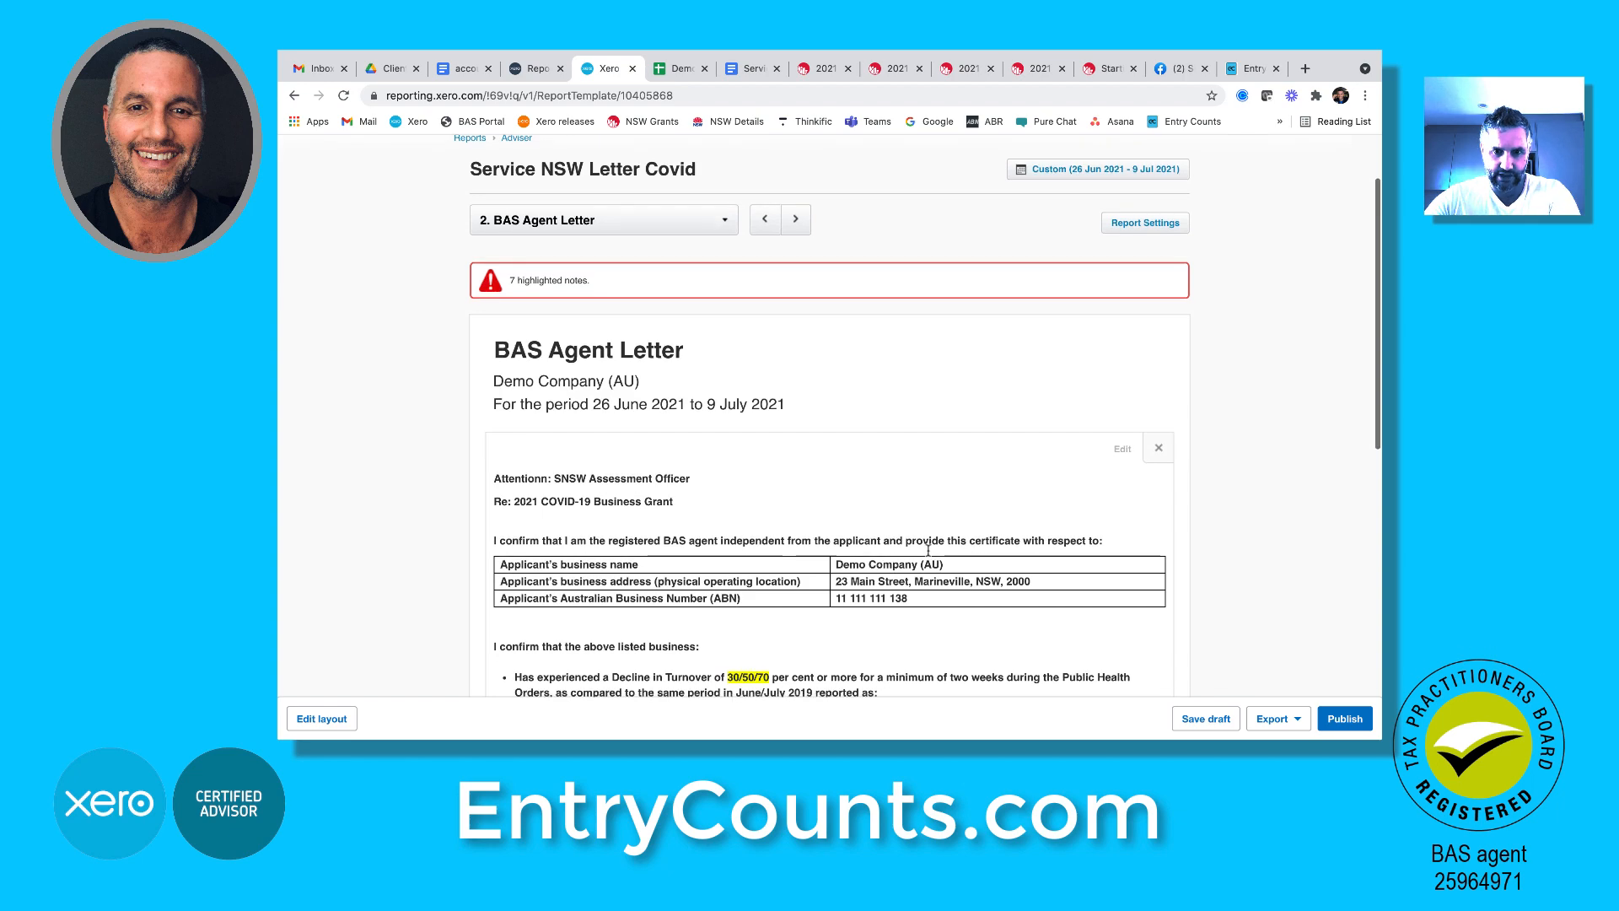
scroll(928, 550, "down", 1)
scroll(924, 520, "down", 1)
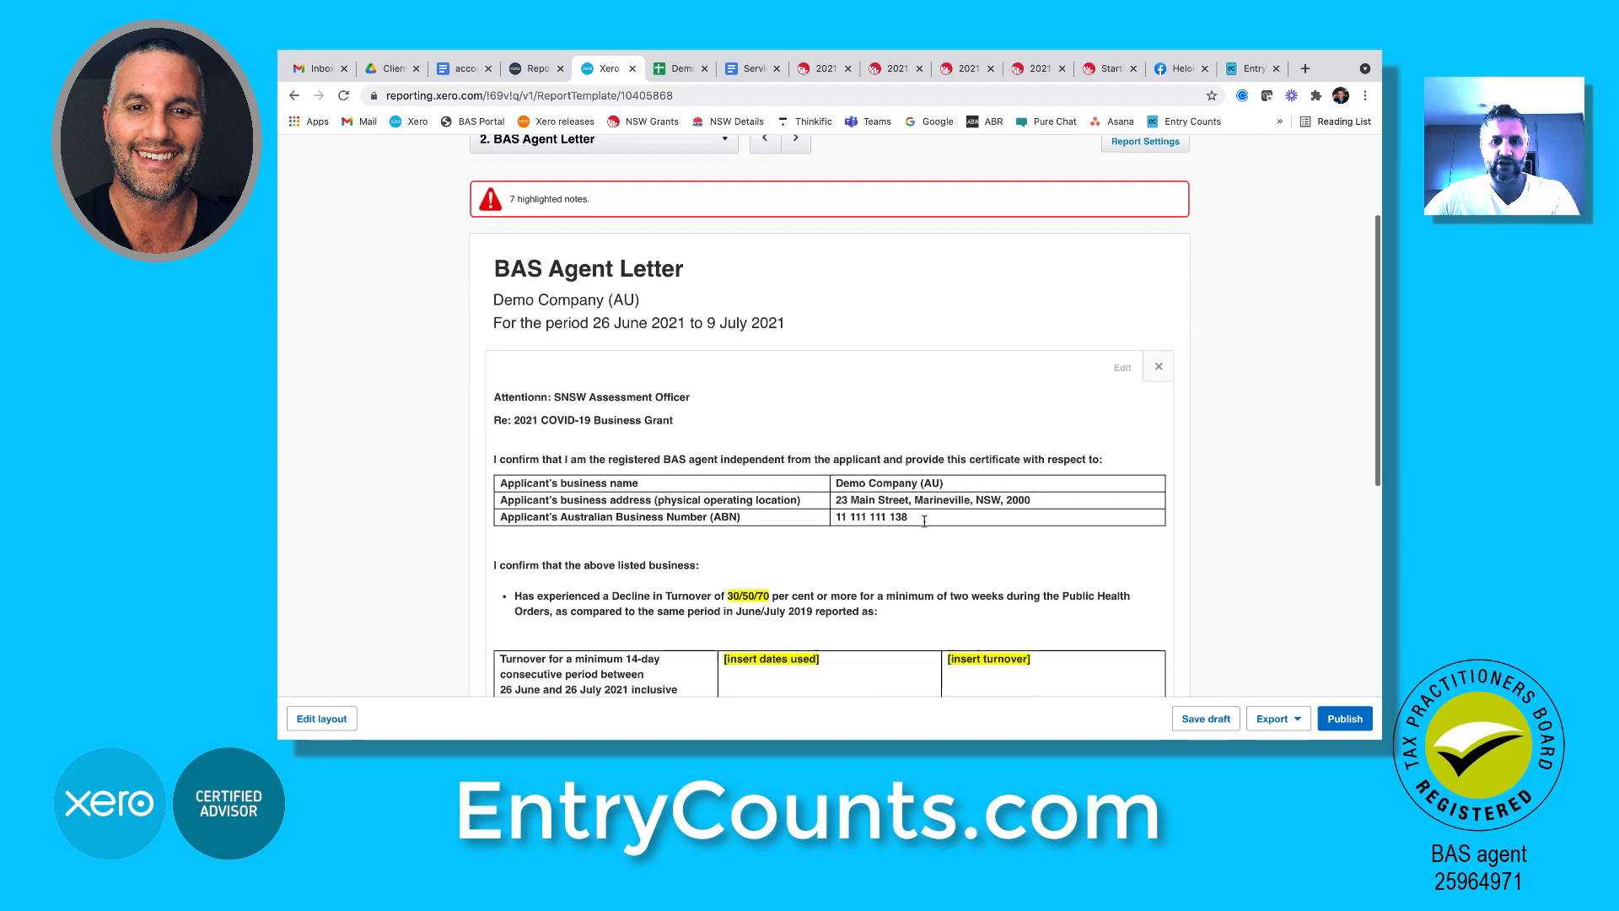
scroll(924, 520, "down", 2)
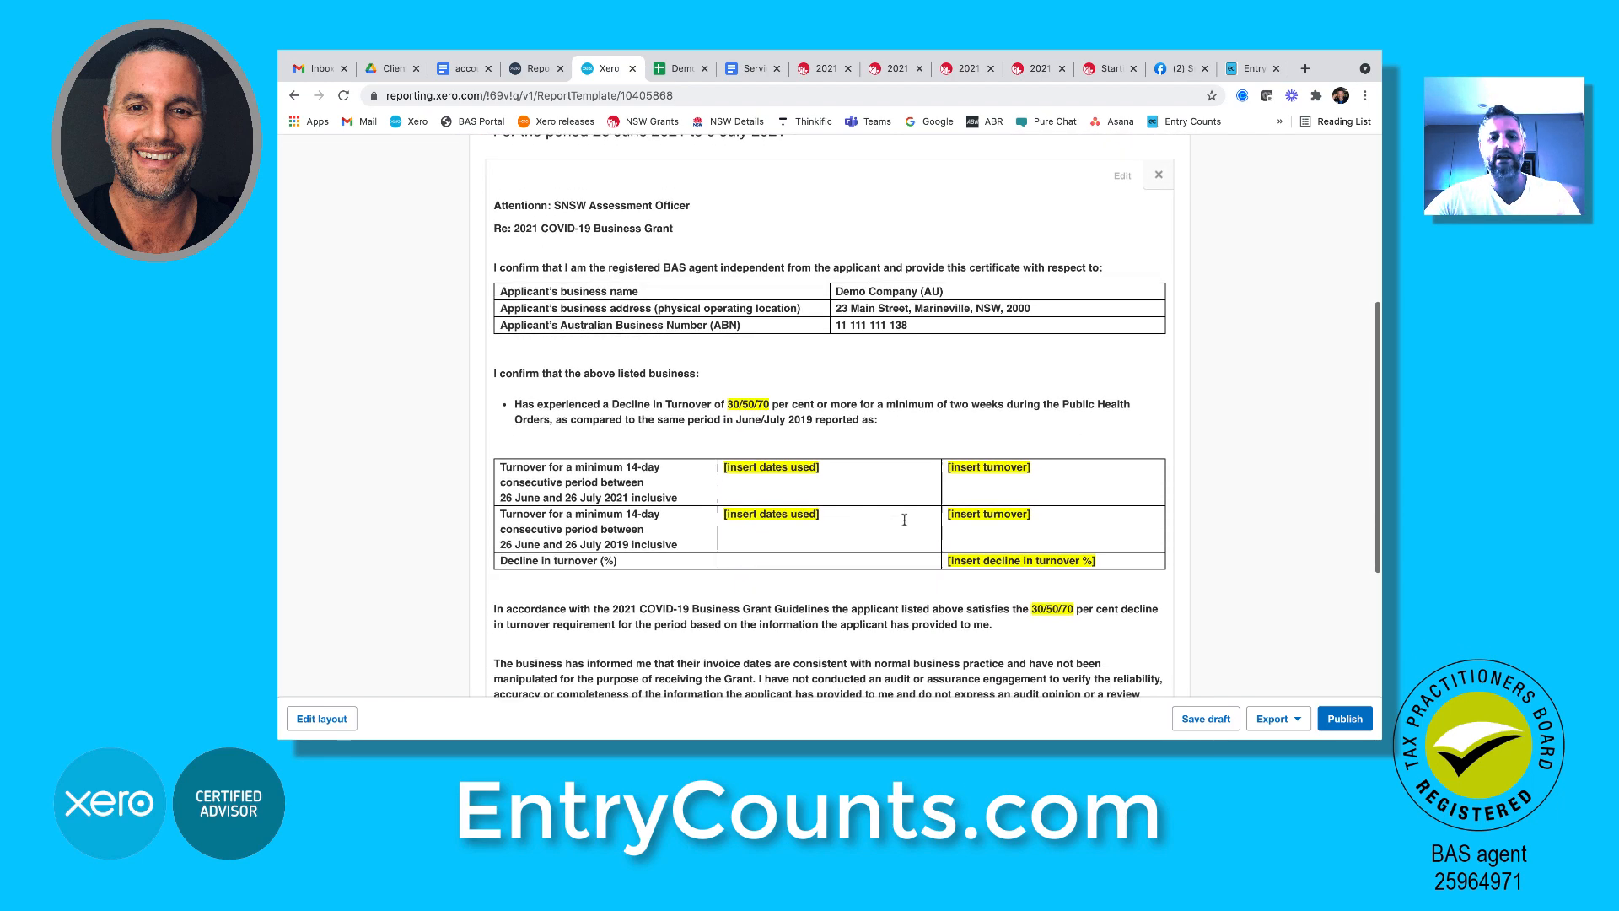
scroll(909, 553, "down", 1)
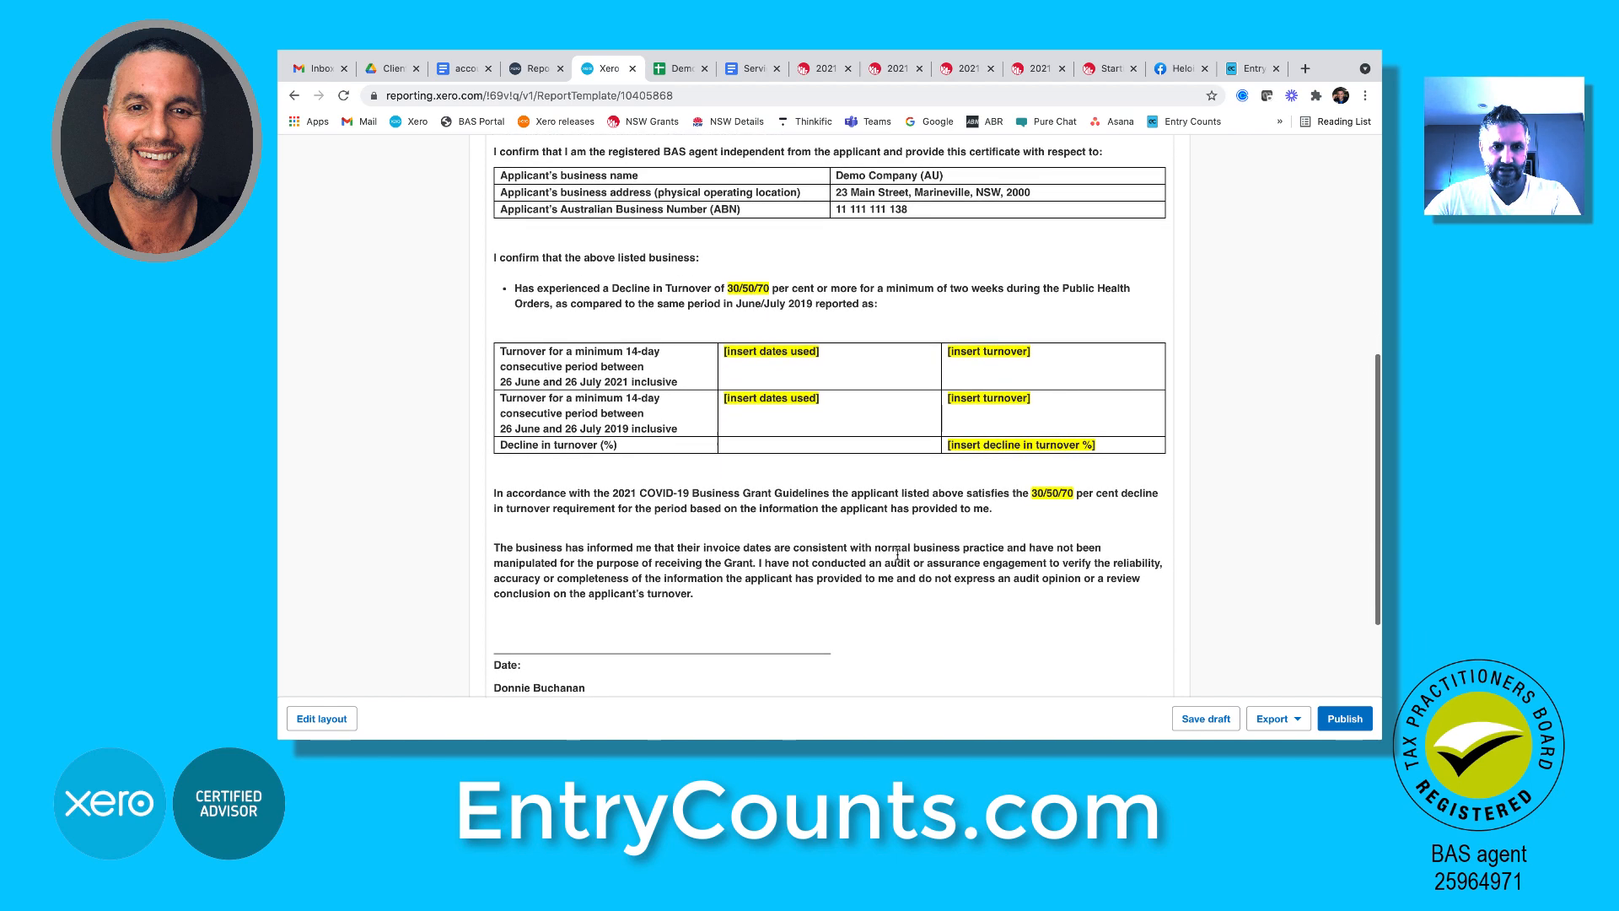
scroll(898, 554, "down", 2)
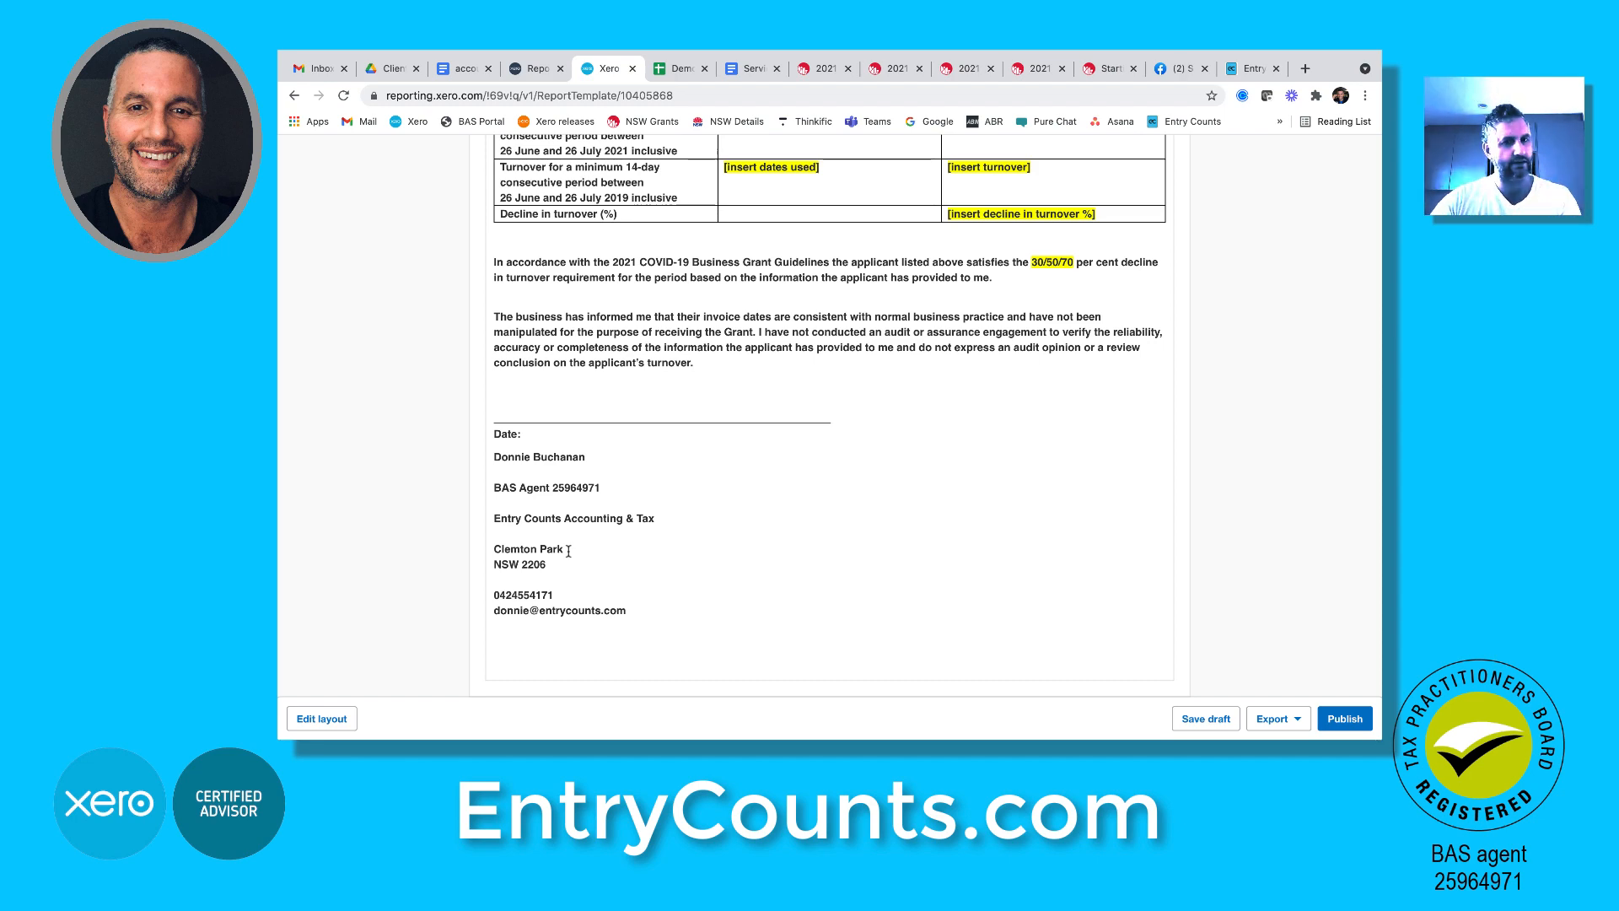
scroll(568, 551, "up", 10)
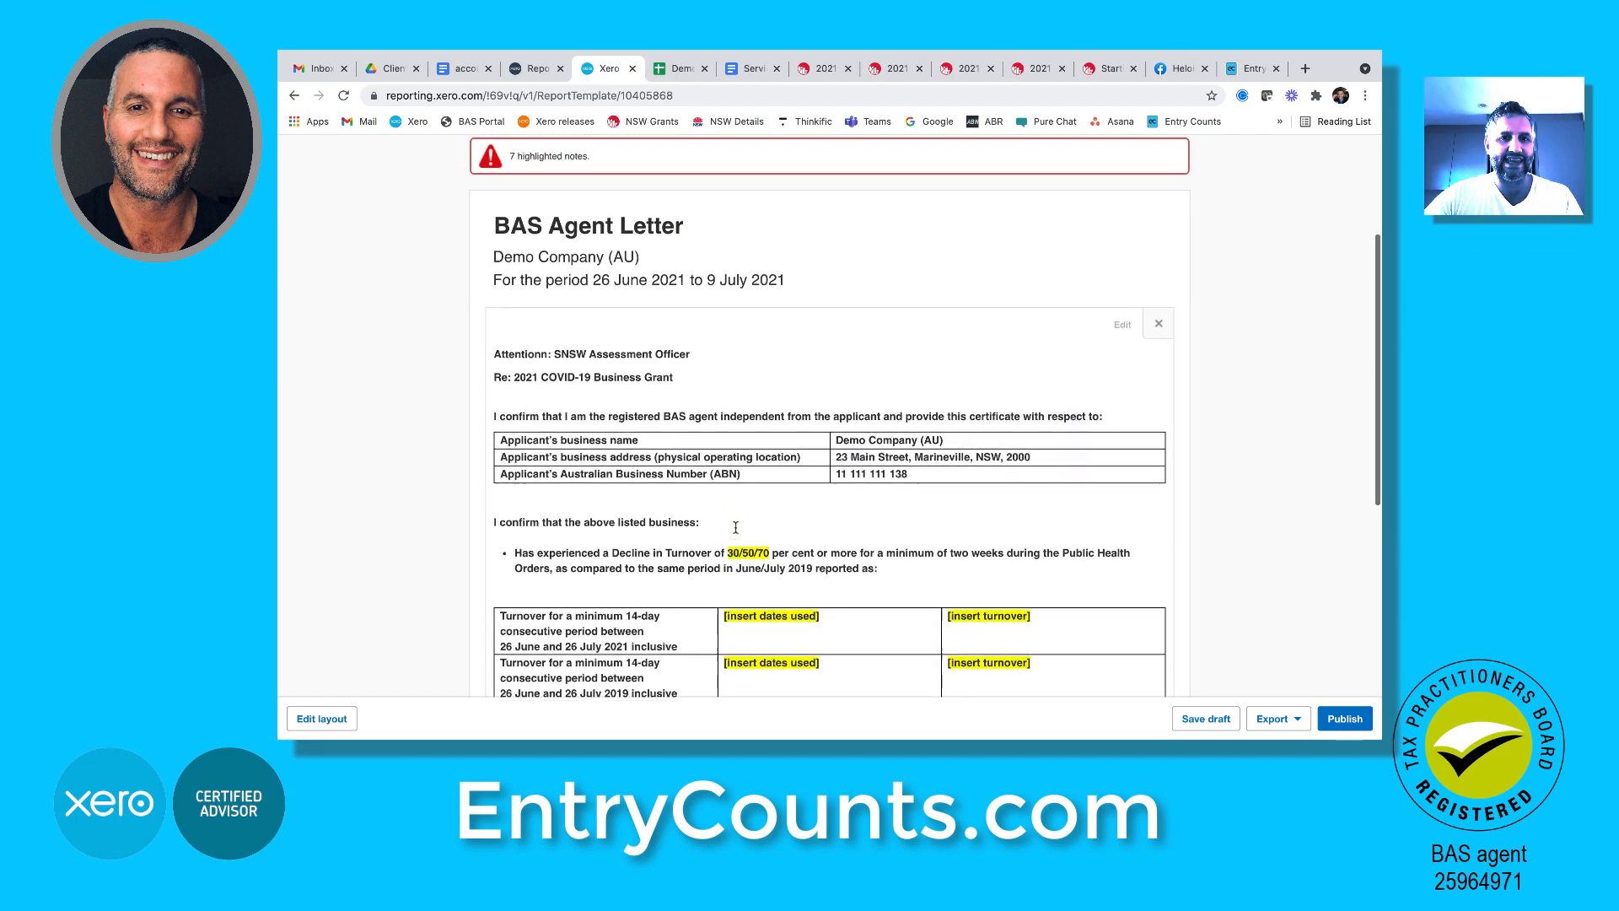
scroll(739, 526, "up", 2)
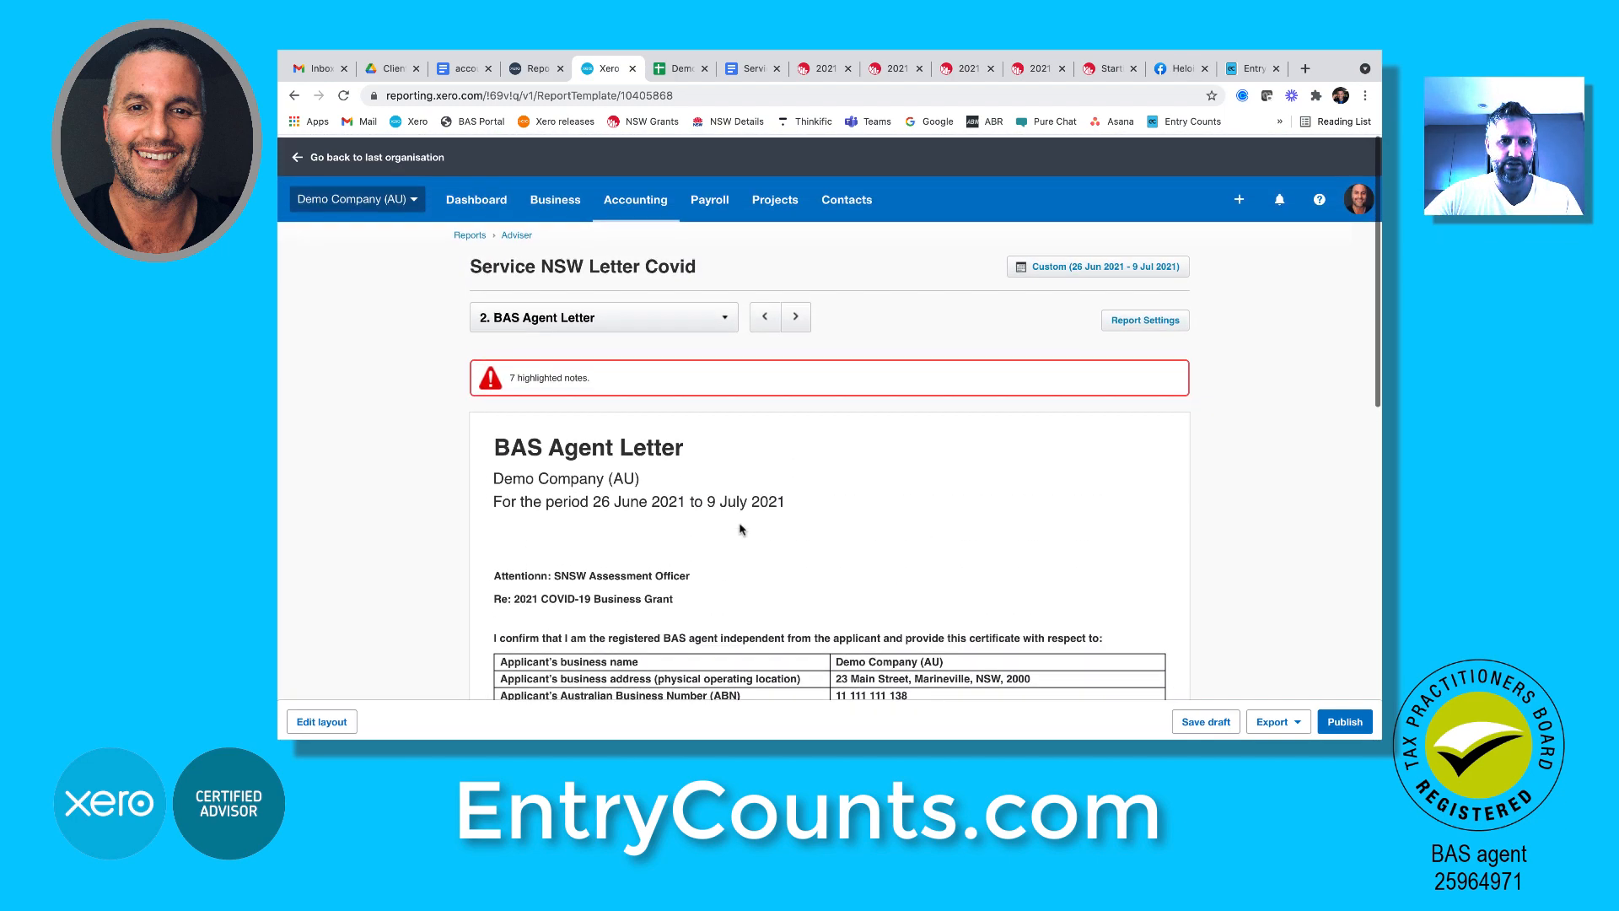
Add the Sales account to the schedule in the Income Statement report's layout and finish the layout edit
left_click(688, 318)
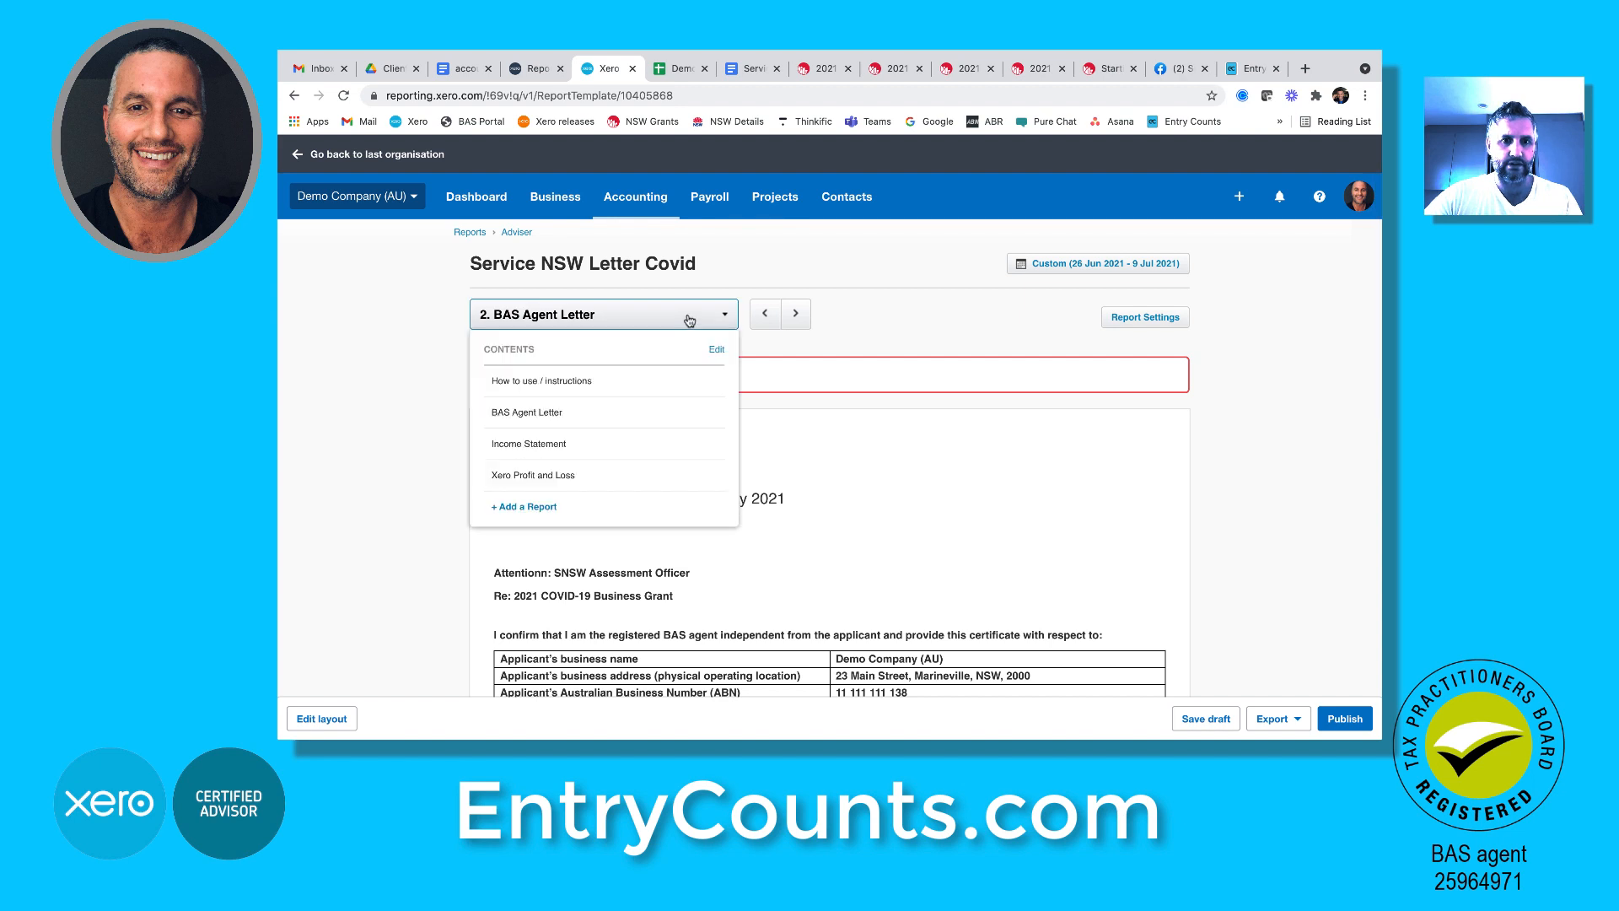
left_click(551, 445)
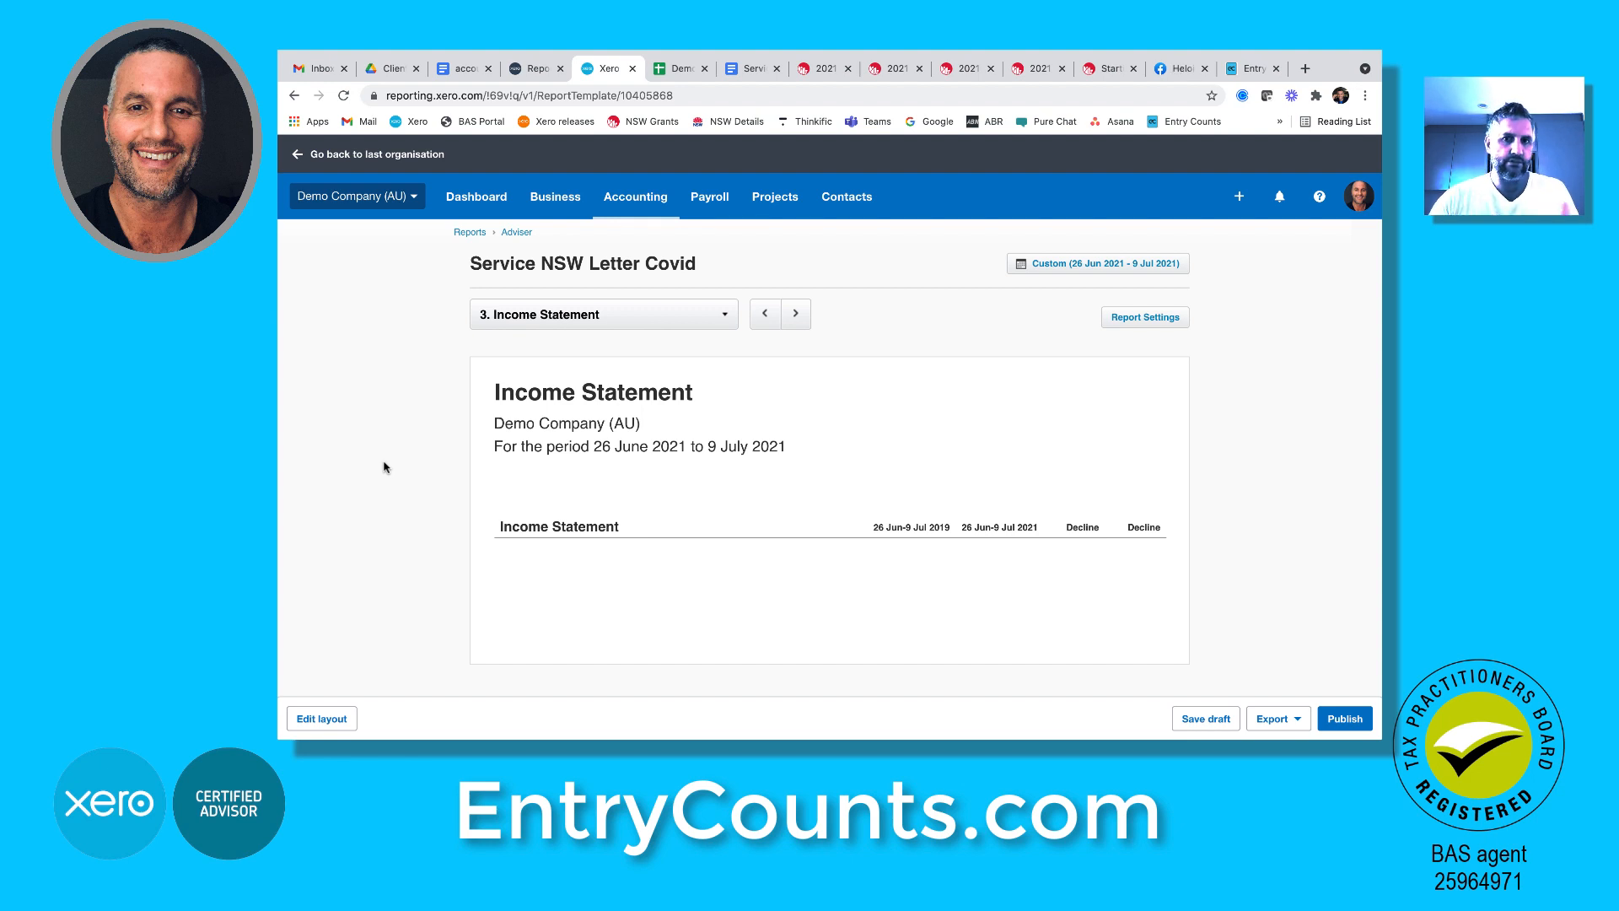
left_click(327, 718)
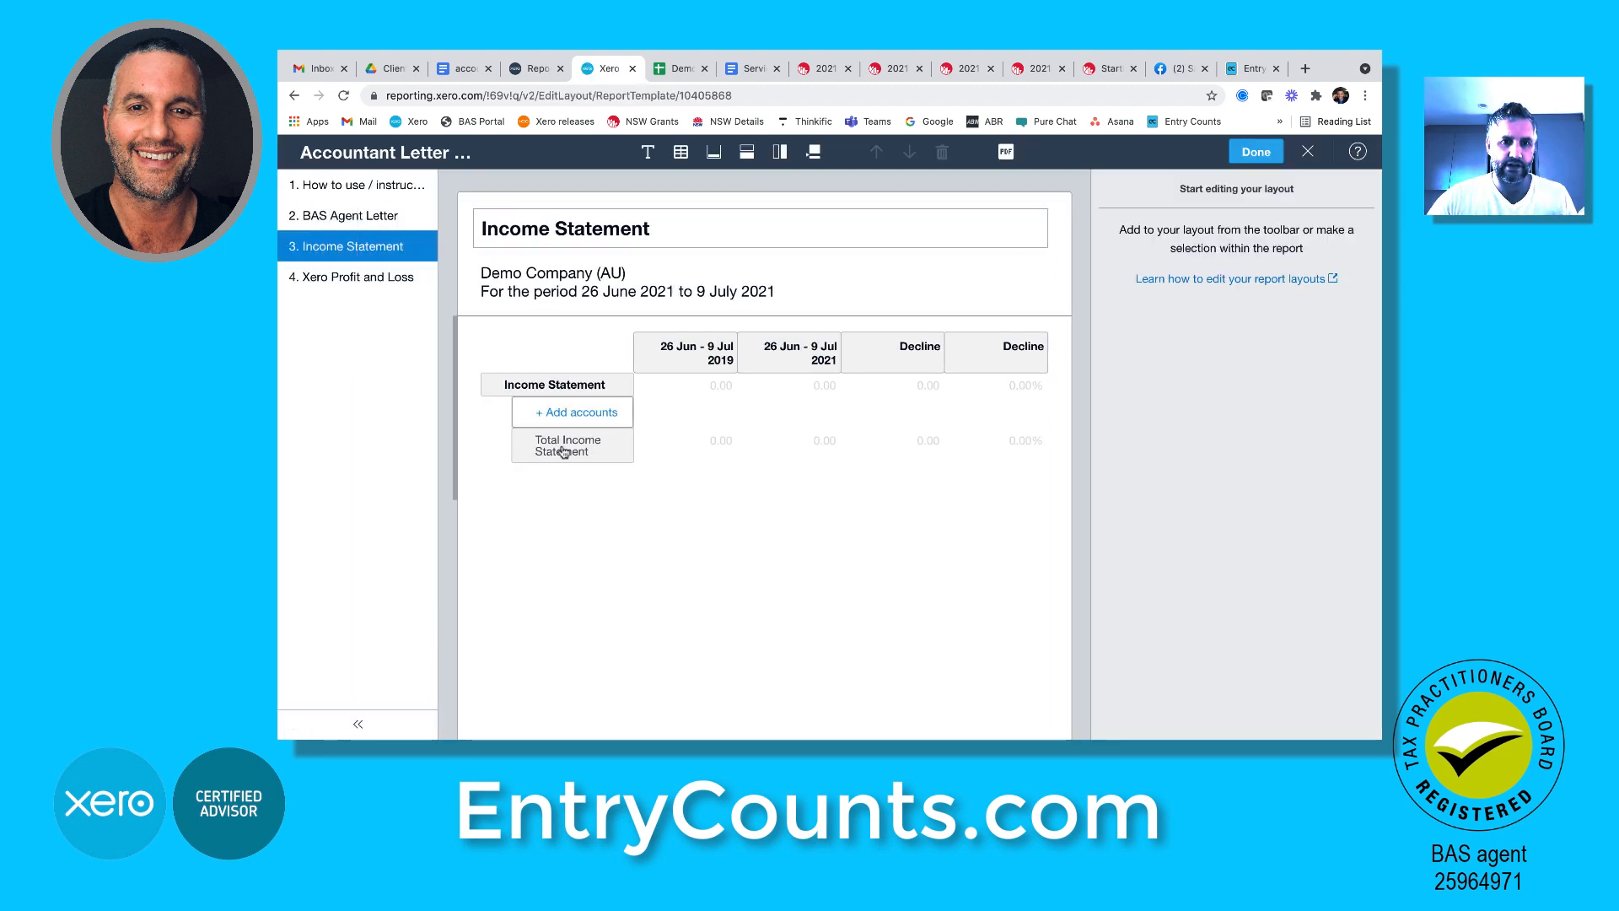
left_click(576, 413)
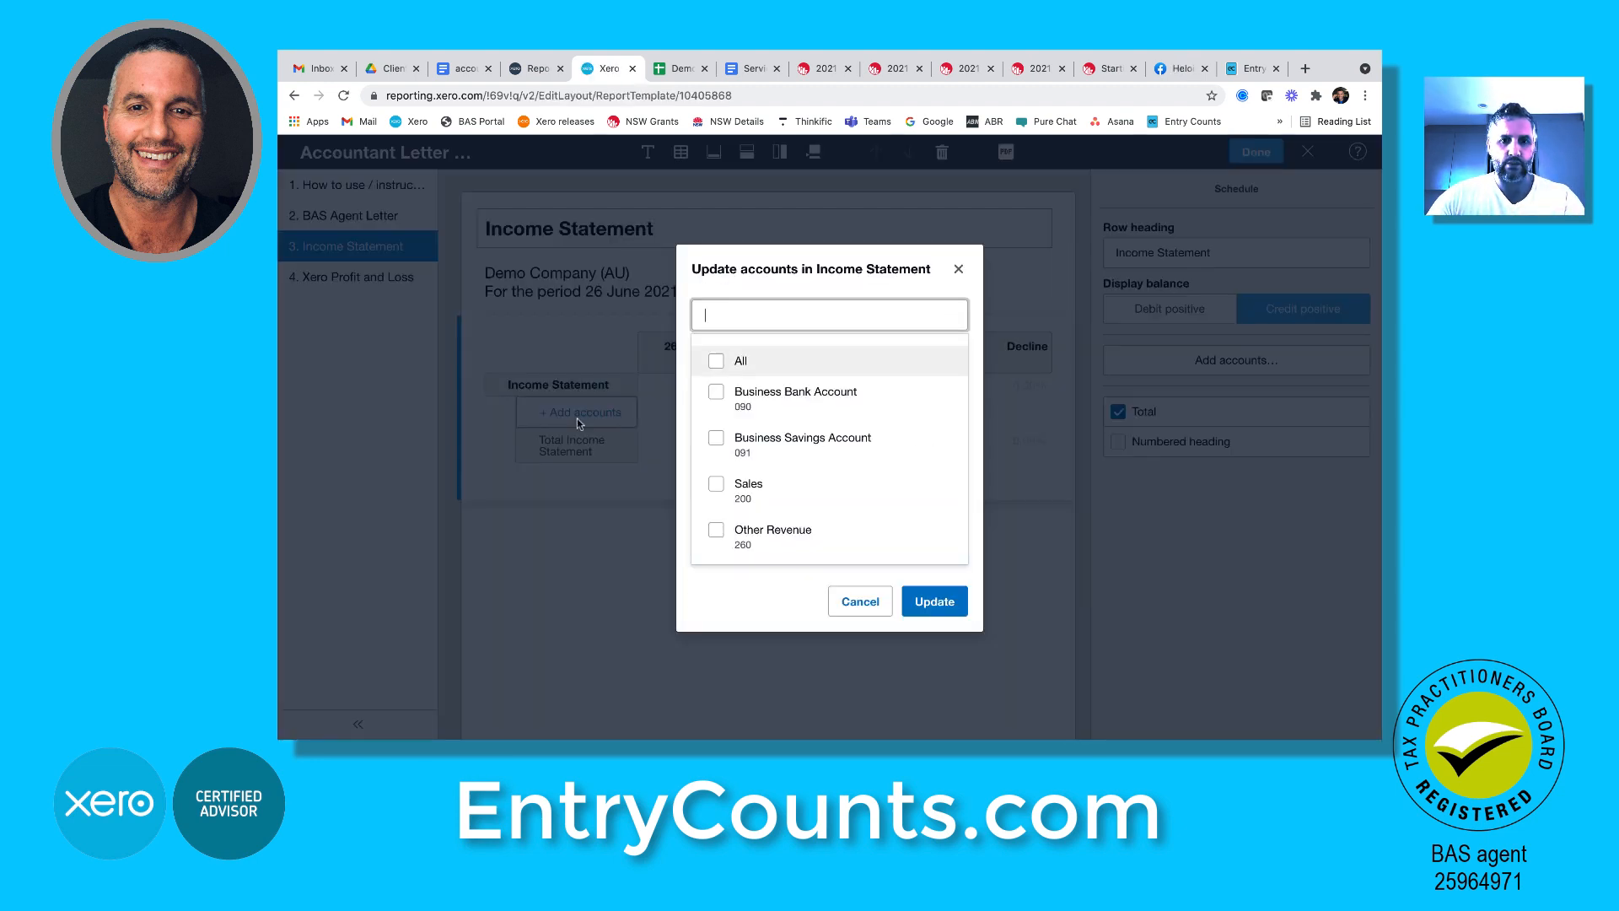
left_click(754, 496)
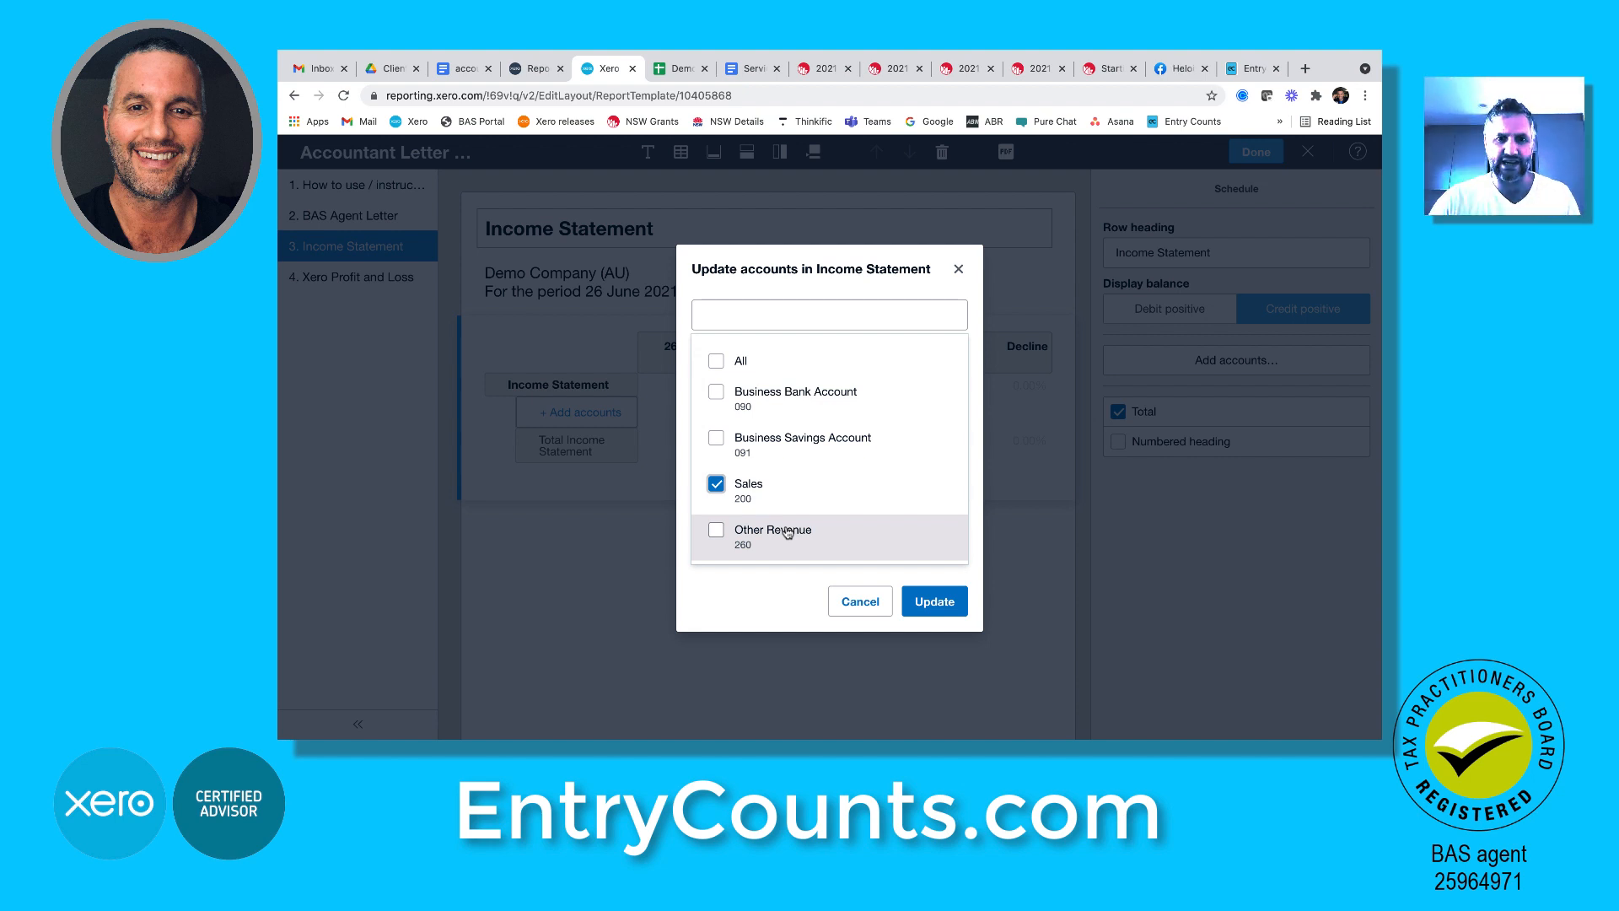
scroll(786, 533, "down", 2)
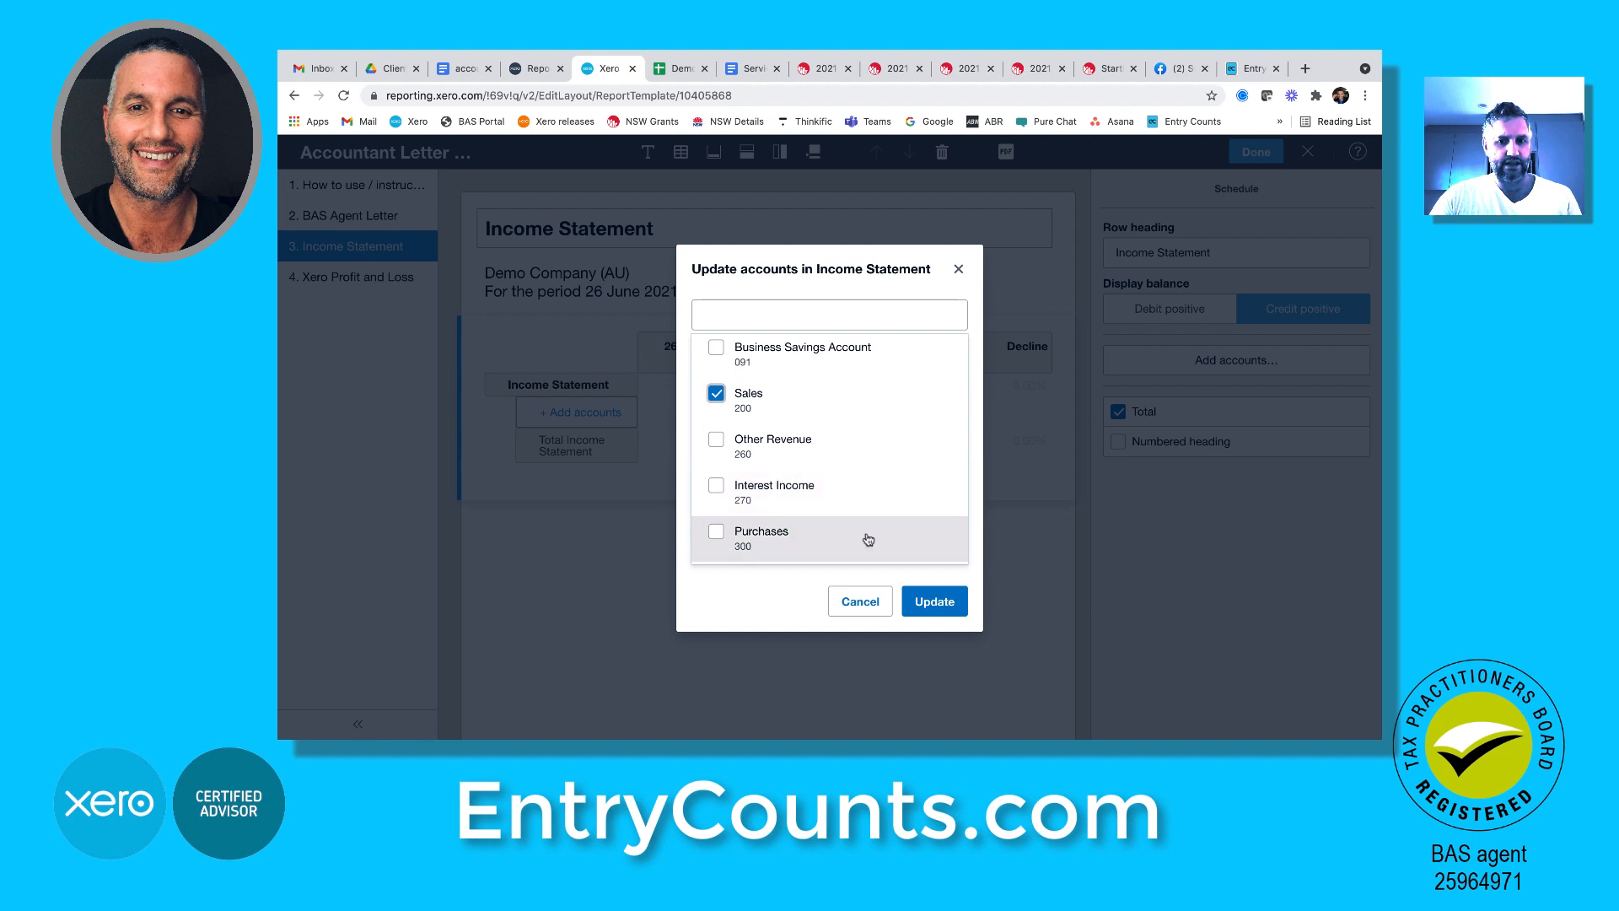
left_click(933, 601)
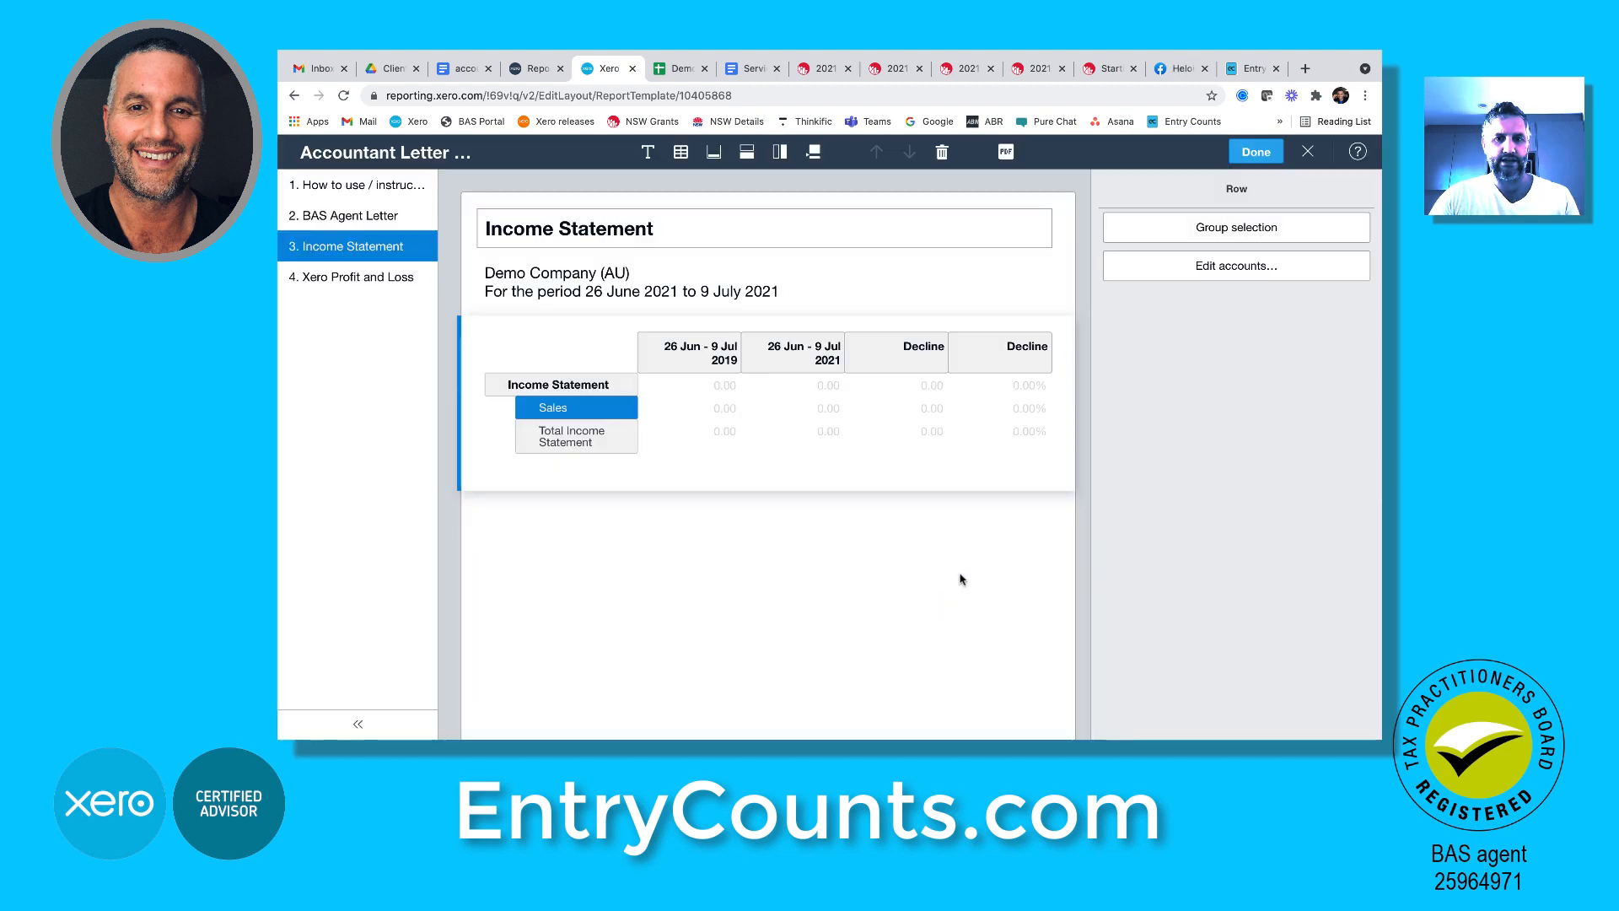
left_click(1251, 158)
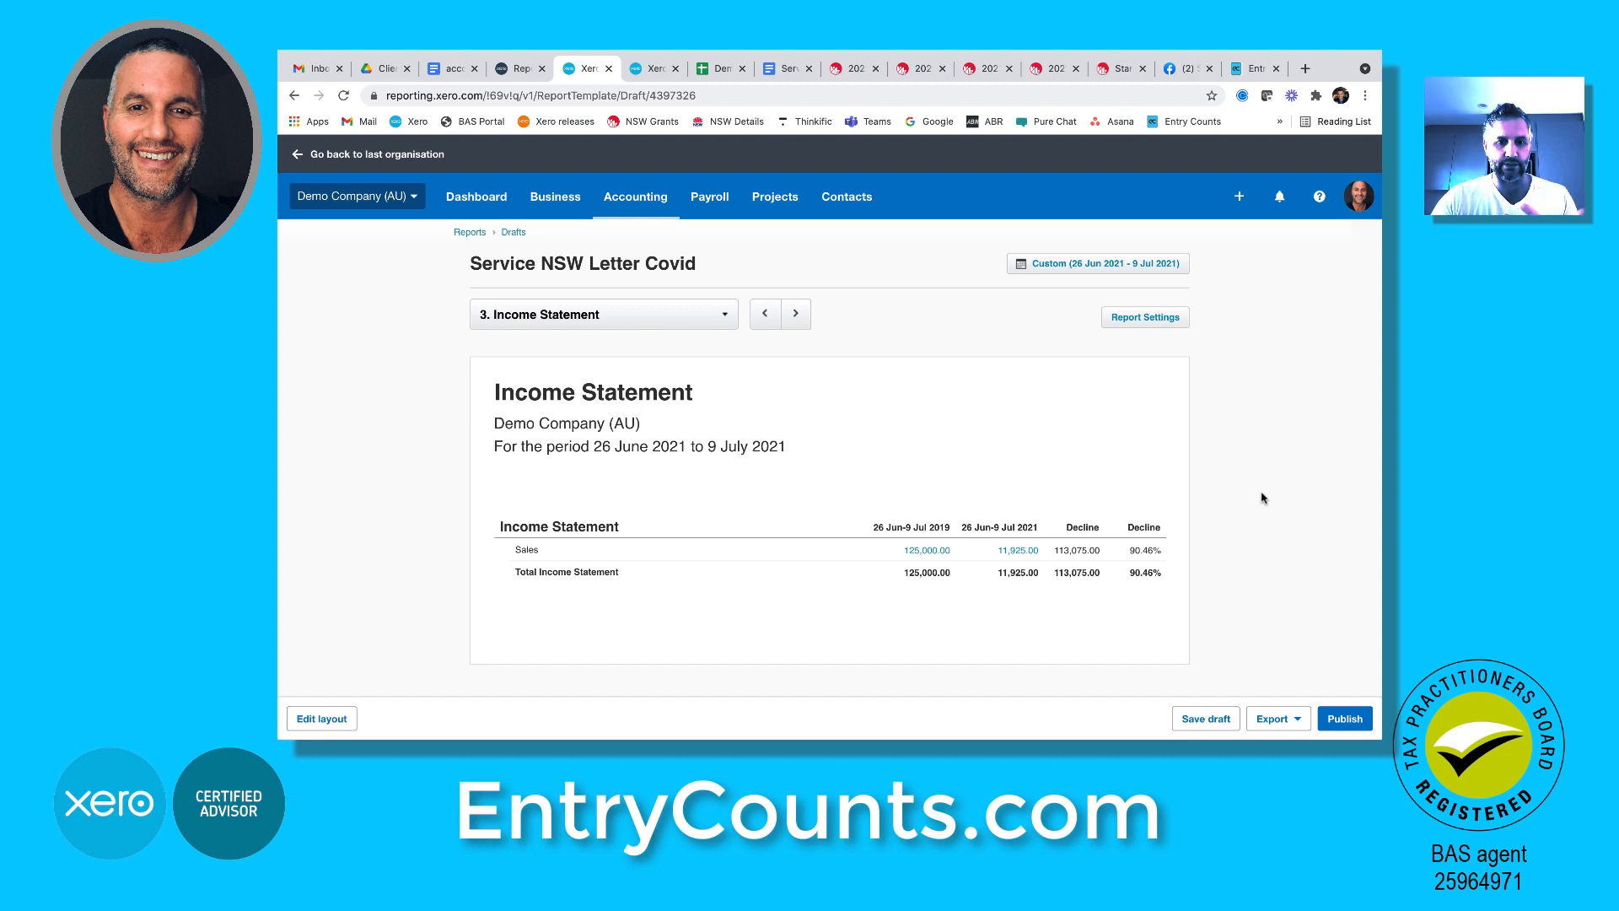
Add a Blank Report to the Service NSW Letter Covid report pack
left_click(709, 316)
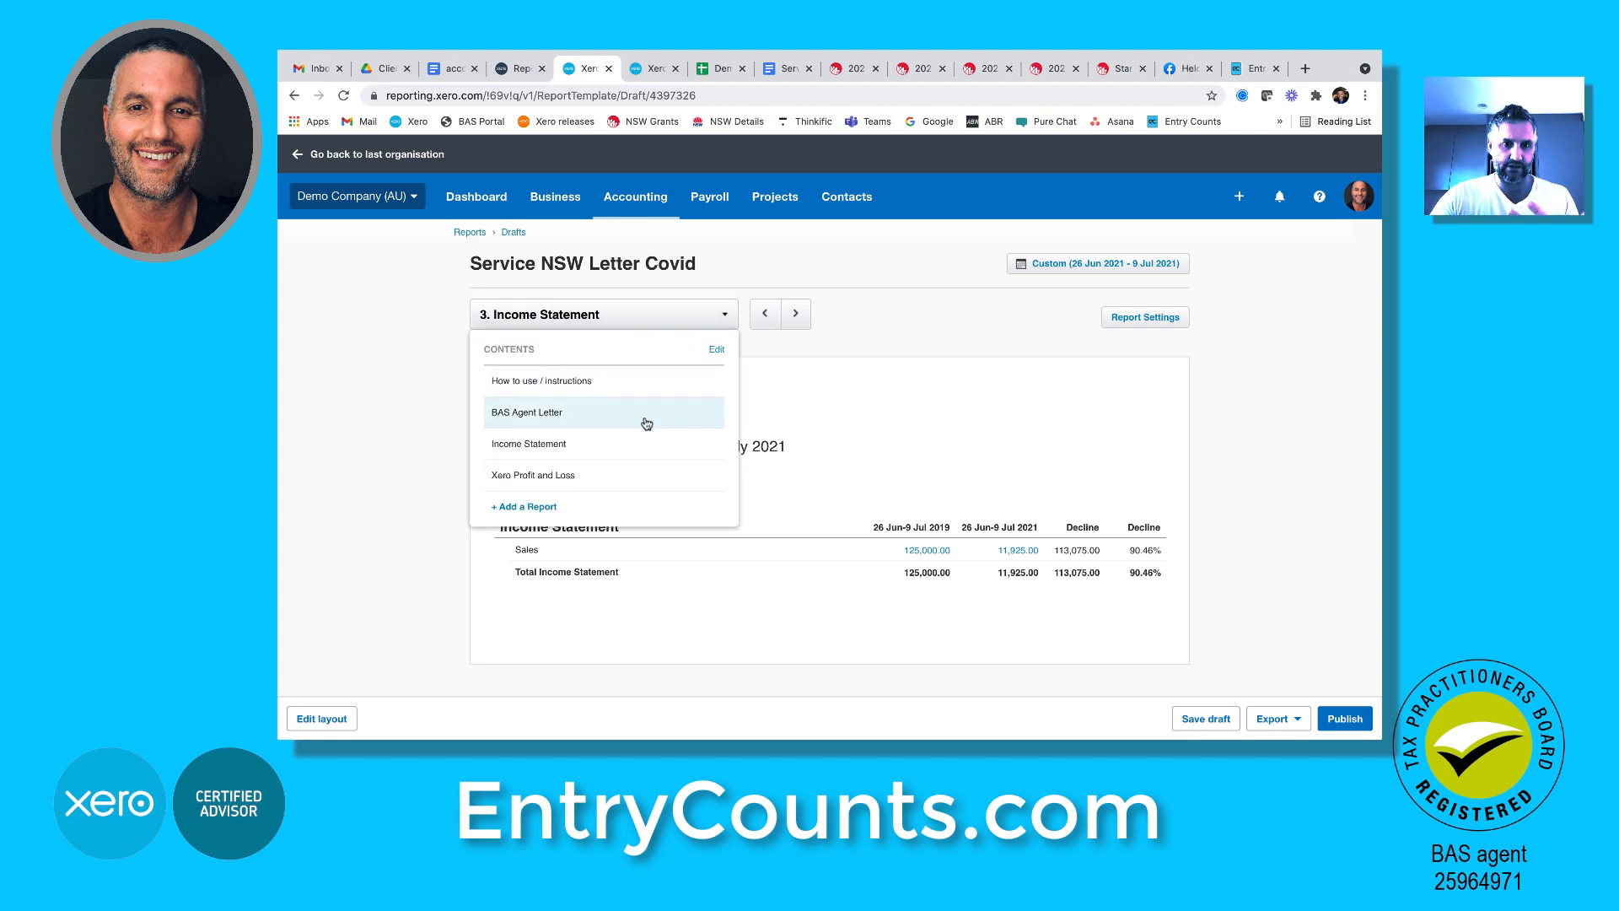
left_click(539, 506)
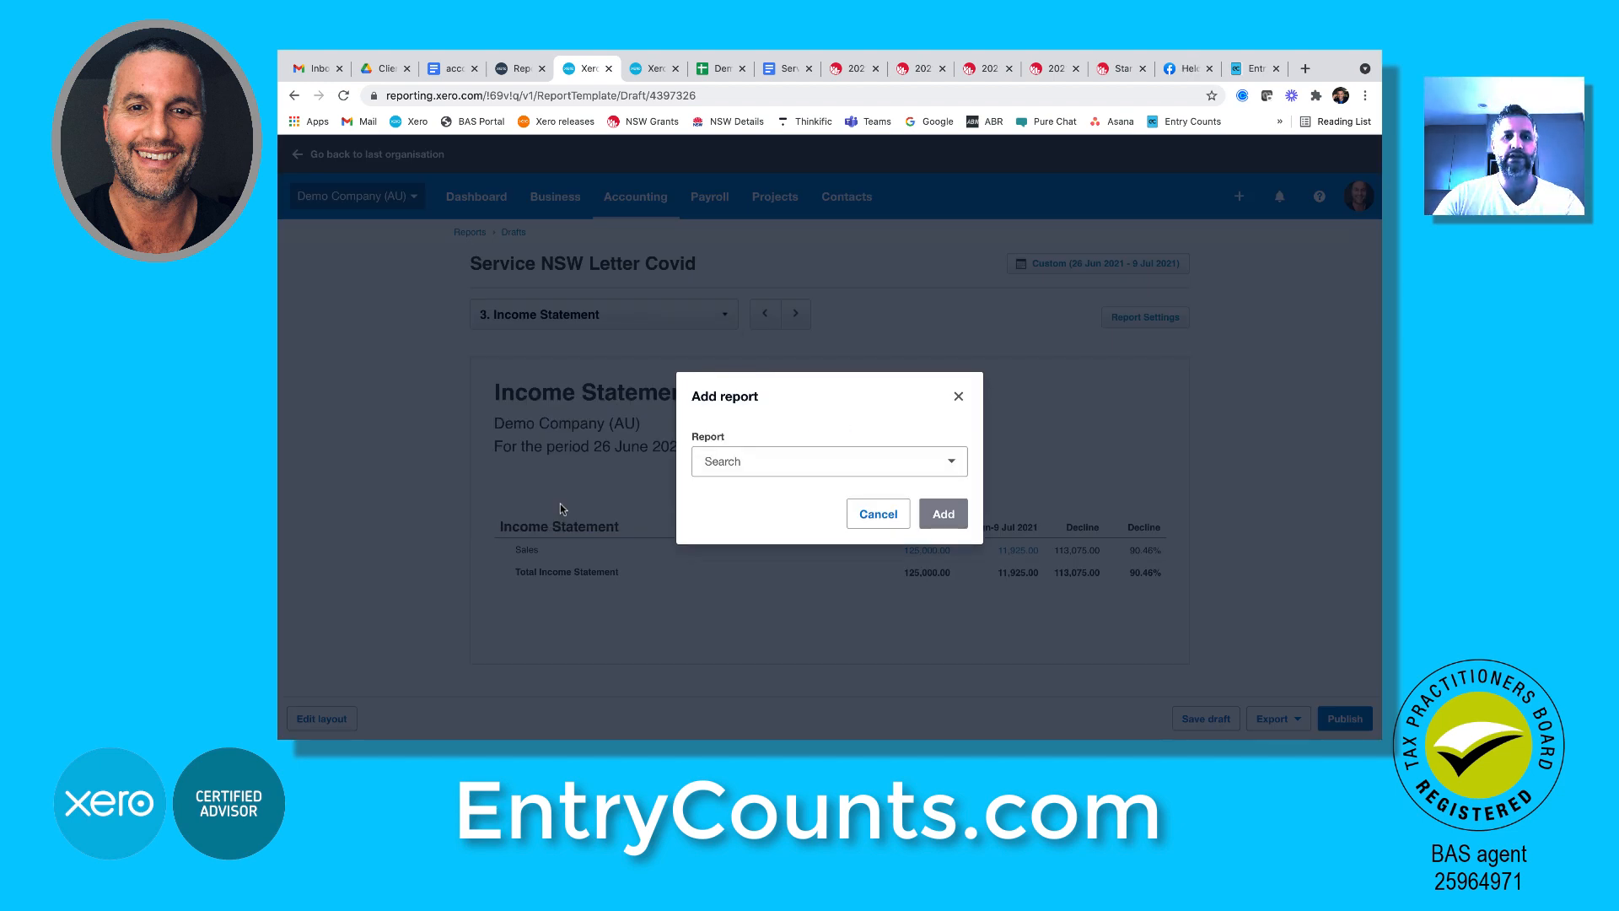
left_click(763, 466)
type("bla")
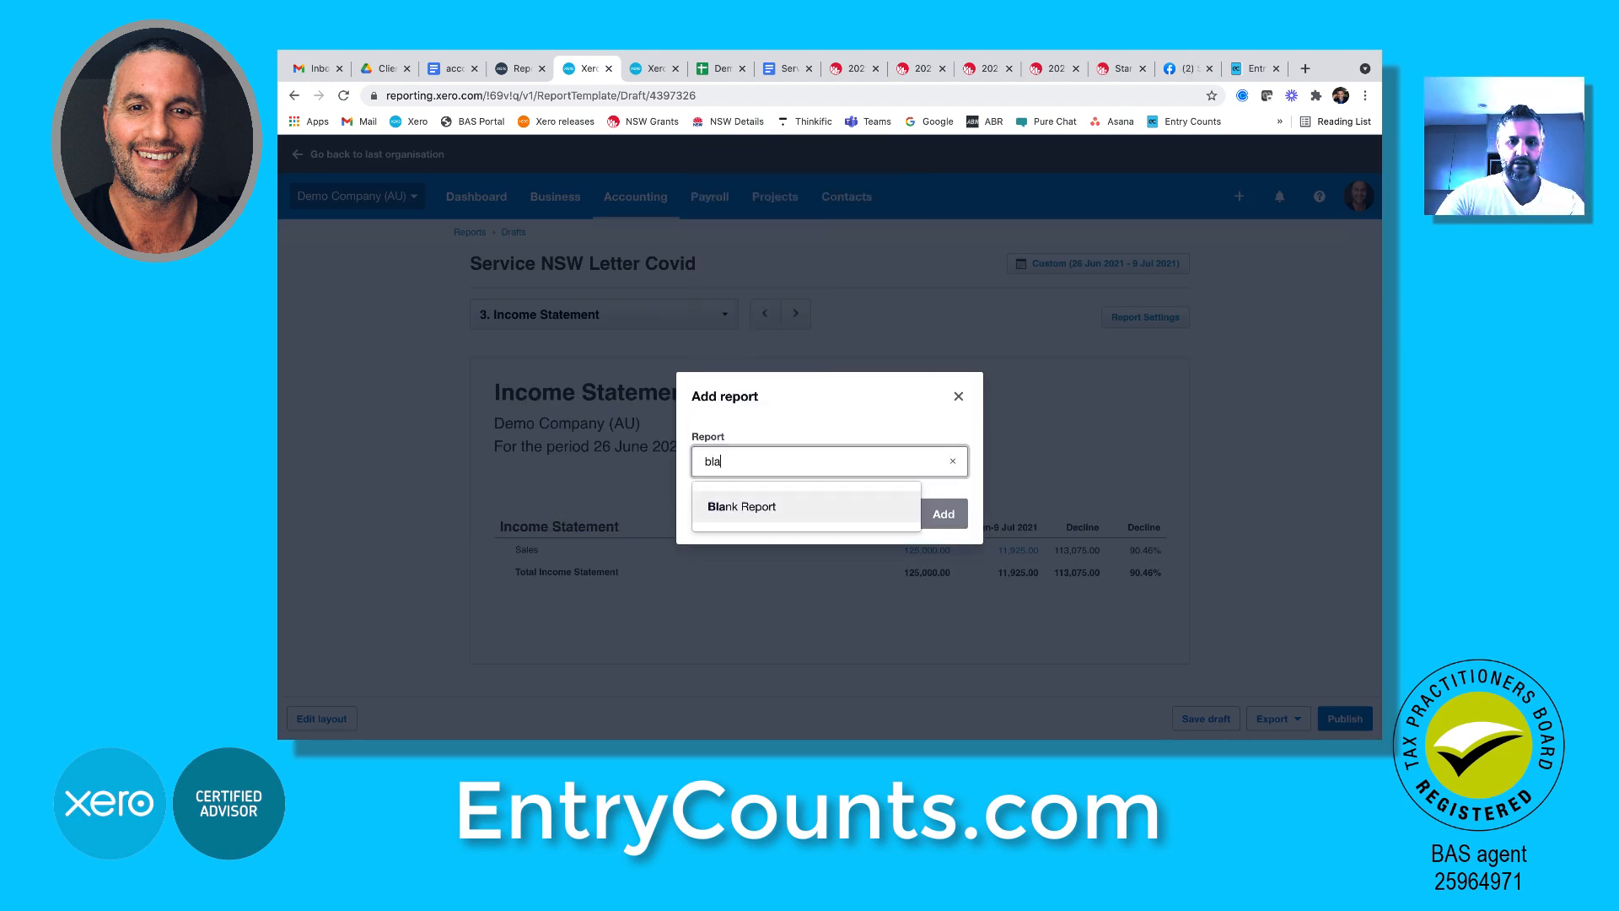
left_click(759, 506)
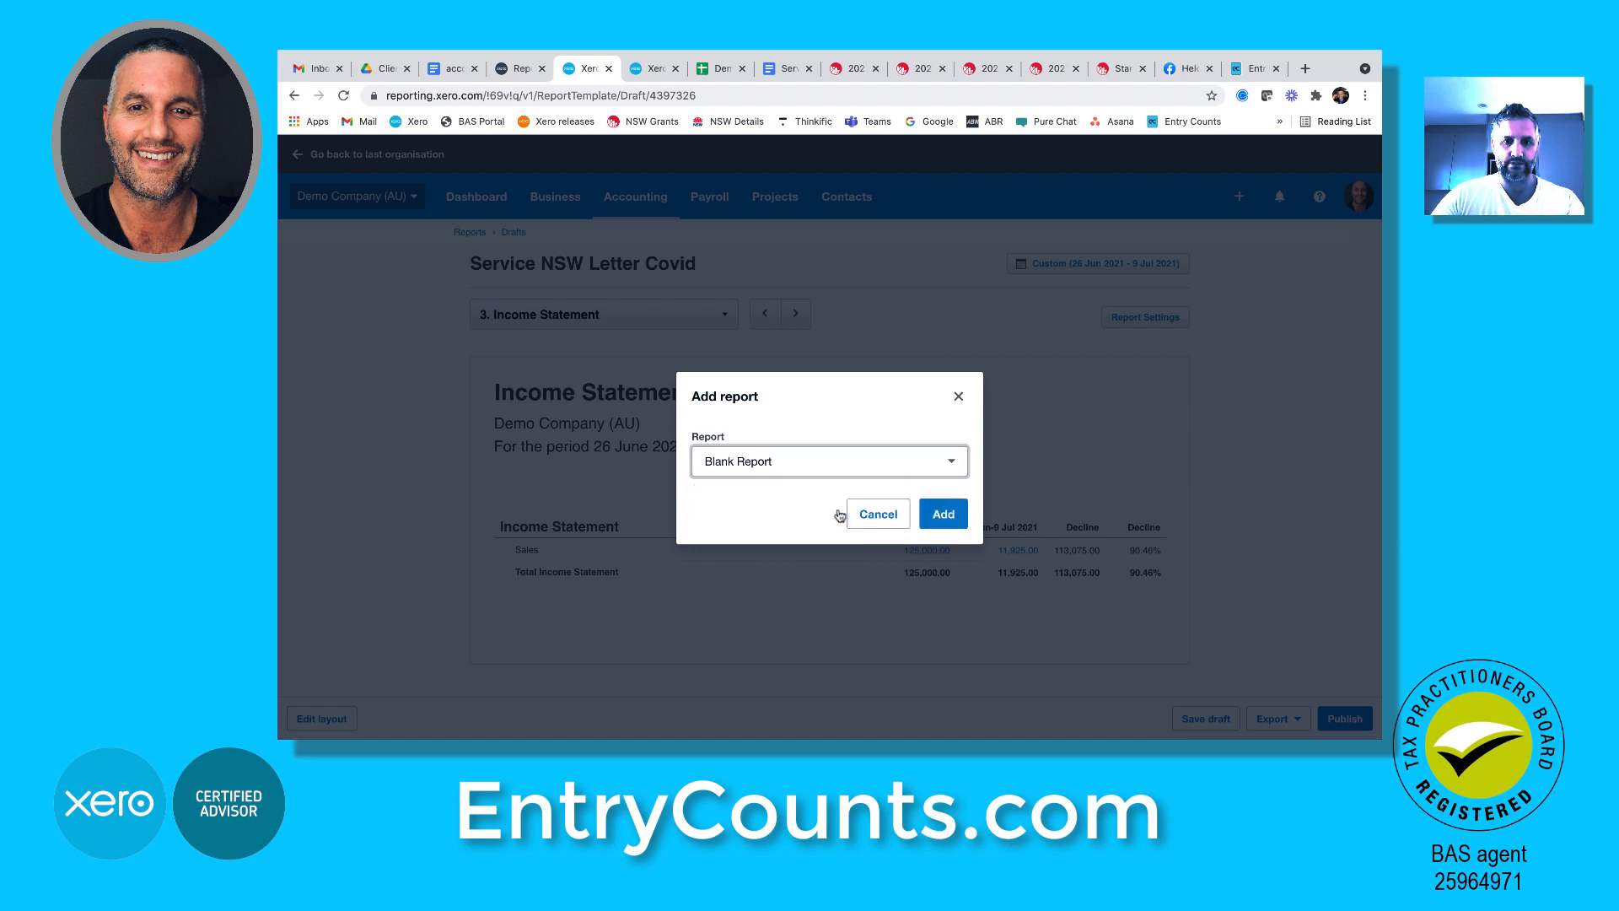
left_click(943, 514)
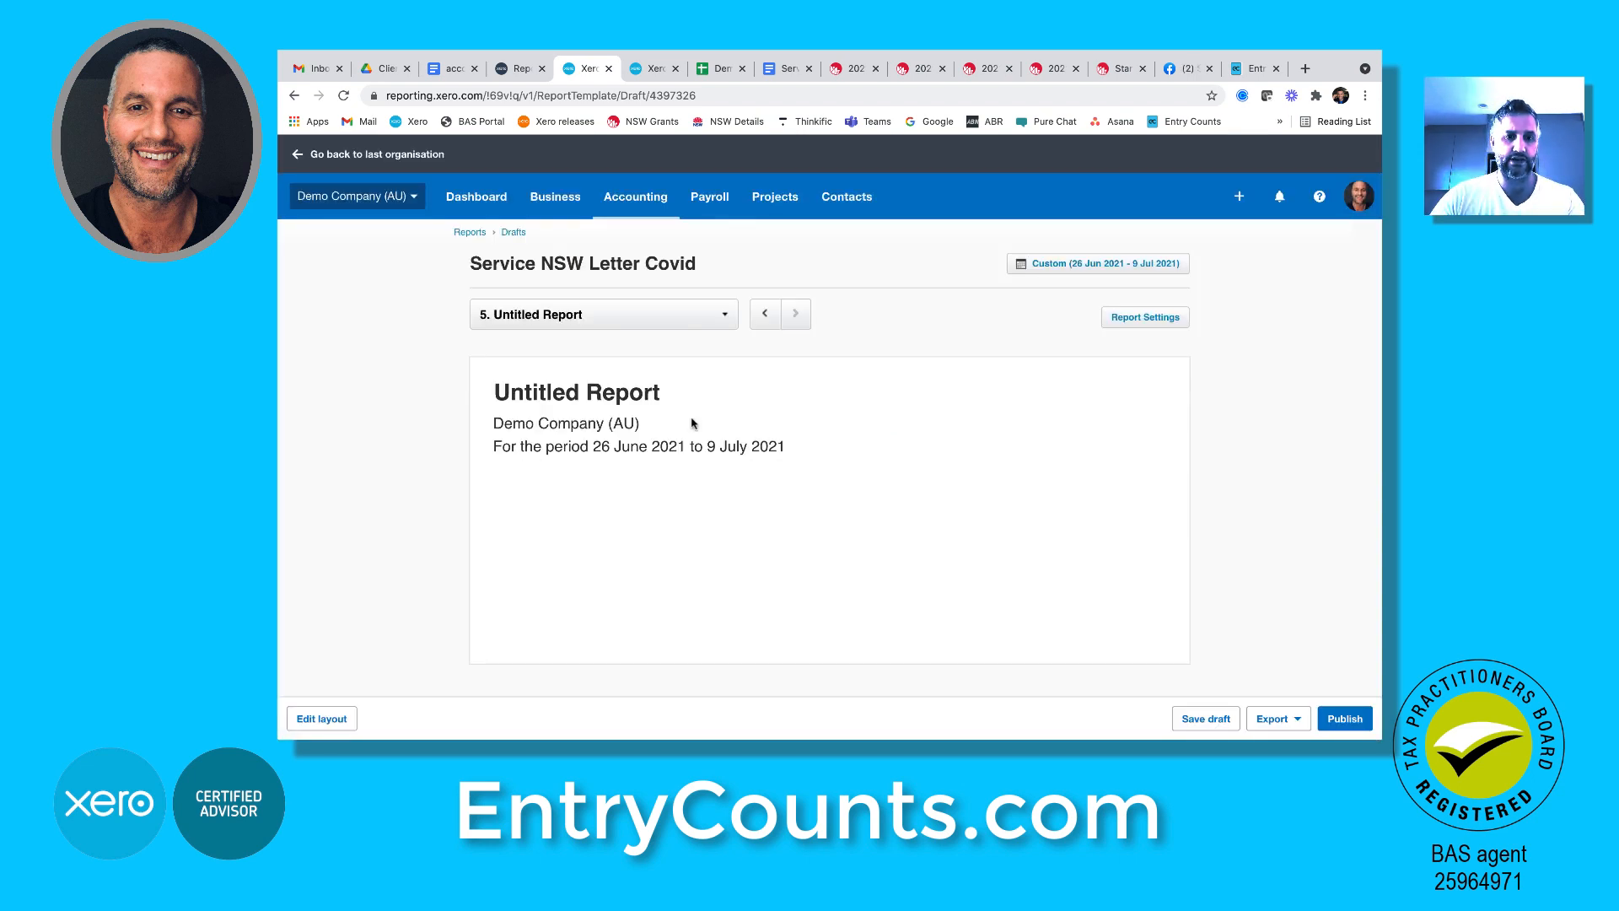
Rename the new blank report as Extra Data
left_click(573, 392)
triple_click(573, 392)
type("Extra ")
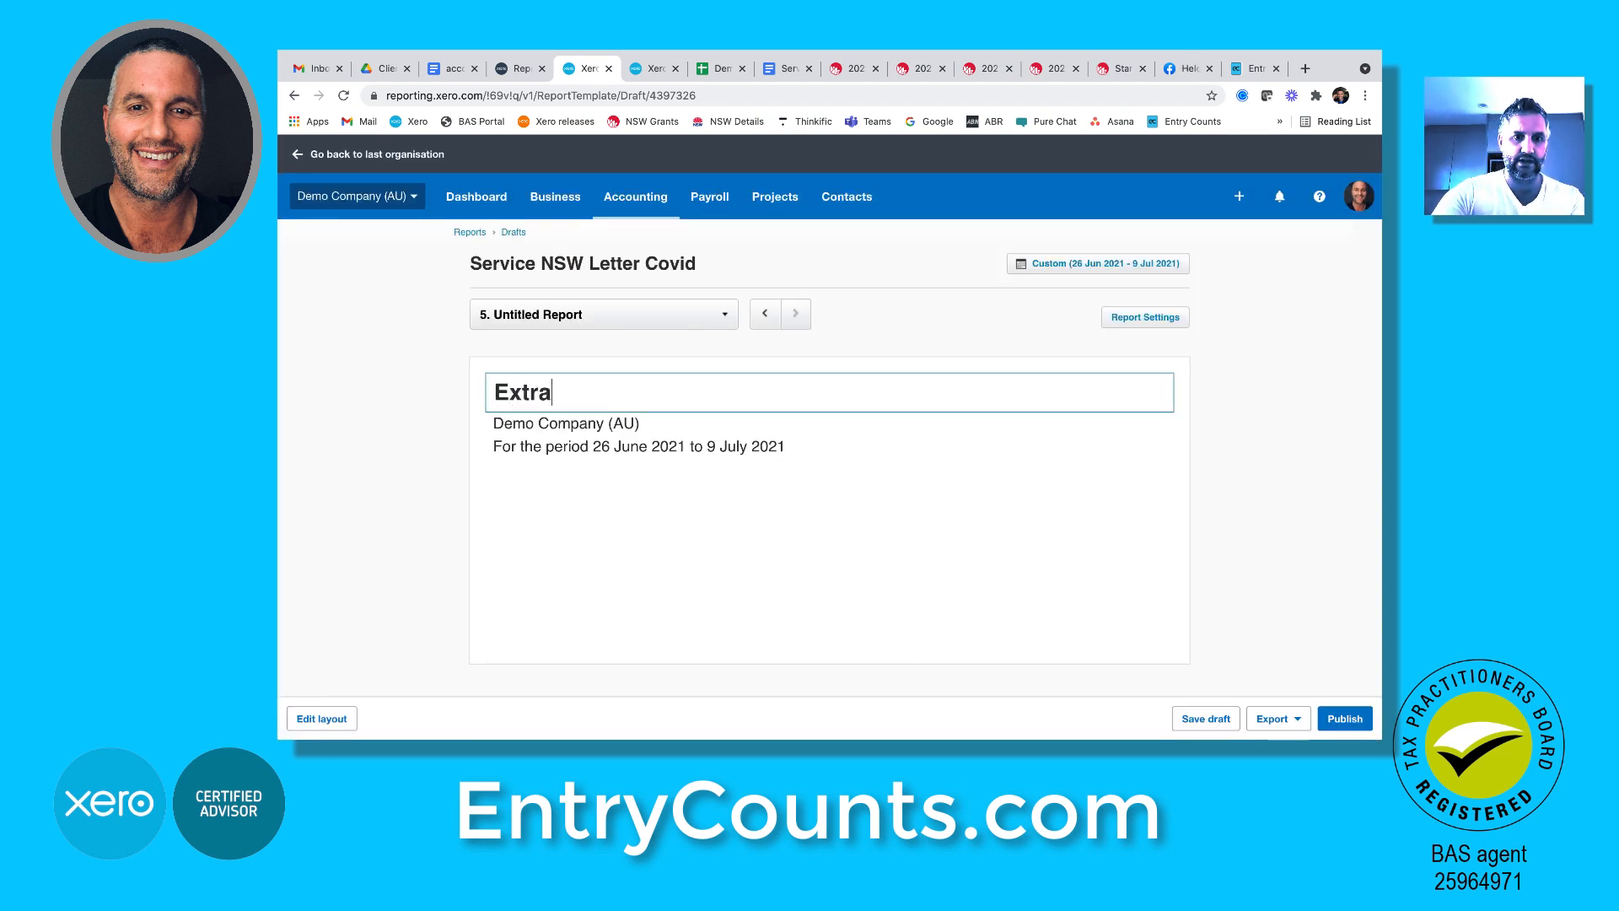
type("Data")
left_click(425, 384)
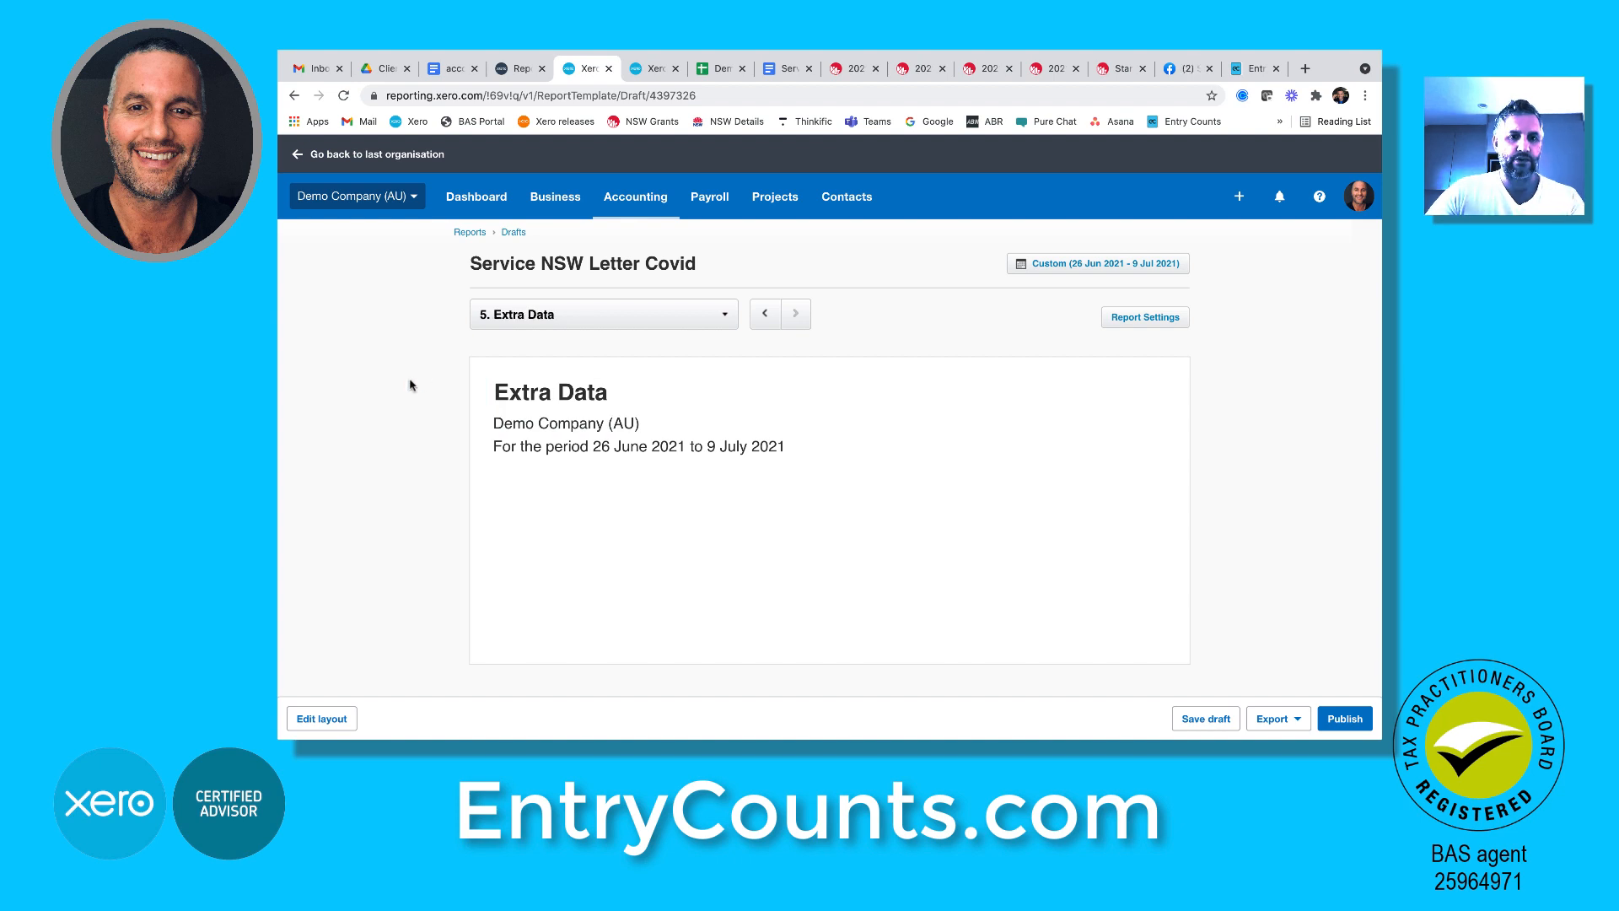
Insert a text block with its heading set to None in the Extra Data report's layout
left_click(344, 716)
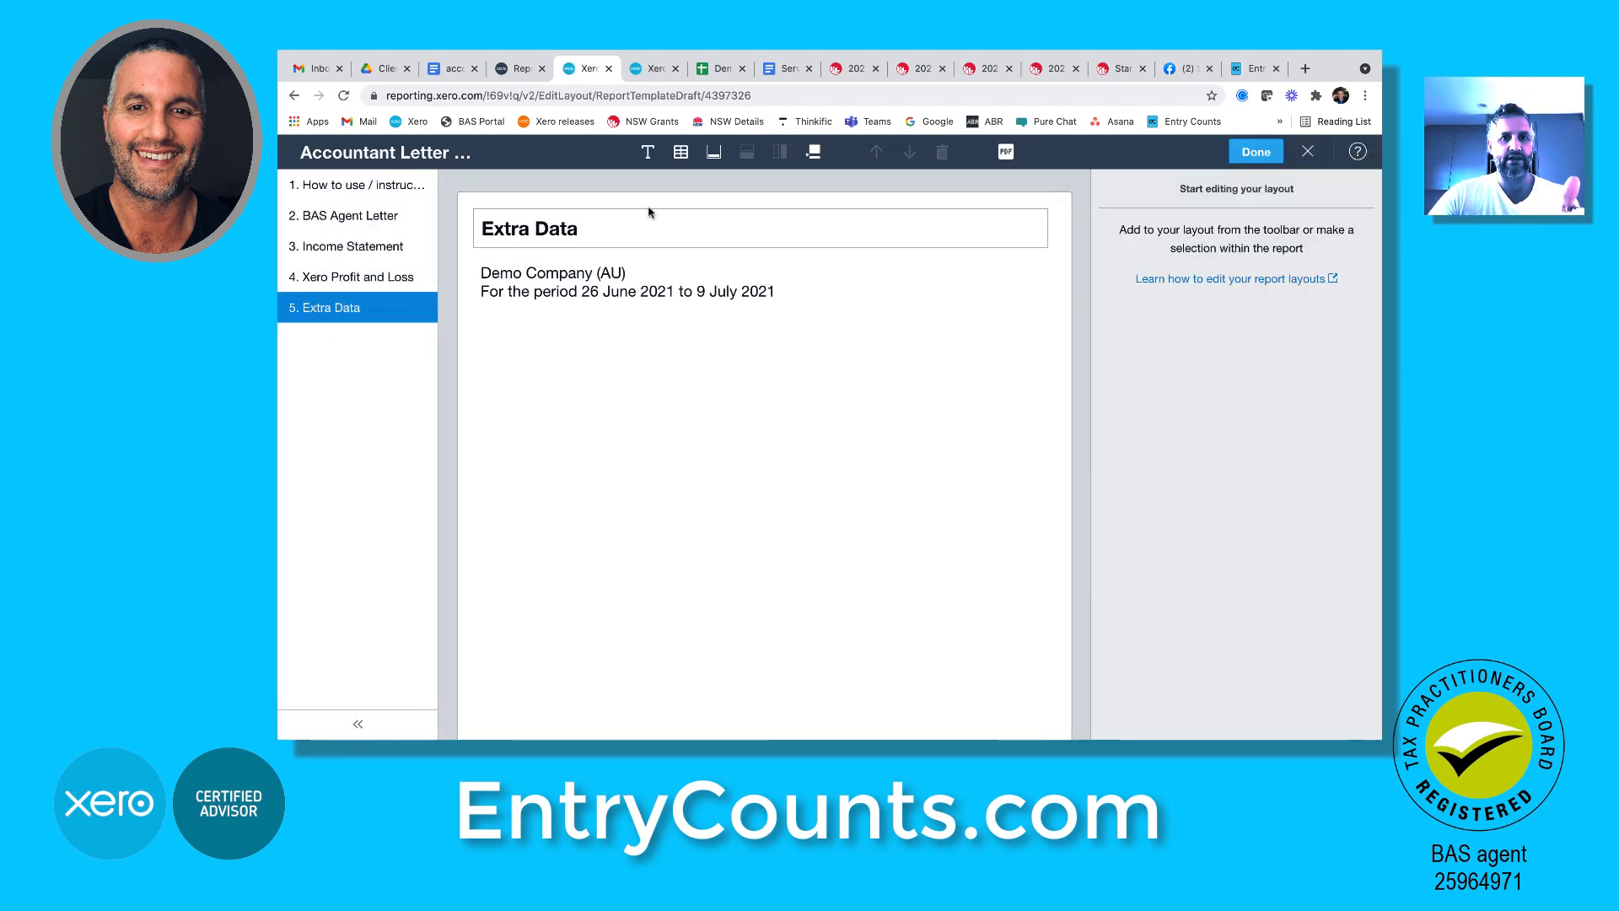
left_click(647, 154)
left_click(1325, 246)
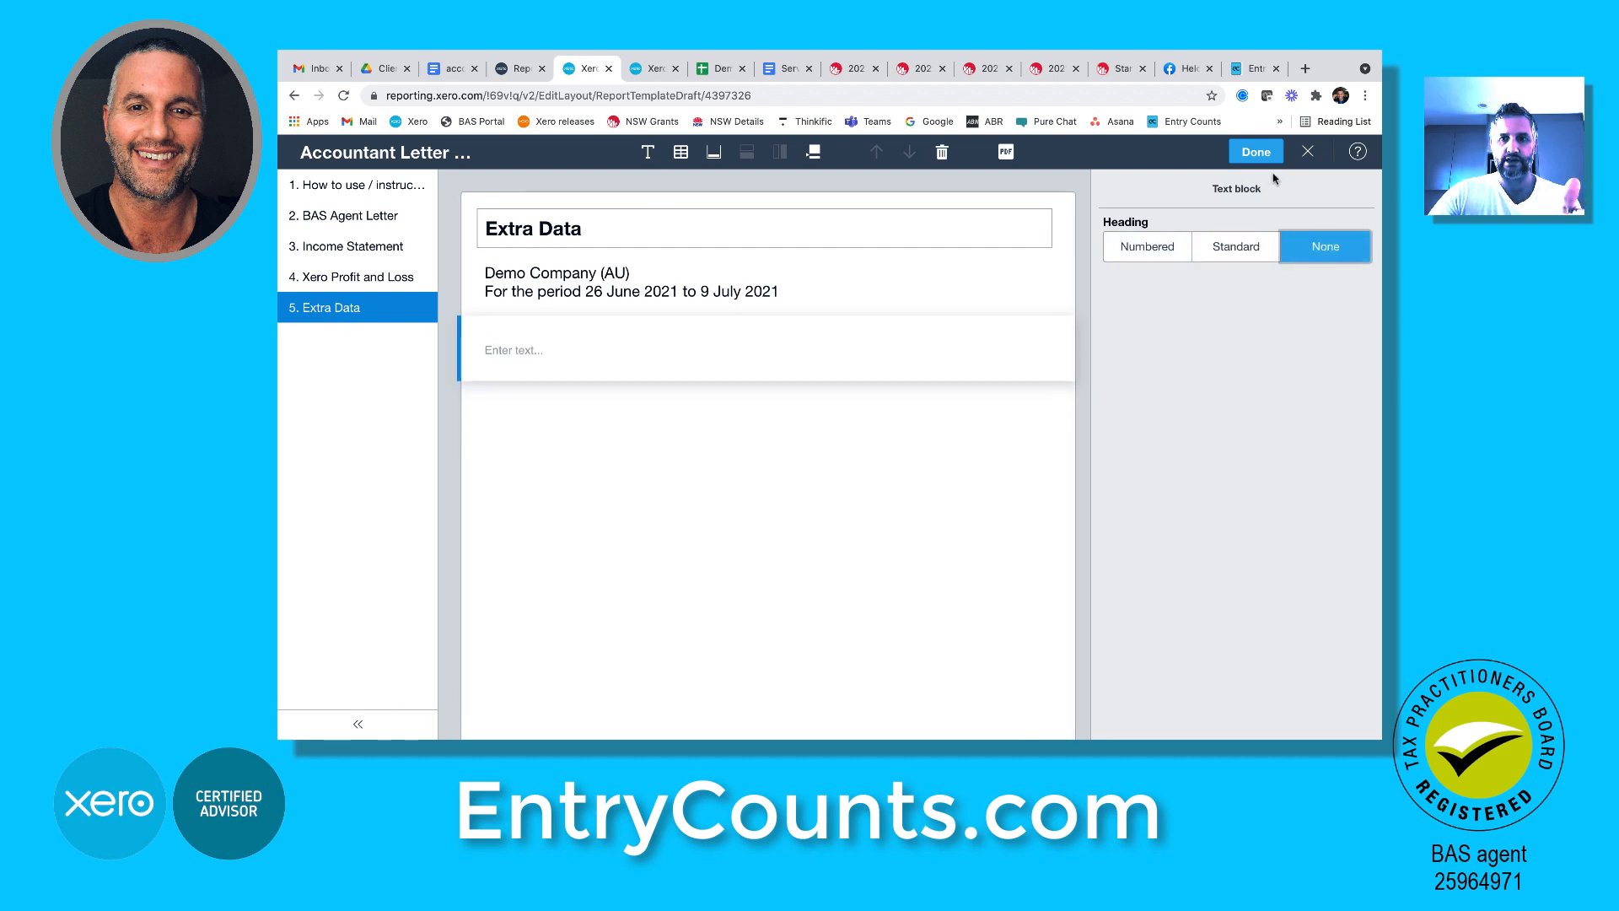
left_click(1256, 155)
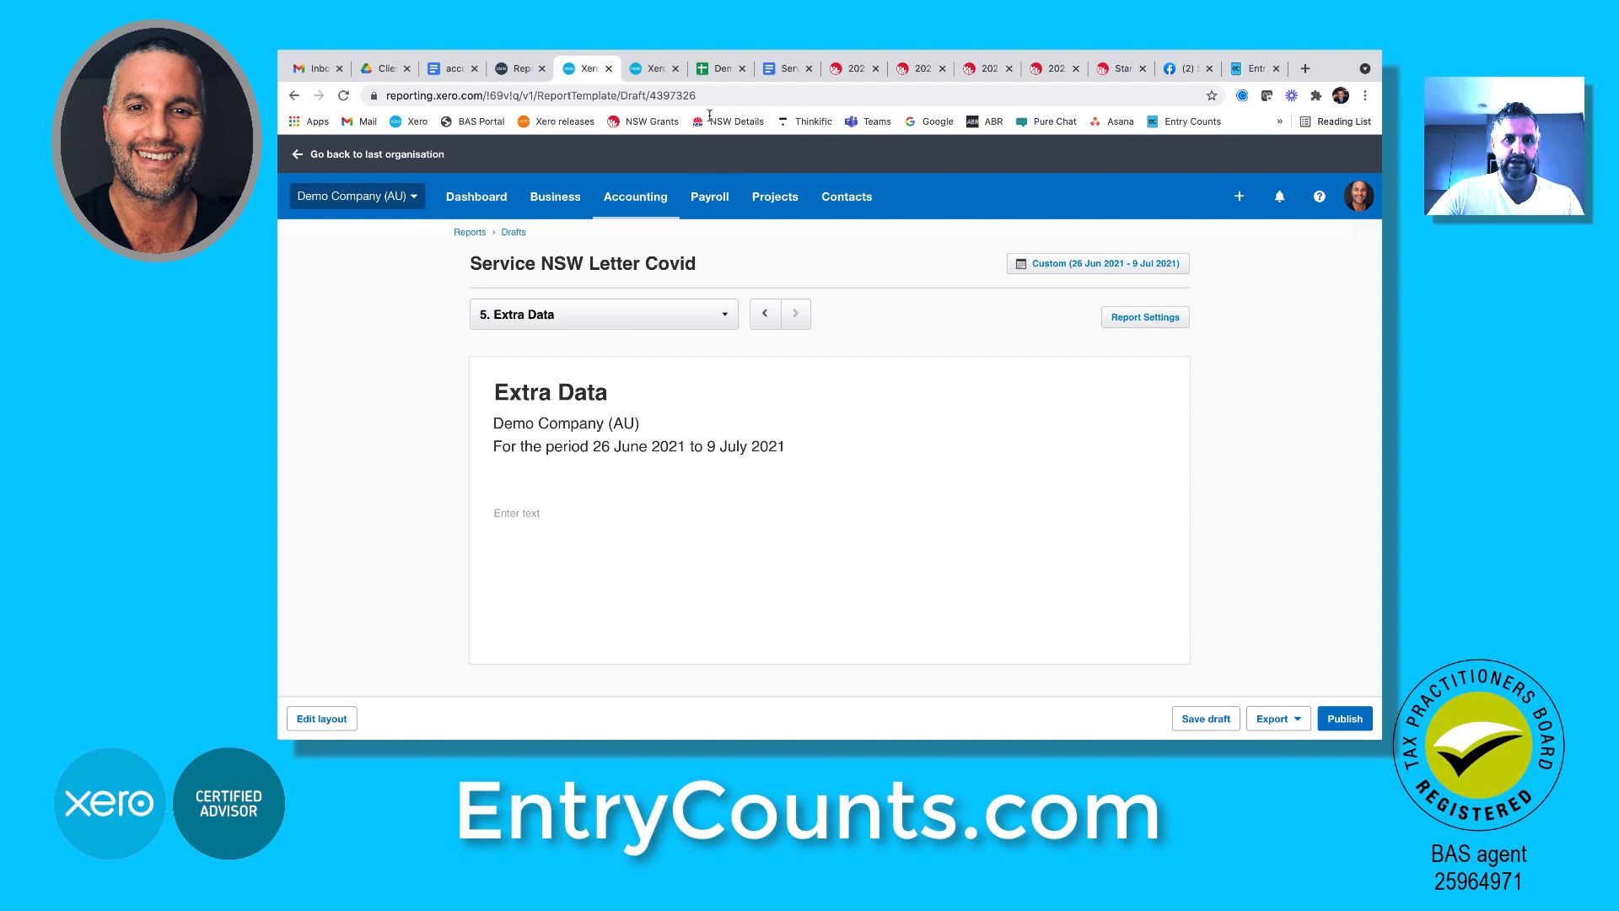
Copy the sales transactions table A5:G22 from the Demo Company Google Sheet into the Extra Data text block in Xero
left_click(716, 69)
left_click_drag(363, 337, 800, 536)
key("super+c")
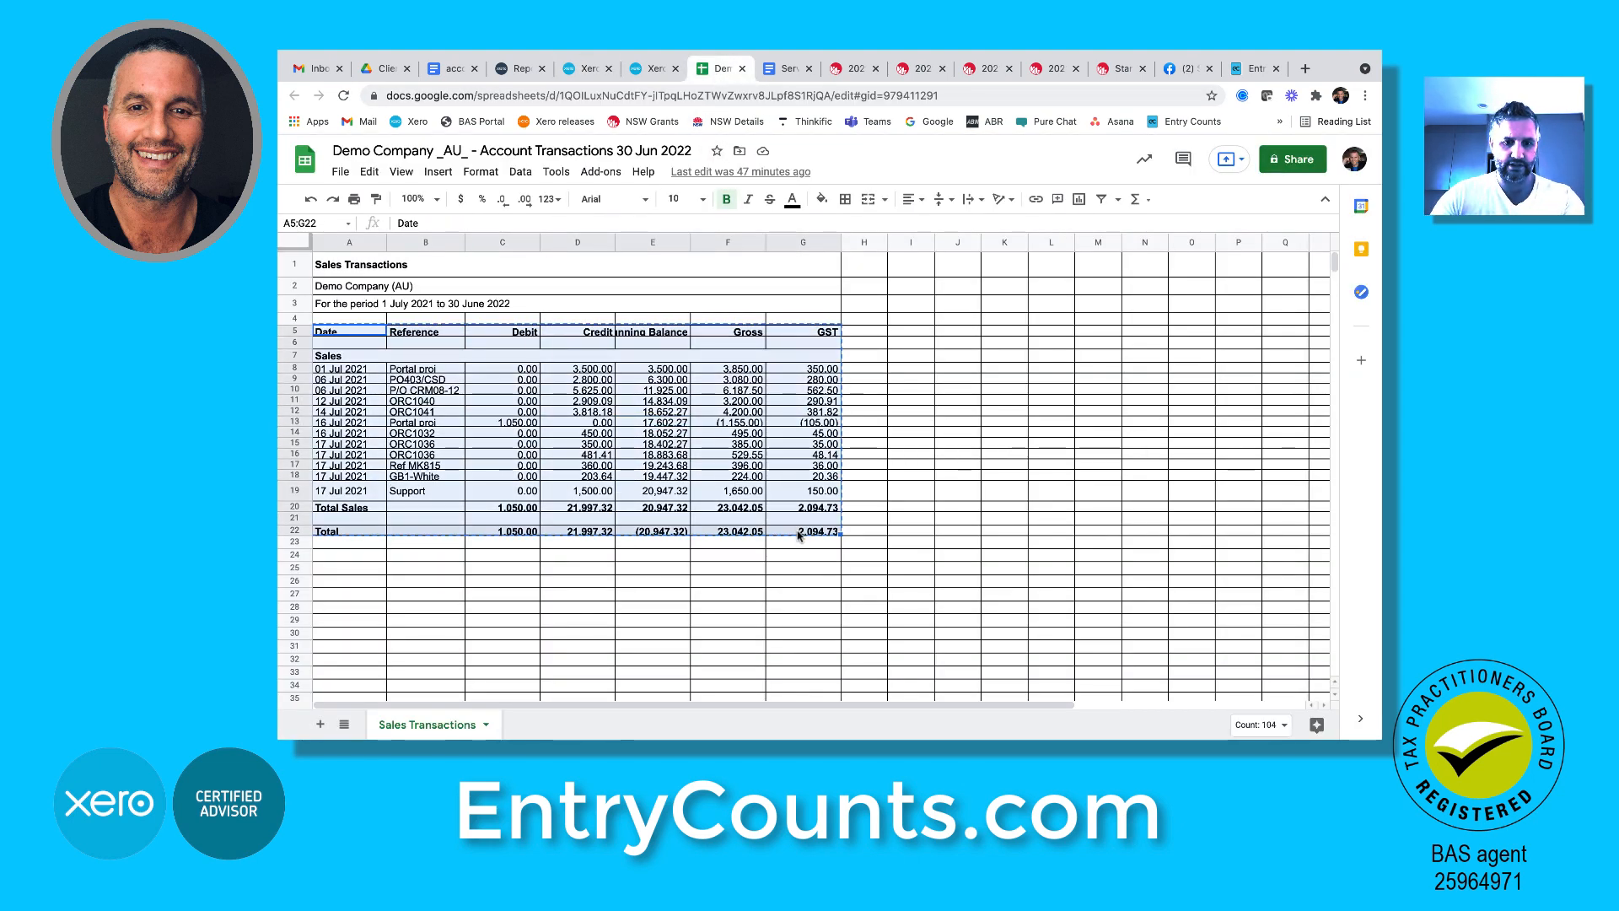
left_click(586, 68)
left_click(543, 506)
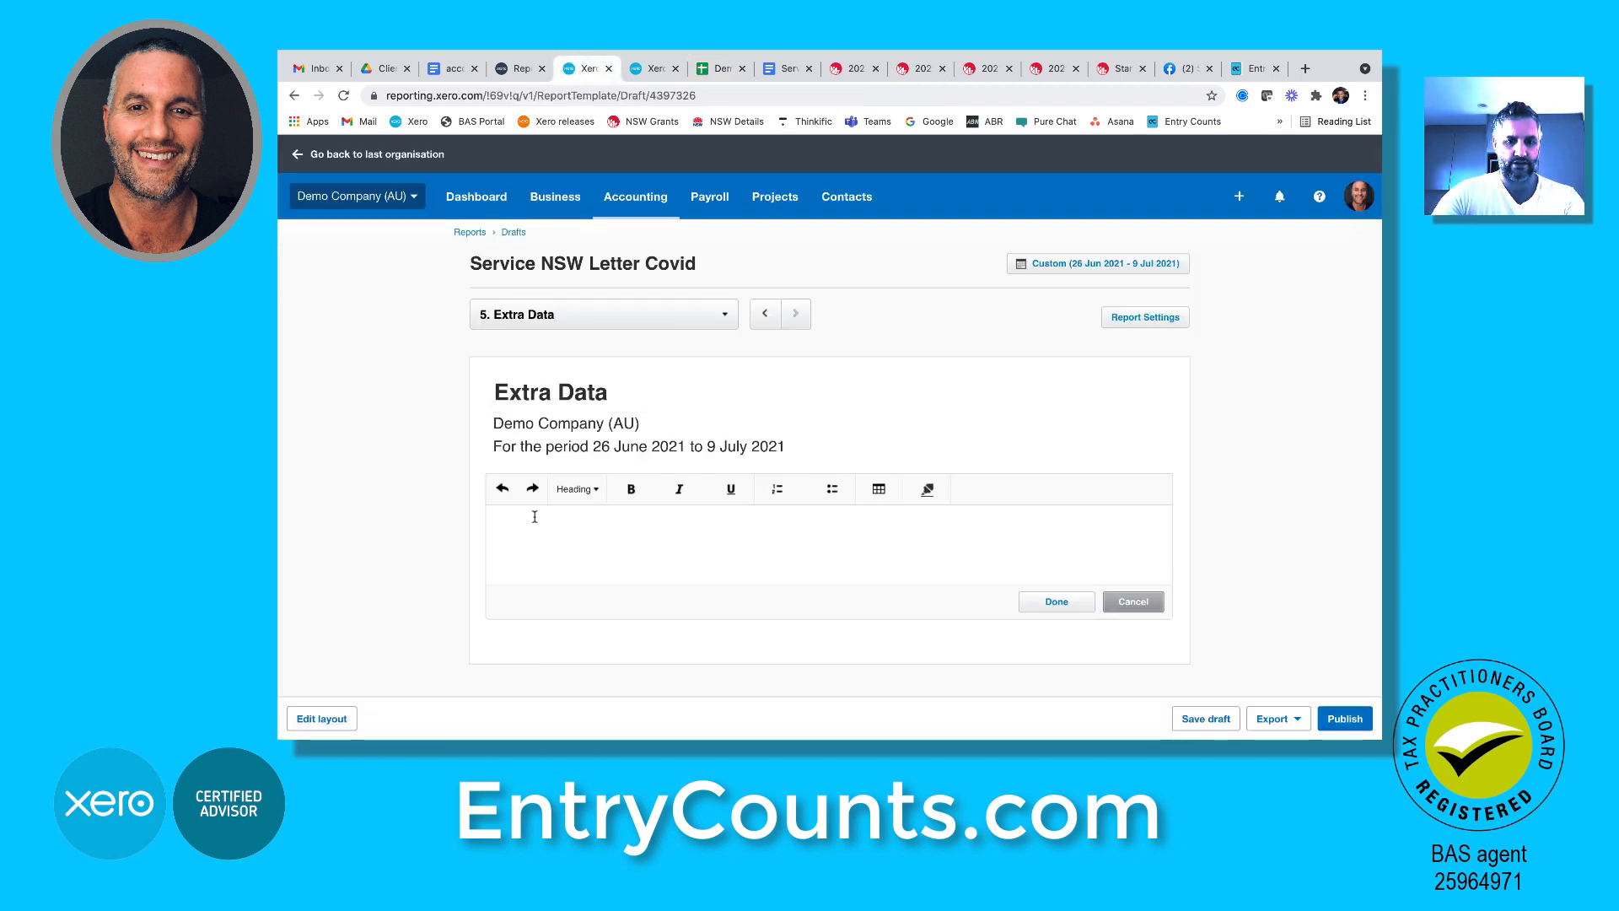
key("super+v")
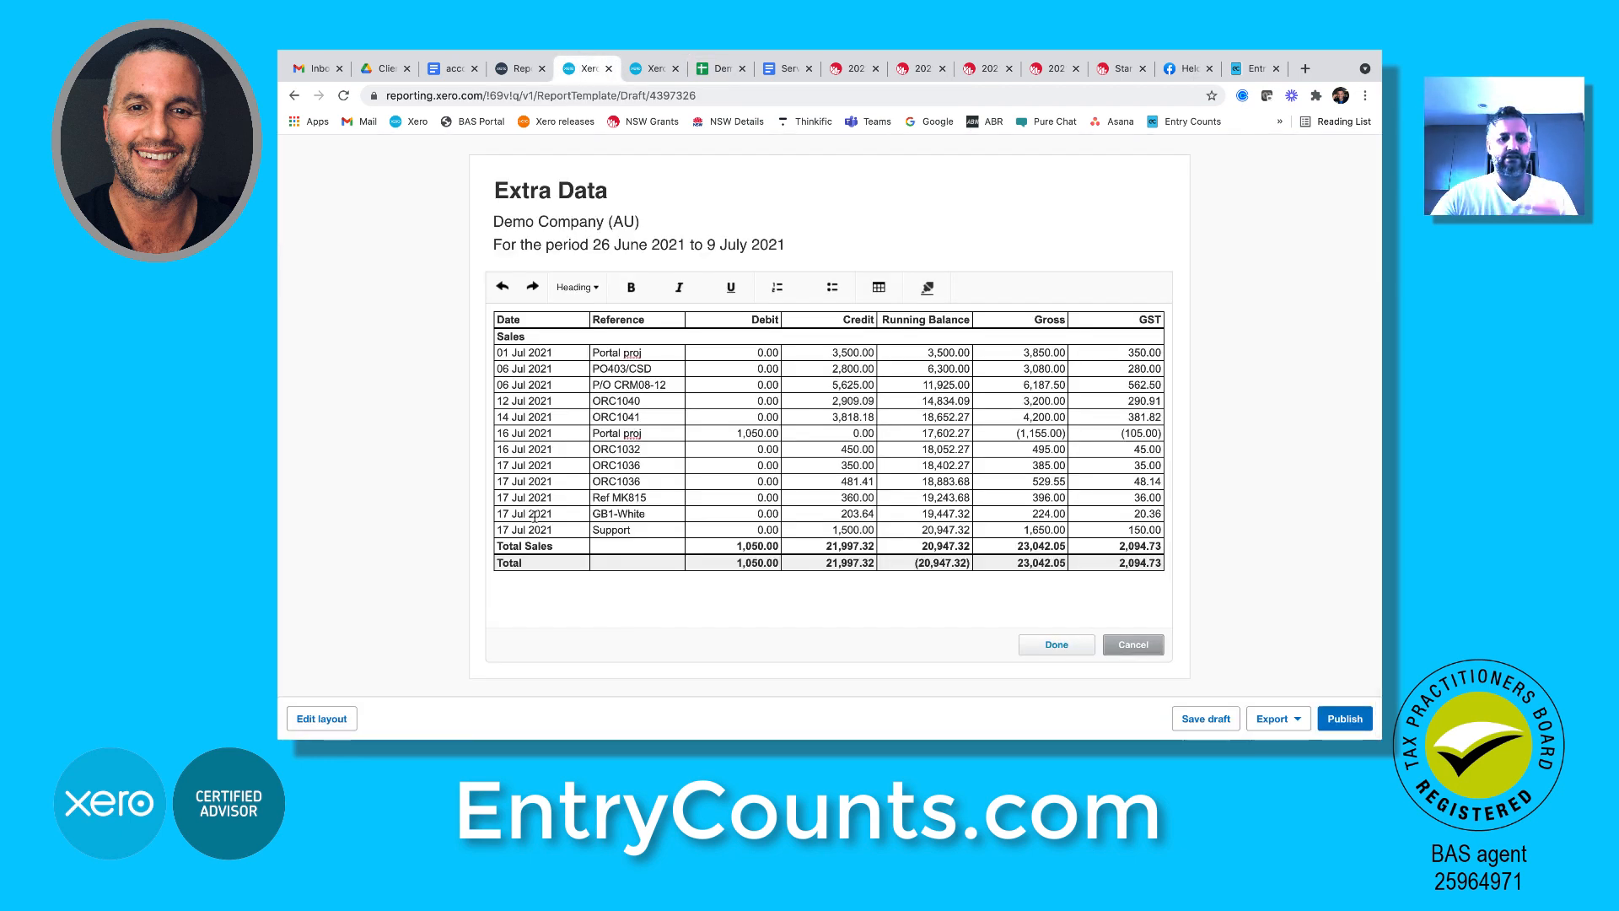
left_click(1057, 644)
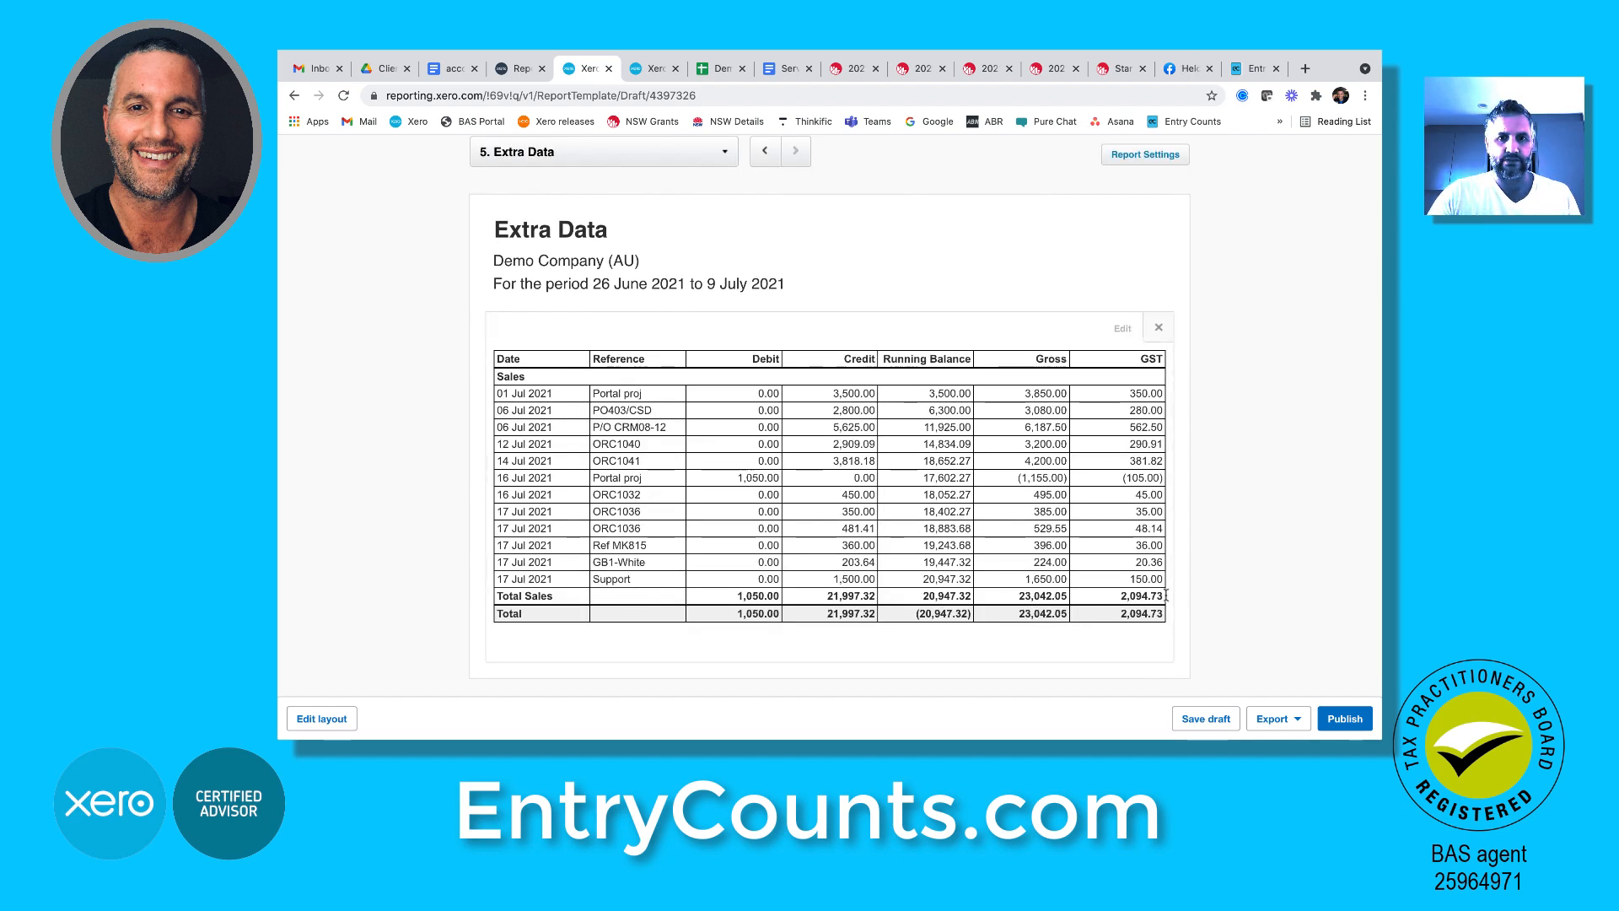
Review the Xero Profit and Loss report and remove it from the pack's contents
left_click(721, 323)
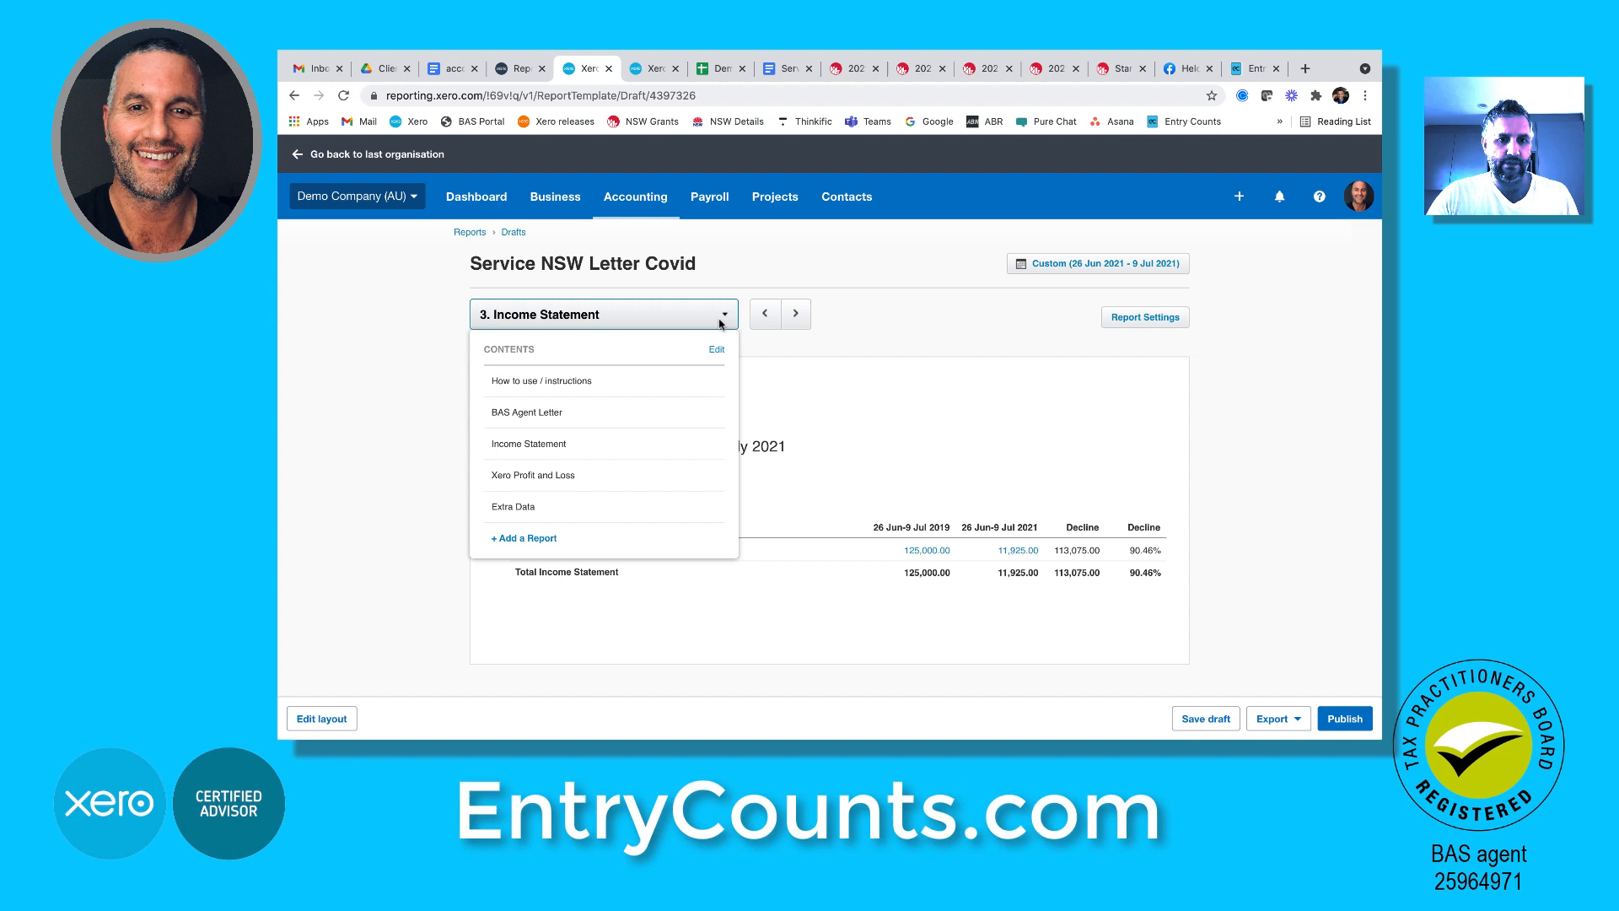
left_click(612, 483)
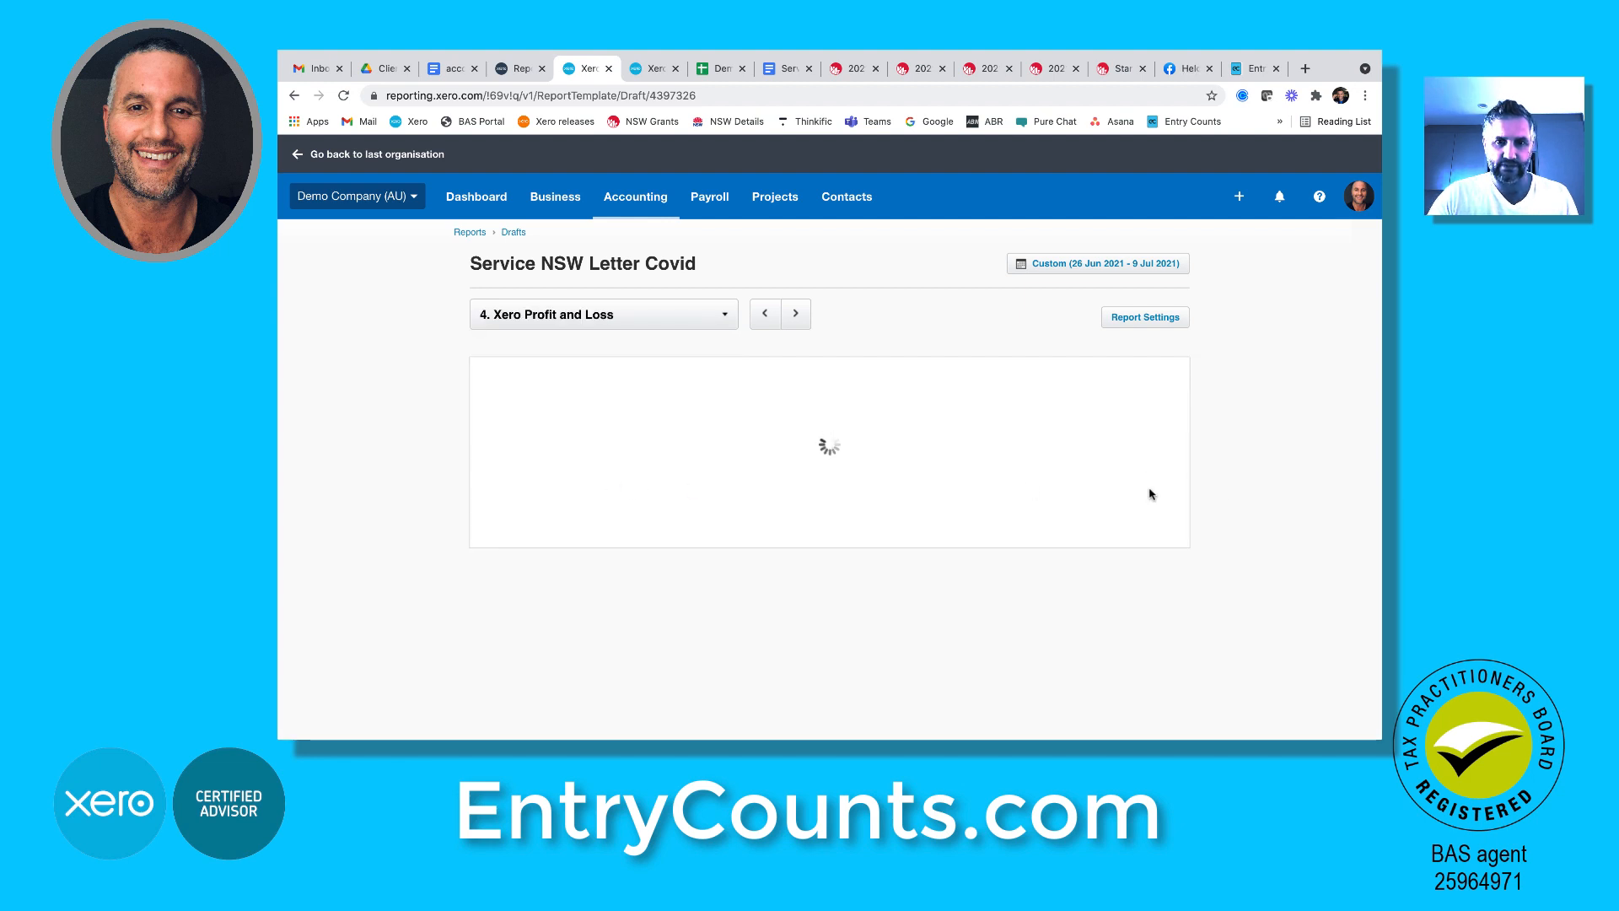
scroll(1243, 492, "down", 5)
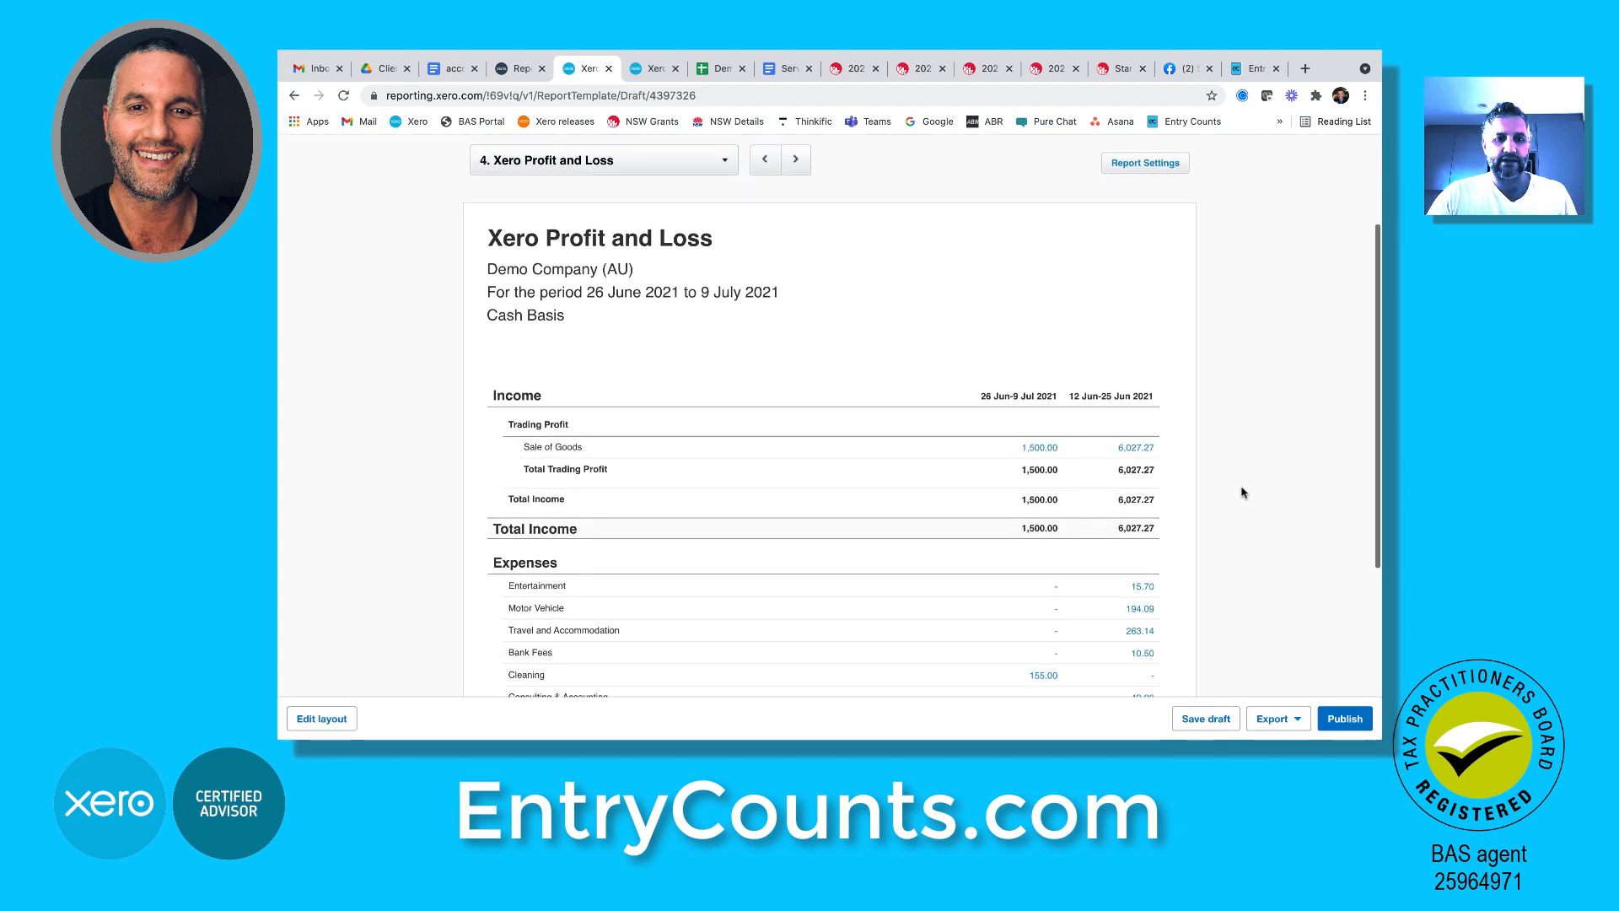
scroll(1242, 494, "down", 2)
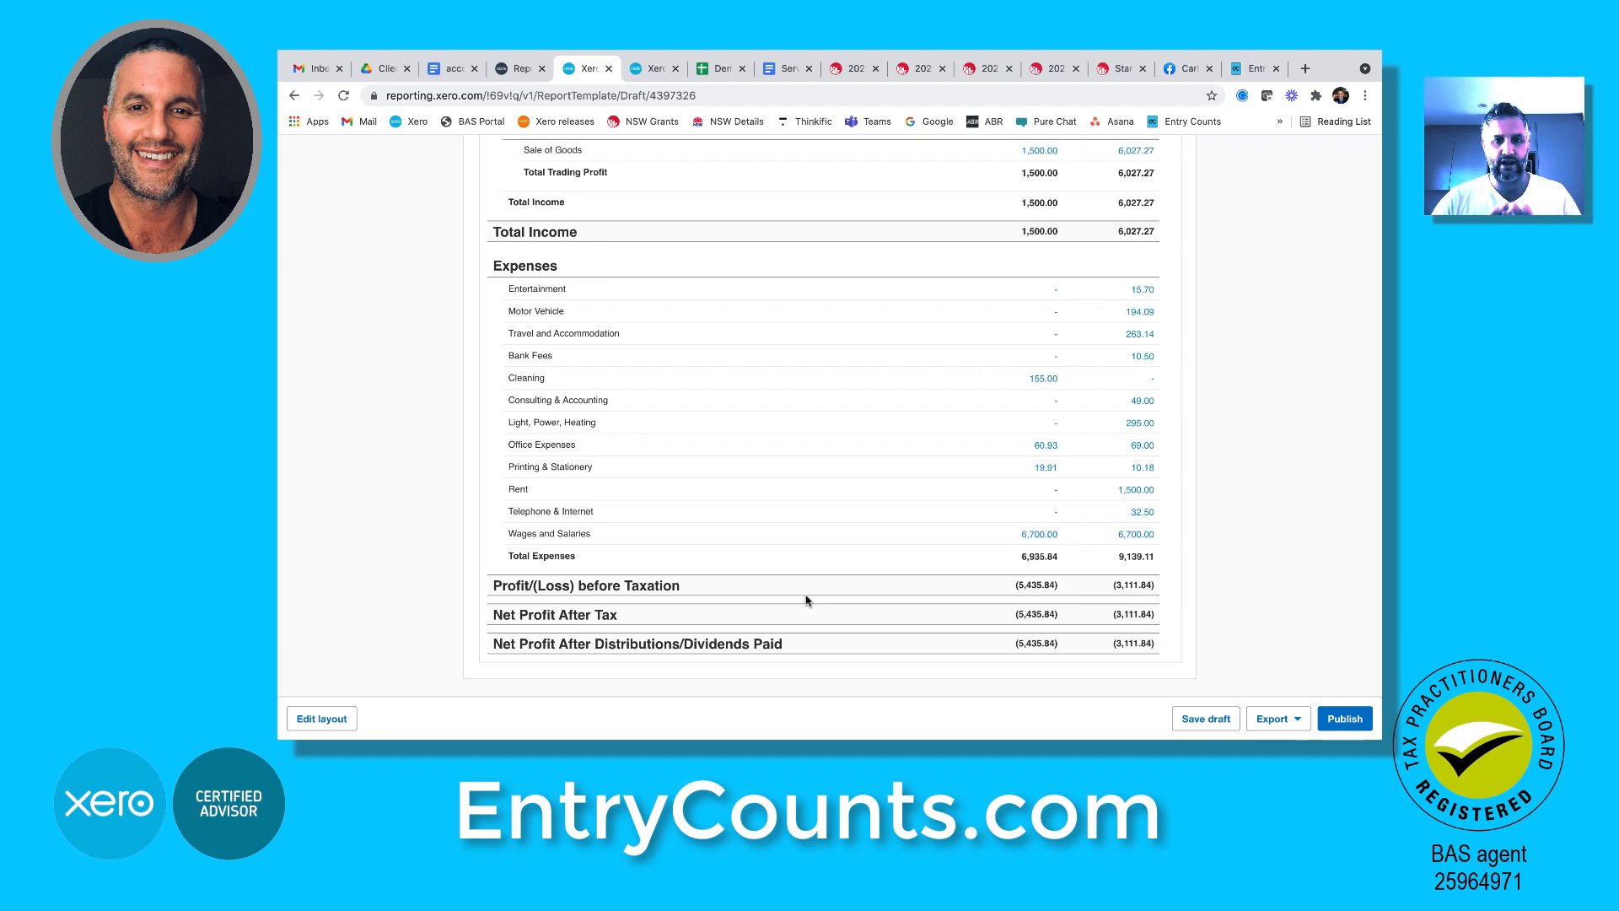
scroll(806, 600, "up", 15)
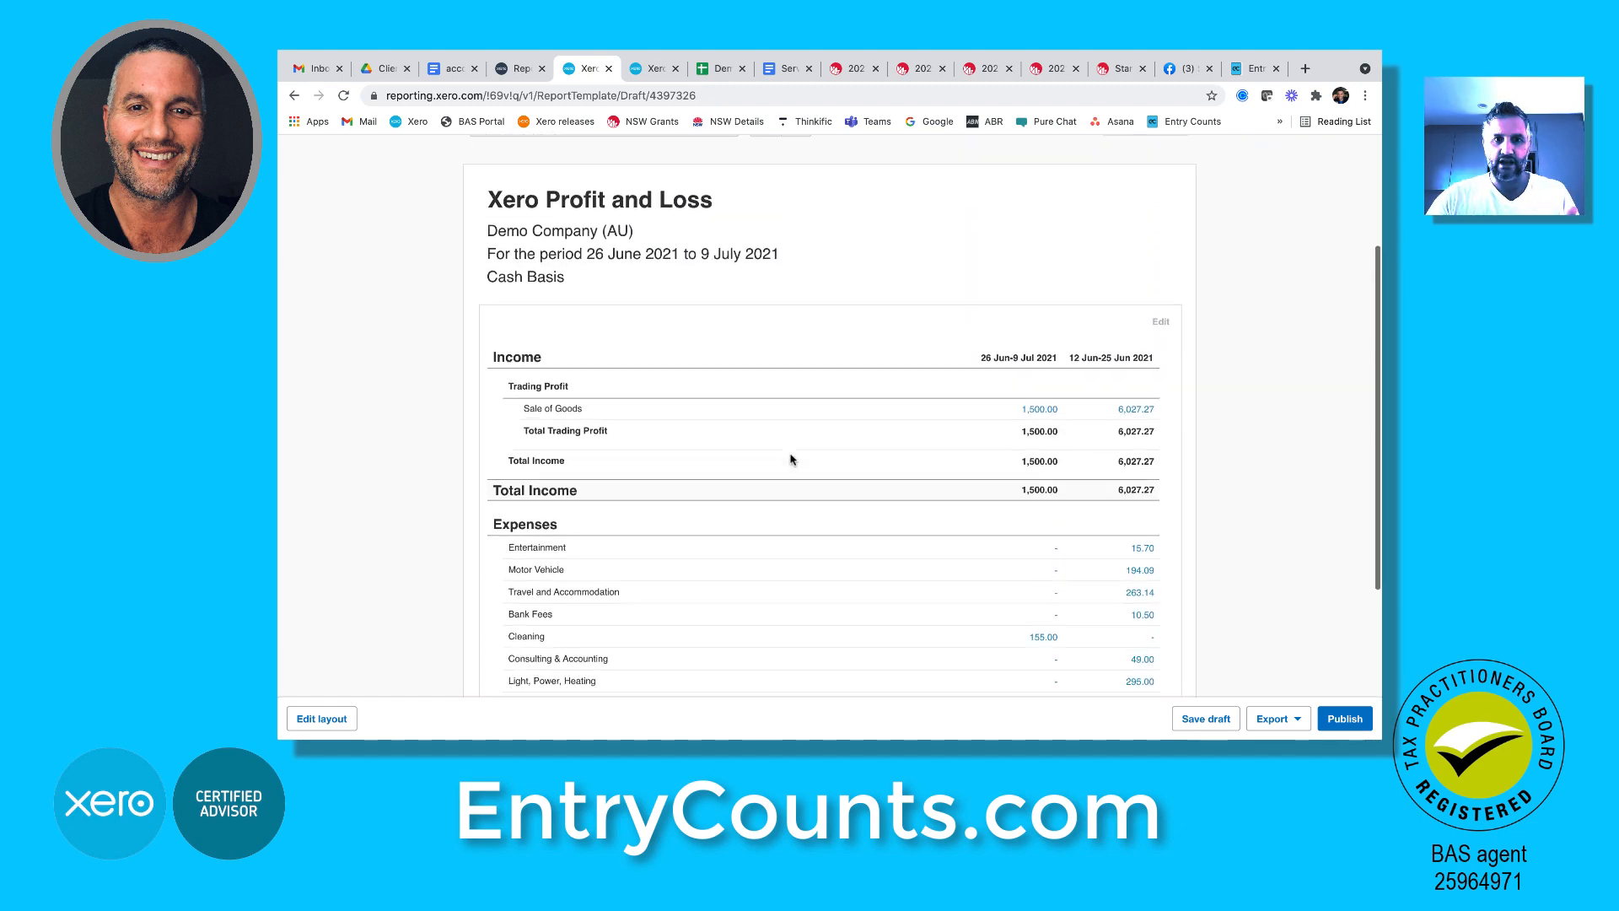
left_click(722, 319)
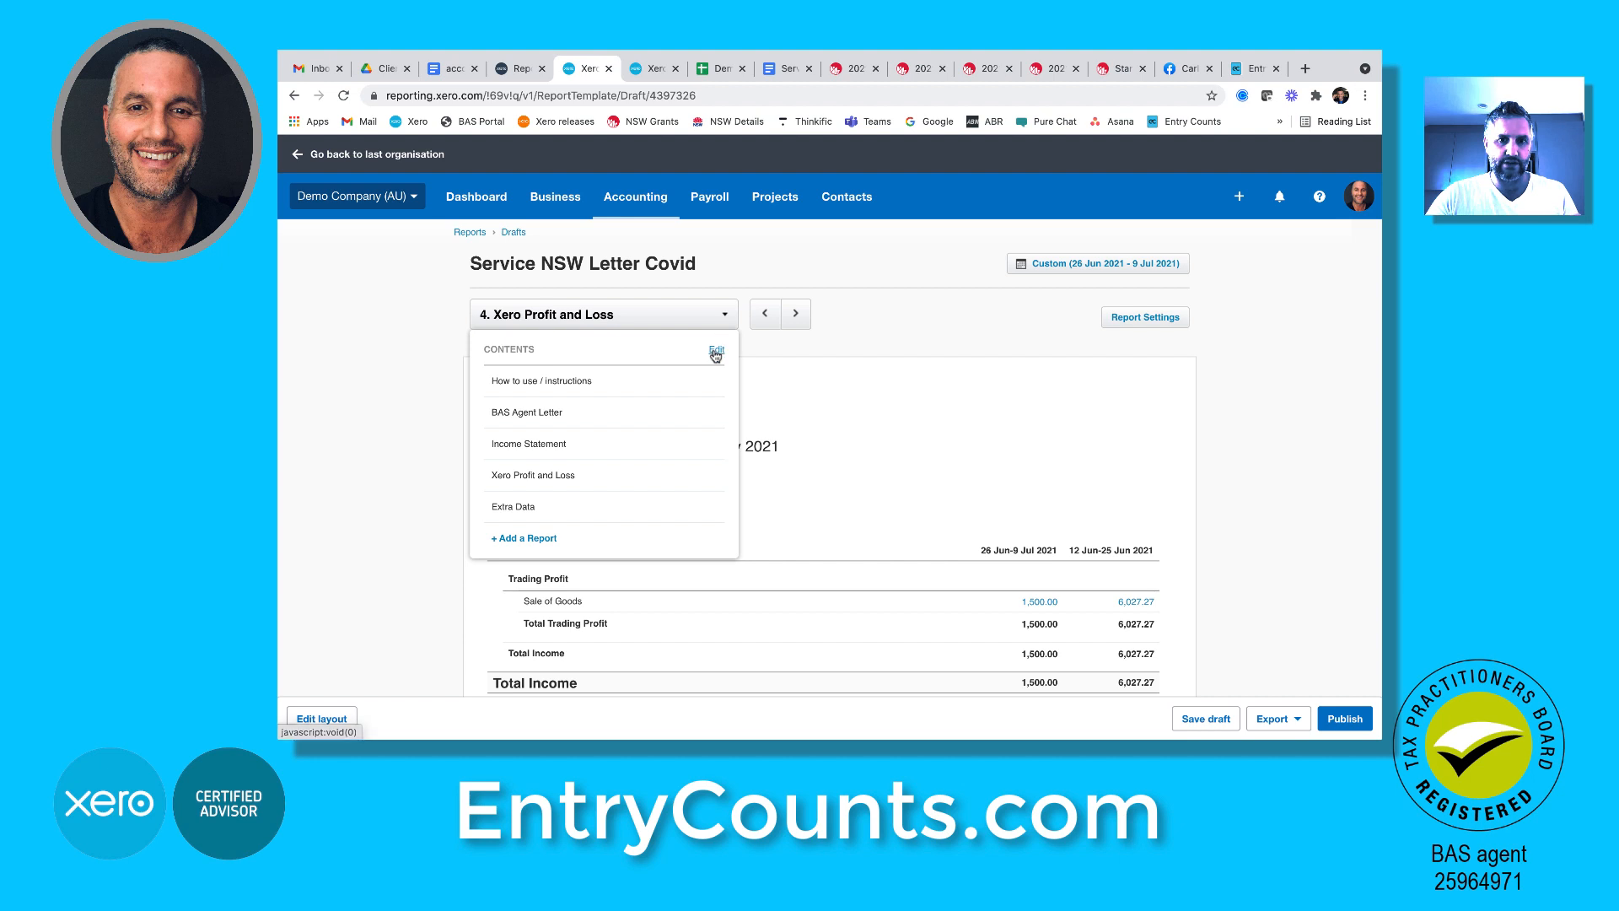
left_click(716, 479)
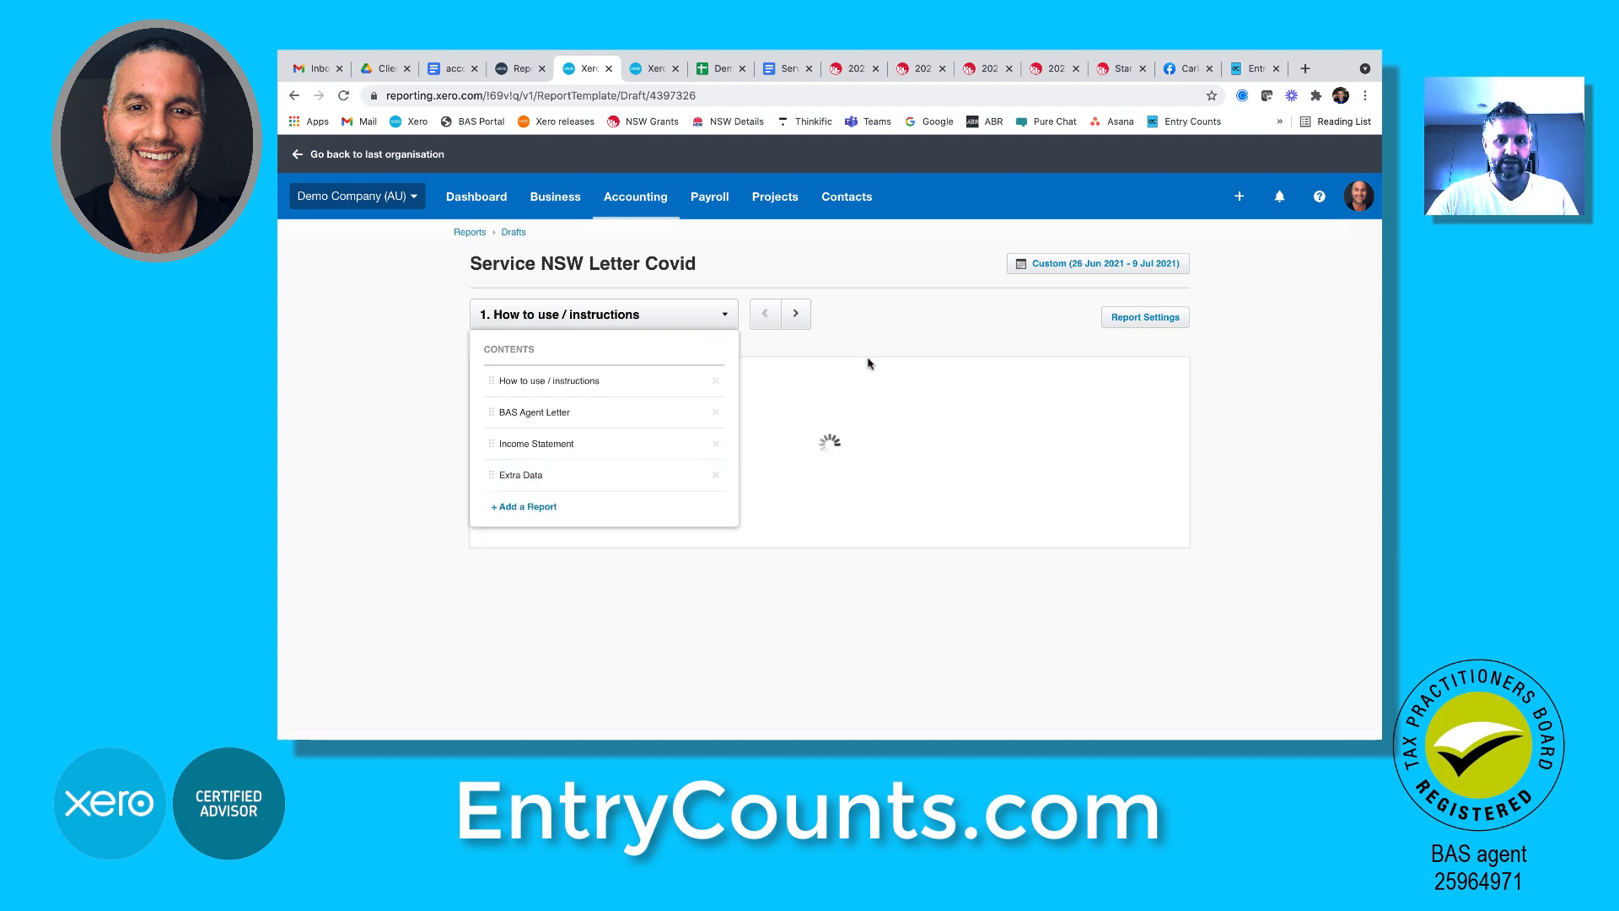
left_click(722, 327)
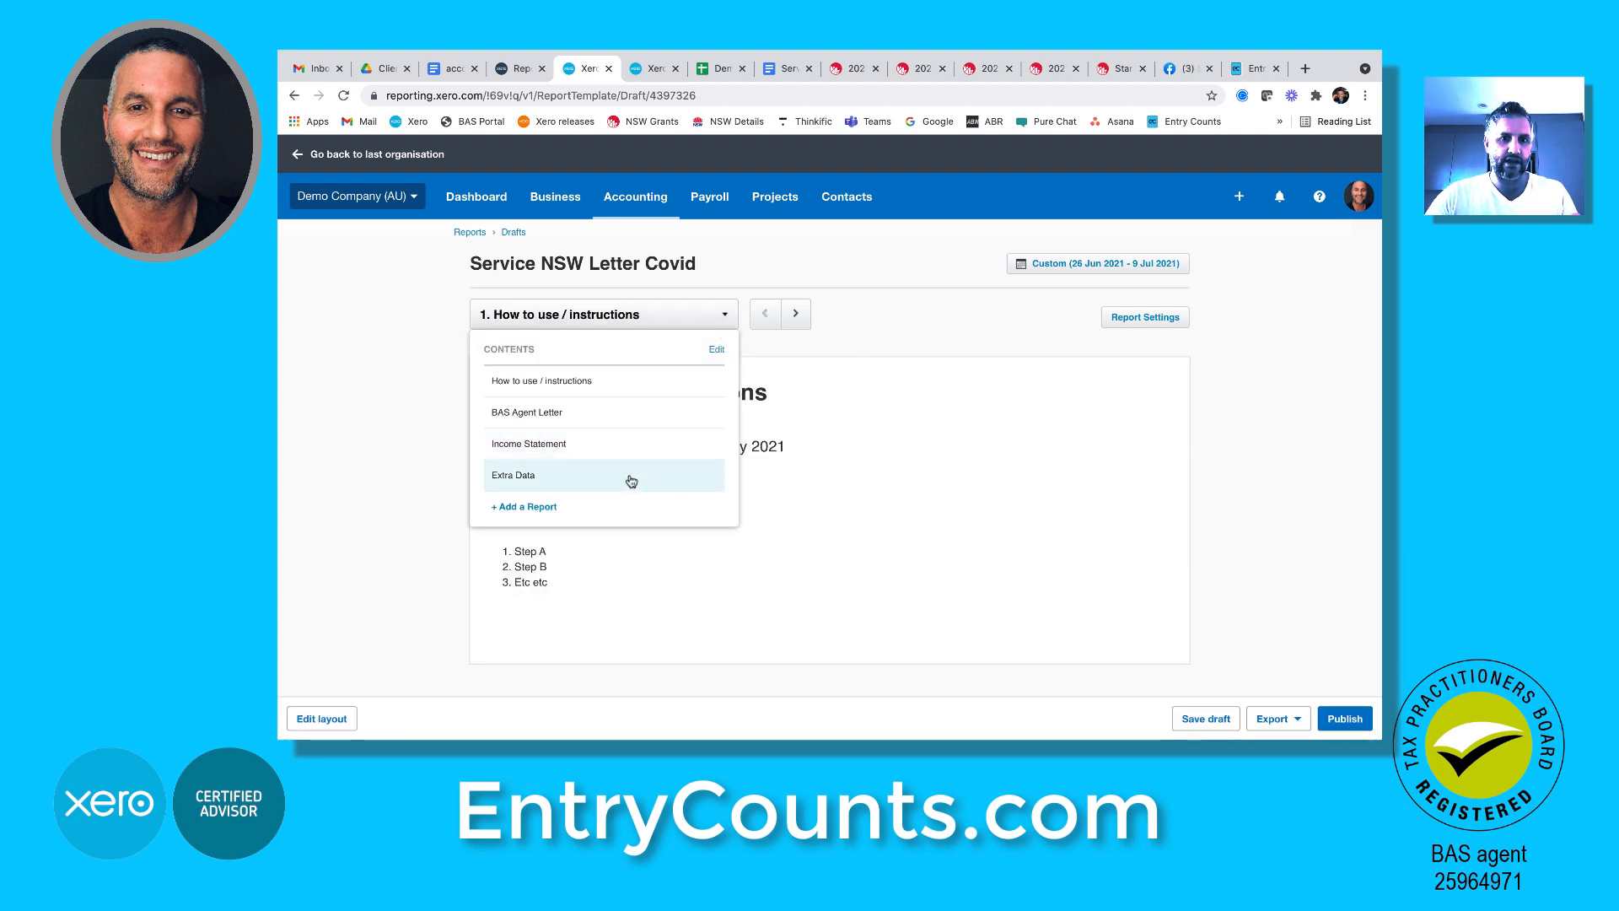
left_click(406, 428)
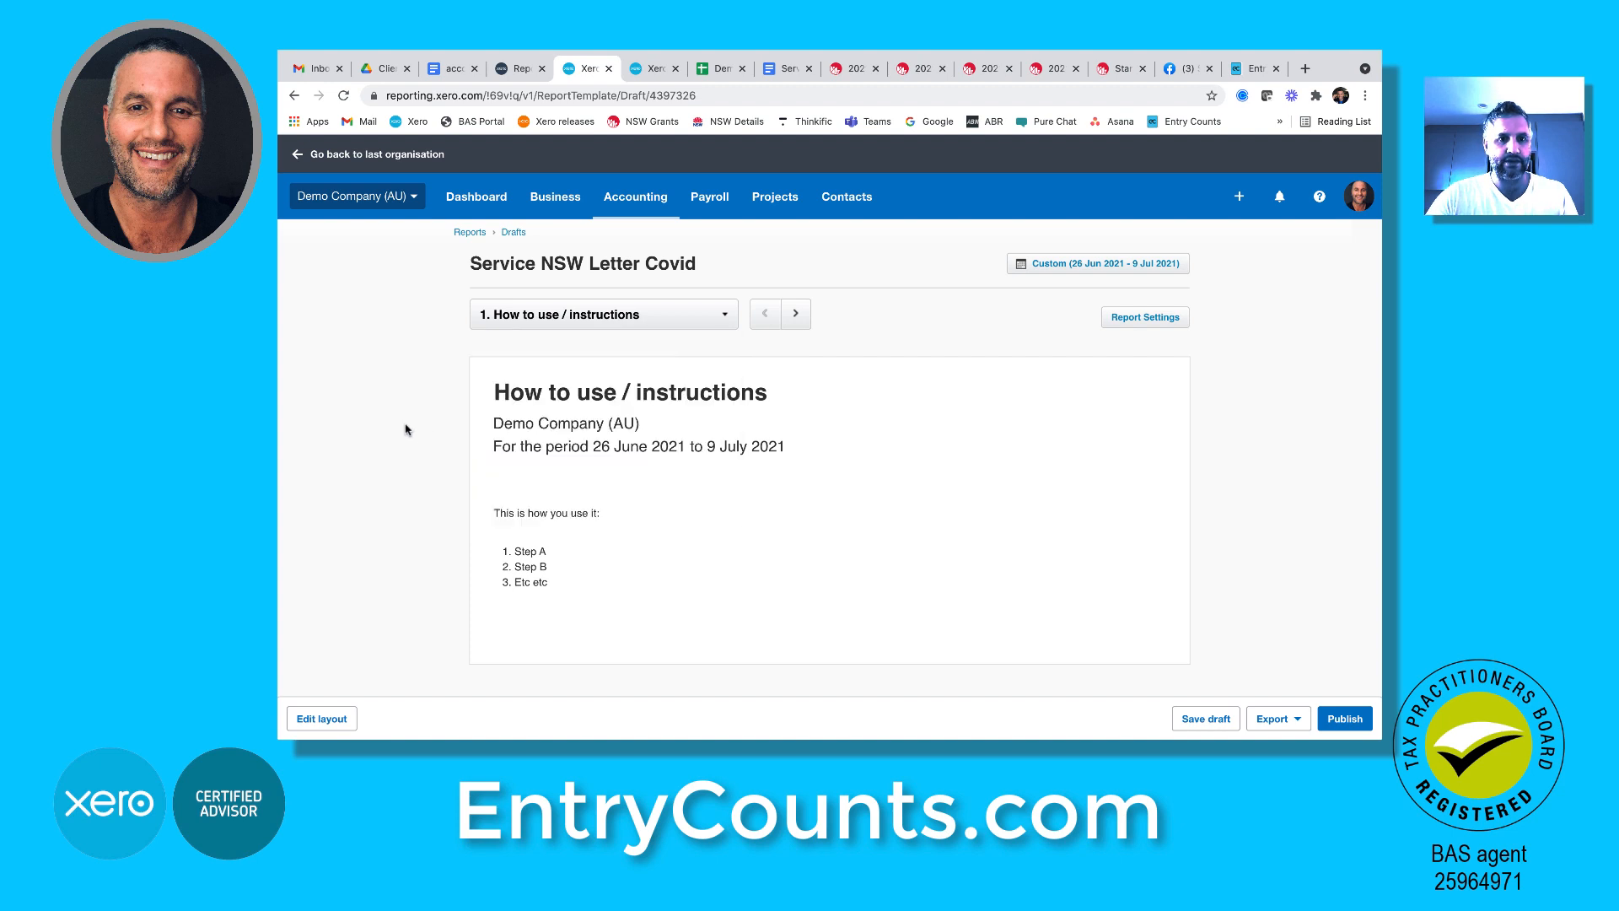
Add an Account Transactions report from the Accounting group to the Service NSW Letter Covid pack
left_click(540, 326)
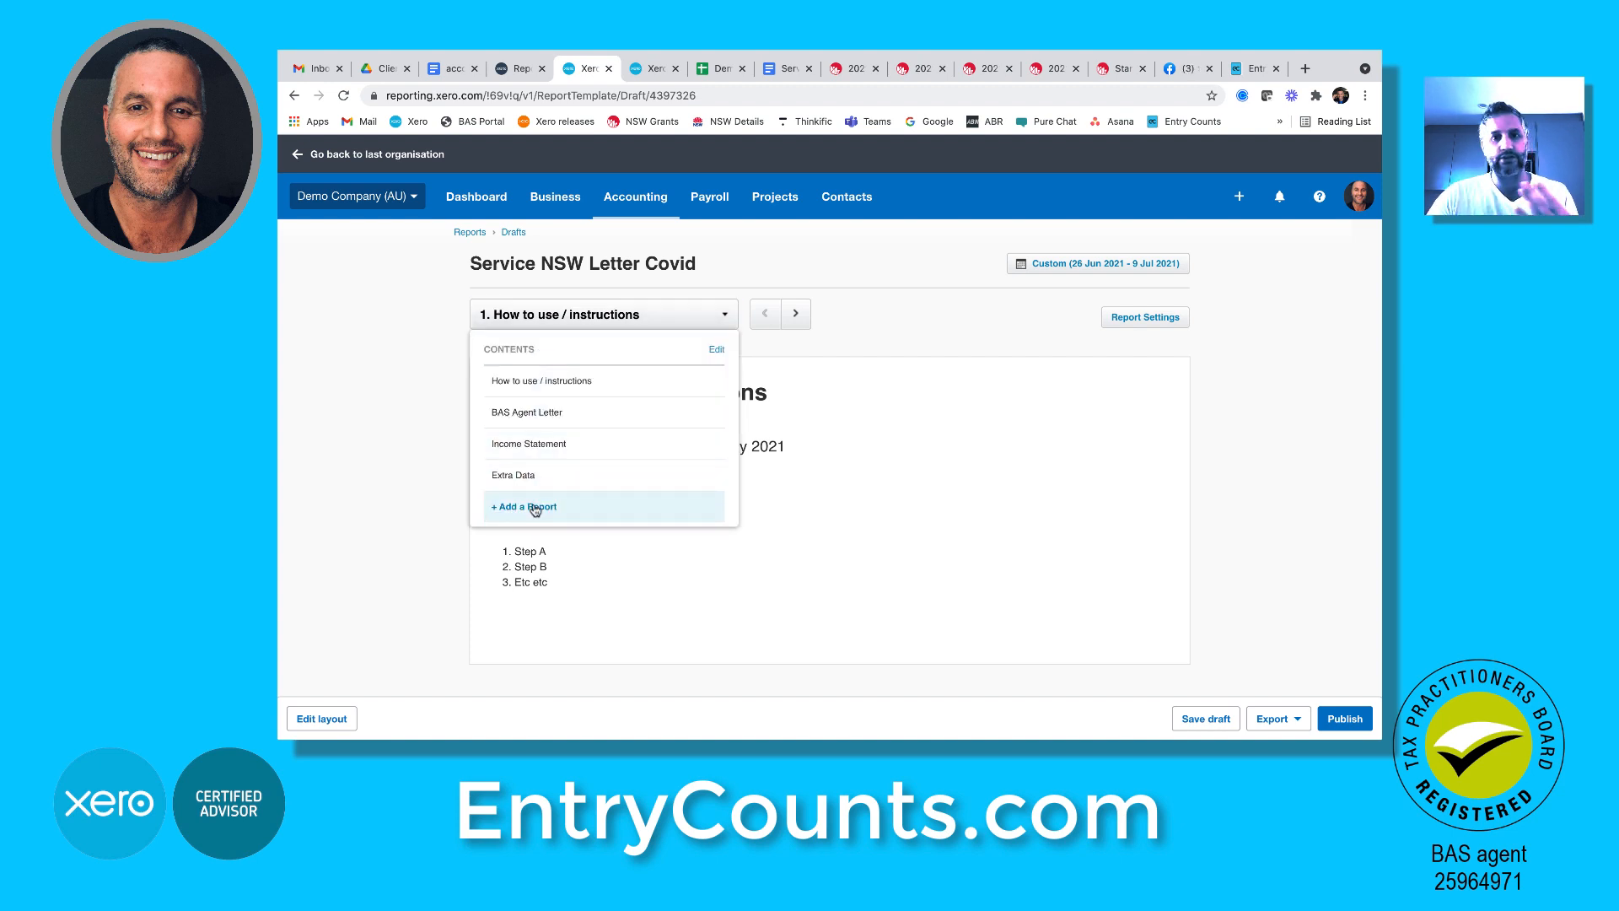
left_click(534, 509)
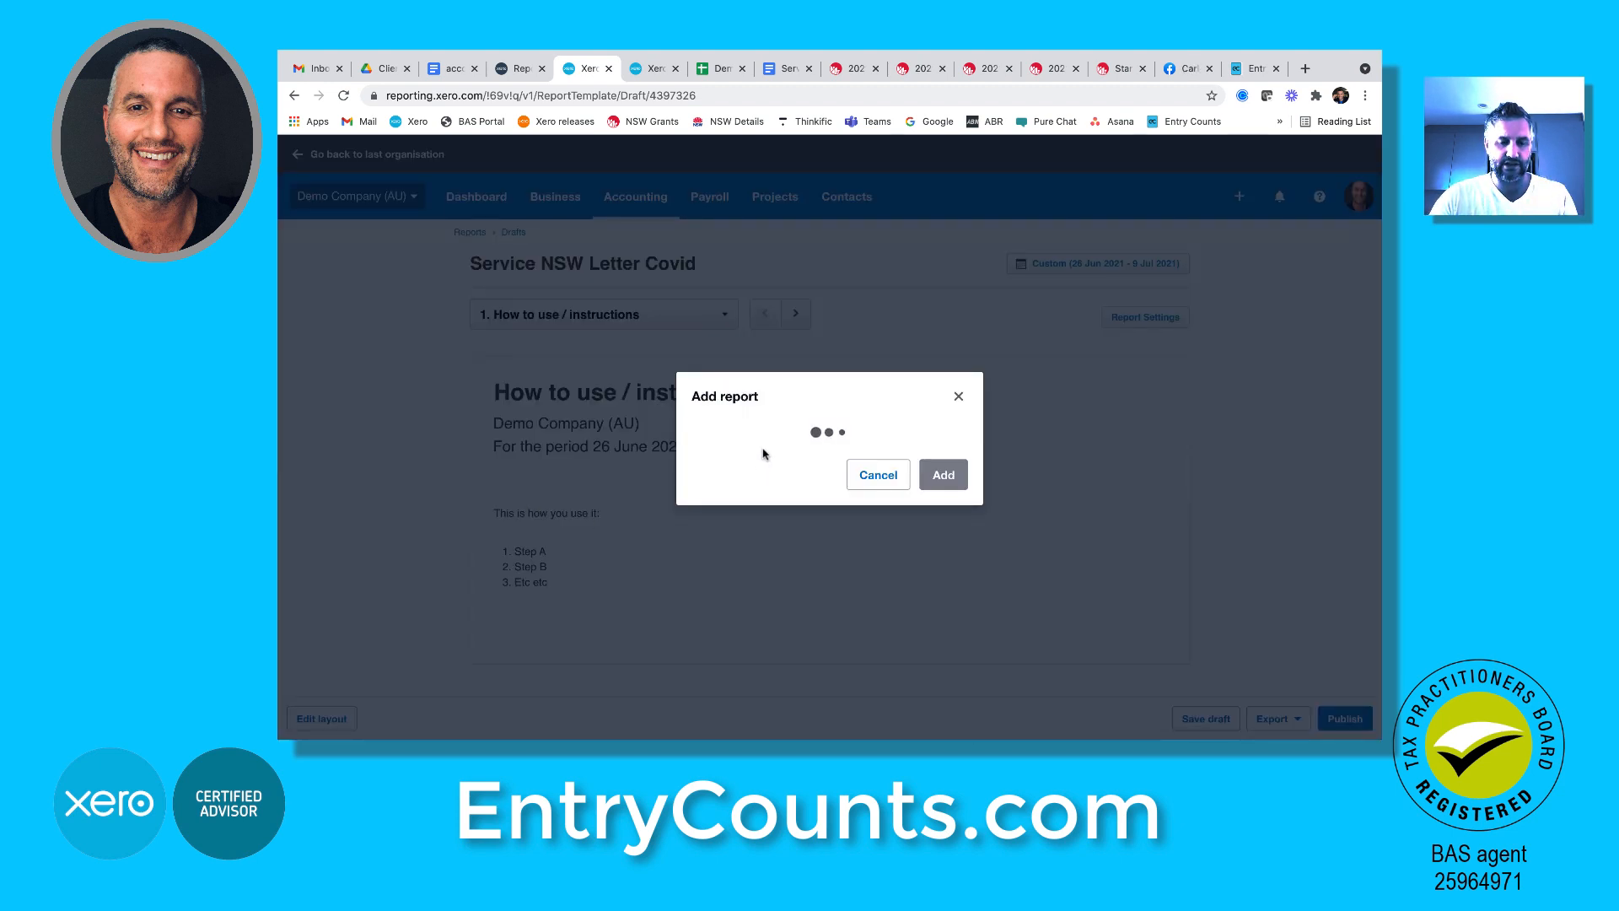
type("acc")
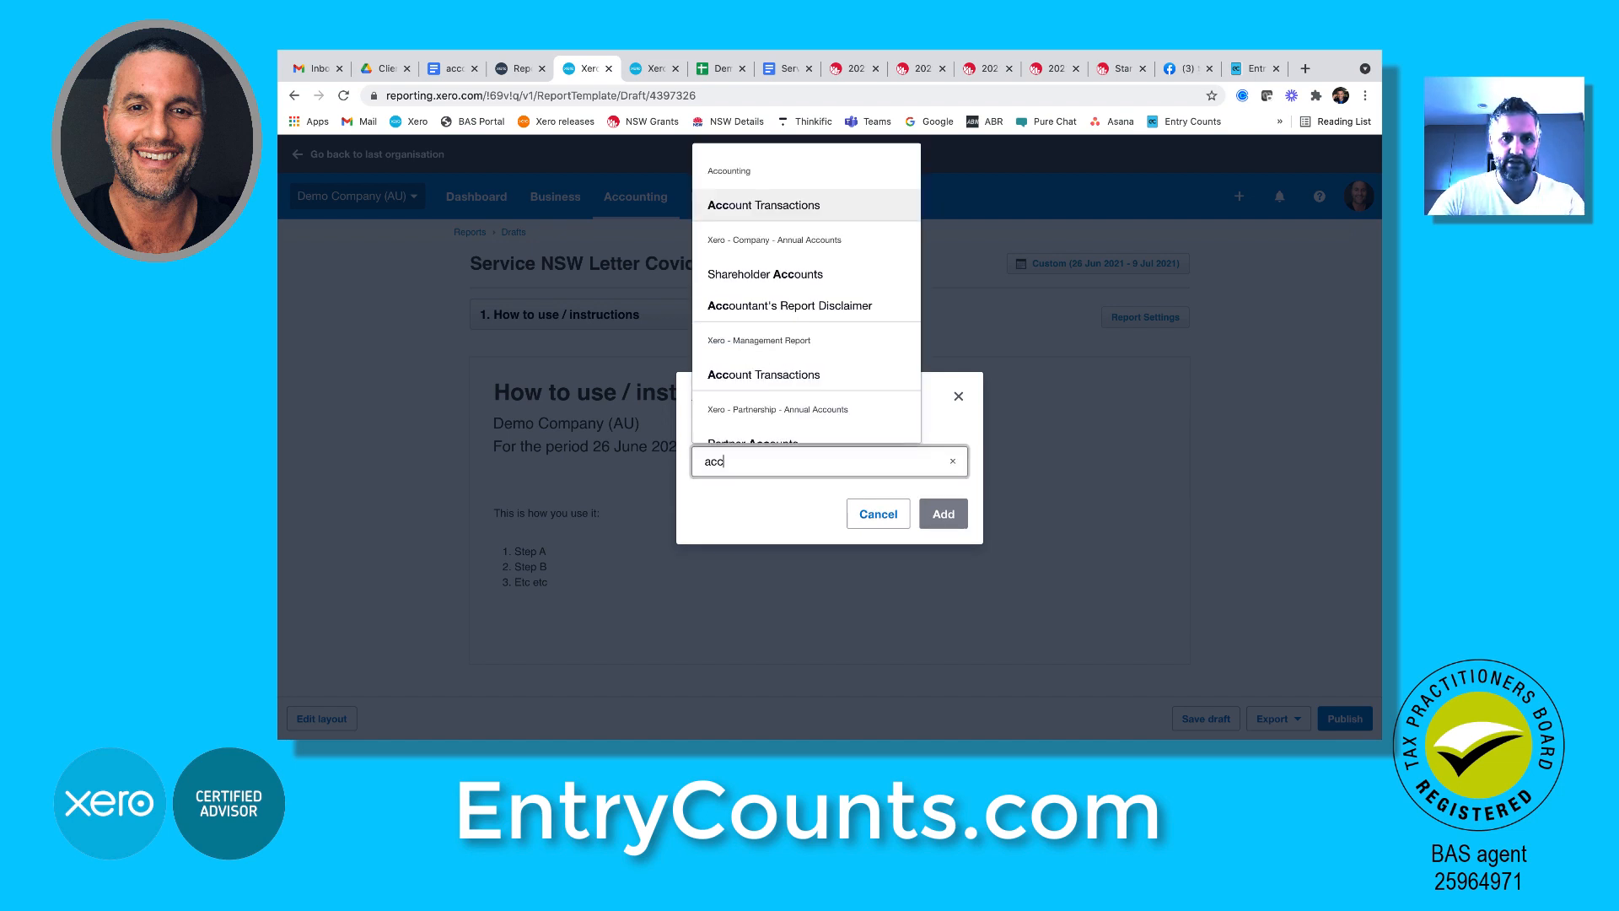
left_click(784, 202)
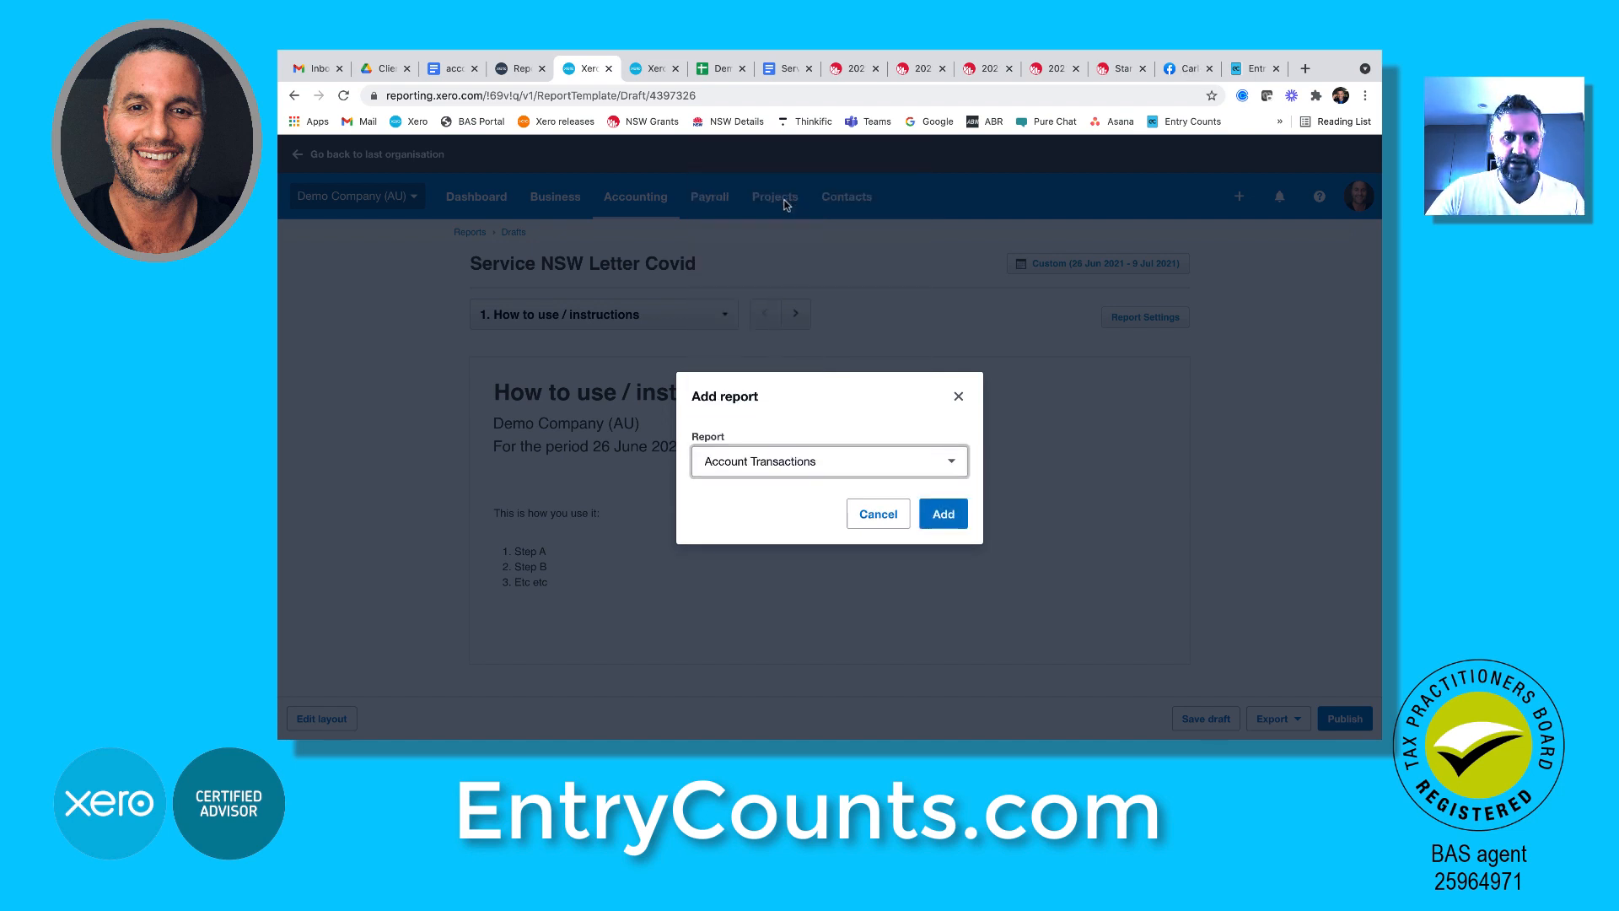
left_click(938, 510)
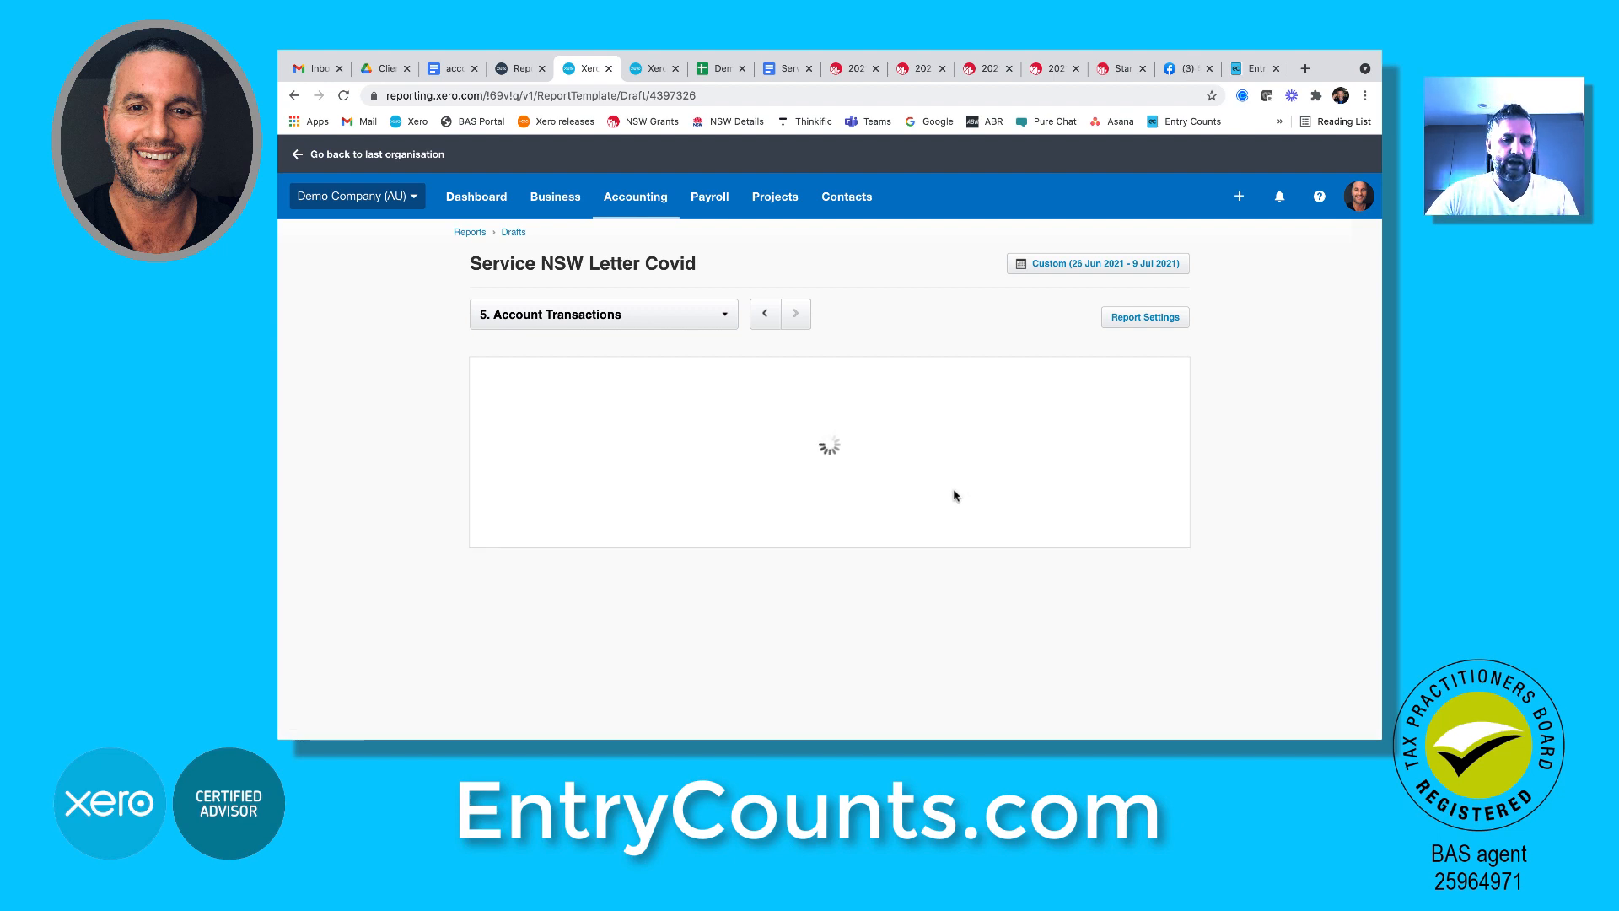
Limit the Account Transactions report to the 610 - Accounts Receivable account and update it
scroll(1220, 445, "down", 1)
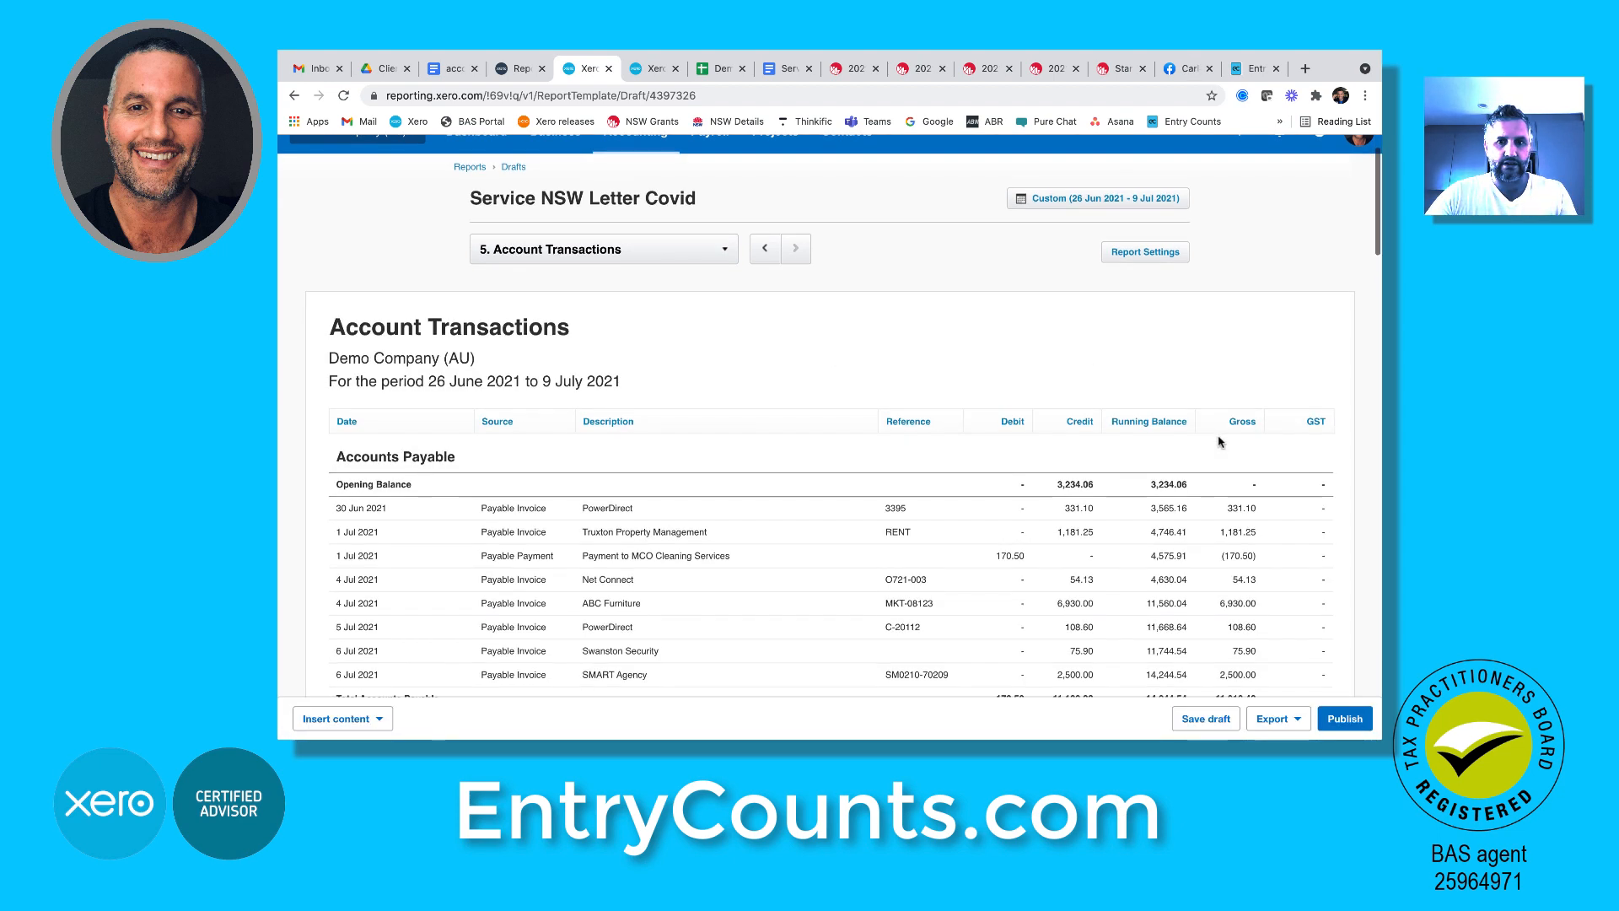
left_click(1147, 252)
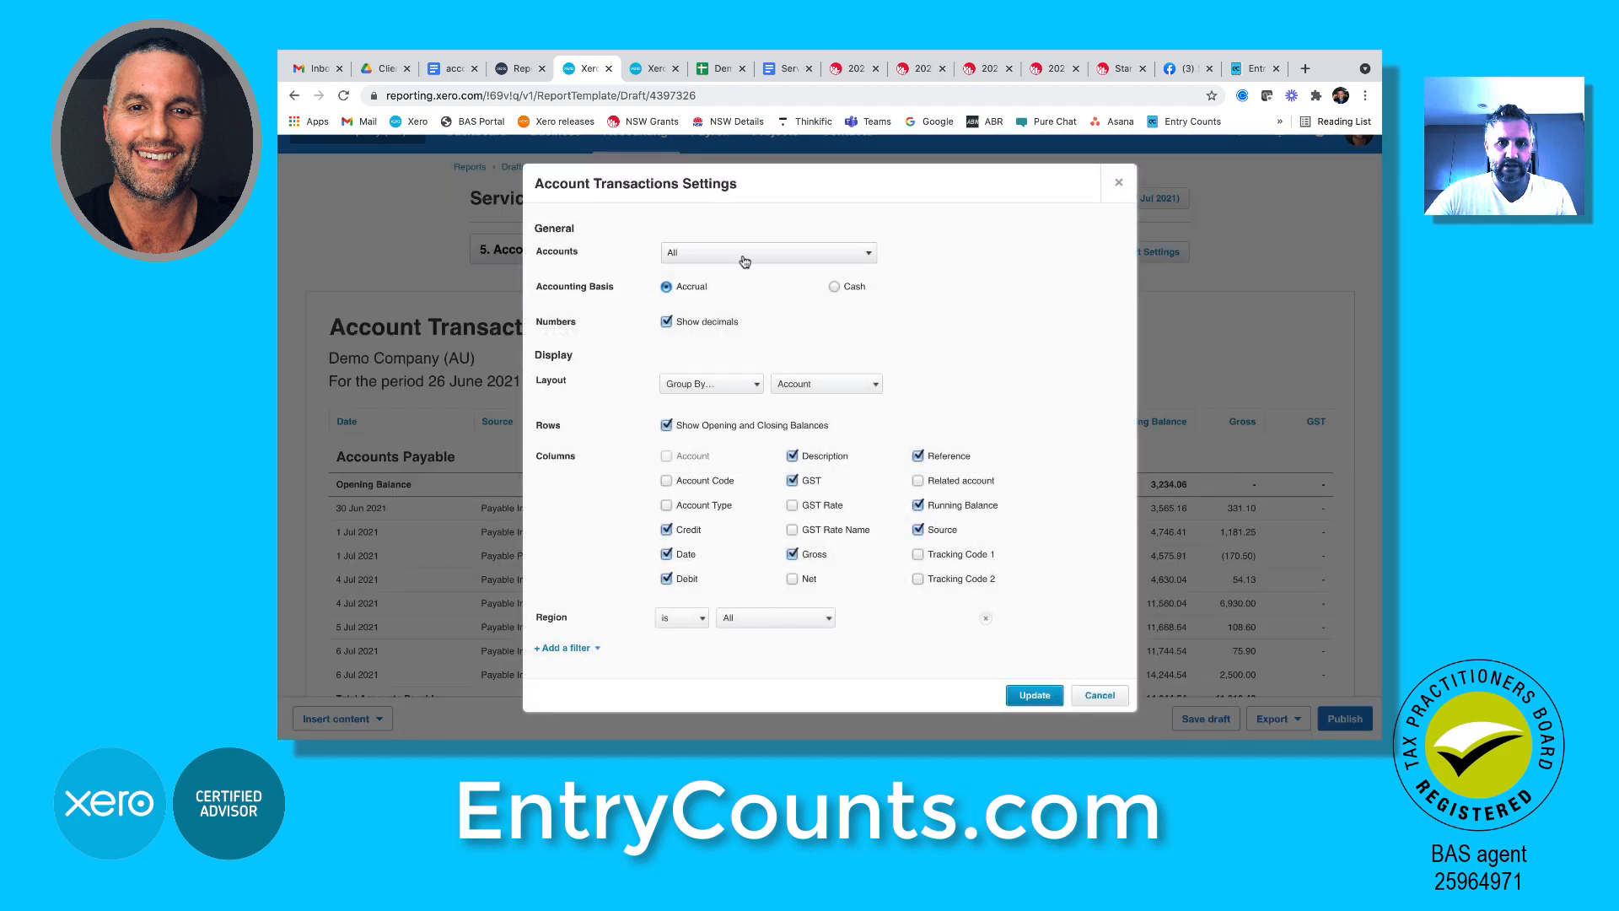
left_click(742, 255)
left_click(678, 312)
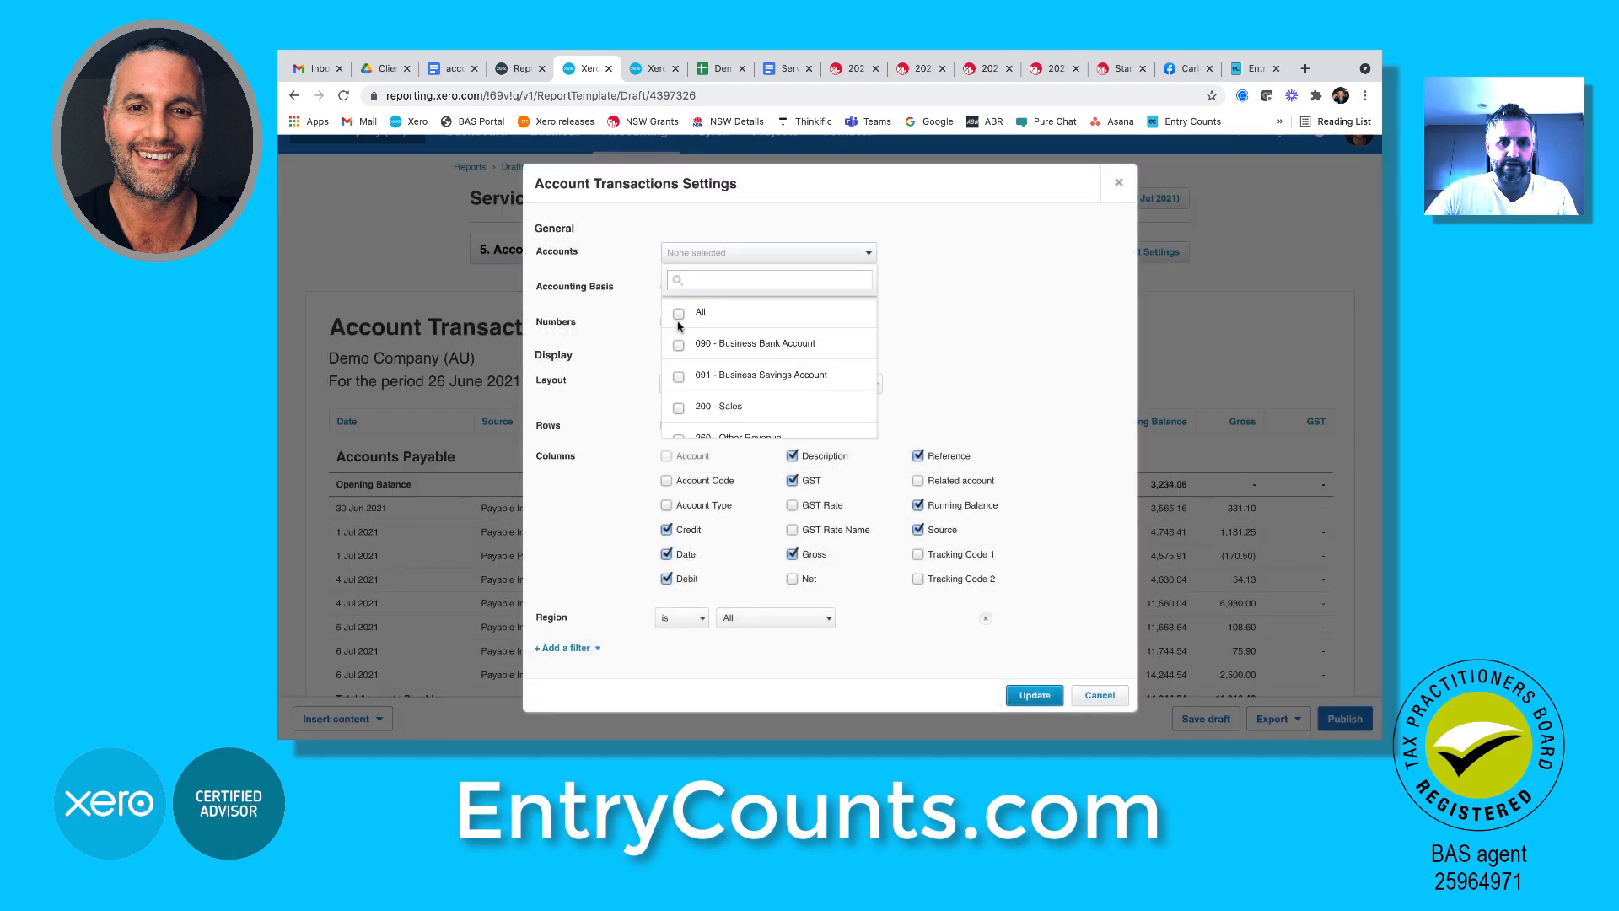
left_click(722, 280)
type("acc")
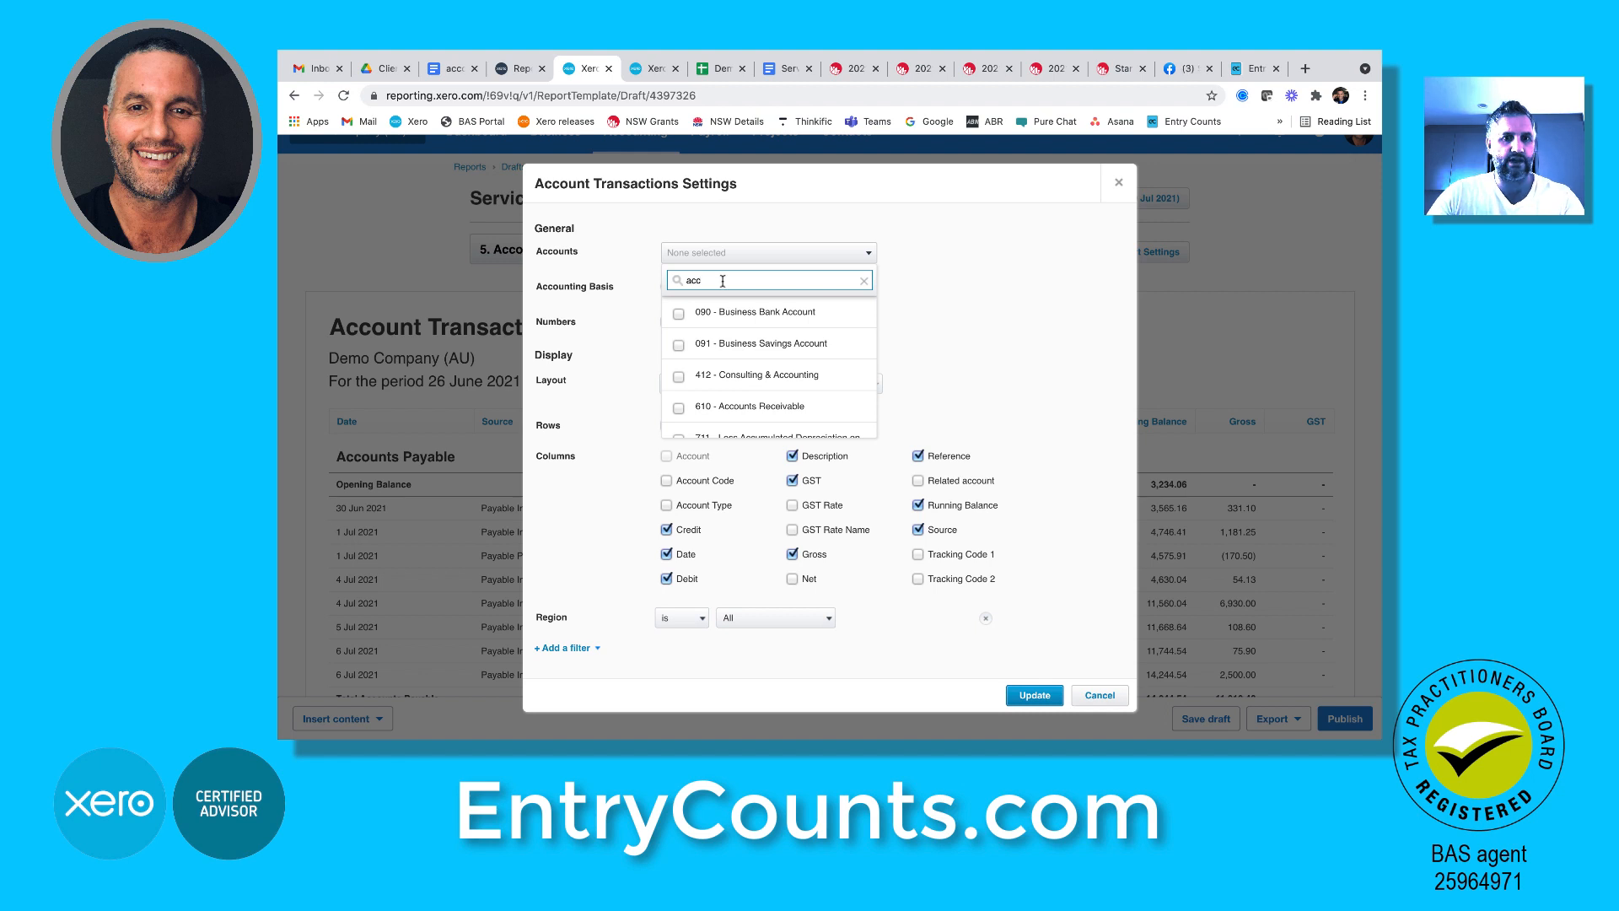
left_click(728, 408)
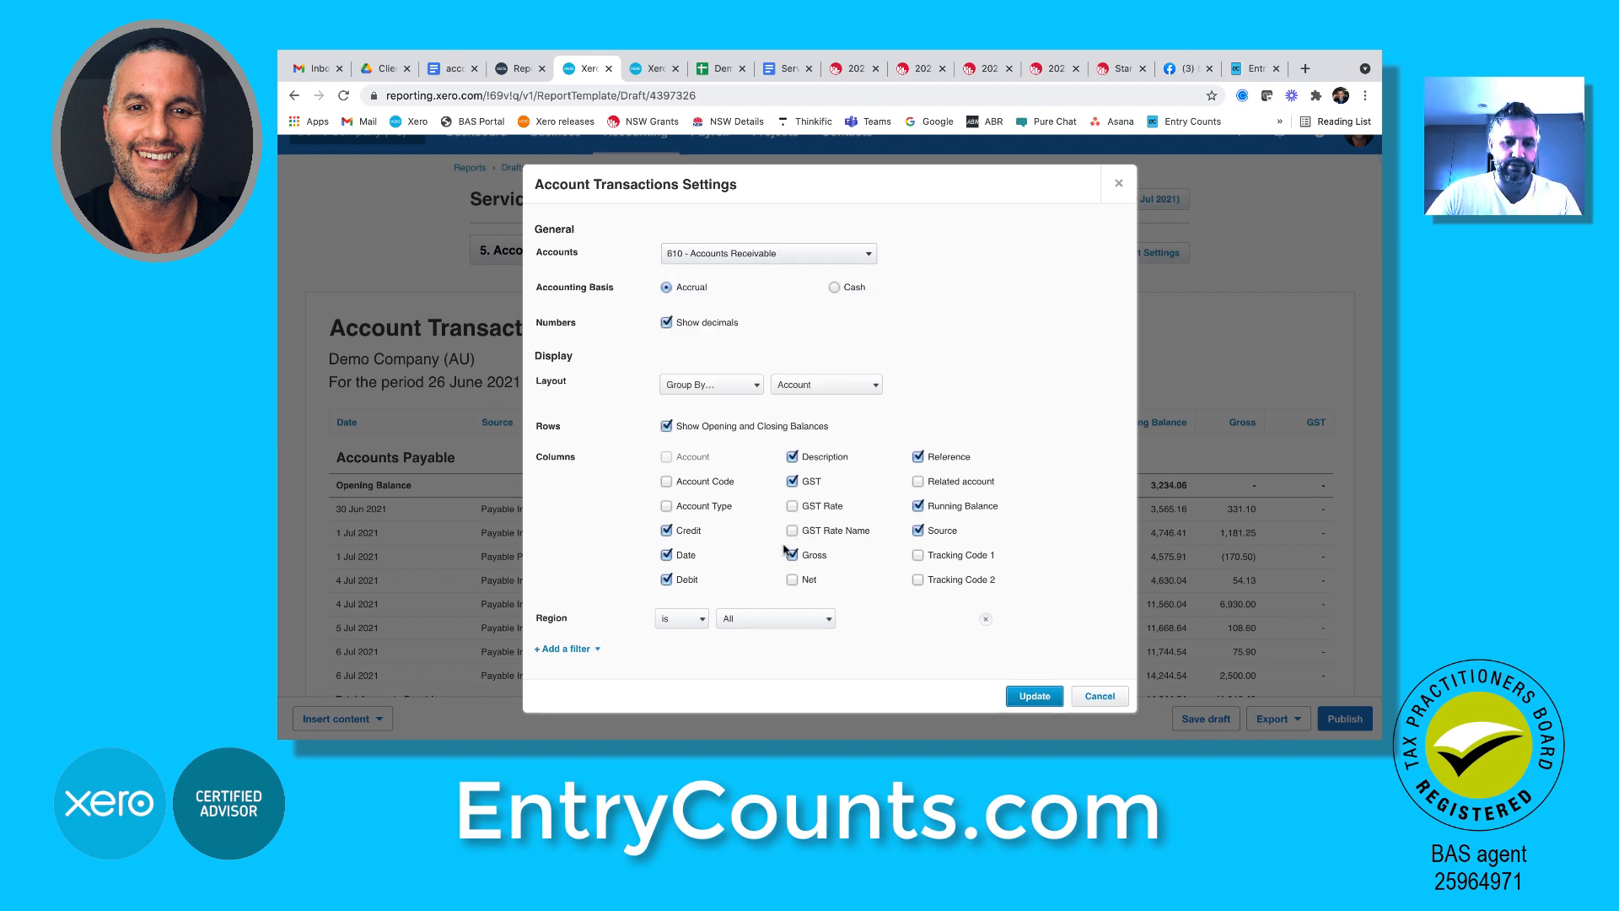
scroll(1016, 556, "down", 4)
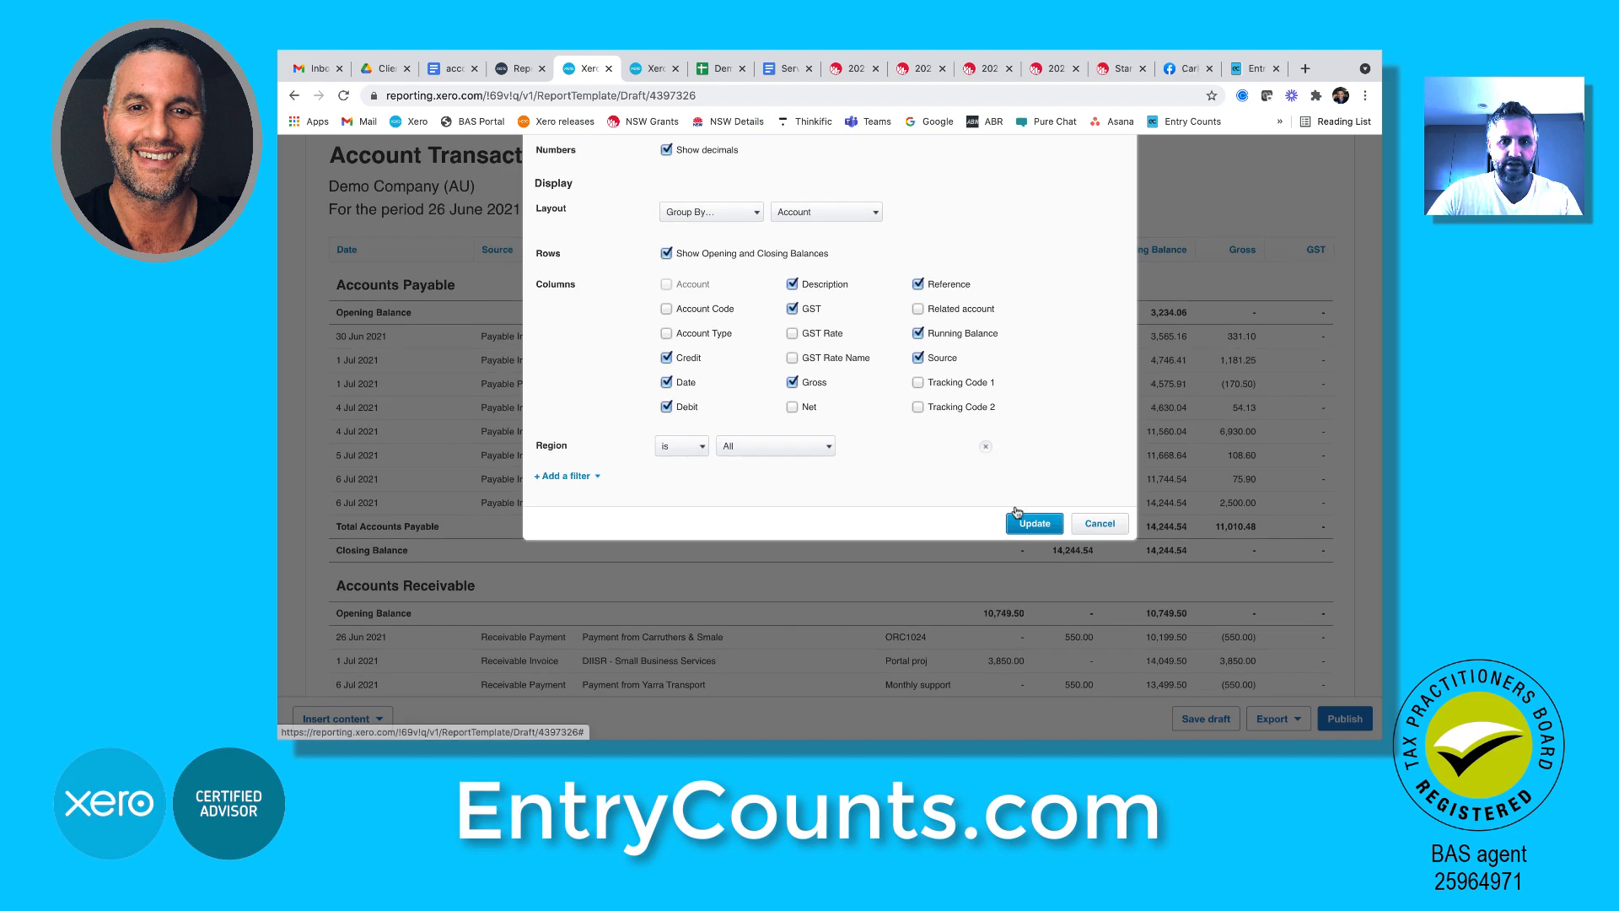
left_click(1027, 523)
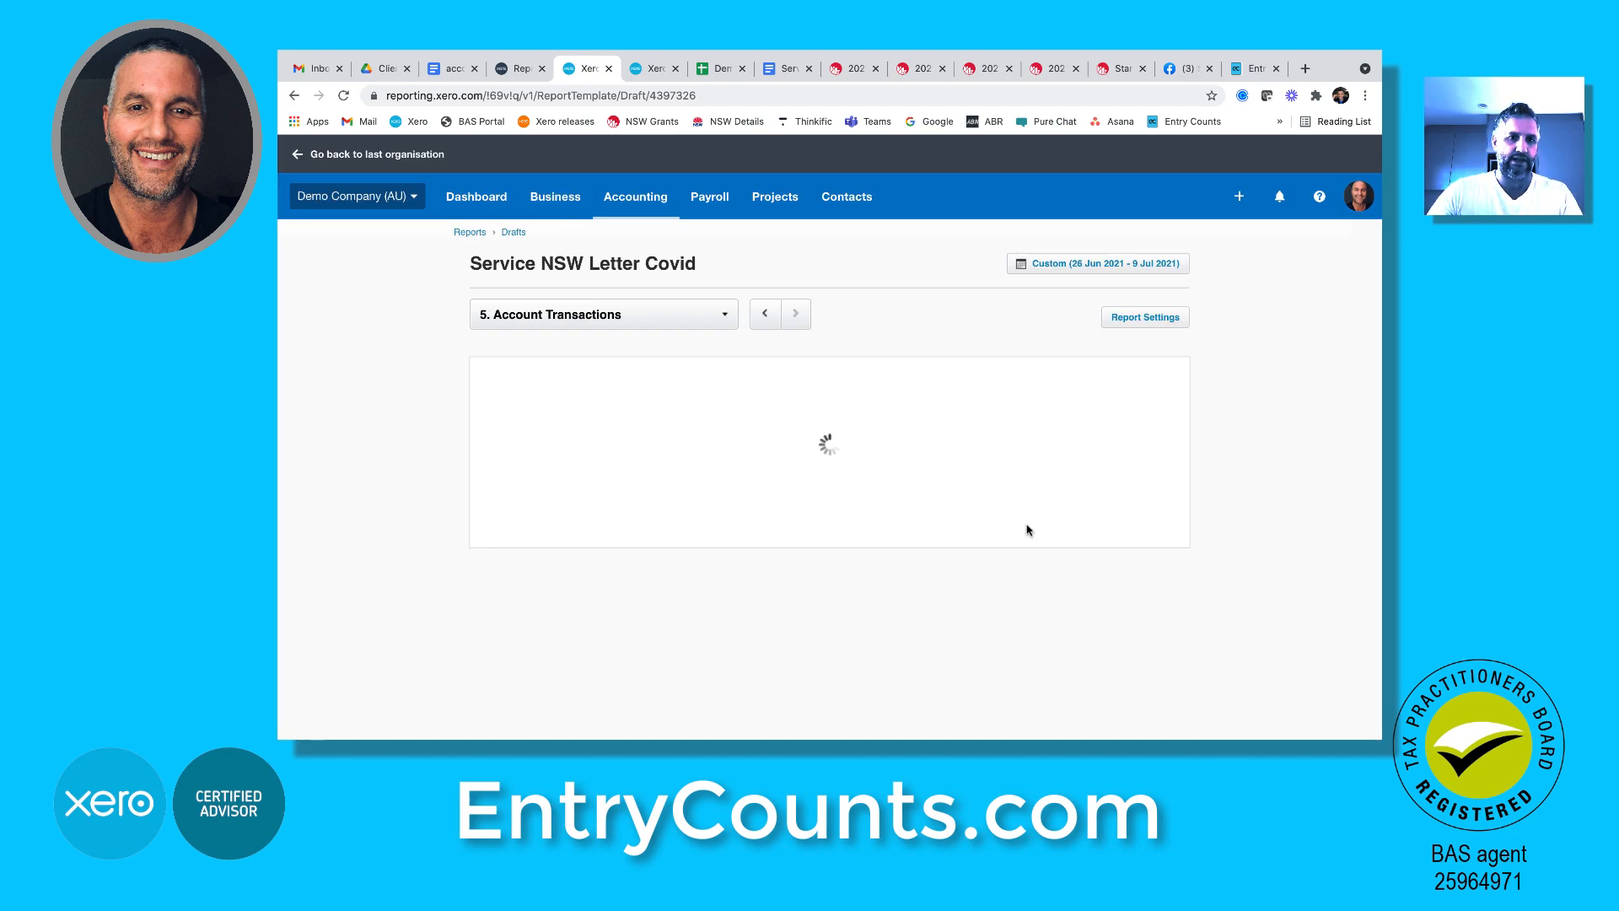
scroll(1166, 534, "down", 2)
scroll(1166, 533, "down", 1)
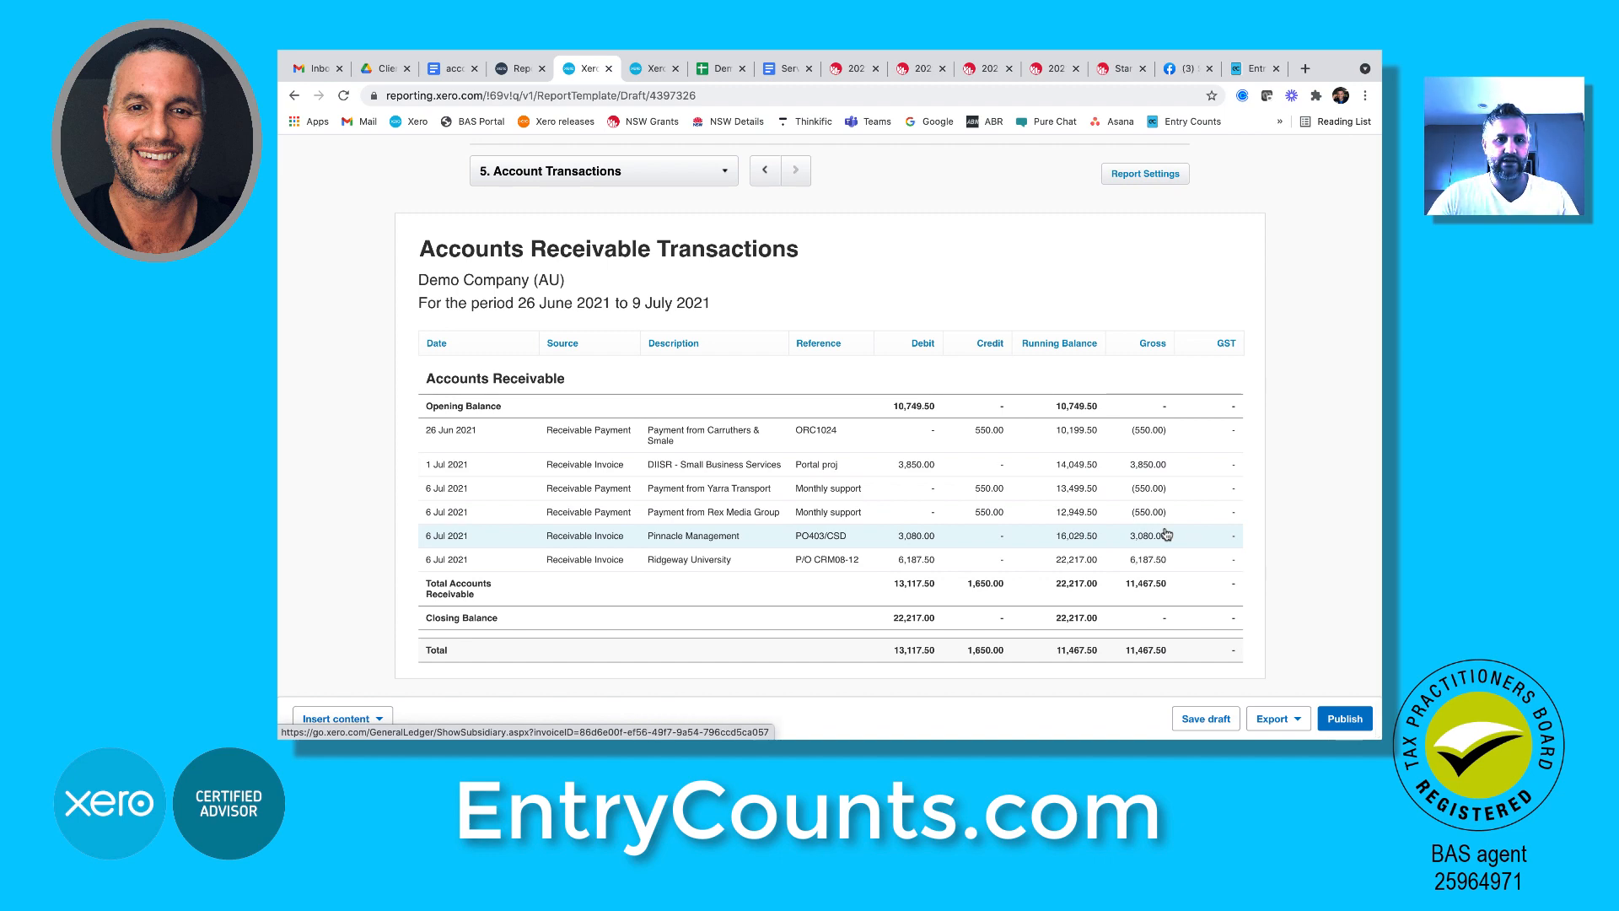
scroll(1166, 533, "up", 1)
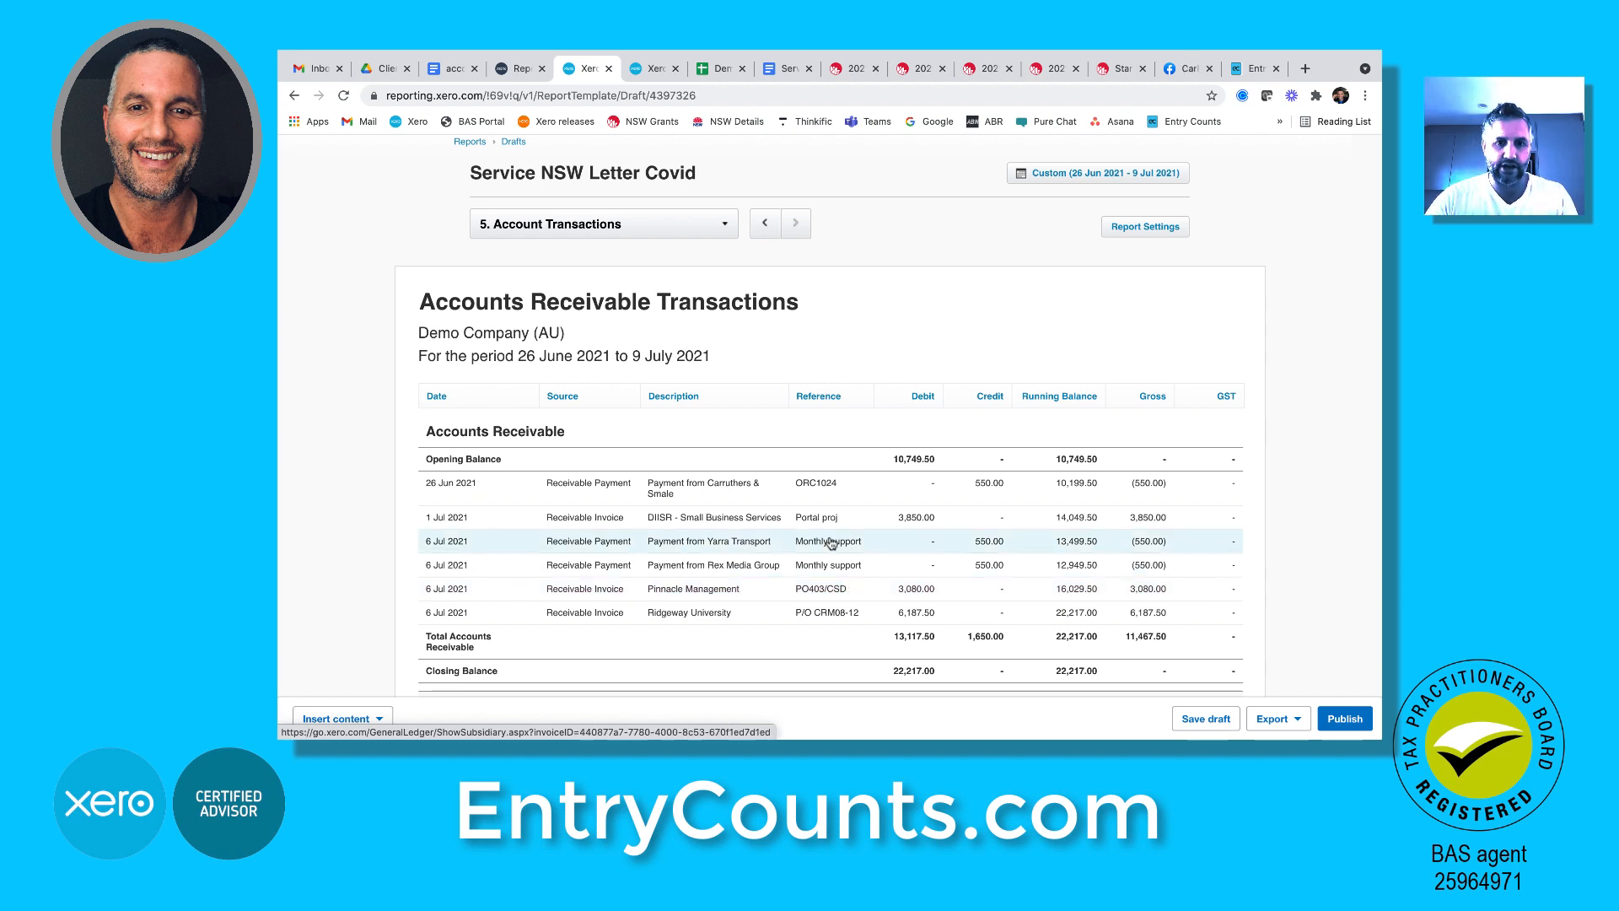
Check the accounting basis options in the Income Statement report's settings without changing them
left_click(712, 226)
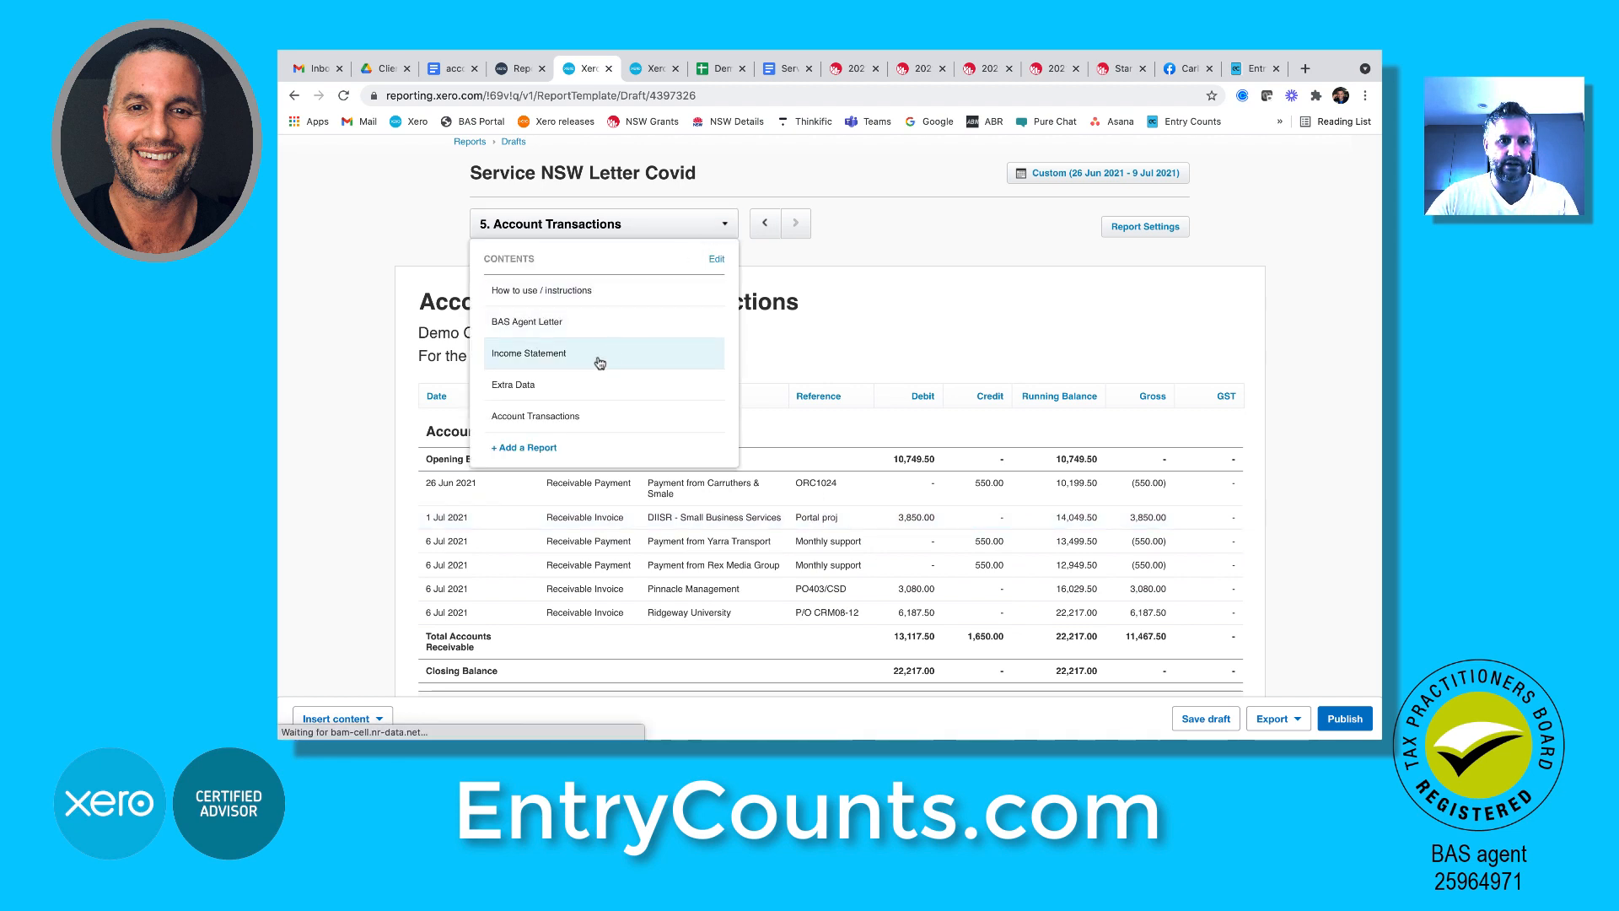
left_click(597, 359)
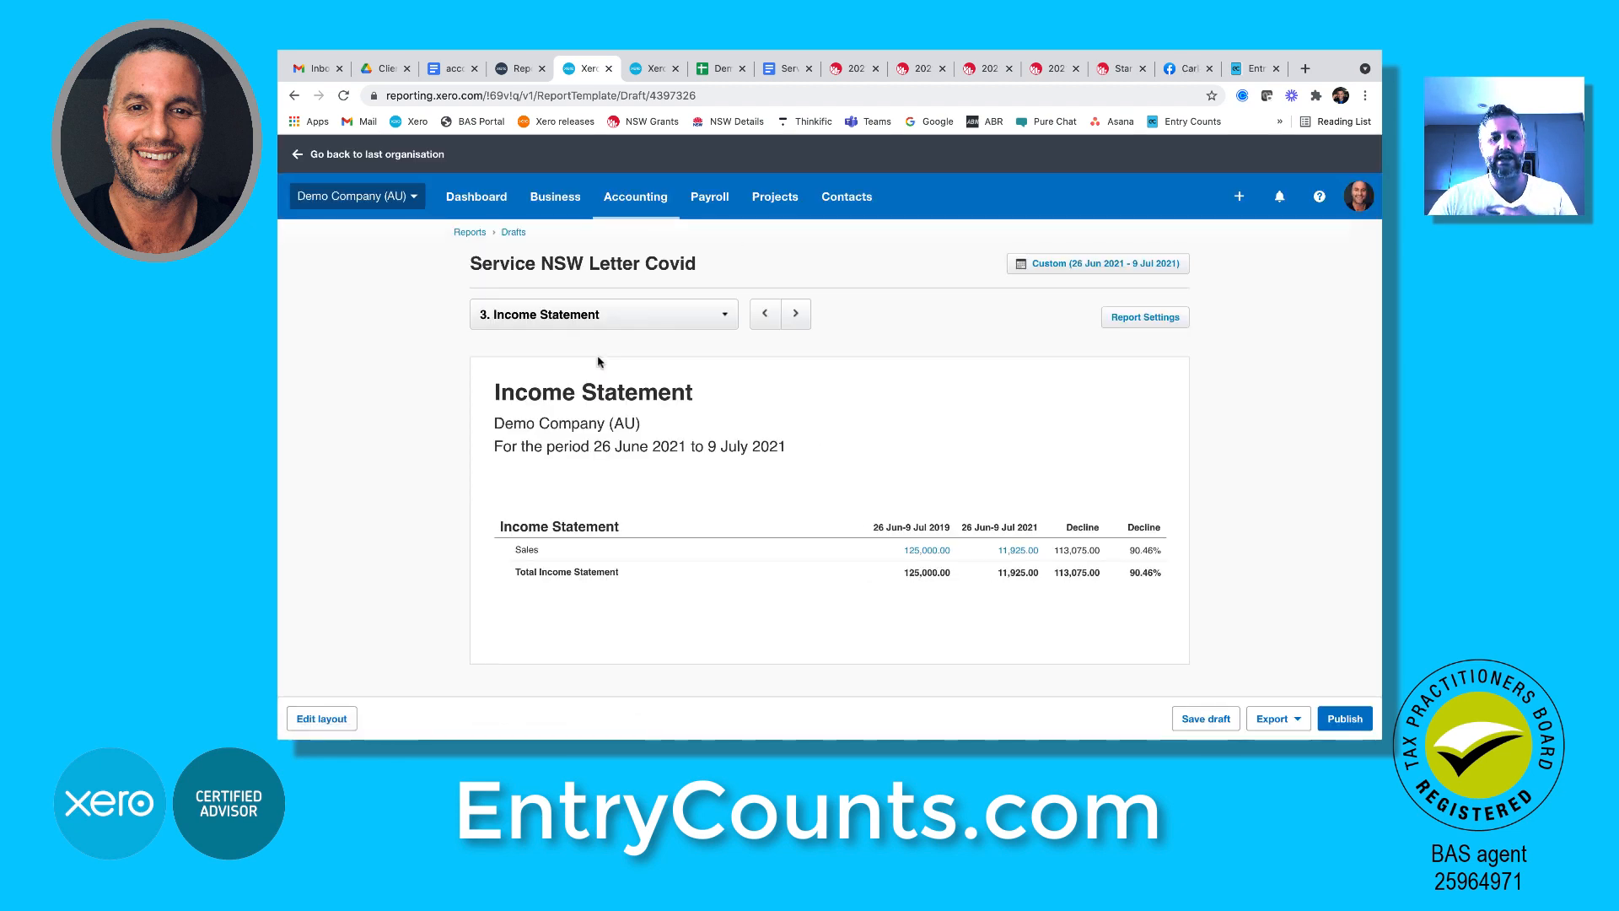
left_click(1153, 319)
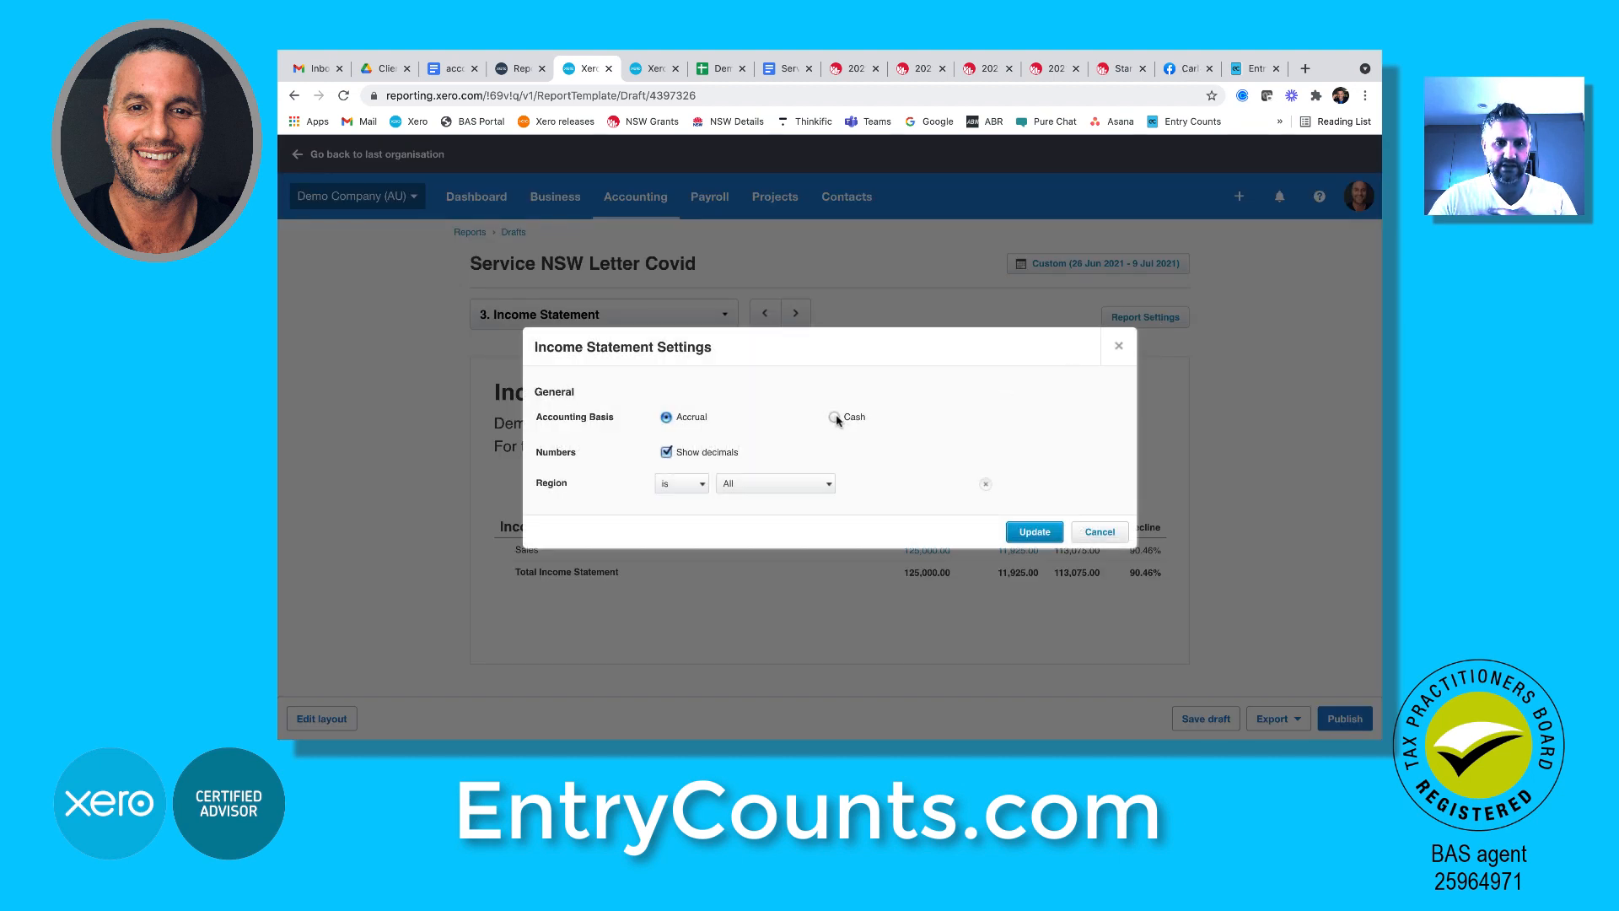
left_click(1100, 532)
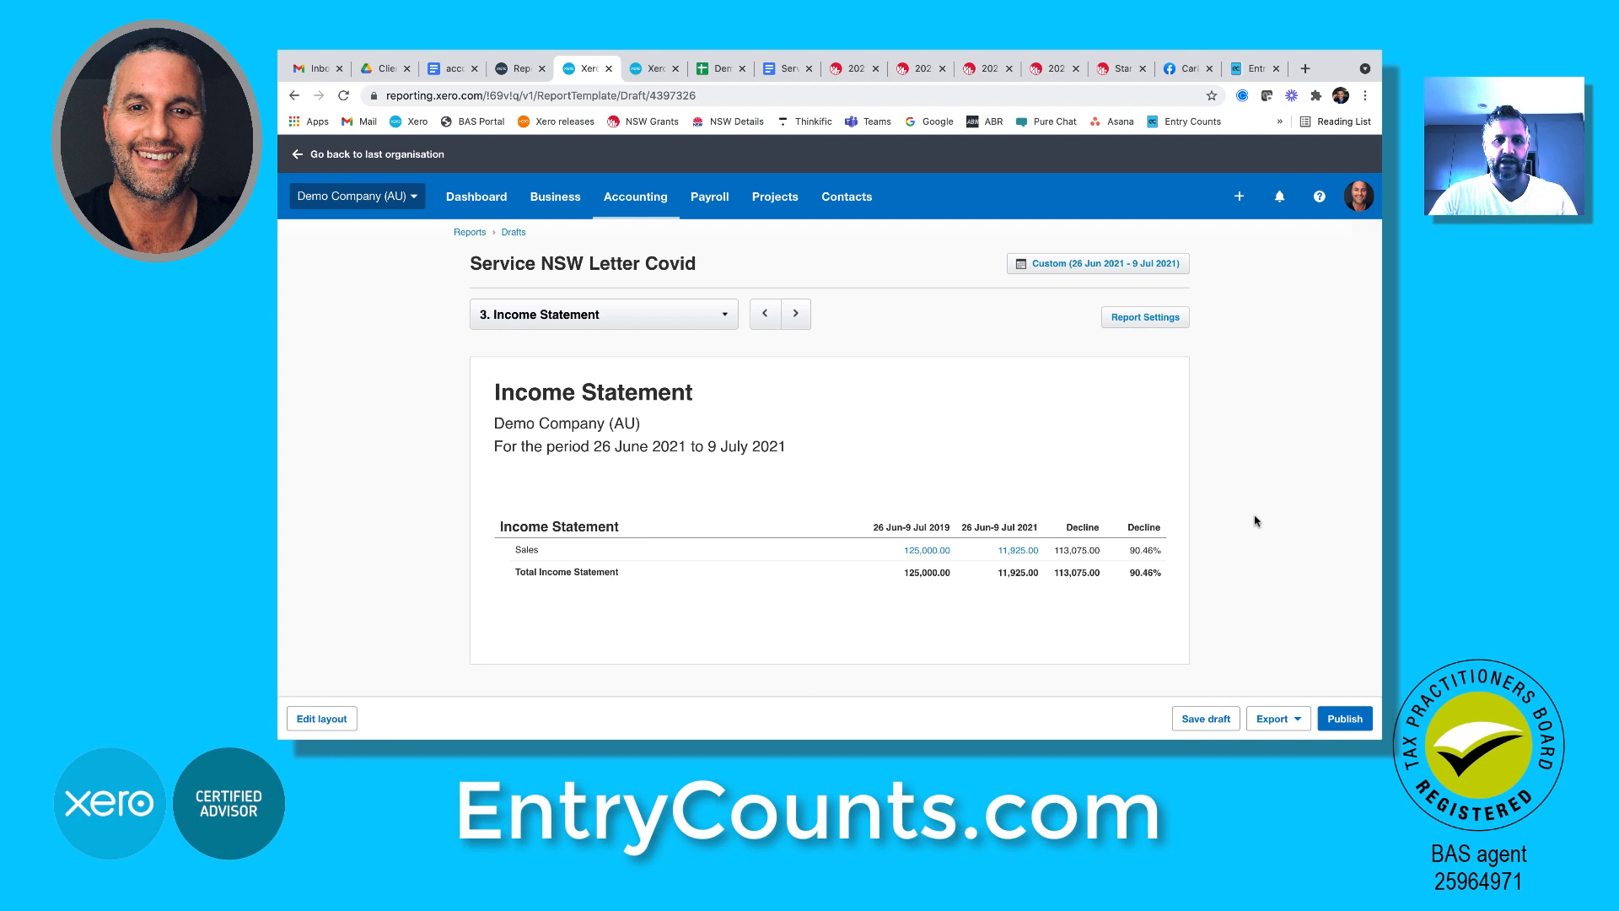
Review the BAS Agent Letter report, including its turnover table and the highlighted placeholders
left_click(709, 319)
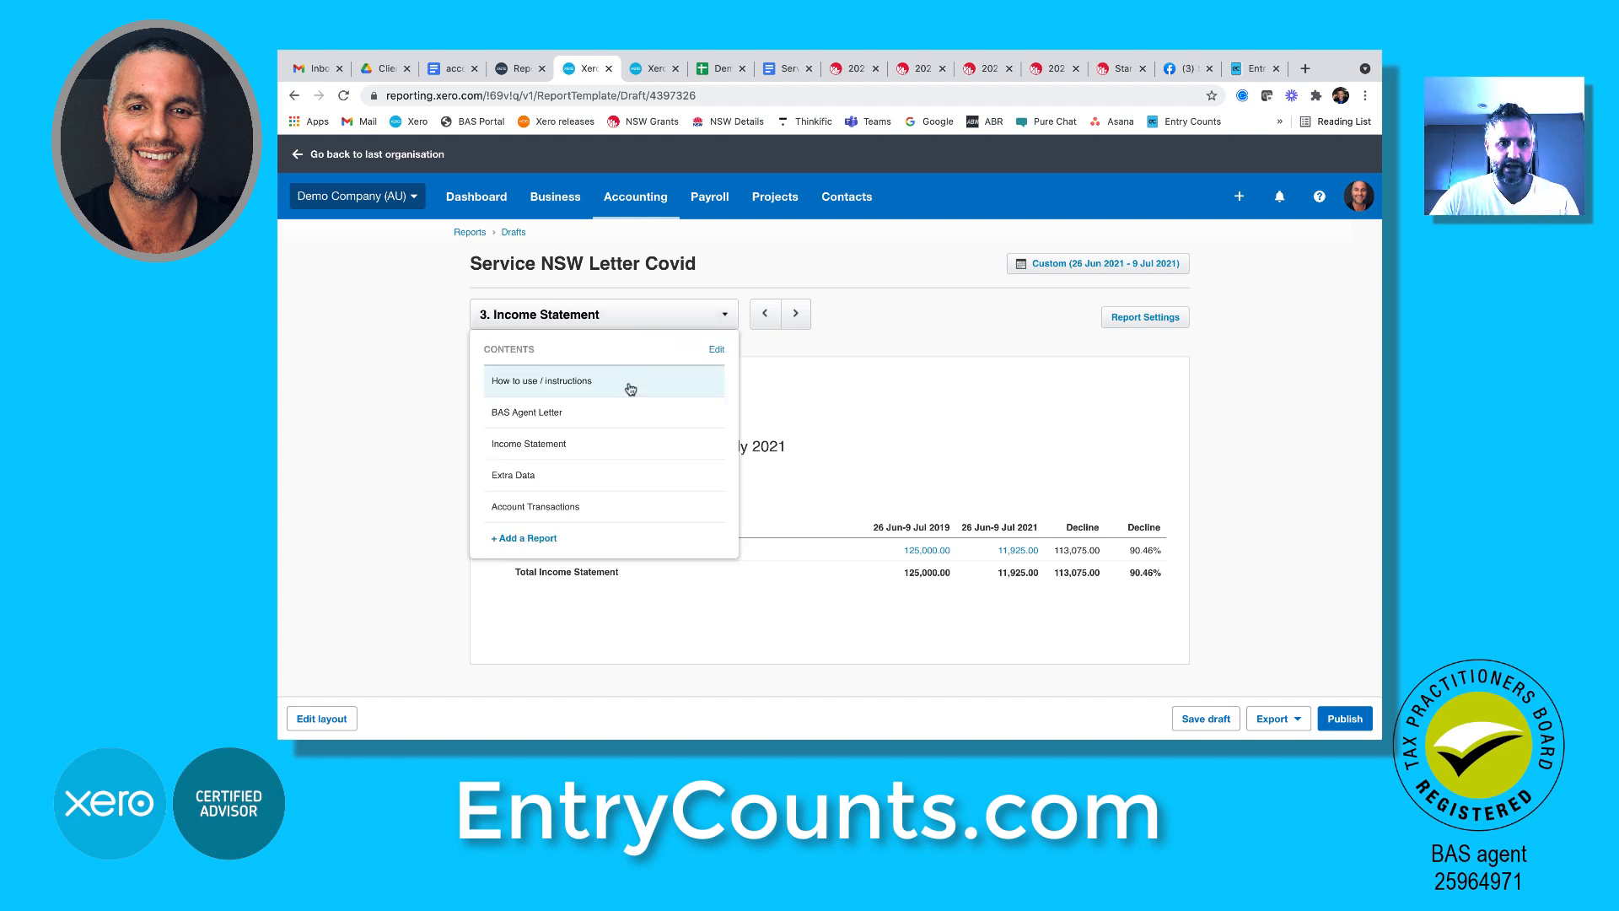
left_click(567, 413)
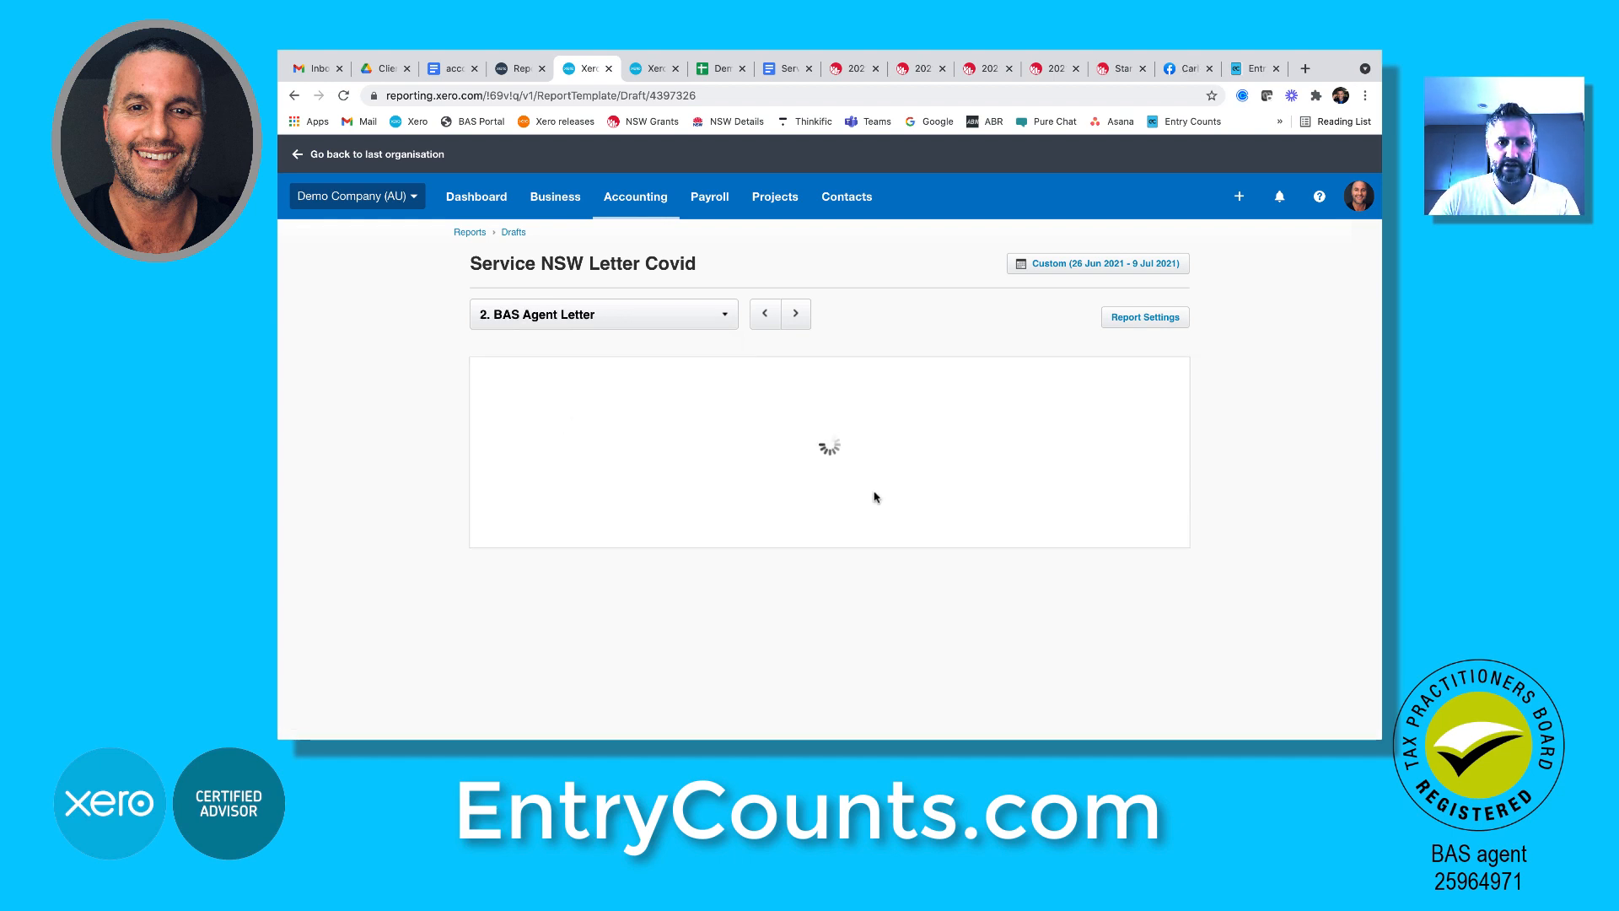
scroll(882, 495, "down", 5)
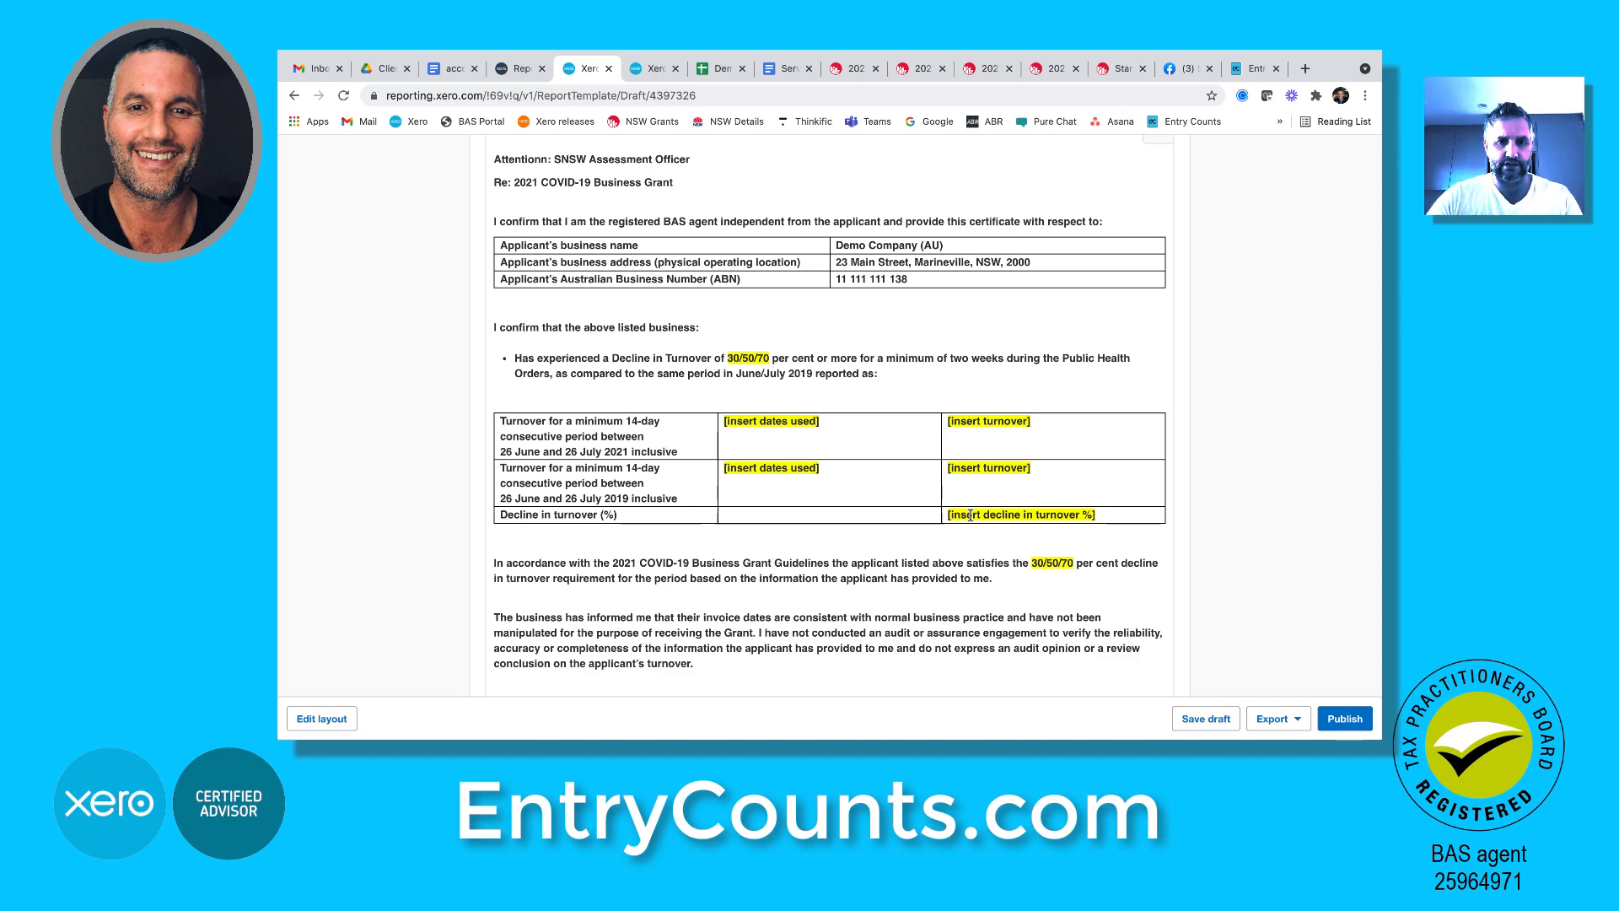
scroll(908, 539, "down", 2)
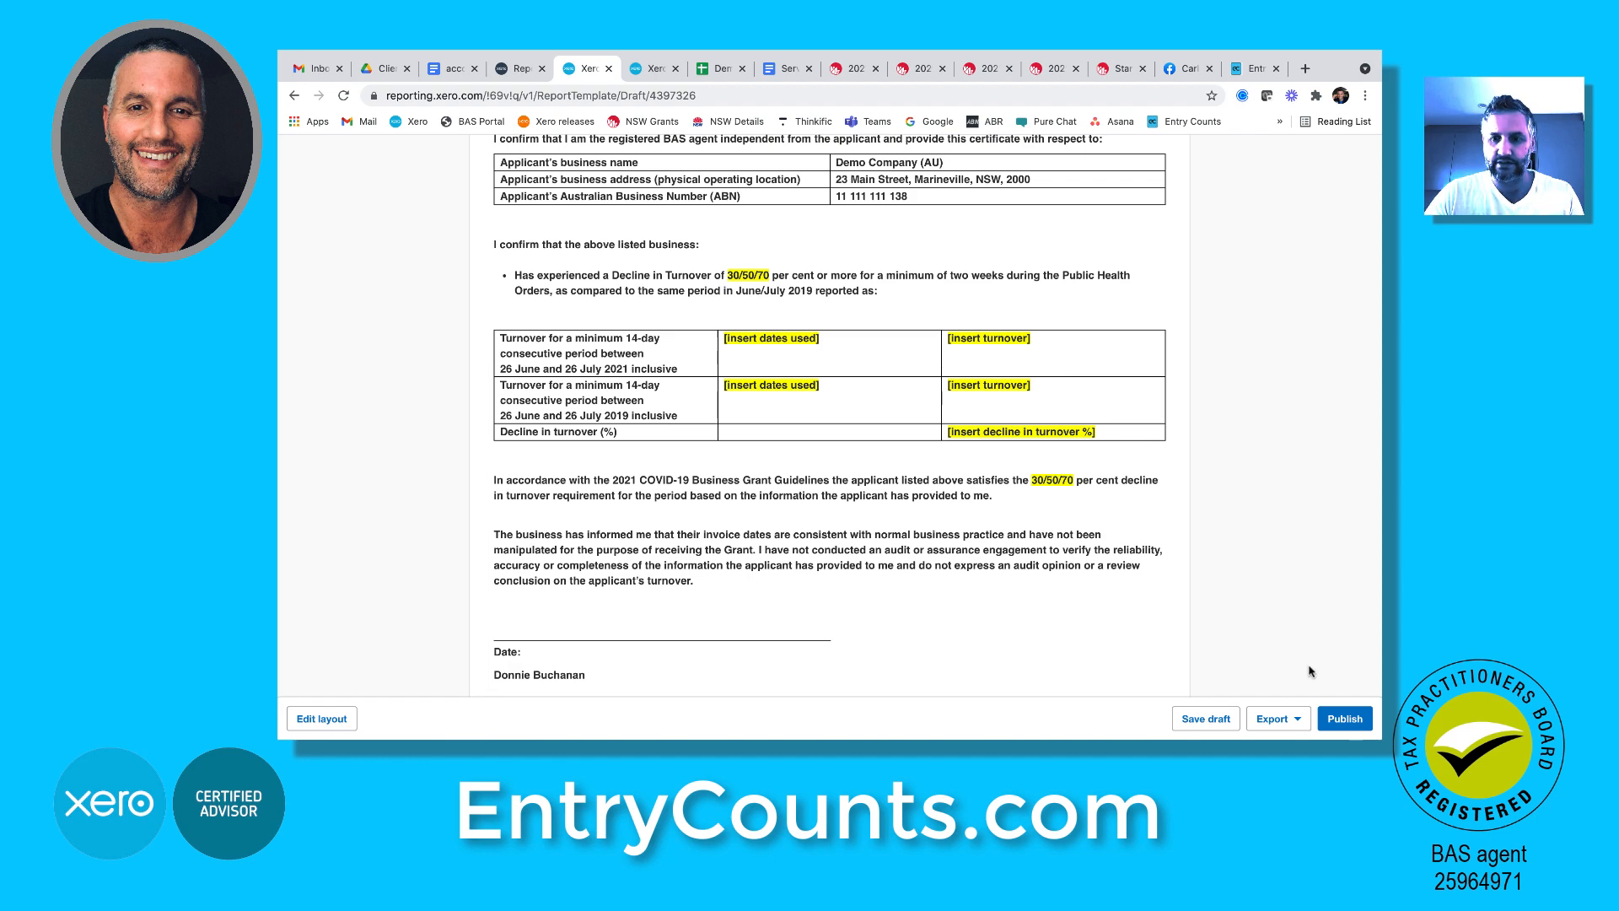
Begin publishing the pack, leaving out the contents page and deleting the How to use / instructions report
left_click(1347, 724)
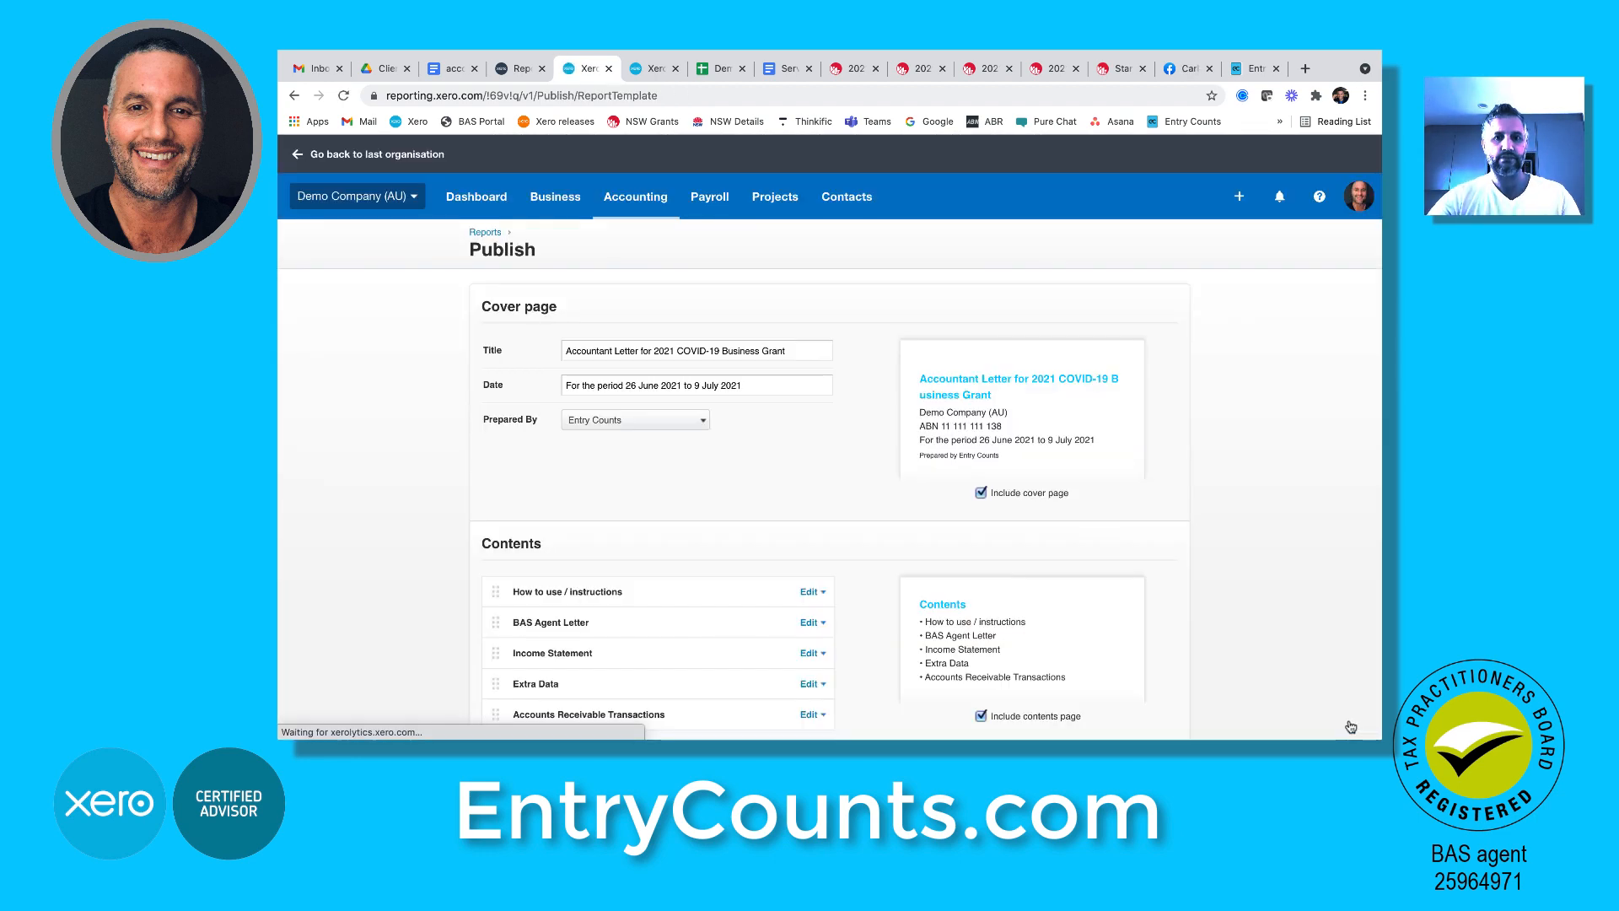
scroll(1214, 600, "down", 2)
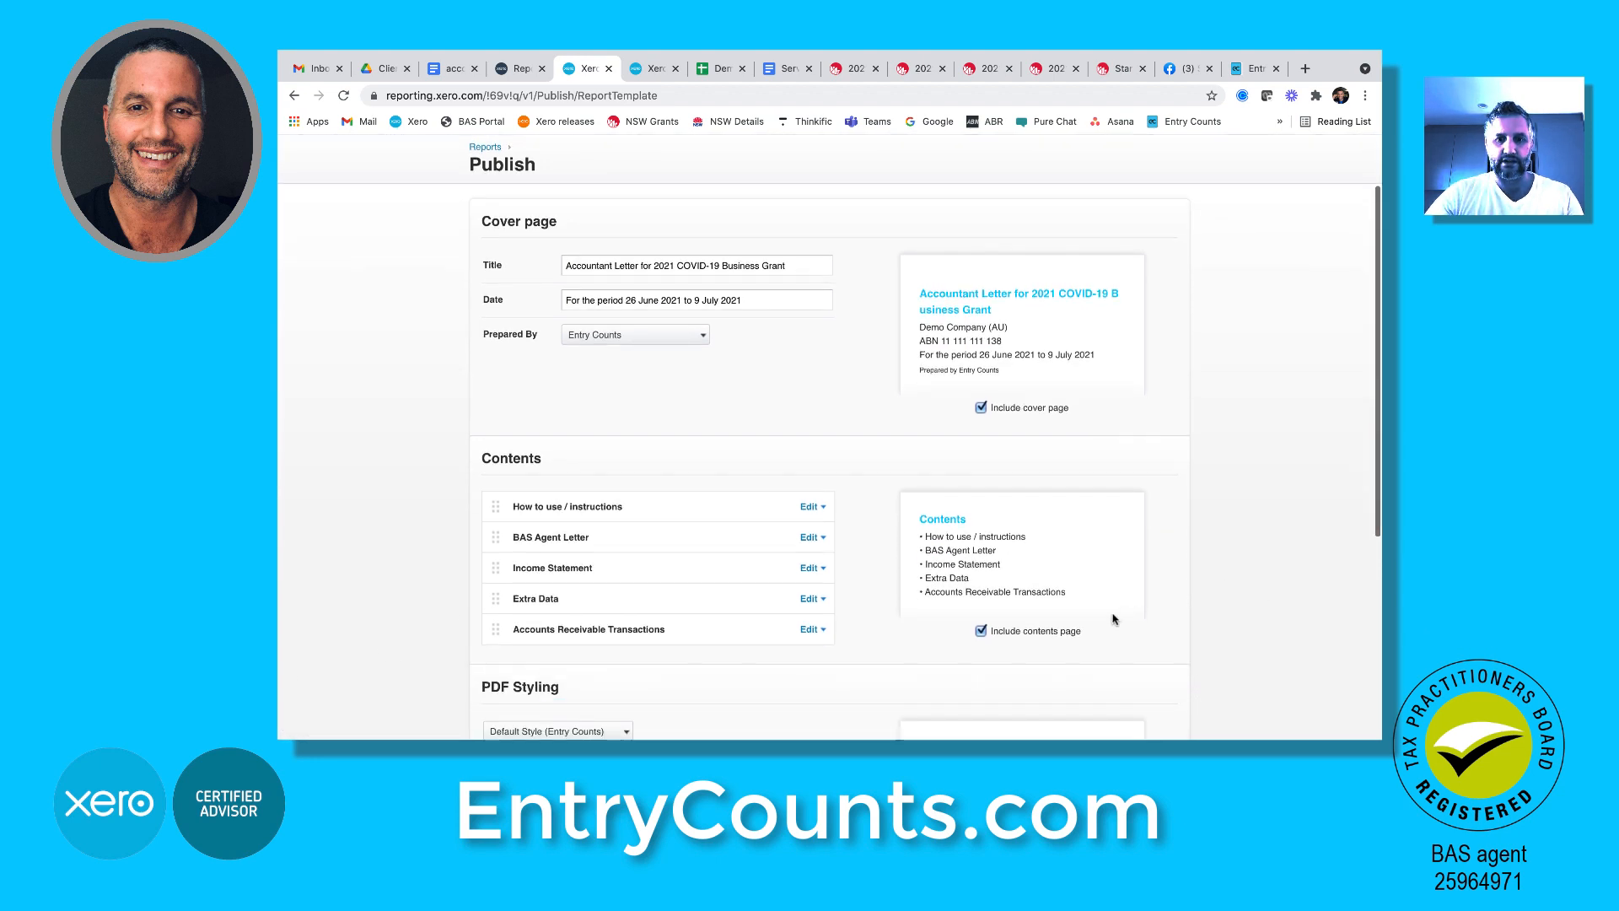
left_click(979, 631)
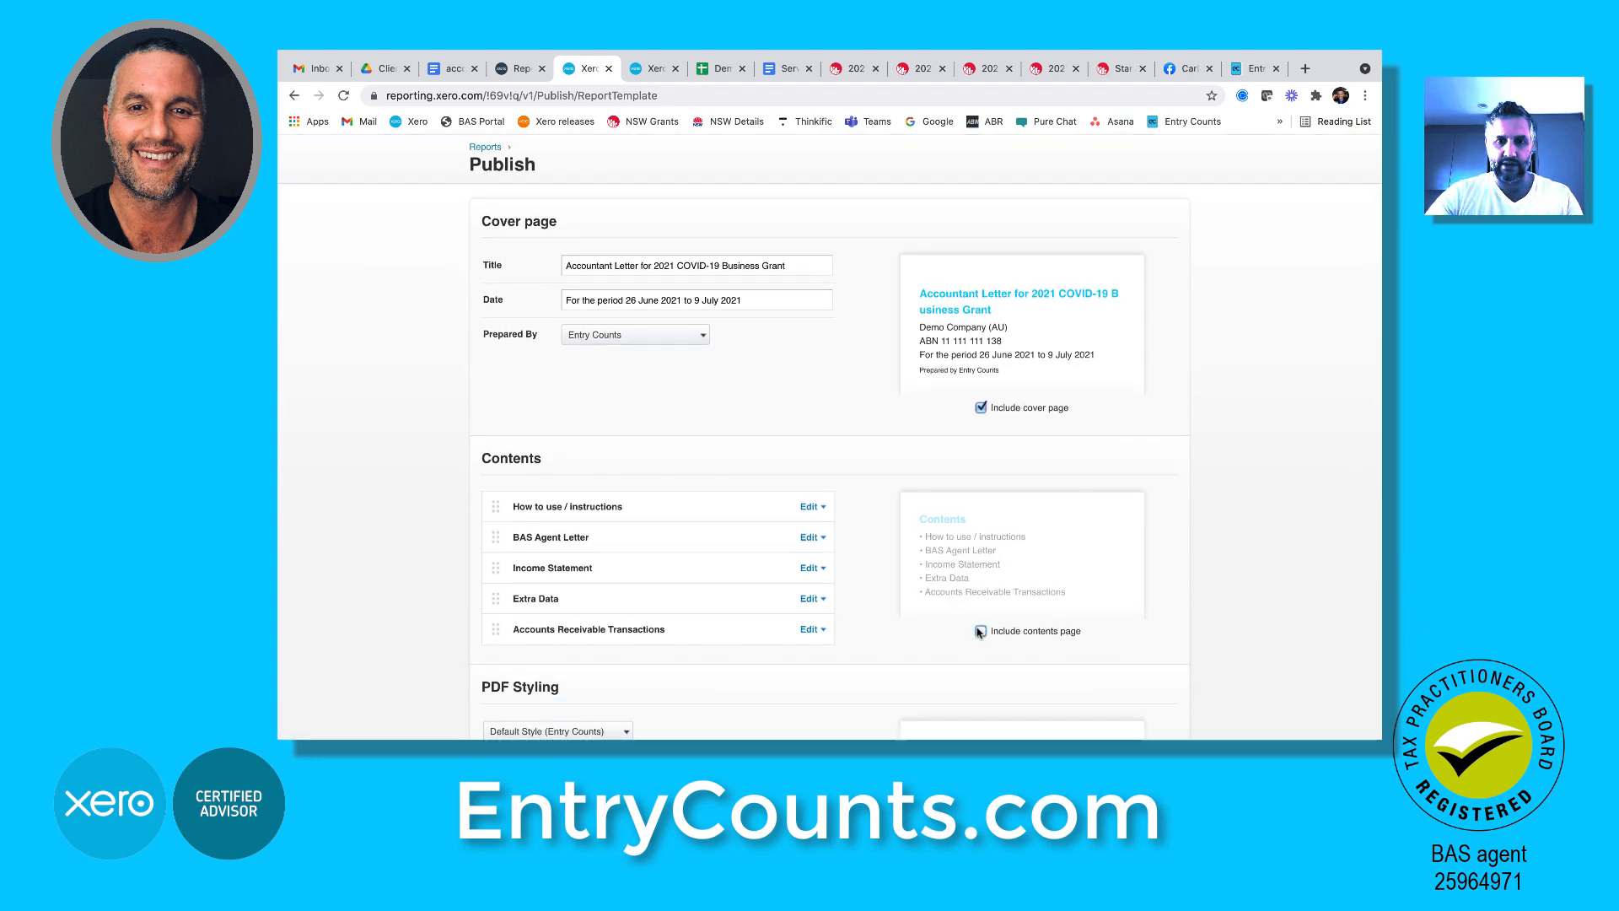
left_click(814, 506)
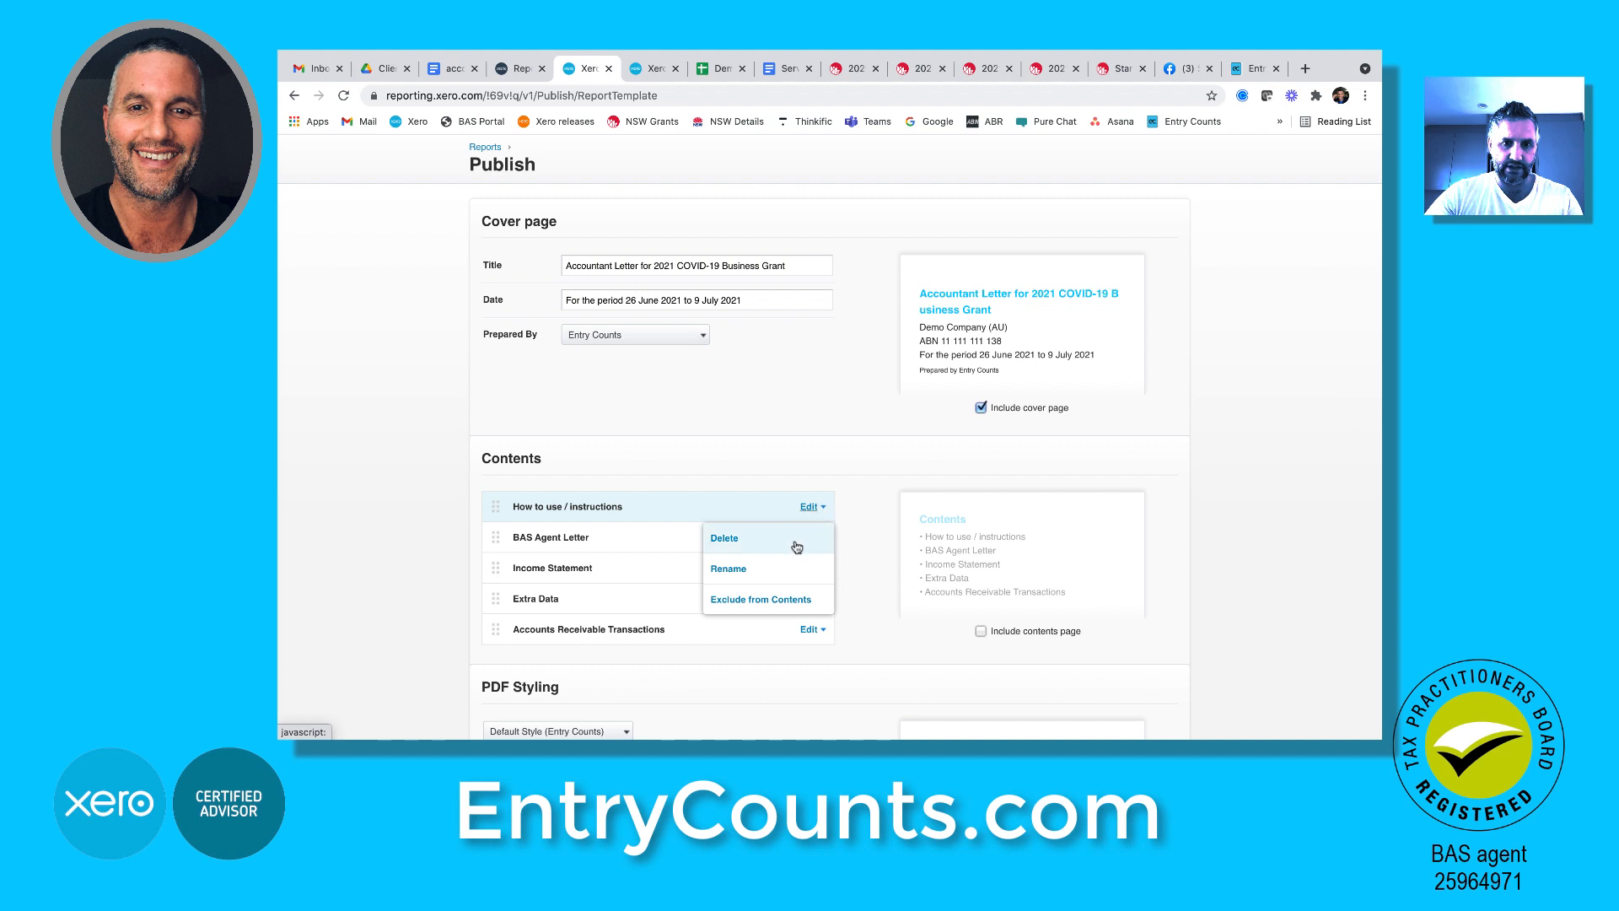
left_click(796, 546)
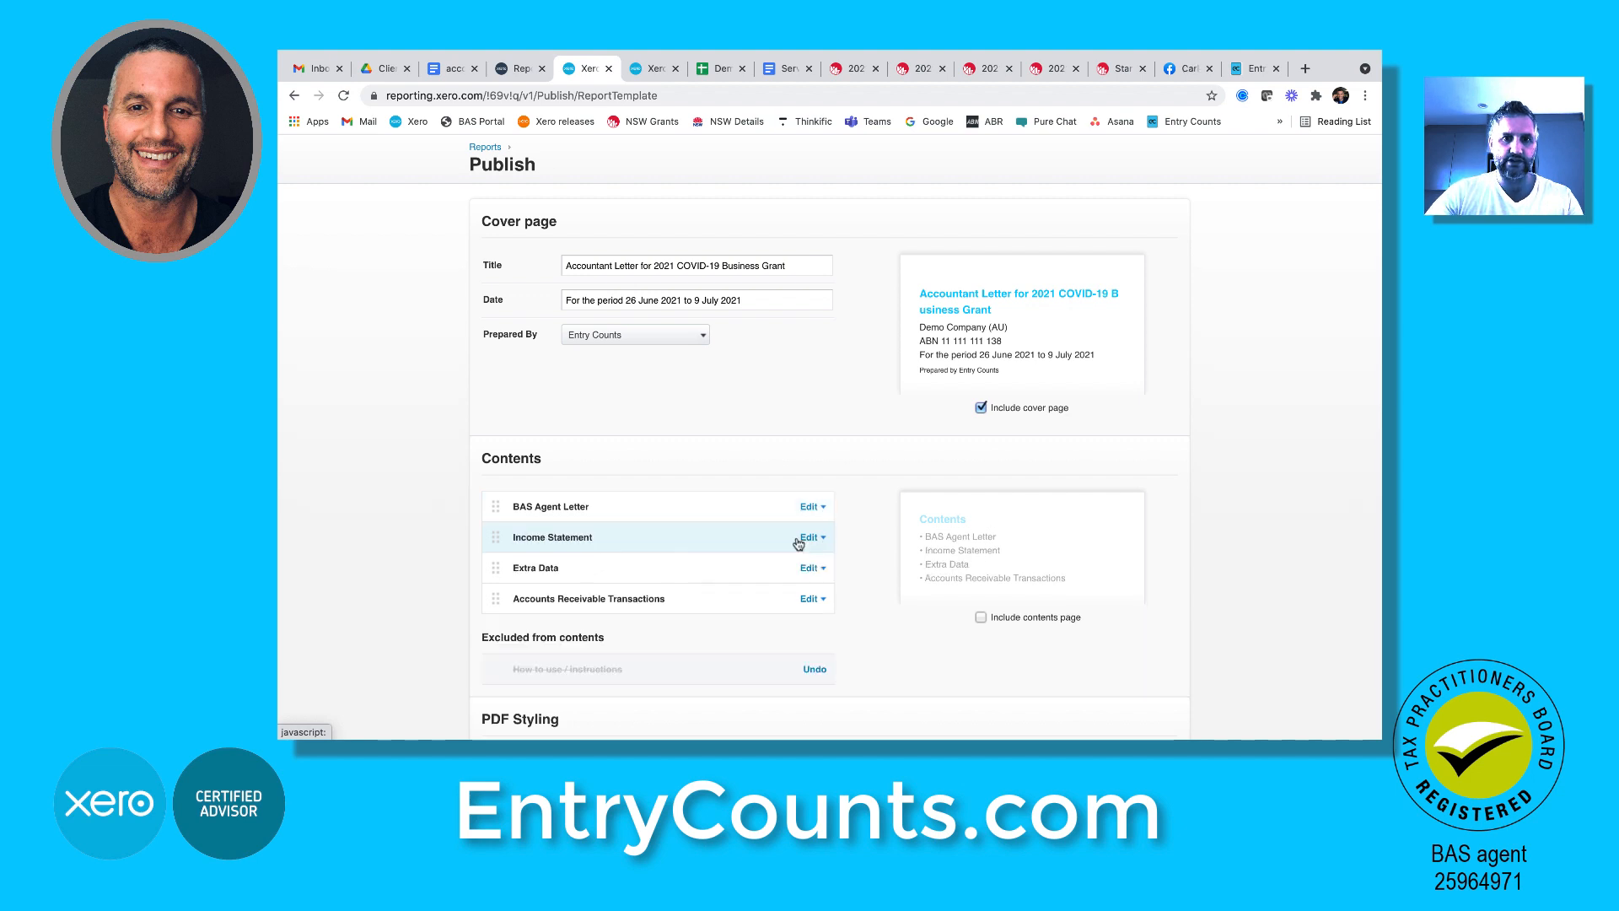
Check the cover title, PDF styling and decimal options, and save the published report with the existing settings
left_click(718, 267)
scroll(850, 489, "down", 5)
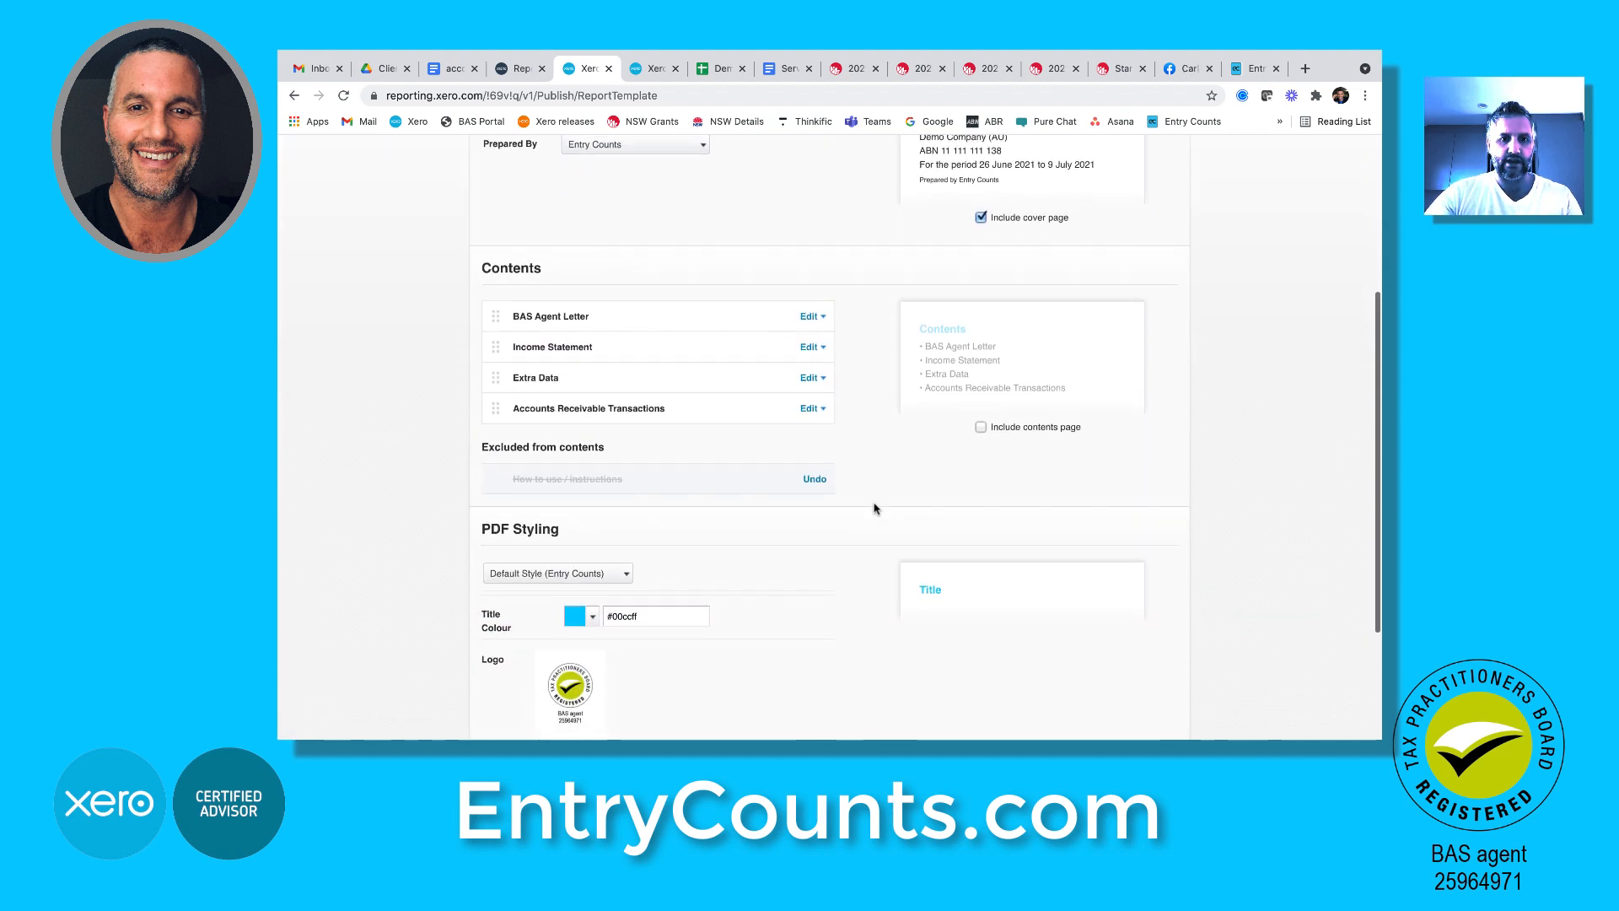
scroll(599, 566, "down", 1)
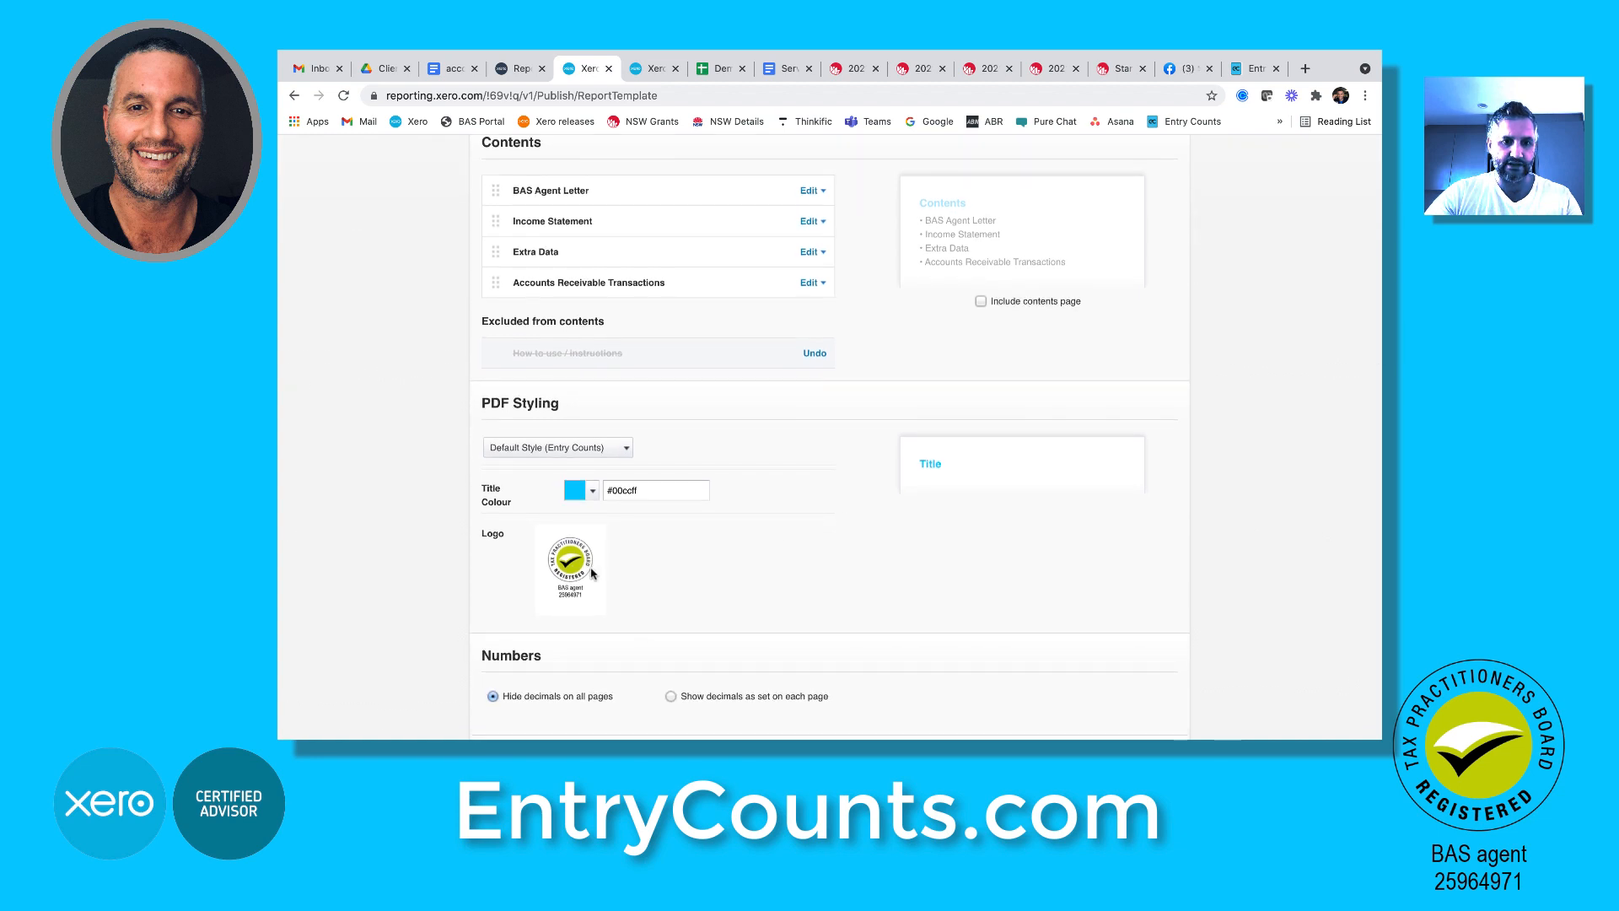
scroll(794, 570, "down", 2)
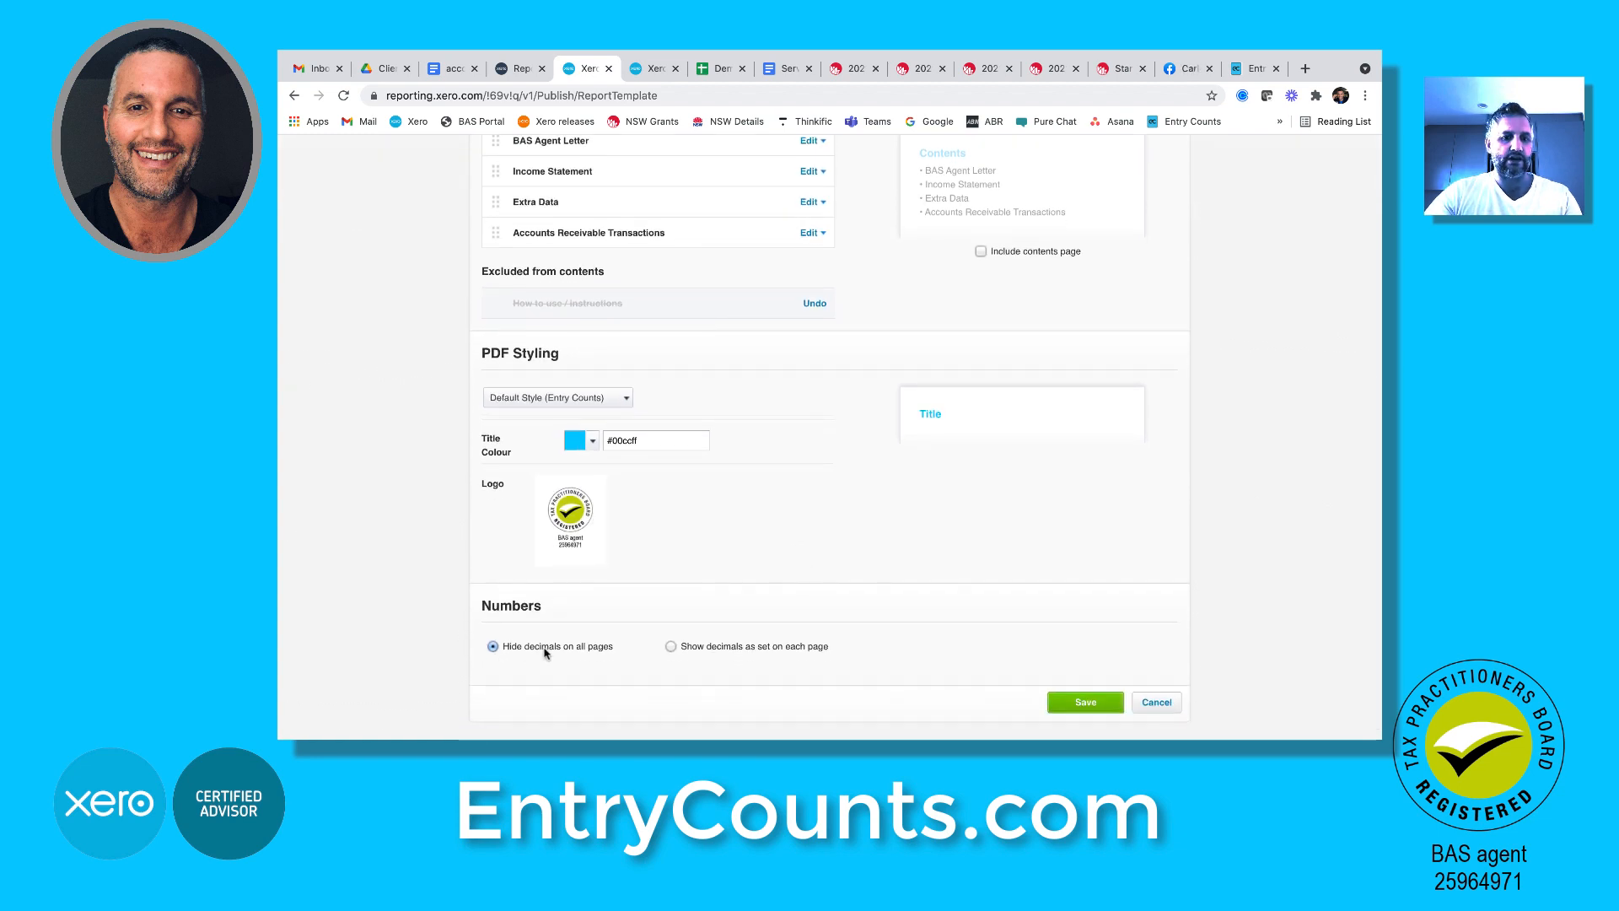
left_click(1086, 703)
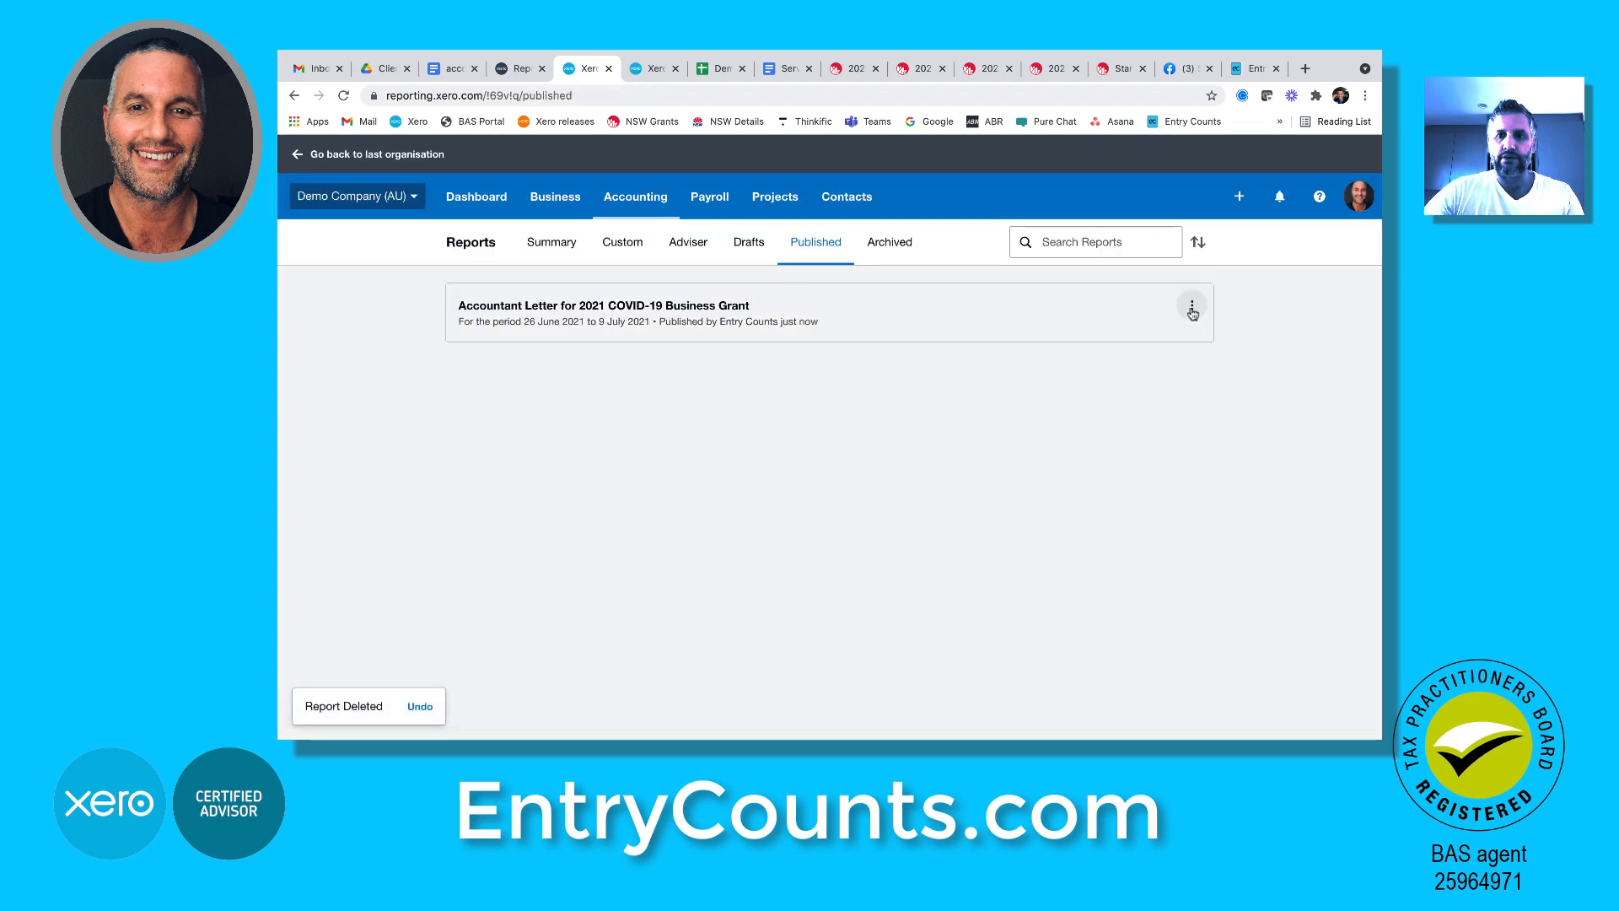
Export the published Accountant Letter for 2021 COVID-19 Business Grant to PDF and open the downloaded file
left_click(1192, 310)
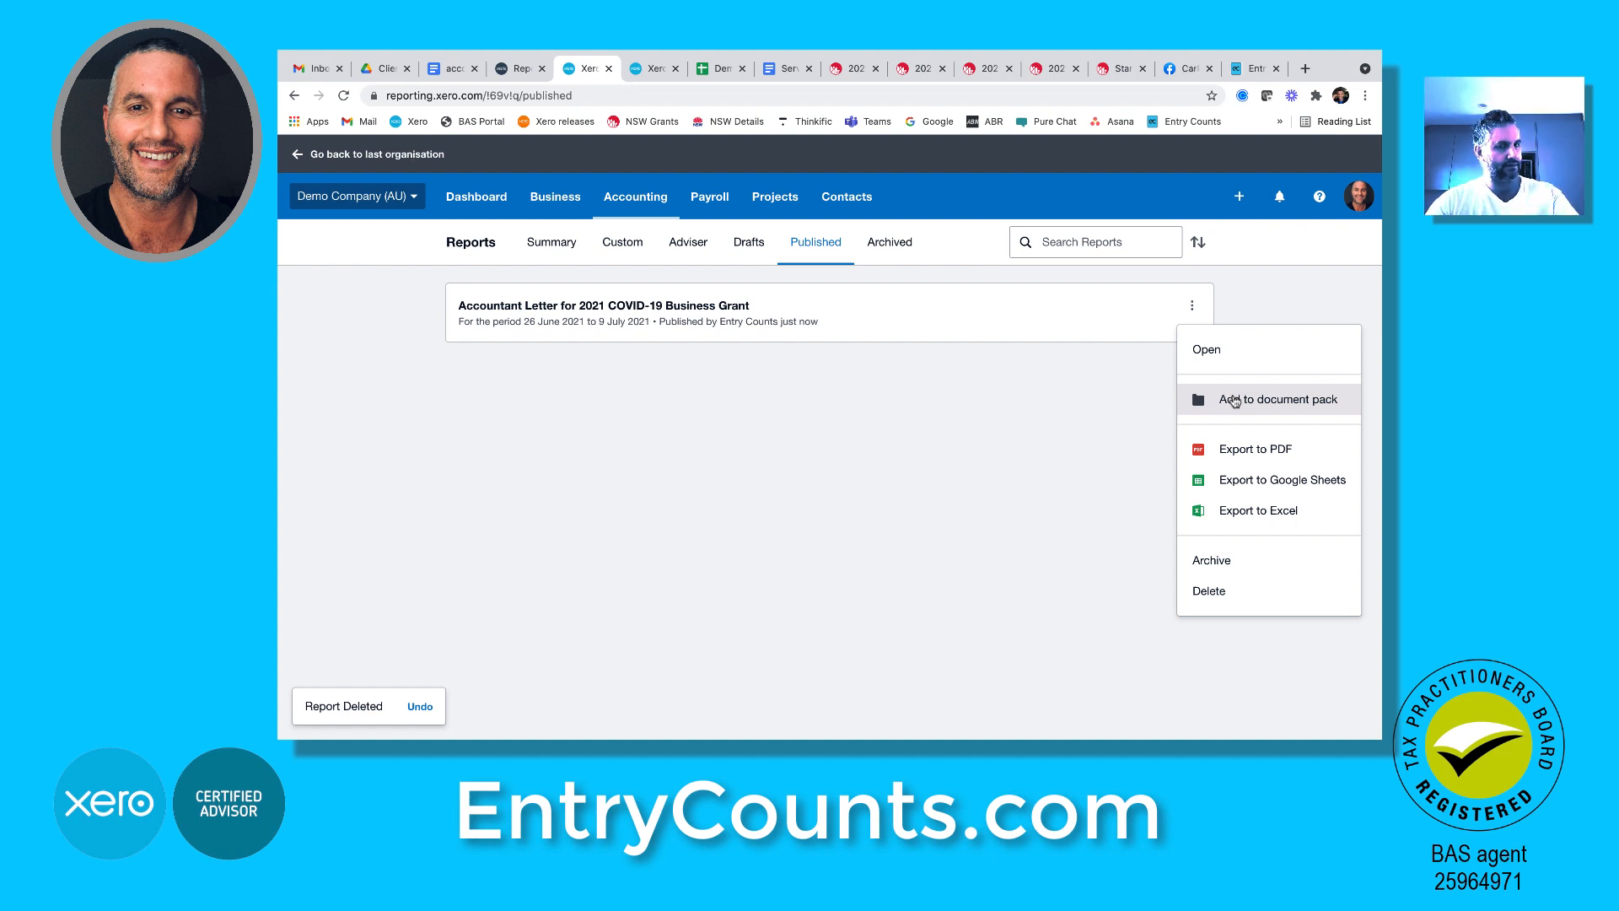
left_click(1245, 450)
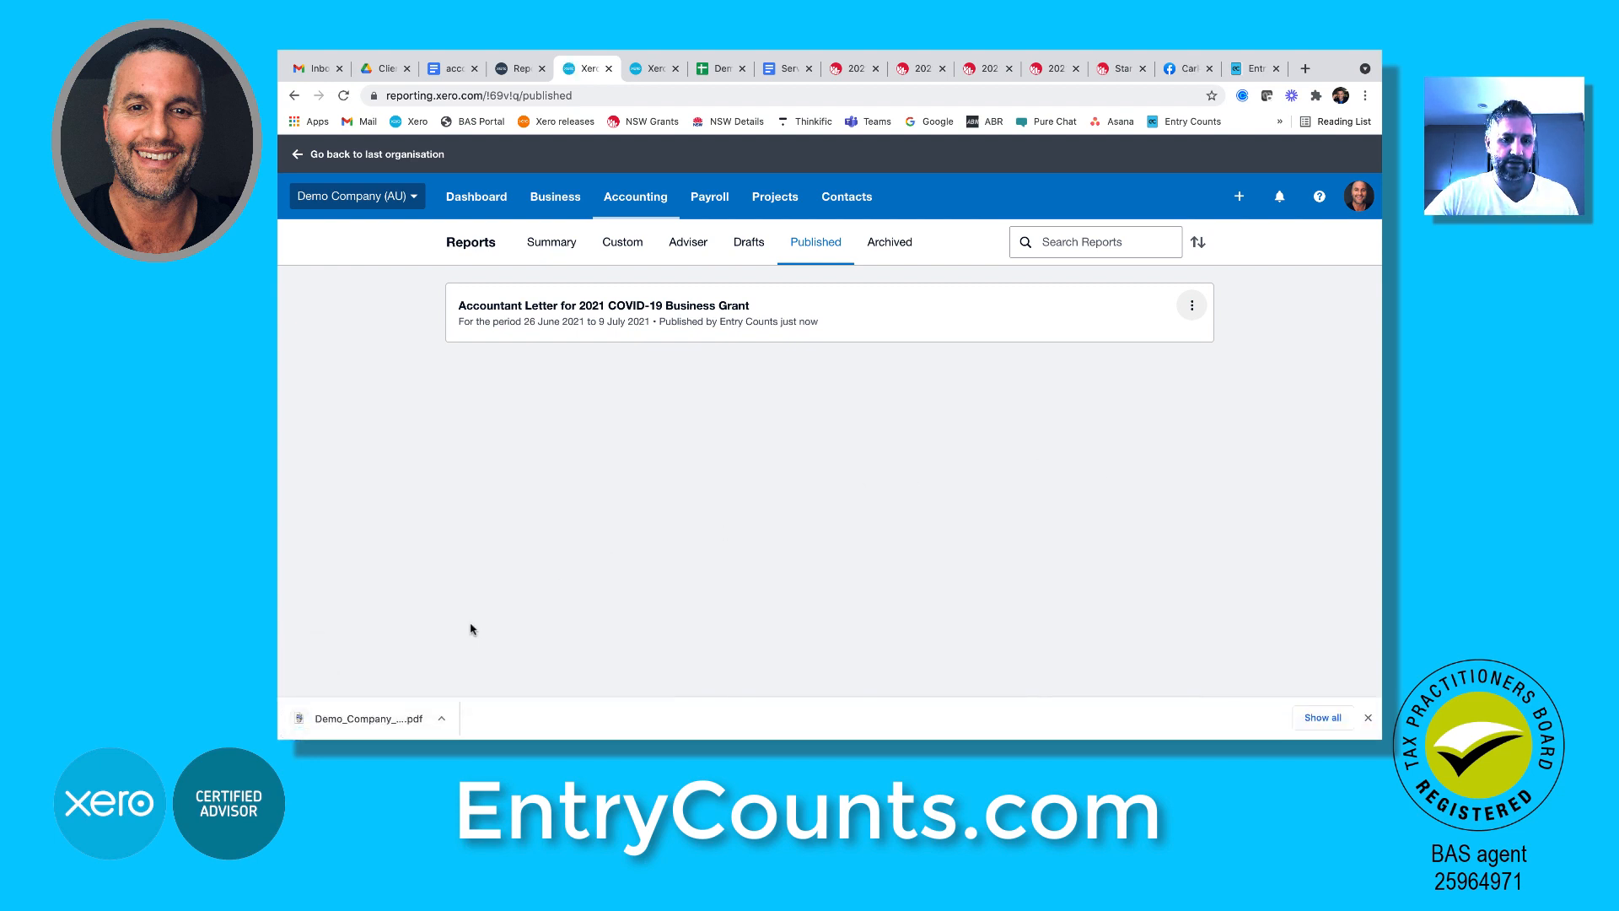
left_click(388, 719)
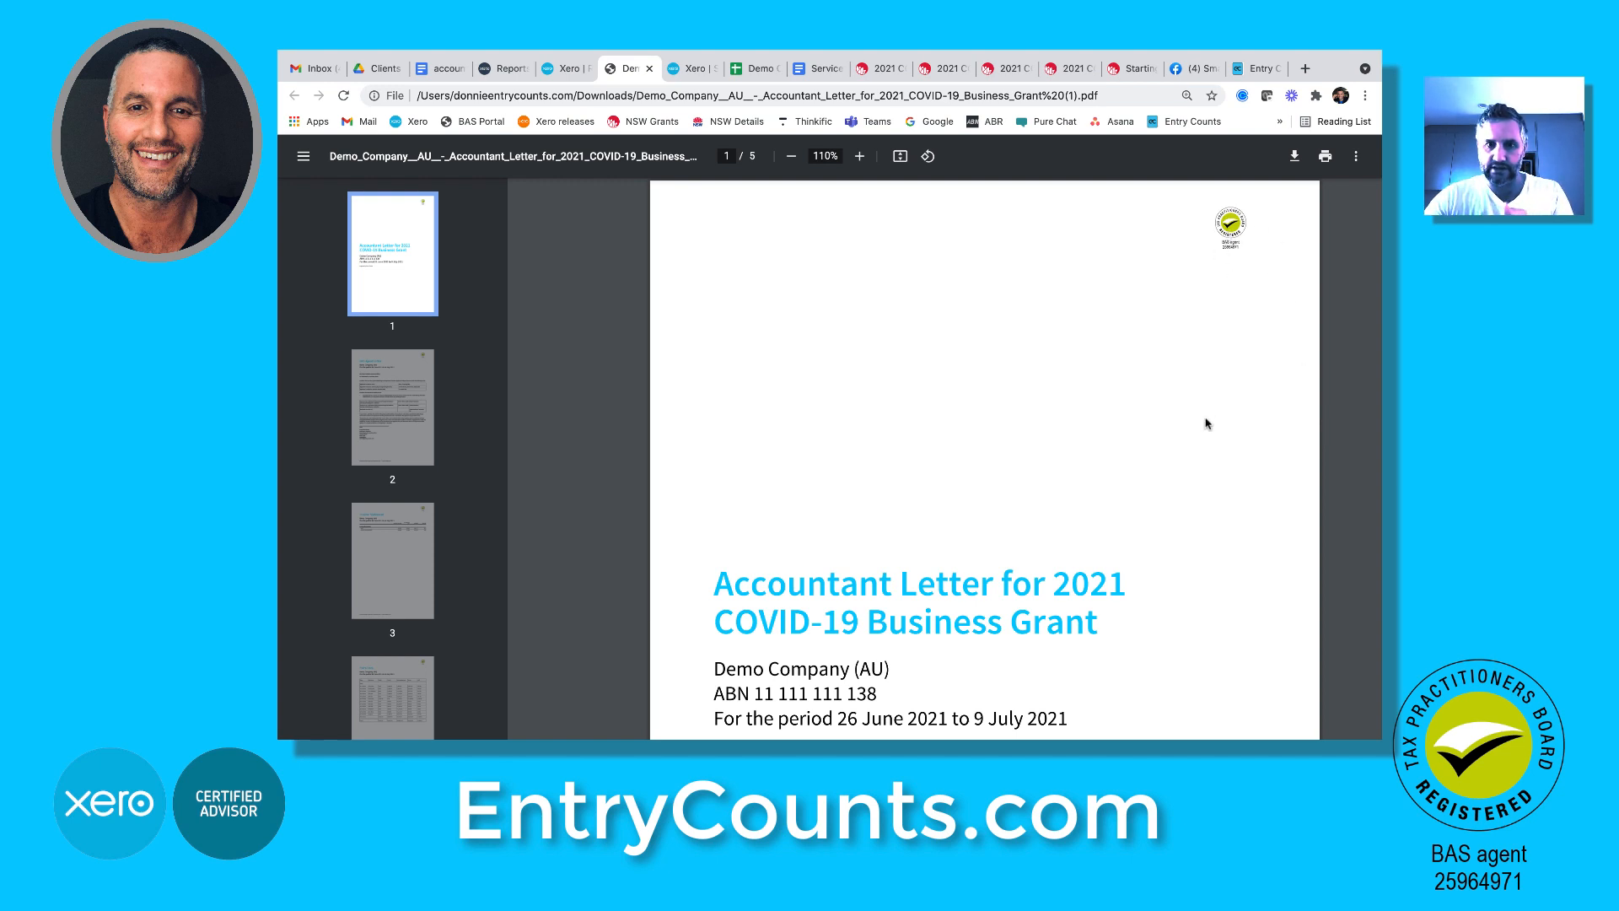
scroll(1204, 426, "down", 3)
scroll(921, 513, "down", 2)
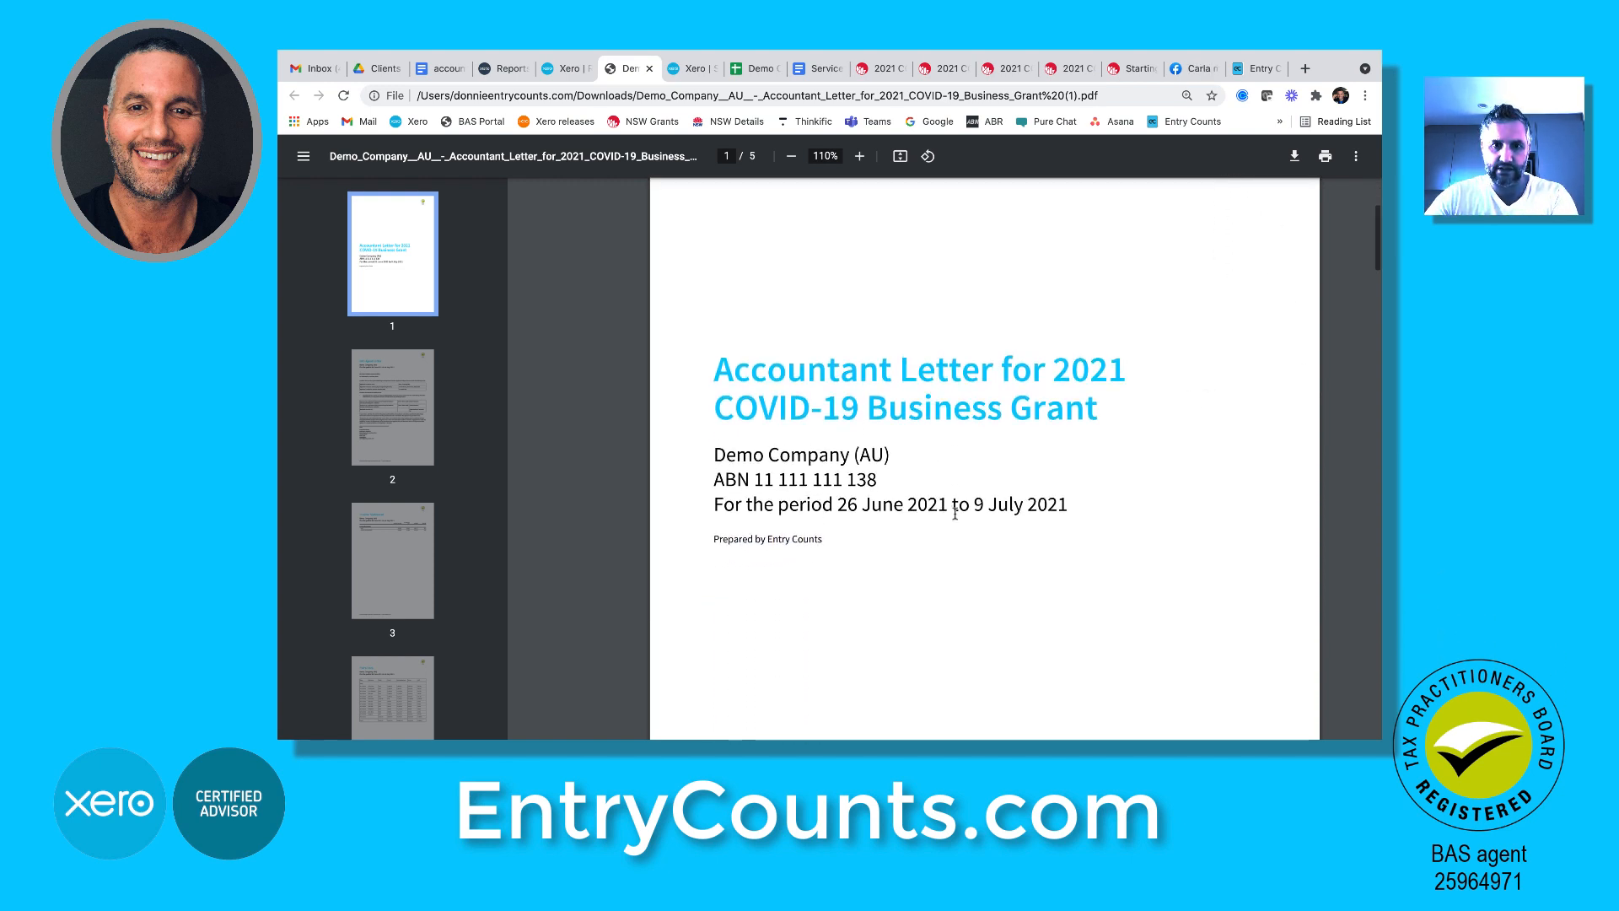
Review the exported PDF from the cover through the BAS Agent Letter, Income Statement, Extra Data and Accounts Receivable Transactions pages
scroll(936, 517, "down", 9)
scroll(936, 517, "down", 6)
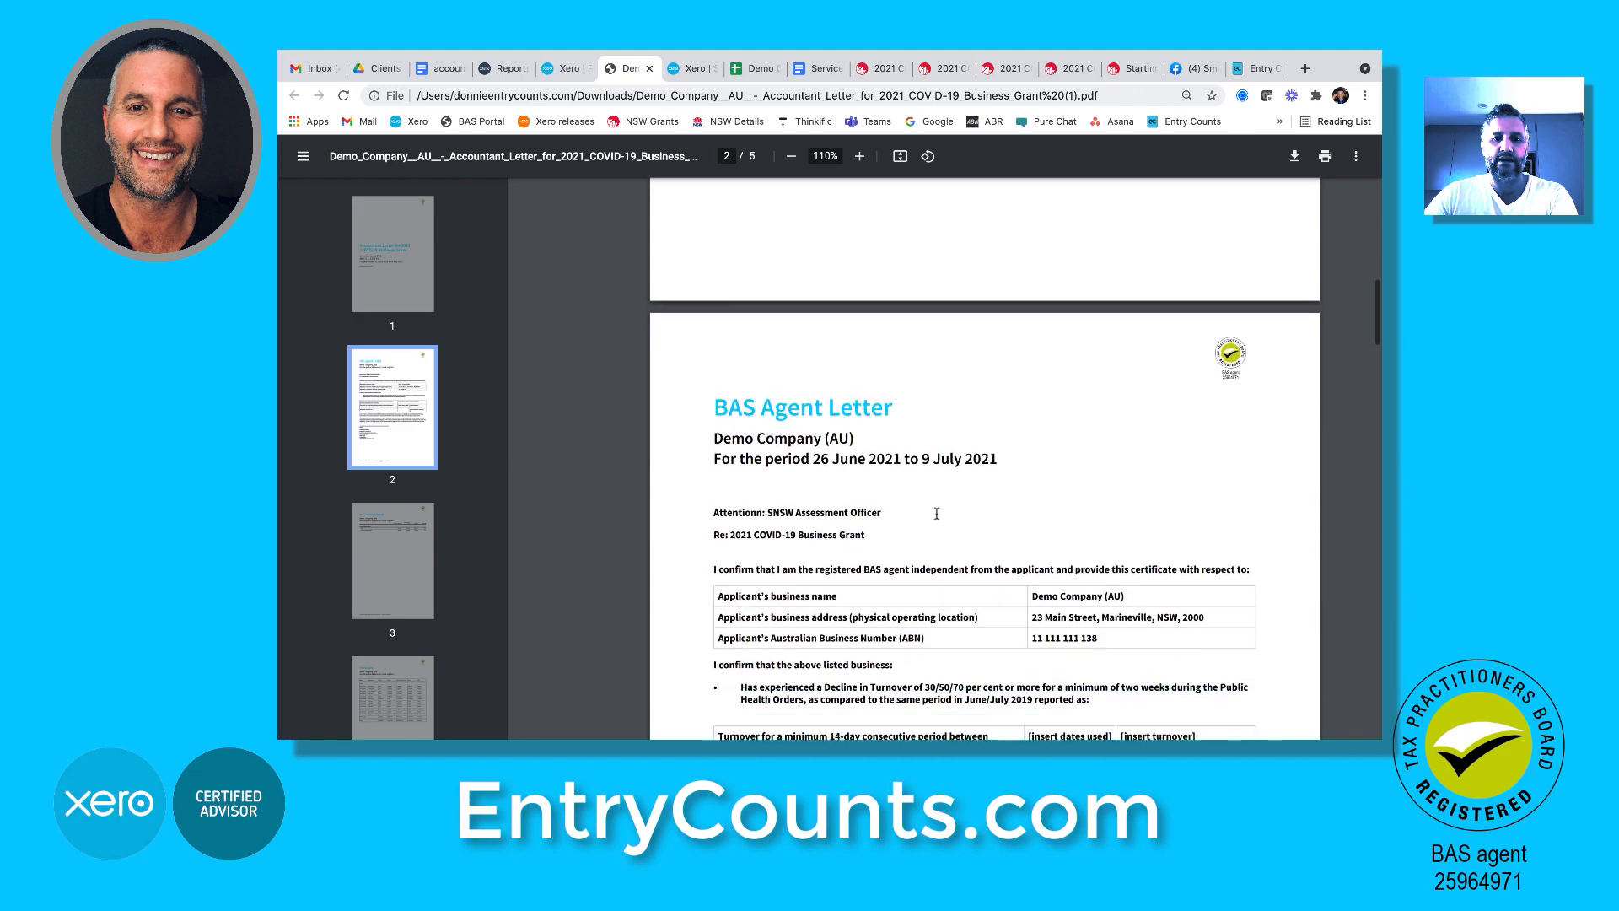
scroll(1020, 541, "down", 2)
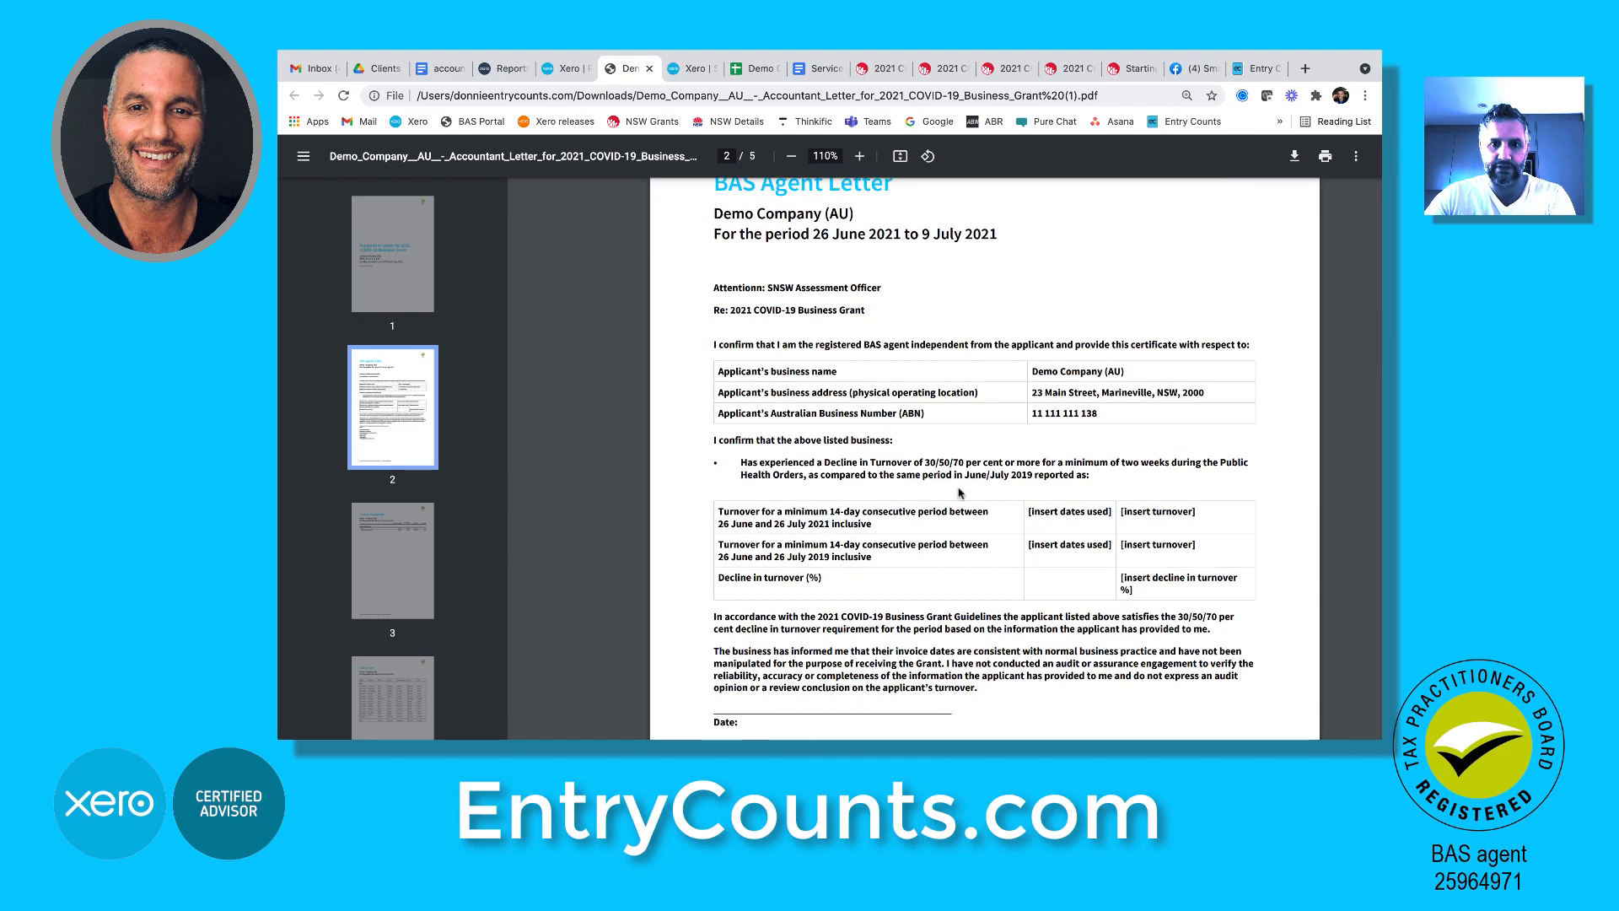
scroll(957, 507, "down", 2)
scroll(957, 507, "down", 4)
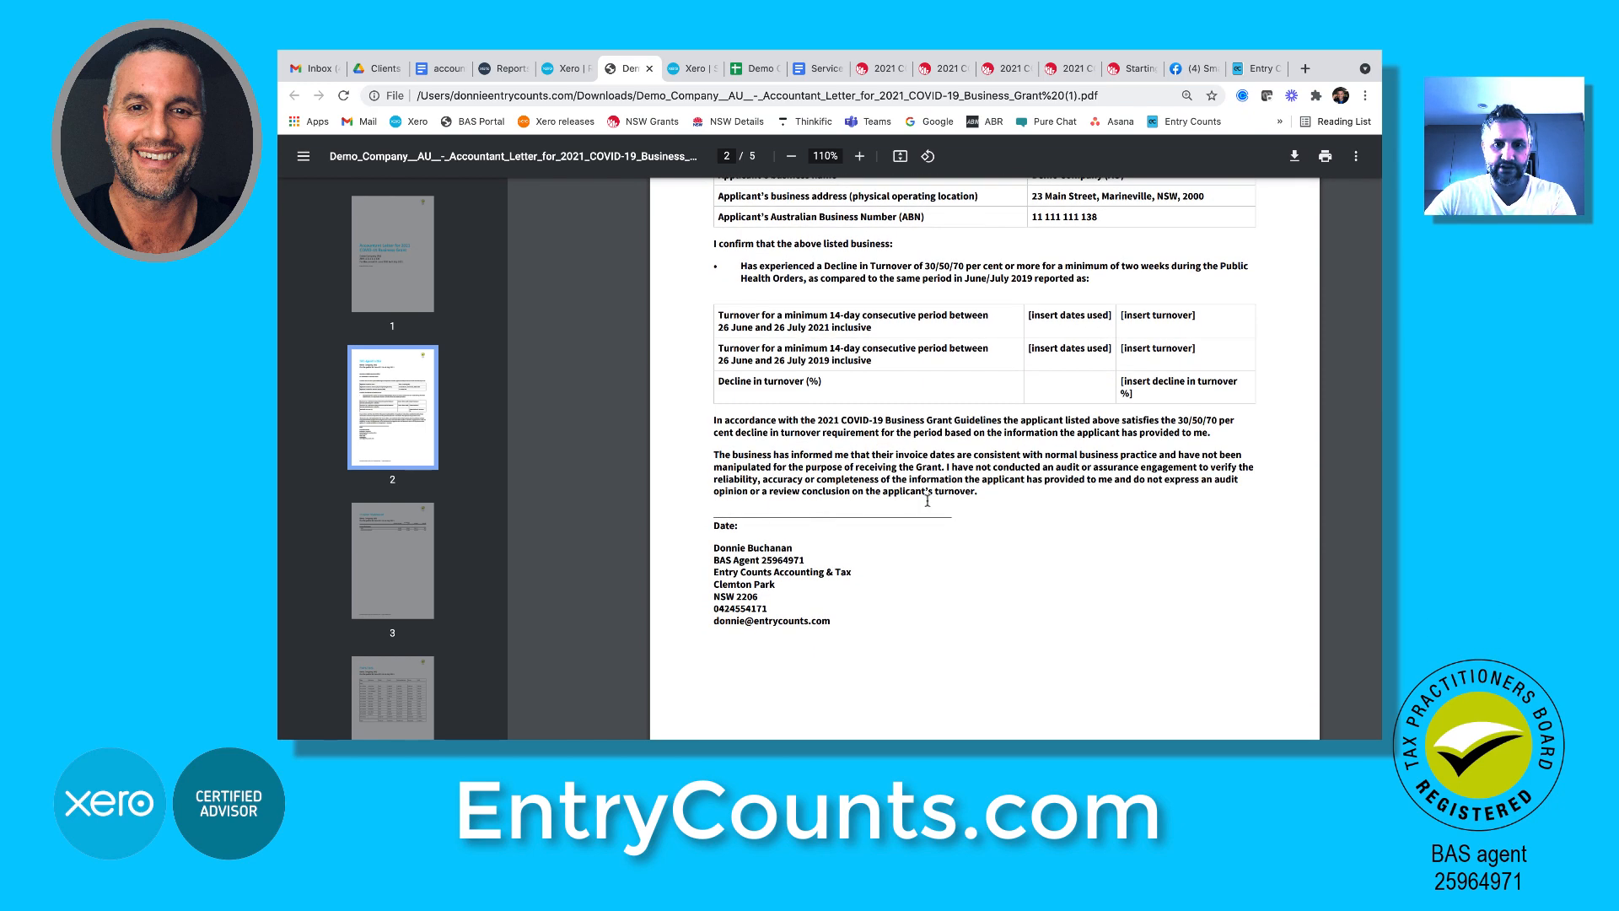
scroll(882, 523, "down", 9)
scroll(882, 529, "down", 8)
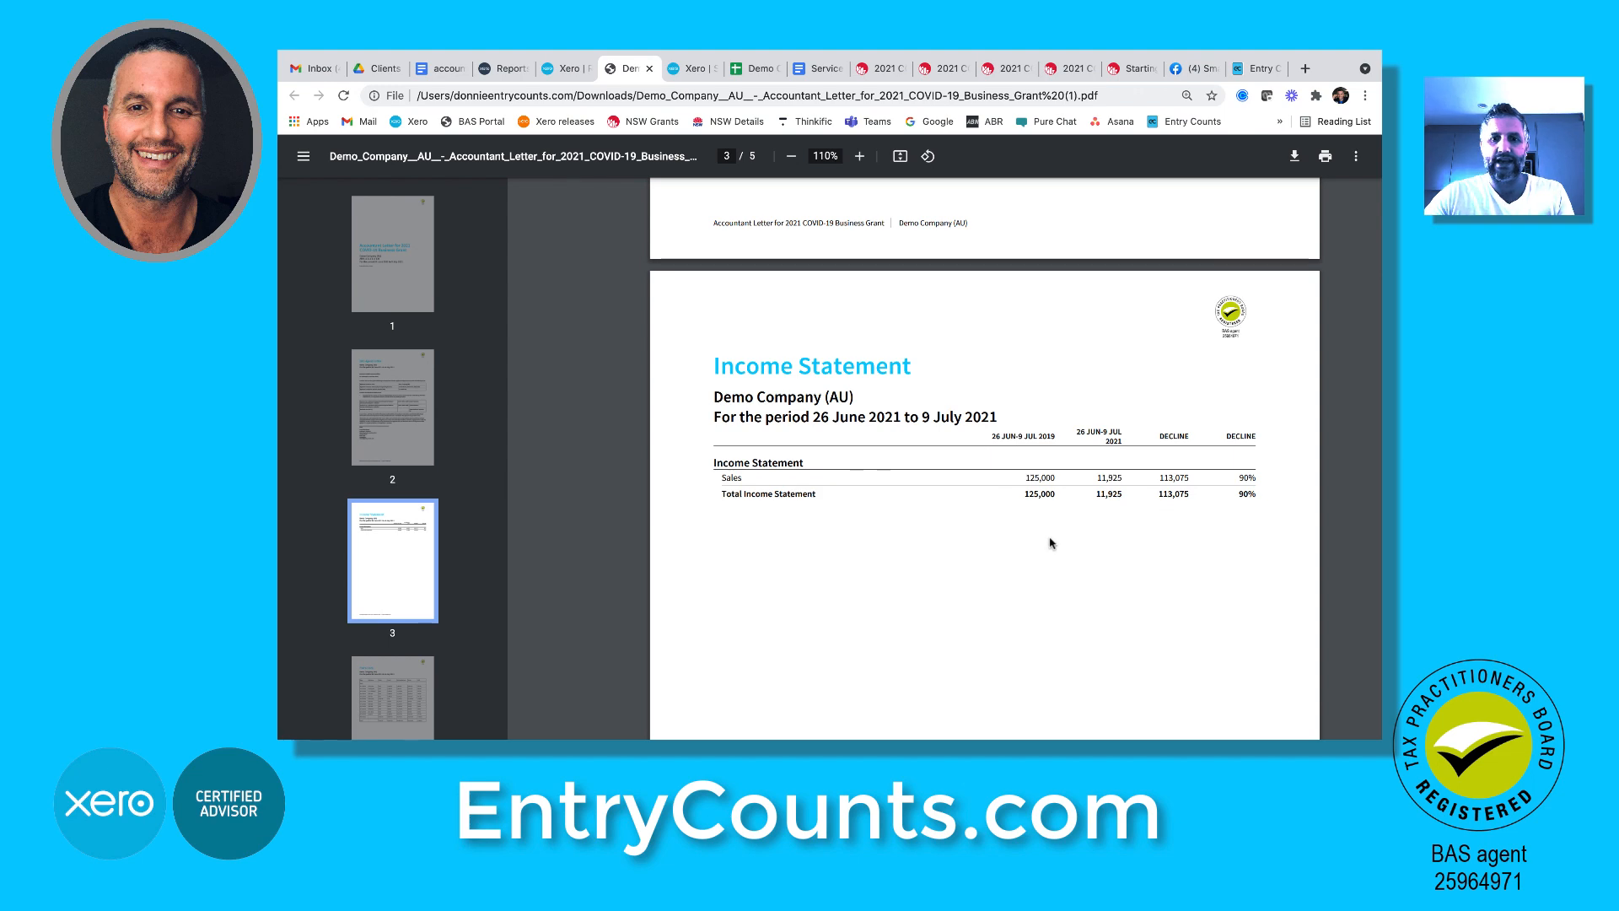
scroll(1018, 570, "down", 10)
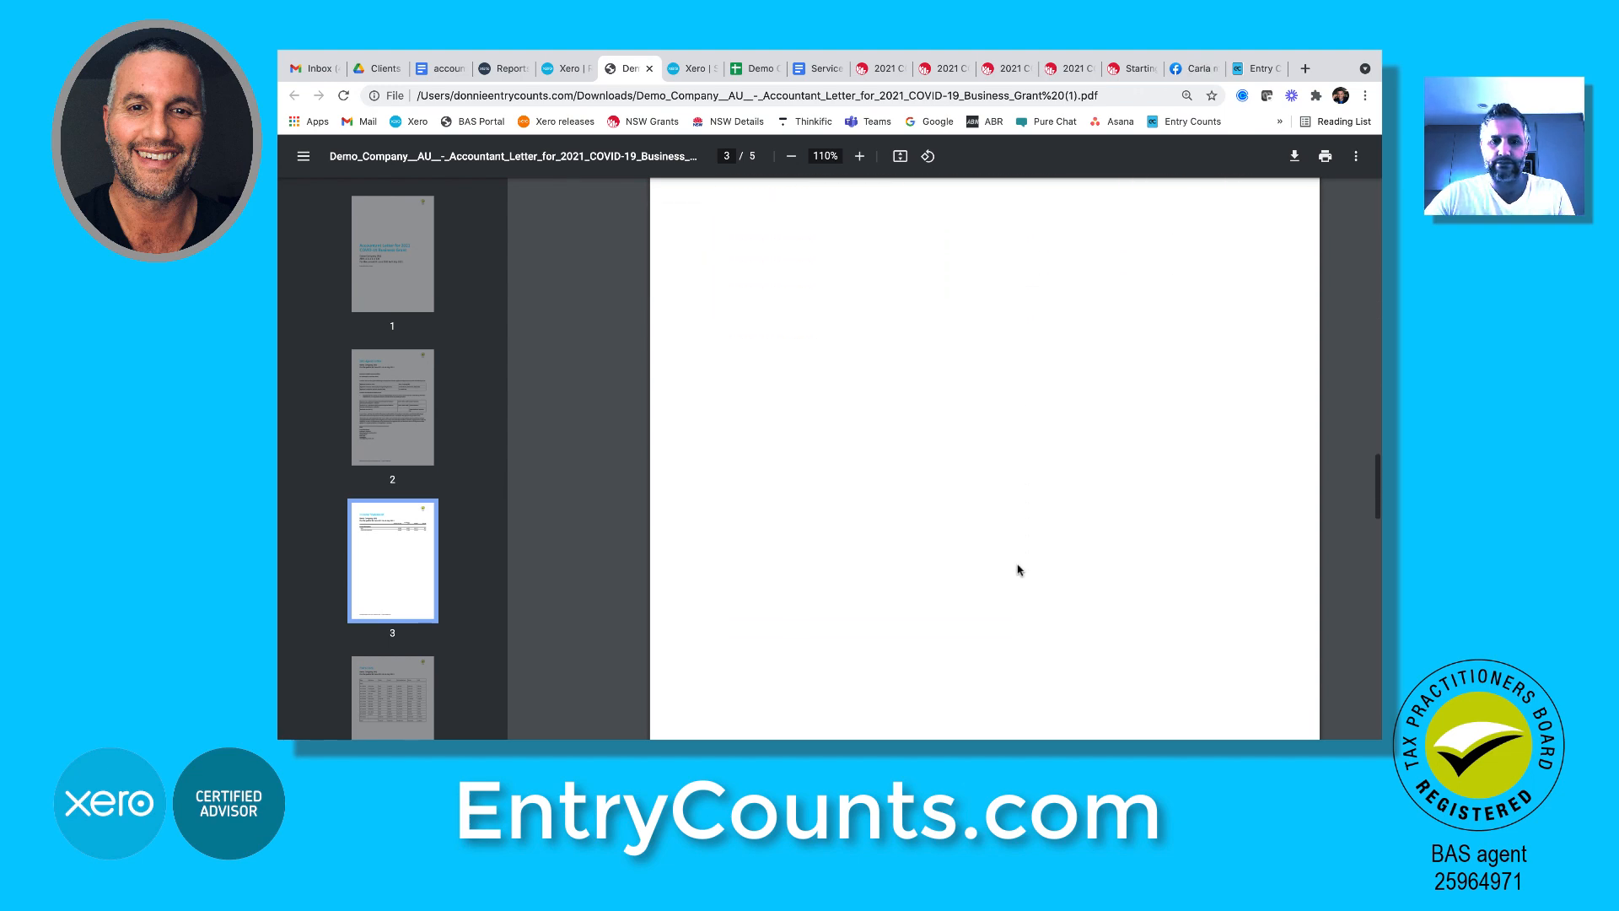
scroll(1018, 571, "down", 7)
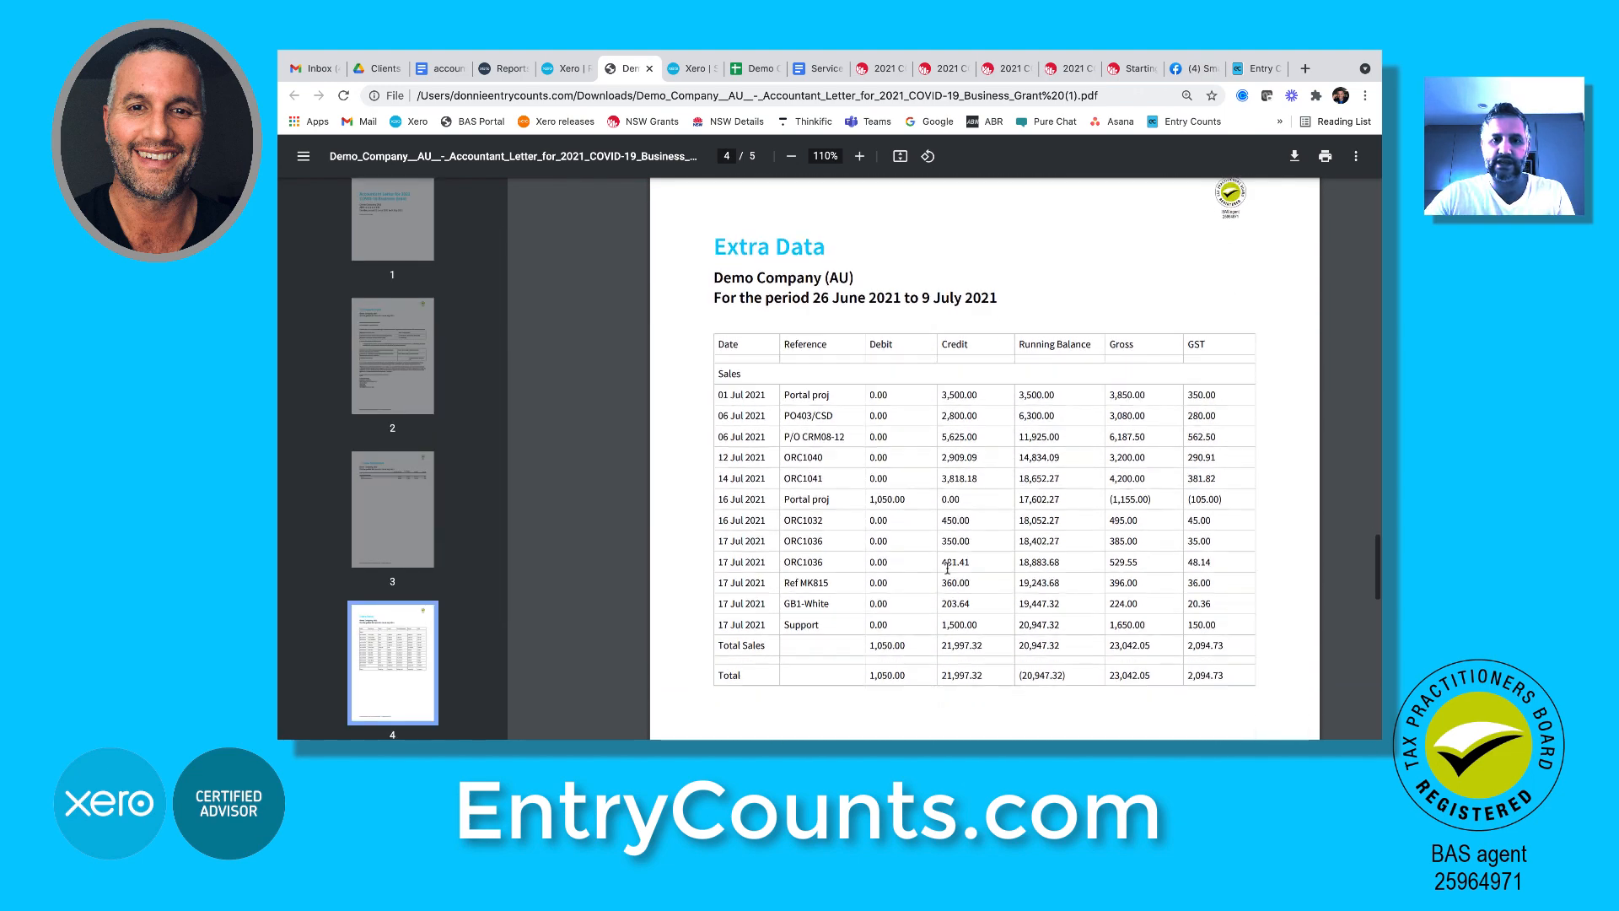
scroll(947, 572, "down", 8)
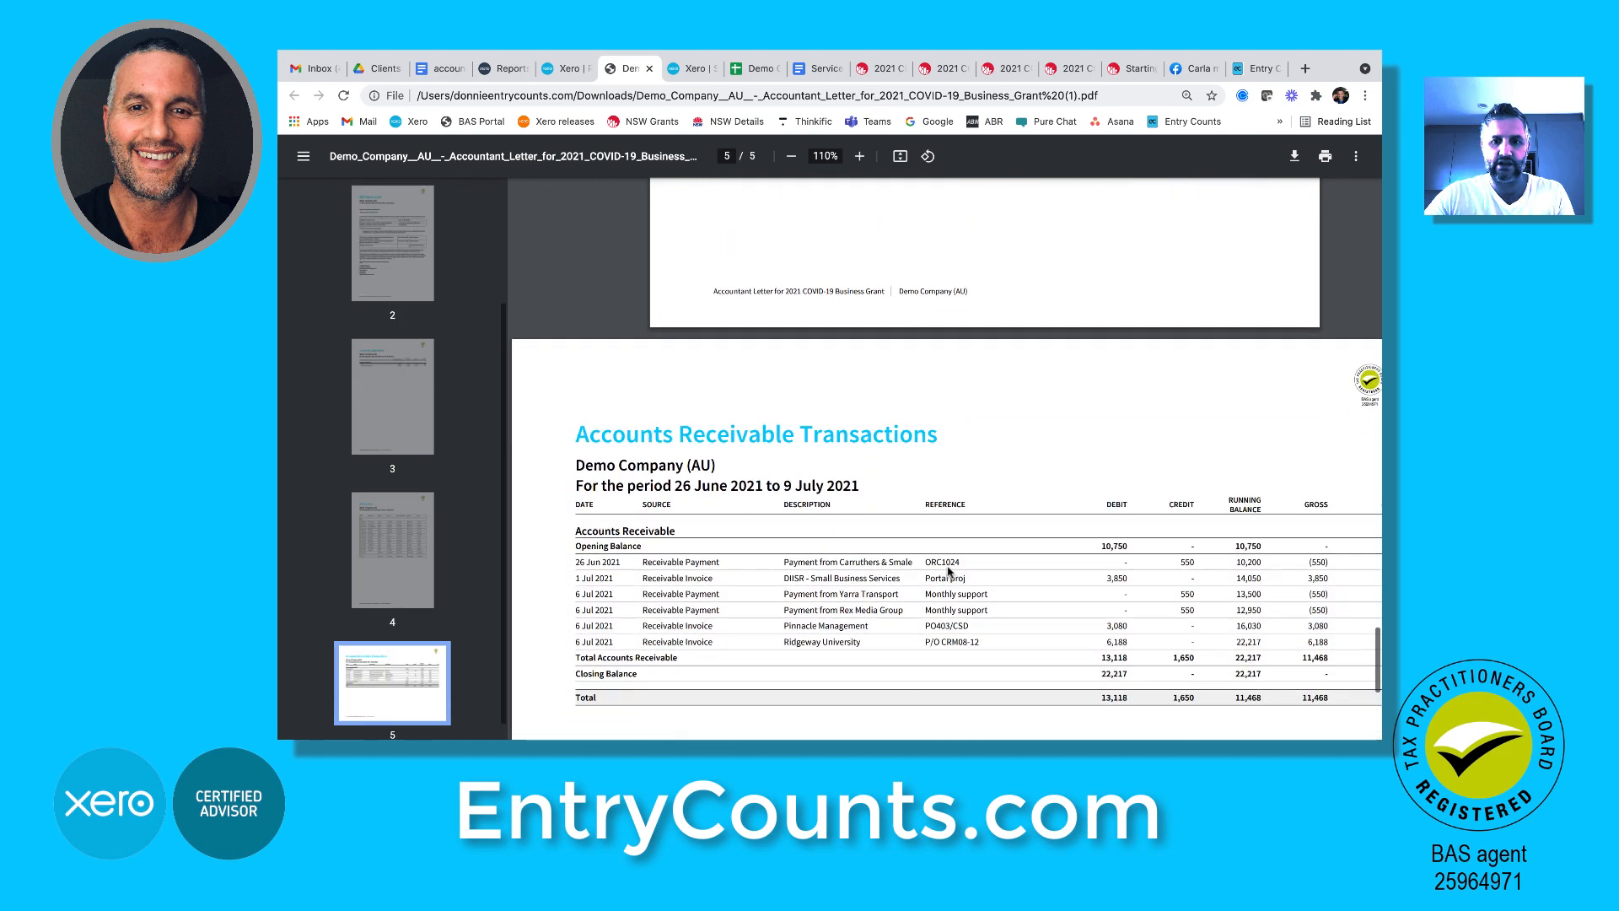